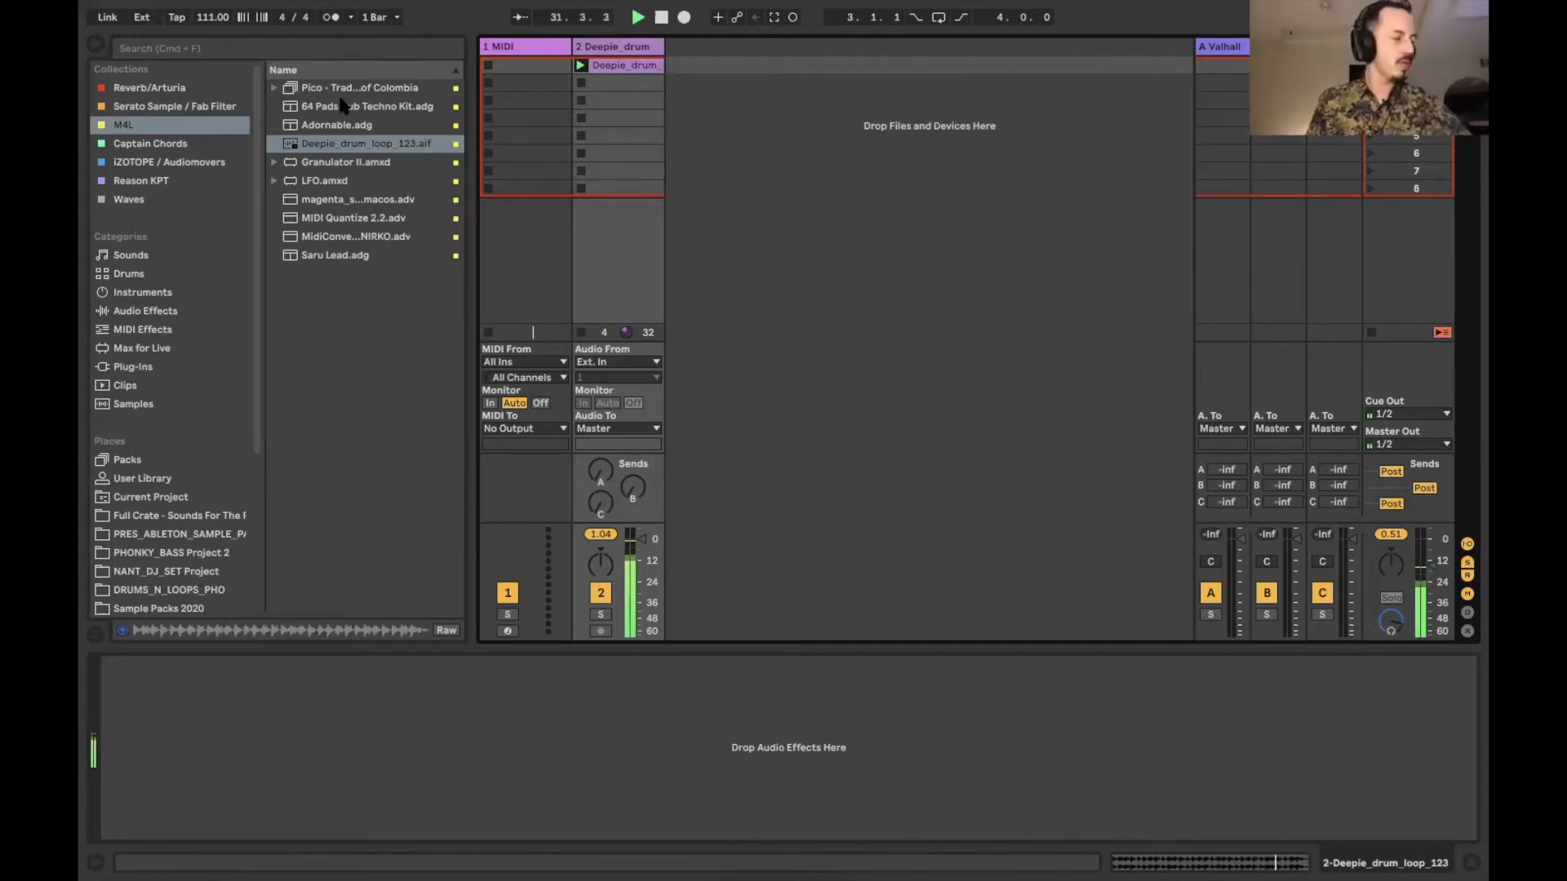
Turn the metronome on and back off.
click(331, 18)
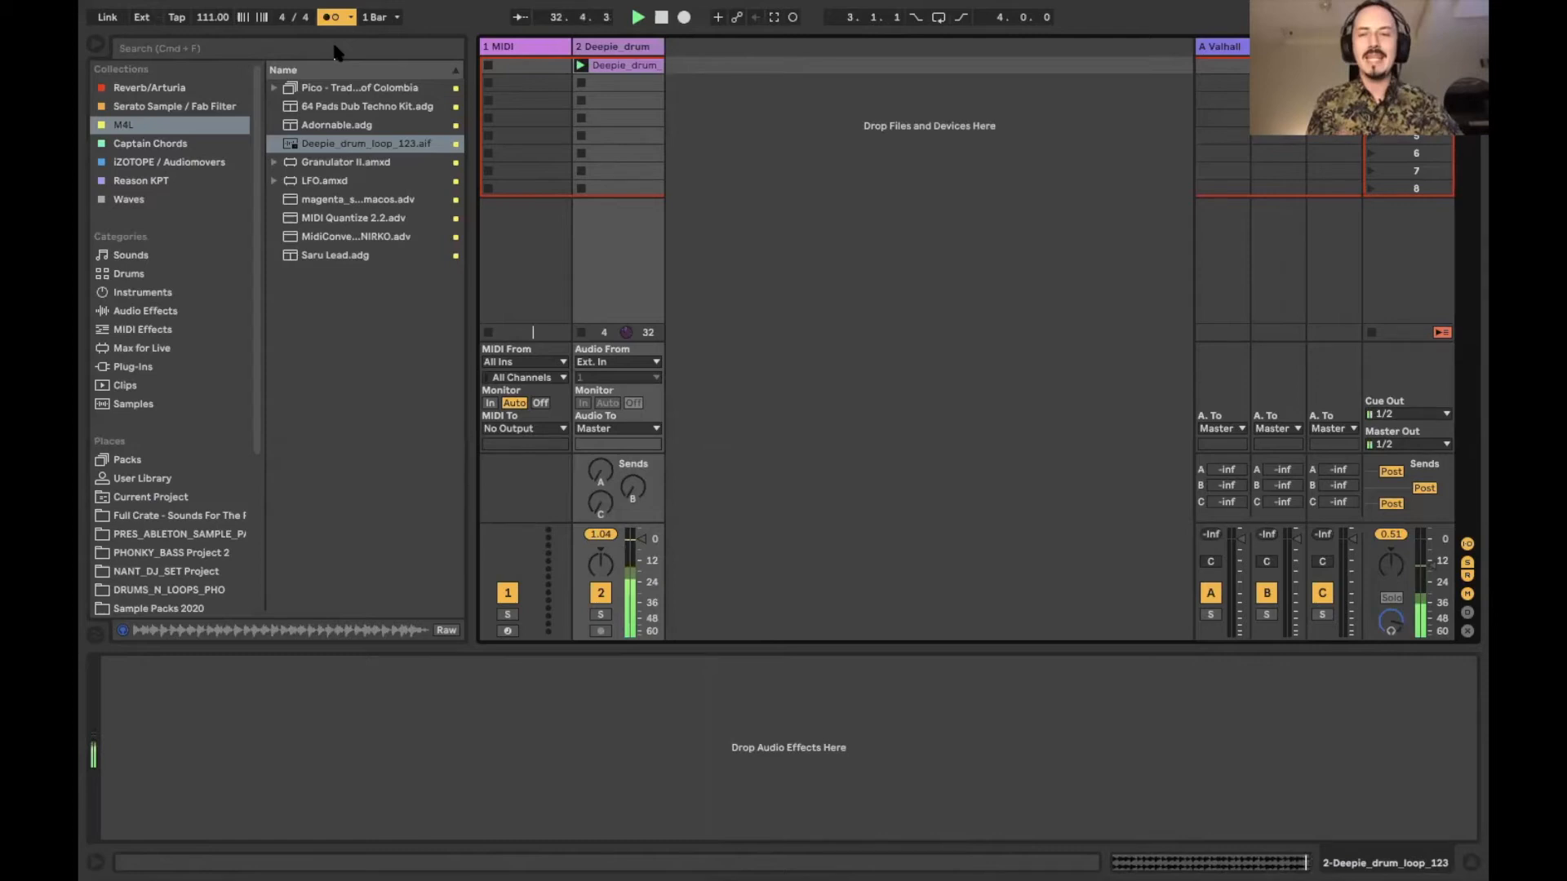
key(o)
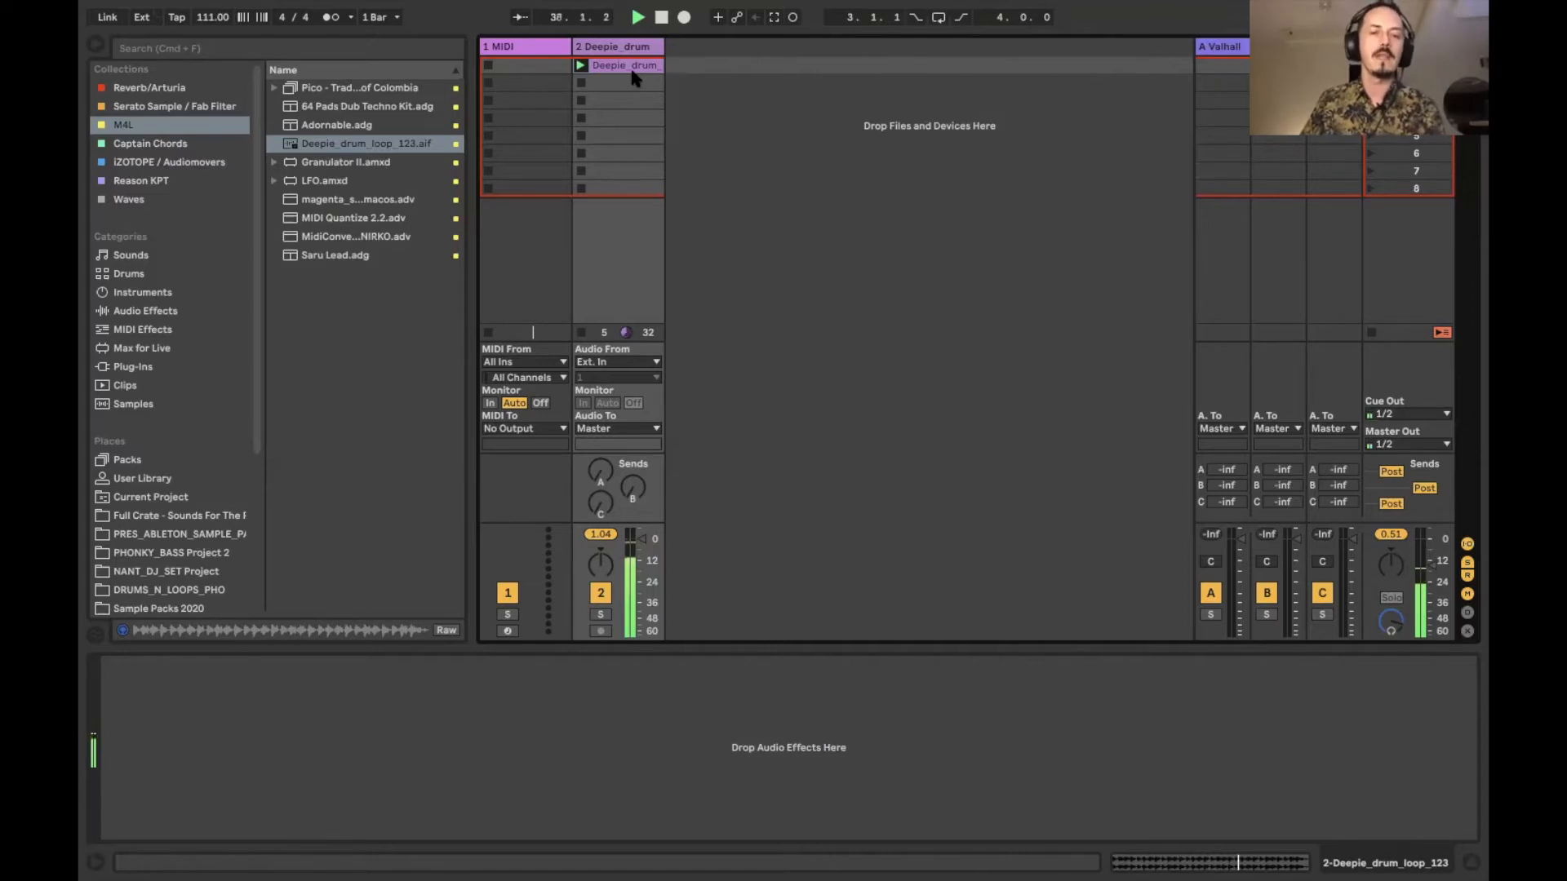
Examine the Deepie_drum clip's warp settings and waveform in the clip view, then hide the view.
key(Down)
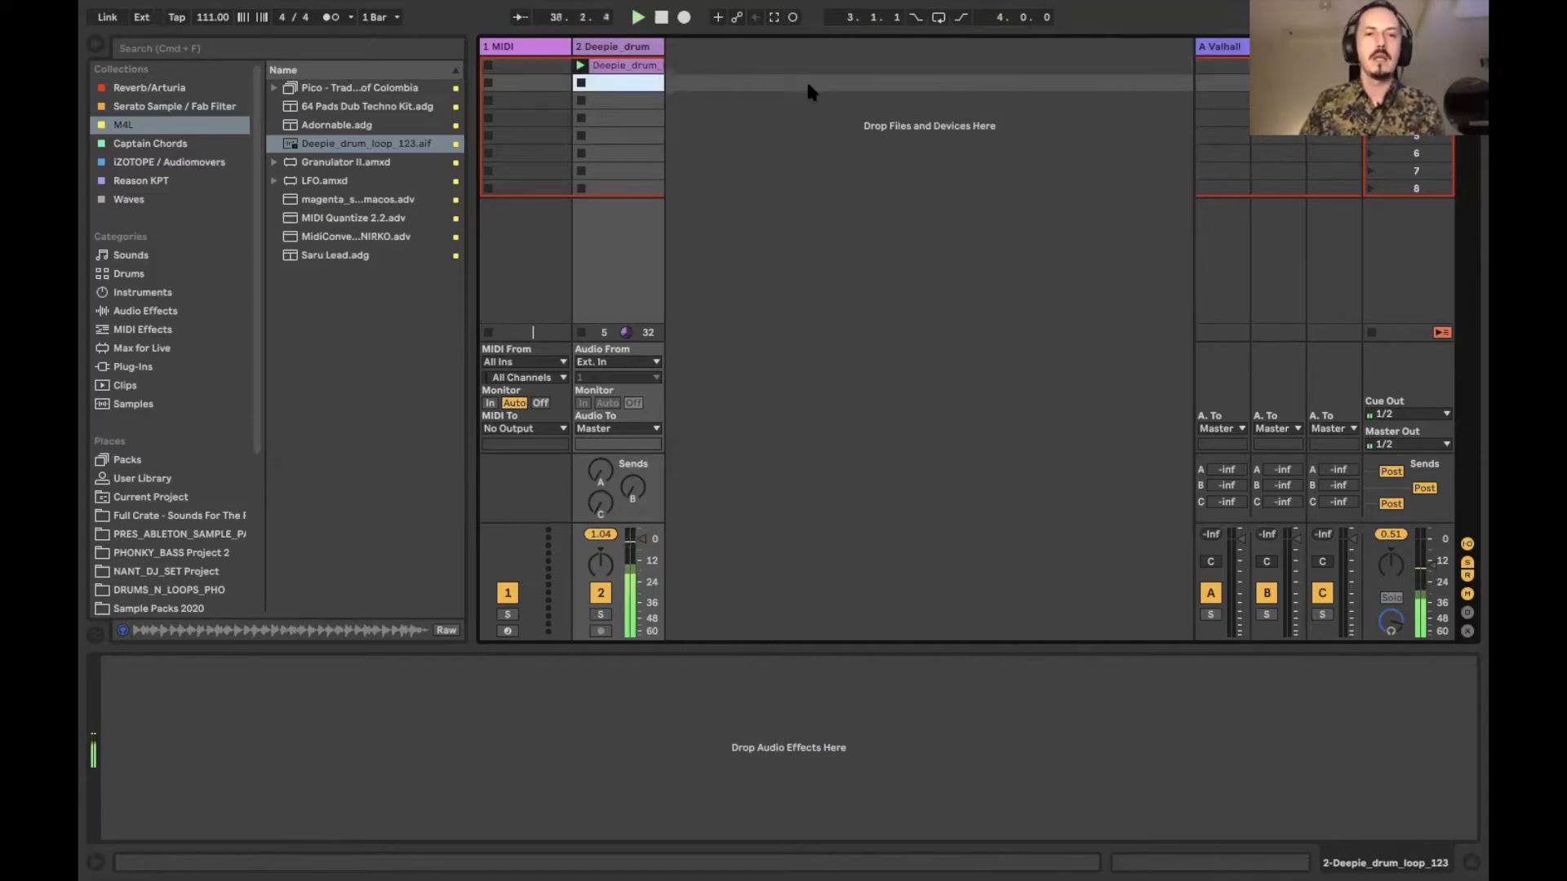
click(629, 65)
double_click(628, 65)
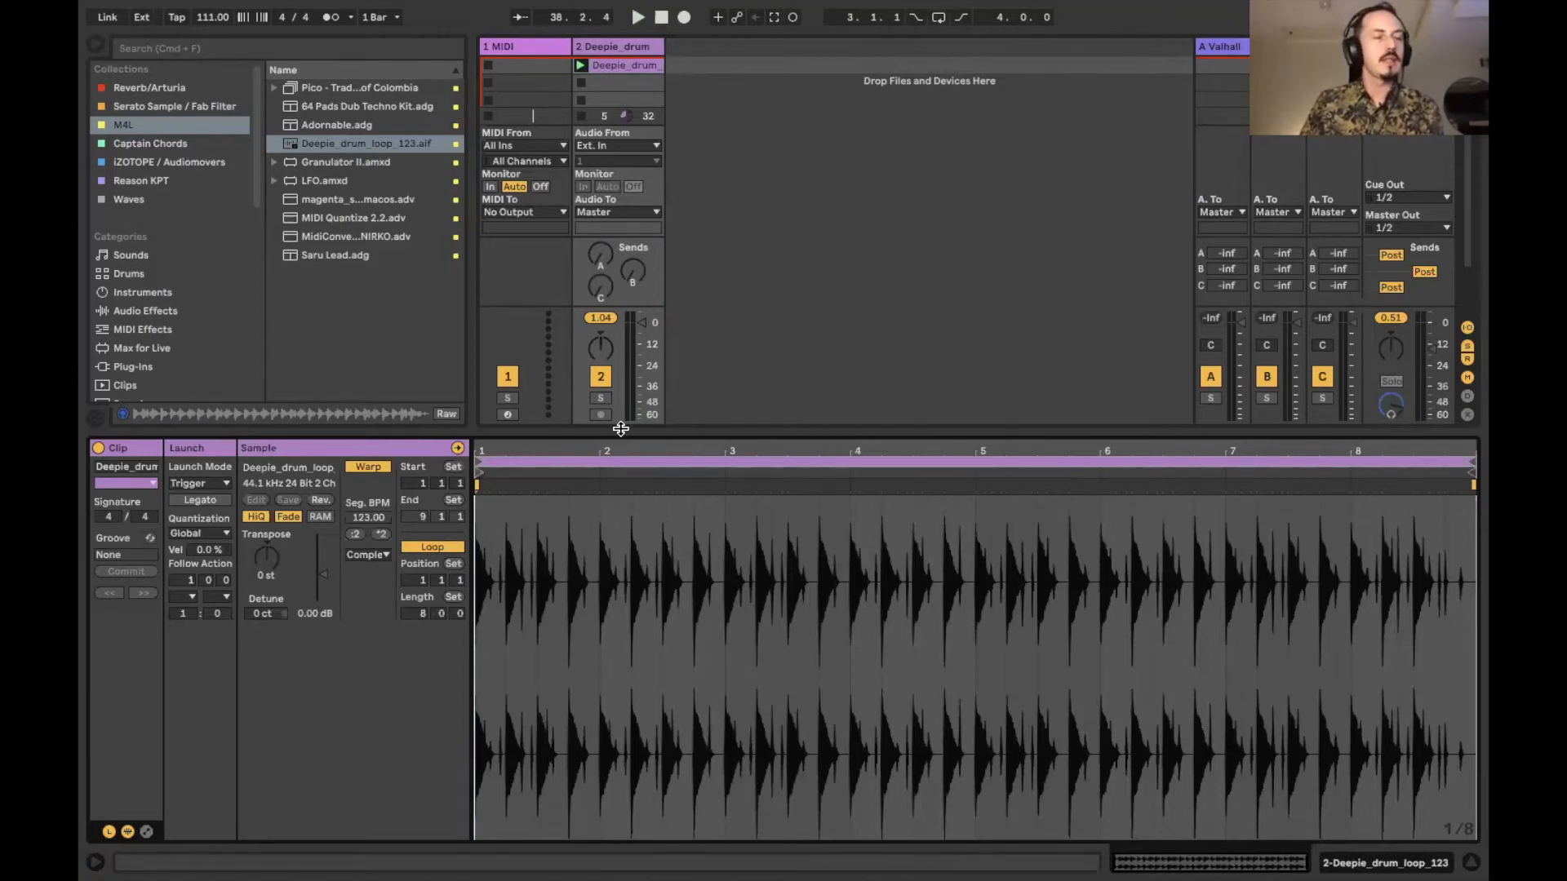
key(super+alt+l)
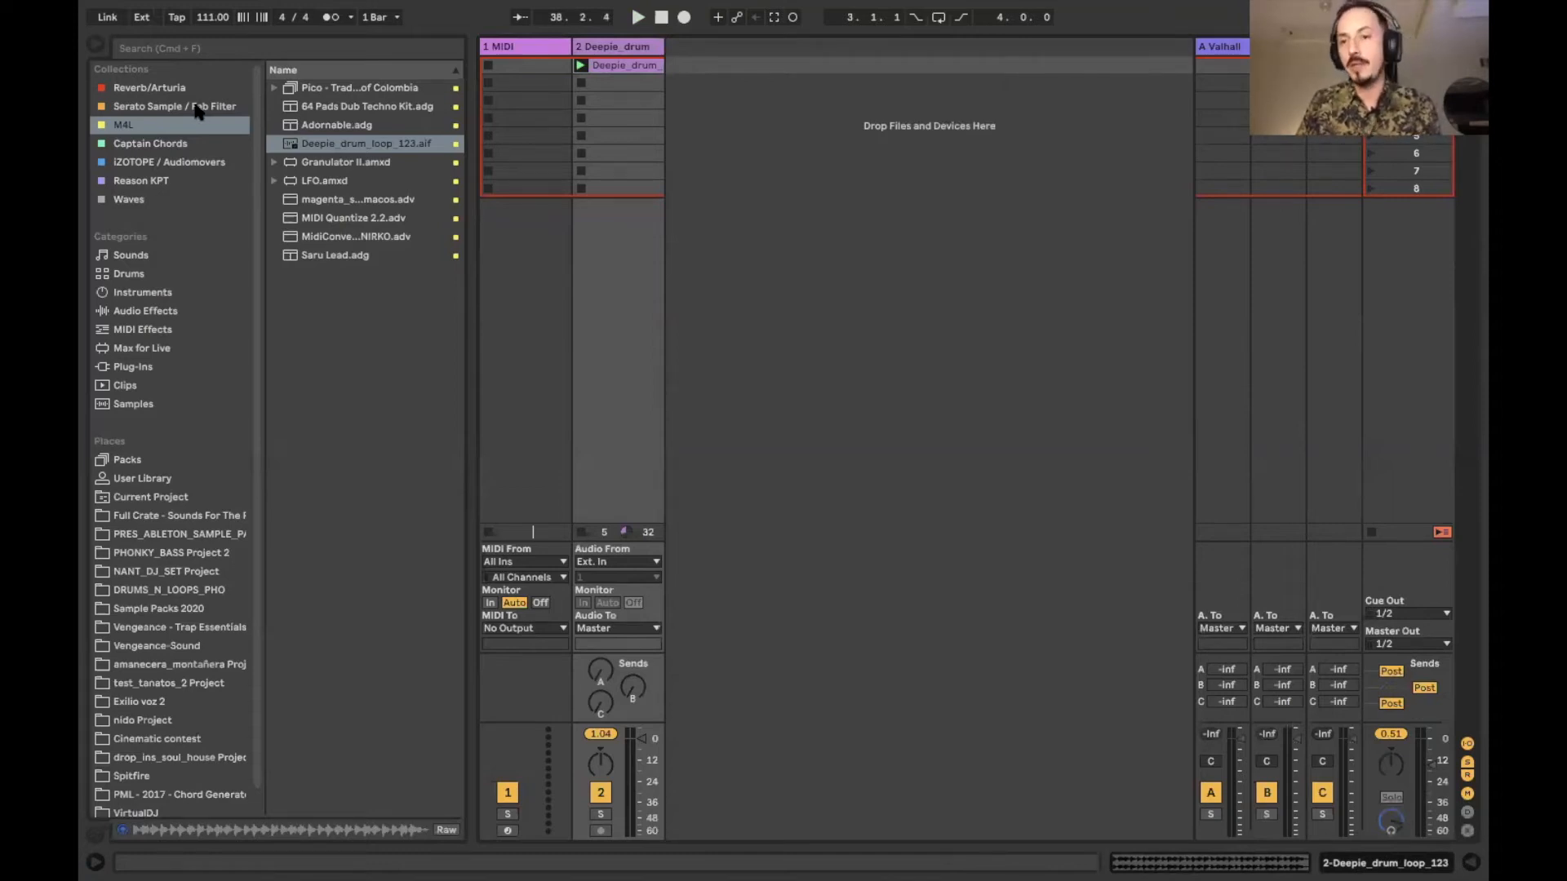
Load the Adornable.adg instrument from the M4L collection onto the first MIDI track and hide the browser.
click(294, 126)
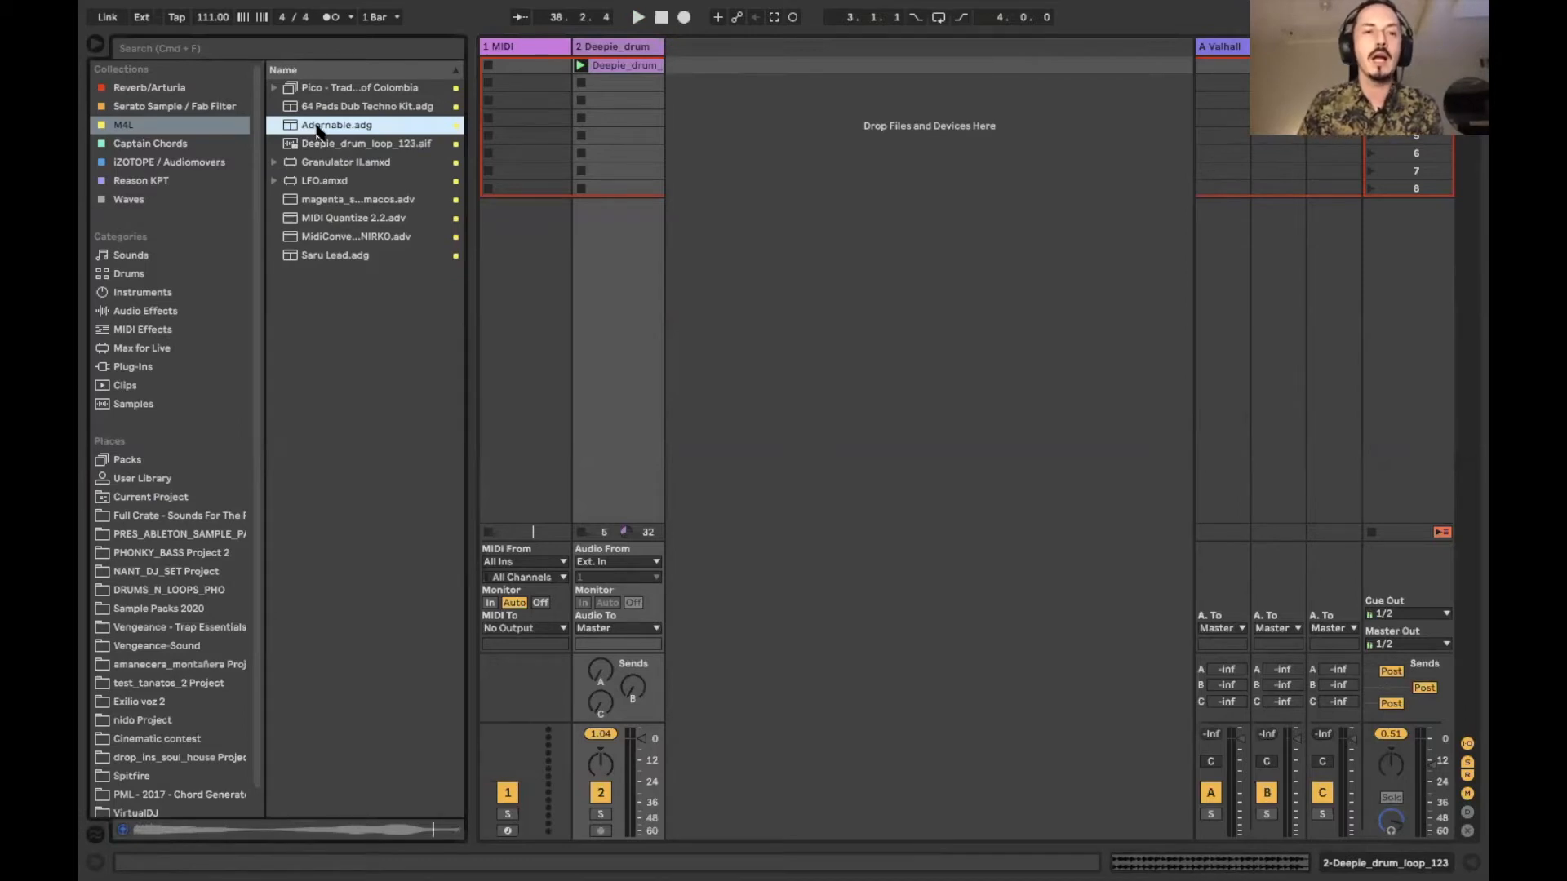
double_click(523, 45)
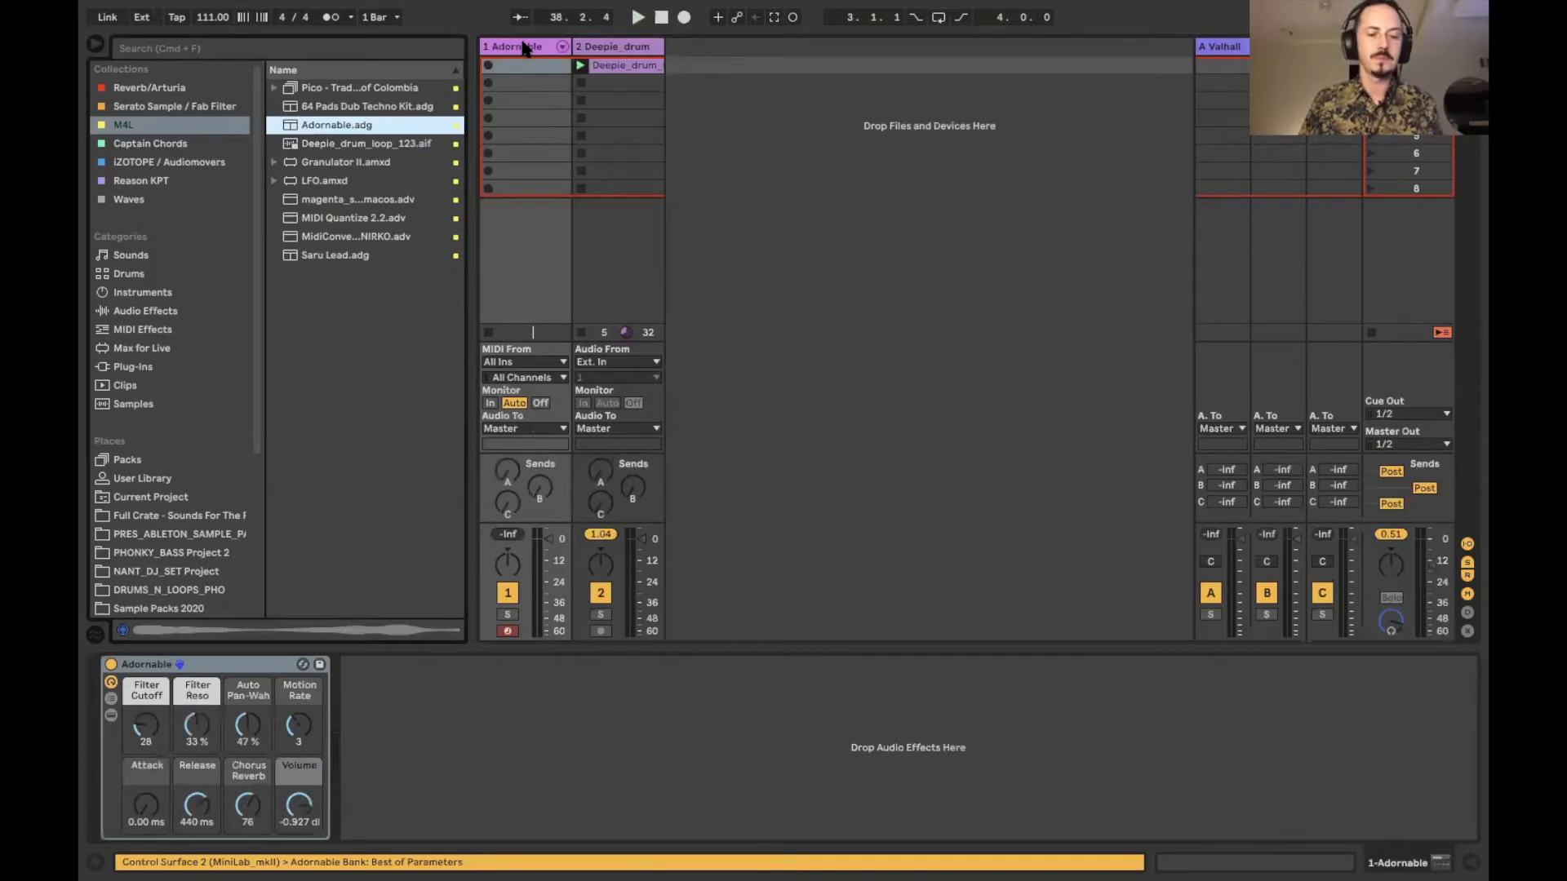
key(super+alt+b)
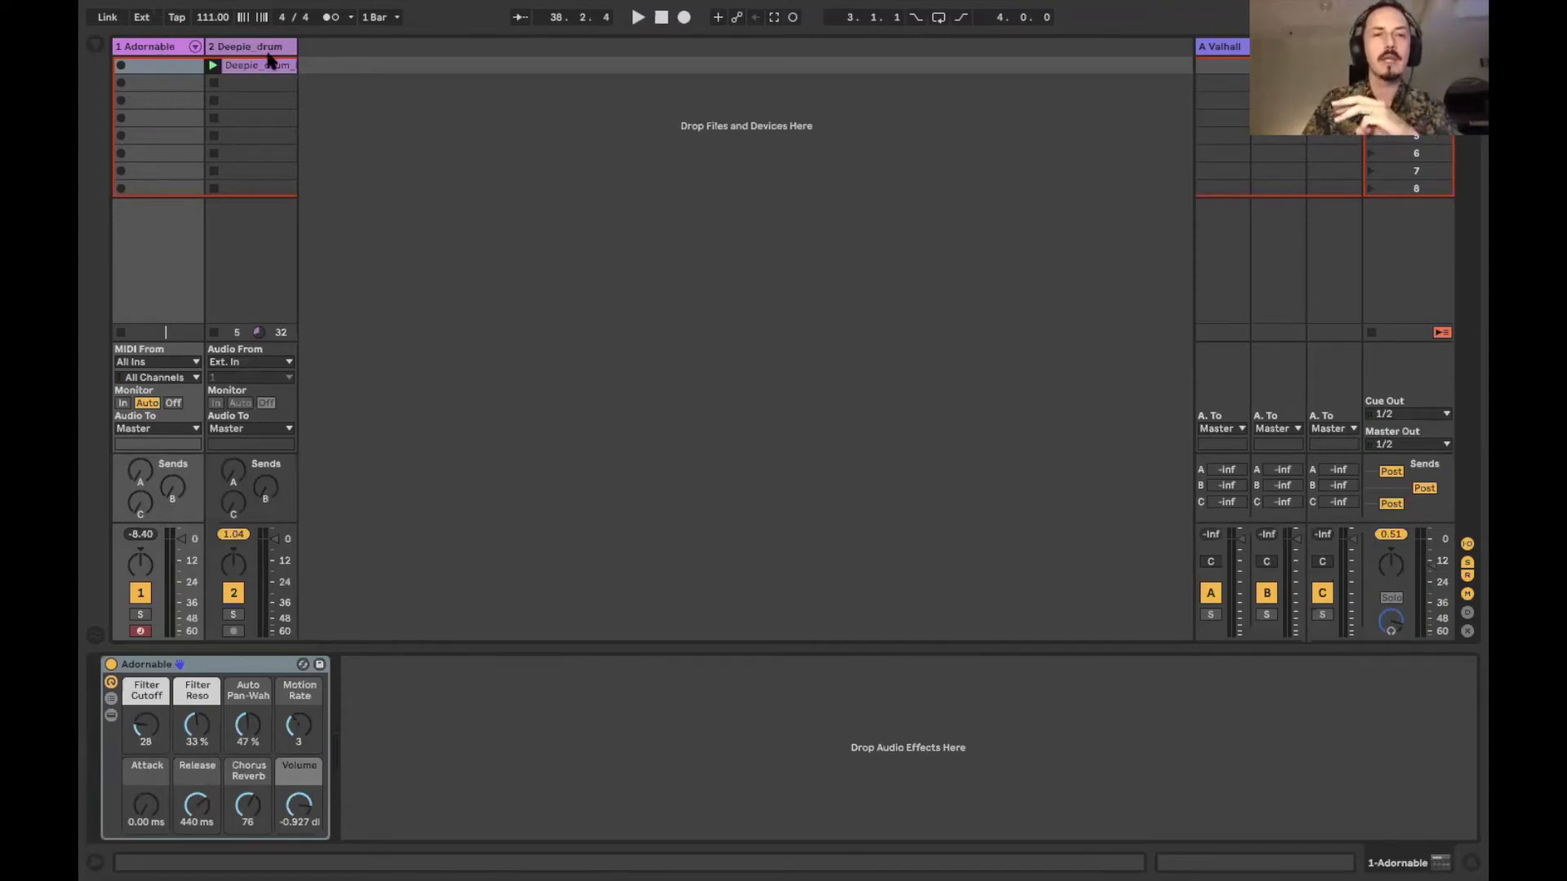
Insert four new MIDI tracks after the Deepie_drum track.
right_click(347, 87)
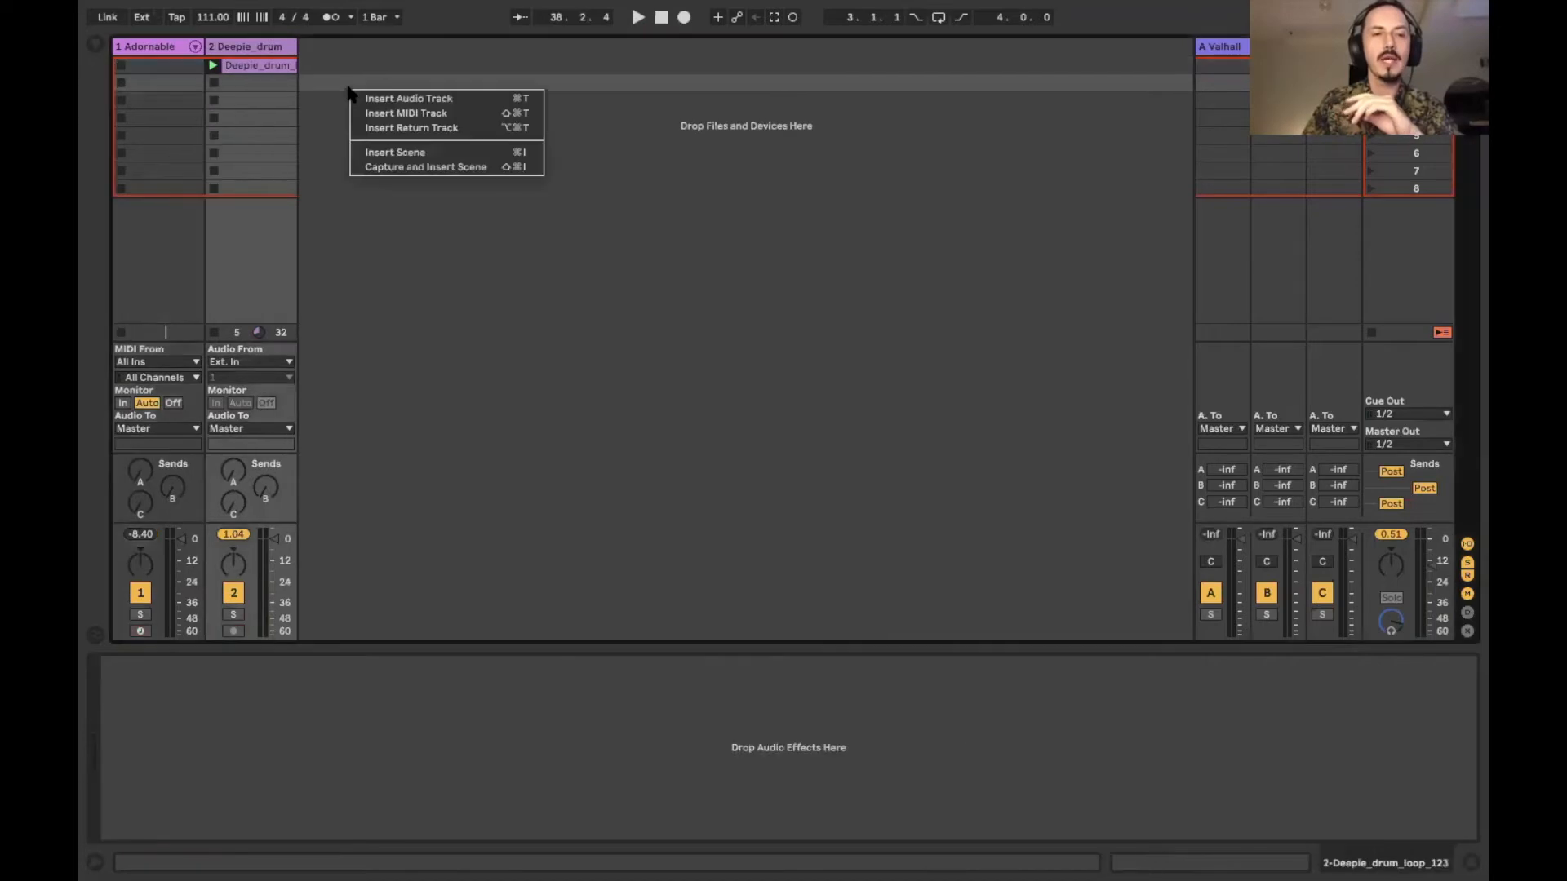
click(387, 116)
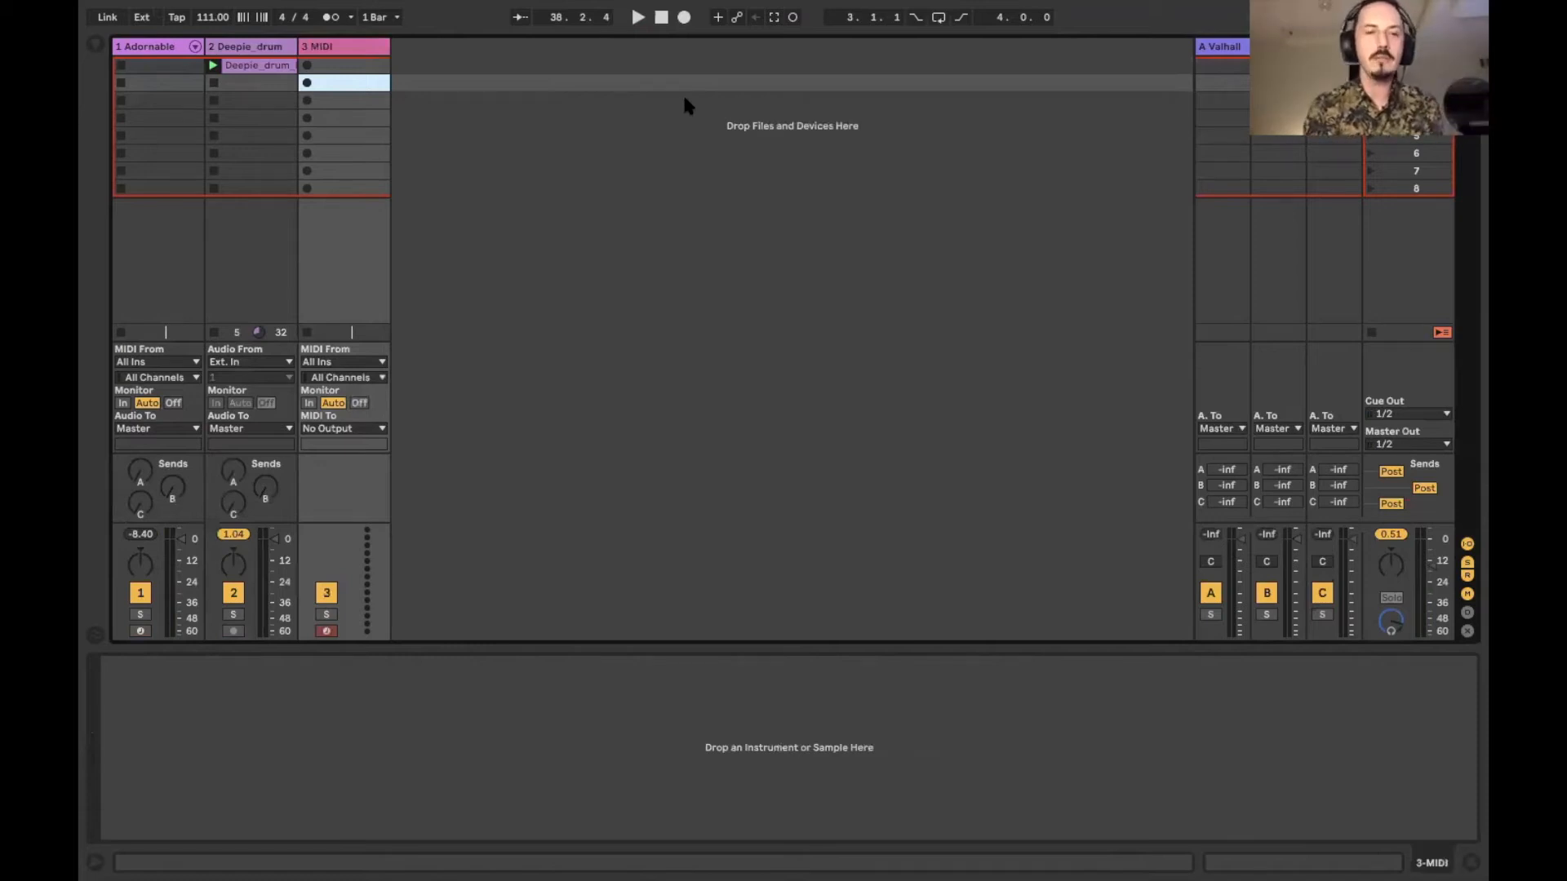
key(ctrl+shift+t)
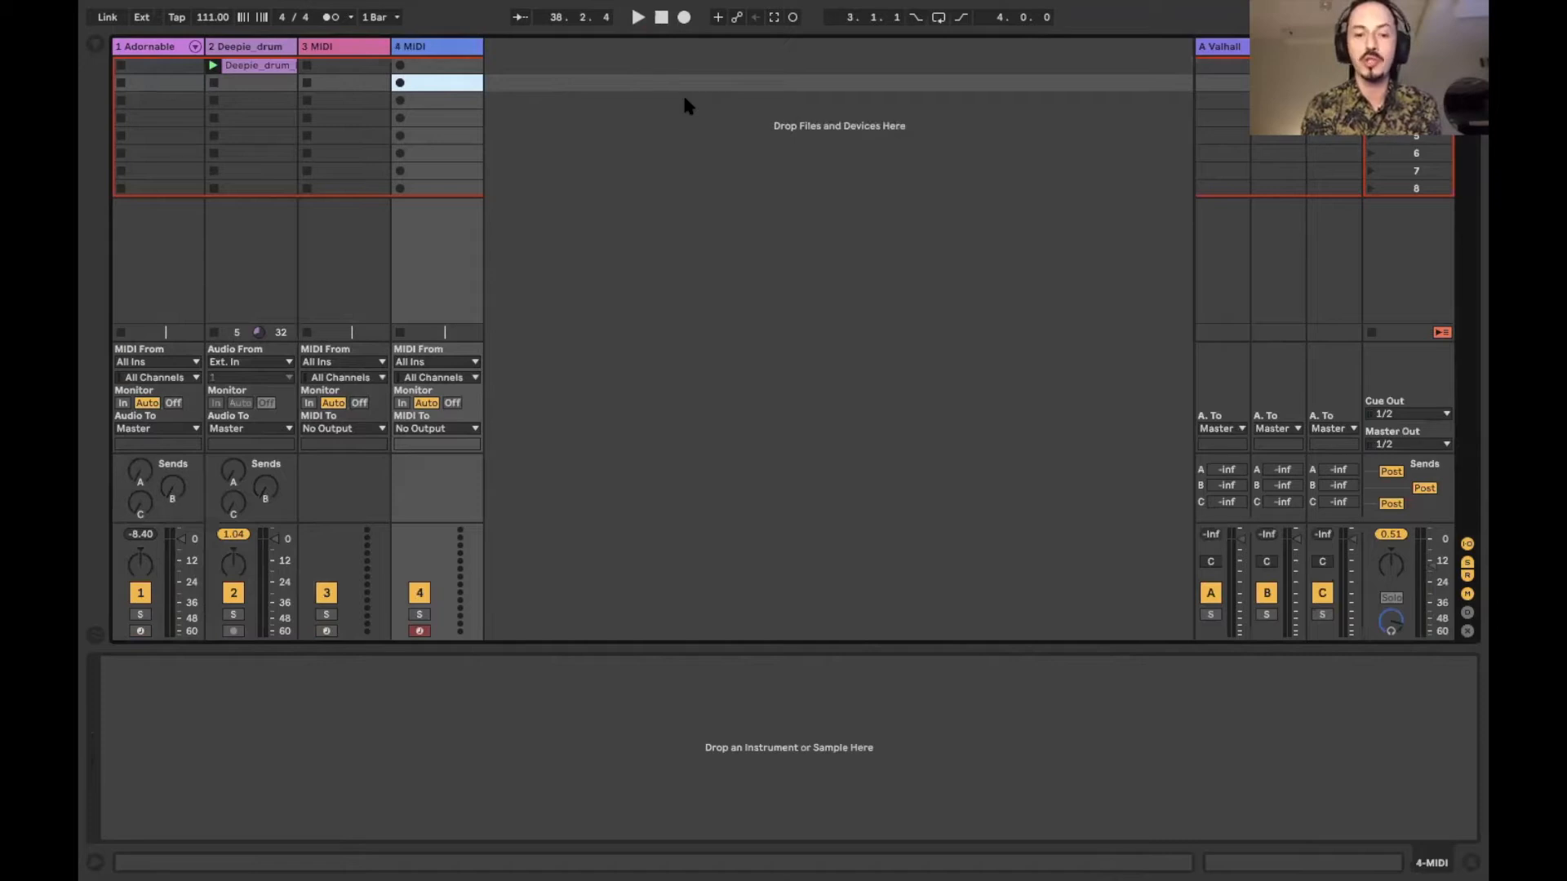
key(ctrl+shift+t)
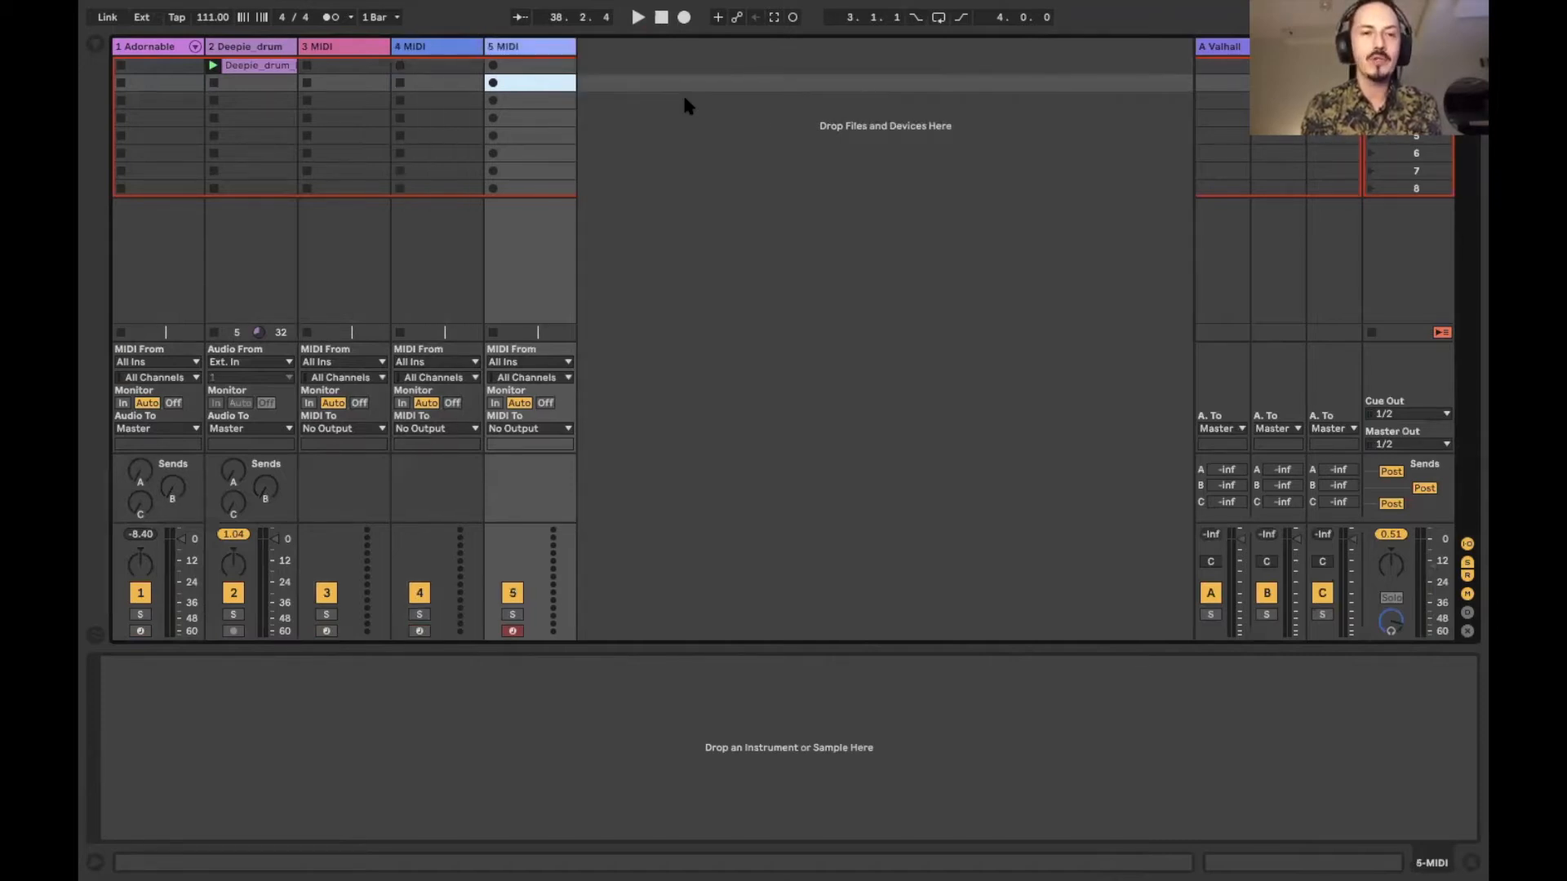
key(ctrl+shift+t)
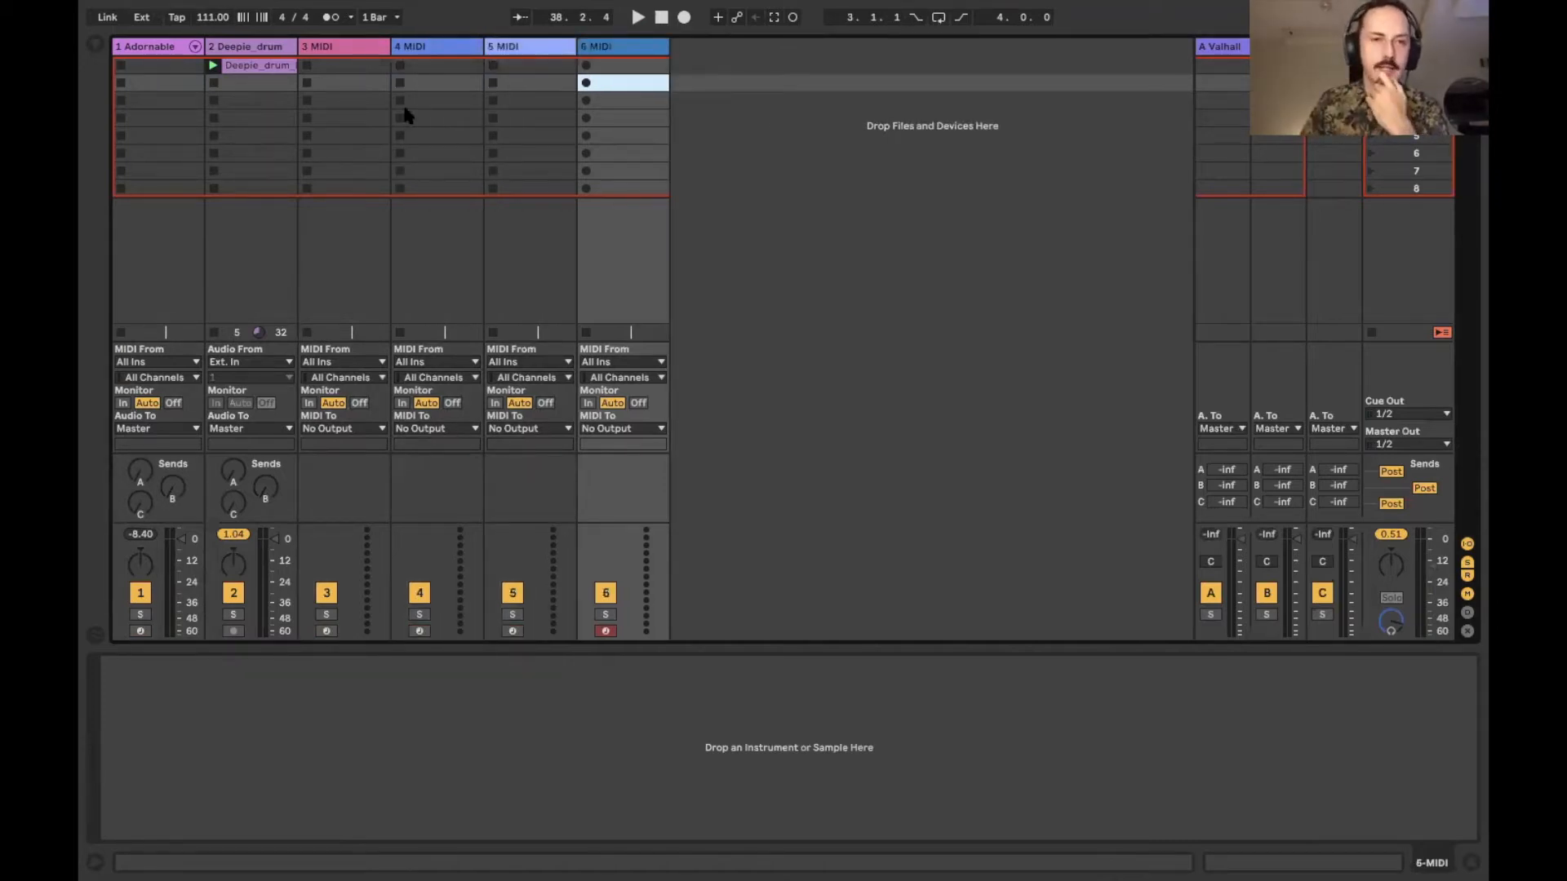
Try grouping the four new MIDI tracks and undo the grouping.
click(345, 47)
click(439, 49)
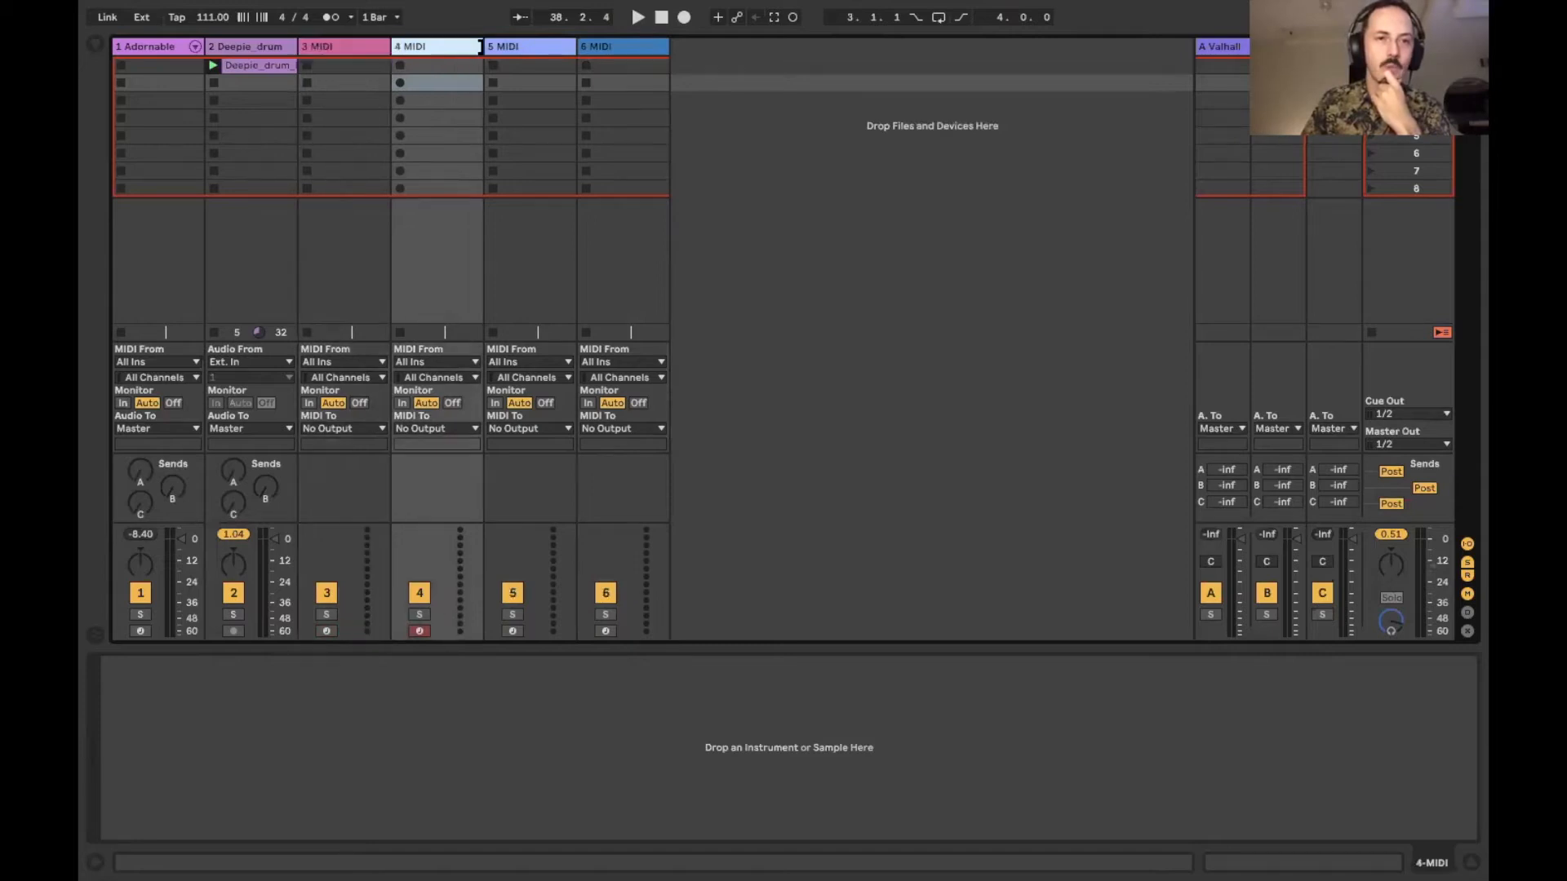
click(528, 57)
click(632, 49)
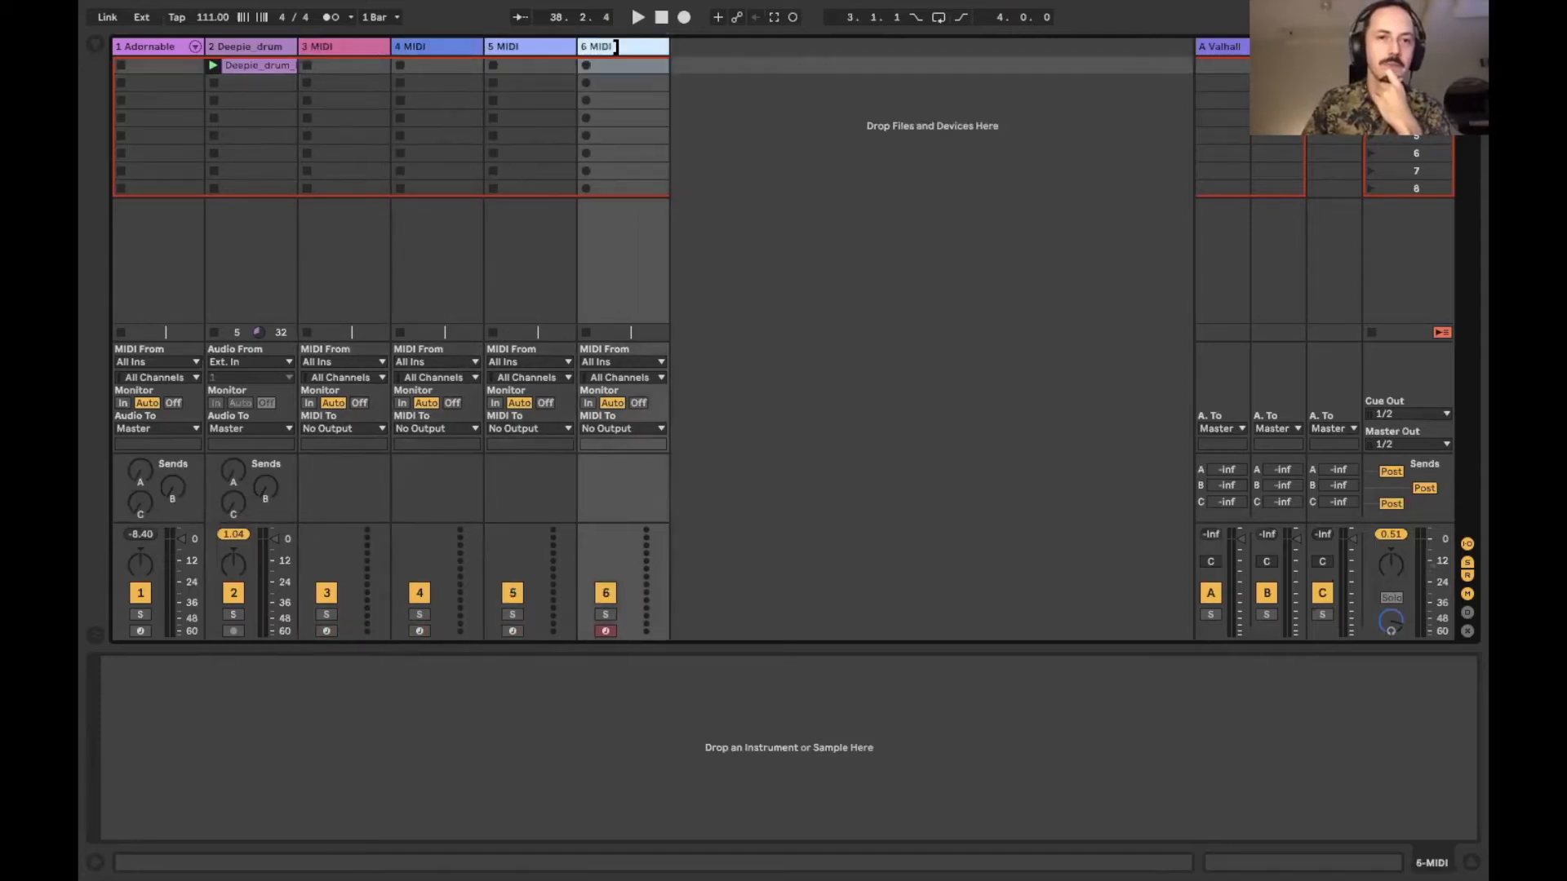
click(312, 52)
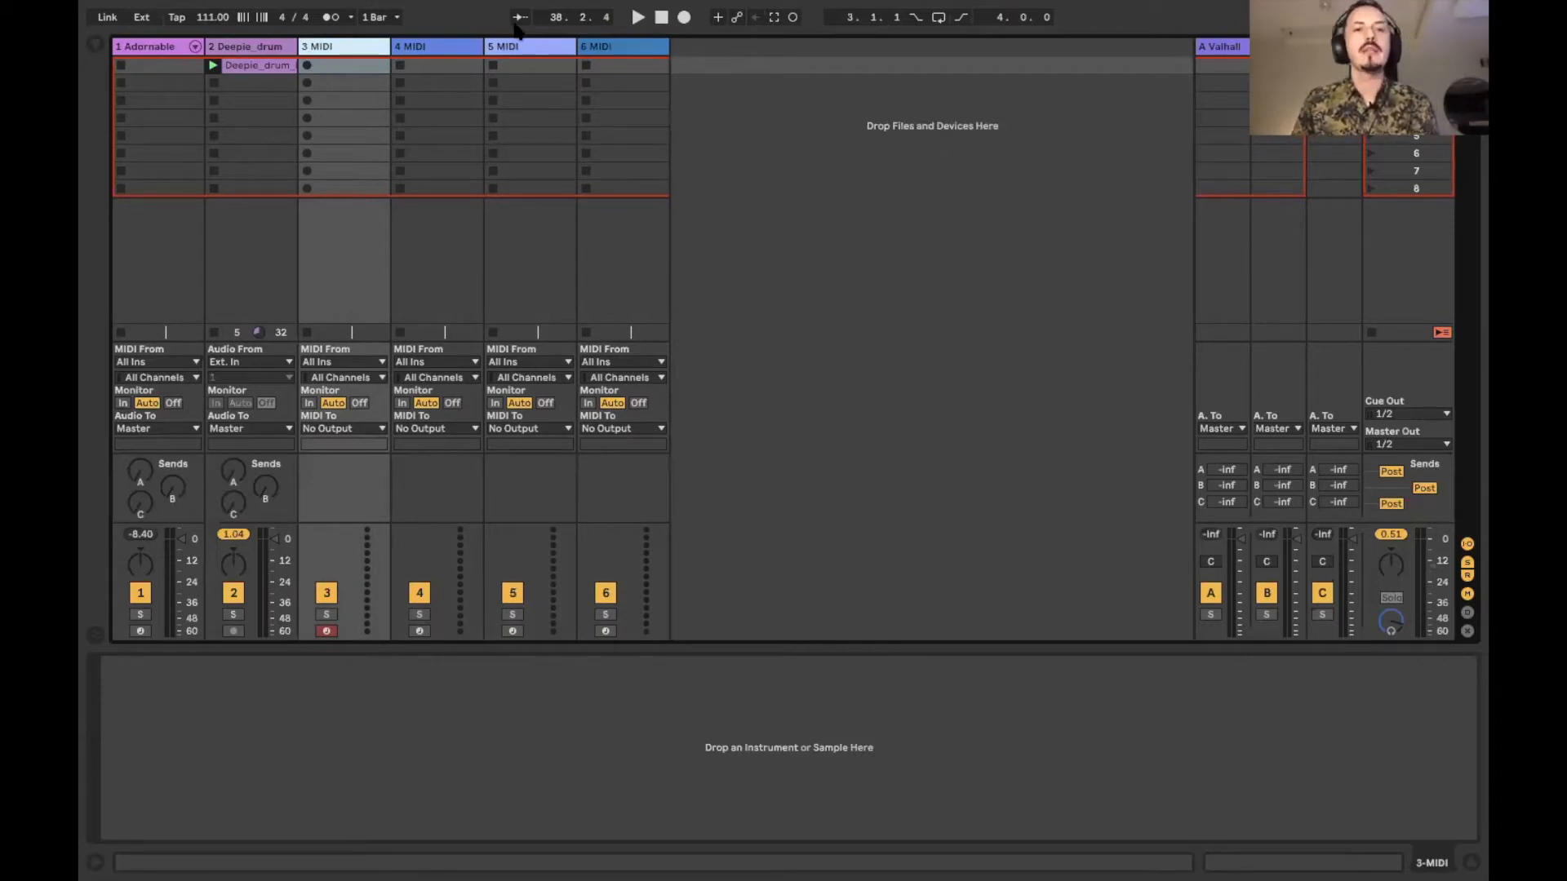
click(631, 51)
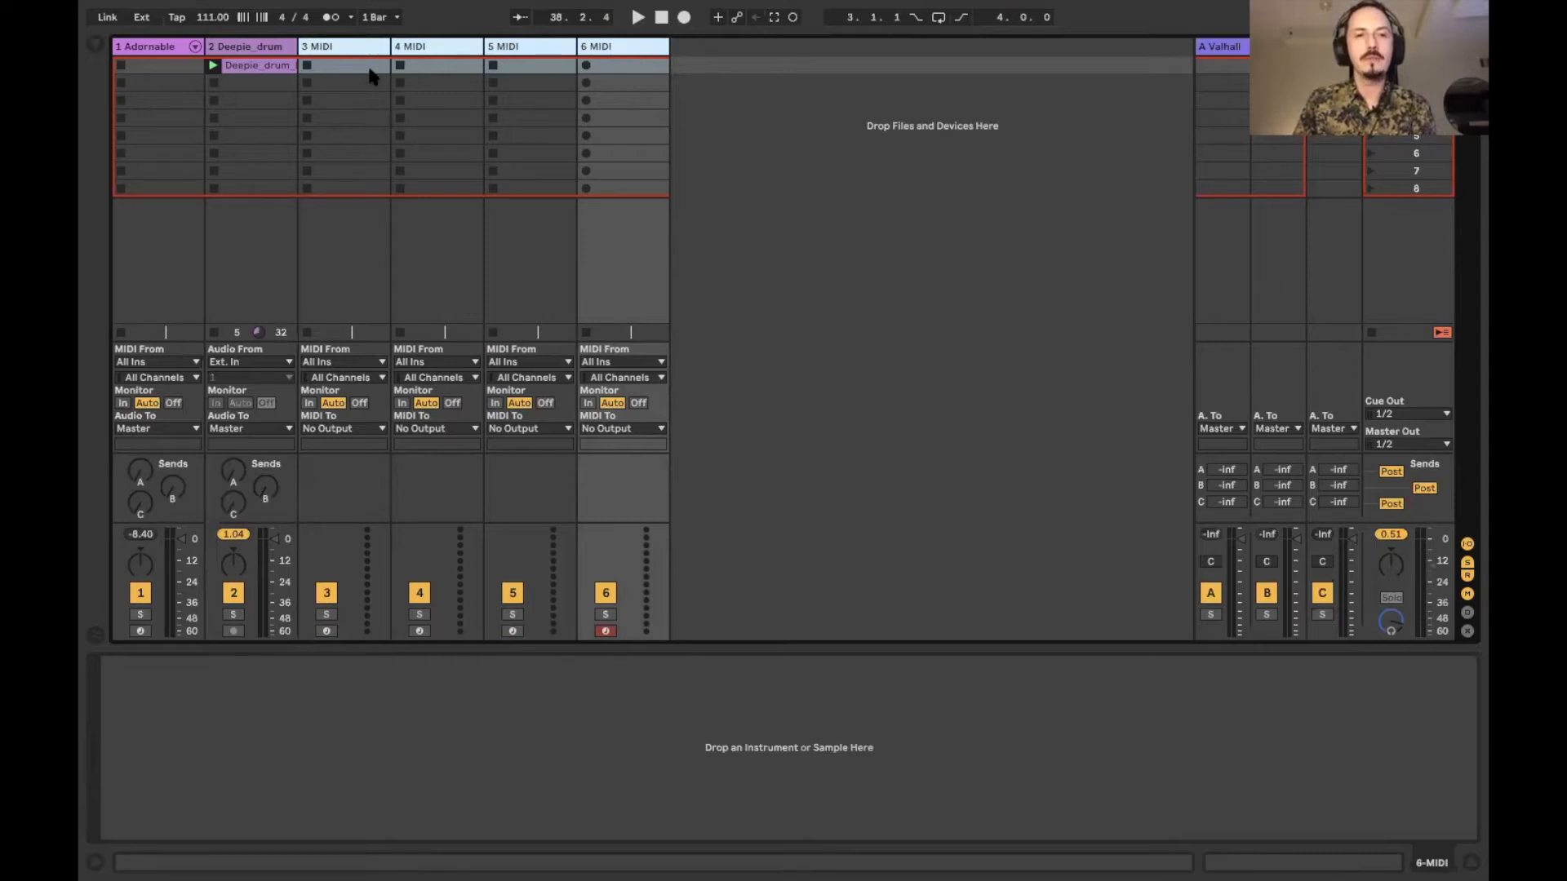
key(ctrl+g)
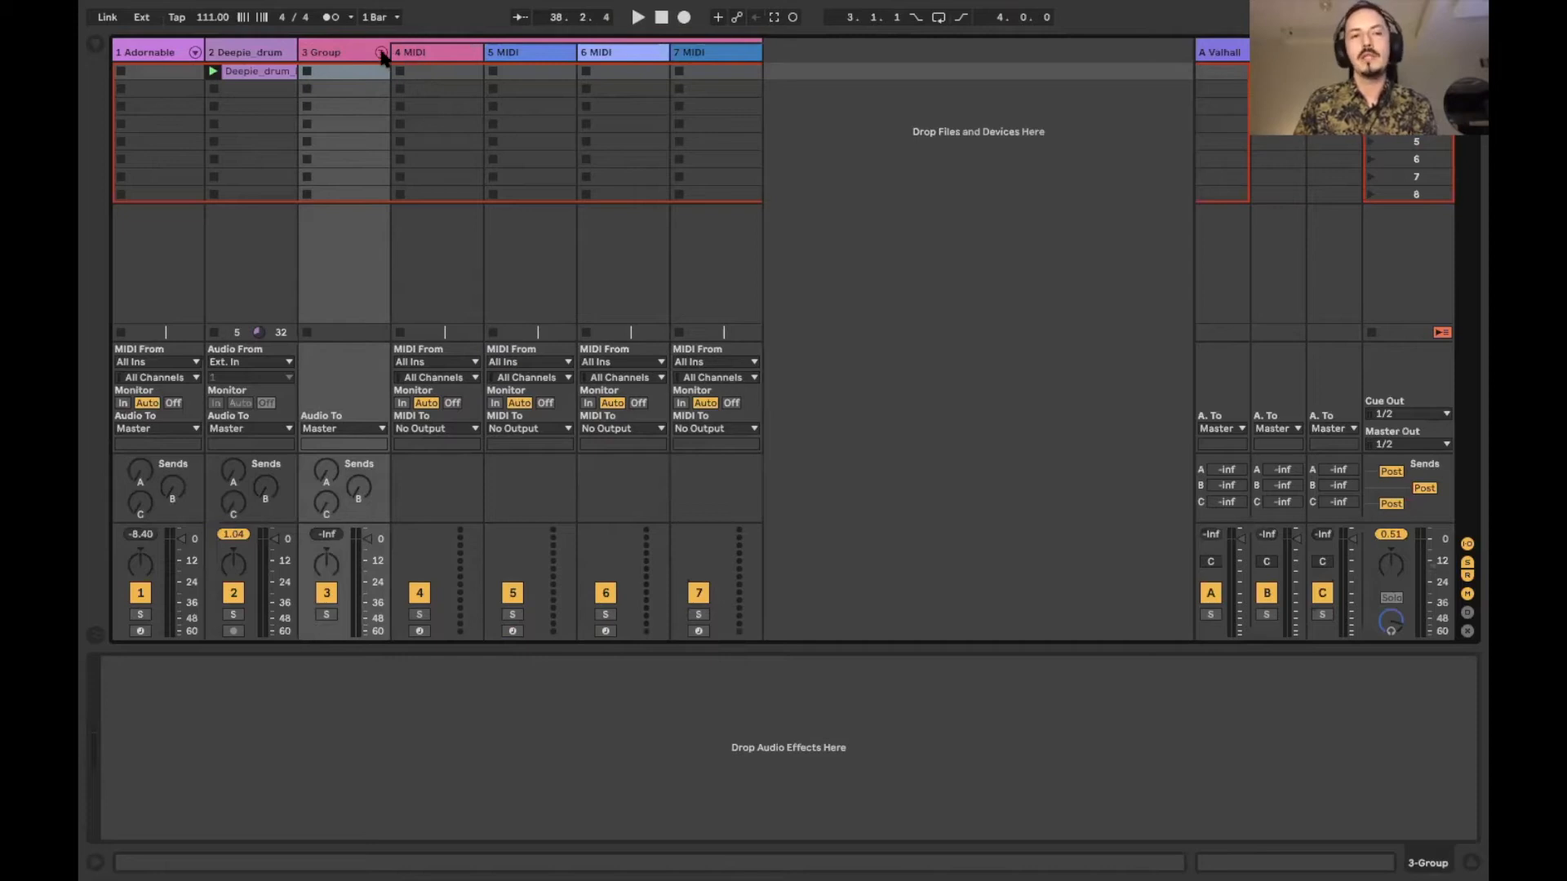
key(ctrl+z)
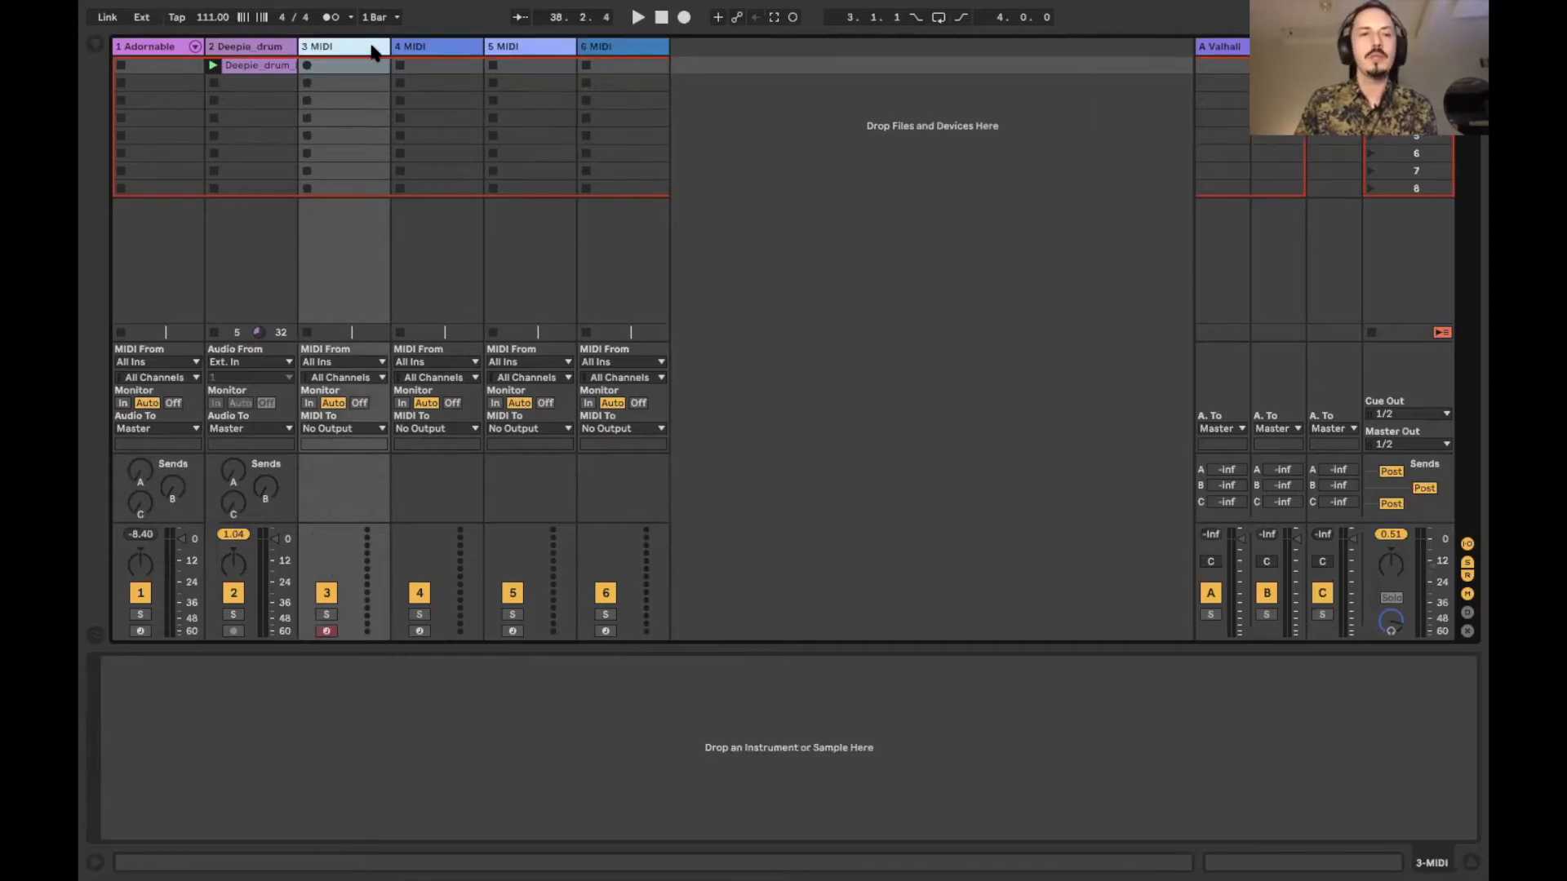
Group the four empty MIDI tracks, numbered 3 to 6, into one group track.
click(598, 47)
right_click(599, 48)
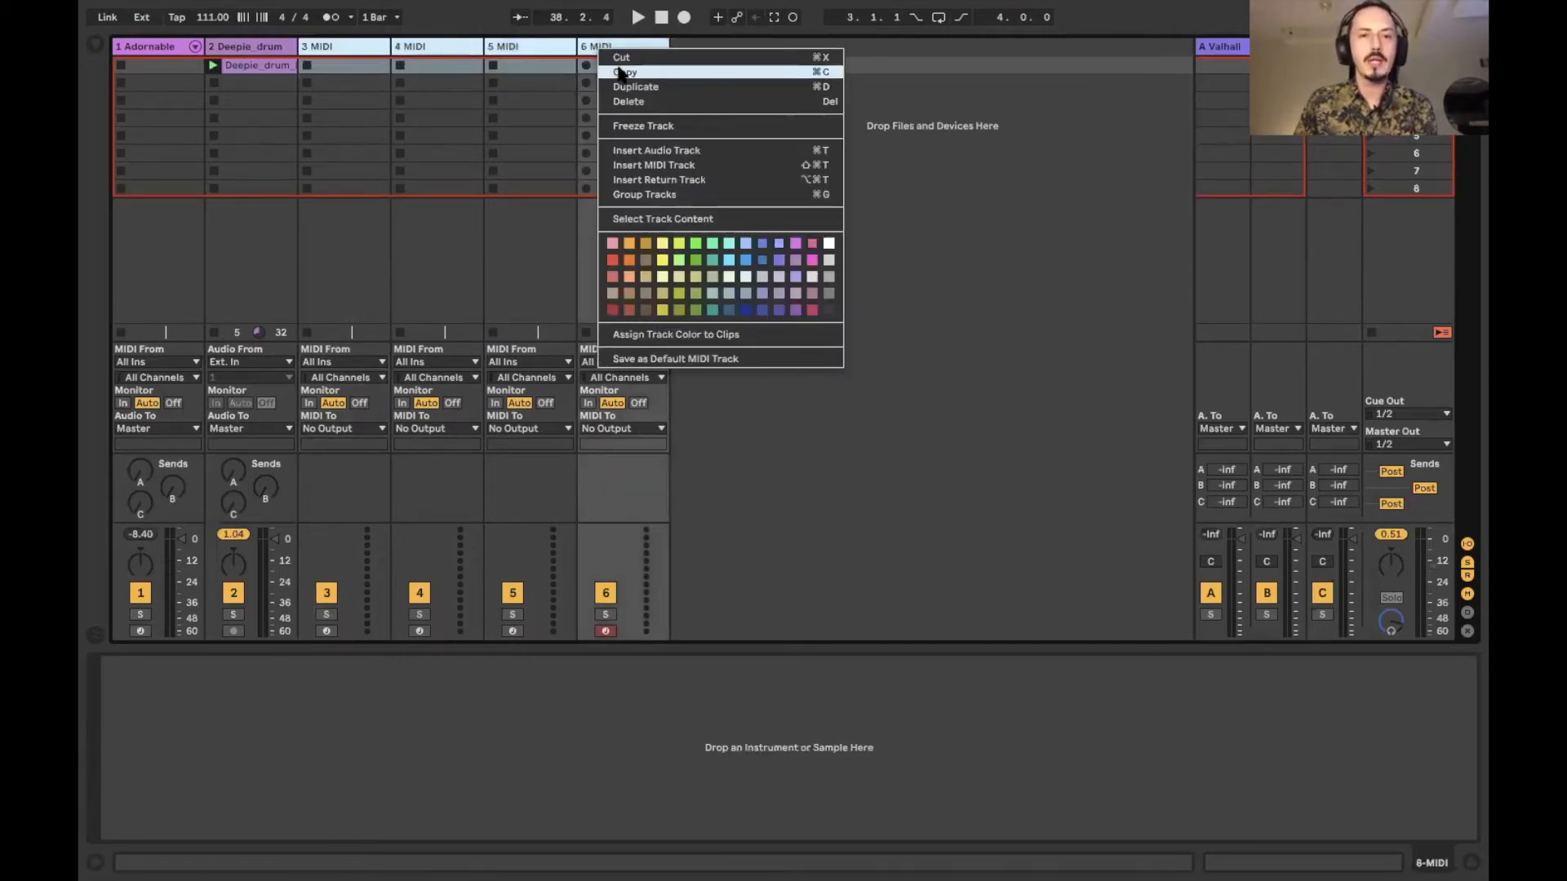
click(644, 194)
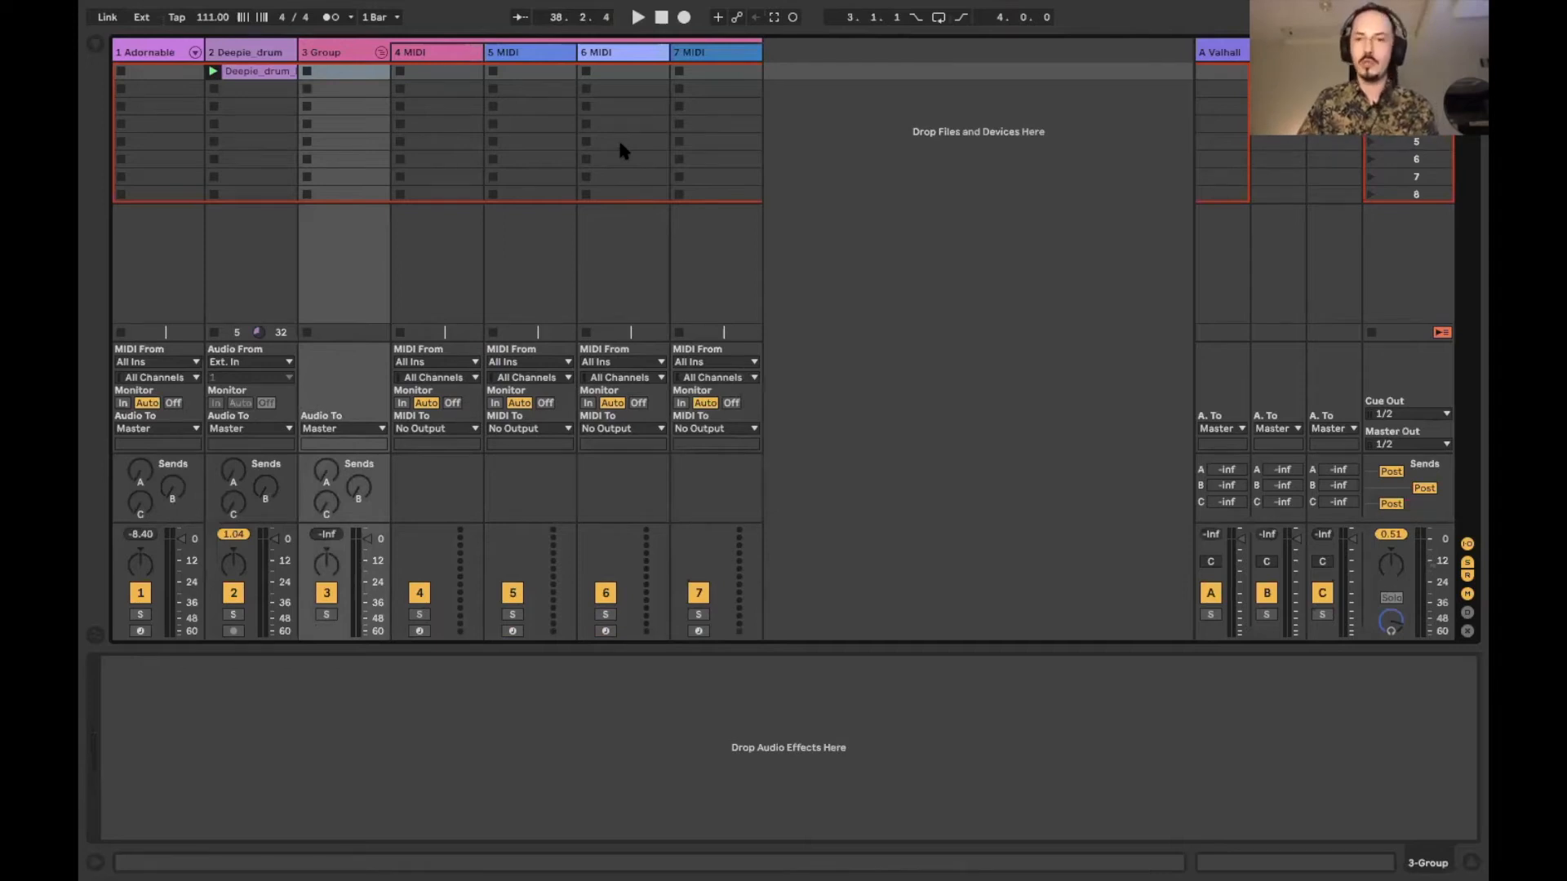
Color the four MIDI tracks inside the group bright green.
click(458, 48)
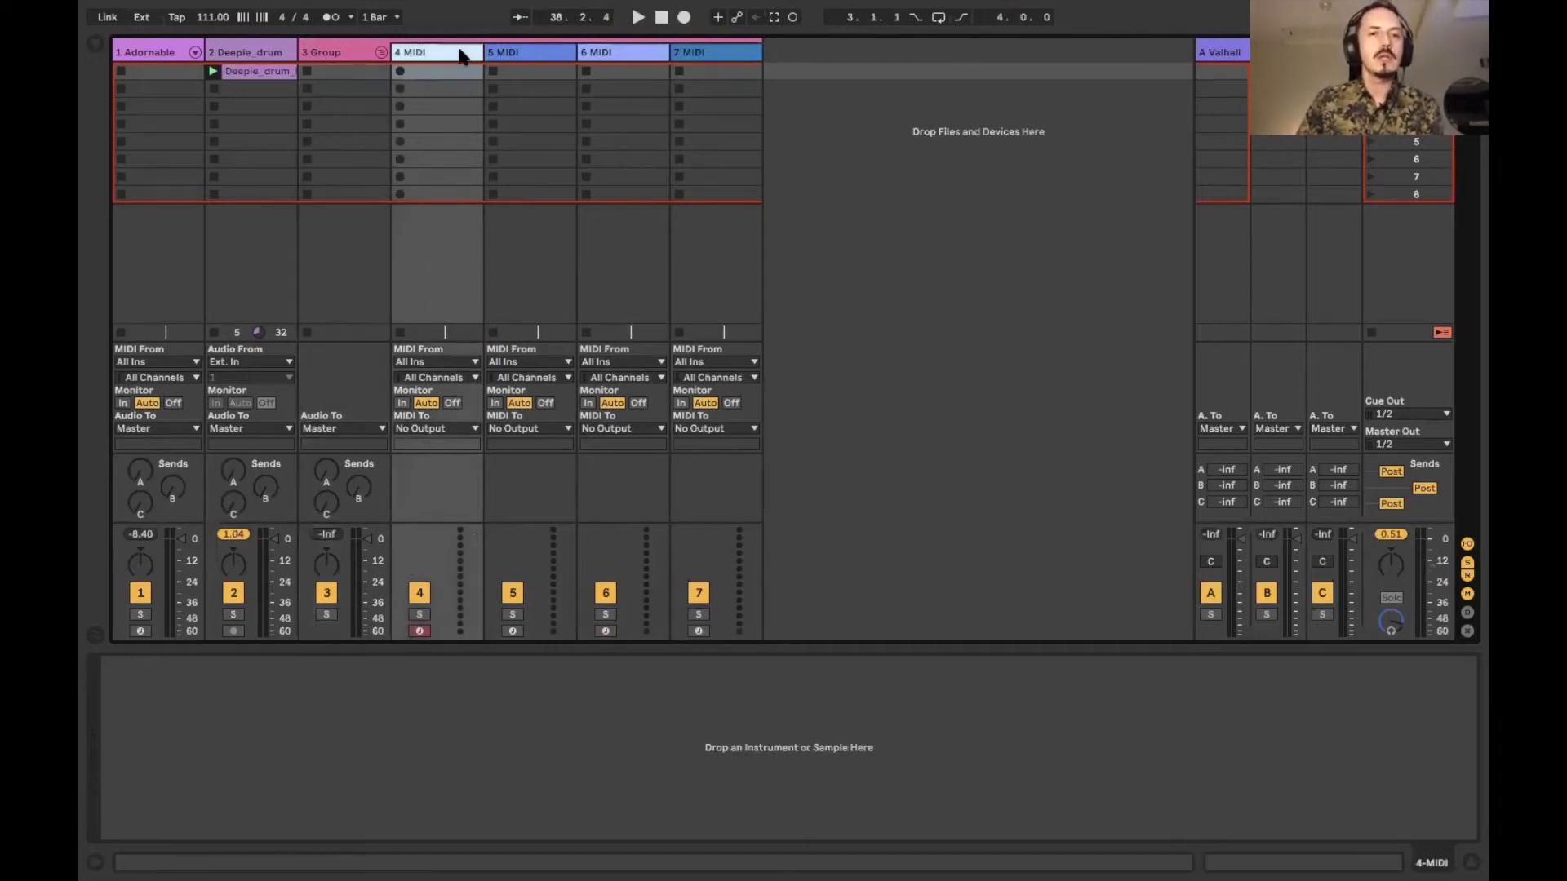
shift+click(725, 55)
right_click(726, 56)
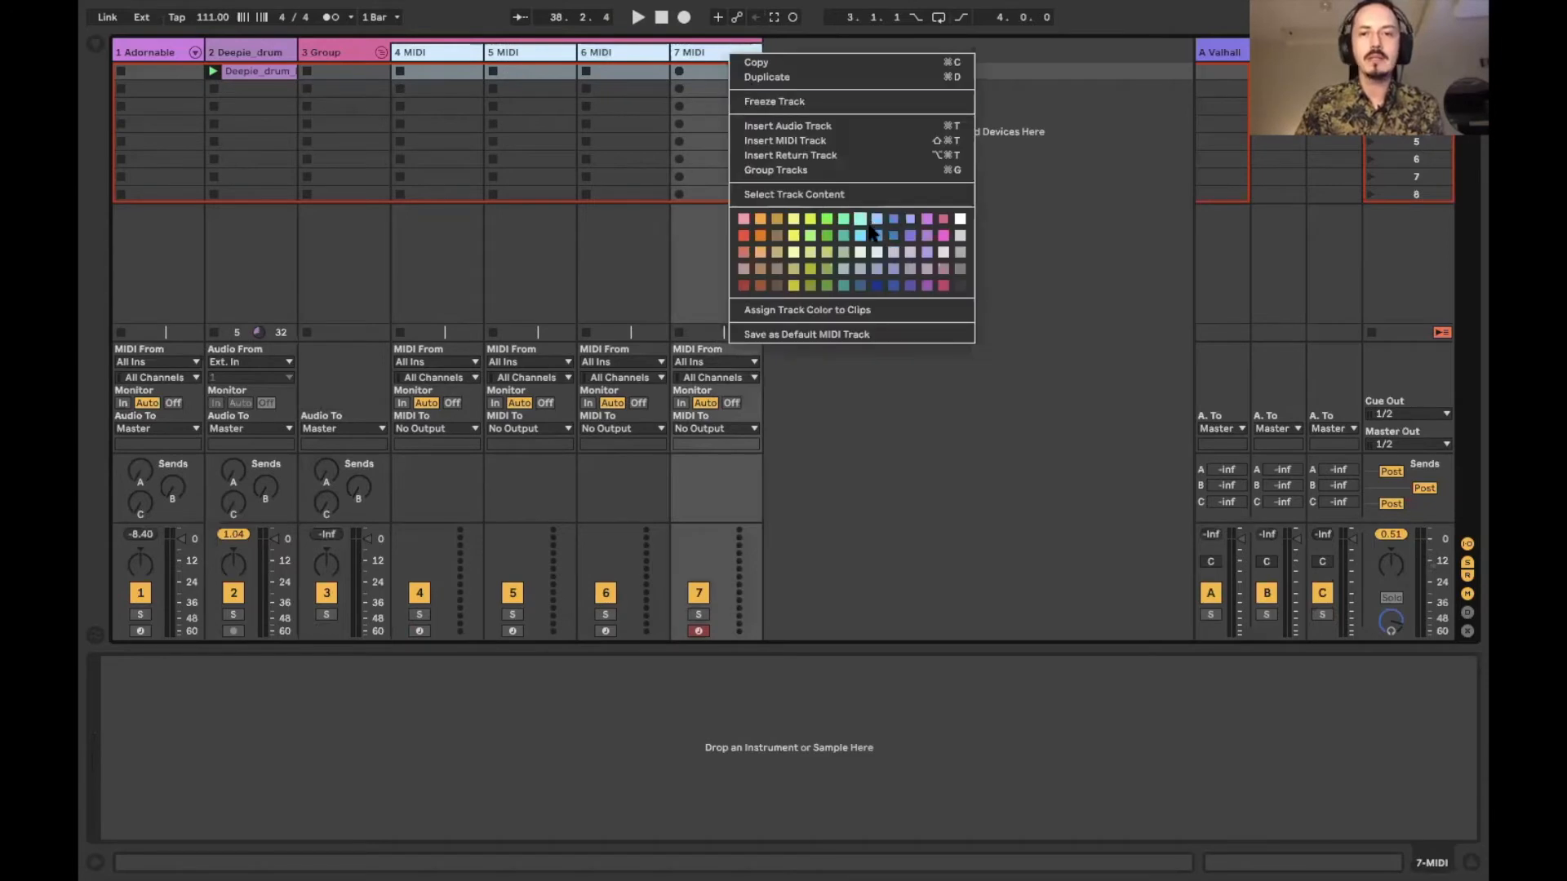
click(827, 219)
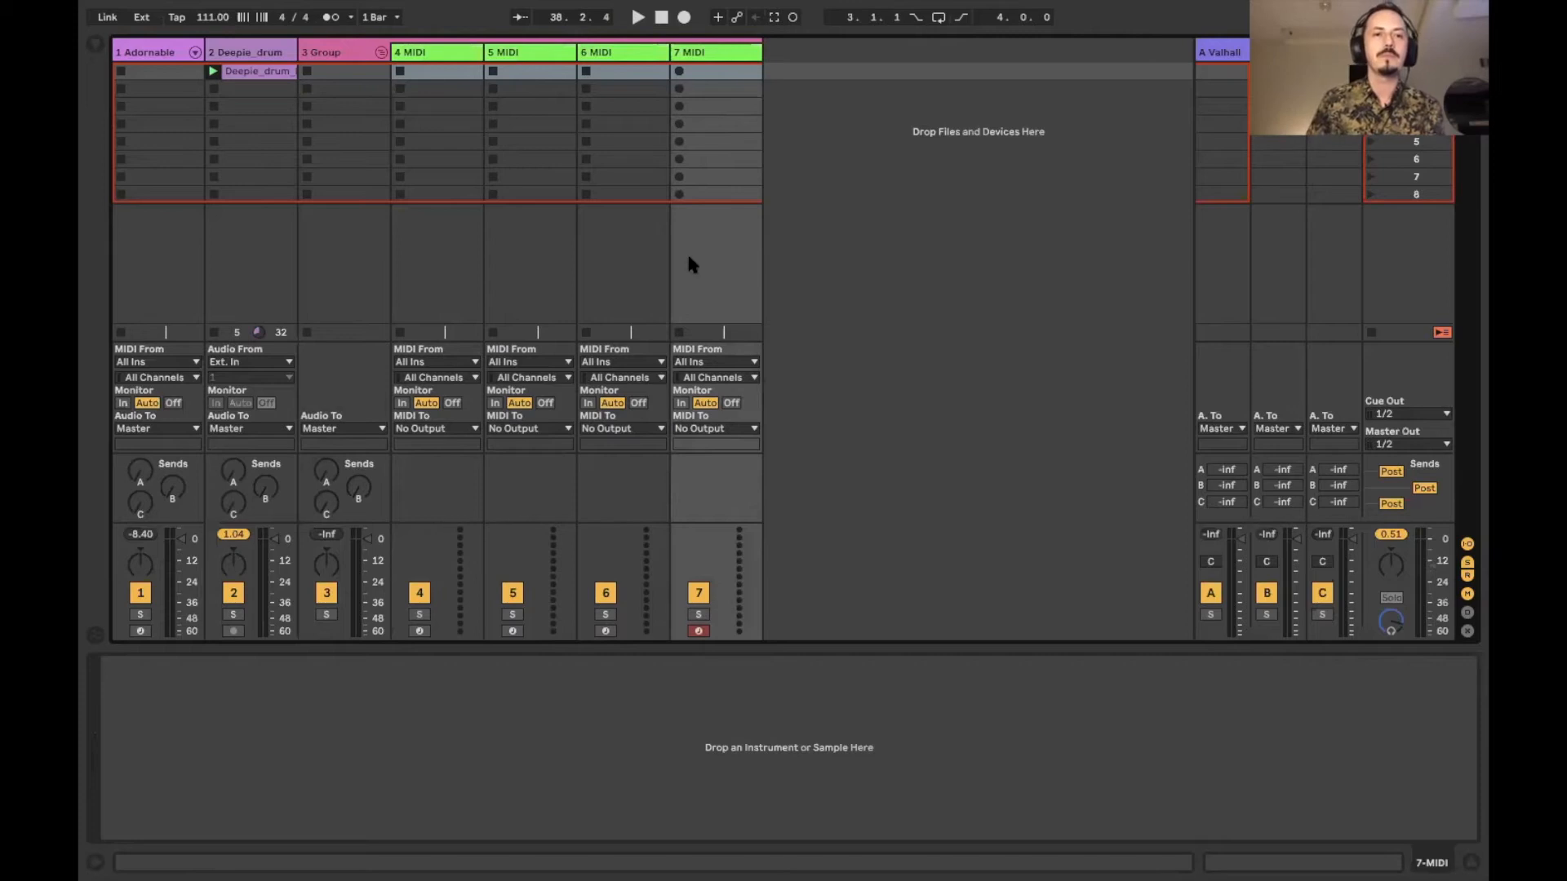
Color the group track the same bright green as its MIDI tracks.
click(318, 56)
right_click(324, 49)
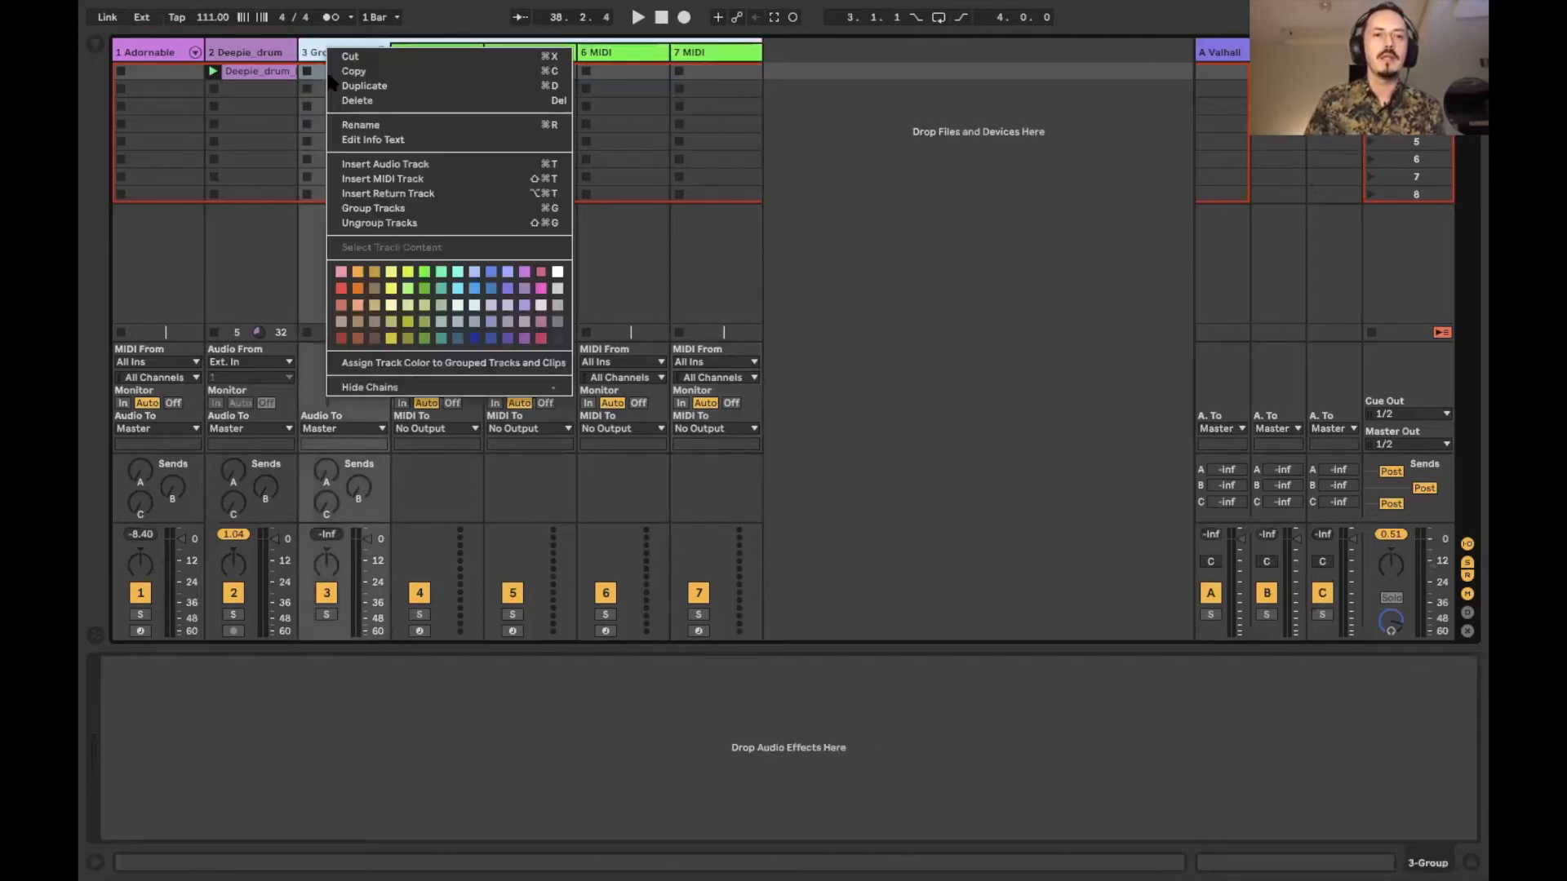
click(425, 273)
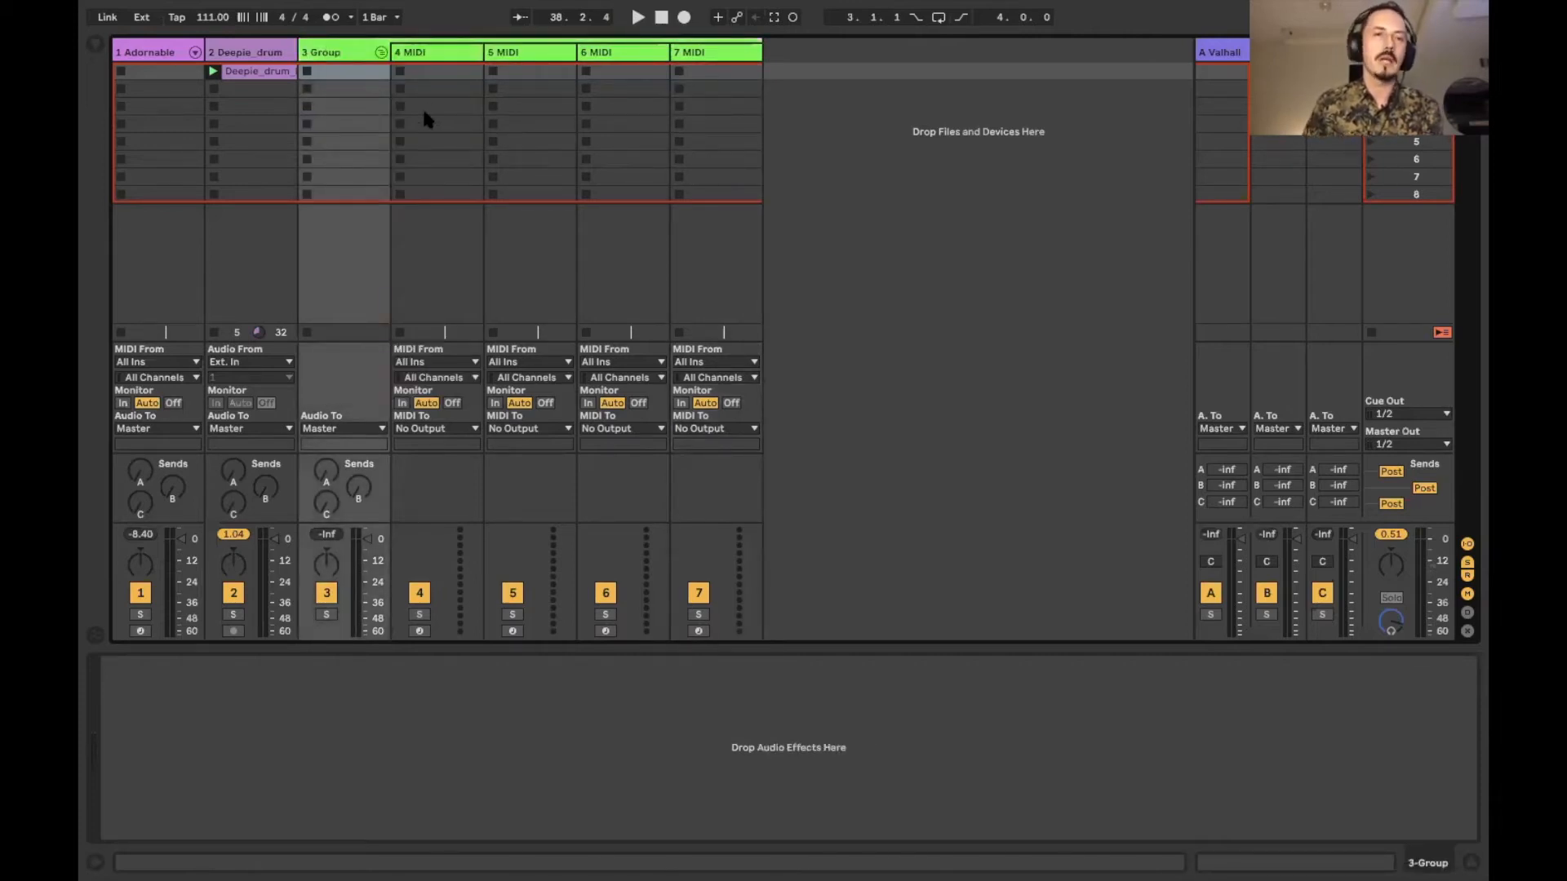
click(797, 105)
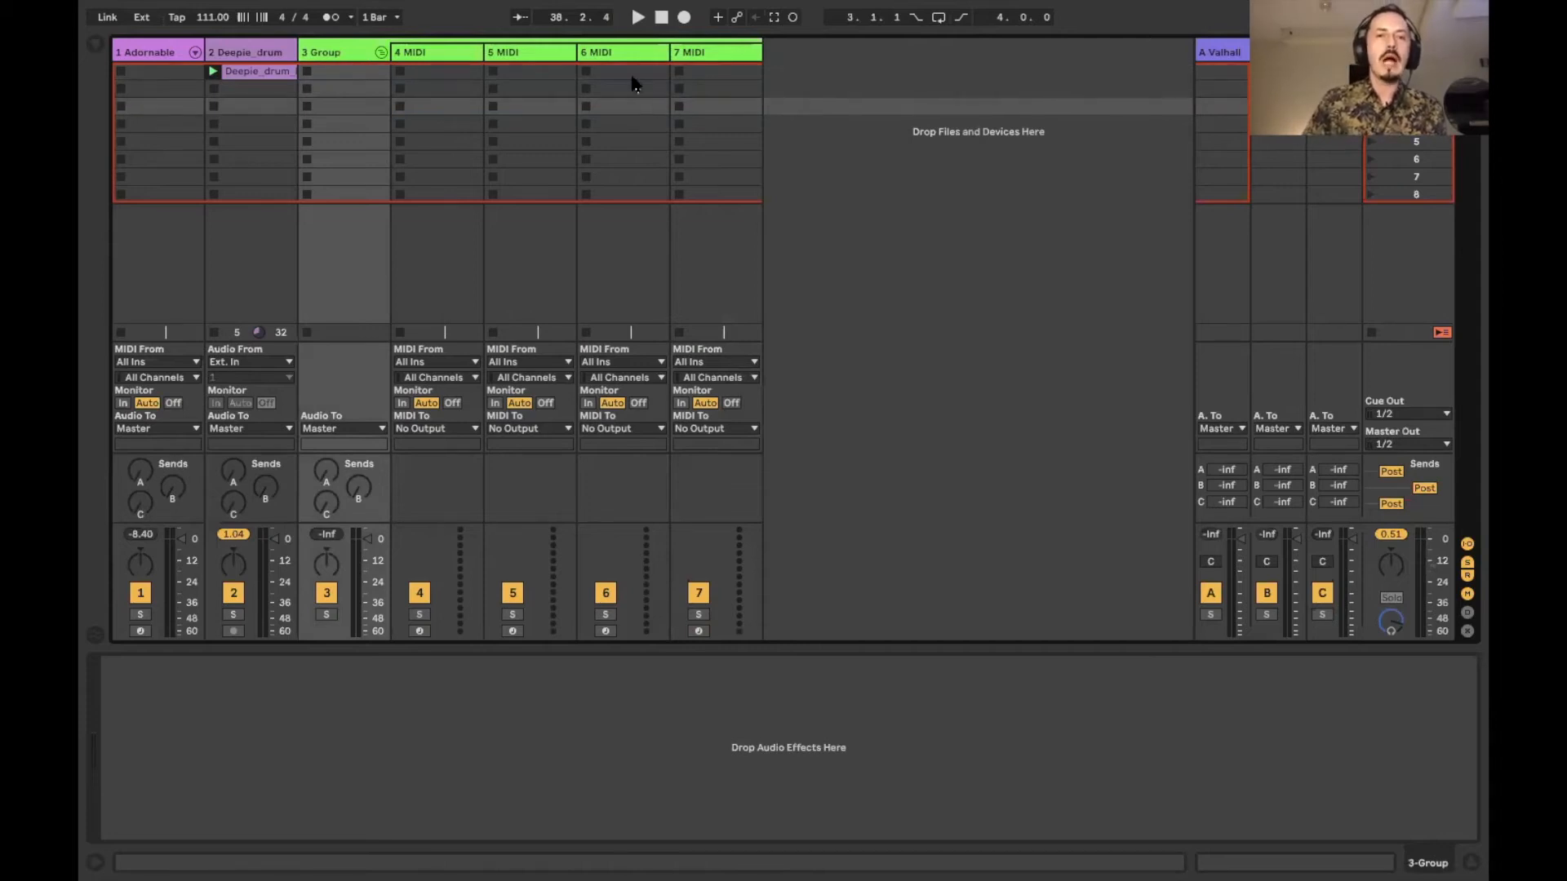
click(461, 72)
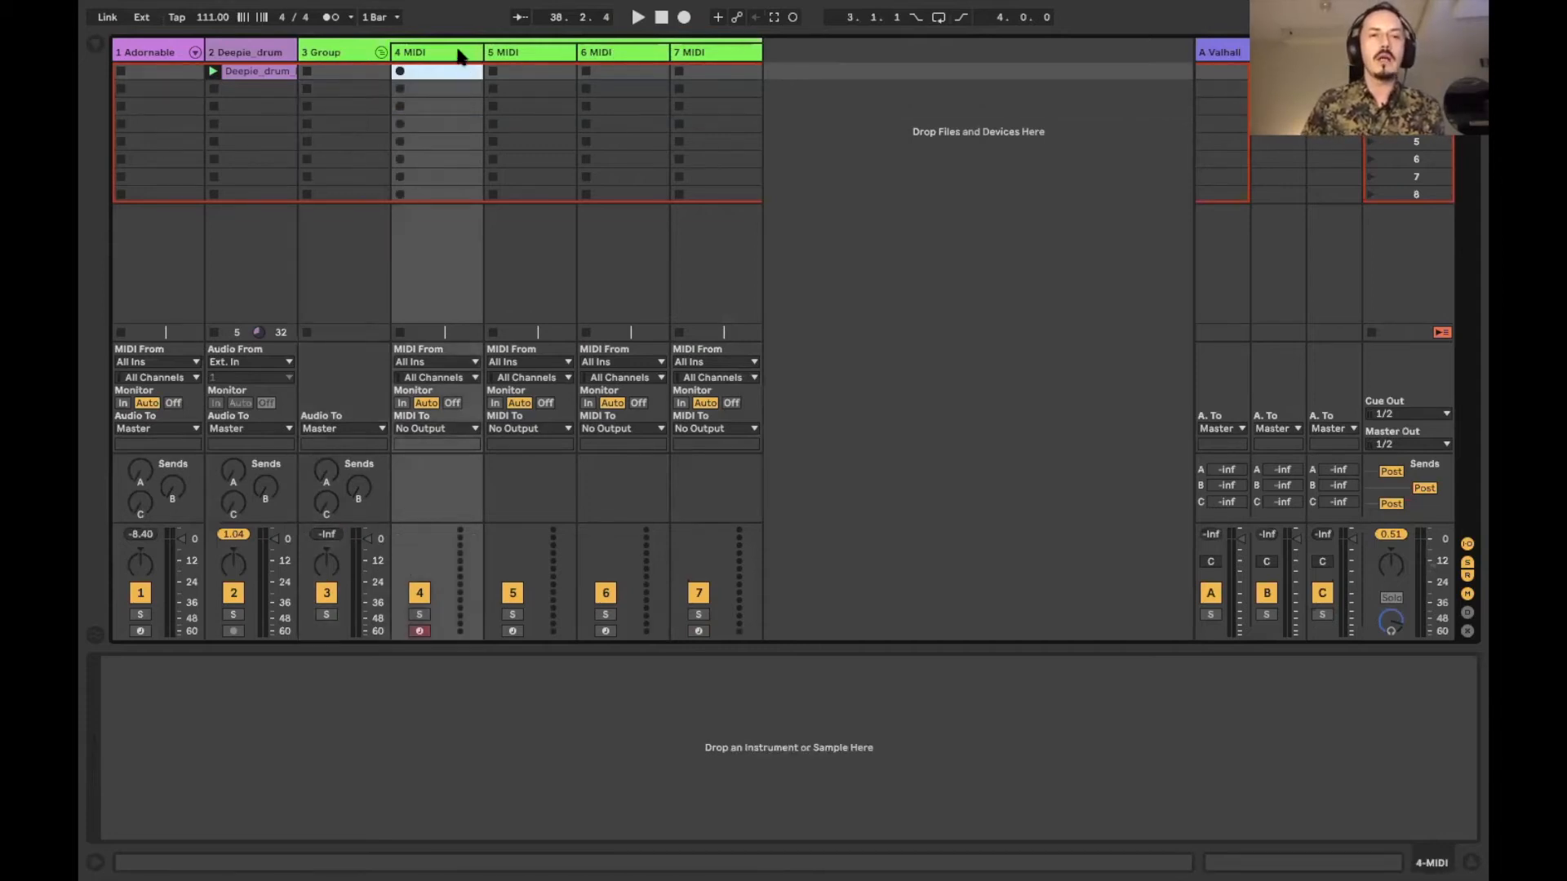
click(535, 59)
click(625, 58)
click(707, 52)
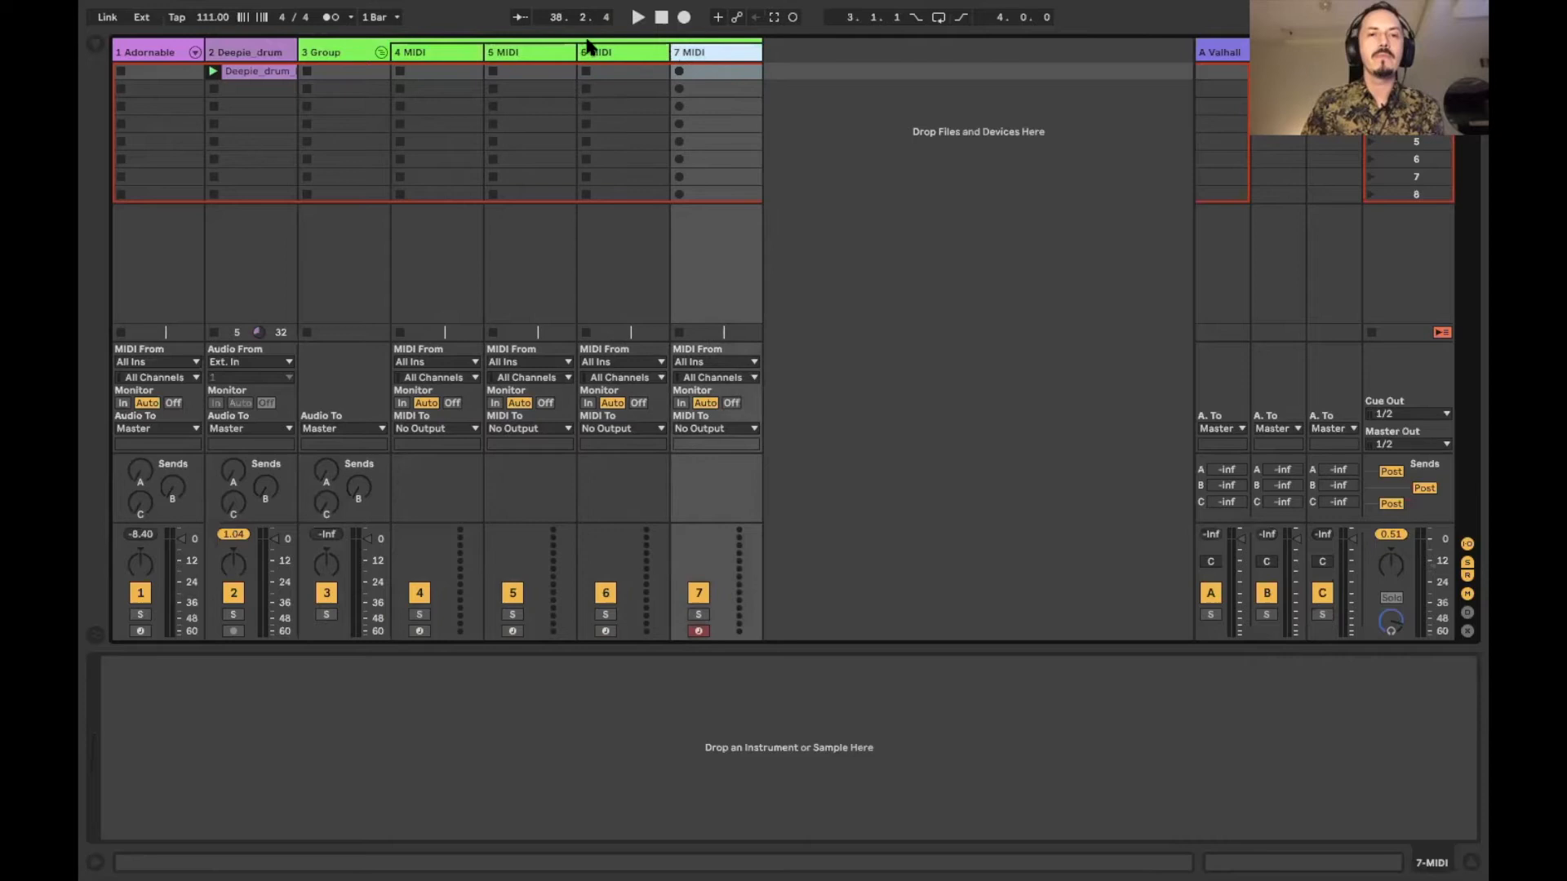
Rename the second MIDI track in the group as Triggers.
click(516, 54)
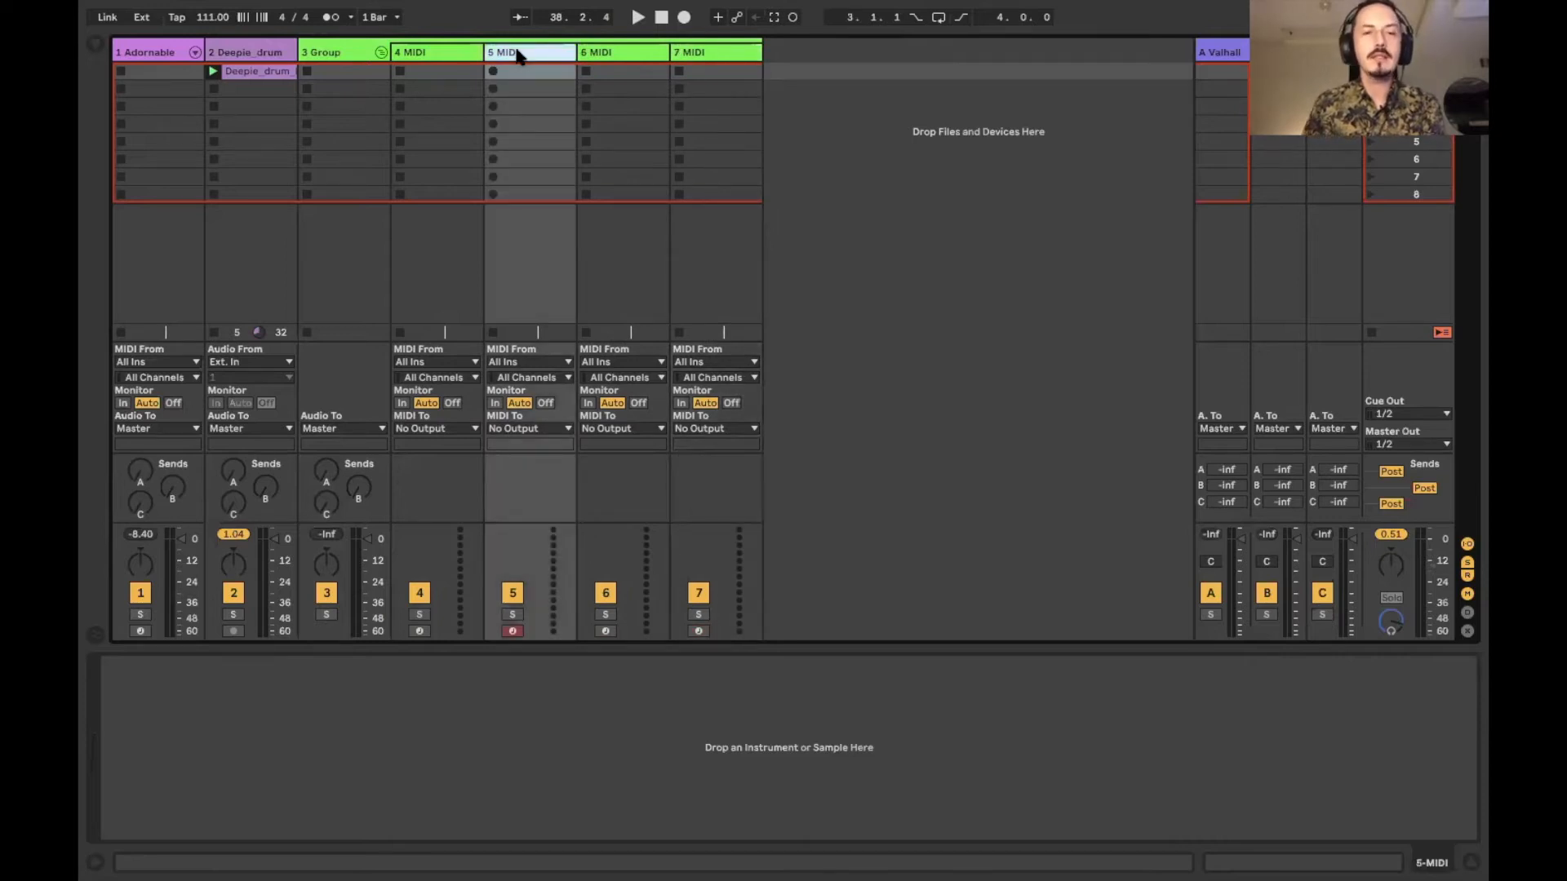
key(ctrl+r)
text(Trig)
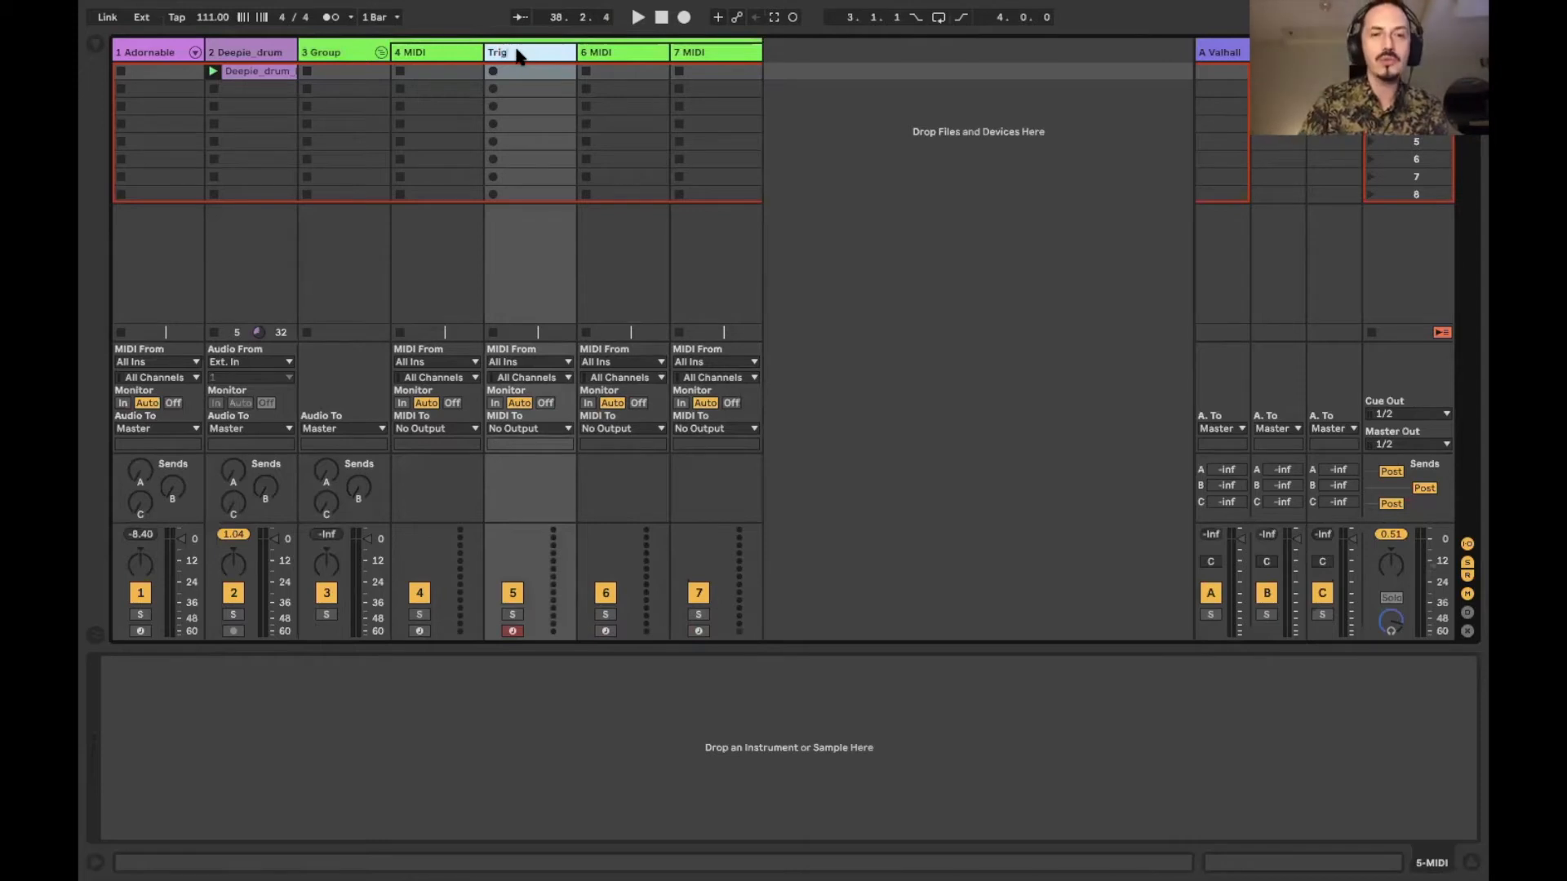
text(gers)
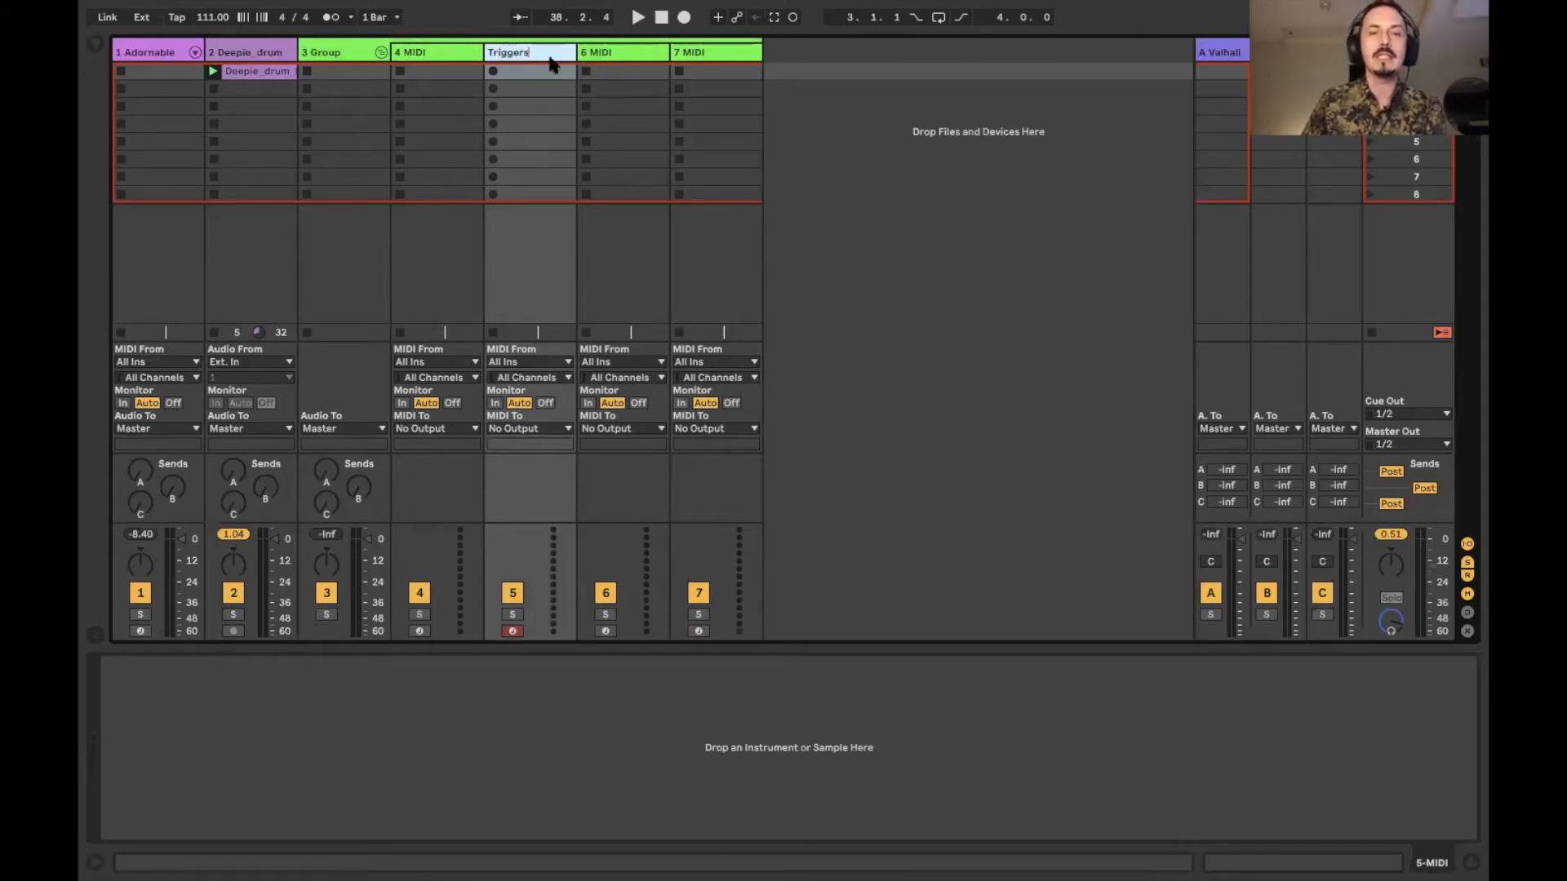
click(505, 73)
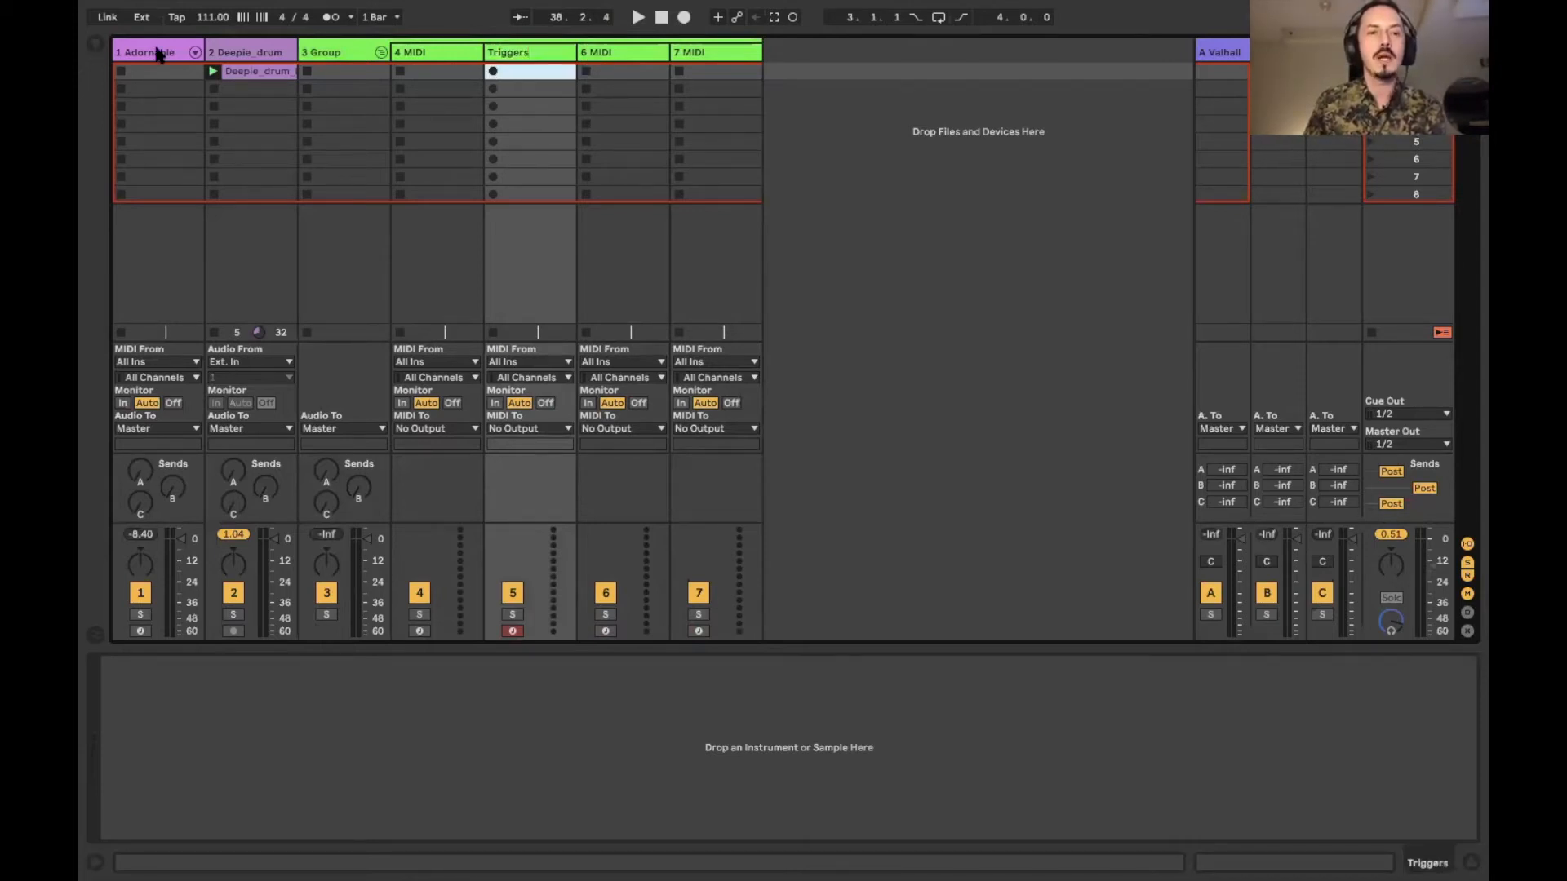
Change the name of the Triggers track to Trigger1.
click(545, 54)
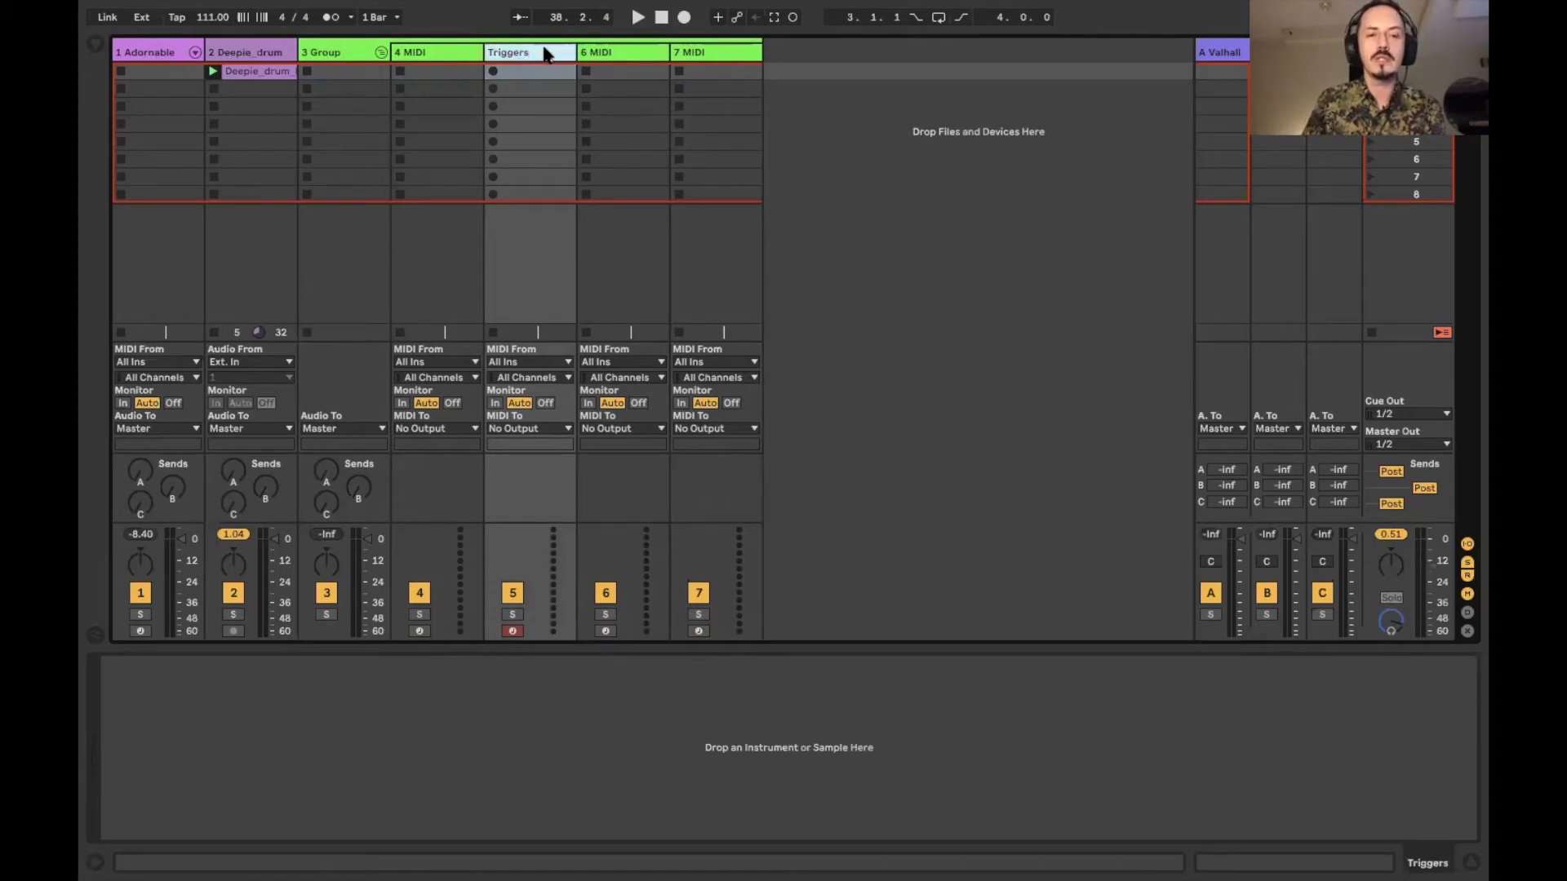
key(super+r)
key(Right)
text(1)
Rename the third MIDI track in the group as Trigger 2.
click(617, 55)
key(super+r)
text(Trigg)
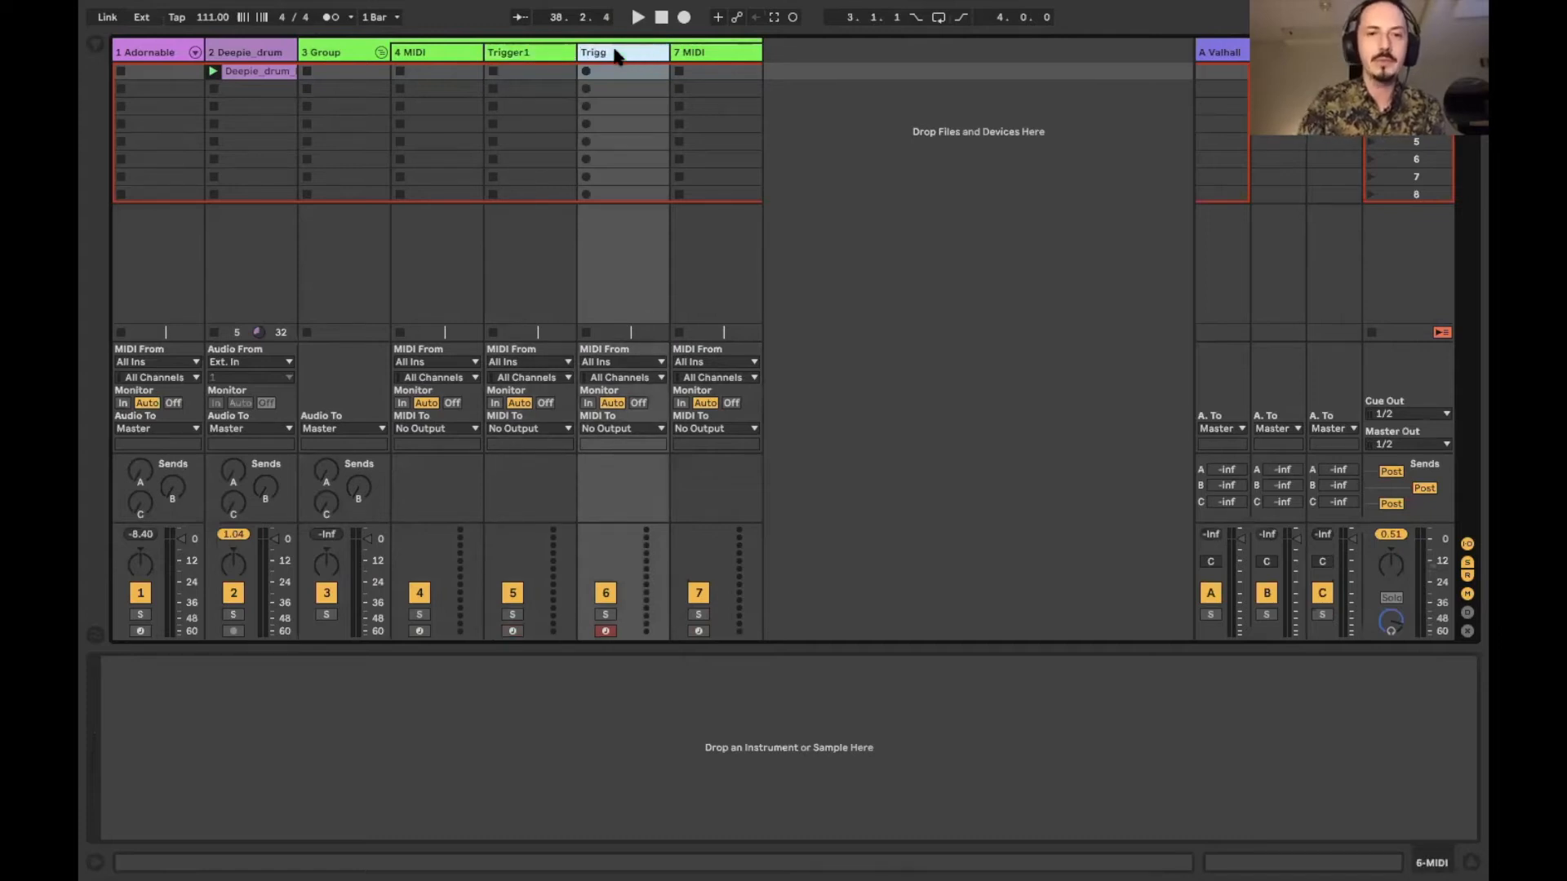
Rename the last MIDI track in the group as Trigger 3.
click(698, 54)
key(super+r)
text(t)
text(Trigger)
text( 3)
key(Return)
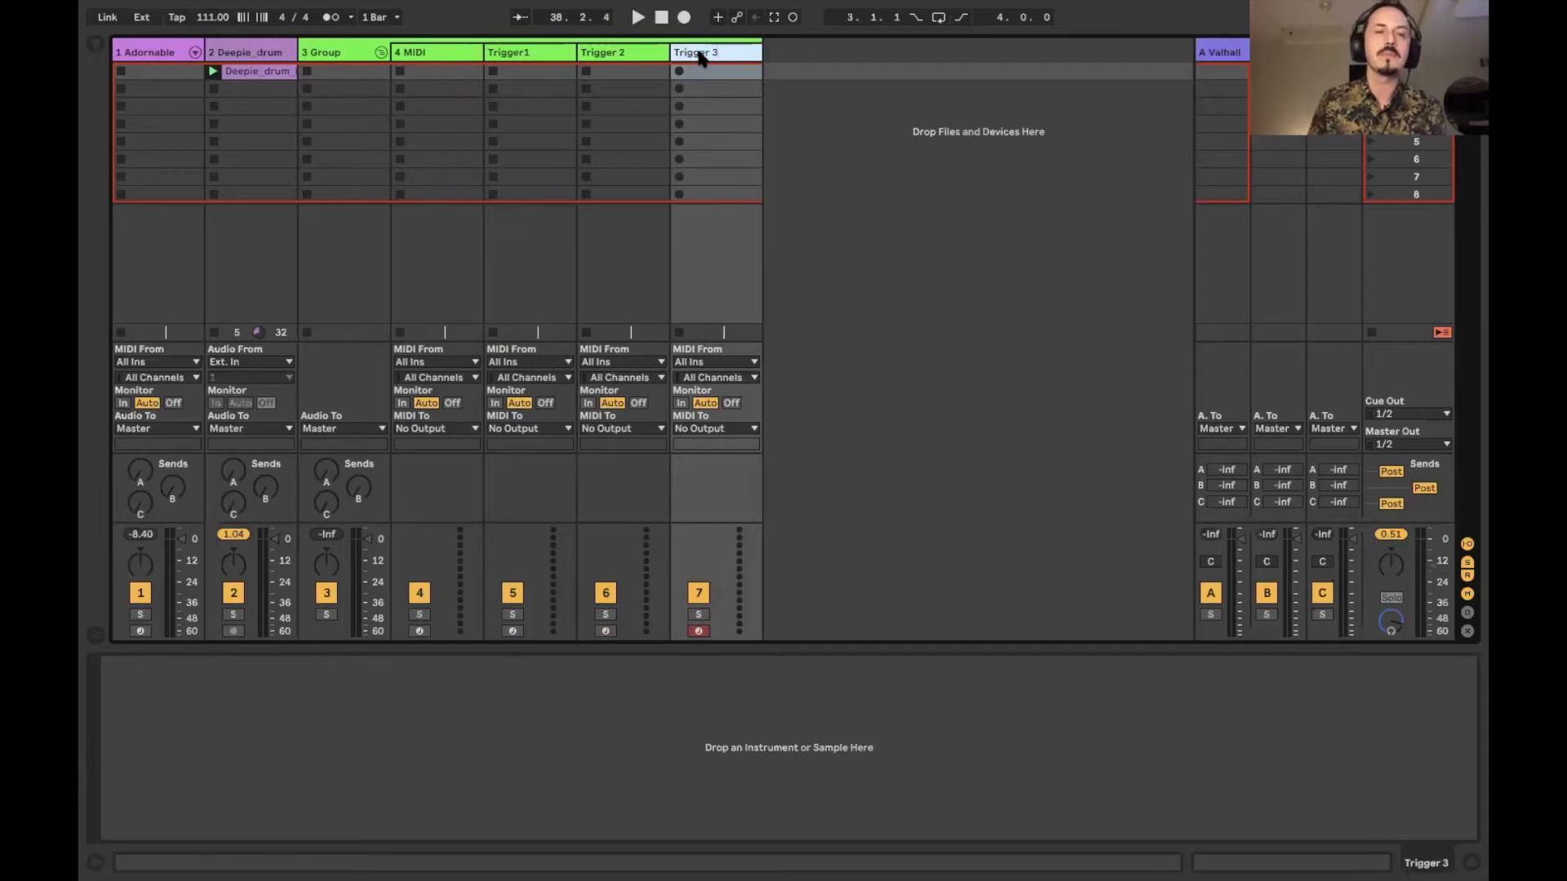
Rename the first MIDI track in the group as MIDI BUS.
click(438, 52)
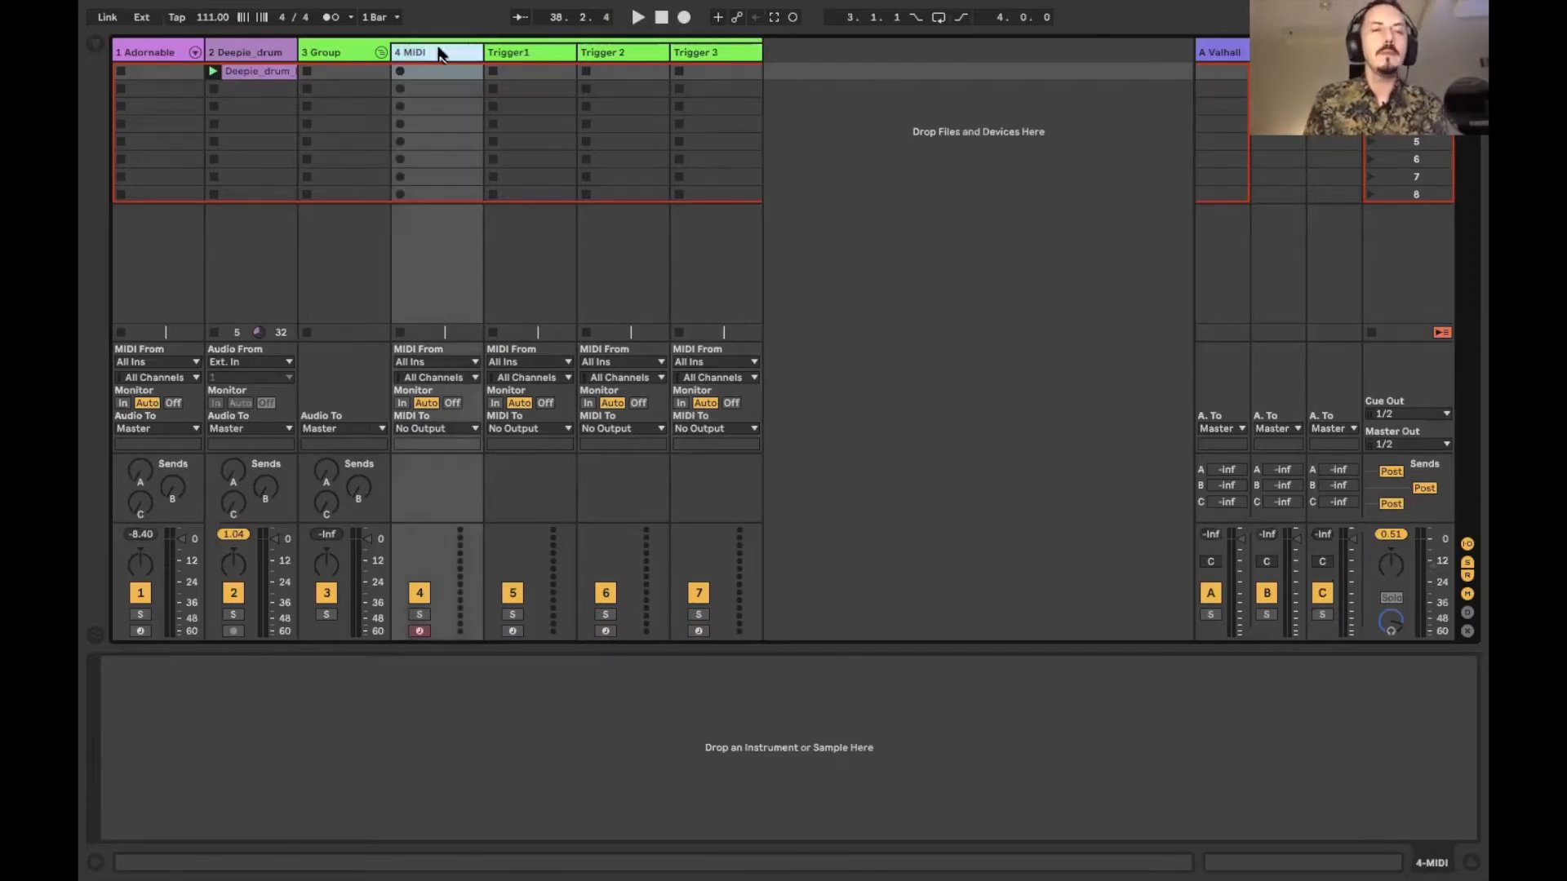
click(514, 53)
click(633, 56)
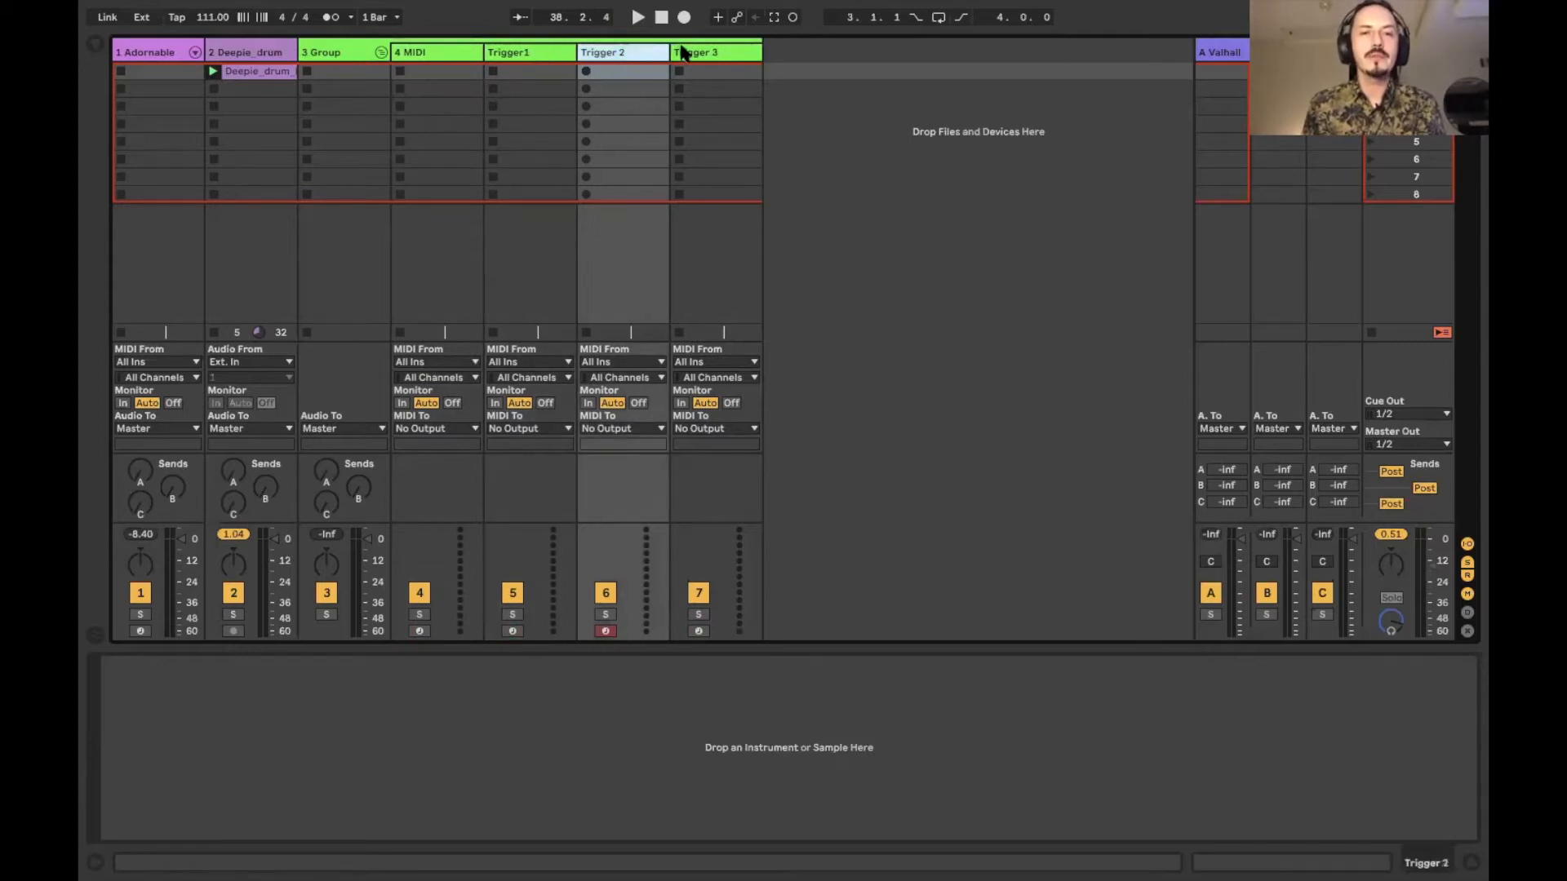
click(686, 52)
click(441, 54)
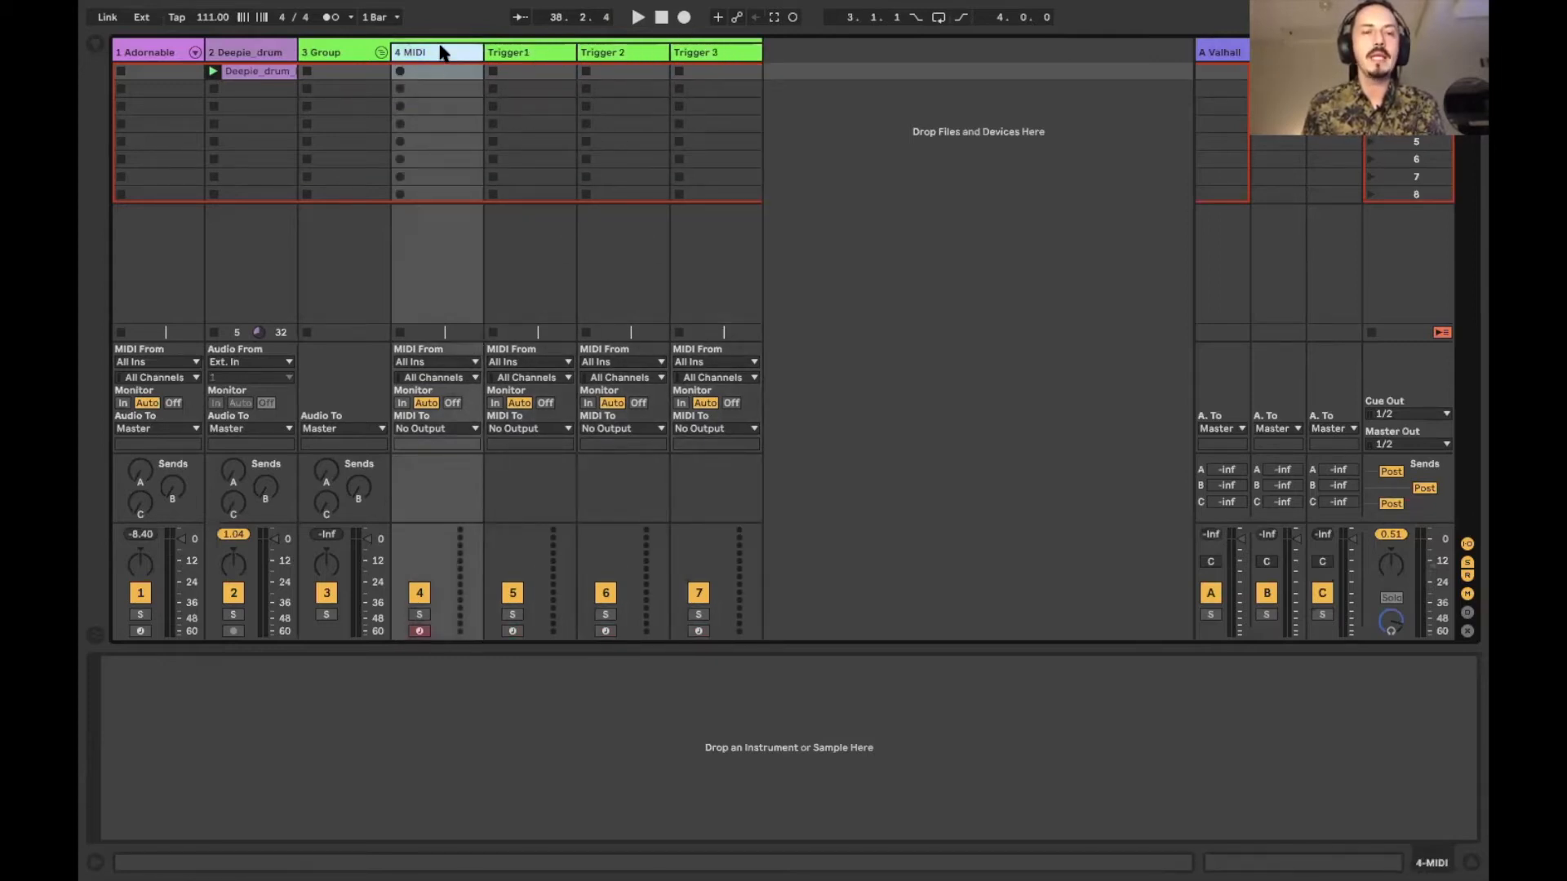
key(ctrl+r)
text(MIDI BUS)
key(Return)
Route the MIDI output of Trigger1, Trigger 2 and Trigger 3 together to the MIDI BUS track.
click(527, 55)
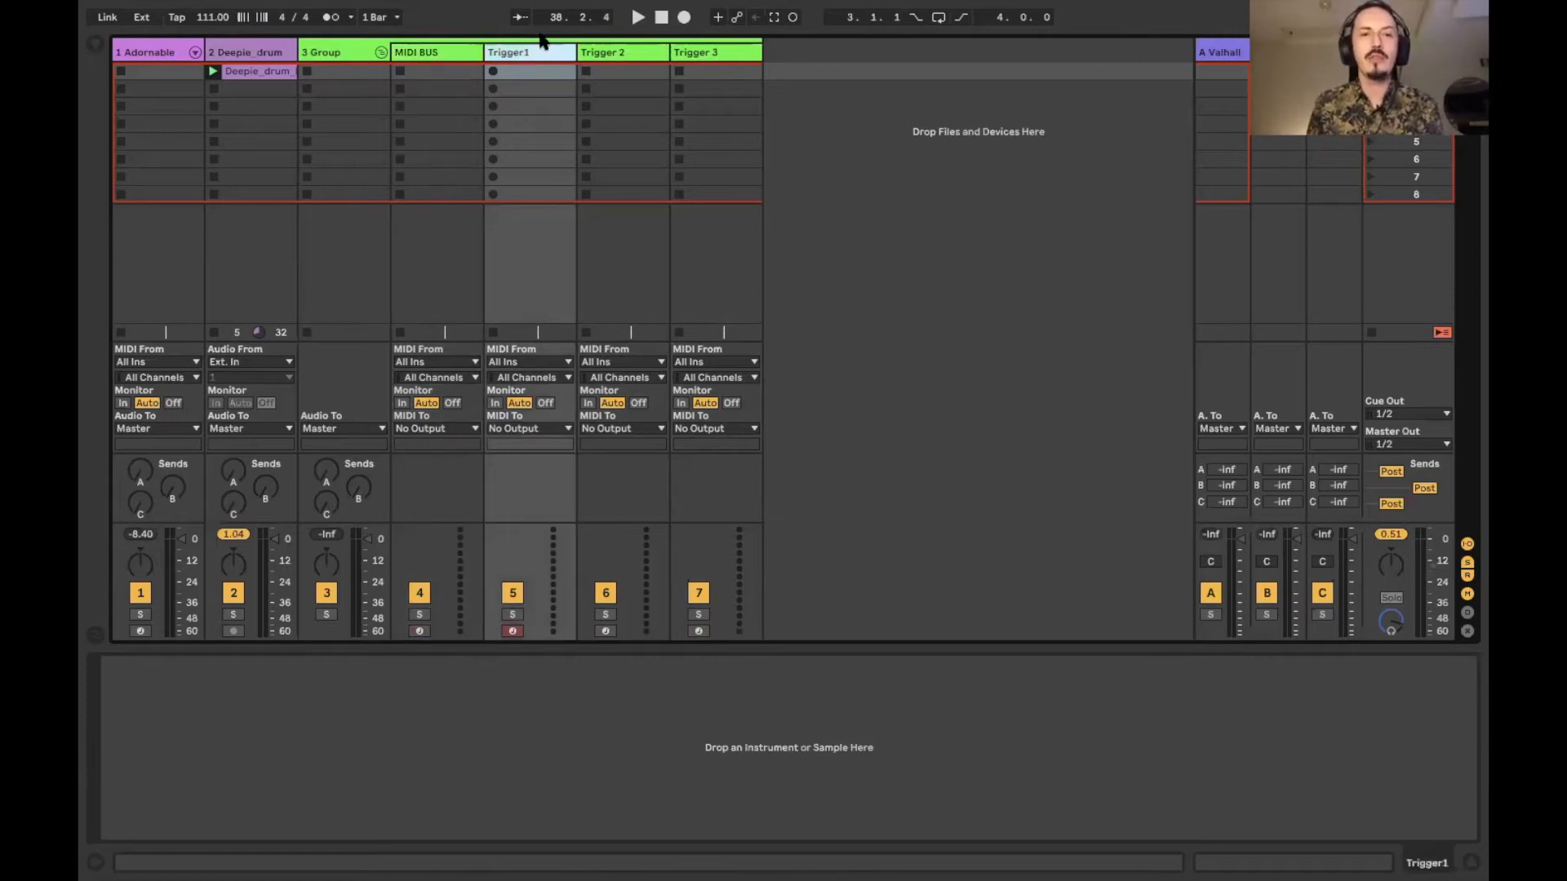
click(614, 56)
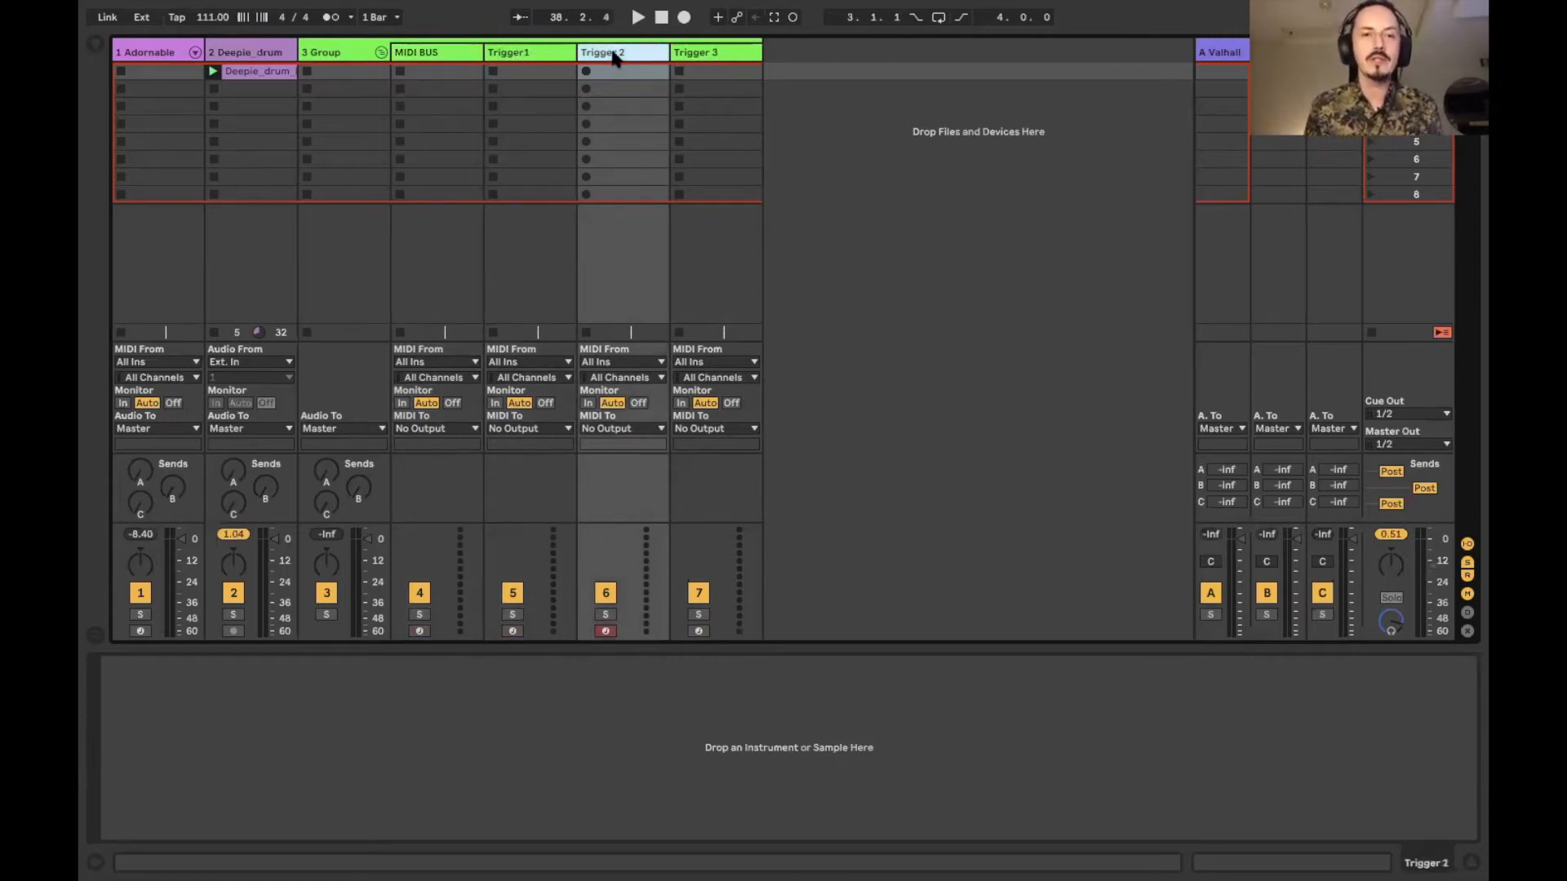
click(515, 57)
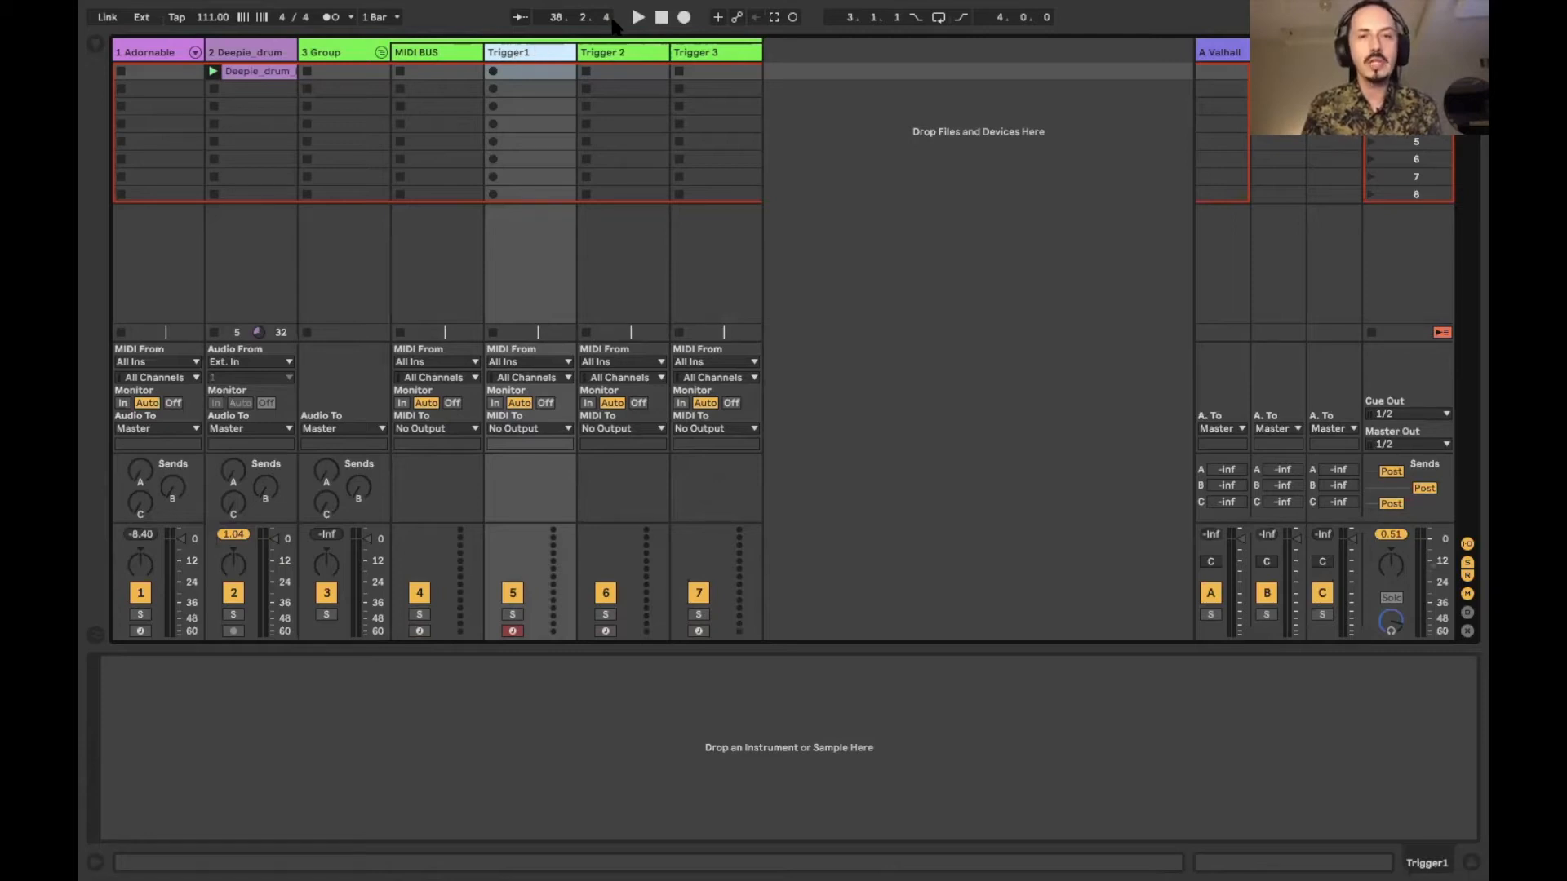
click(718, 53)
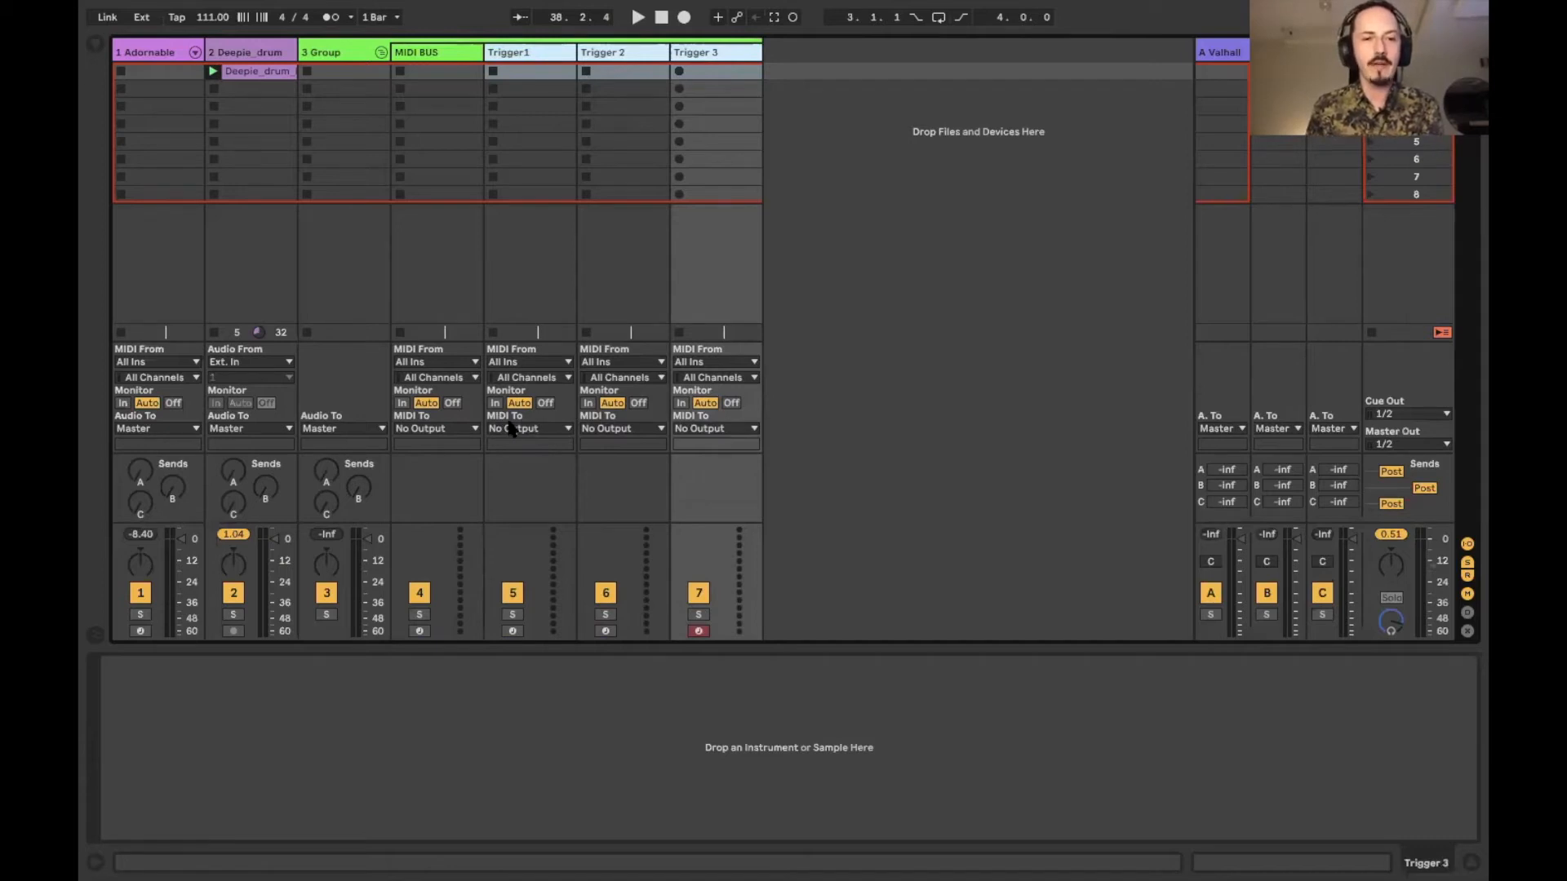
click(557, 428)
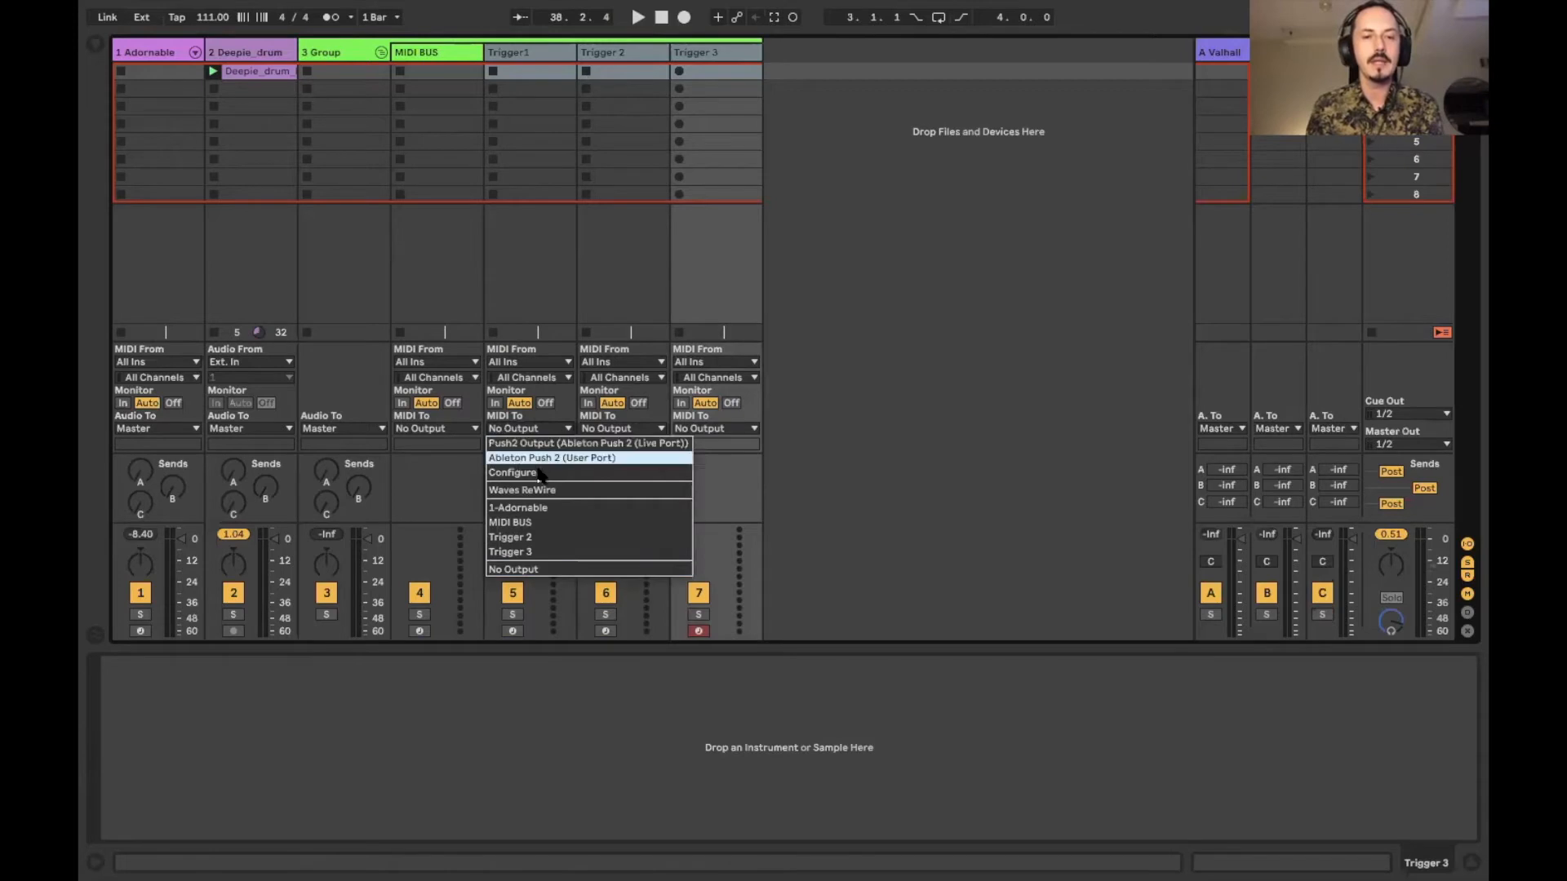
click(517, 523)
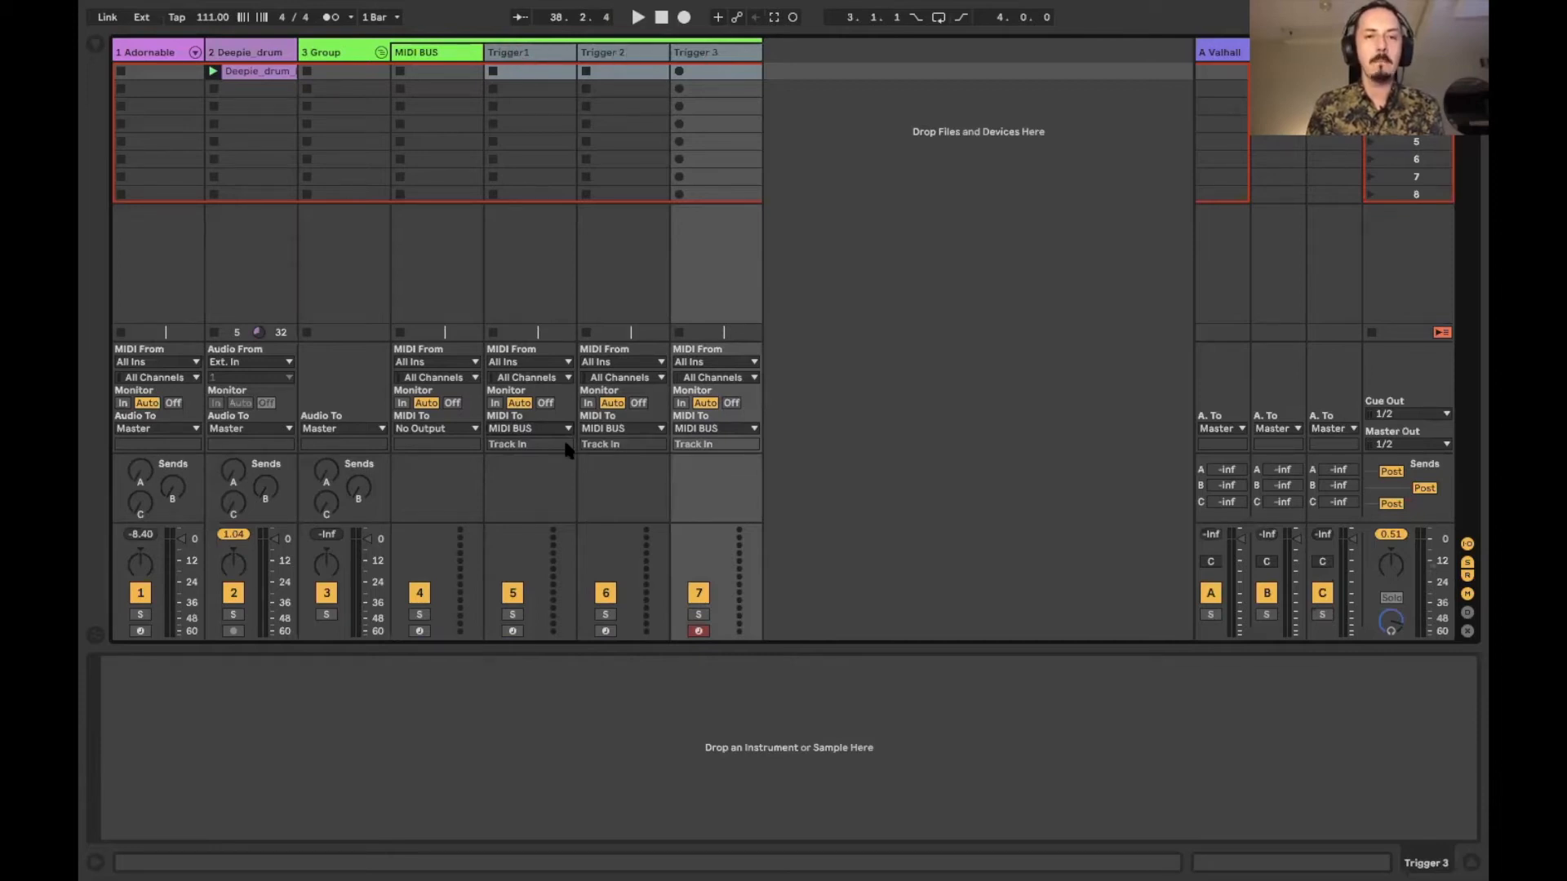
Route the MIDI output of the MIDI BUS track to 1-Adornable.
click(427, 50)
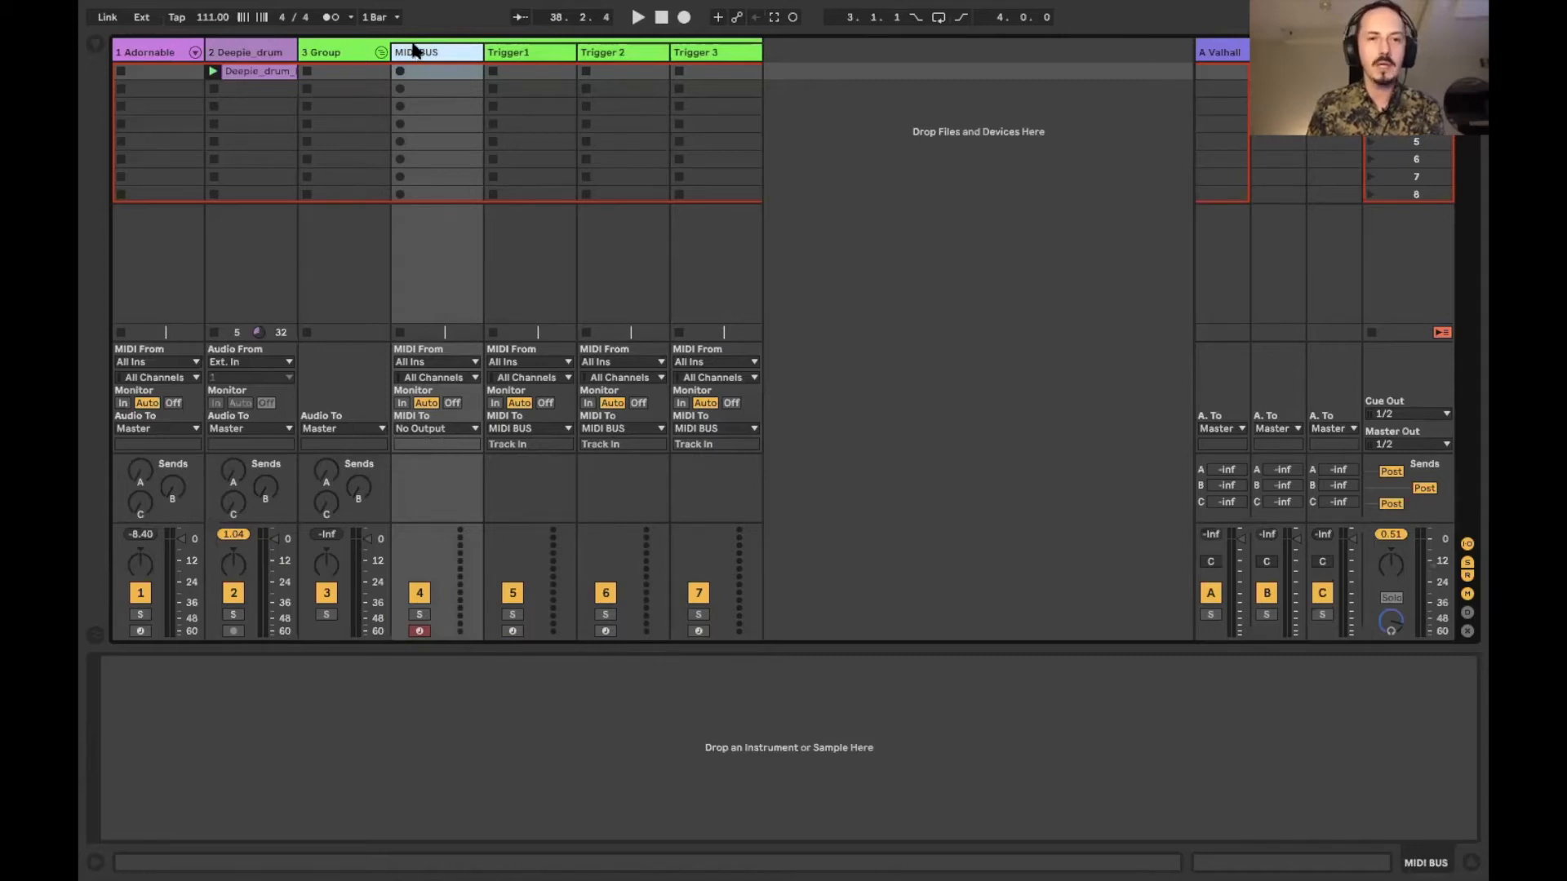
click(417, 430)
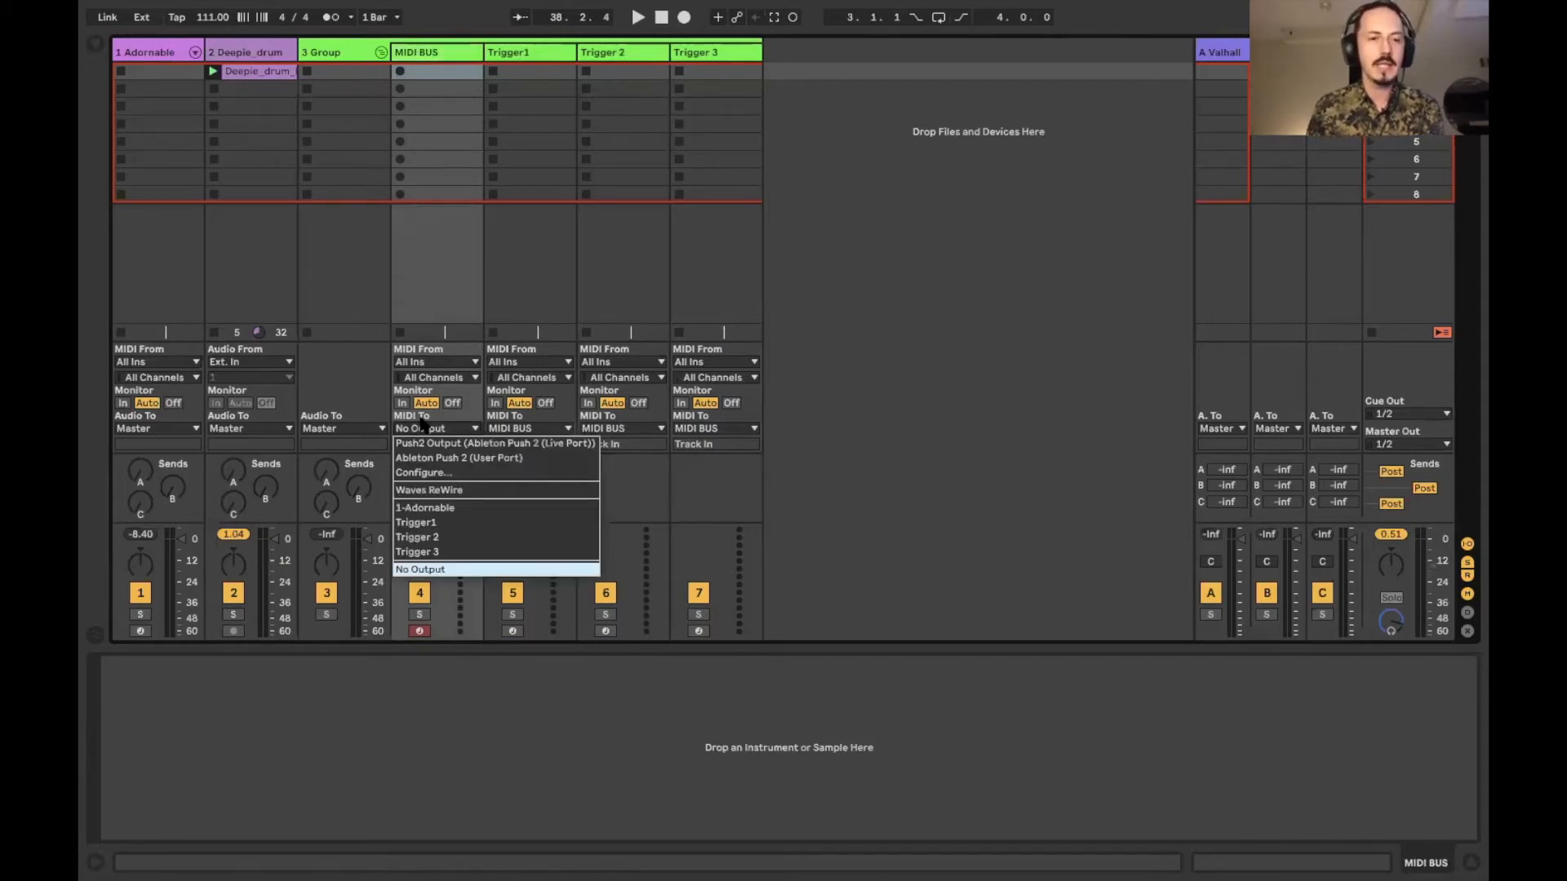
click(435, 508)
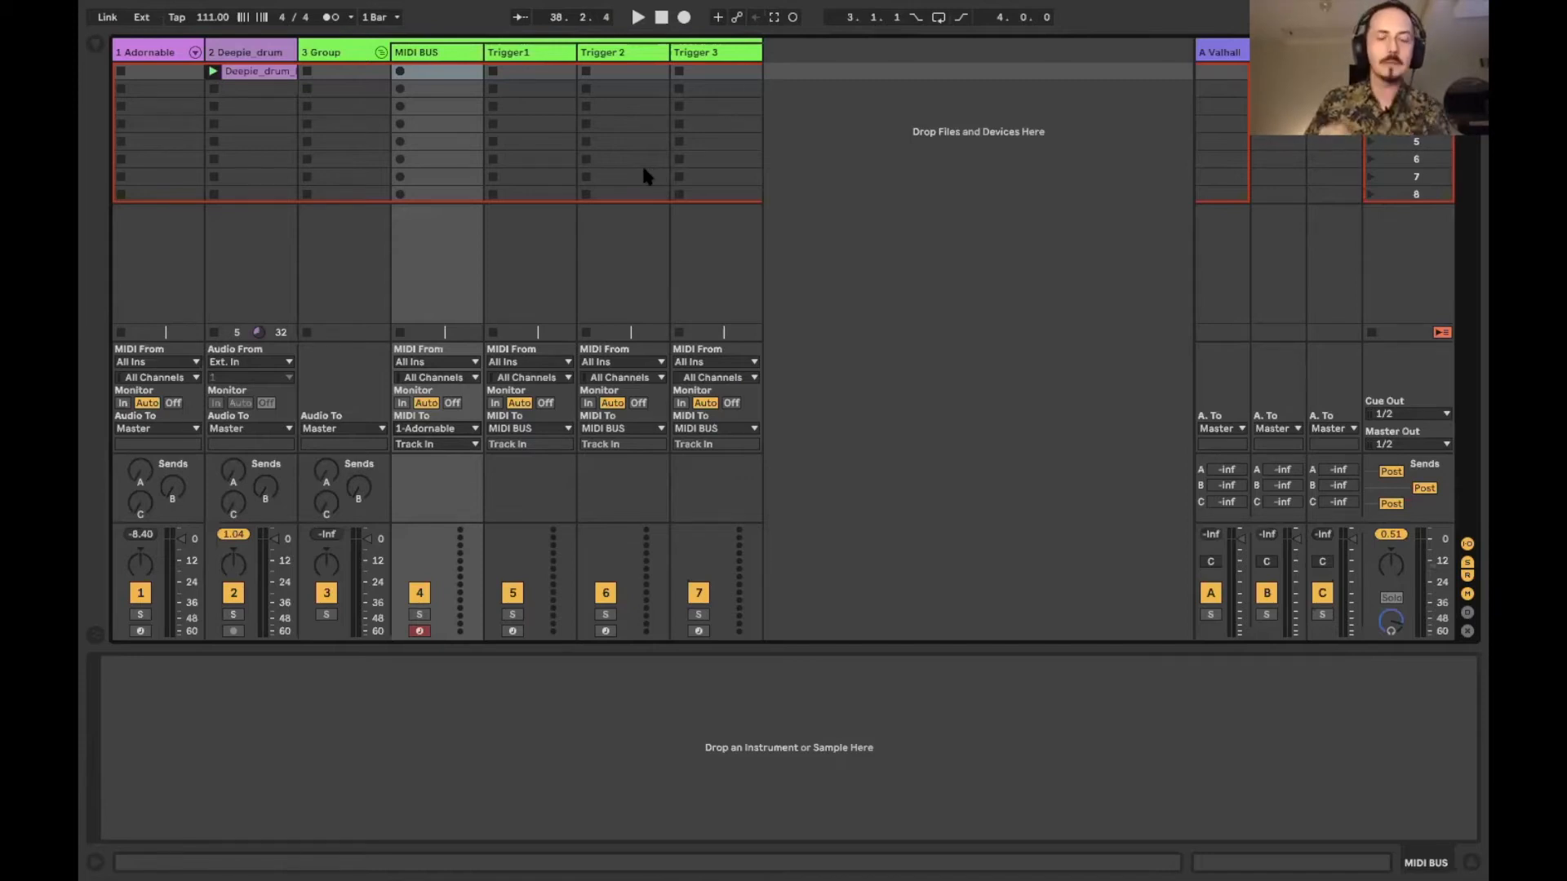
Create a MIDI clip in Trigger1's first slot with a C3 note at its start and launch it.
double_click(521, 69)
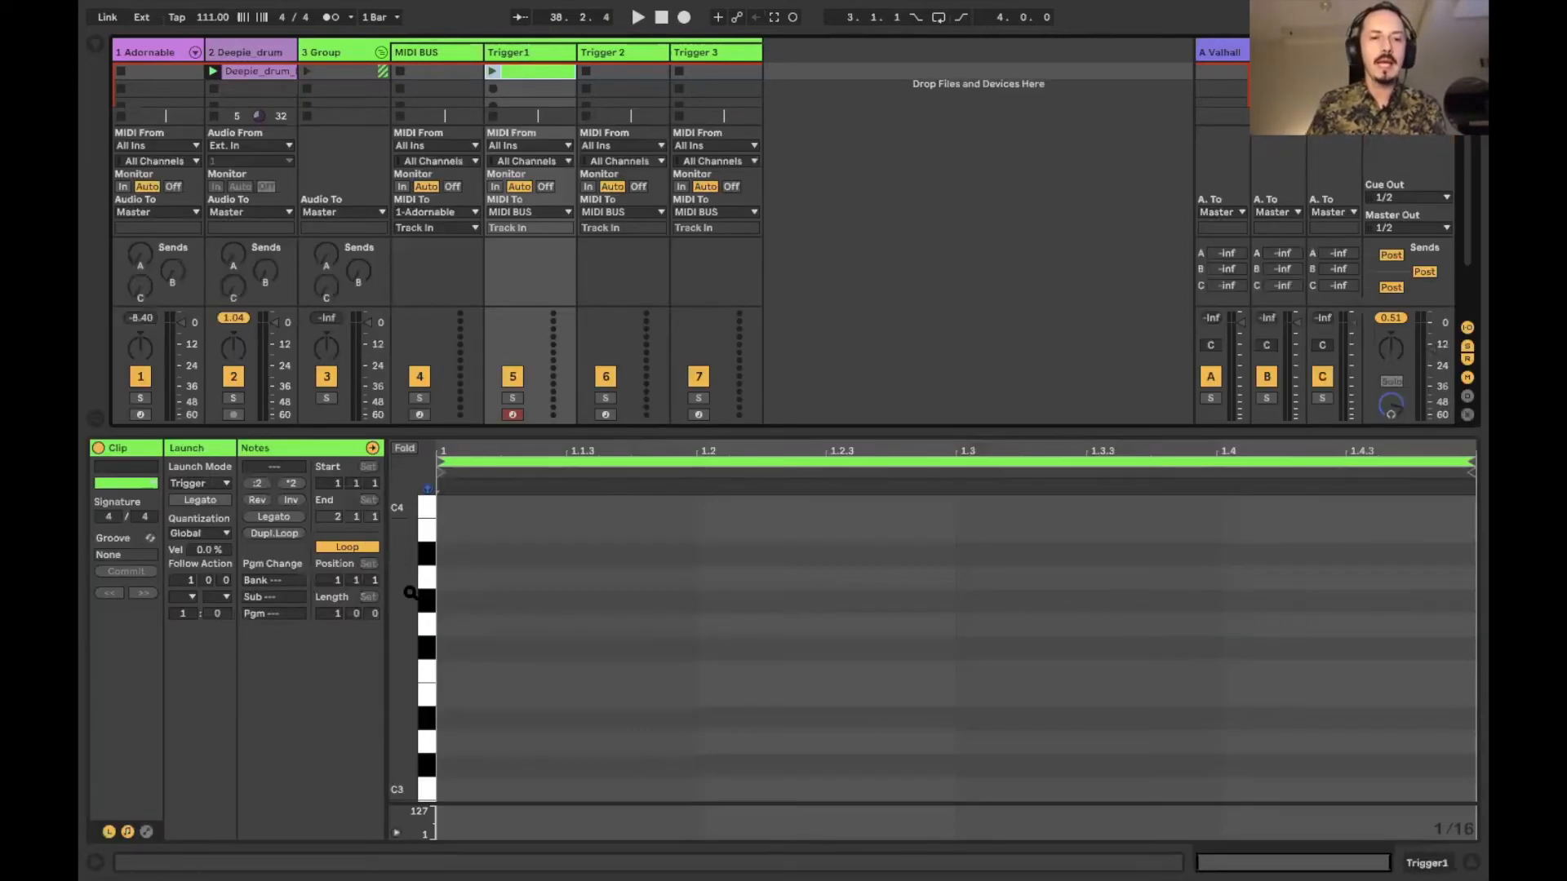
scroll(406, 626, down, 2)
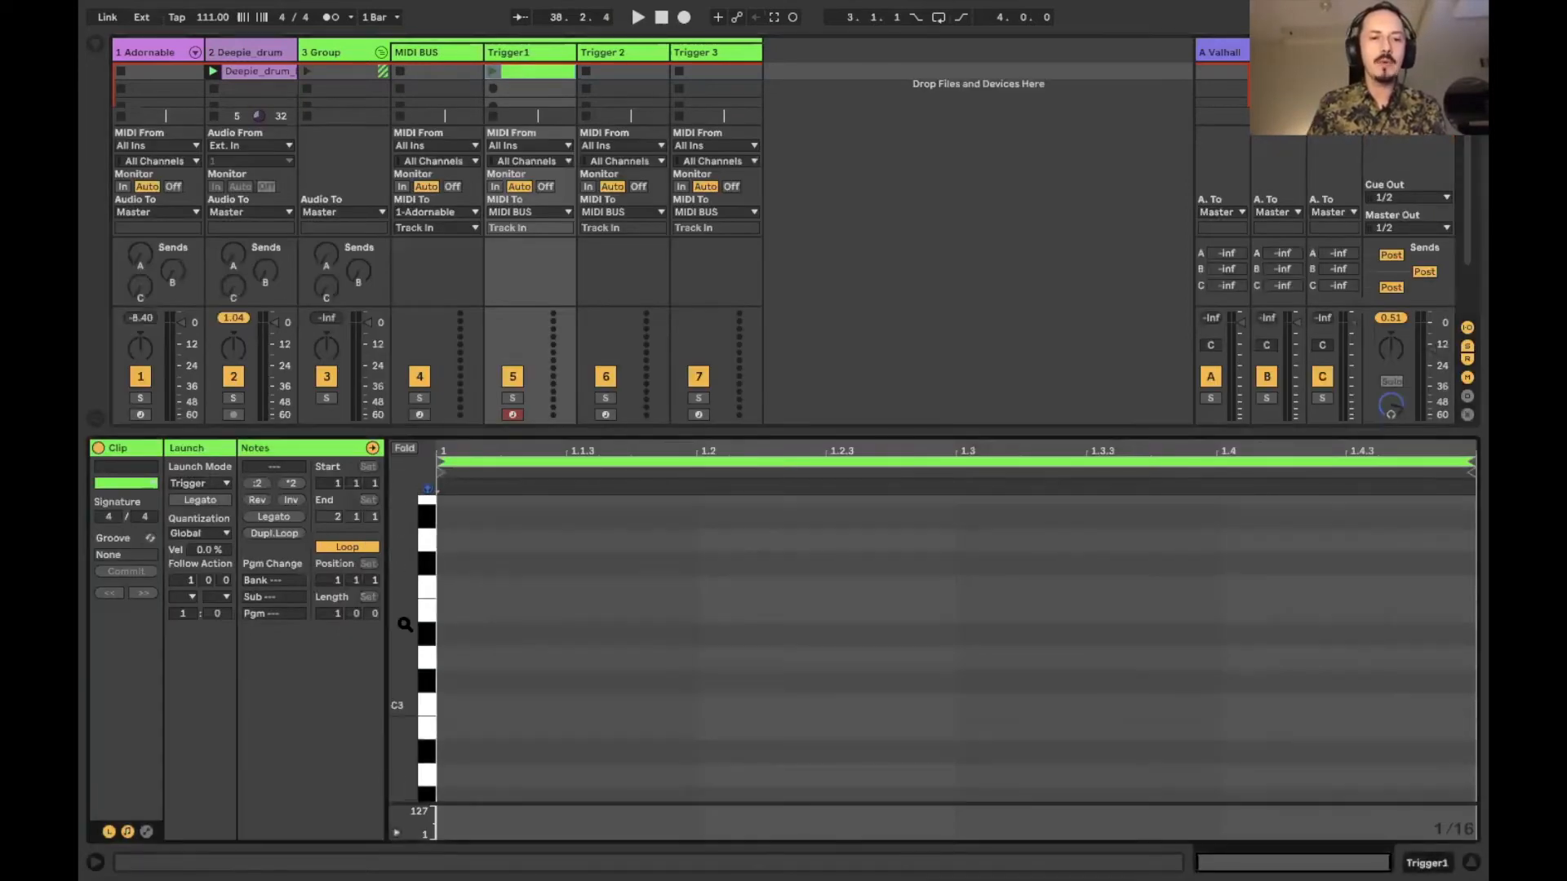
double_click(457, 708)
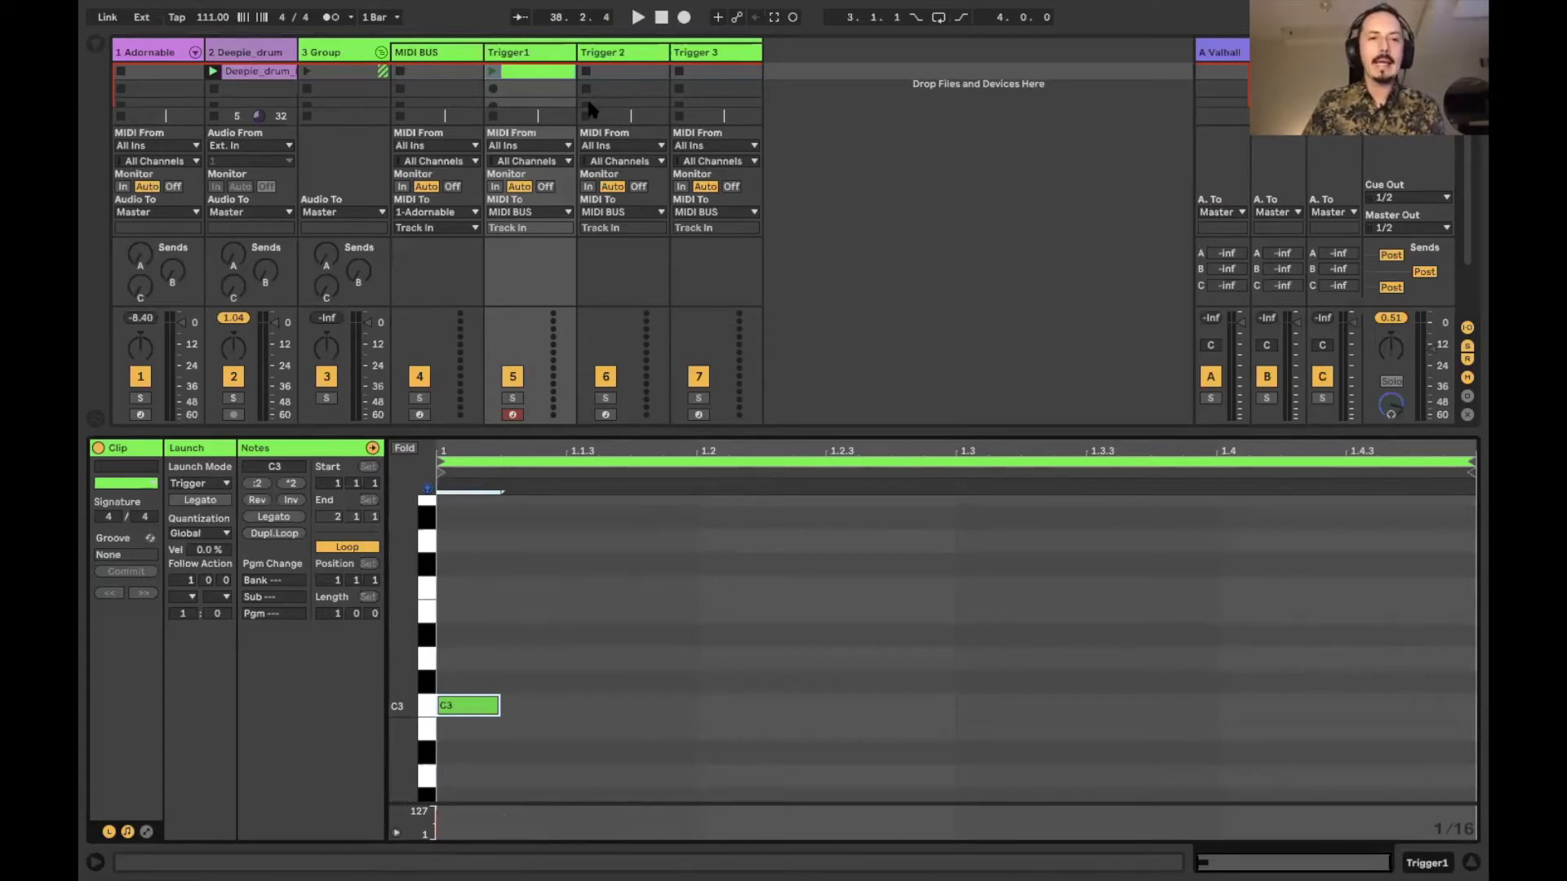
click(493, 73)
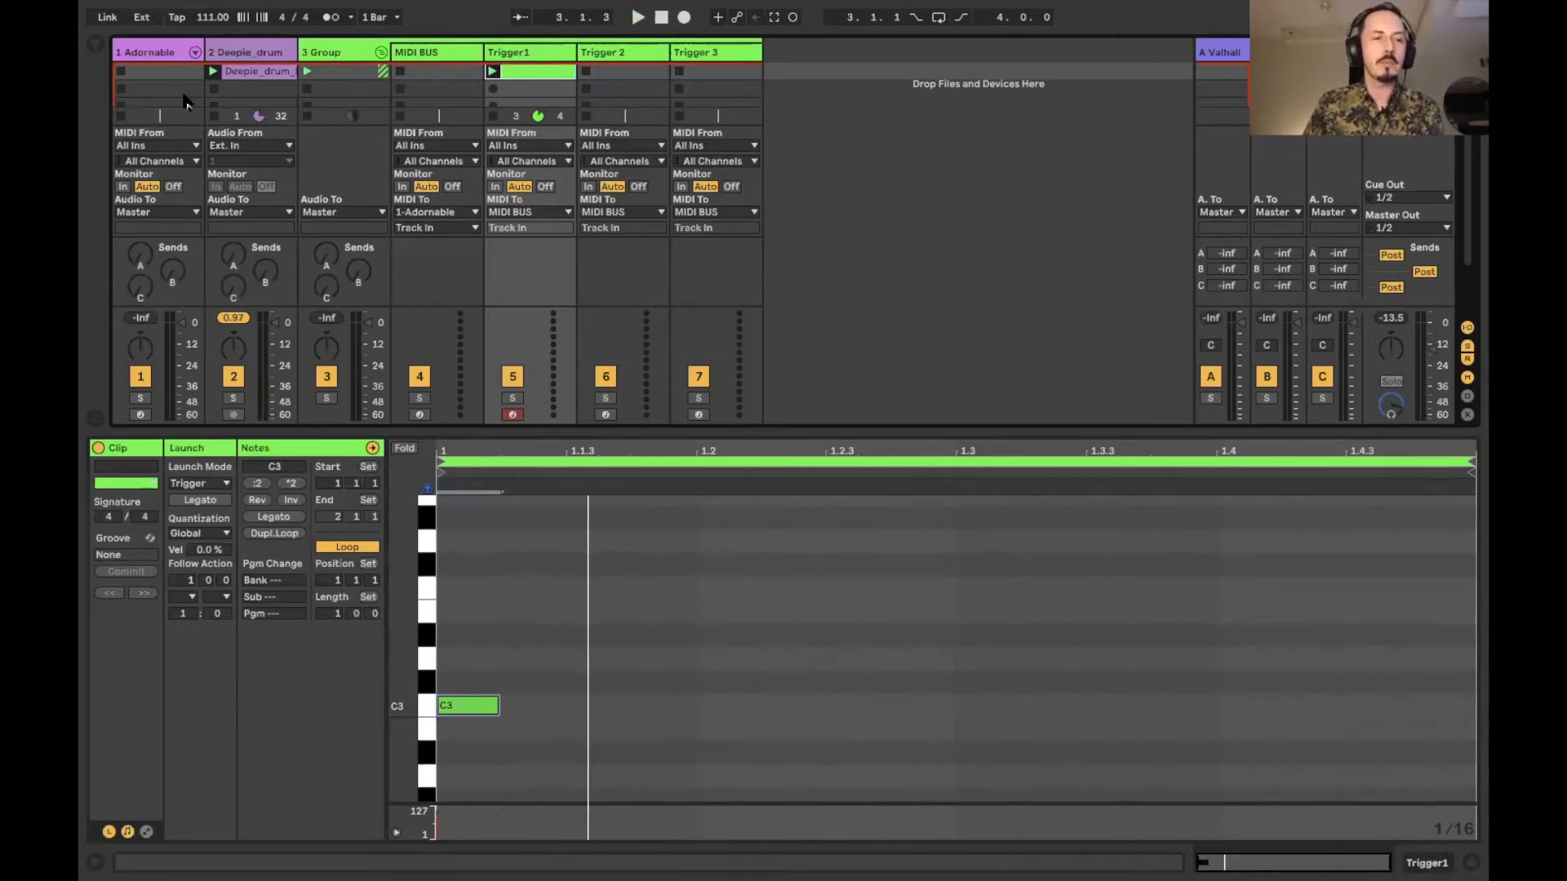
Set monitoring to In on both the MIDI BUS track and the Adornable instrument track.
drag(302, 444, 302, 608)
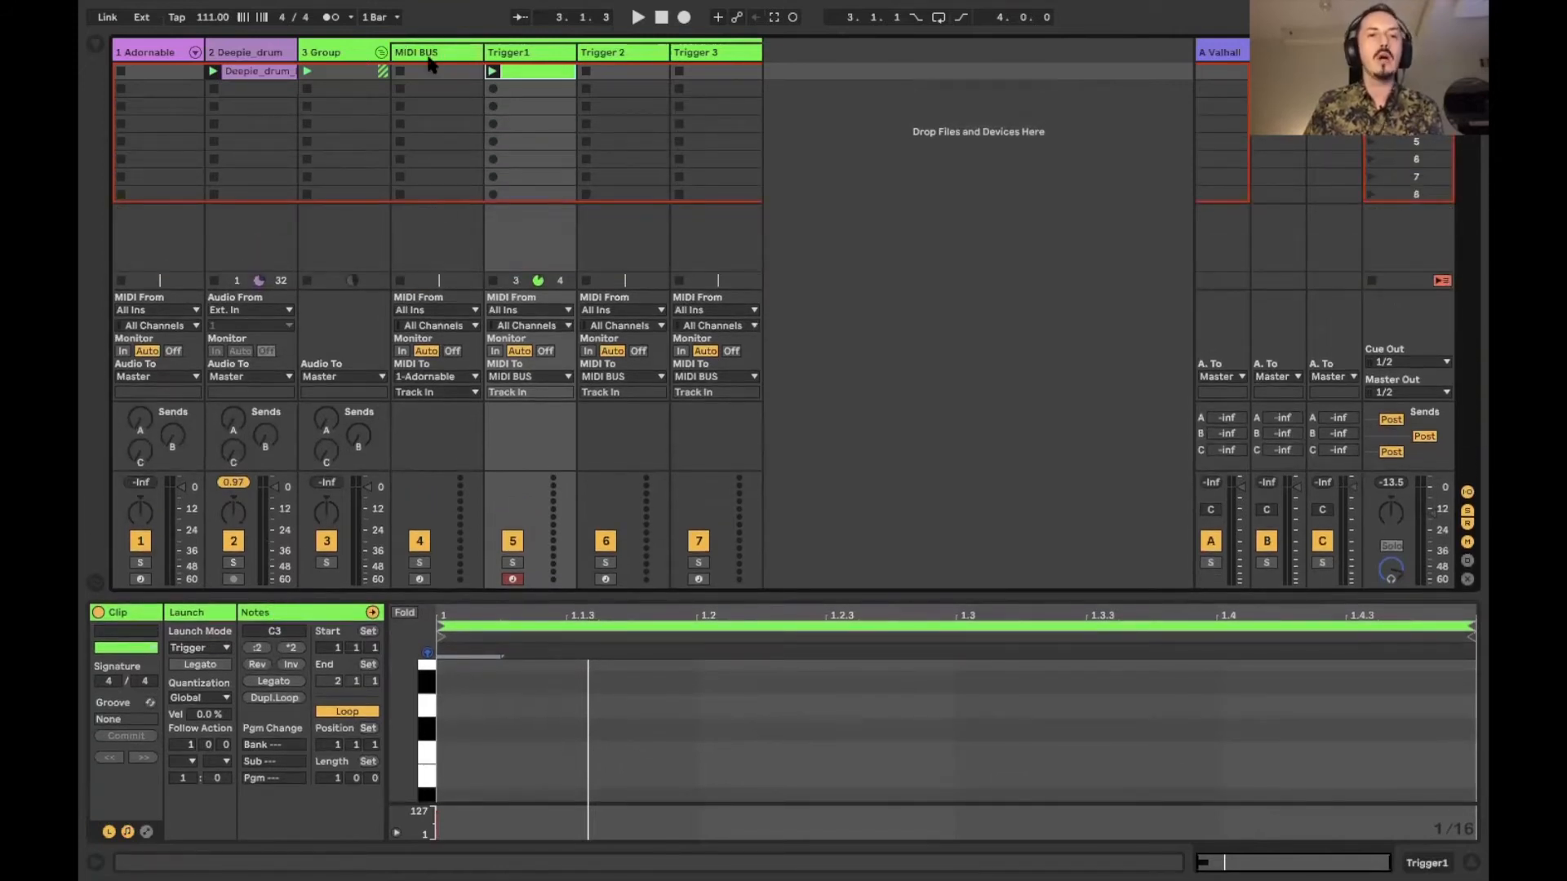
click(402, 352)
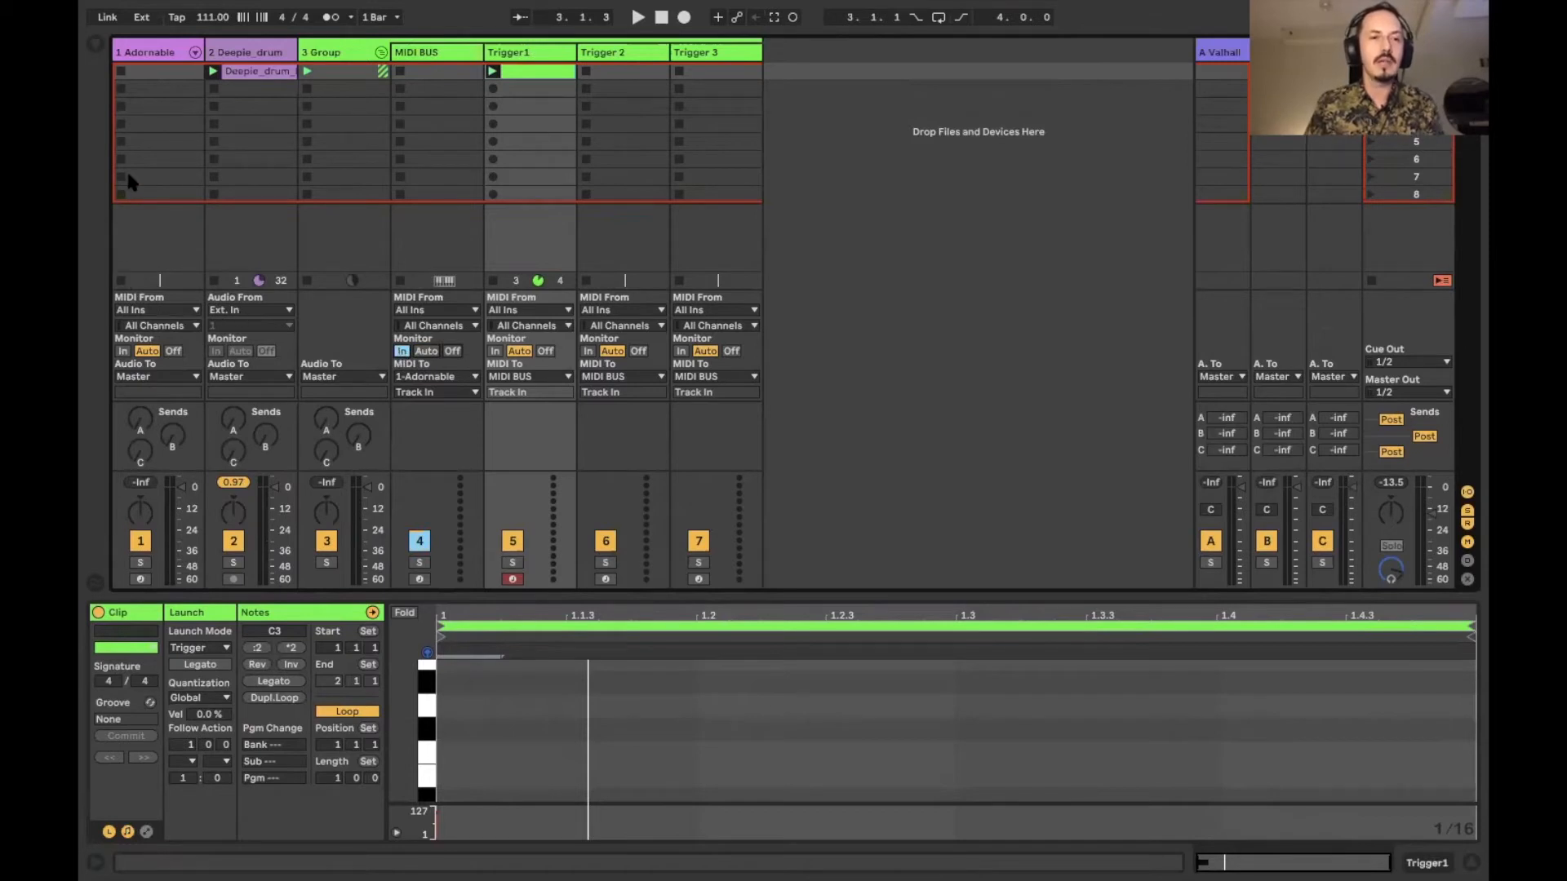
click(122, 352)
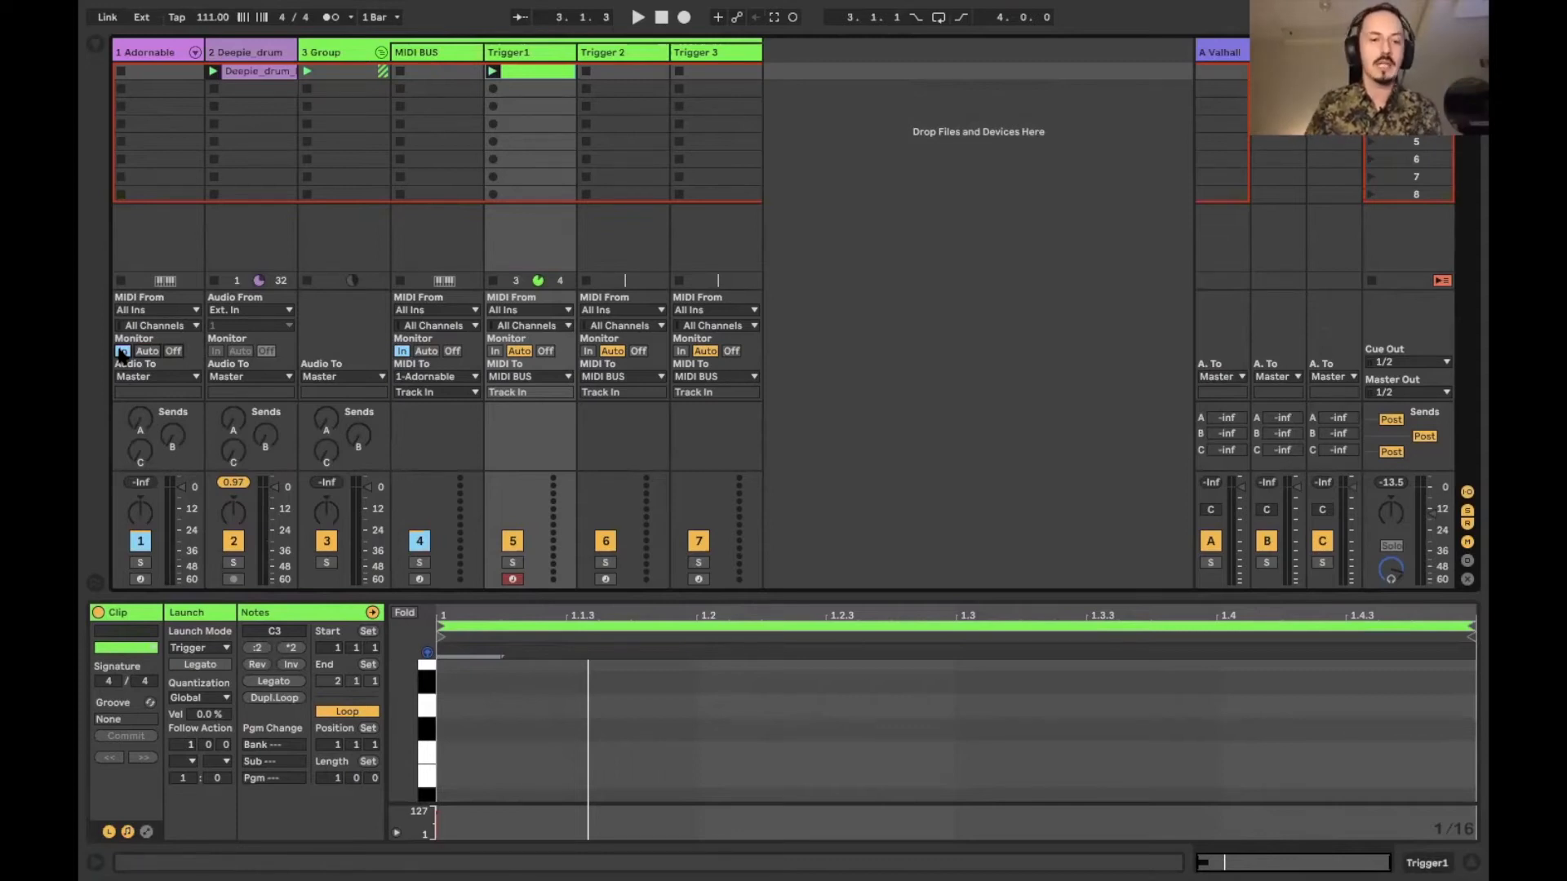
Play the session to hear the Trigger1 clip drive the Adornable instrument, keeping its C3 note in view.
key(space)
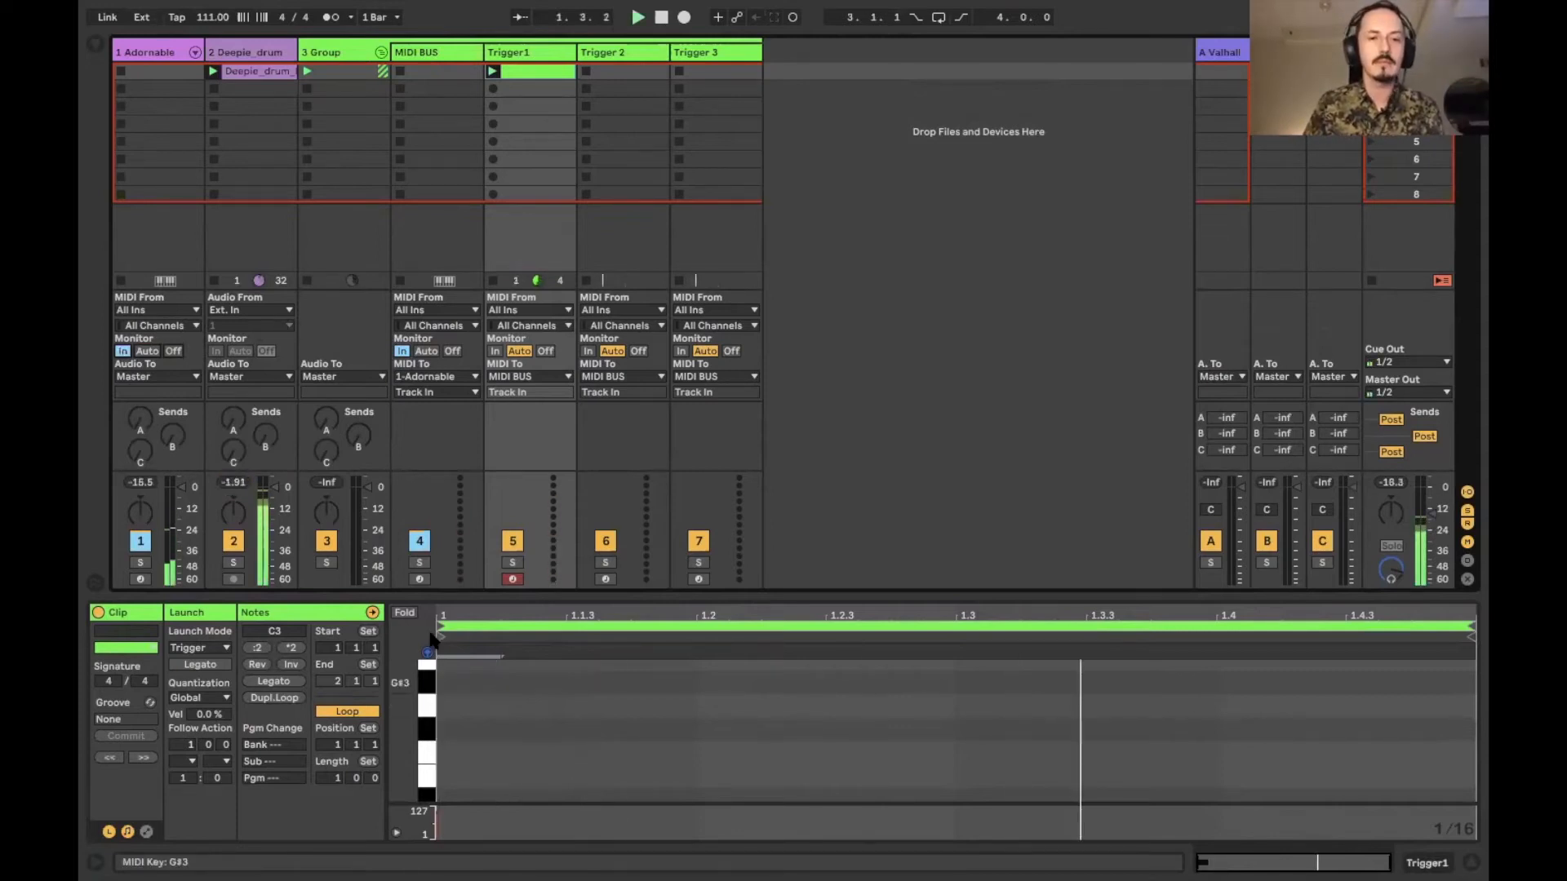
drag(439, 592, 439, 528)
double_click(445, 781)
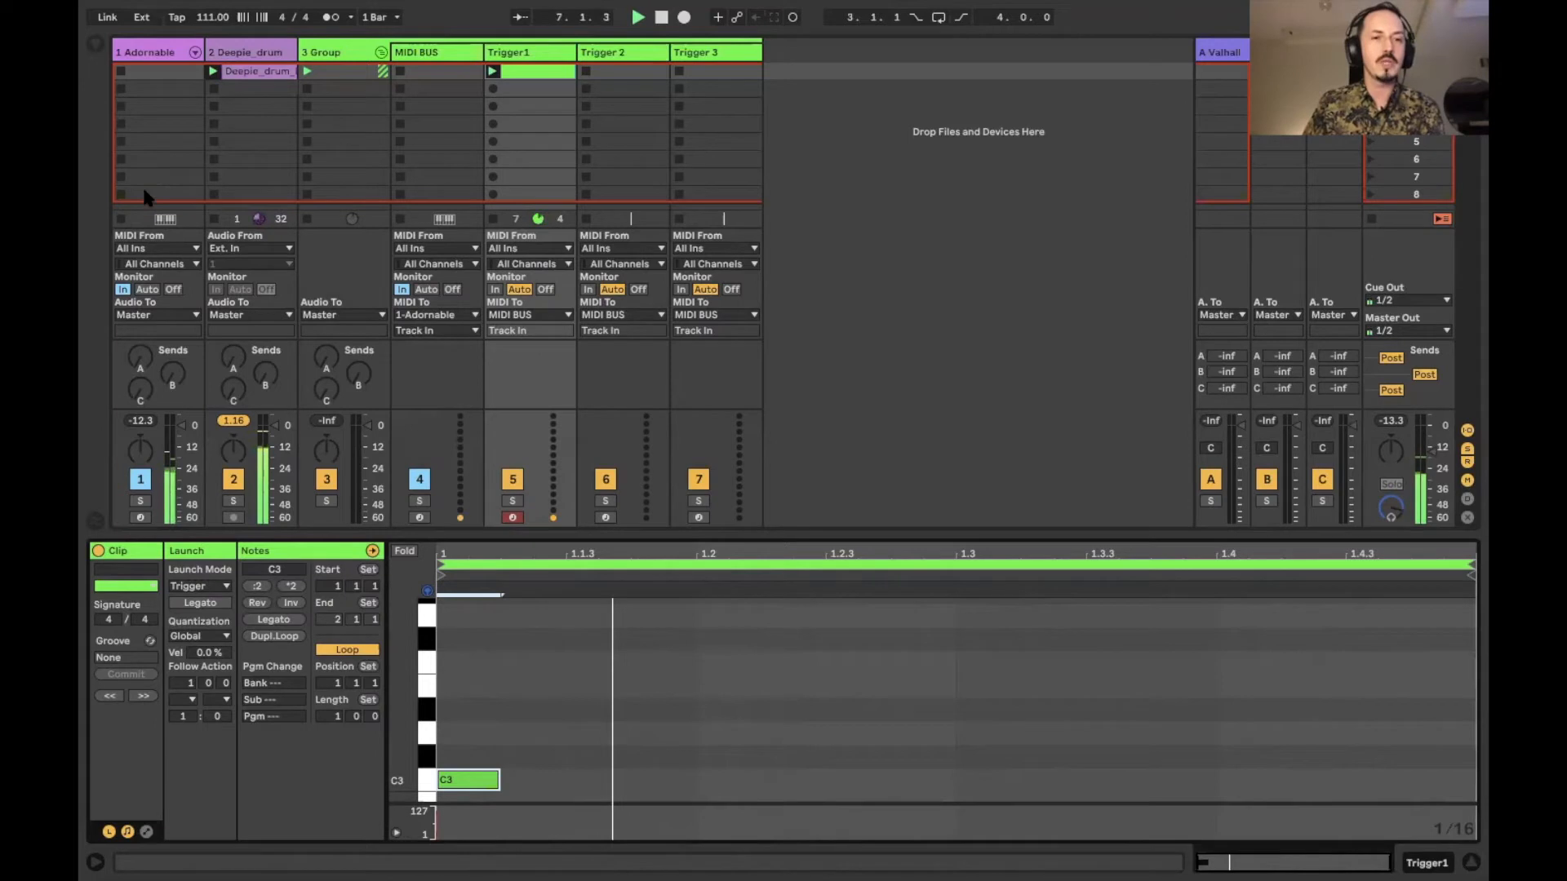
Switch the Adornable track's monitoring to Auto during playback for comparison and return it to In.
click(146, 289)
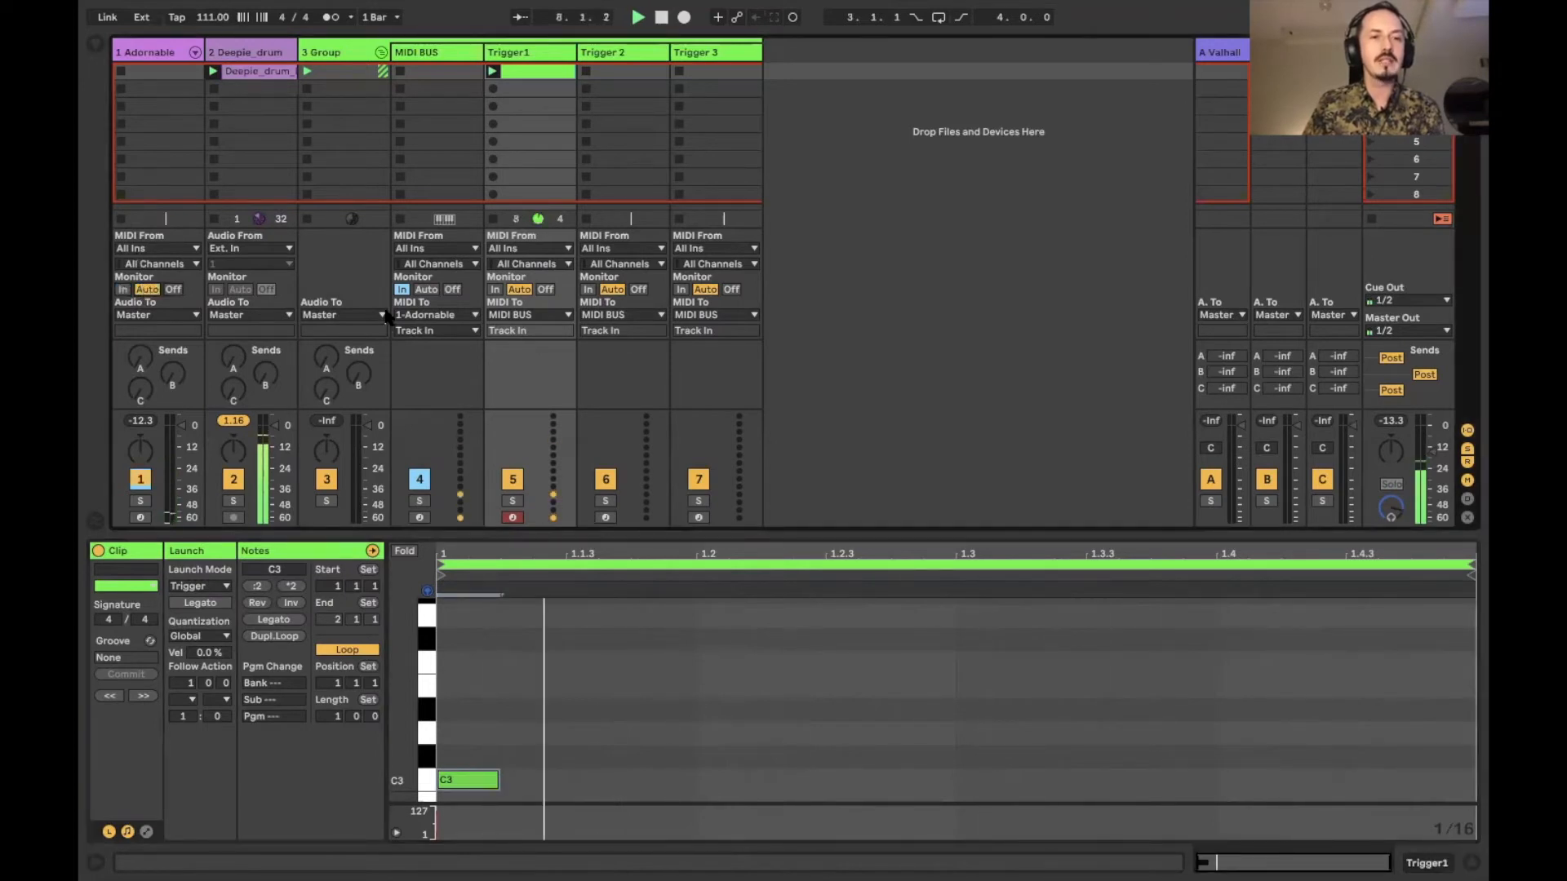
click(122, 289)
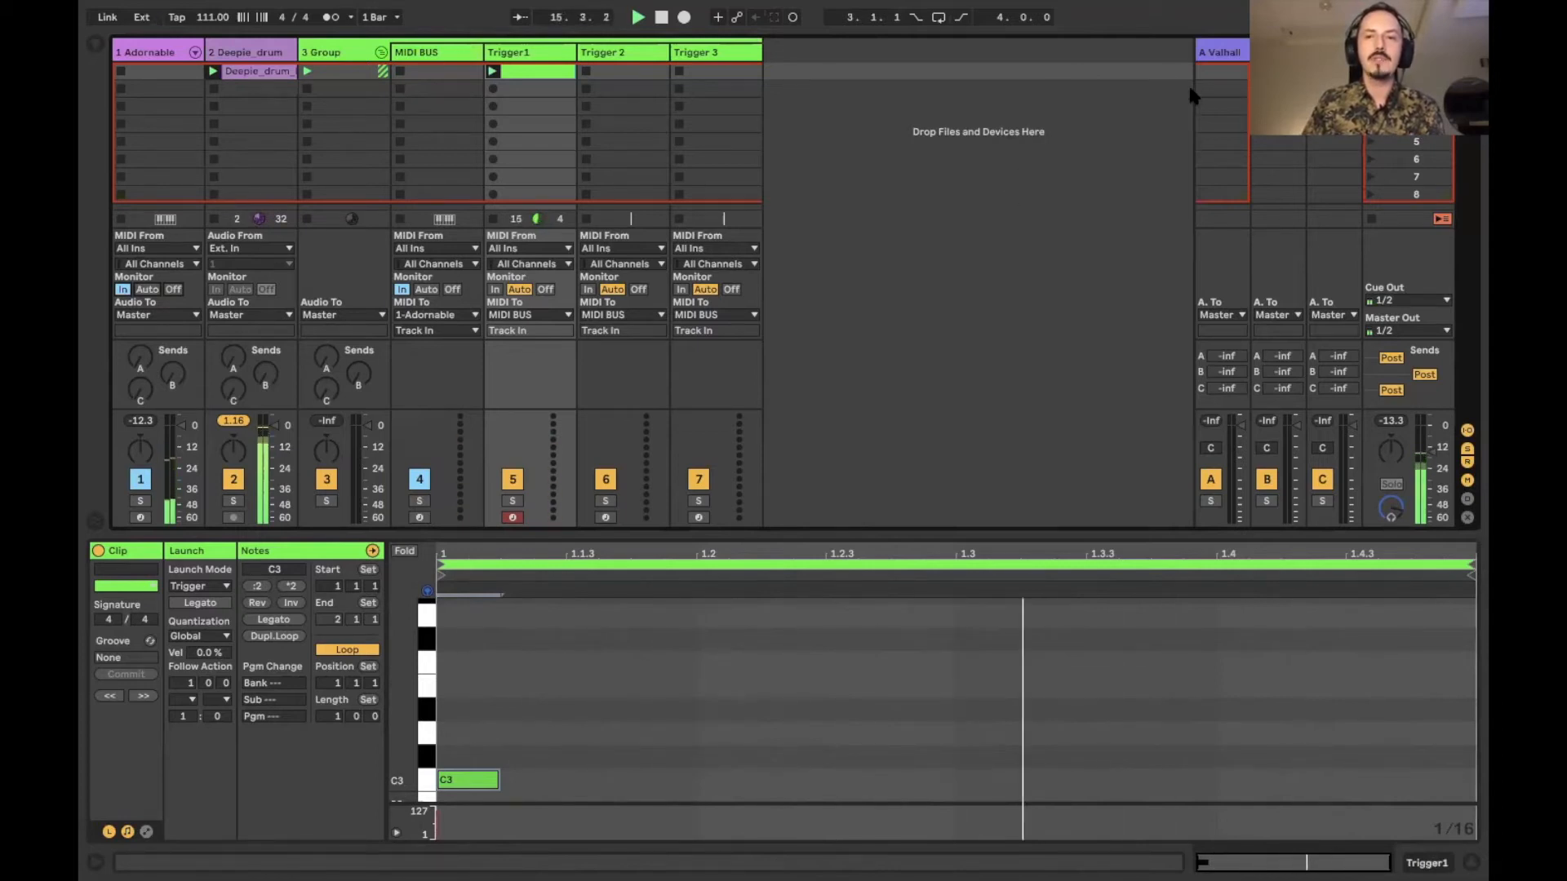
click(957, 85)
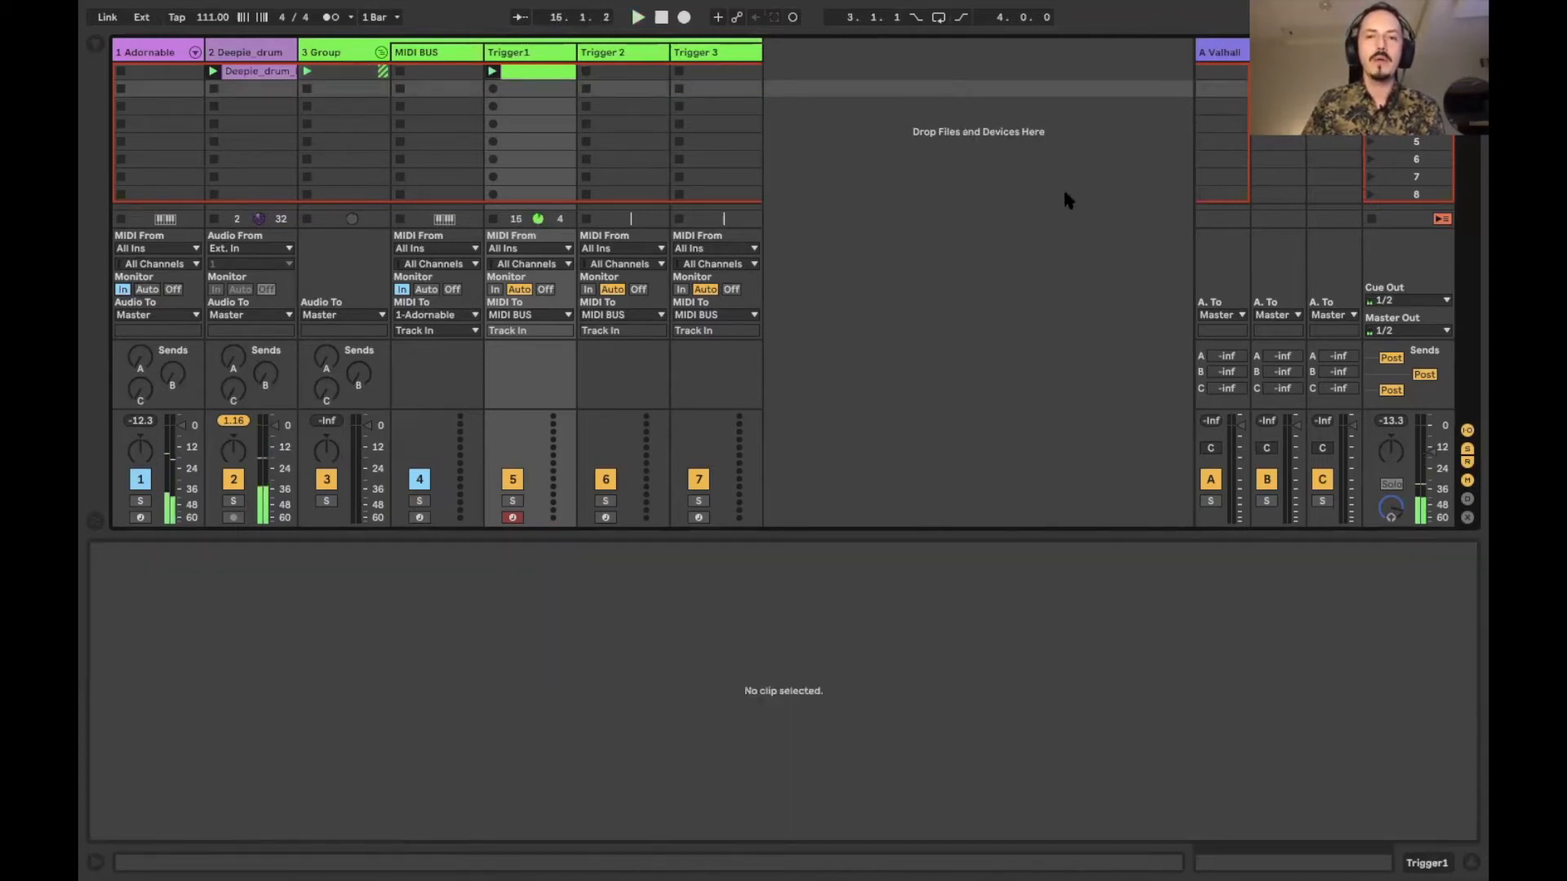
Set the loop length of the Trigger1 clip to one bar and one beat (1.1.0).
click(545, 74)
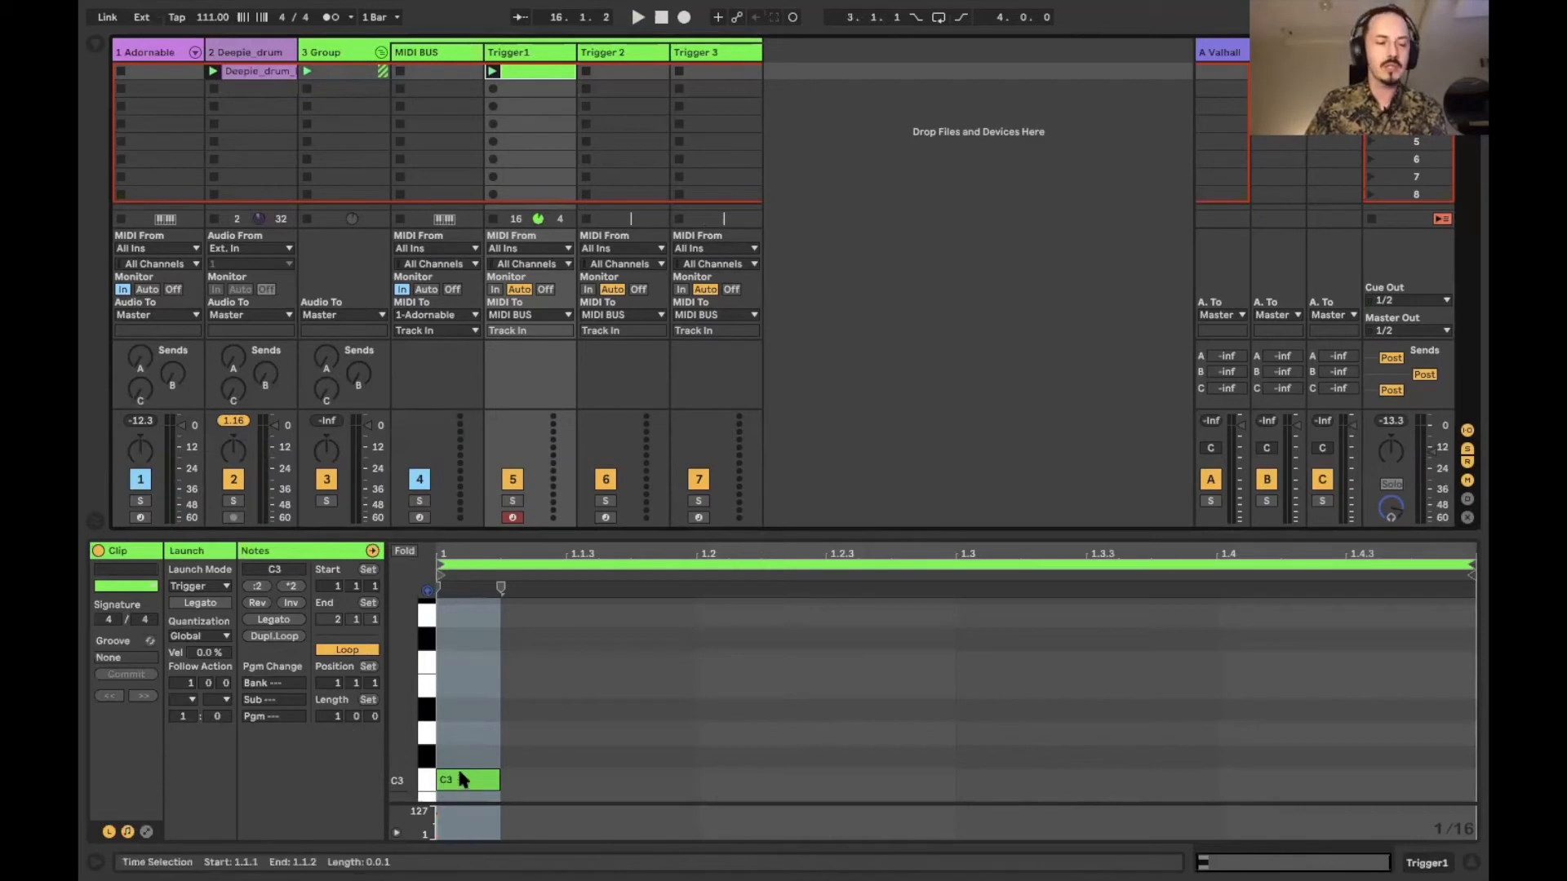
click(548, 742)
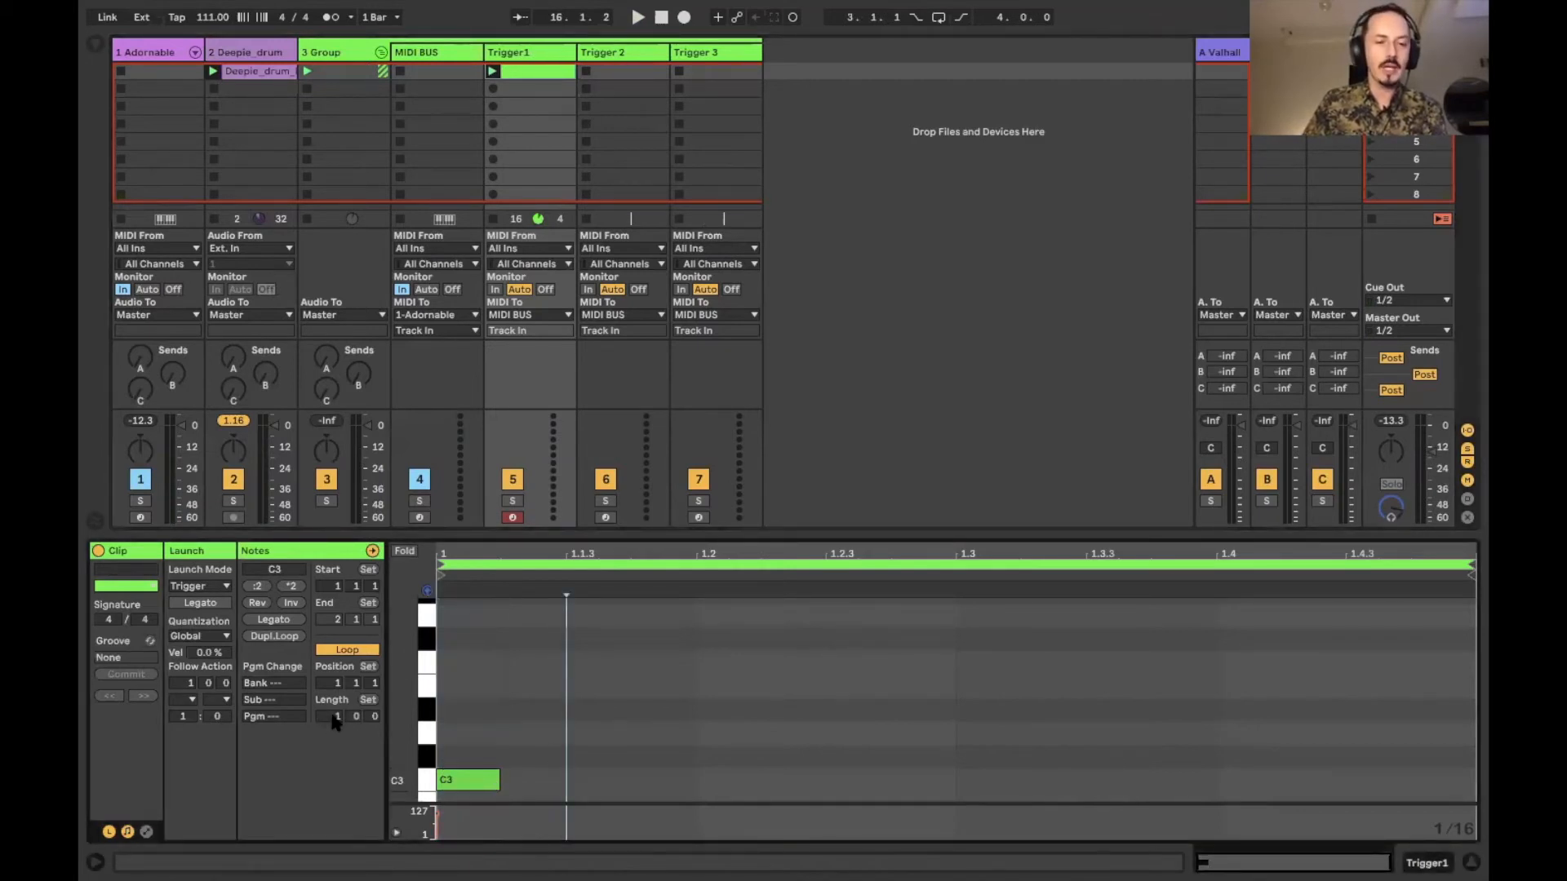
key(space)
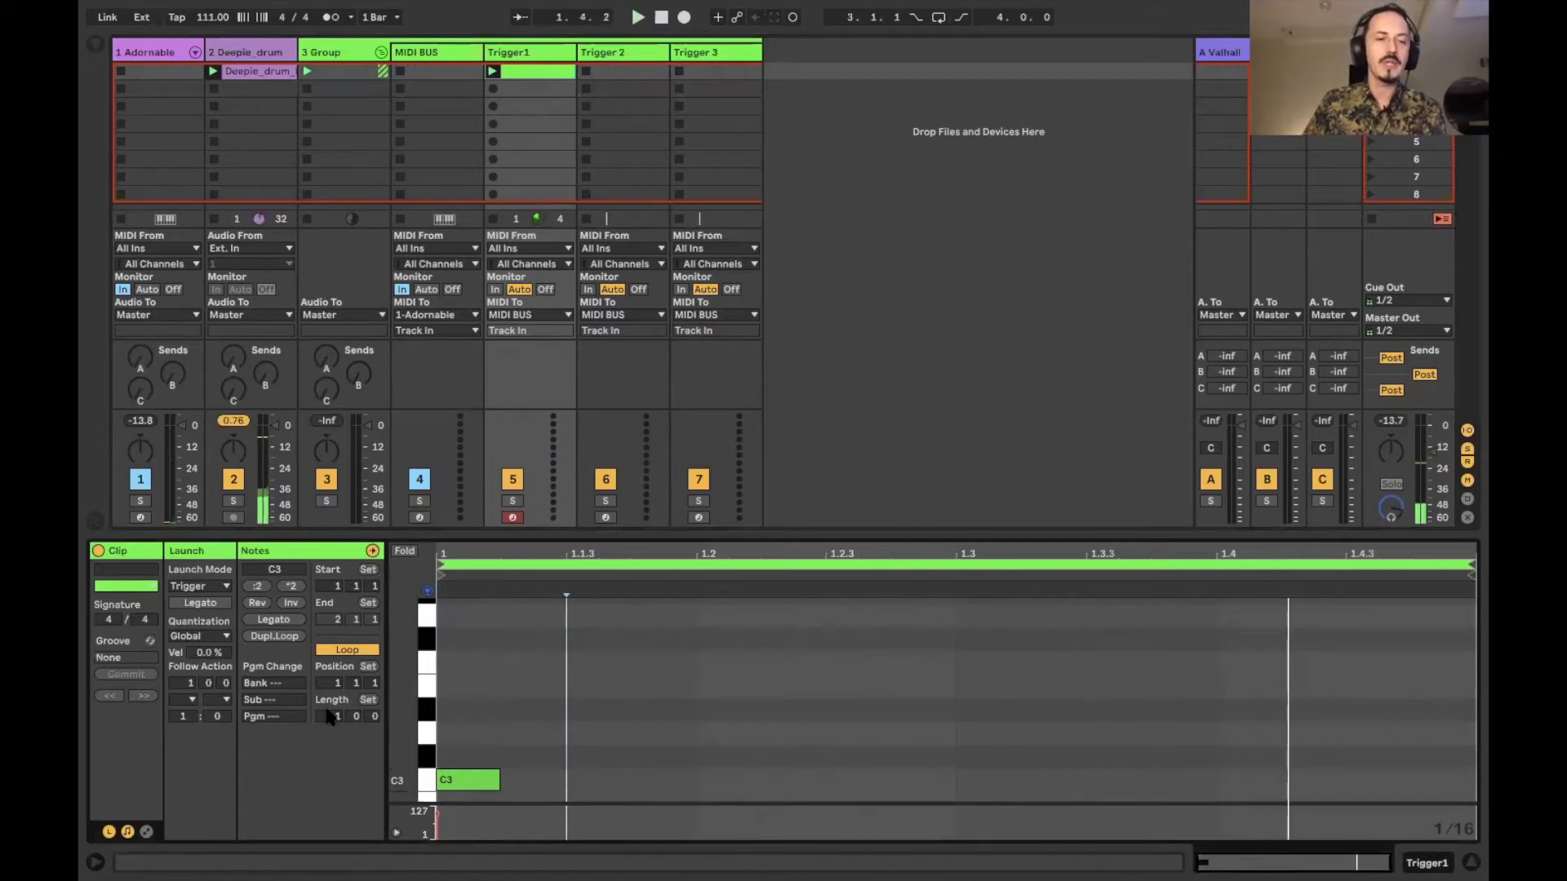
mouse_move(357, 717)
mouse_down()
mouse_move(356, 695)
mouse_move(357, 712)
mouse_up()
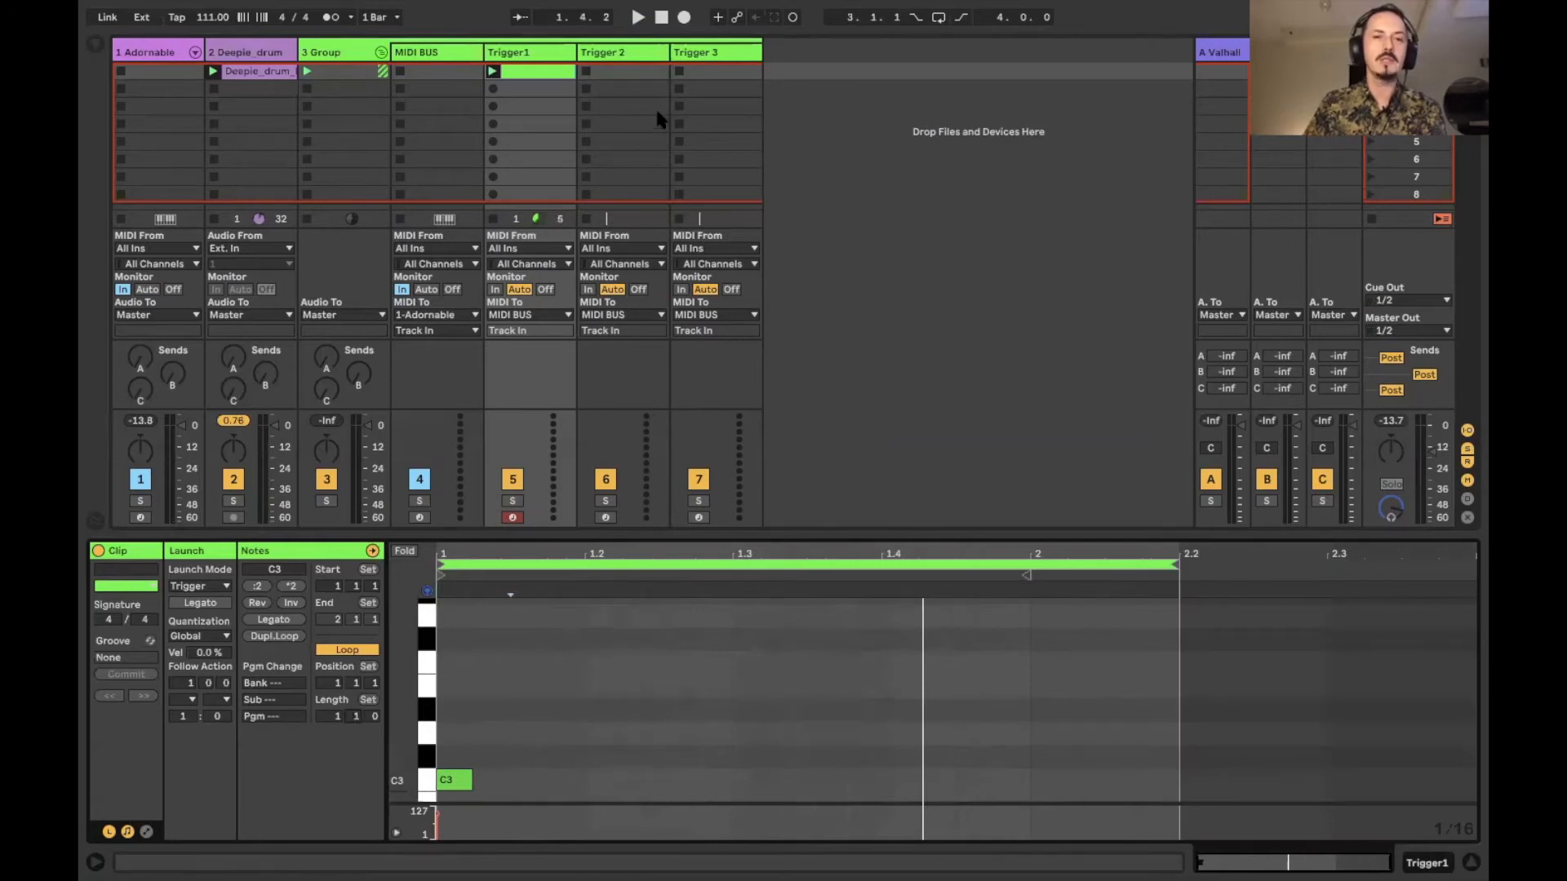
Create a clip in Trigger 2's first slot with a C3 note at 1.2.2 and set its loop length to 1.3.0.
double_click(616, 72)
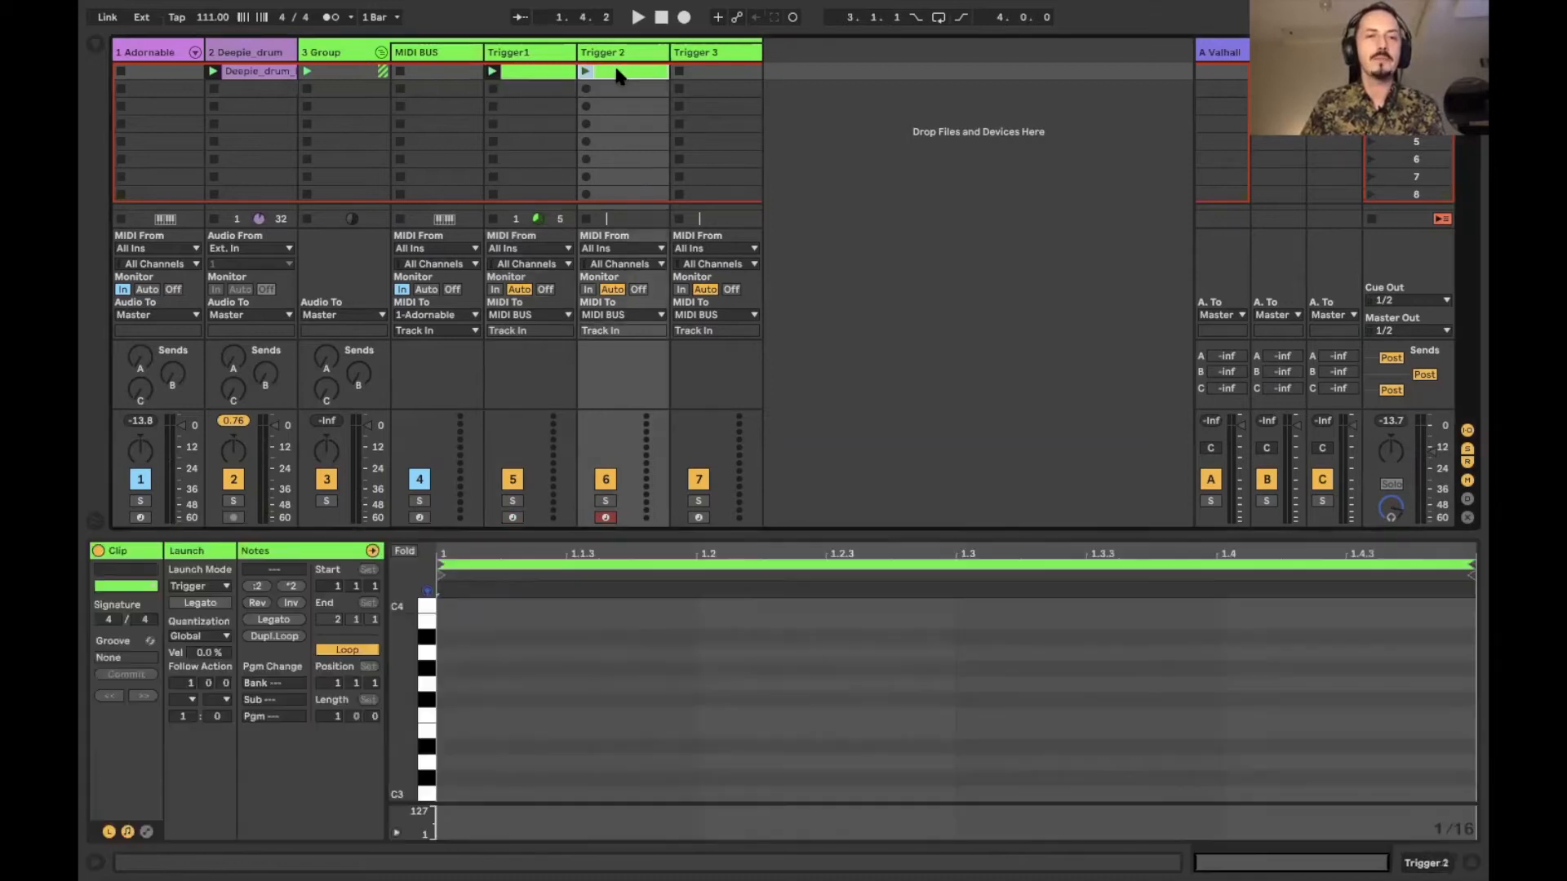
double_click(453, 794)
drag(454, 798, 775, 781)
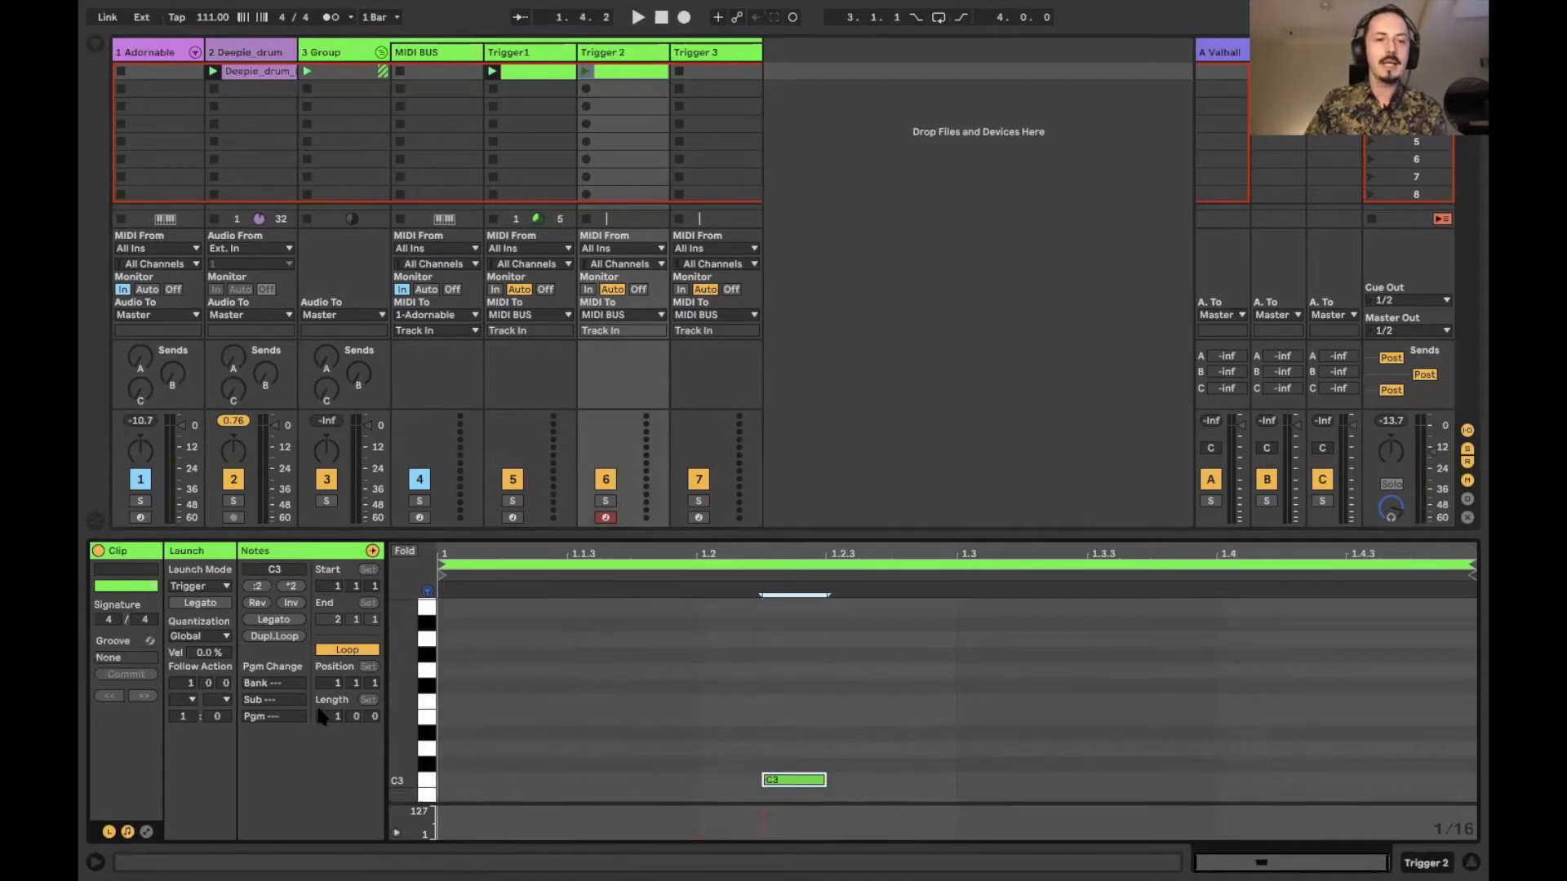
click(336, 717)
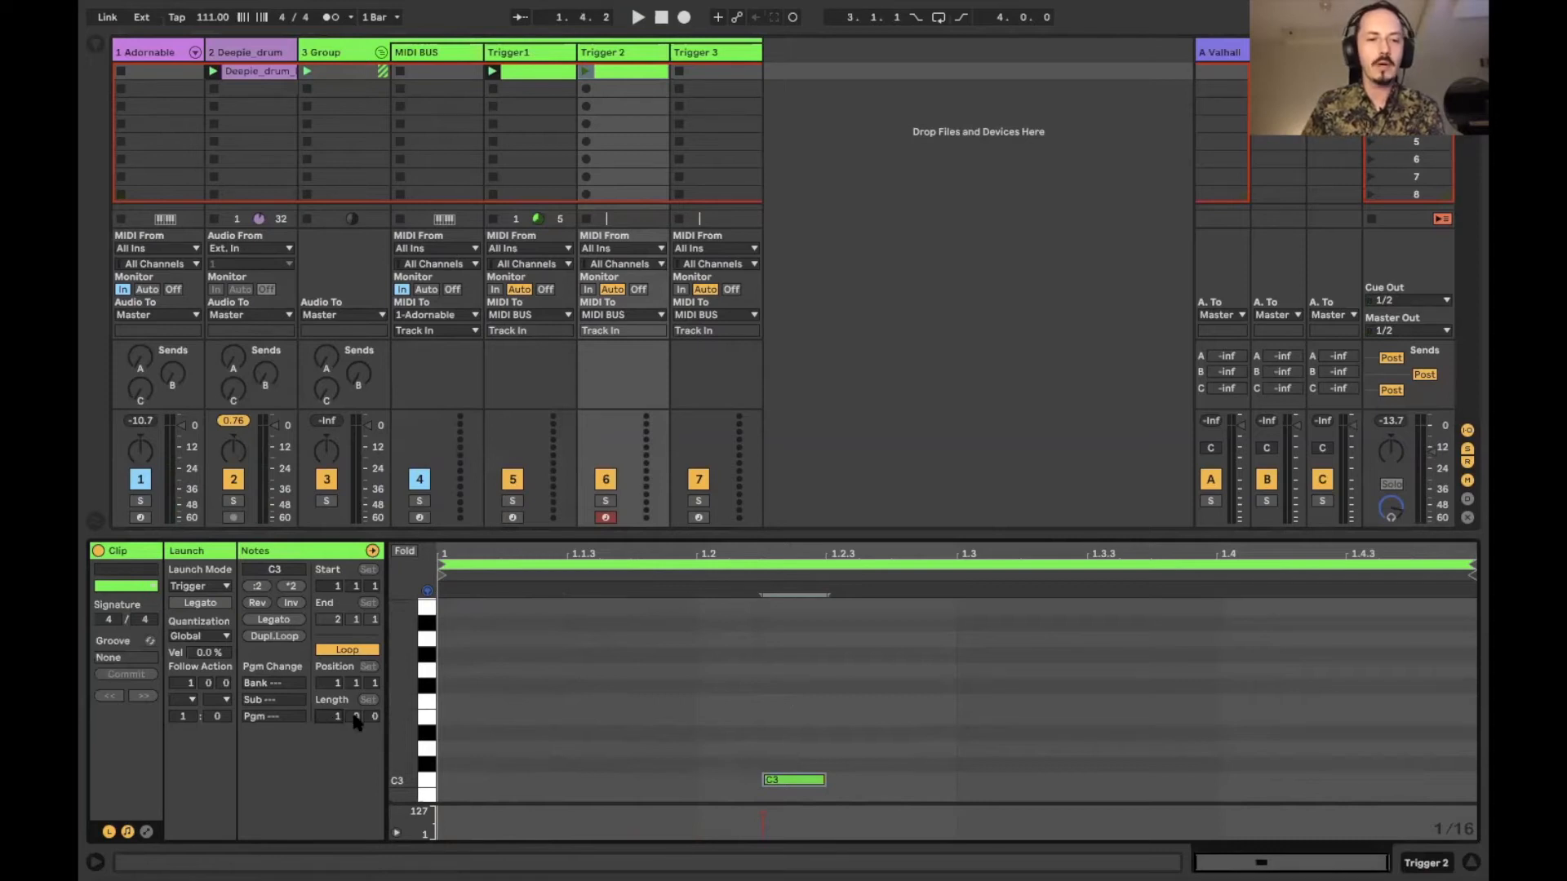
drag(356, 717, 355, 704)
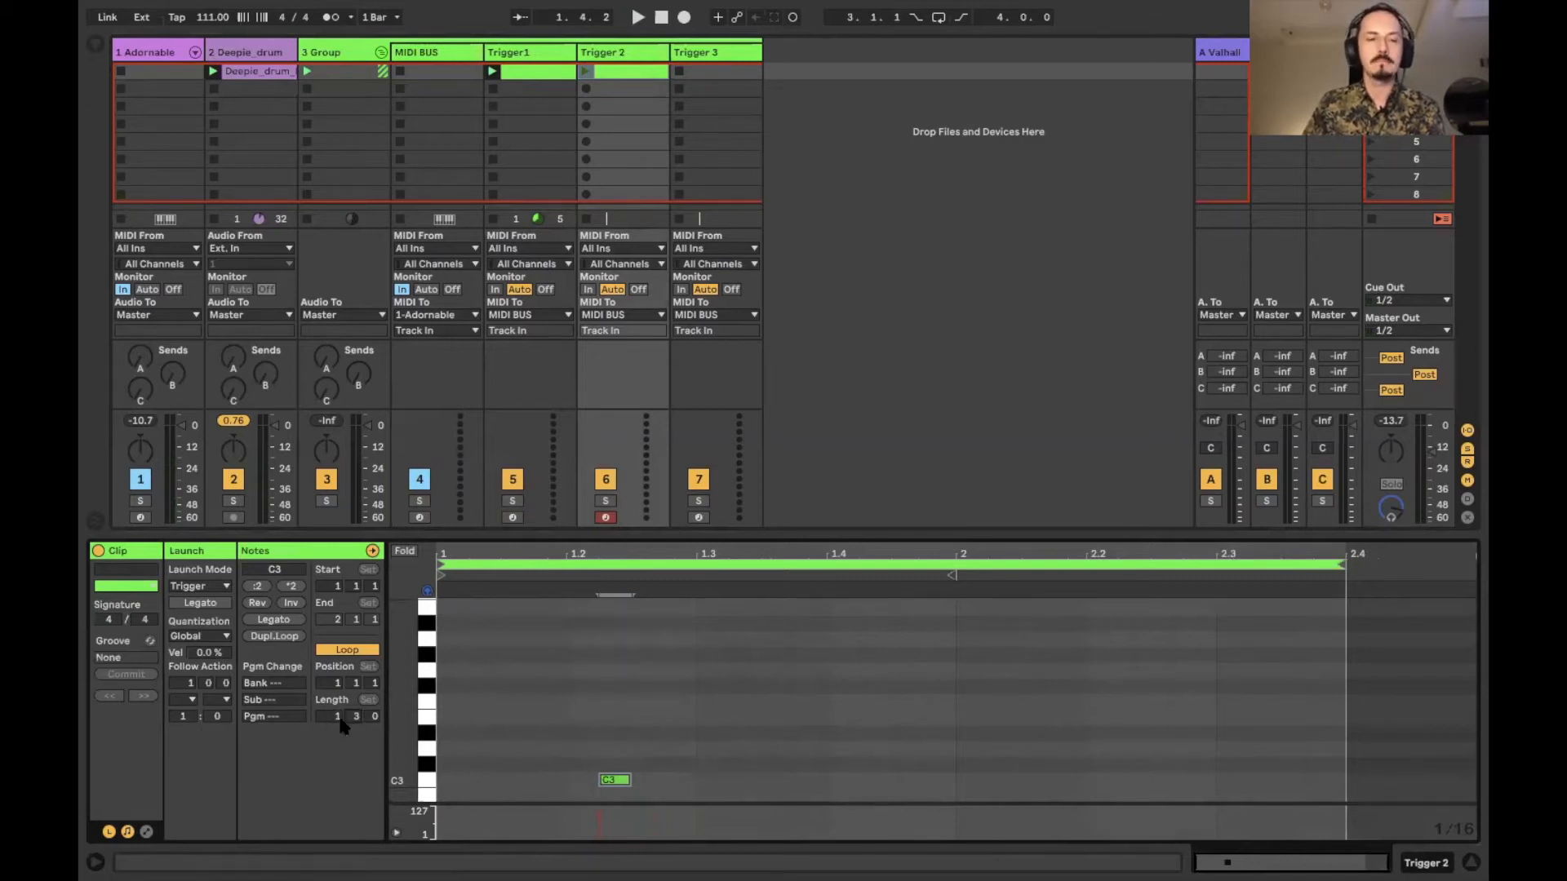
Create a clip in Trigger 3's first slot with a C3 note at 1.3.3 and set its loop length to 1.2.2.
double_click(720, 75)
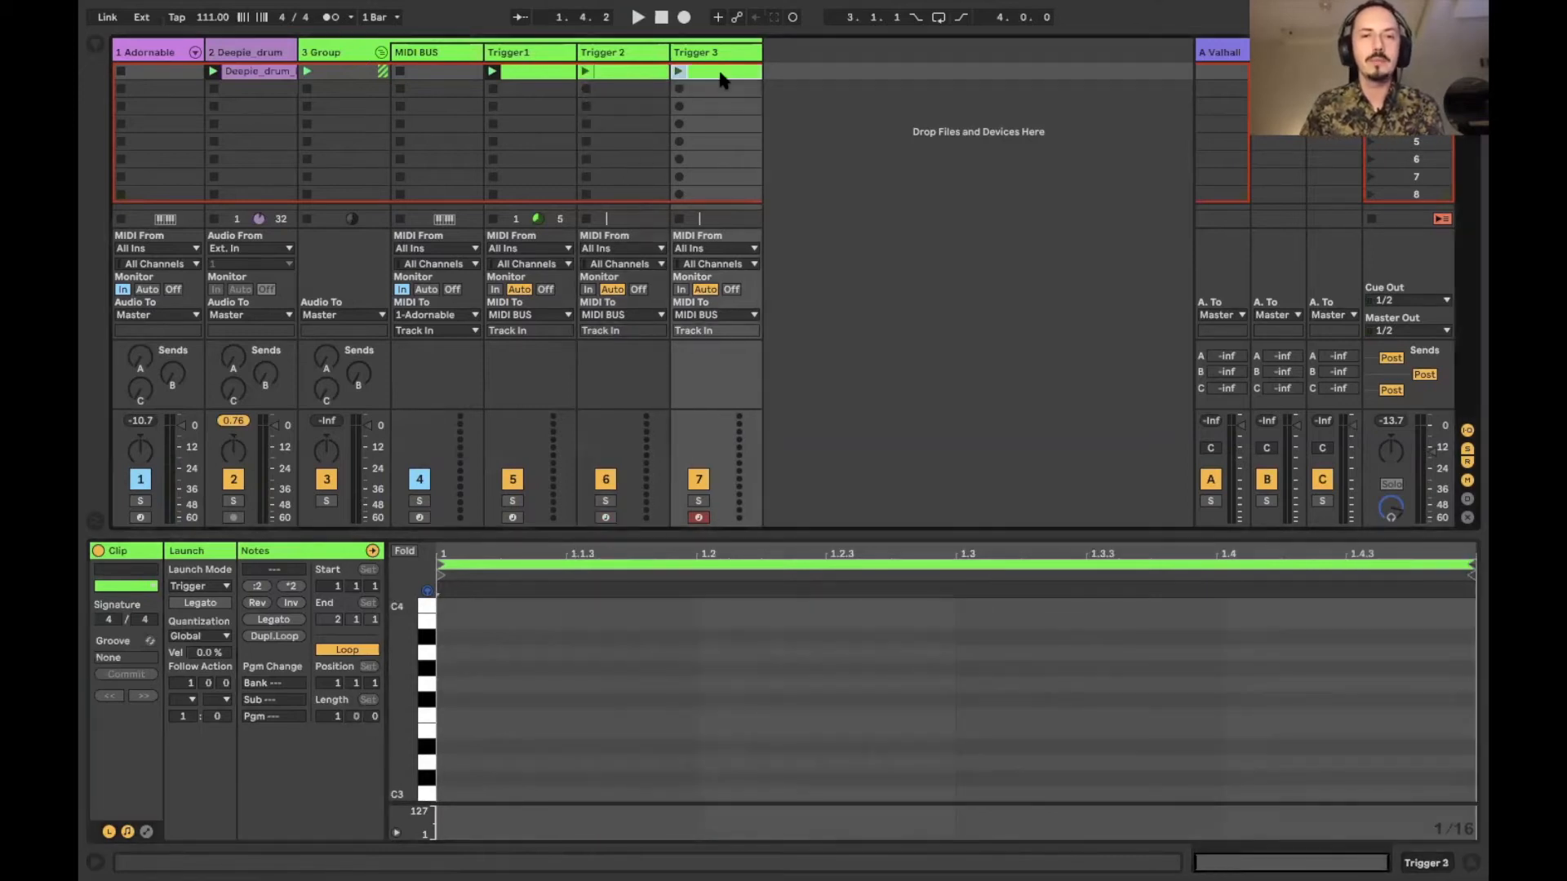
double_click(449, 792)
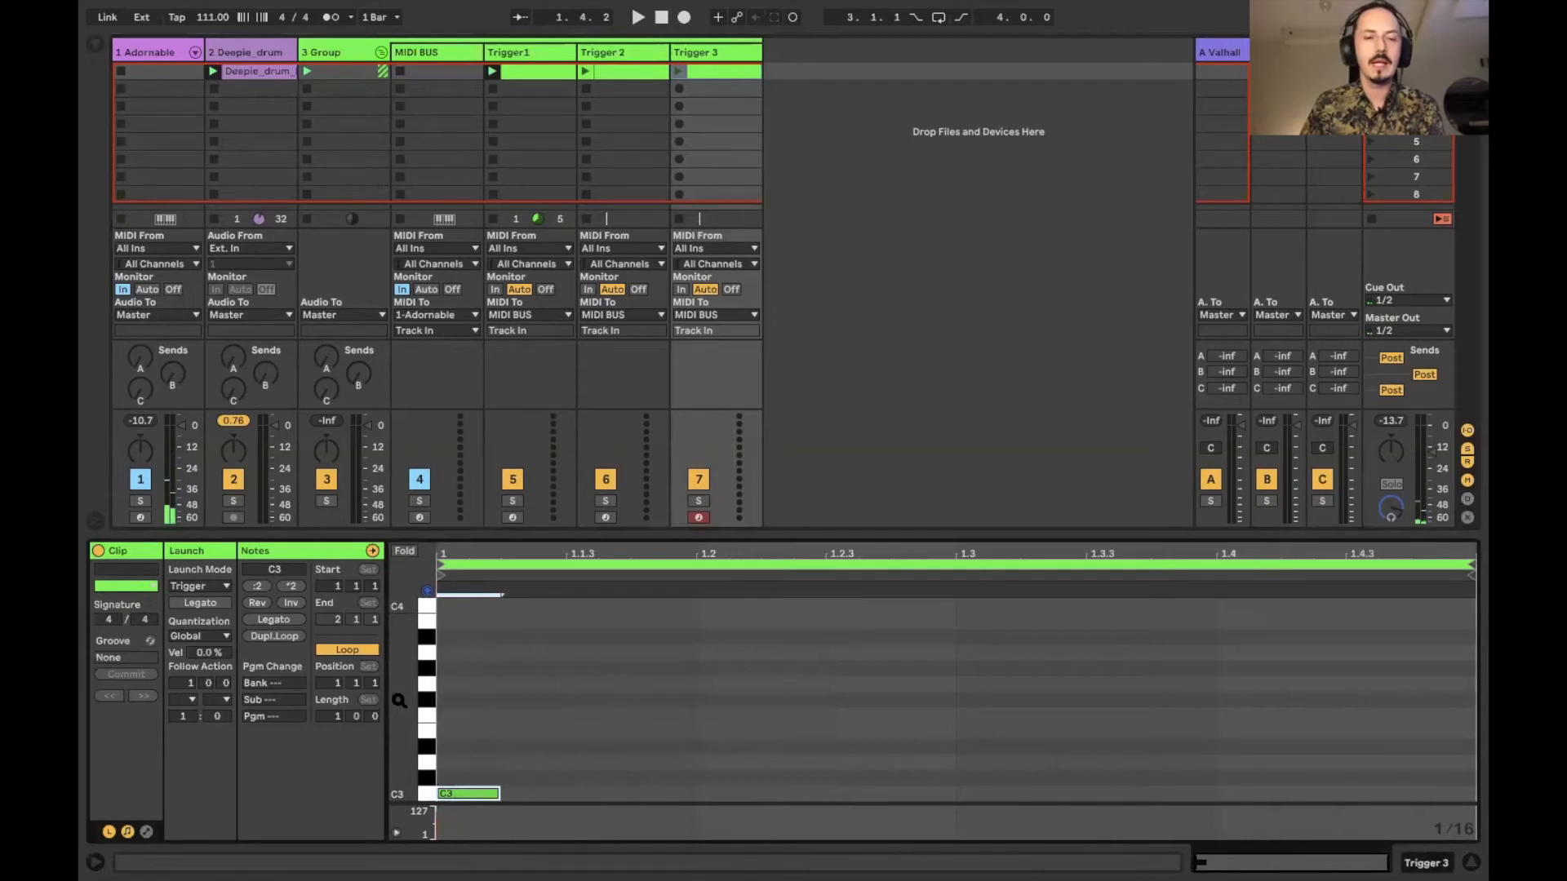
drag(450, 794, 1125, 731)
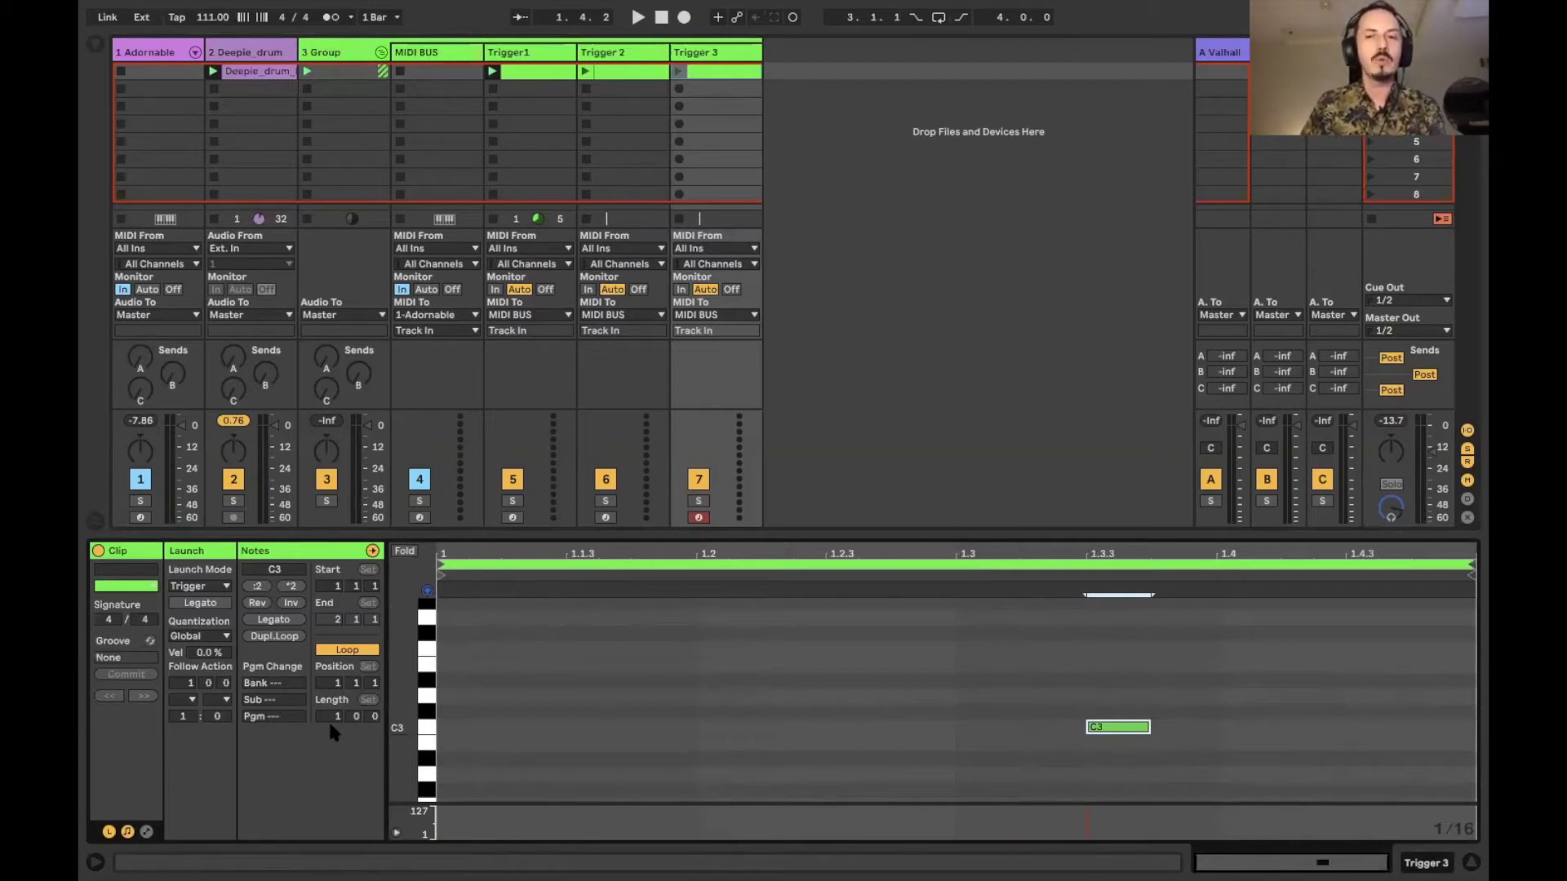
drag(354, 719, 374, 711)
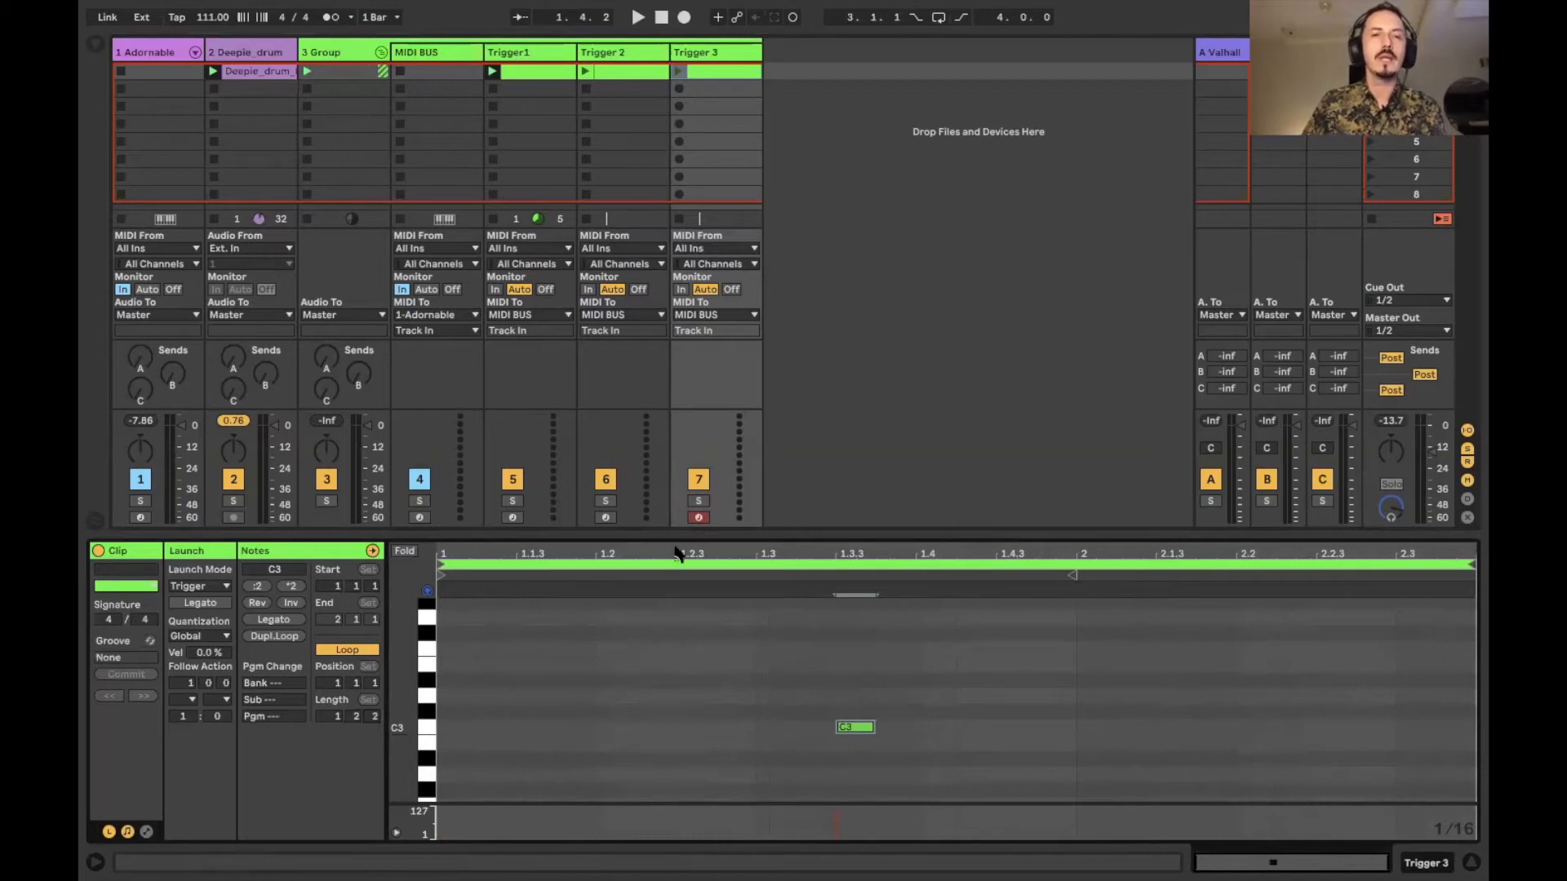
Compare the note positions and loop lengths of the three trigger clips and play the session to hear them together.
click(537, 70)
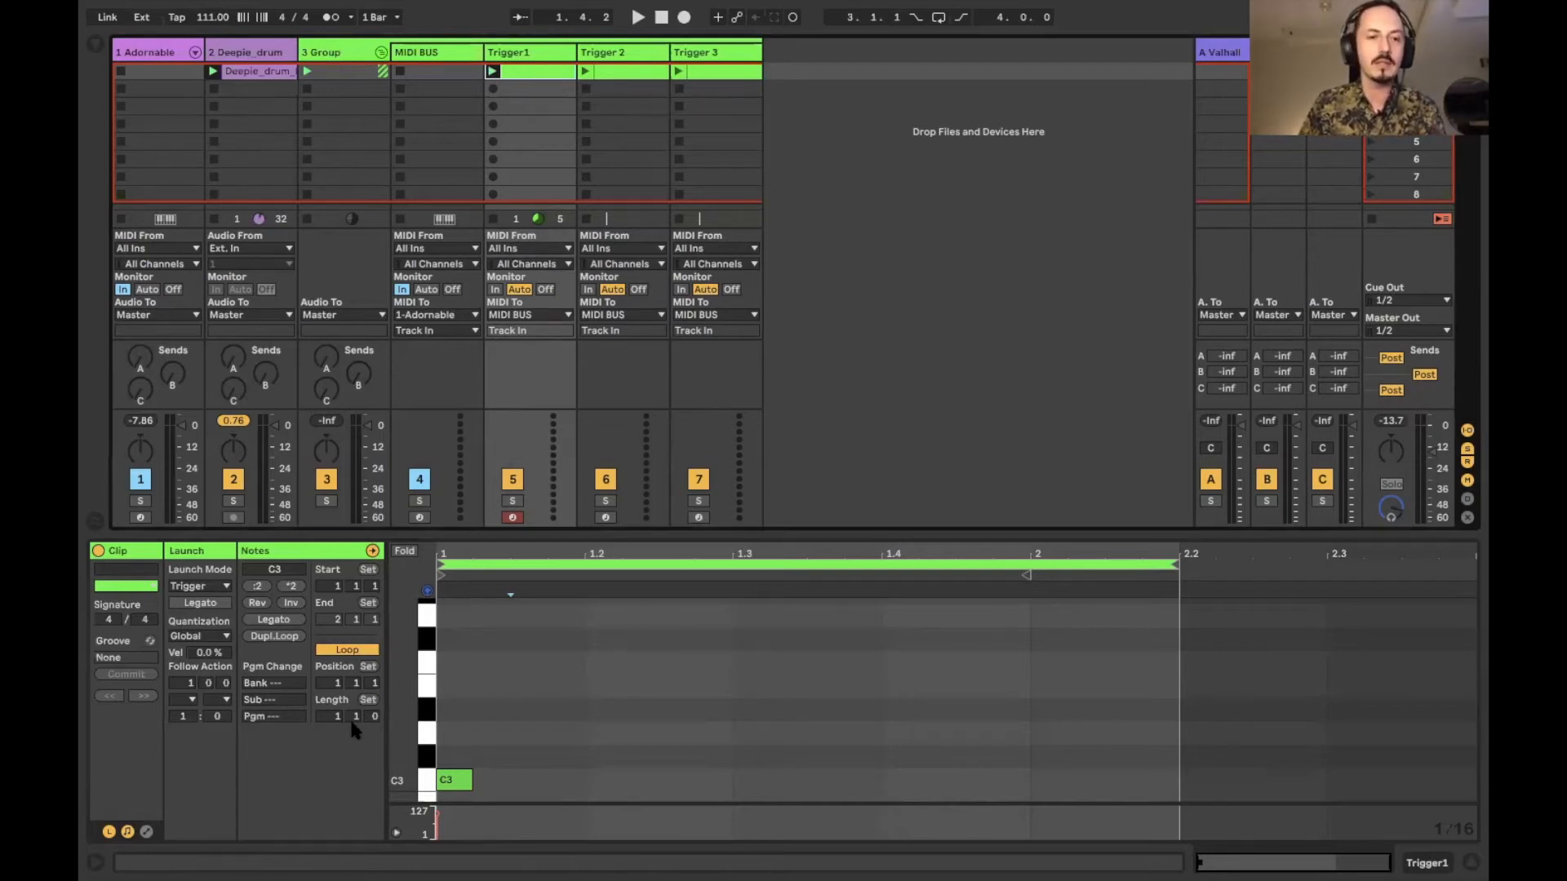
click(625, 72)
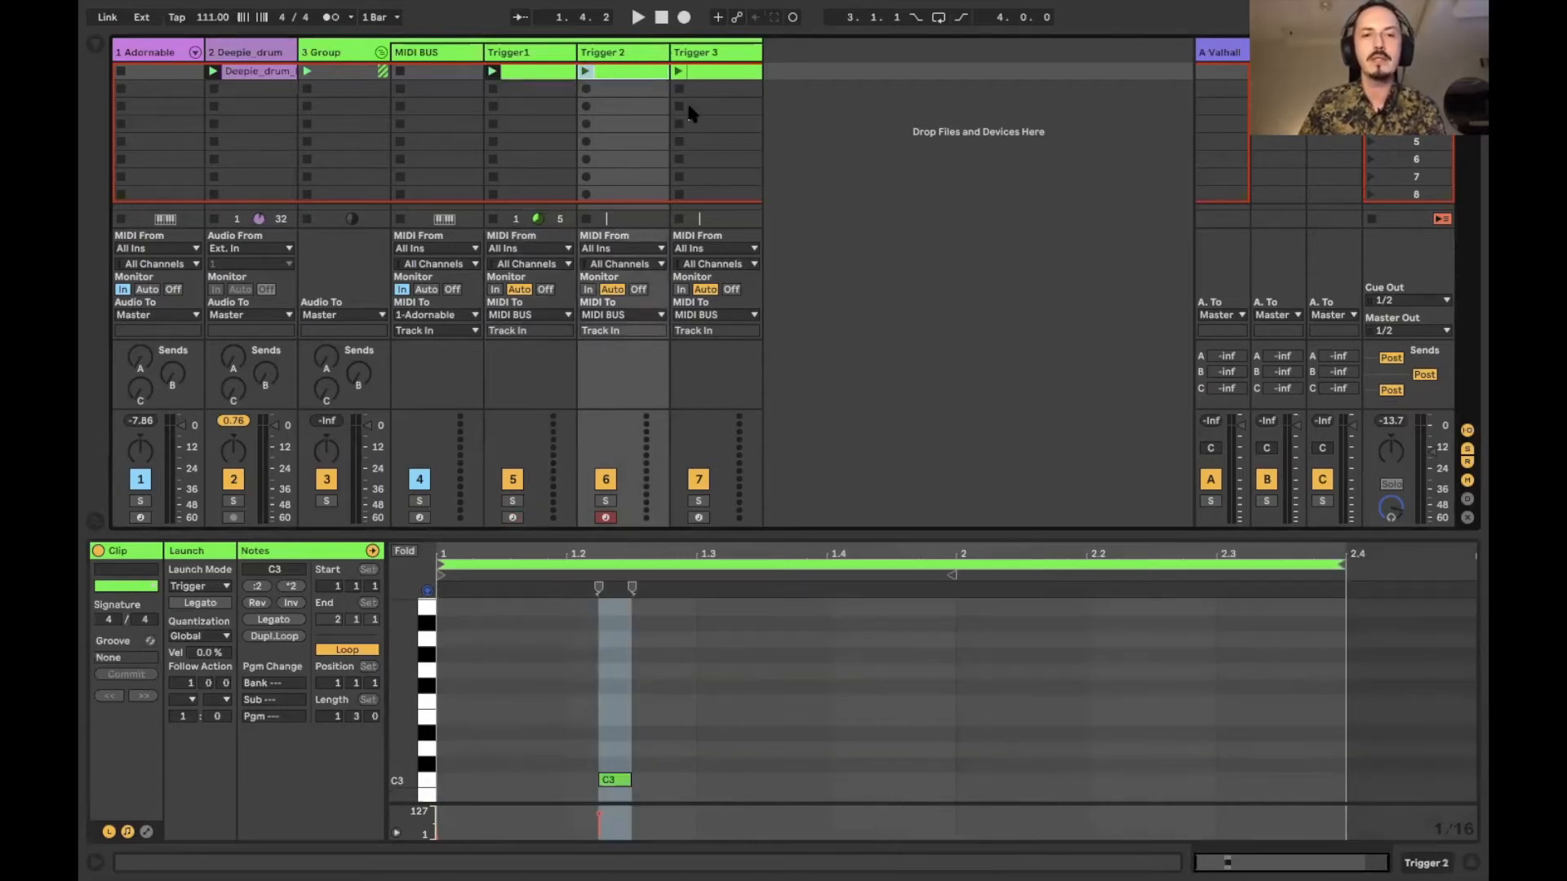
click(714, 73)
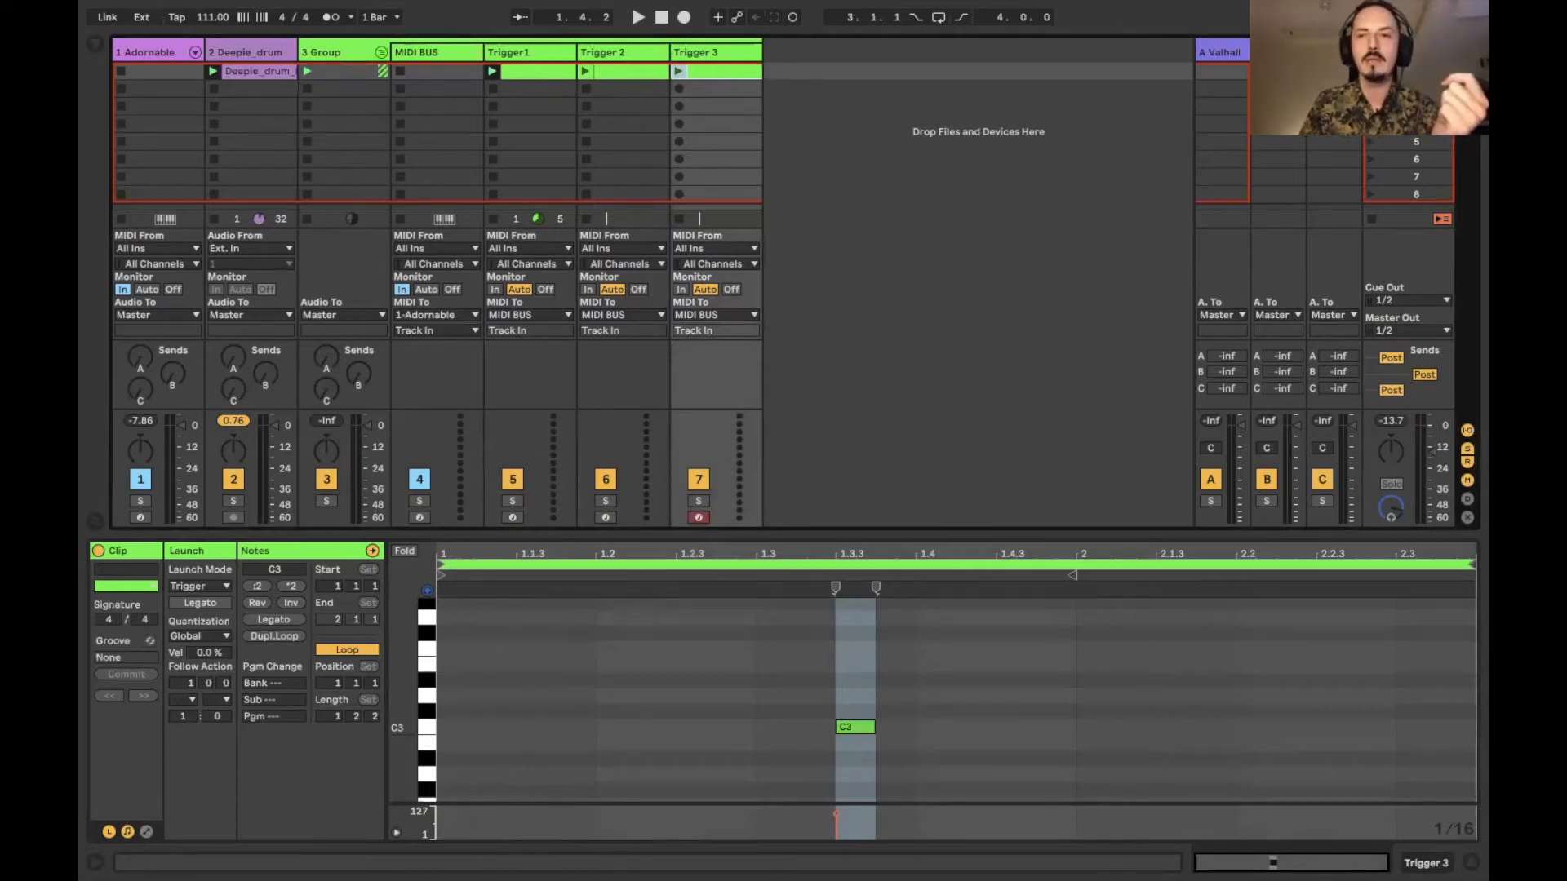
key(space)
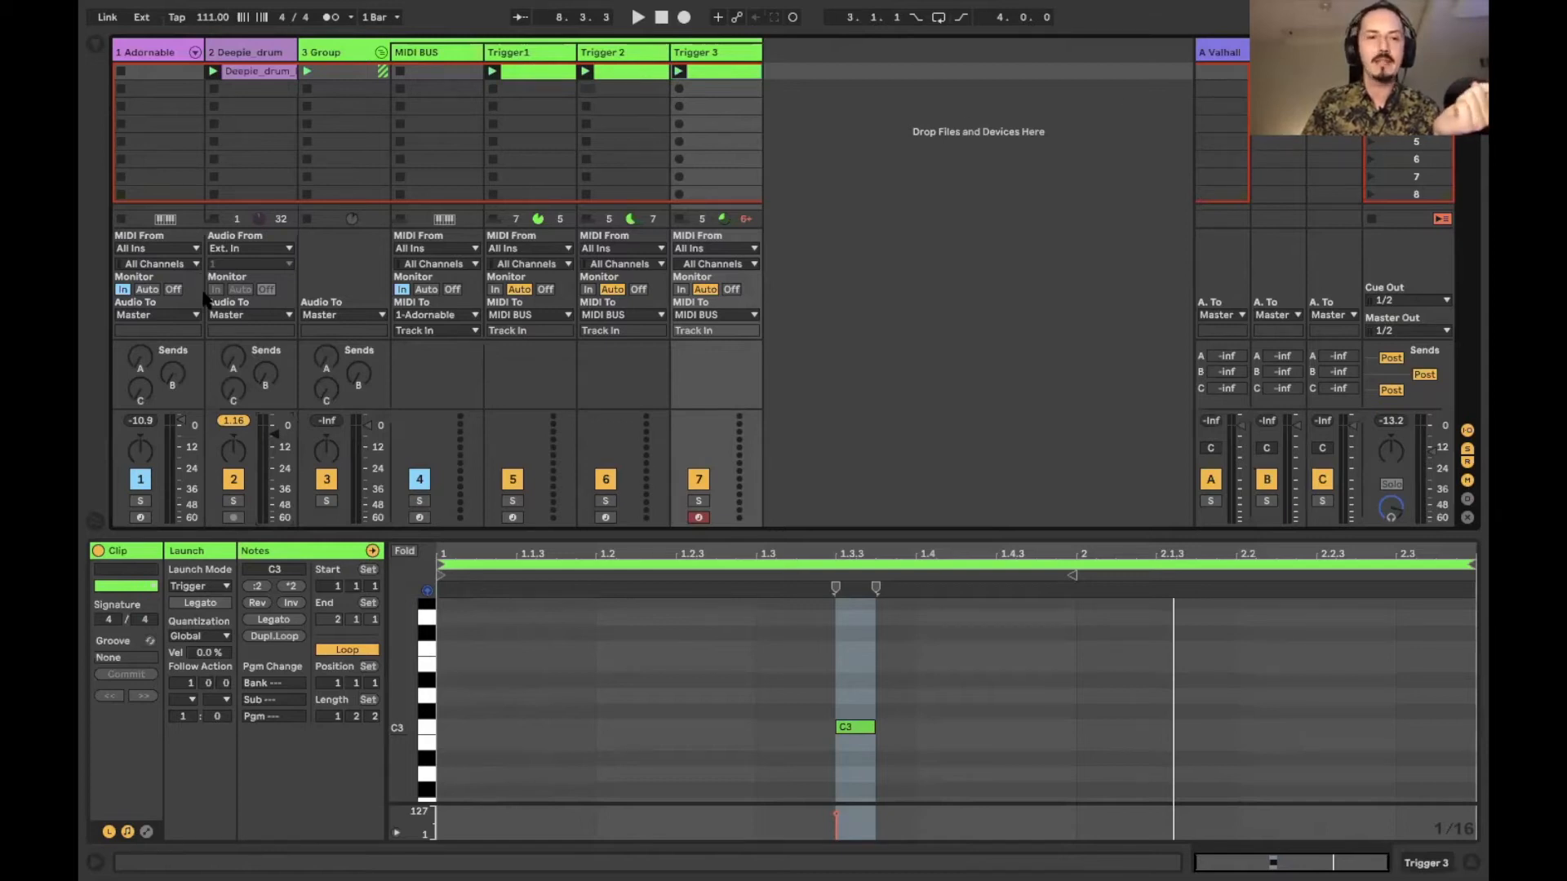
Add the Random MIDI effect to the MIDI BUS track.
click(94, 43)
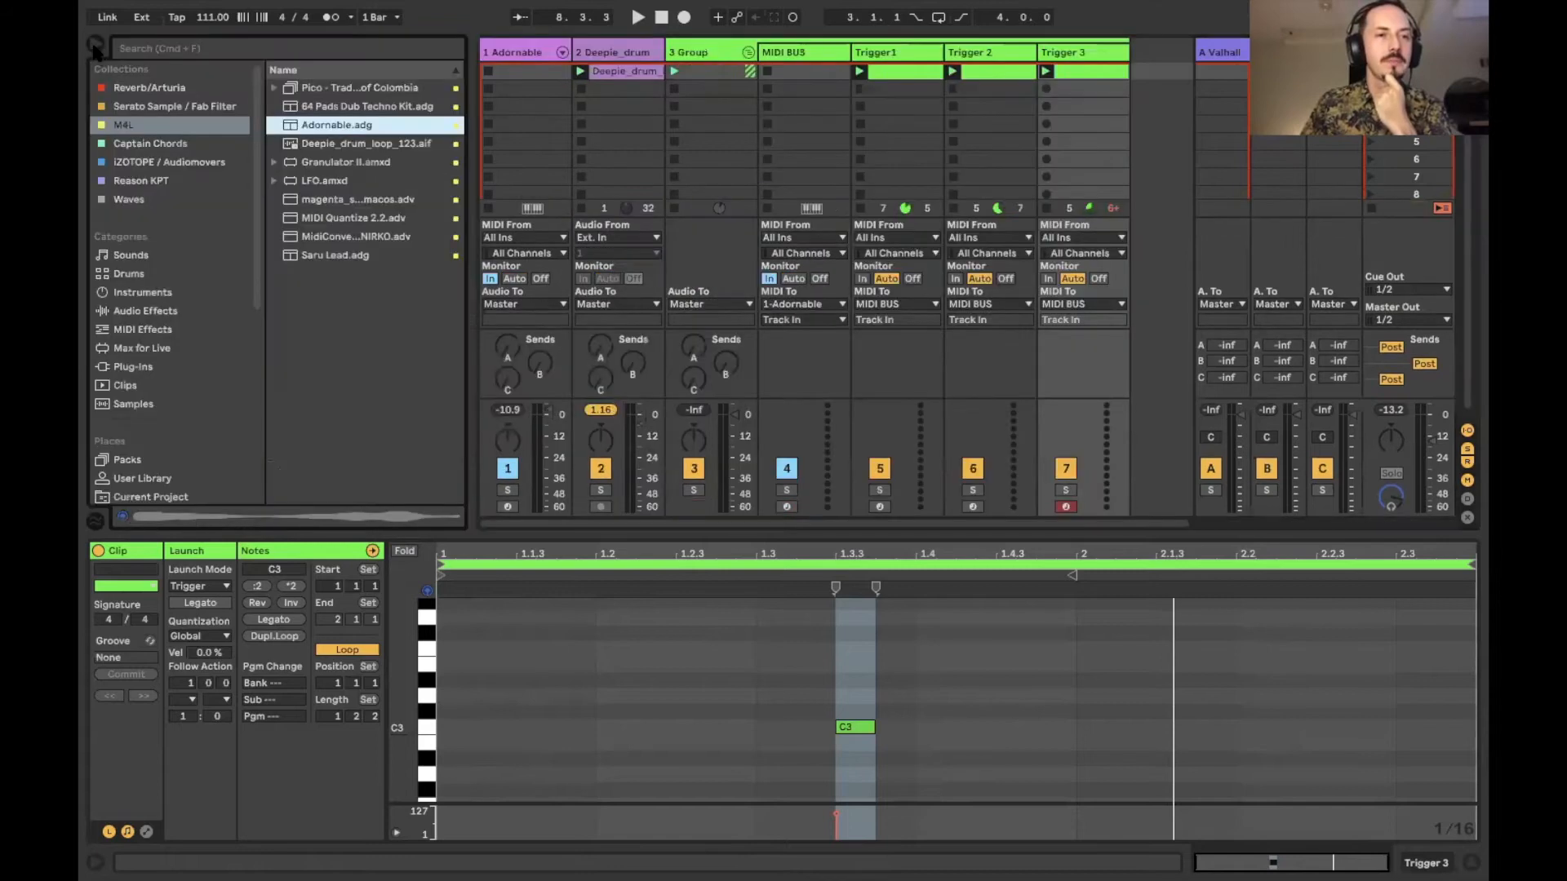
click(142, 328)
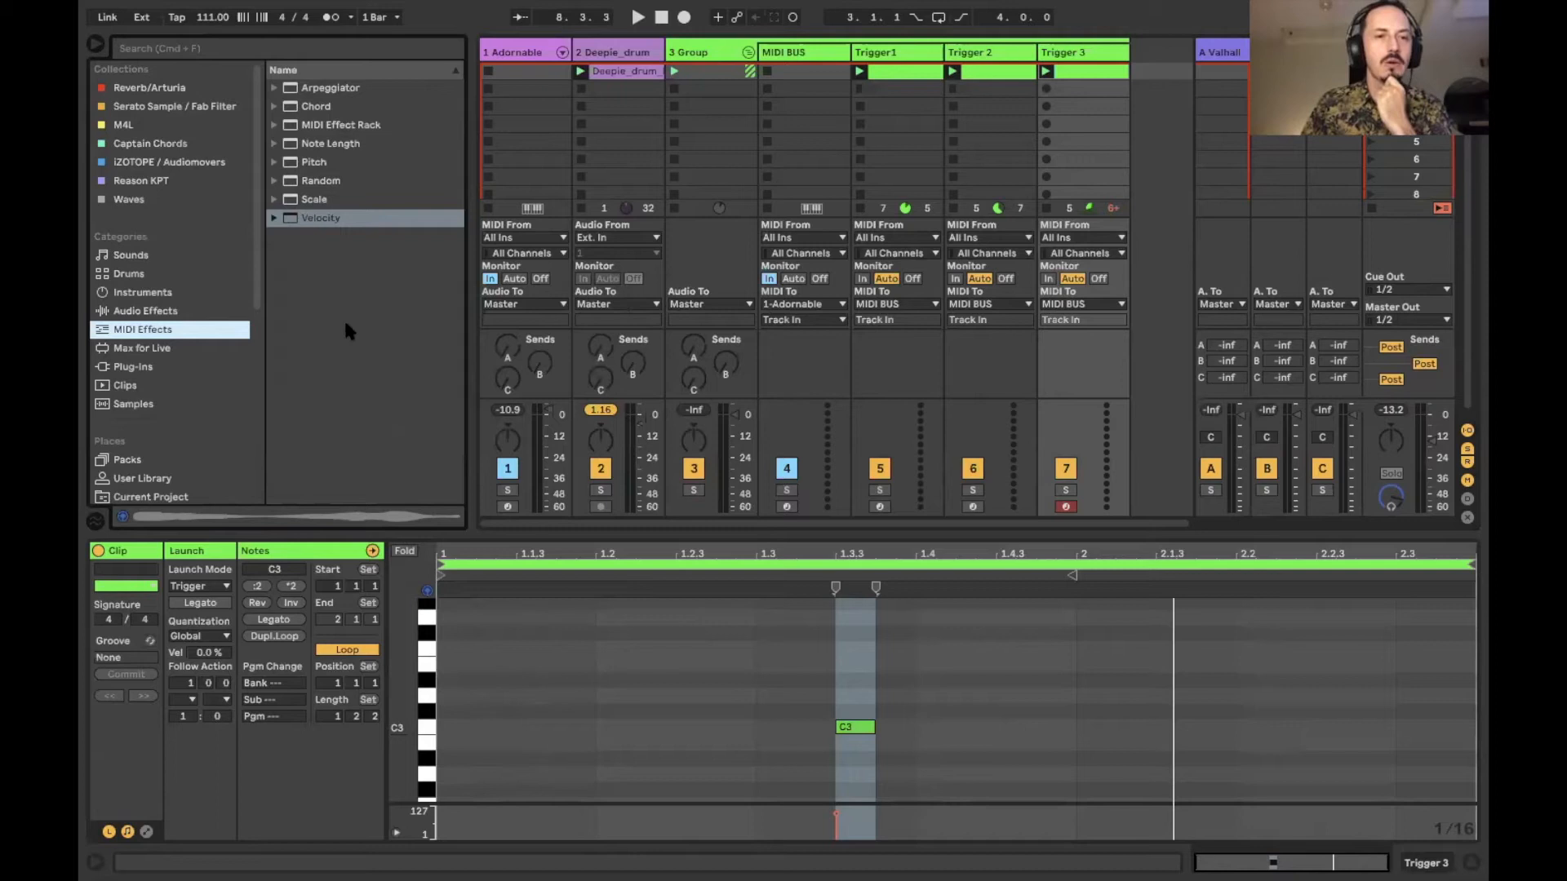
click(318, 184)
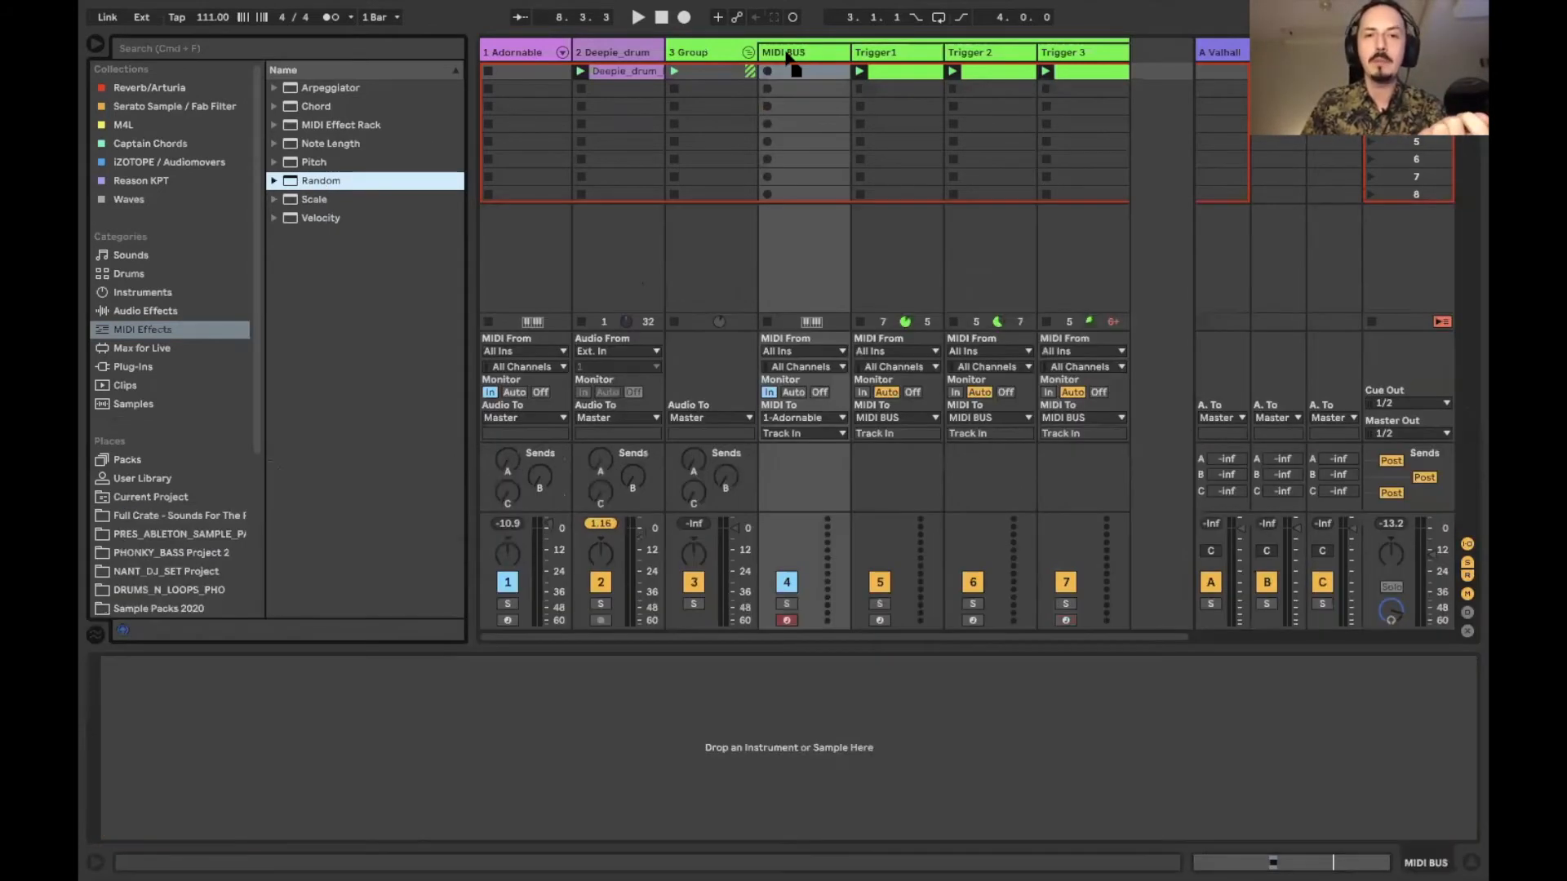
click(820, 54)
drag(790, 57, 789, 56)
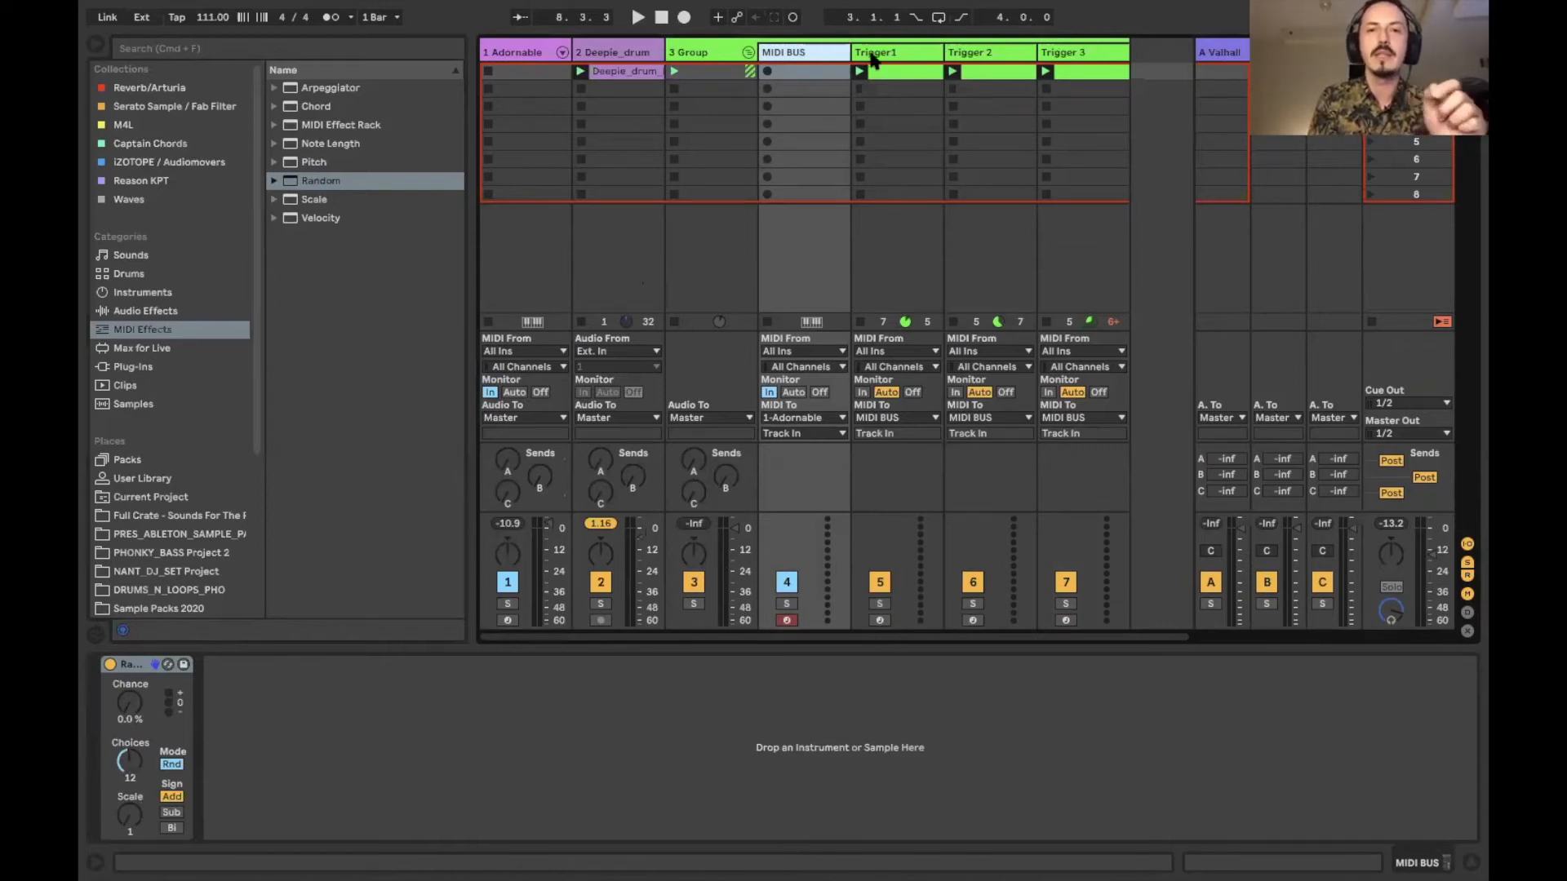
Set the Random device's Chance to 100% and Choices to 1, and play the session to hear the effect.
click(122, 765)
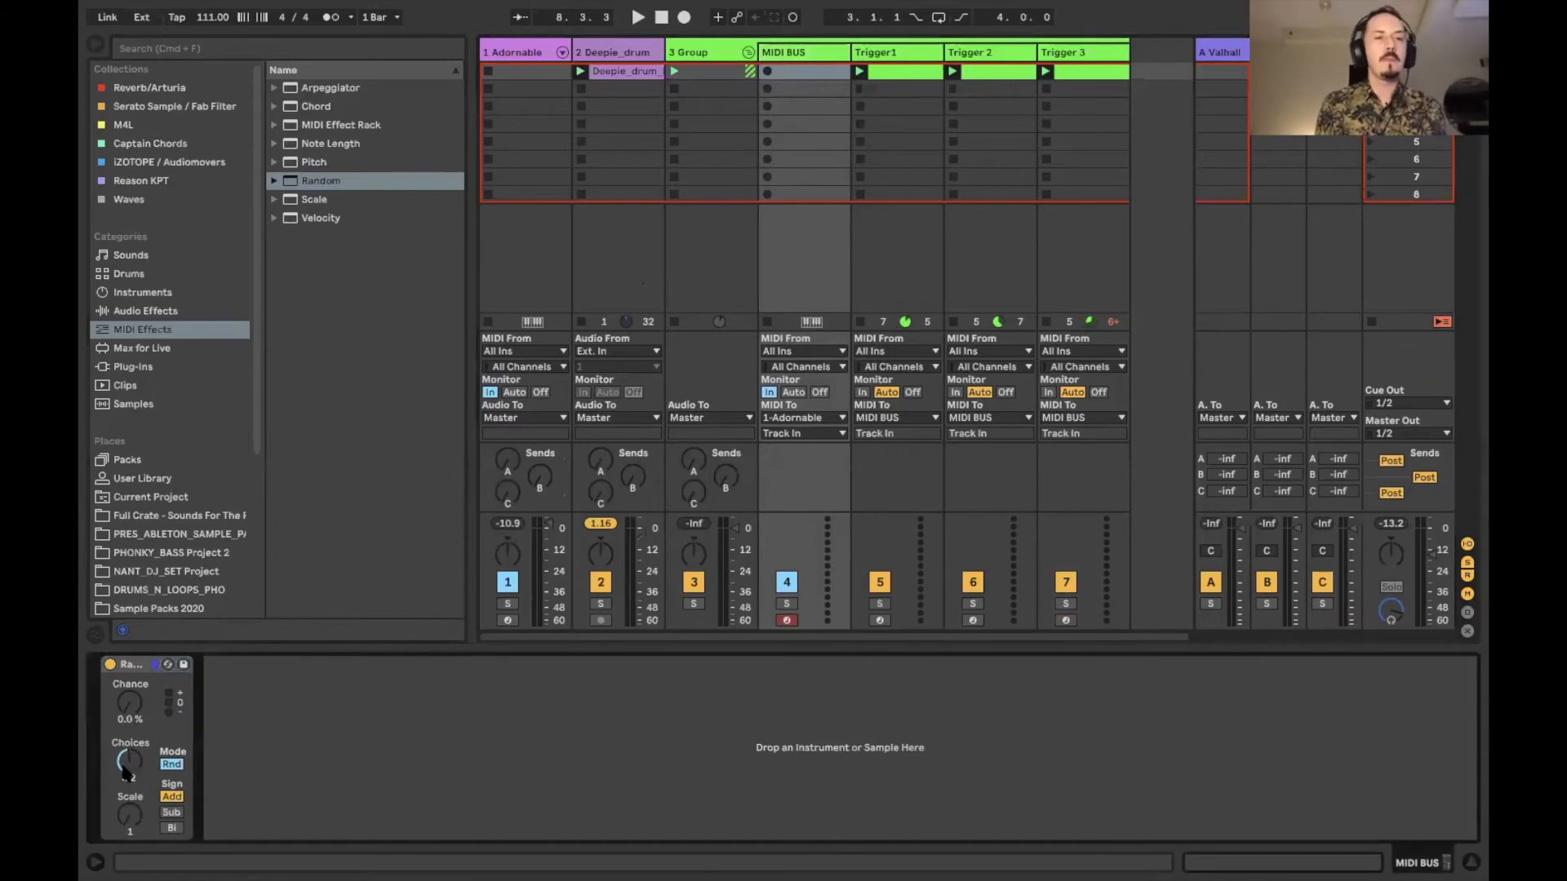
drag(124, 772, 132, 716)
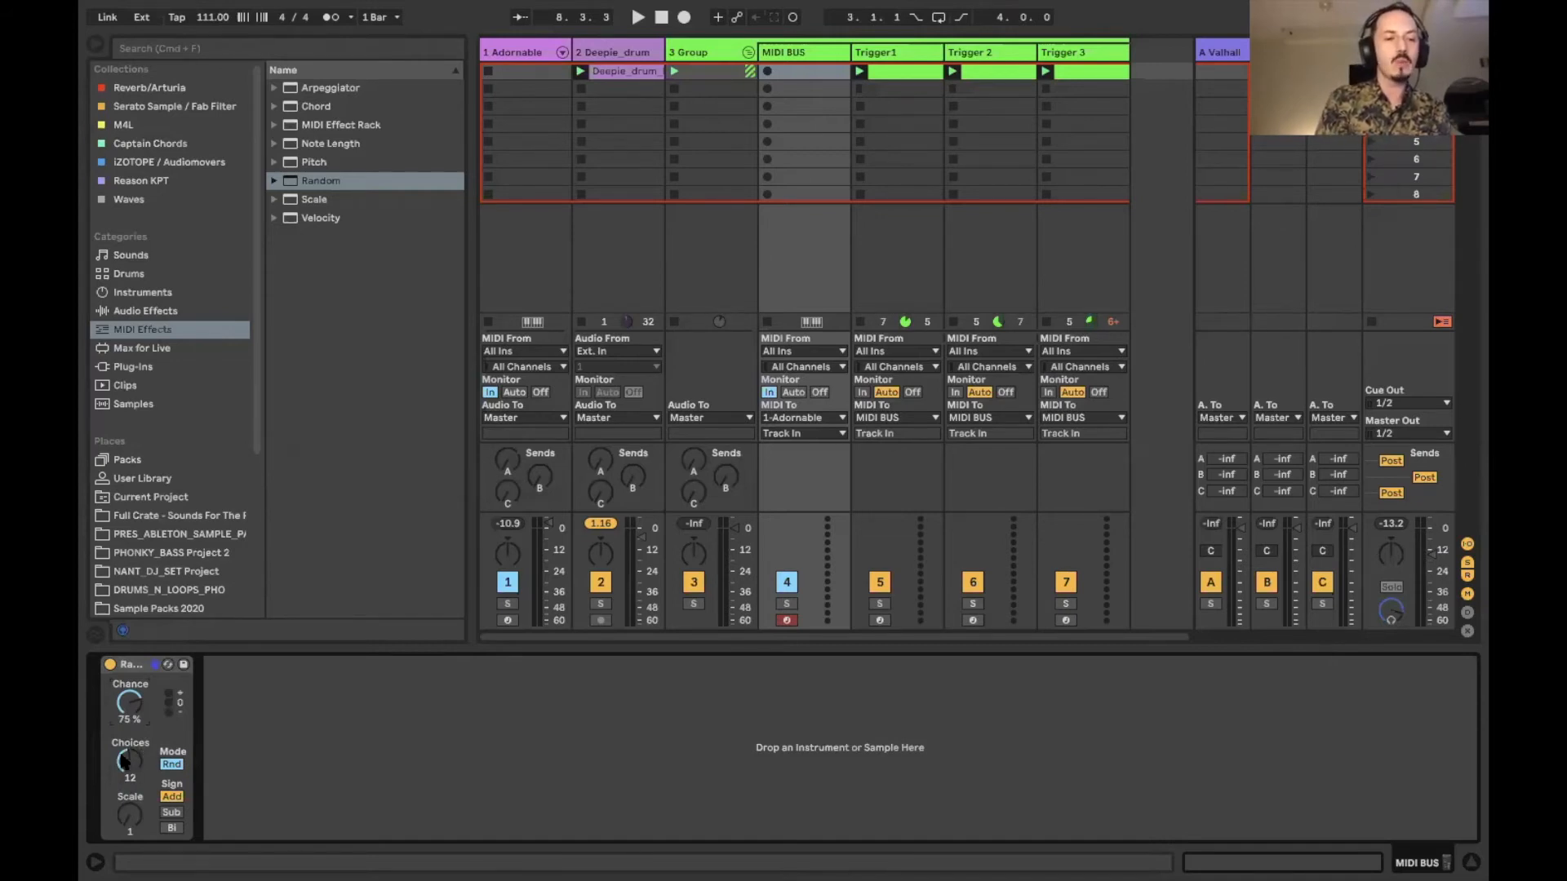
drag(129, 760, 129, 808)
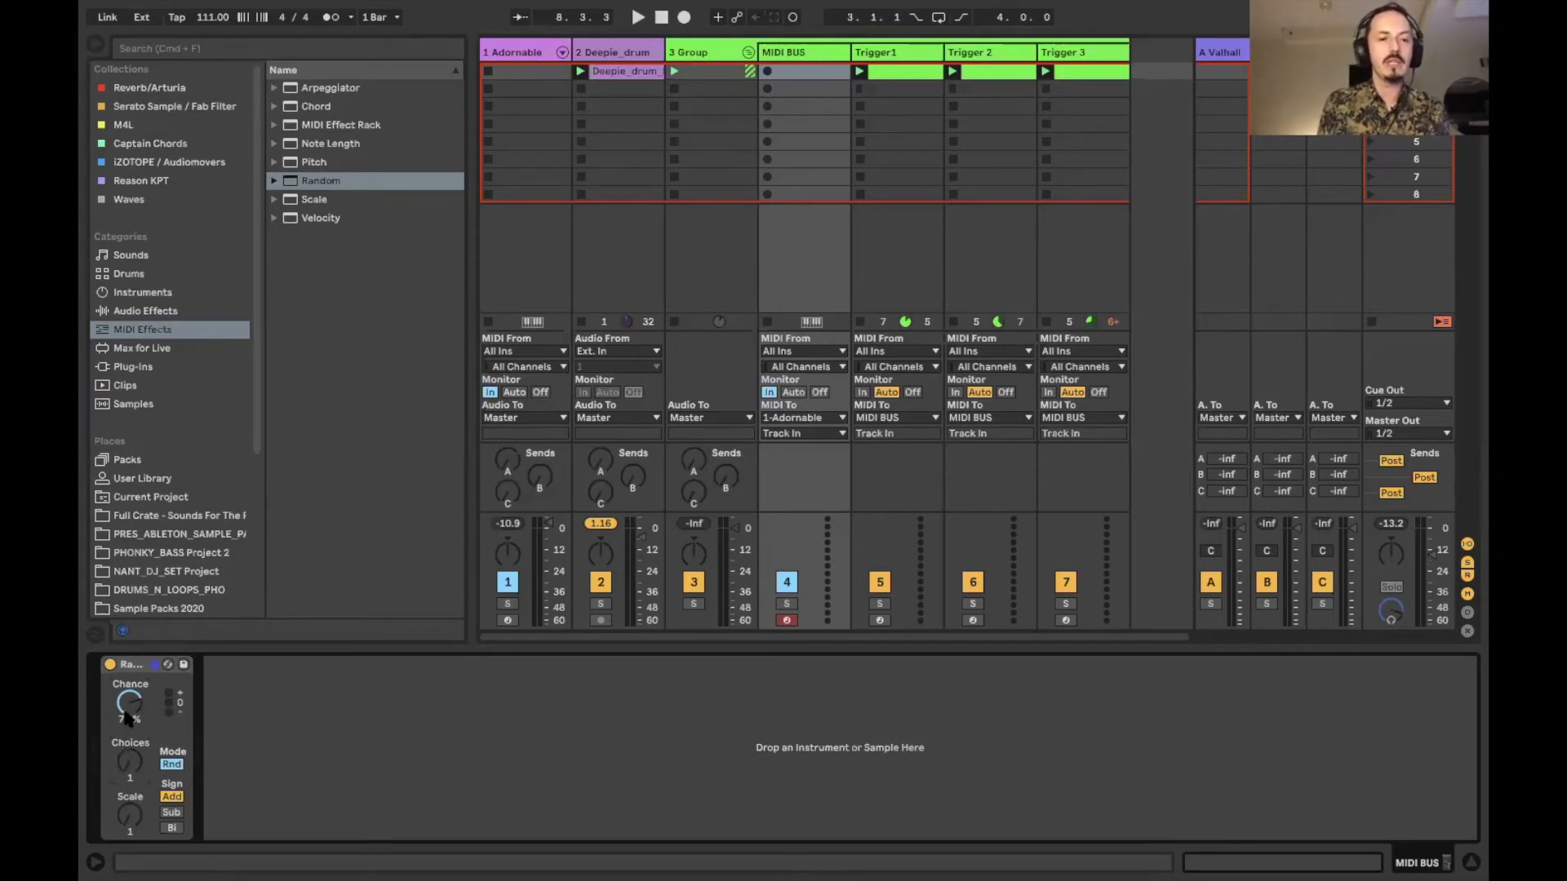
drag(131, 705, 128, 715)
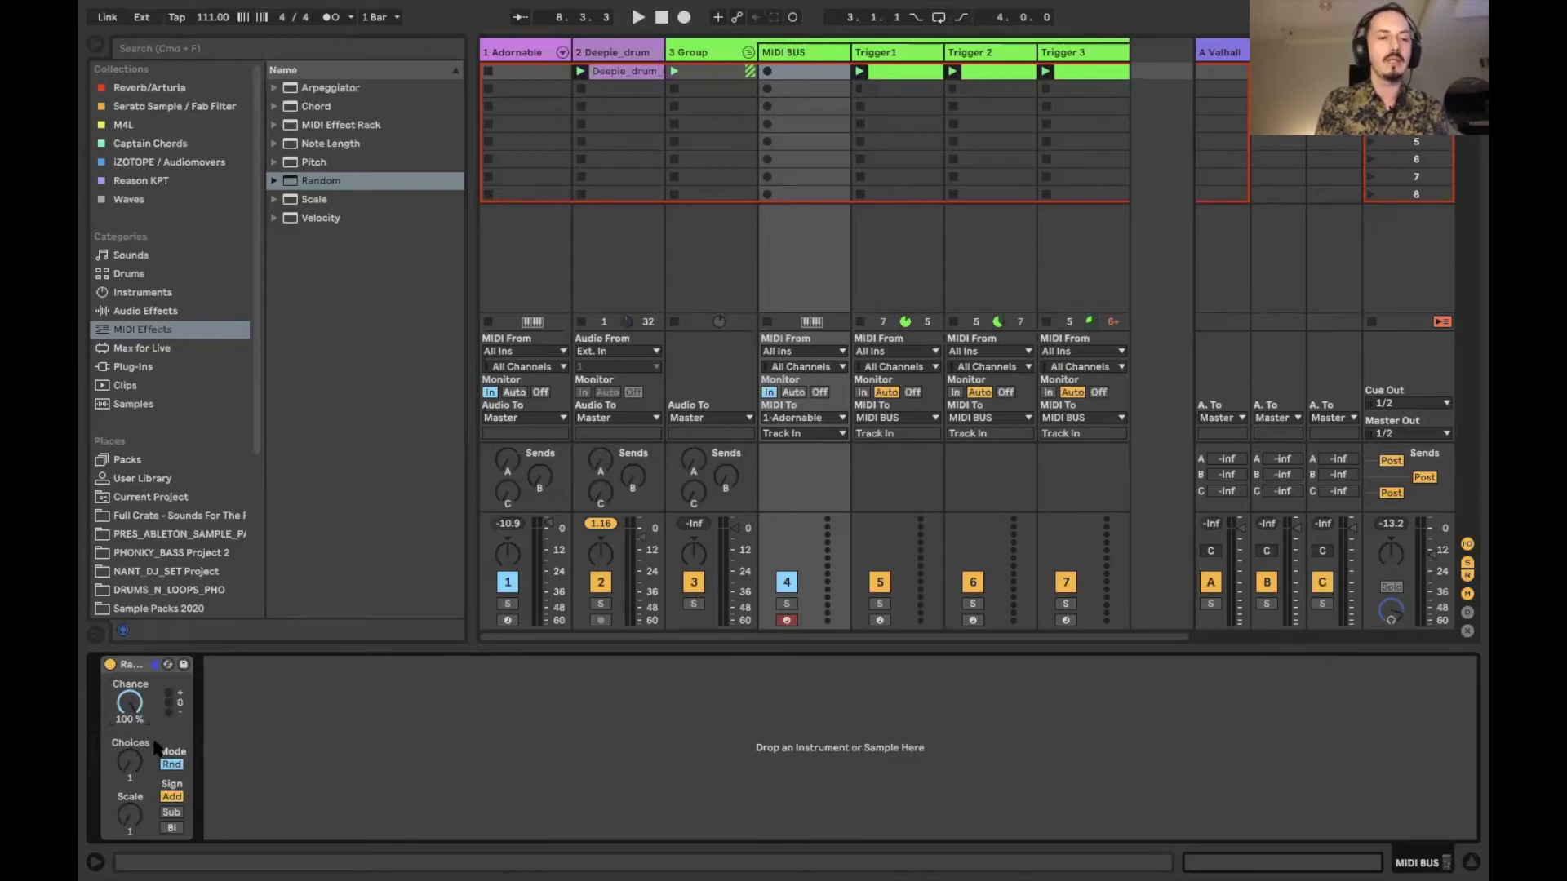
key(space)
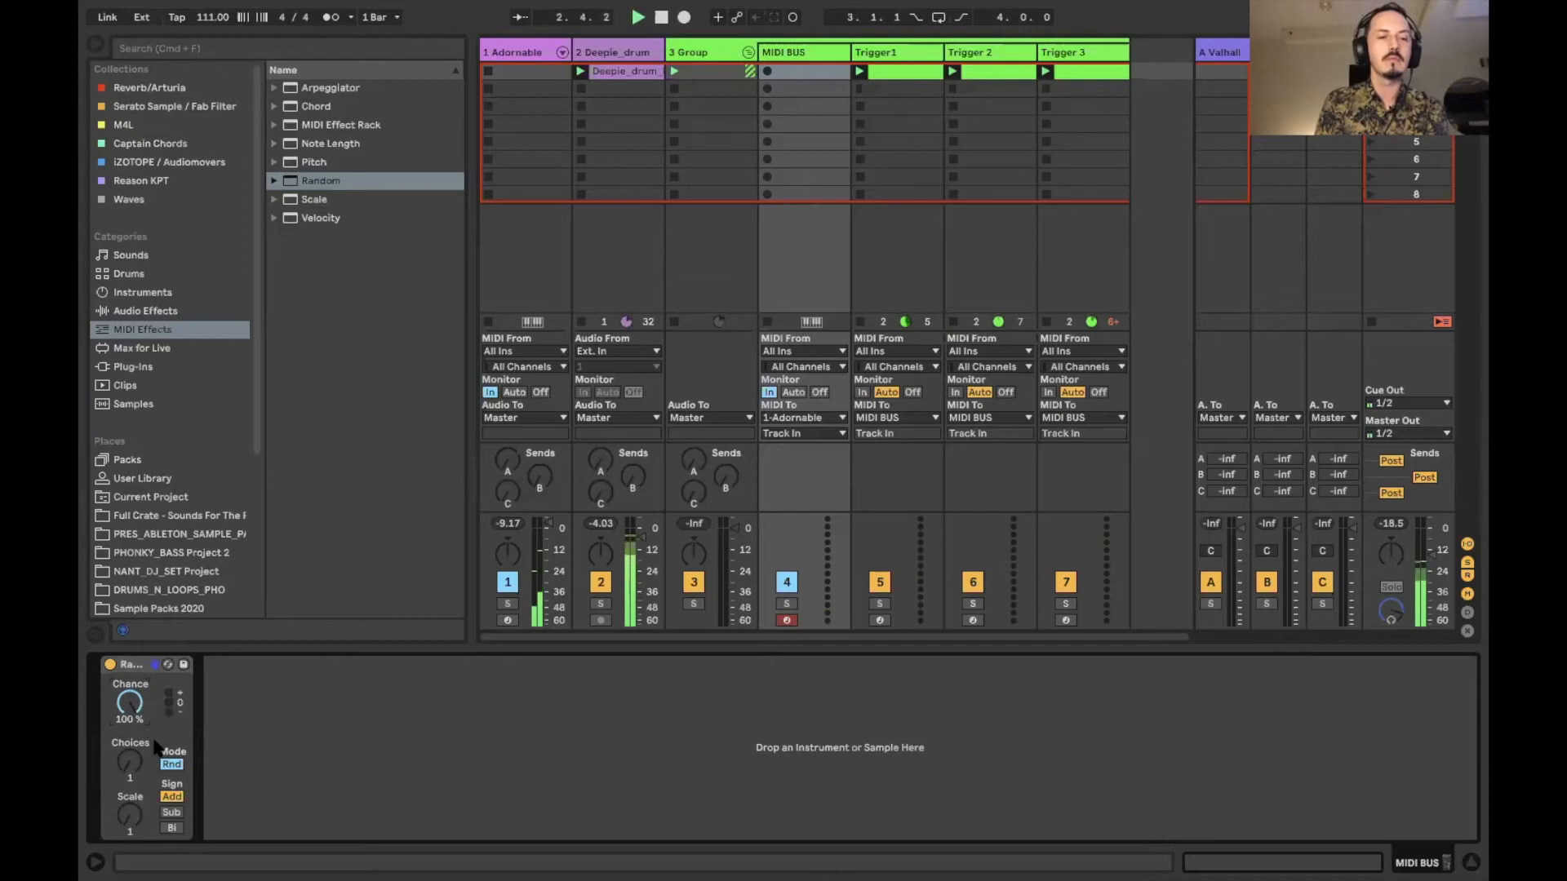
Set the Random device's Chance to 59% and Choices to 12, and play the session to hear the random notes.
drag(136, 728, 129, 743)
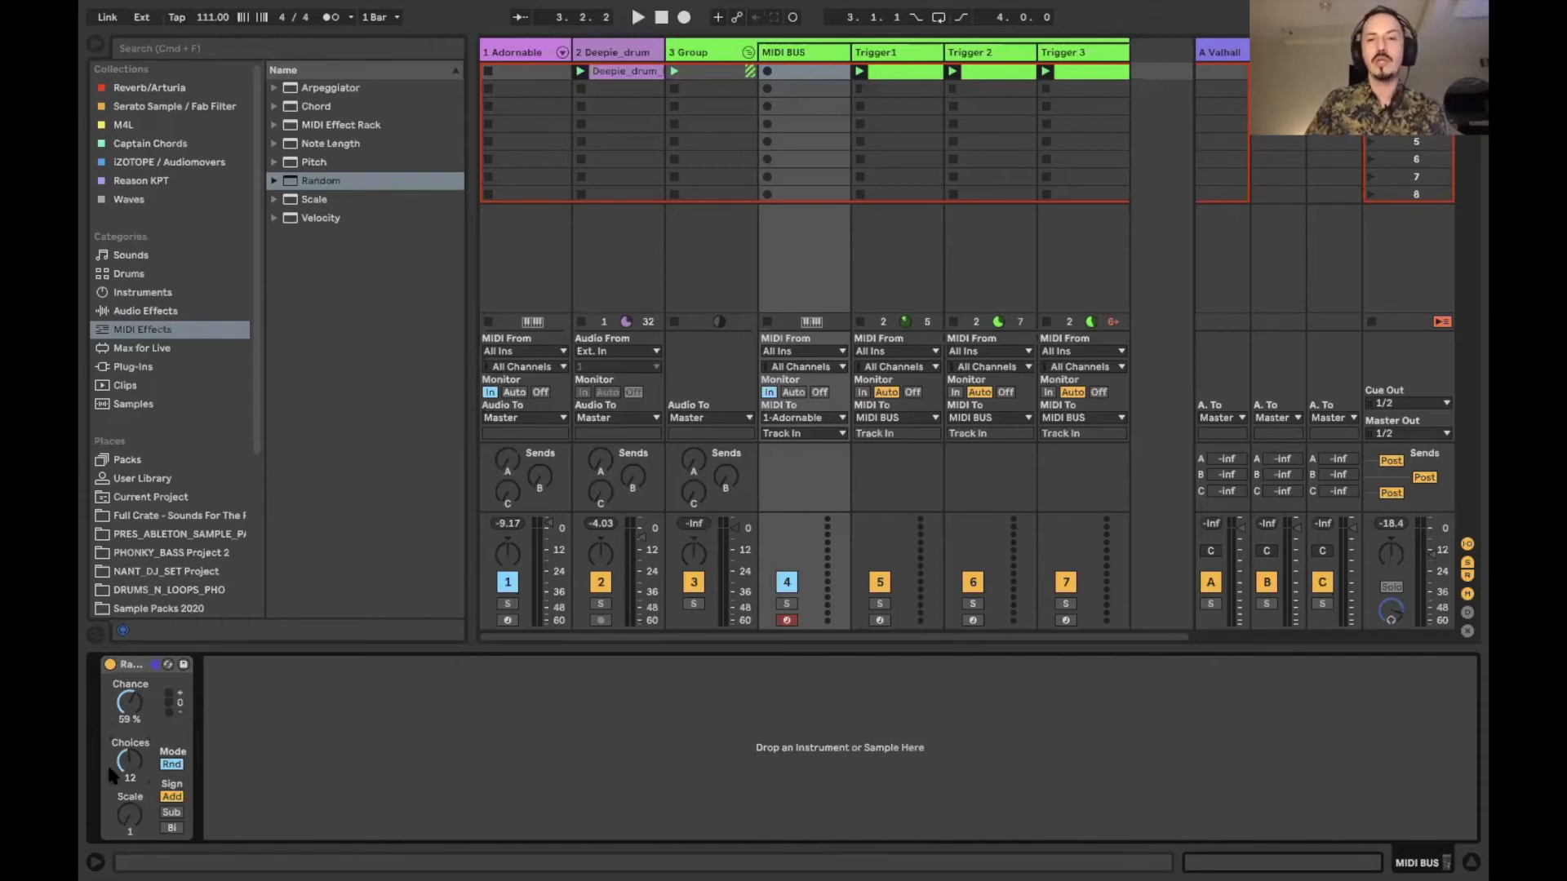
key(space)
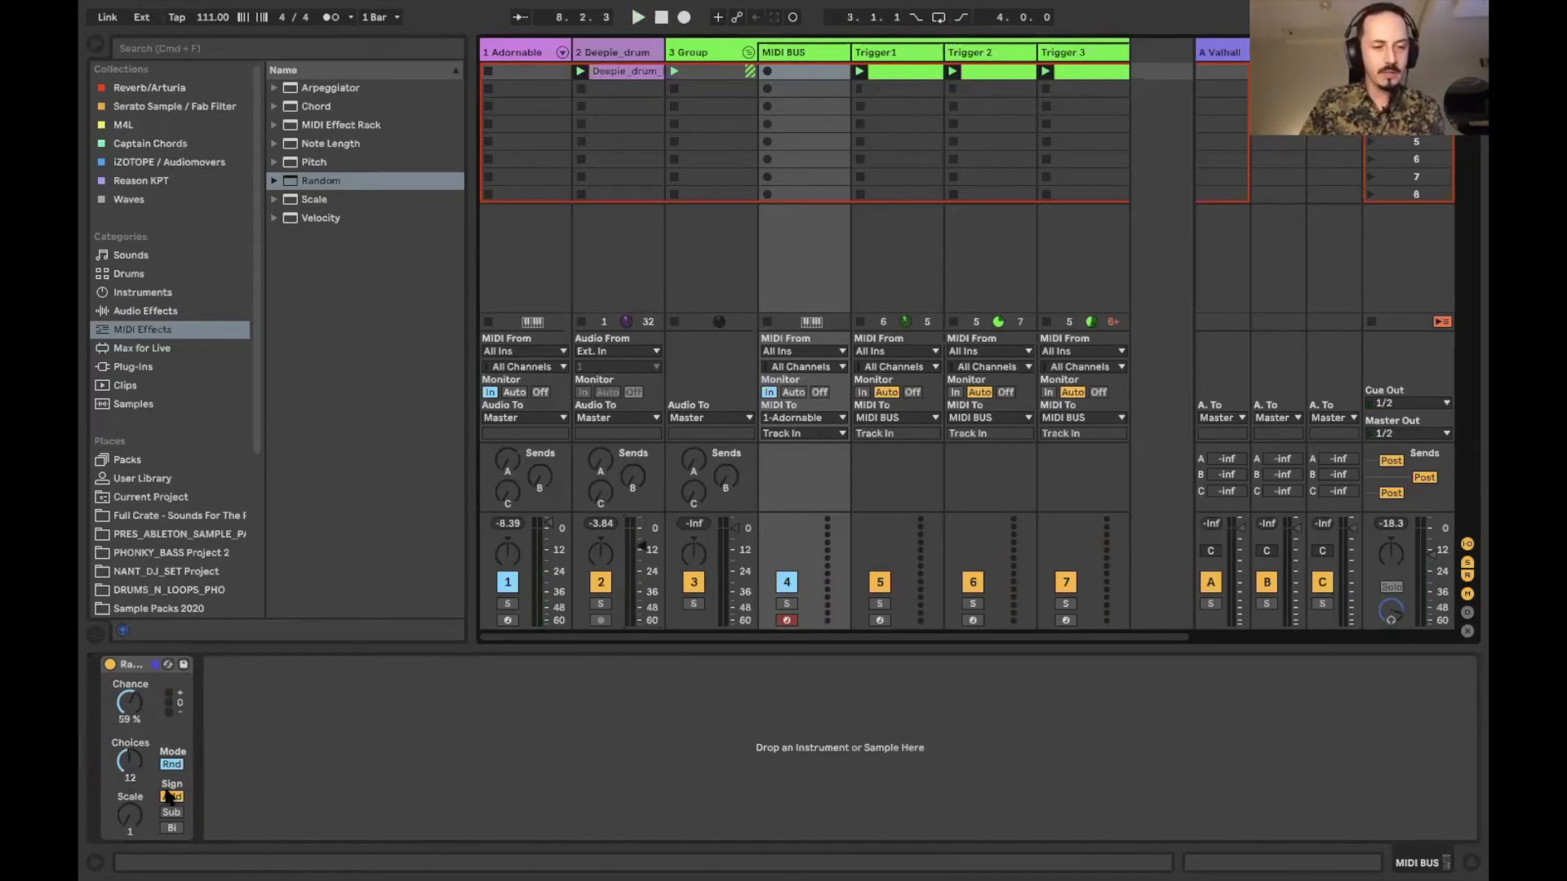
Check the C3 note in the Trigger1 clip and try the Random device's Sub and Bi signs, playing the session with Sub.
double_click(904, 72)
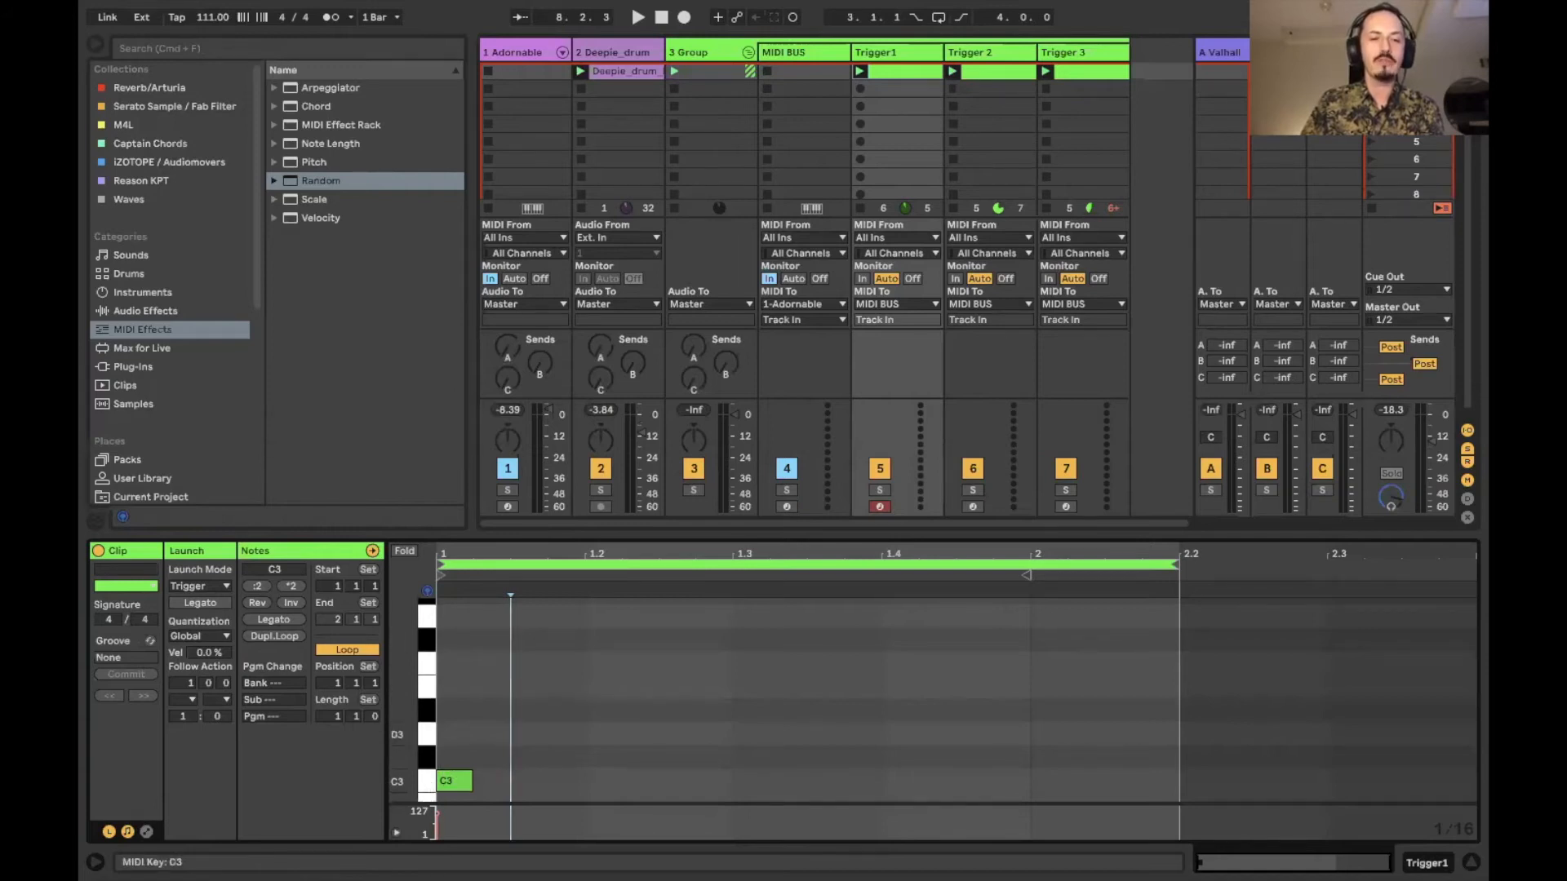
scroll(443, 673, up, 1)
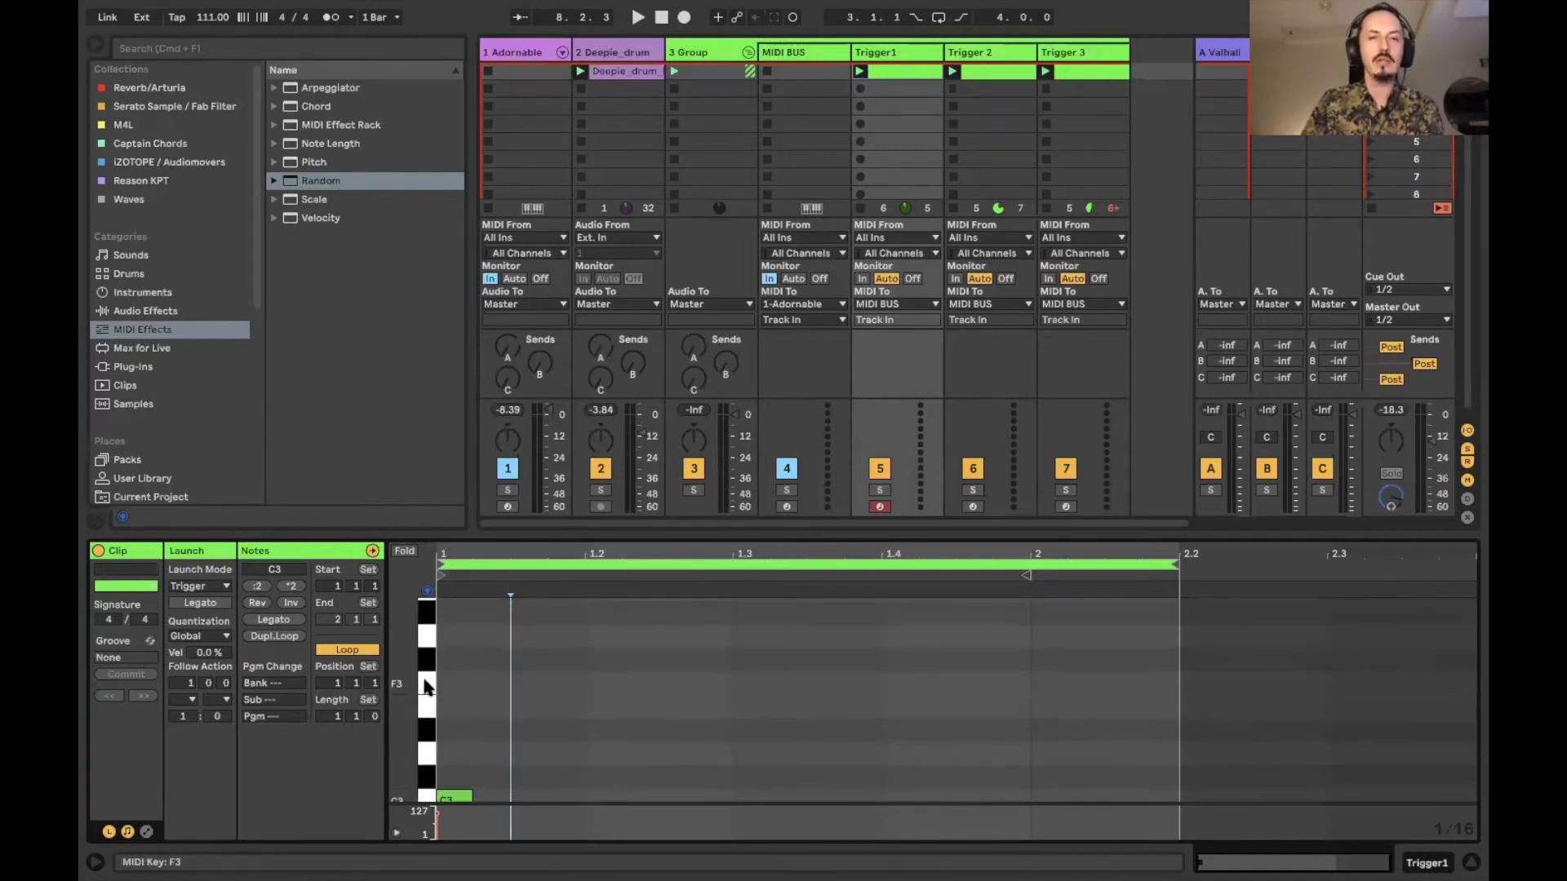
click(789, 54)
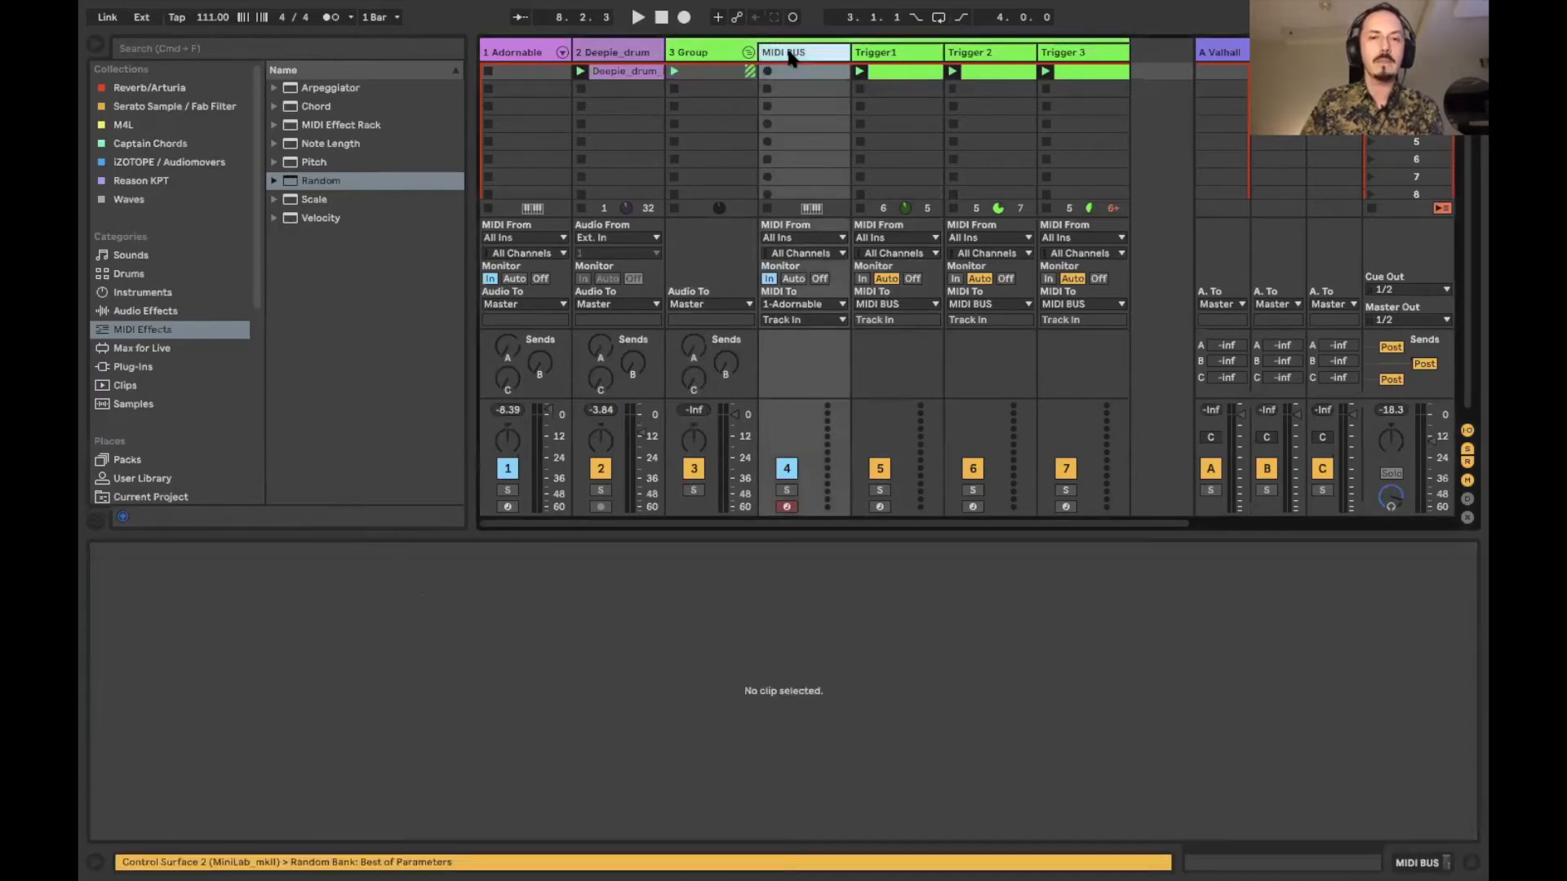
click(788, 54)
click(171, 813)
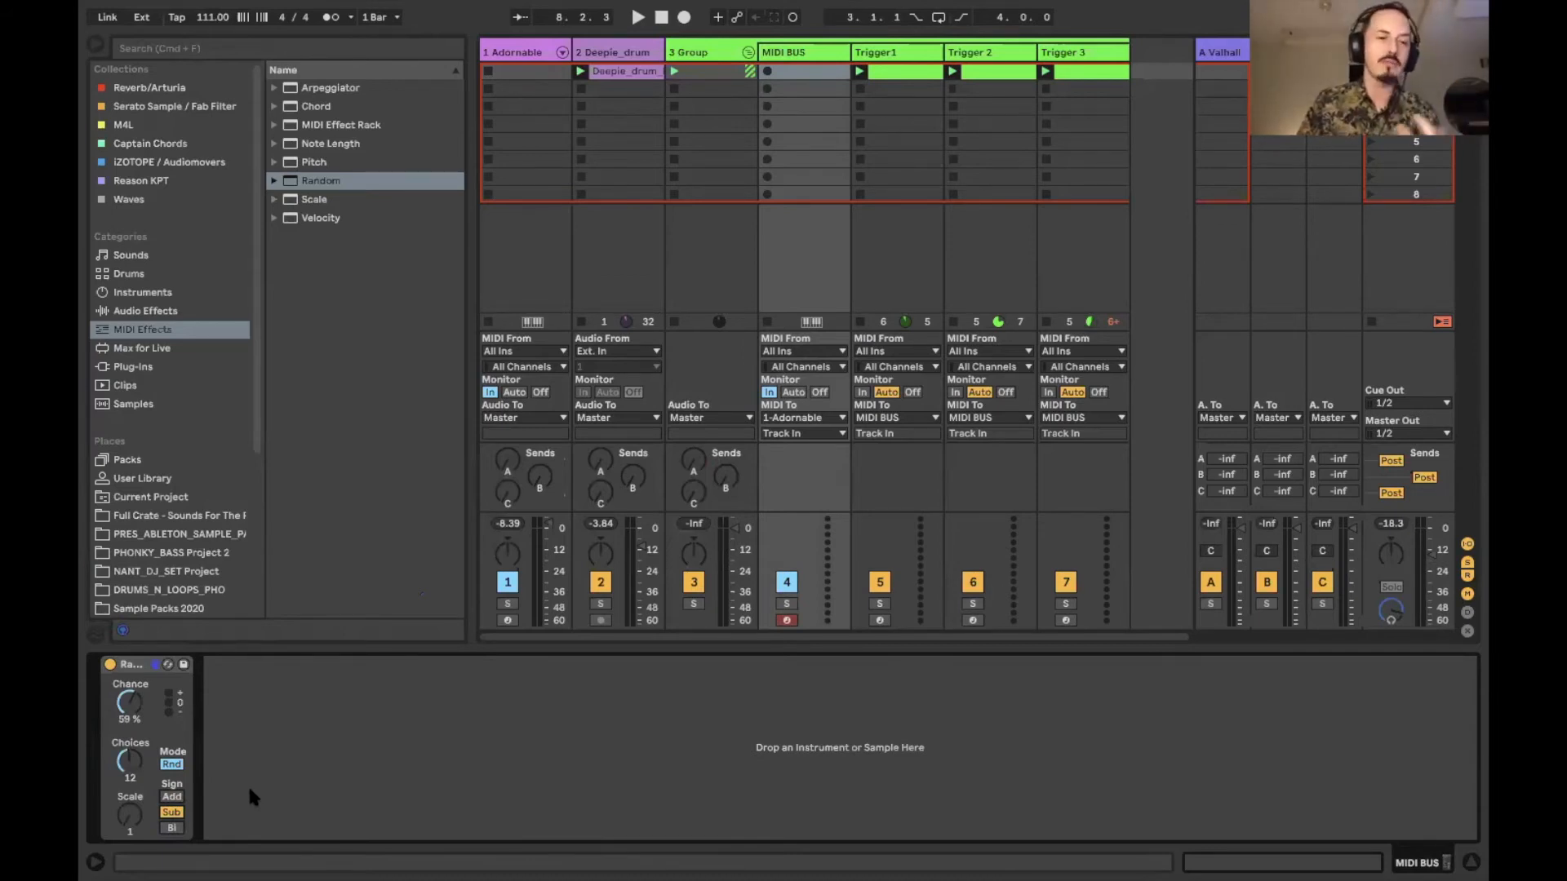
key(space)
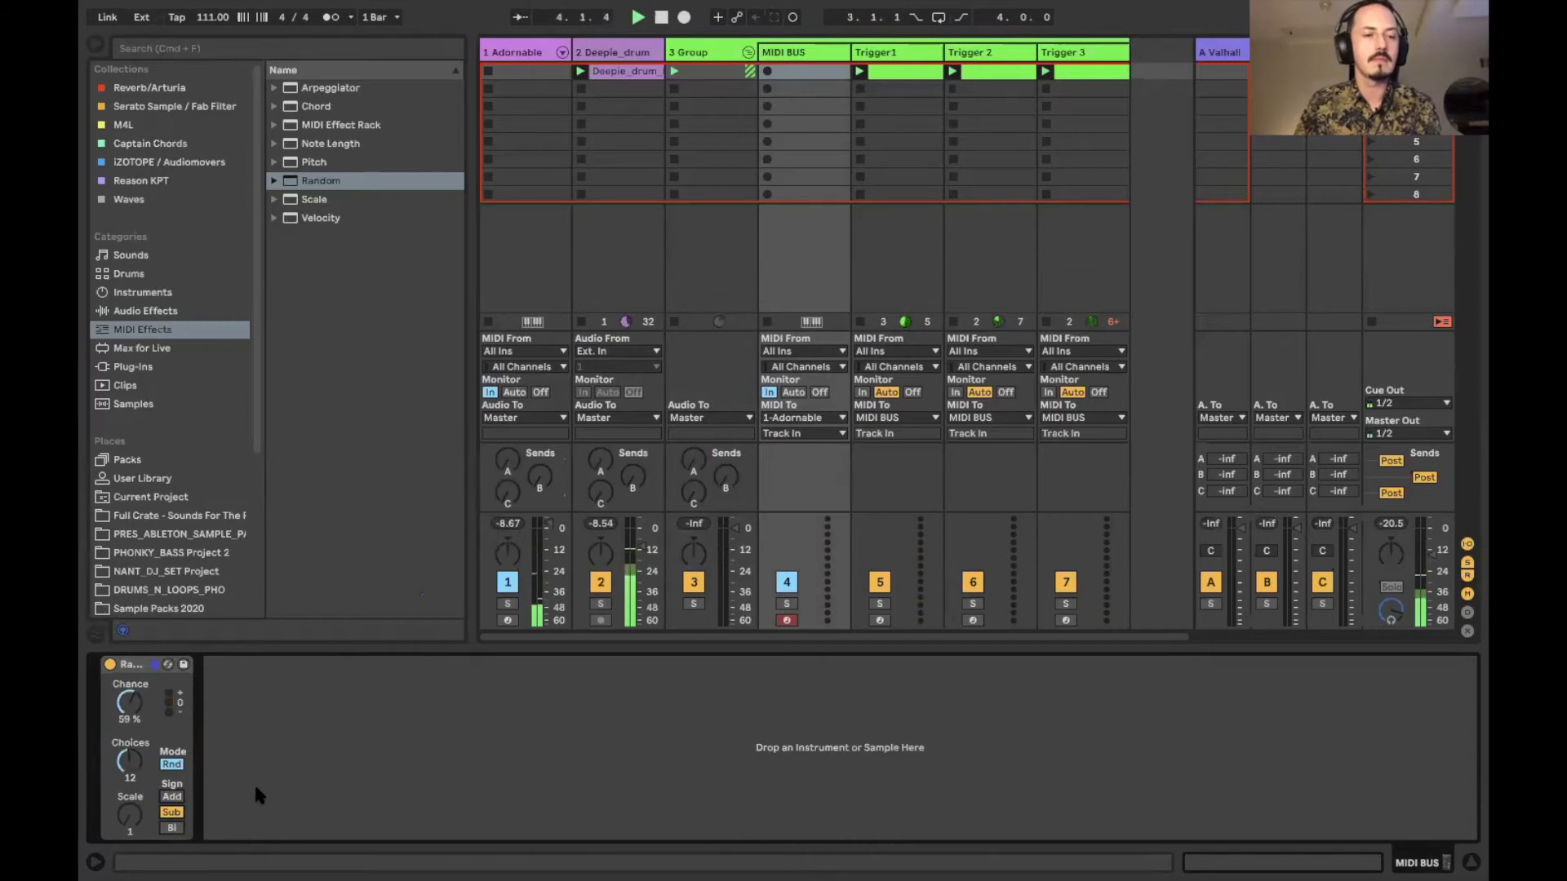
click(172, 796)
click(171, 828)
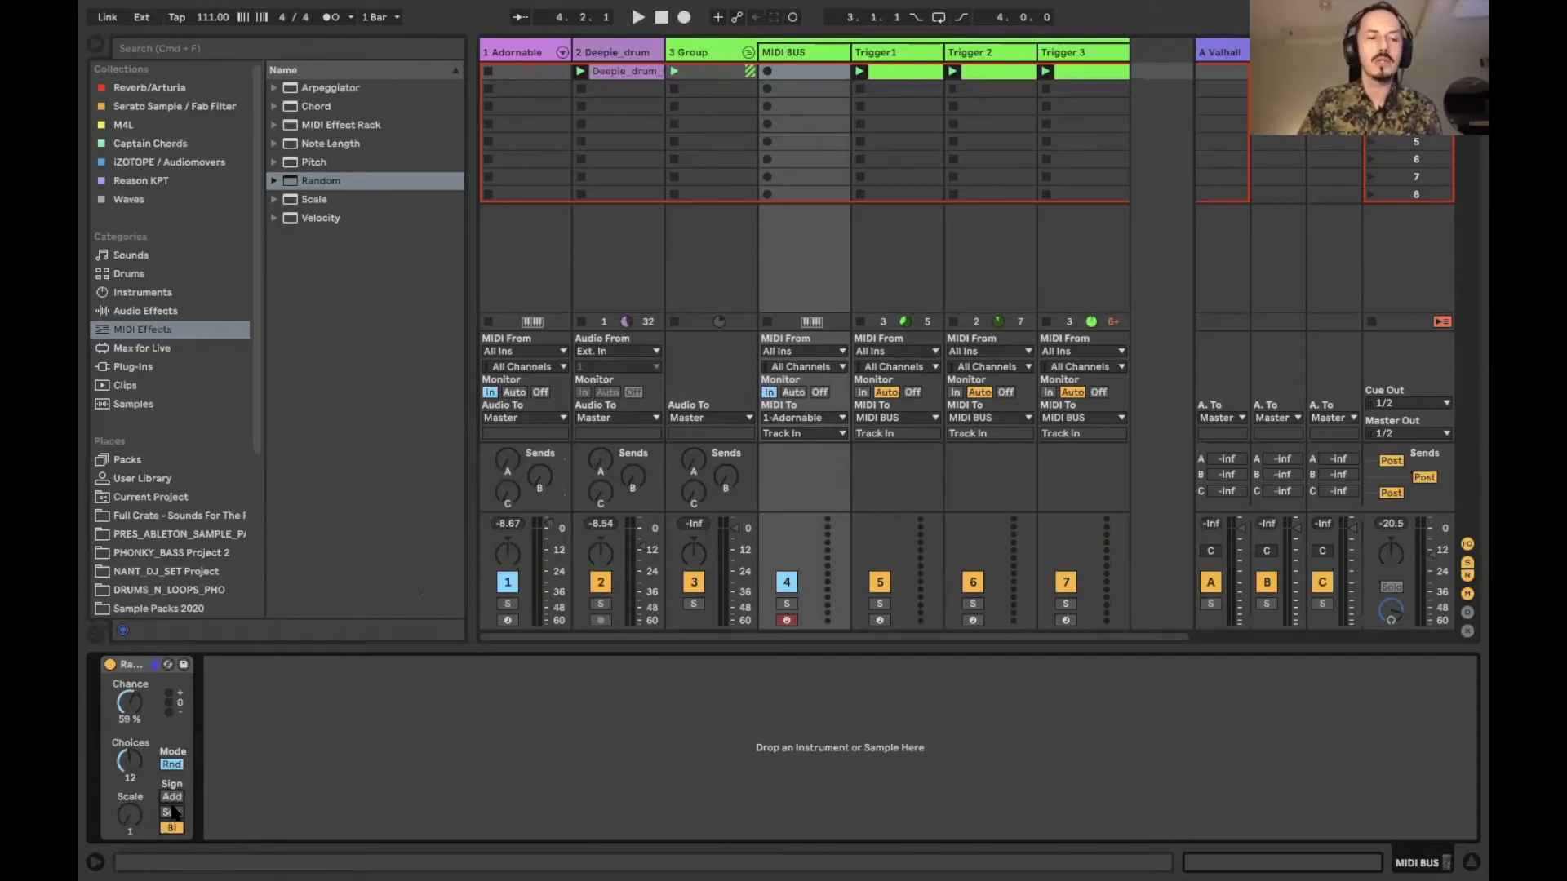
Set the Random device's sign to Add and its Chance to 74%, and play the session.
click(171, 797)
drag(121, 705, 121, 704)
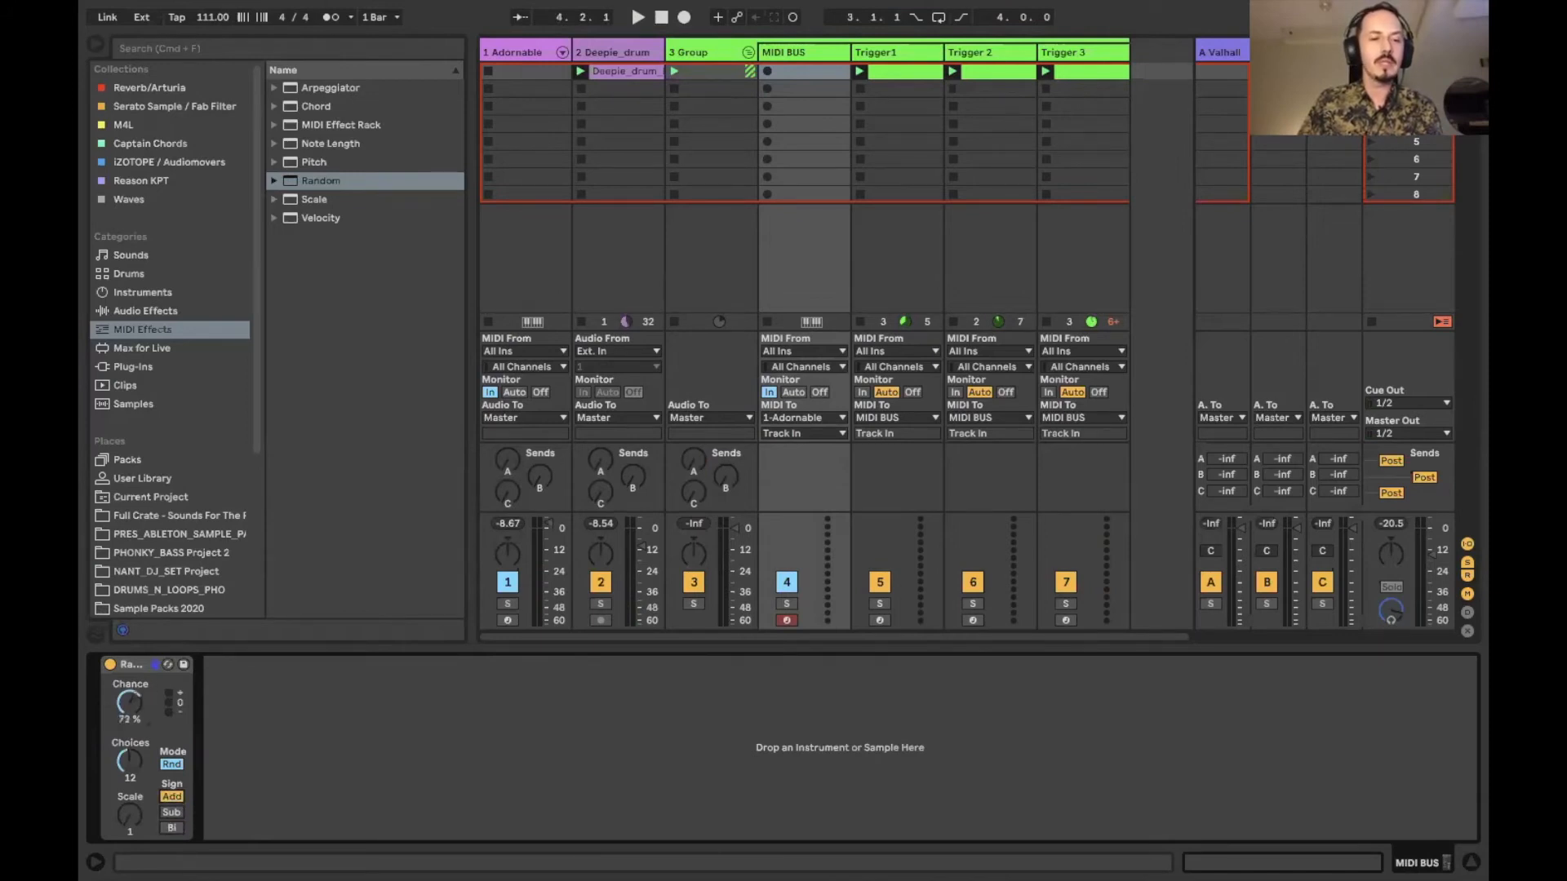
key(space)
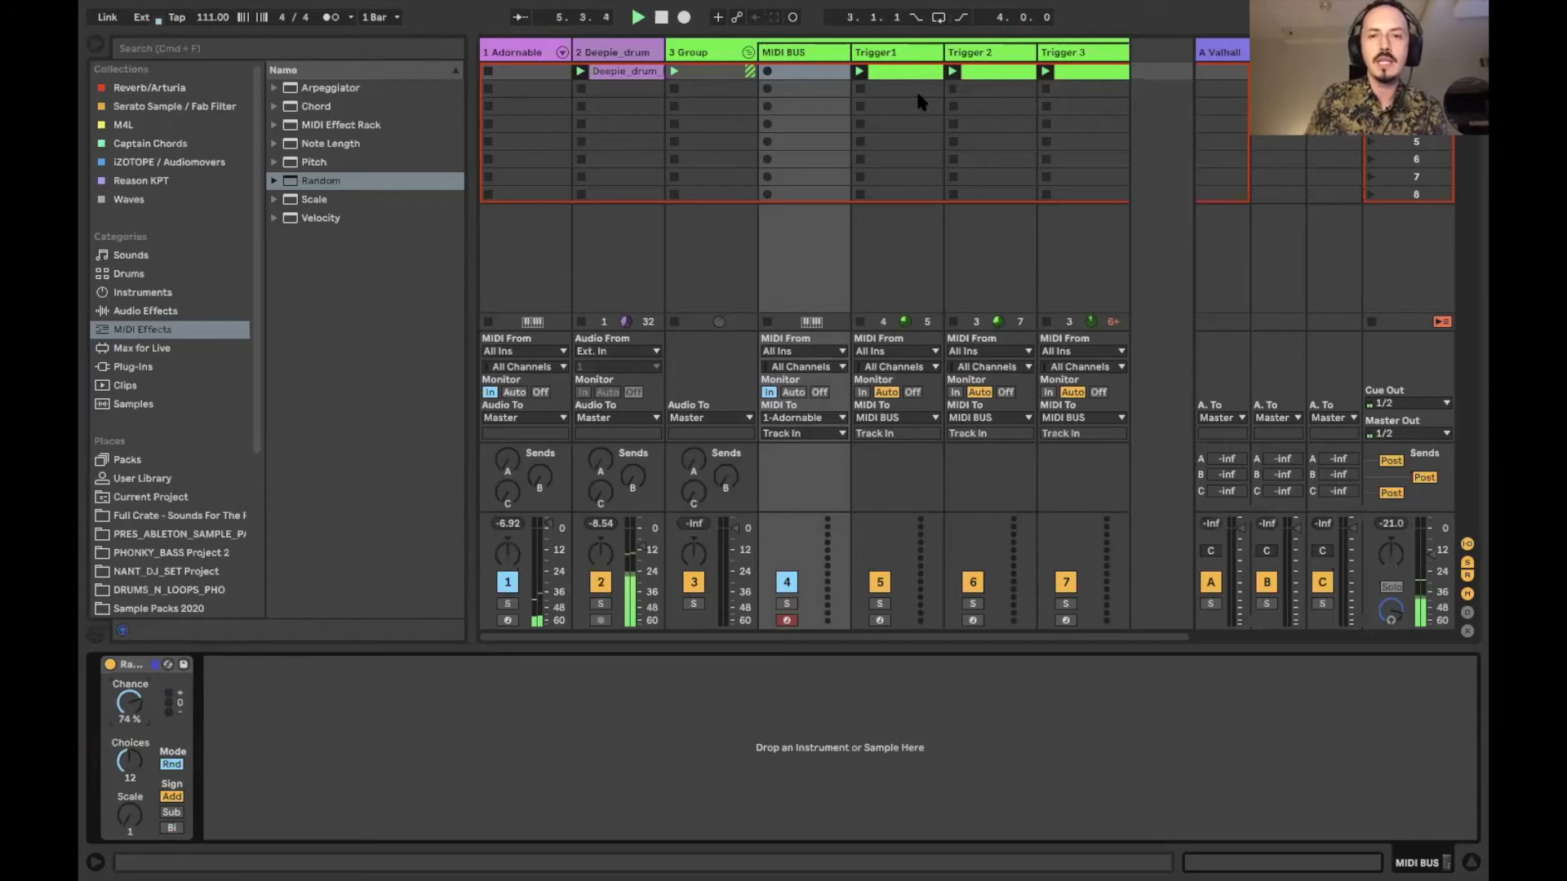
Add the Scale MIDI effect after the Random device on the MIDI BUS track.
click(896, 73)
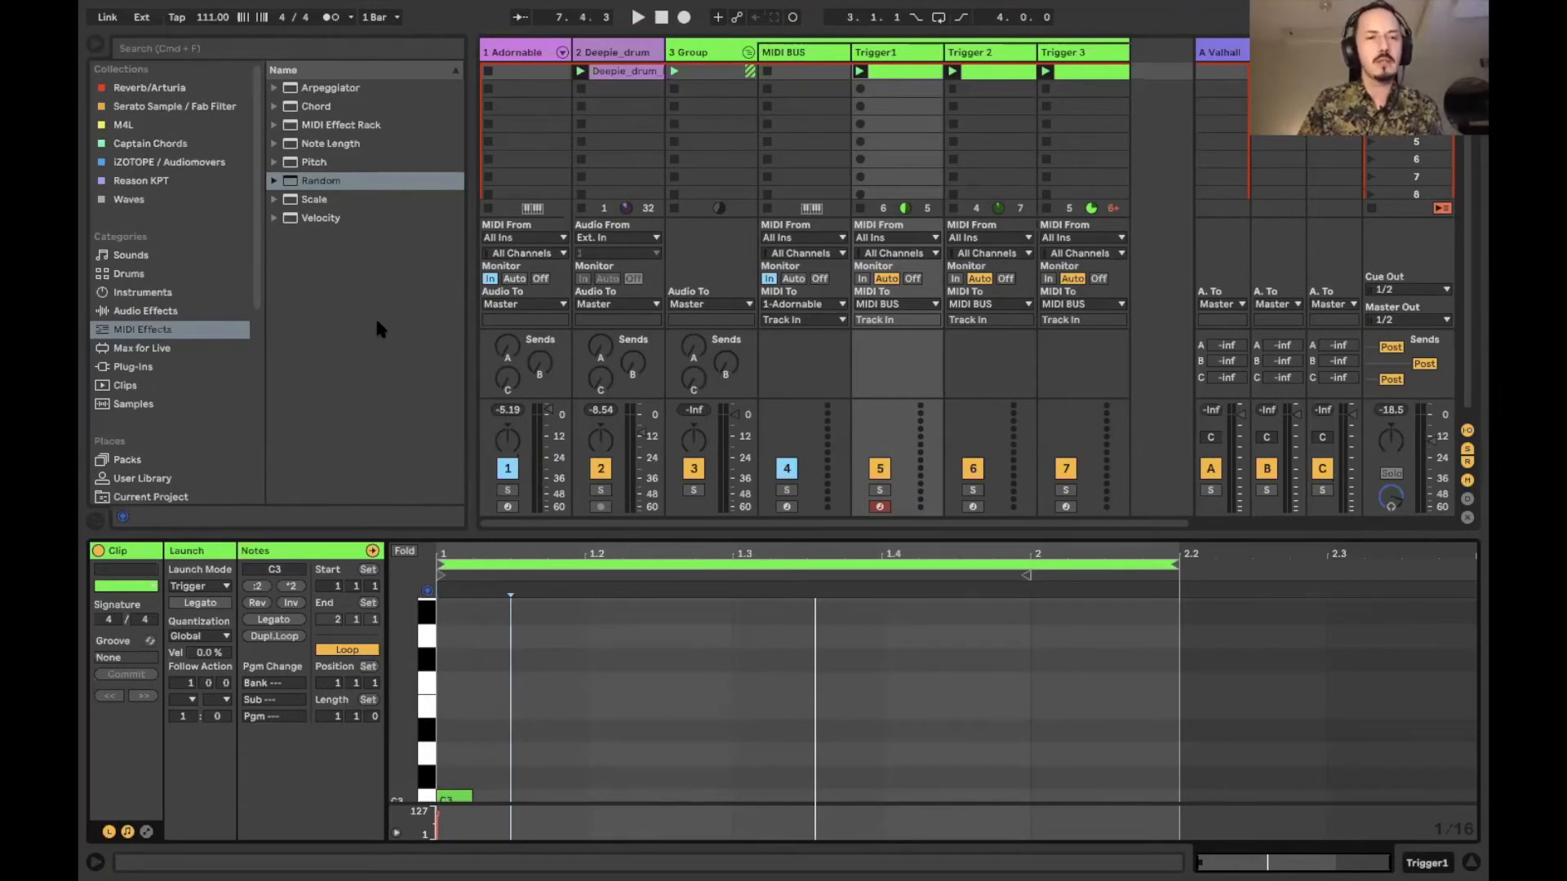
click(322, 201)
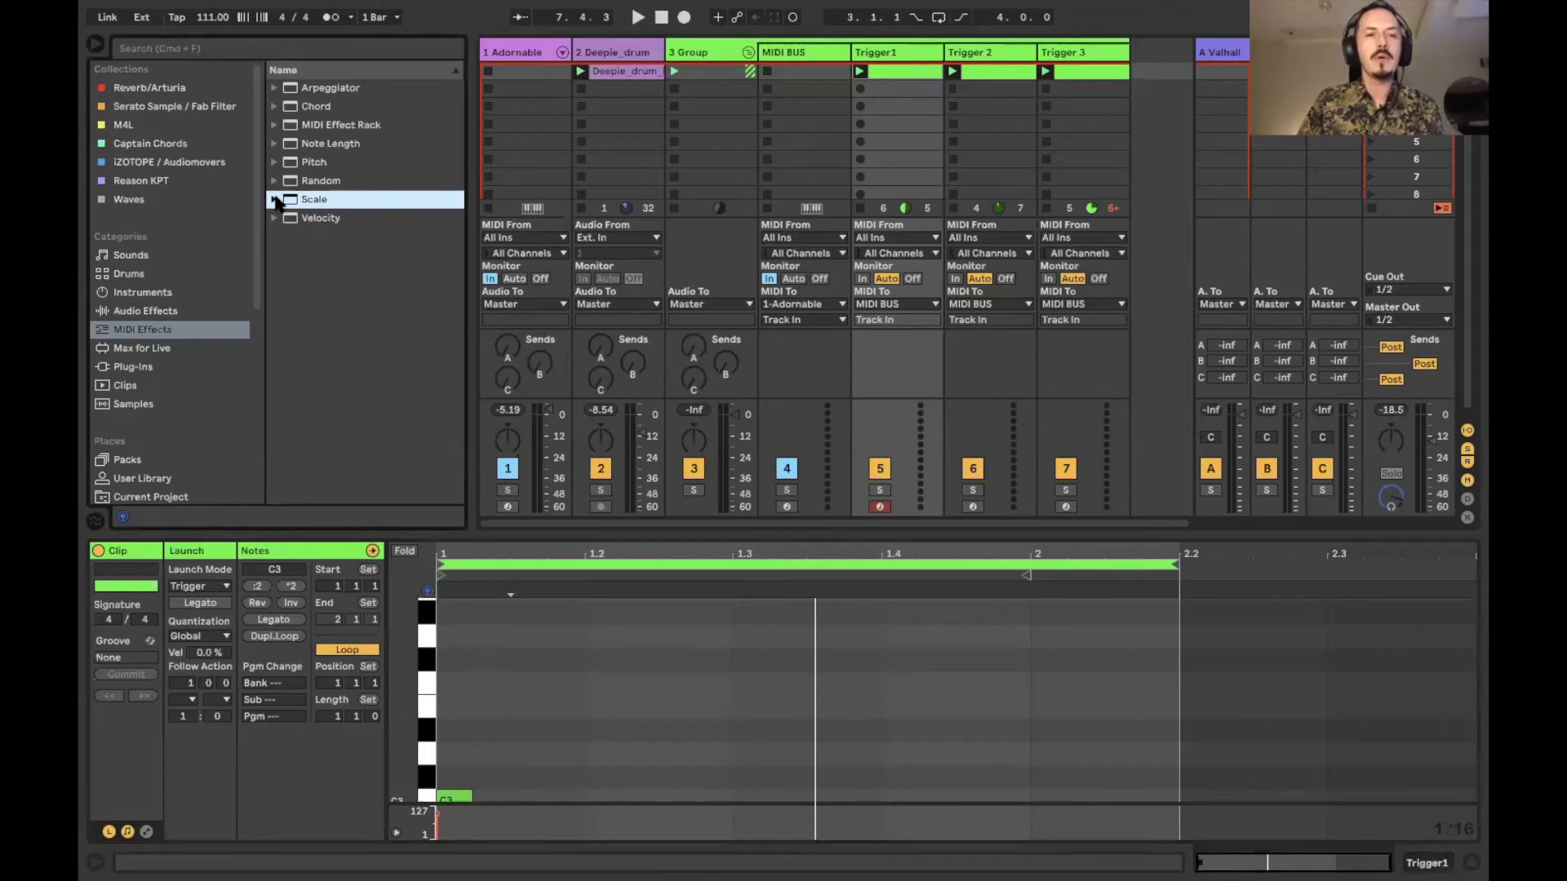
drag(280, 196, 806, 54)
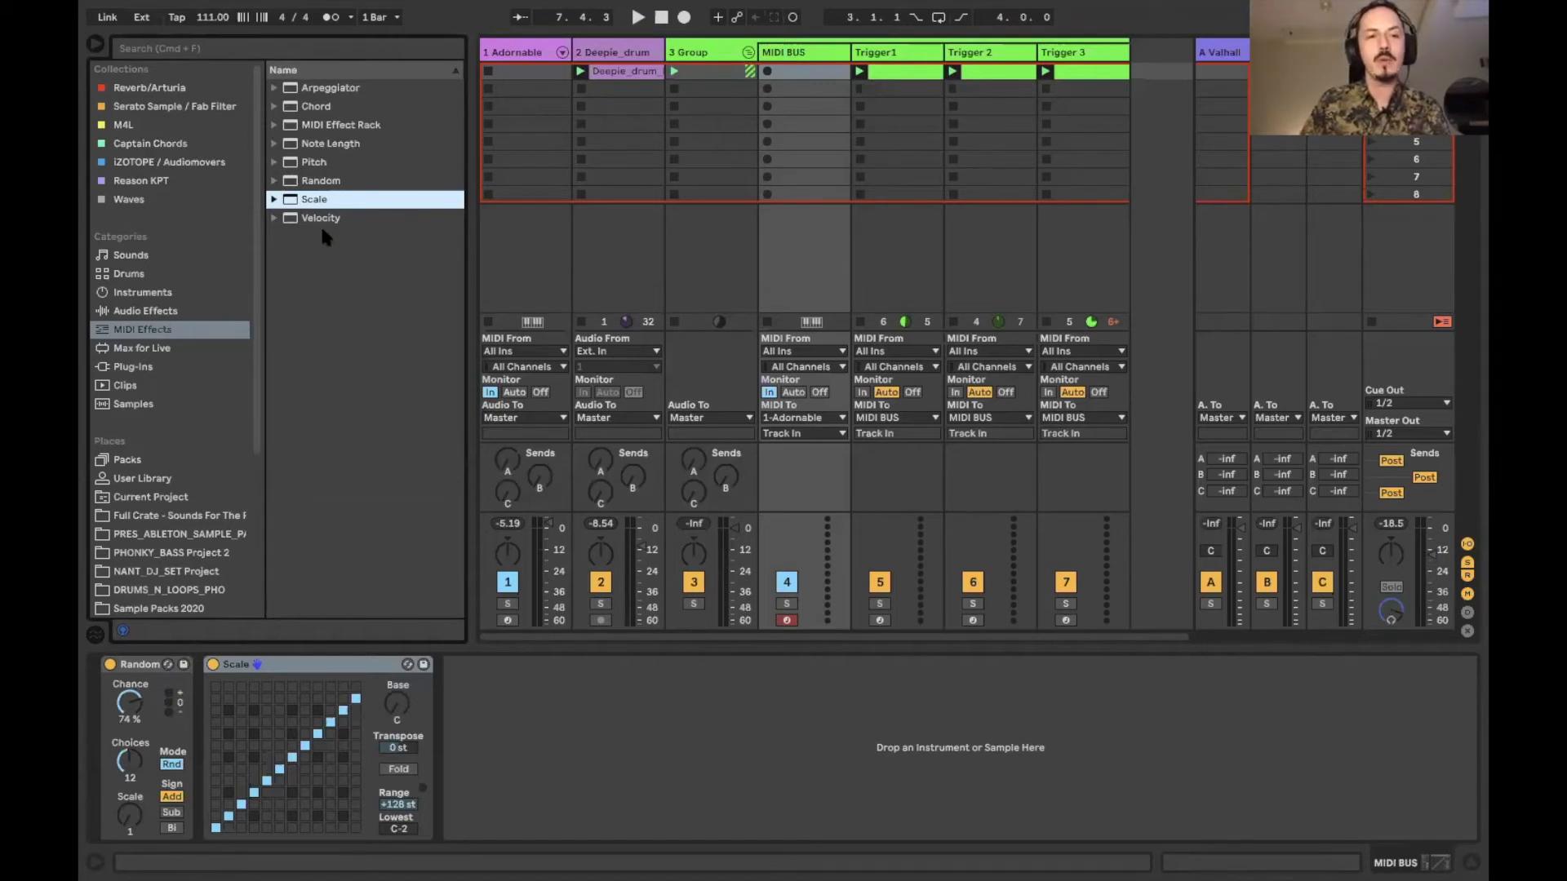
Replace the default Scale device on MIDI BUS with the C Minor preset and play the session to hear the constrained notes.
click(274, 200)
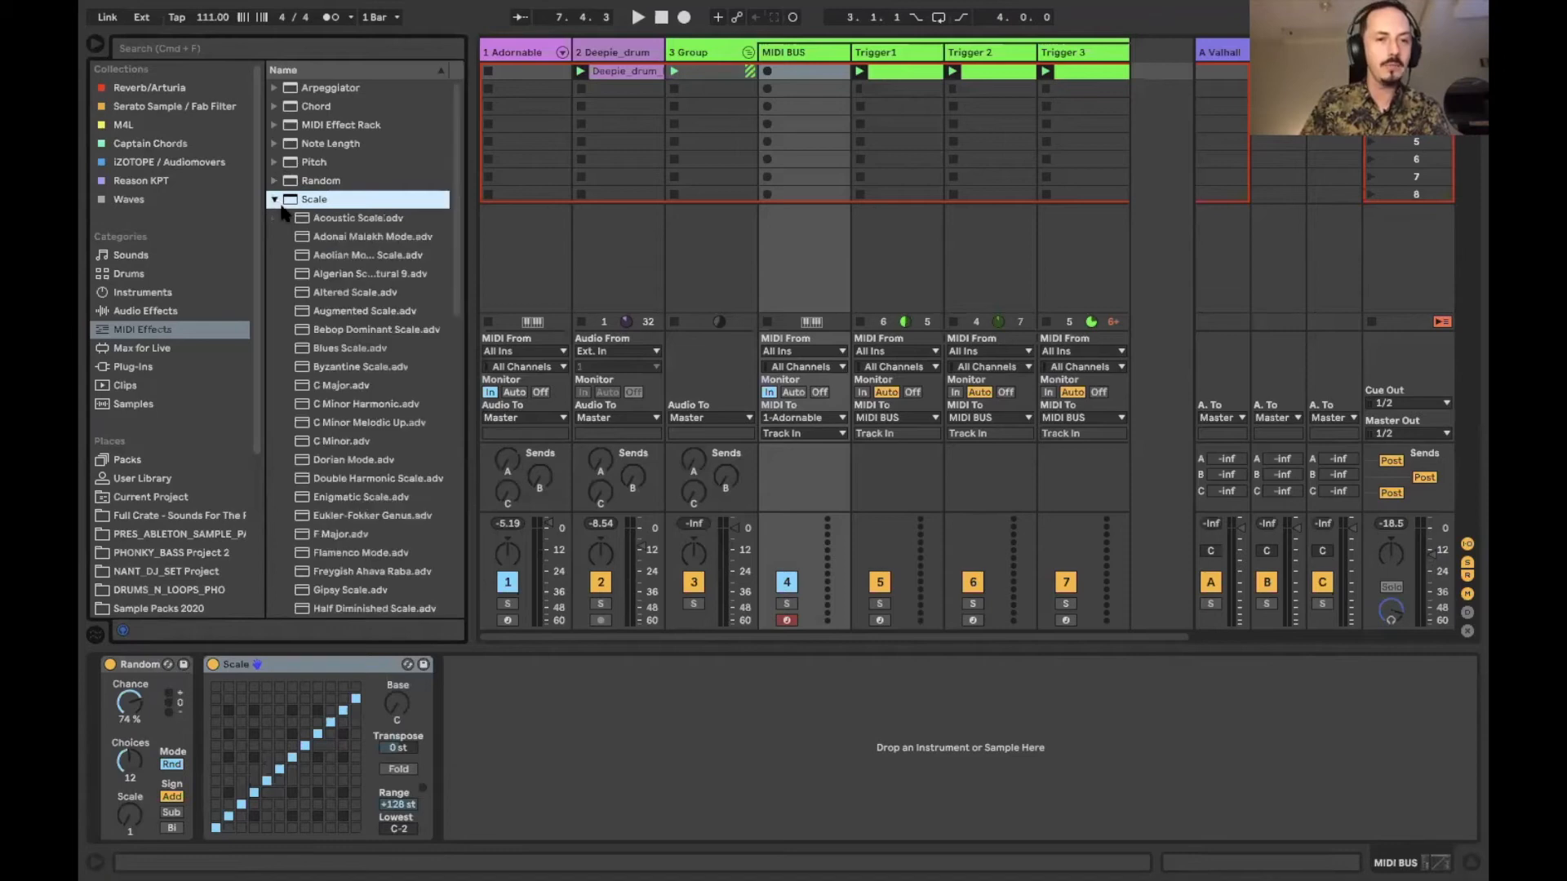
scroll(310, 377, down, 3)
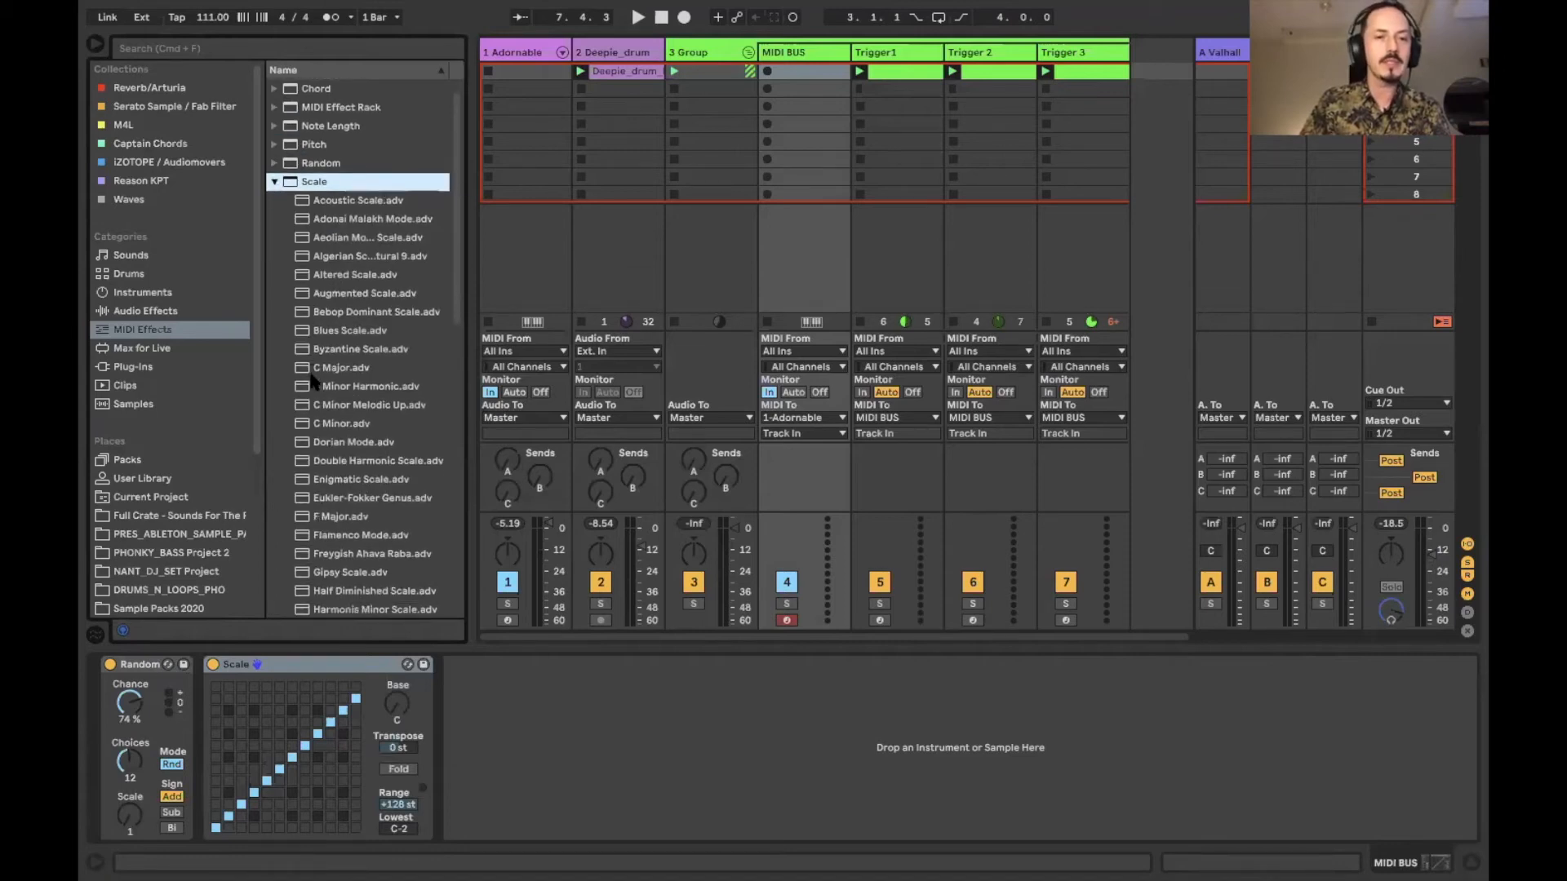
click(331, 373)
drag(331, 373, 272, 713)
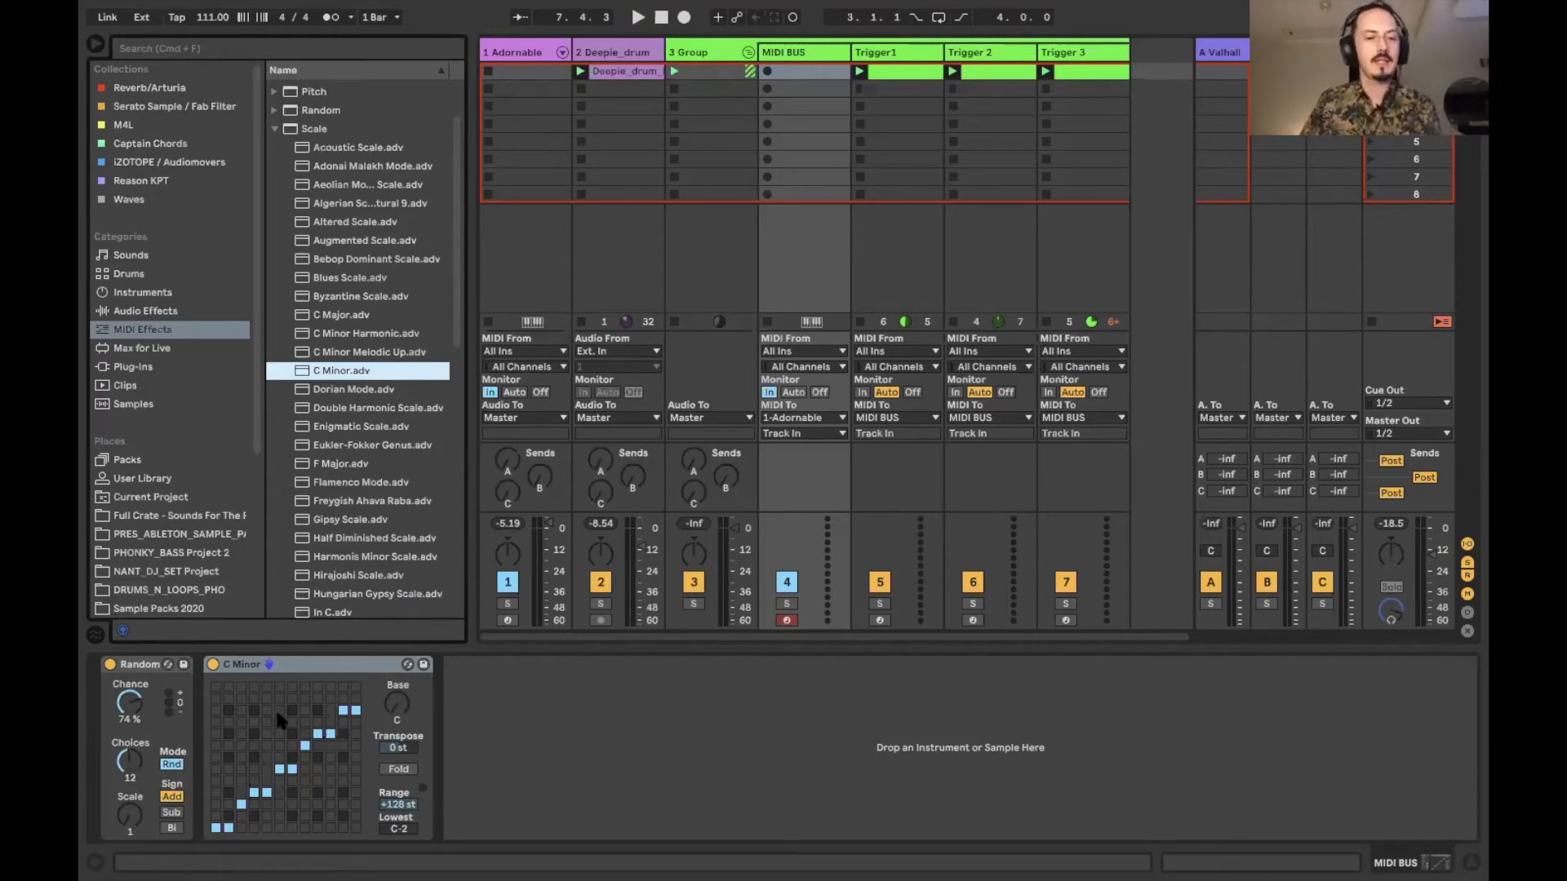
key(space)
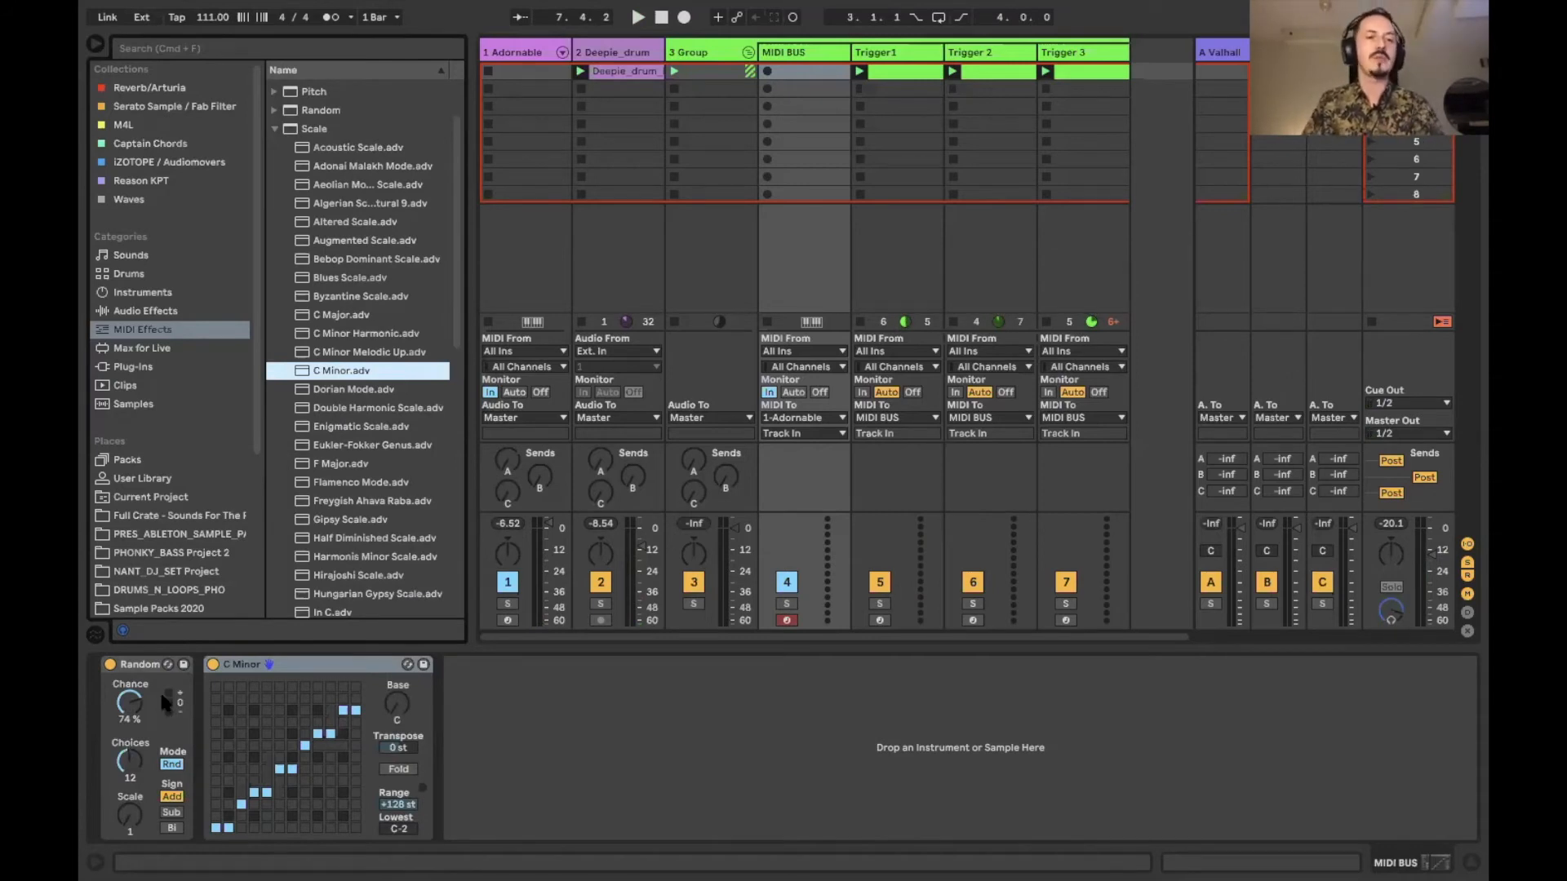
Set the Base of the C Minor scale device on MIDI BUS to F and play the session.
click(392, 707)
drag(393, 707, 392, 700)
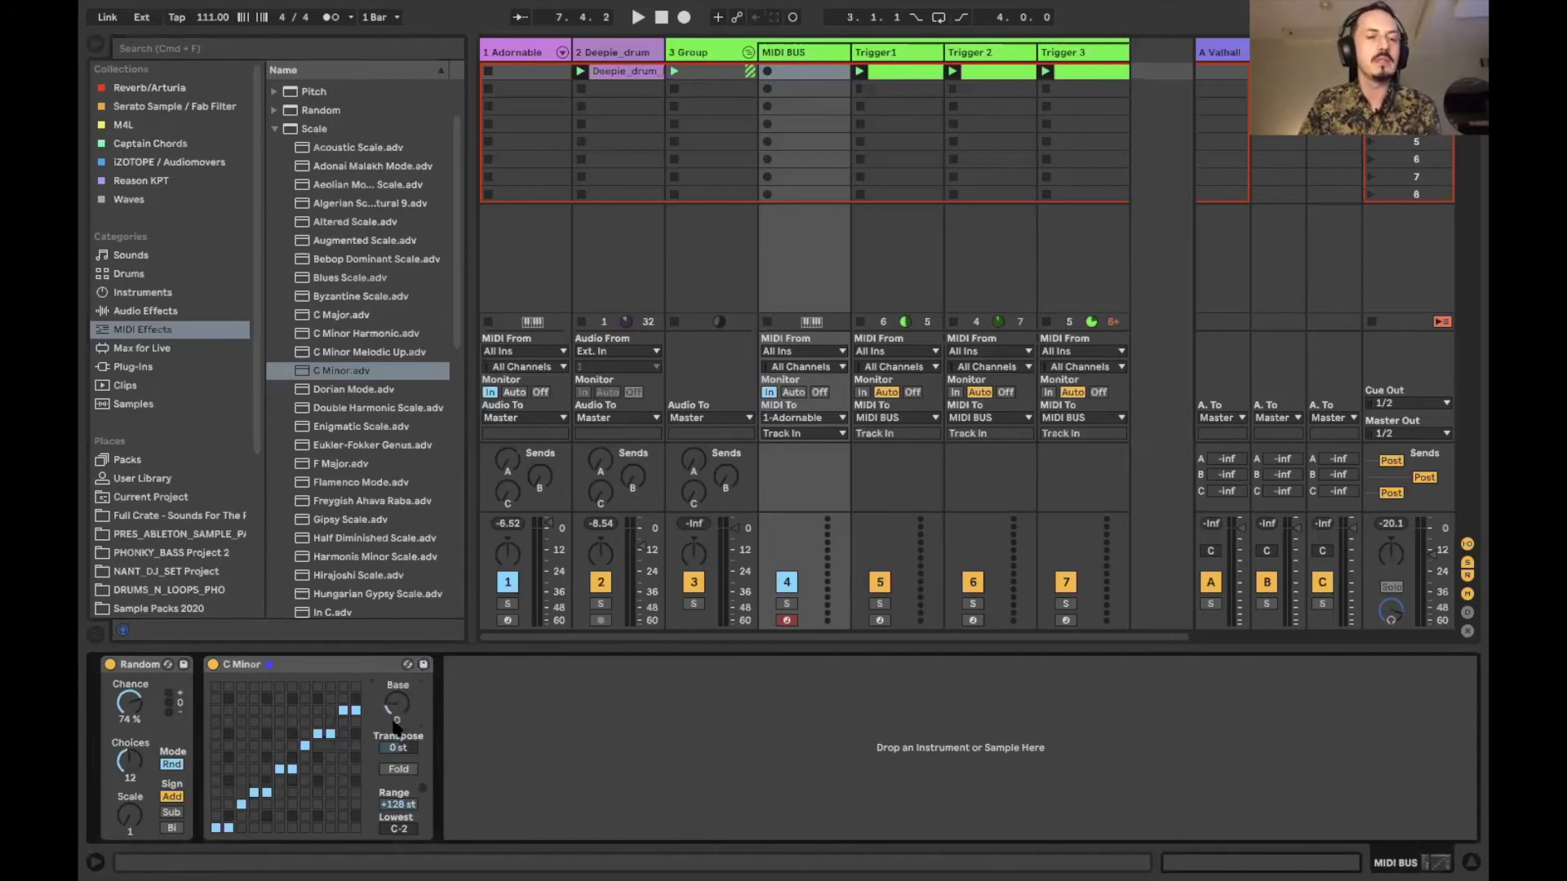
drag(393, 700, 392, 701)
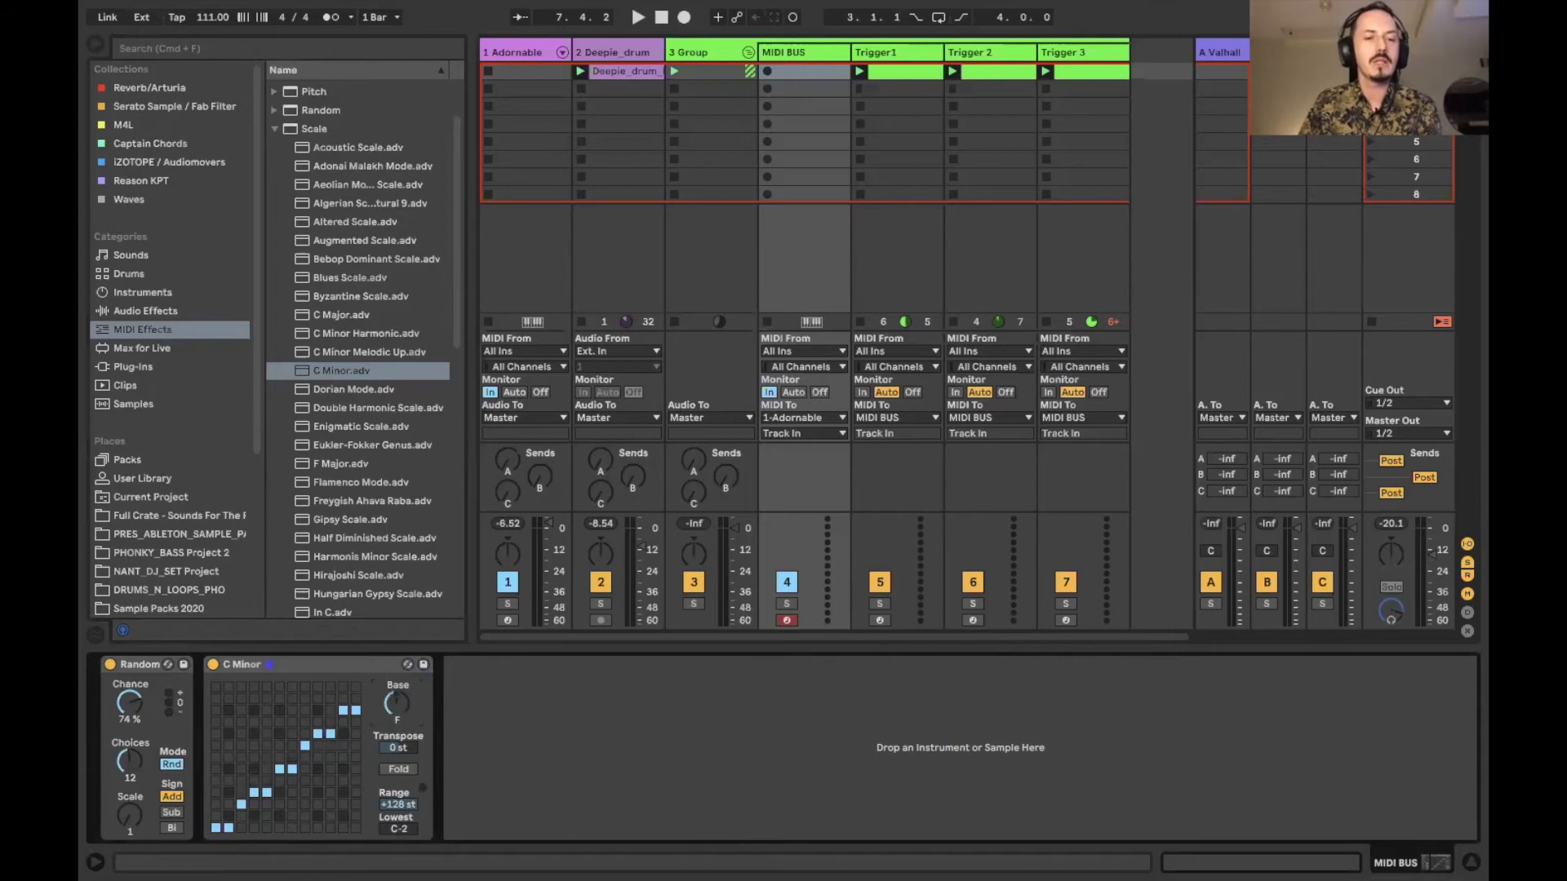
key(space)
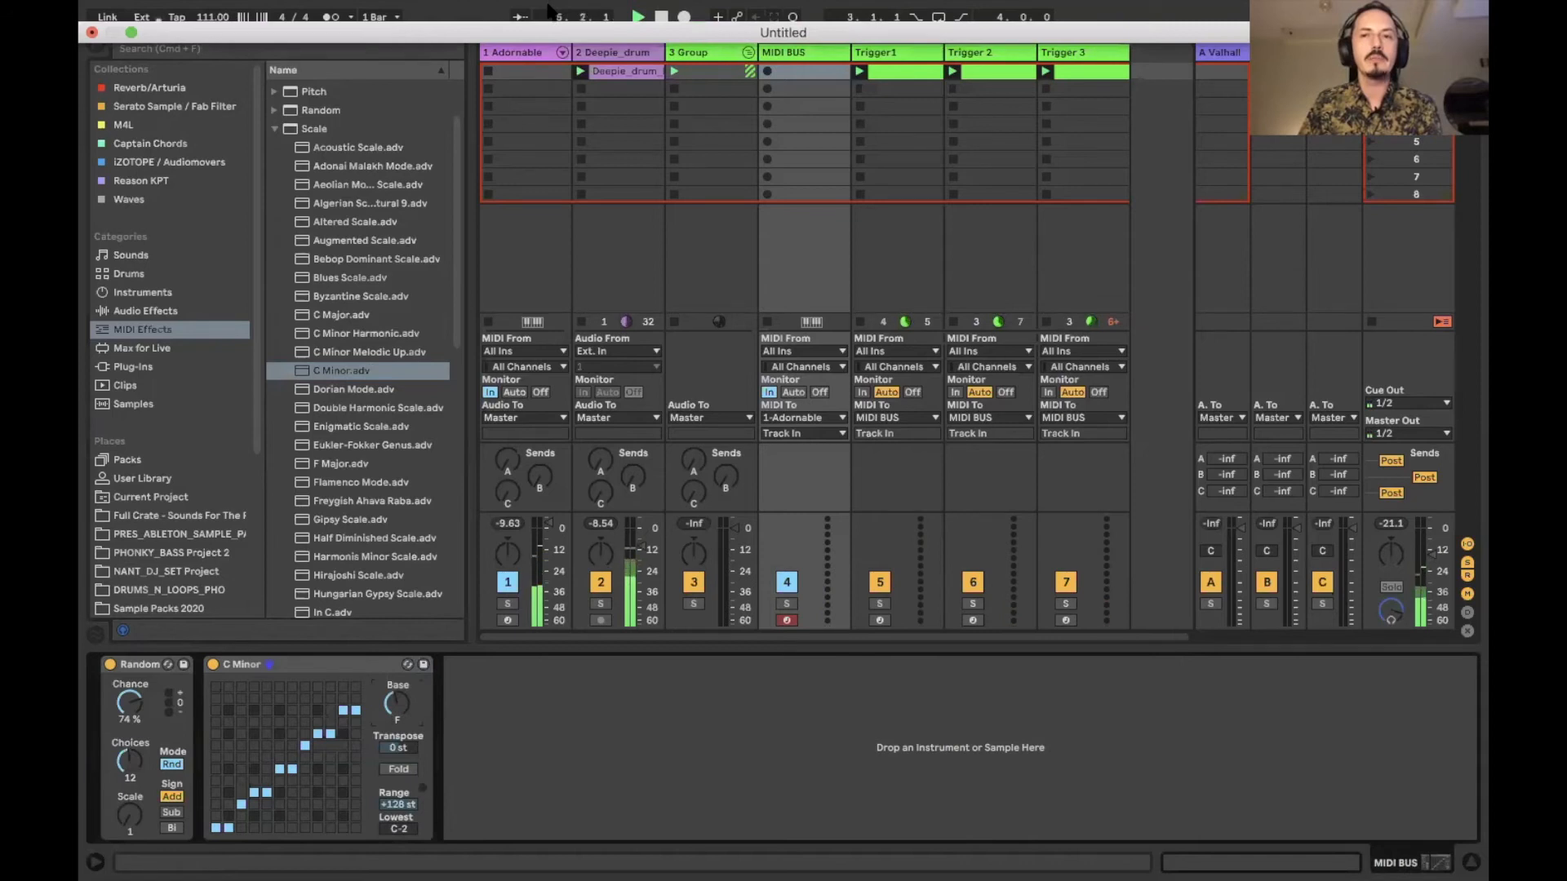
click(331, 732)
click(316, 732)
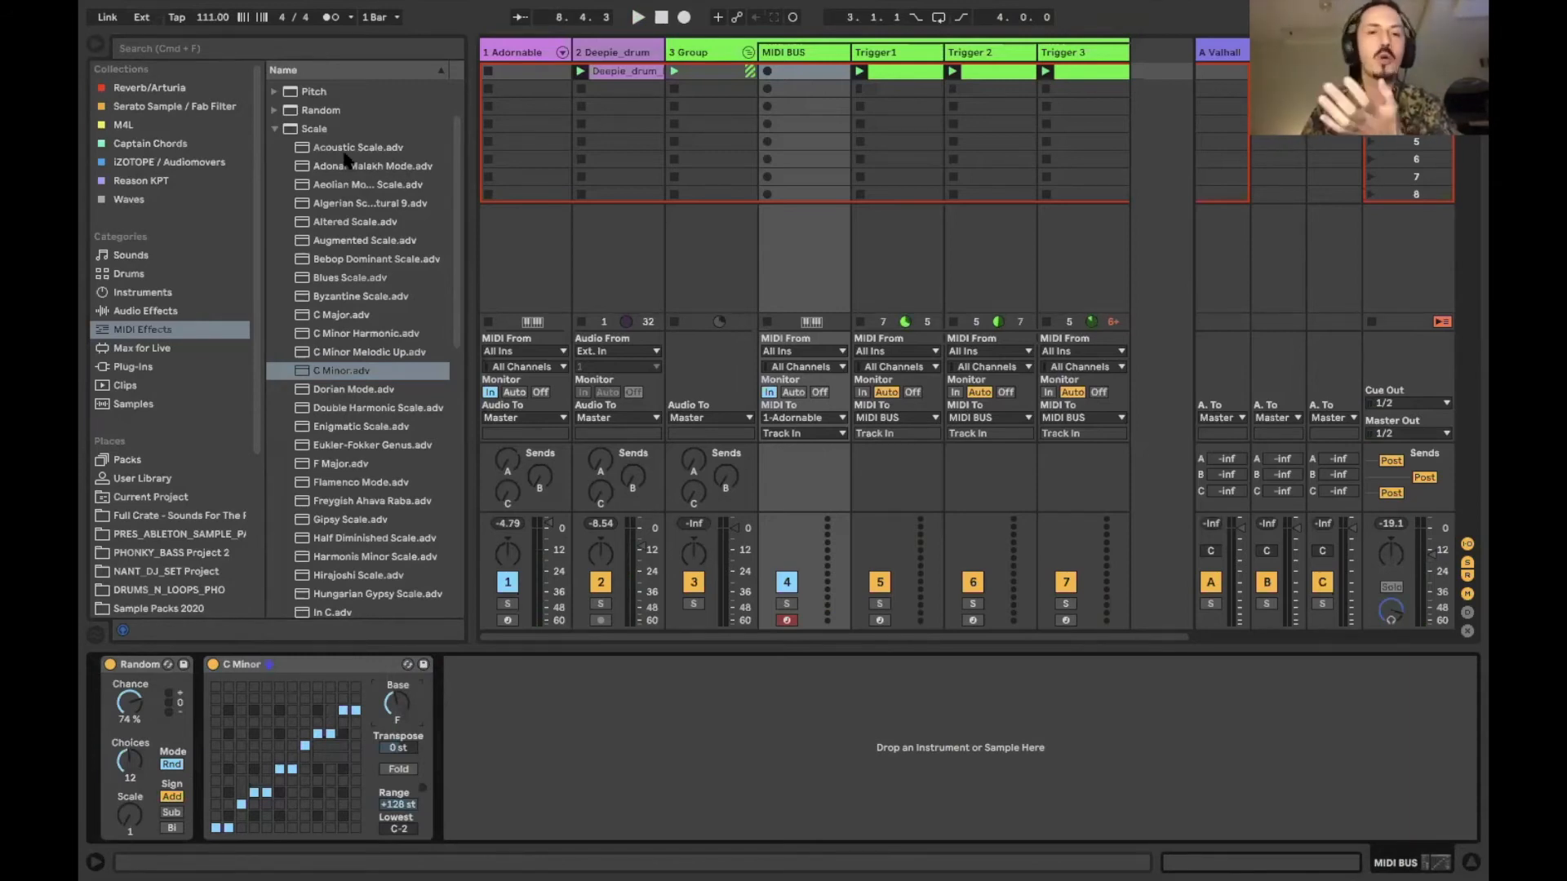
Add the Chord MIDI effect after the C Minor scale device on the MIDI BUS track.
click(277, 131)
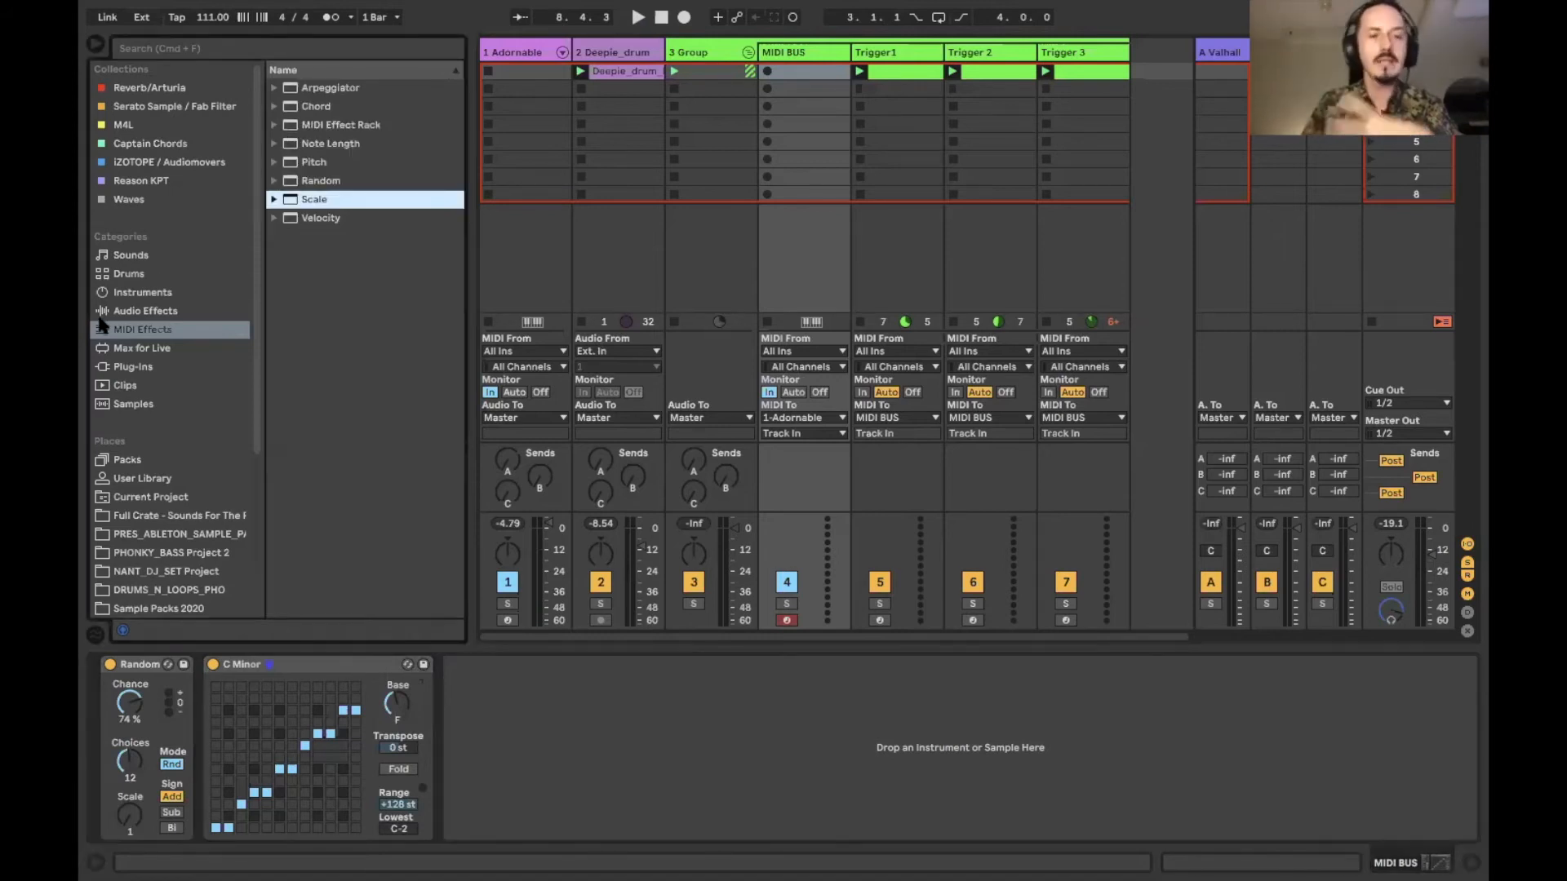
click(126, 333)
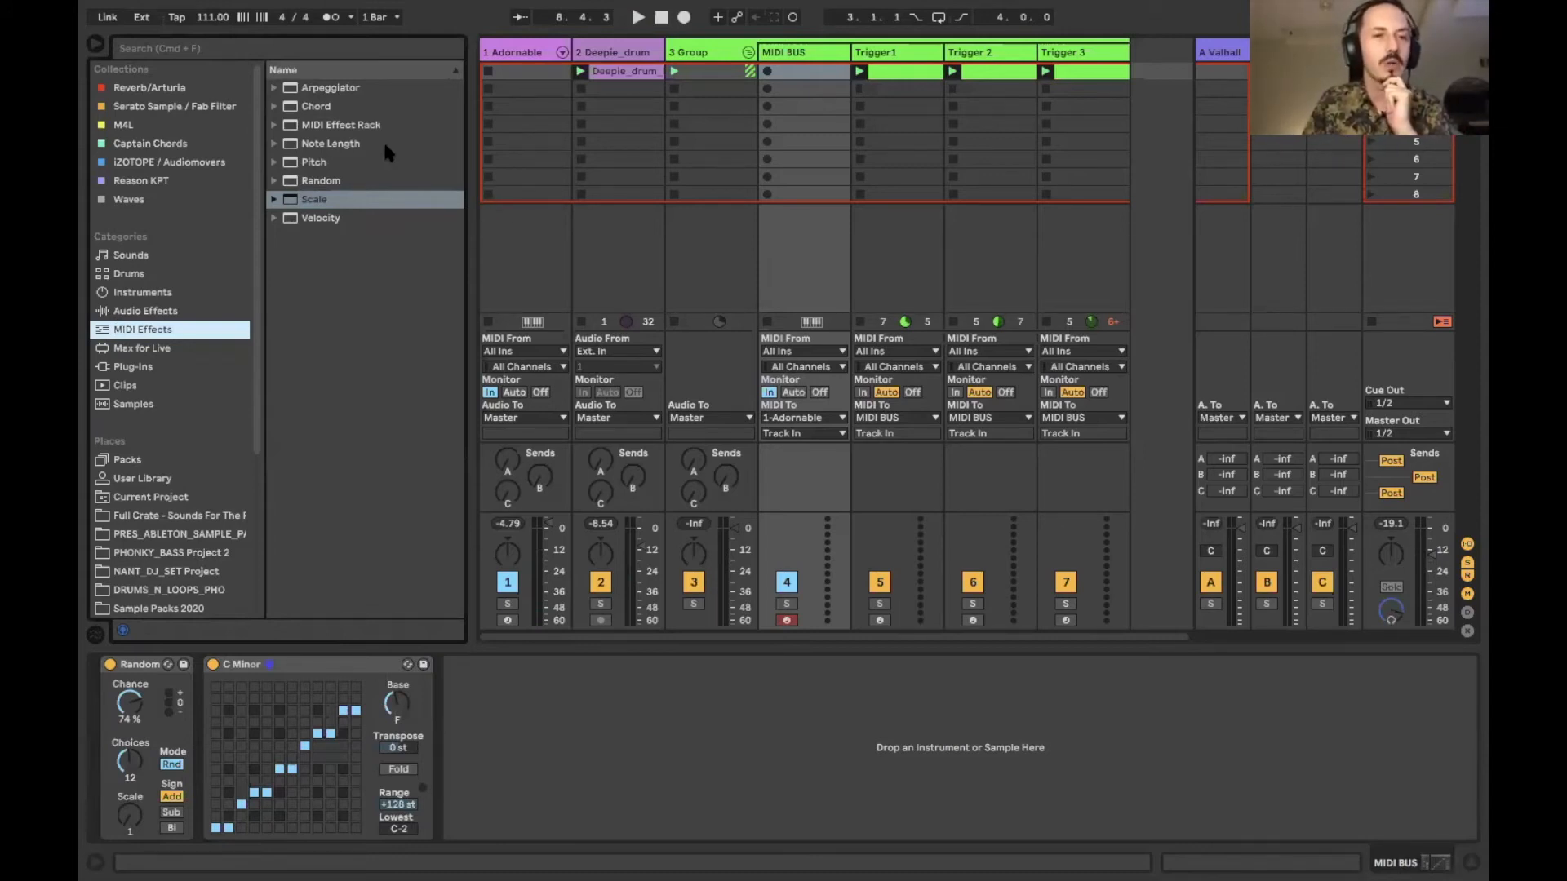
click(291, 108)
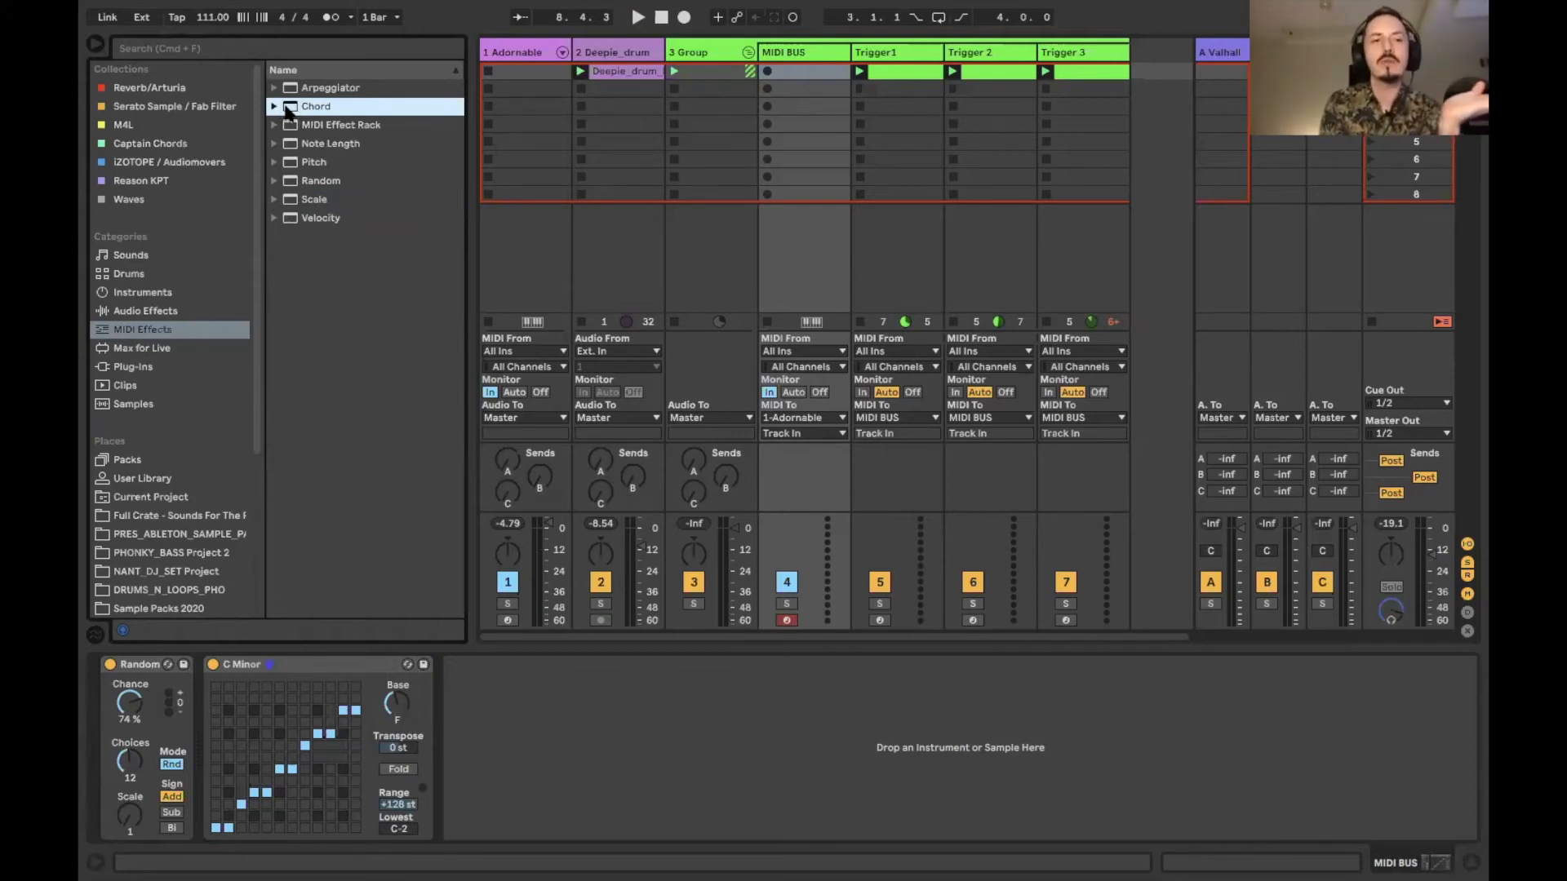
drag(291, 110, 435, 422)
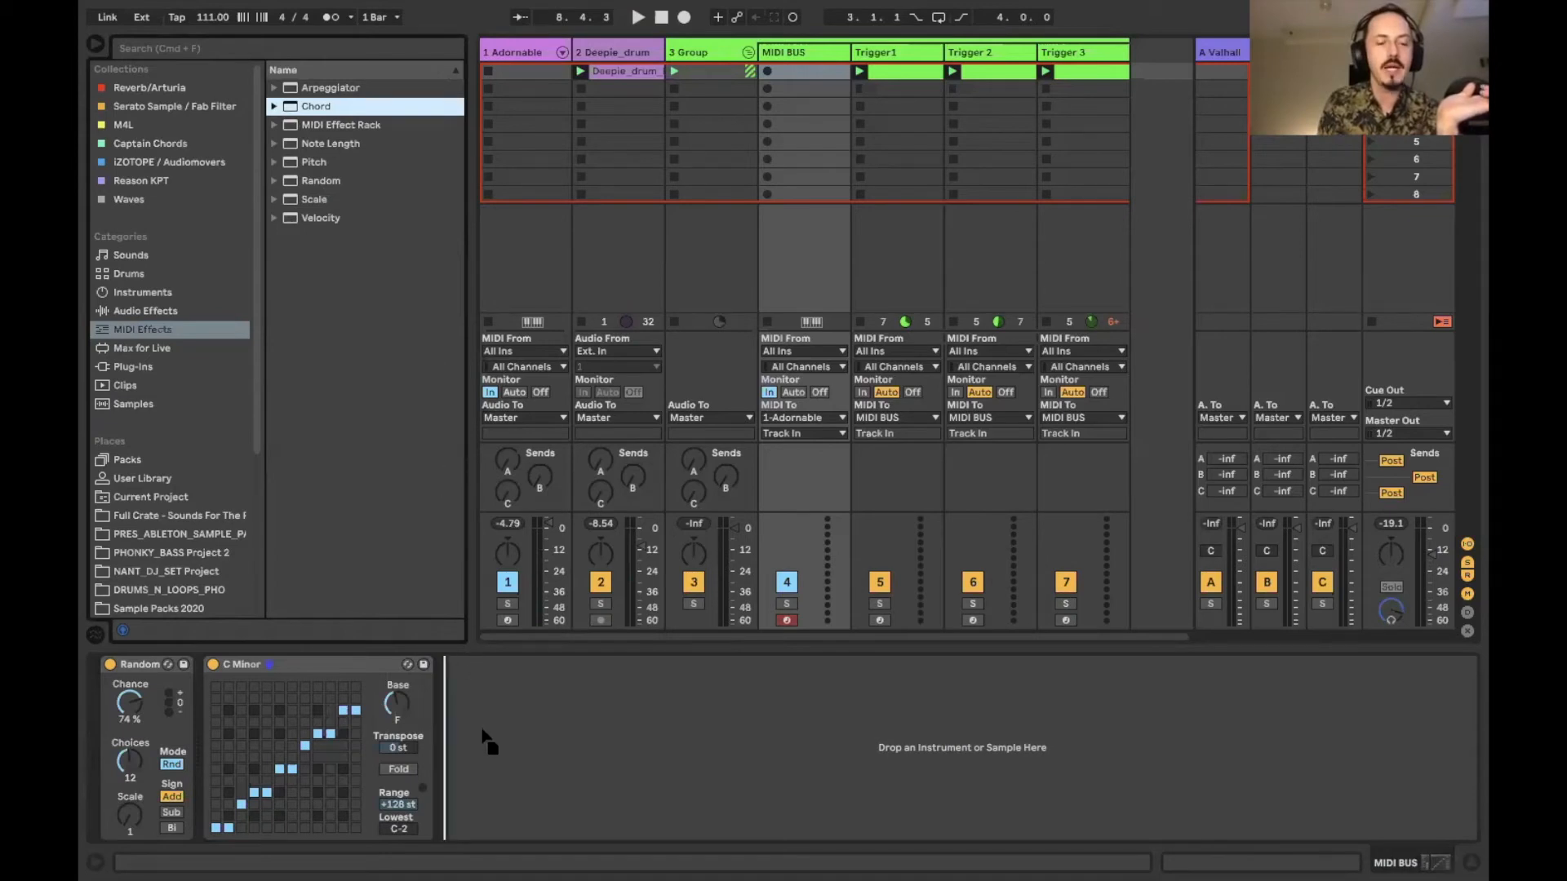
drag(482, 734, 482, 737)
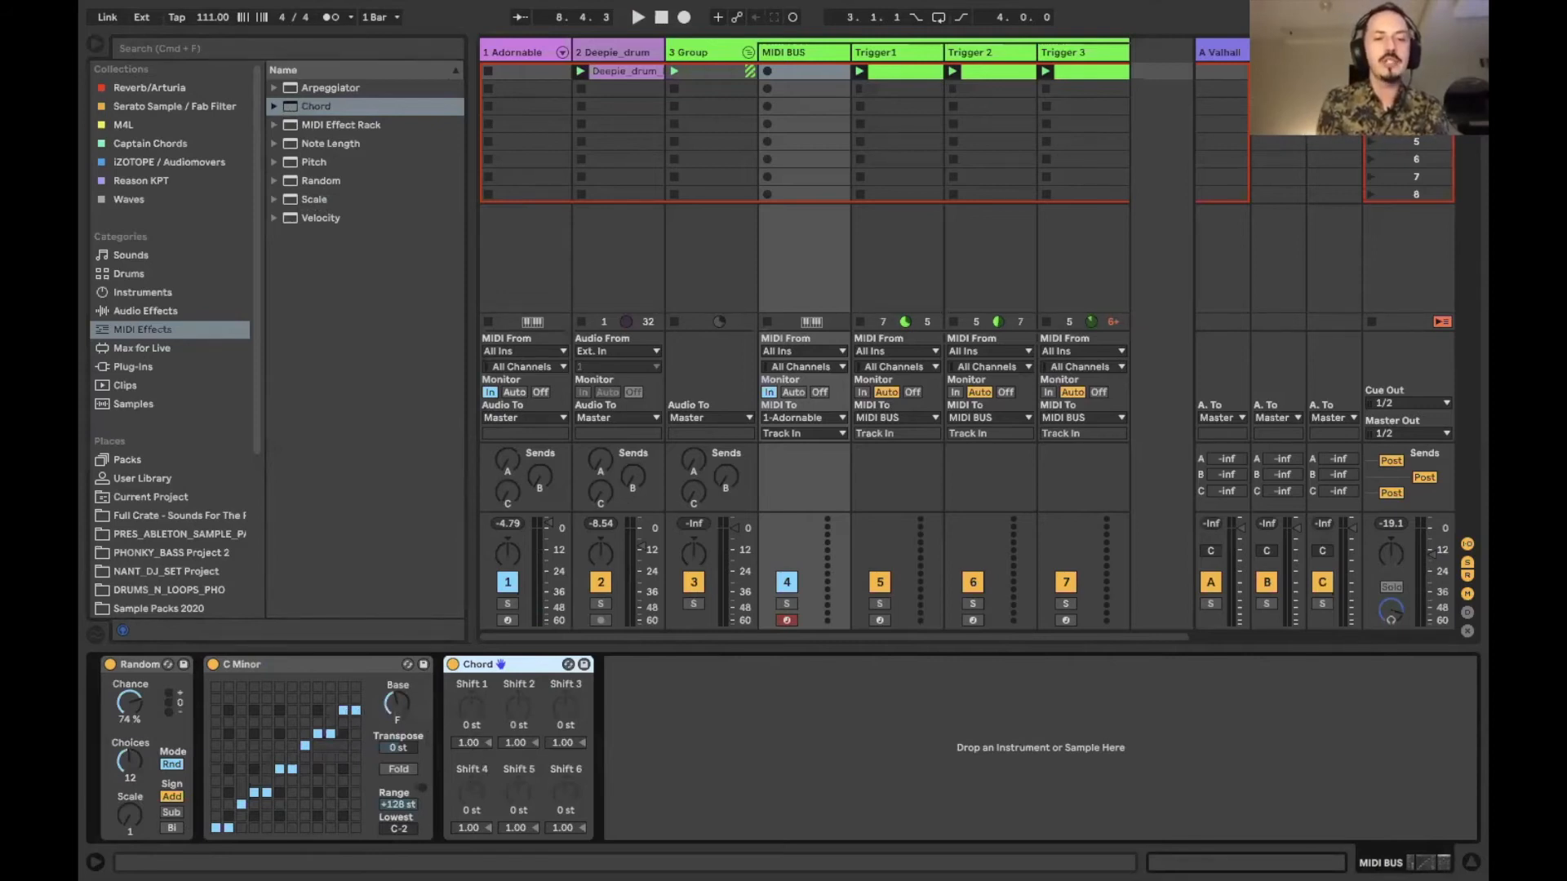
Try Chord's Shift 1 at +2 st and Shift 2 at +4 st, playing the session after each change.
click(471, 708)
drag(471, 708, 472, 703)
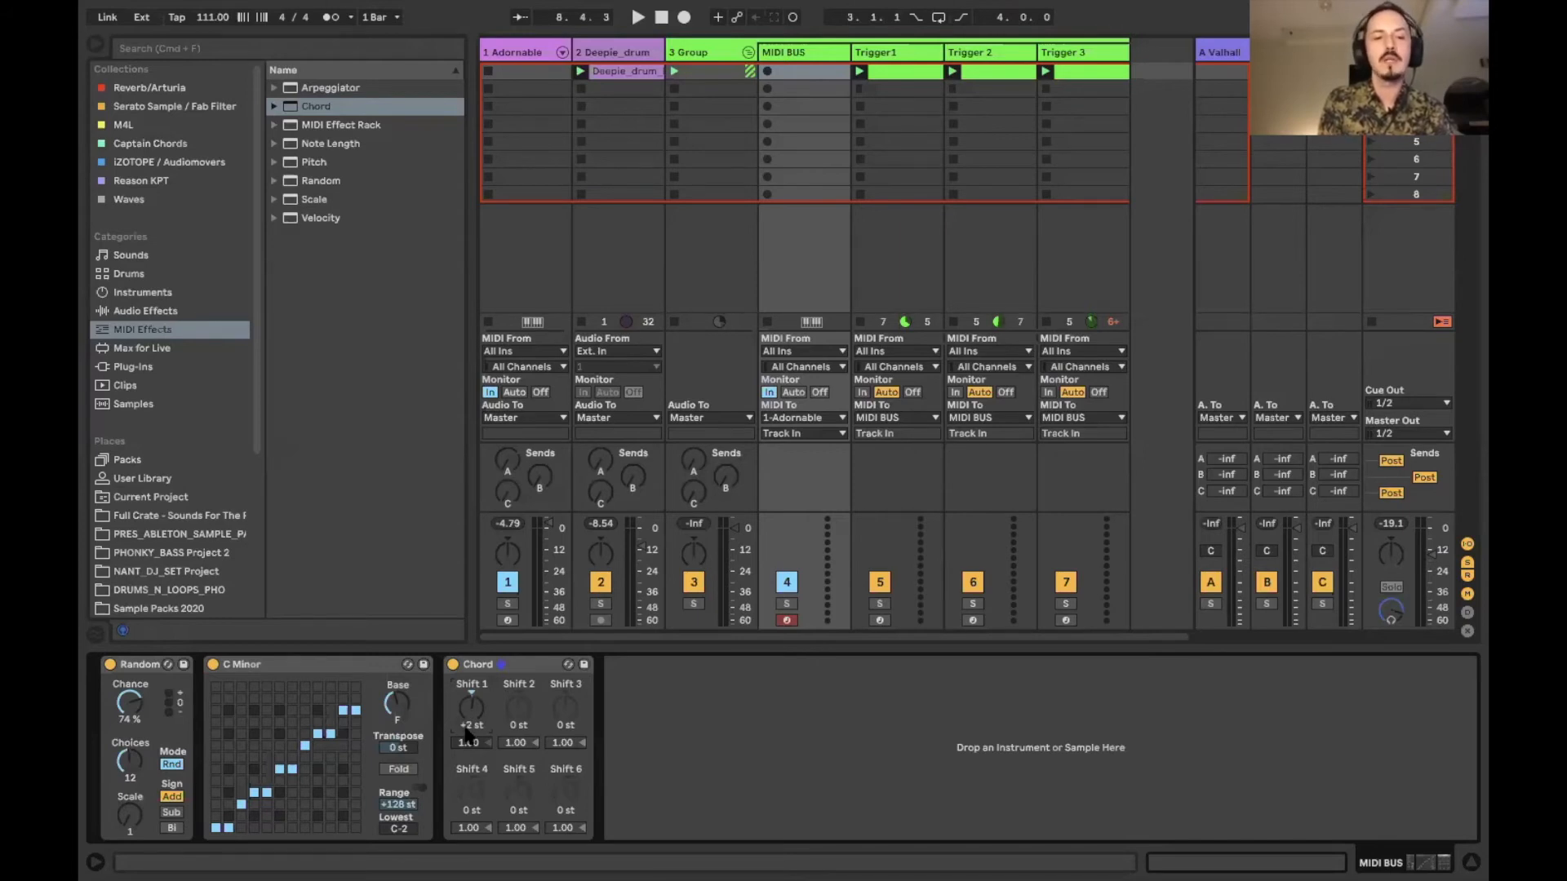
key(space)
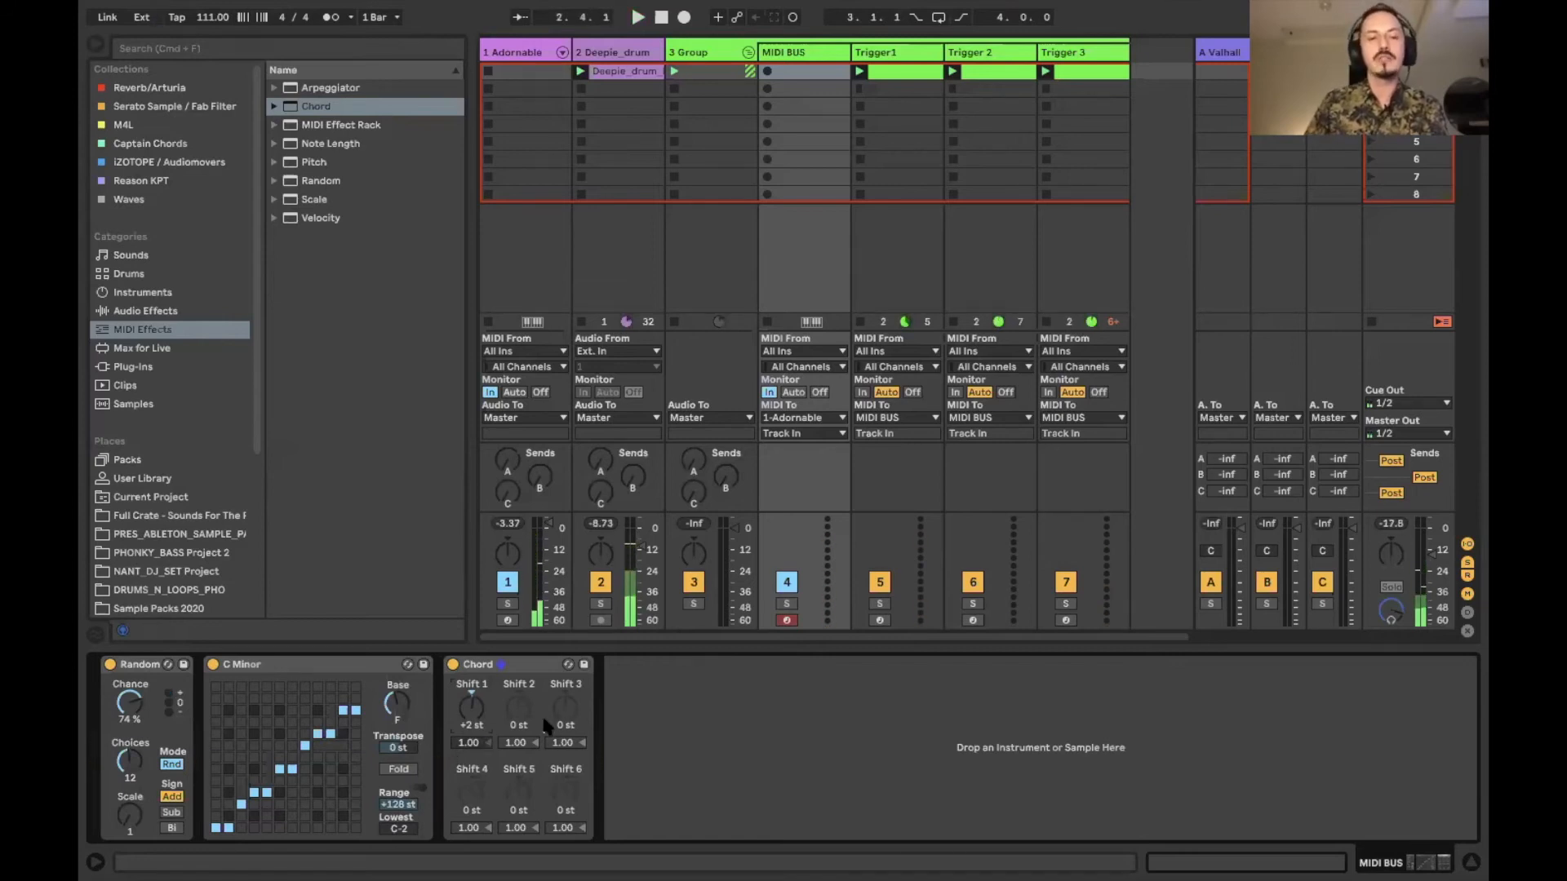
mouse_move(519, 725)
mouse_down()
mouse_move(519, 698)
mouse_move(519, 717)
mouse_up()
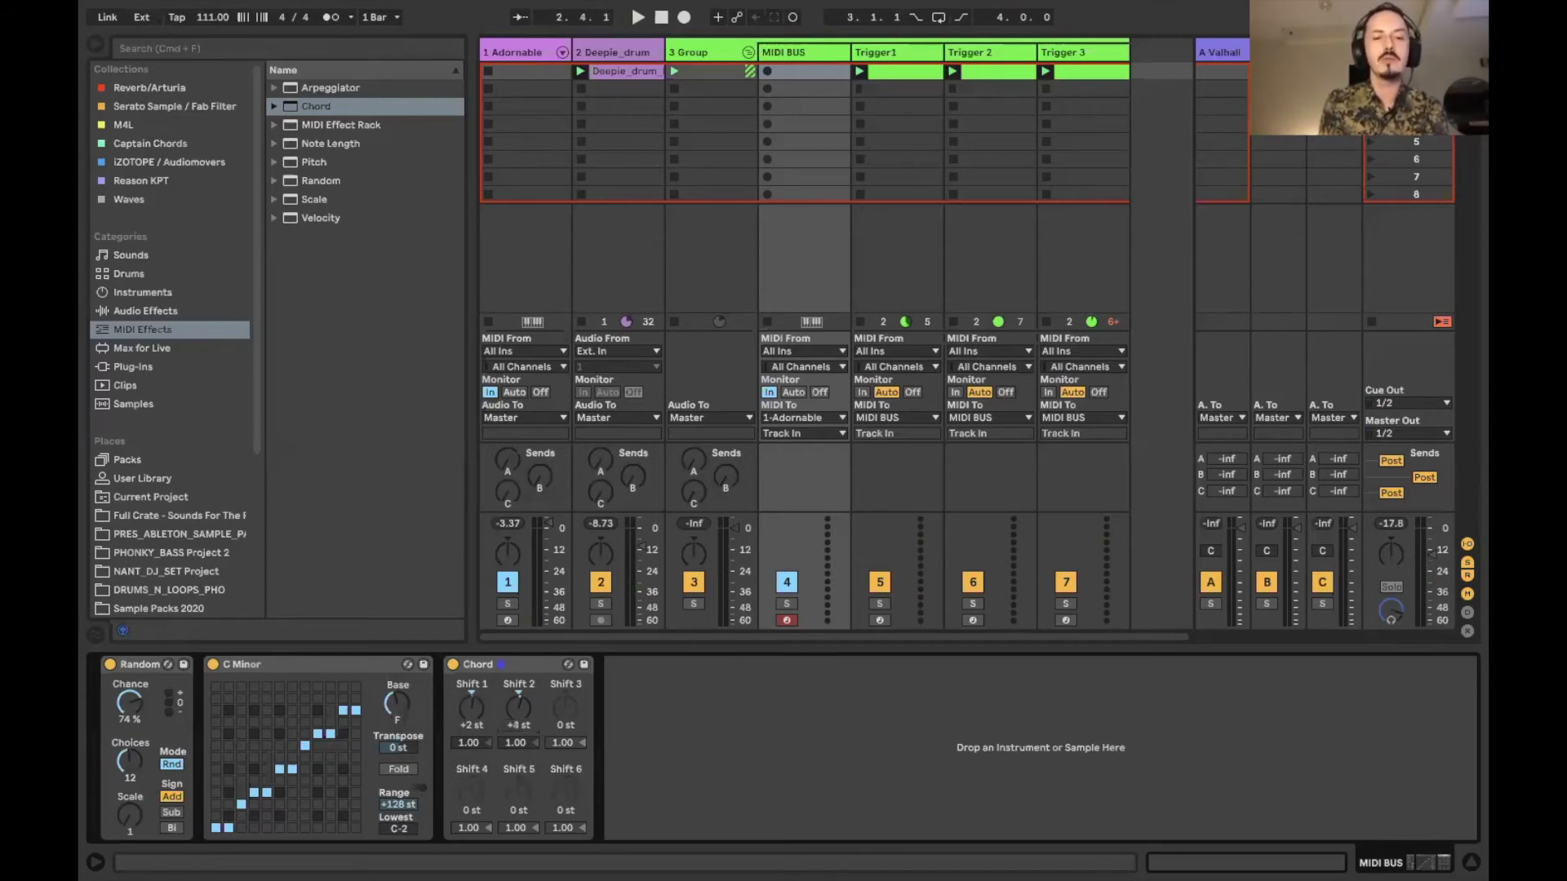
key(space)
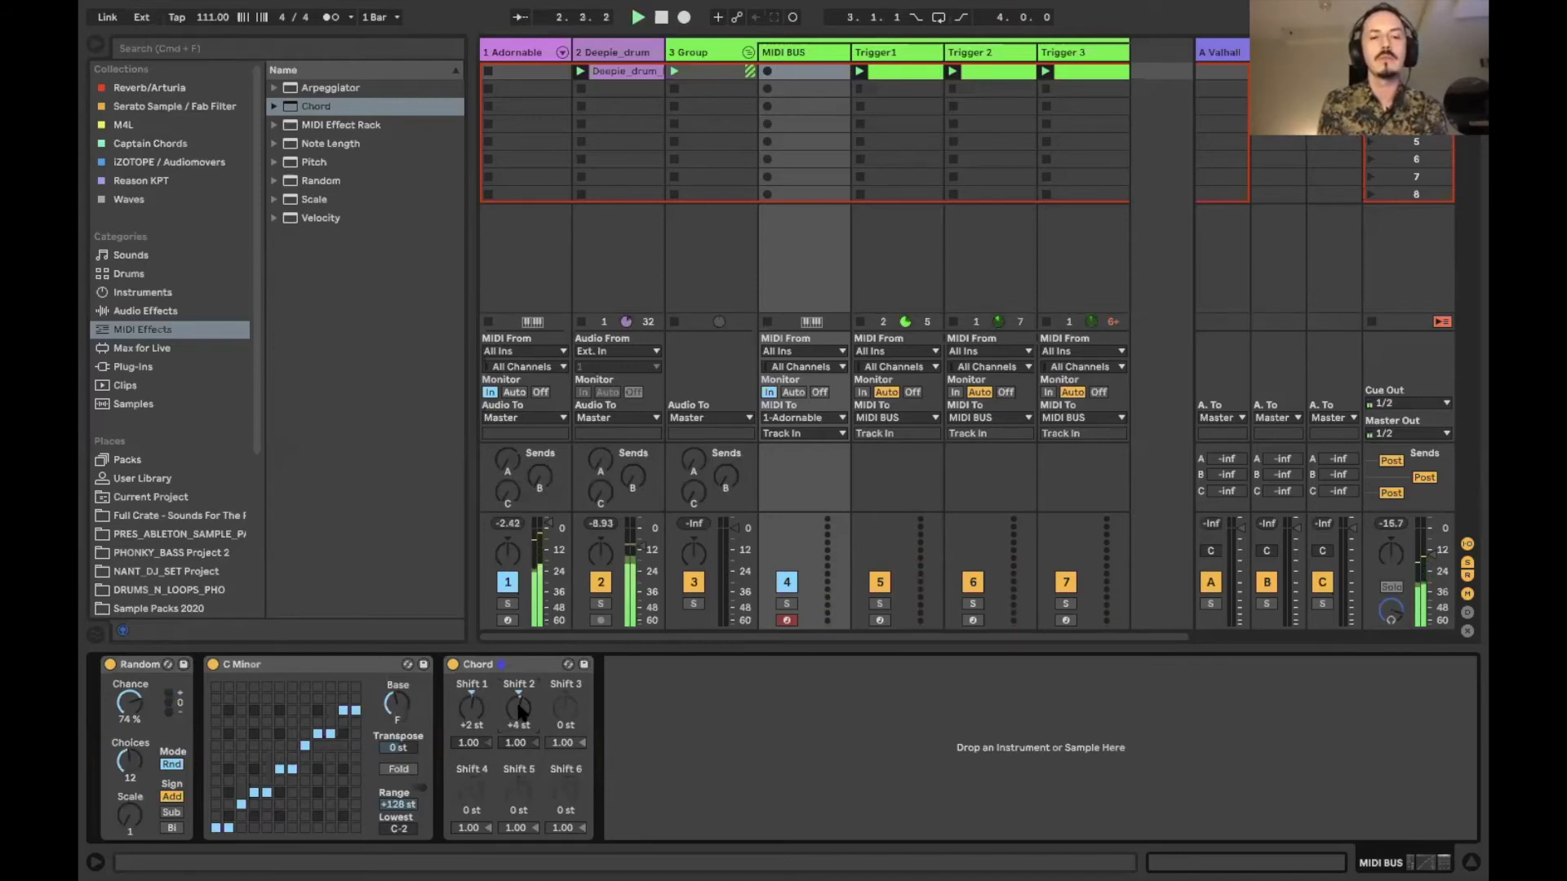
key(space)
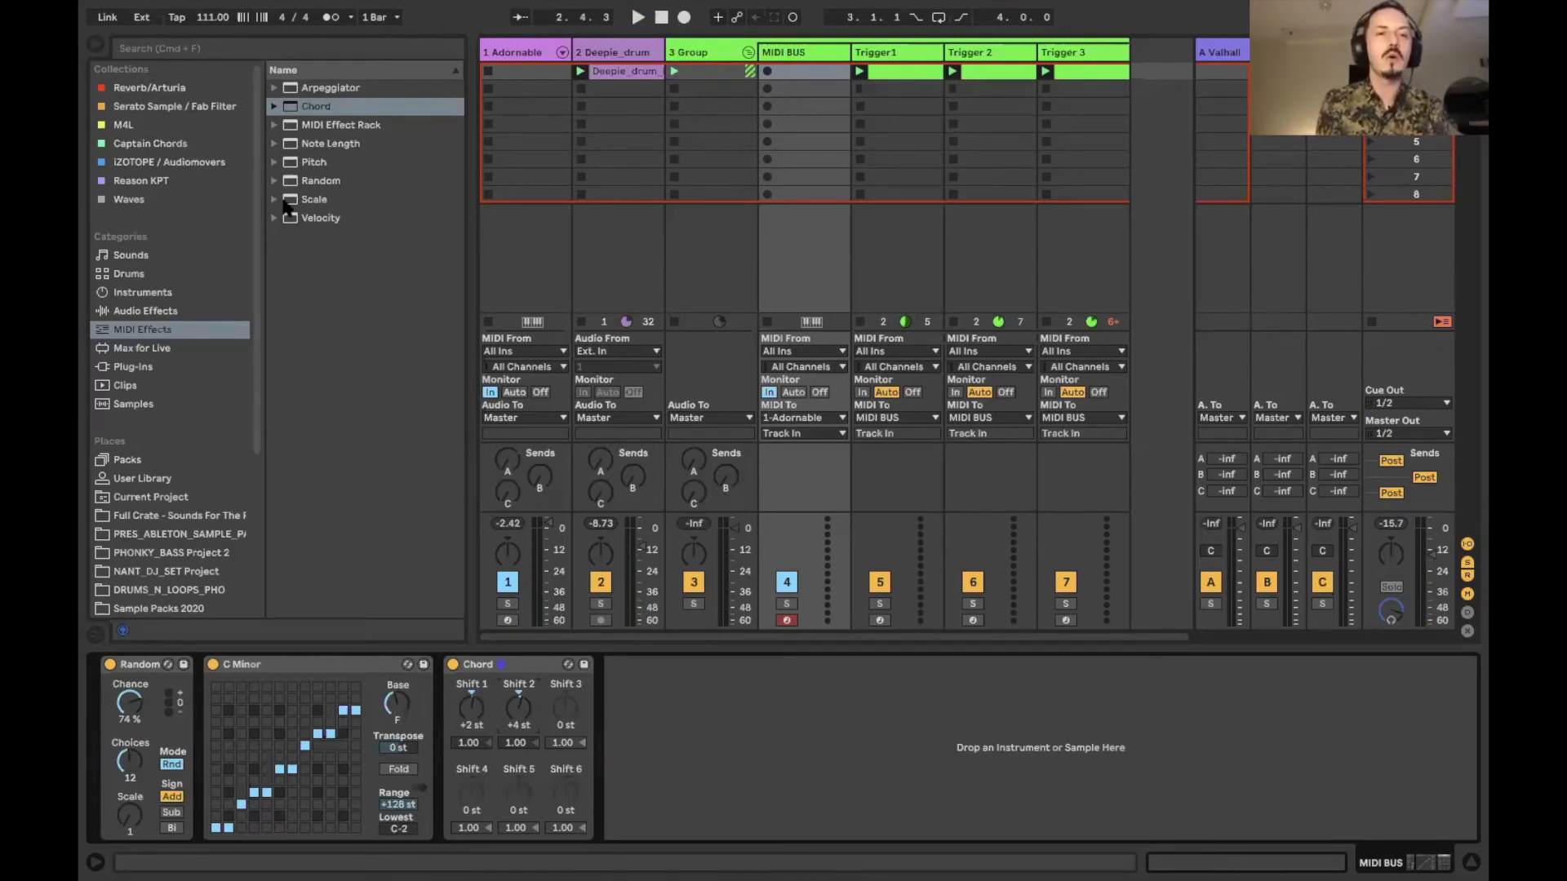
Replace the default Chord device with the House for to go preset and lower the Adornable track's volume slightly while the session plays.
click(275, 108)
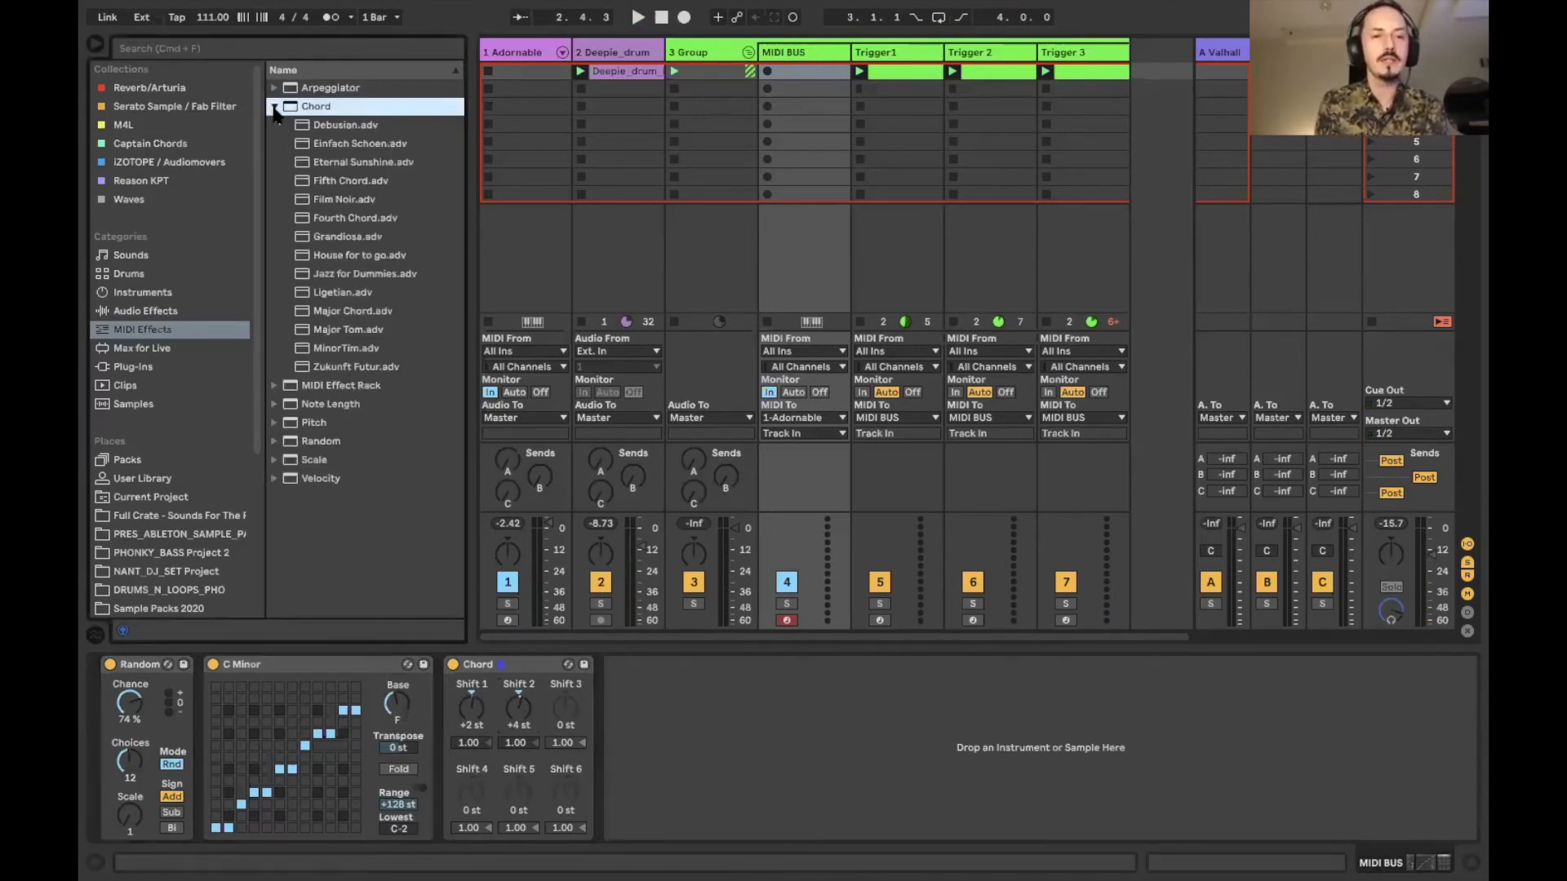
click(363, 258)
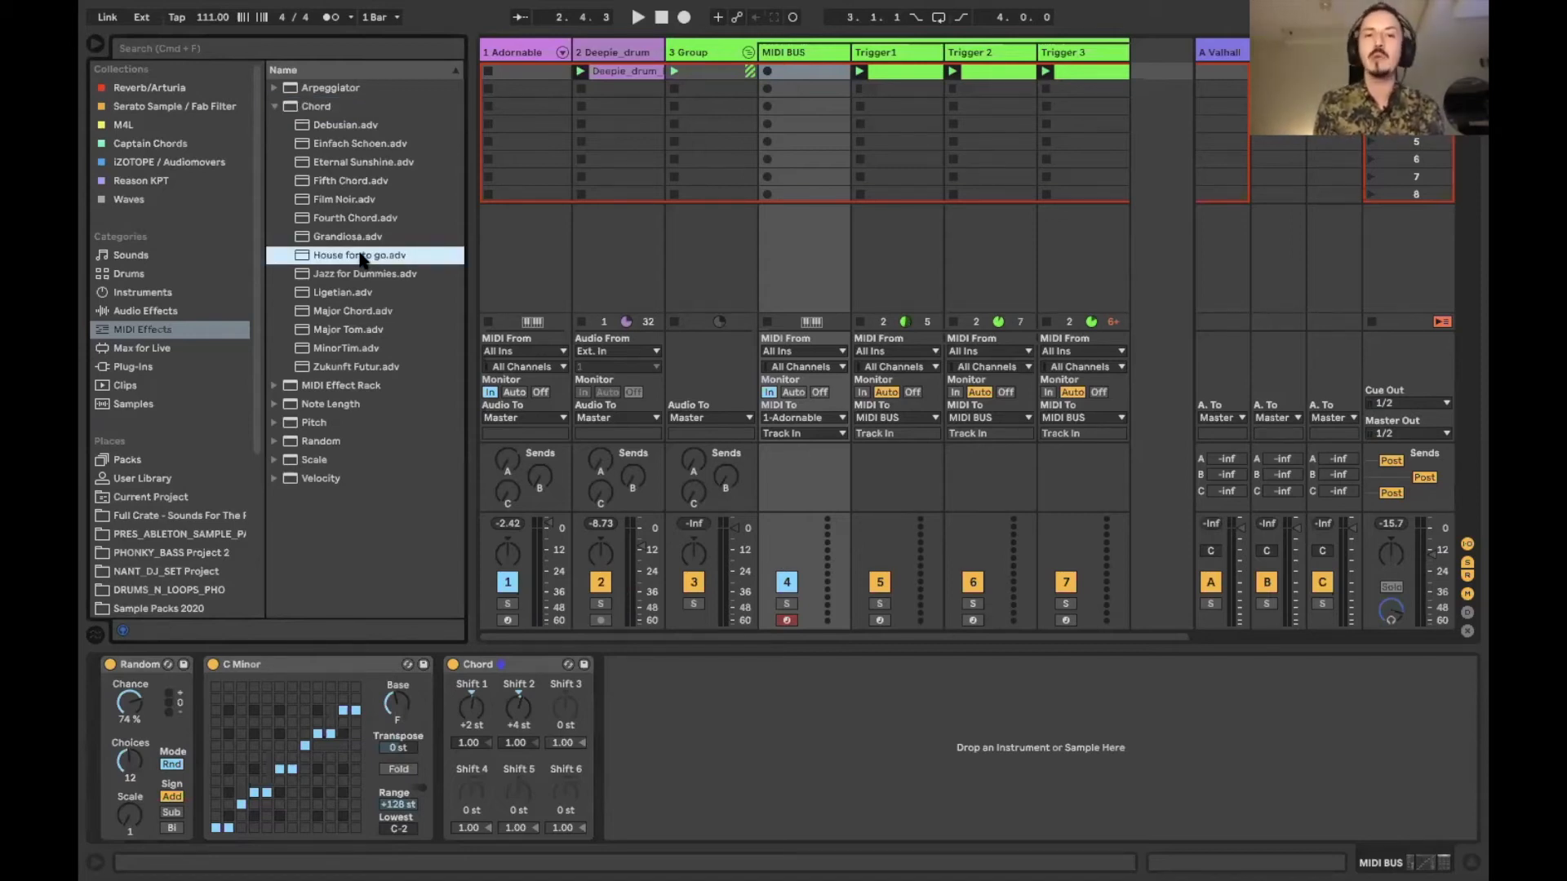
drag(359, 258, 502, 731)
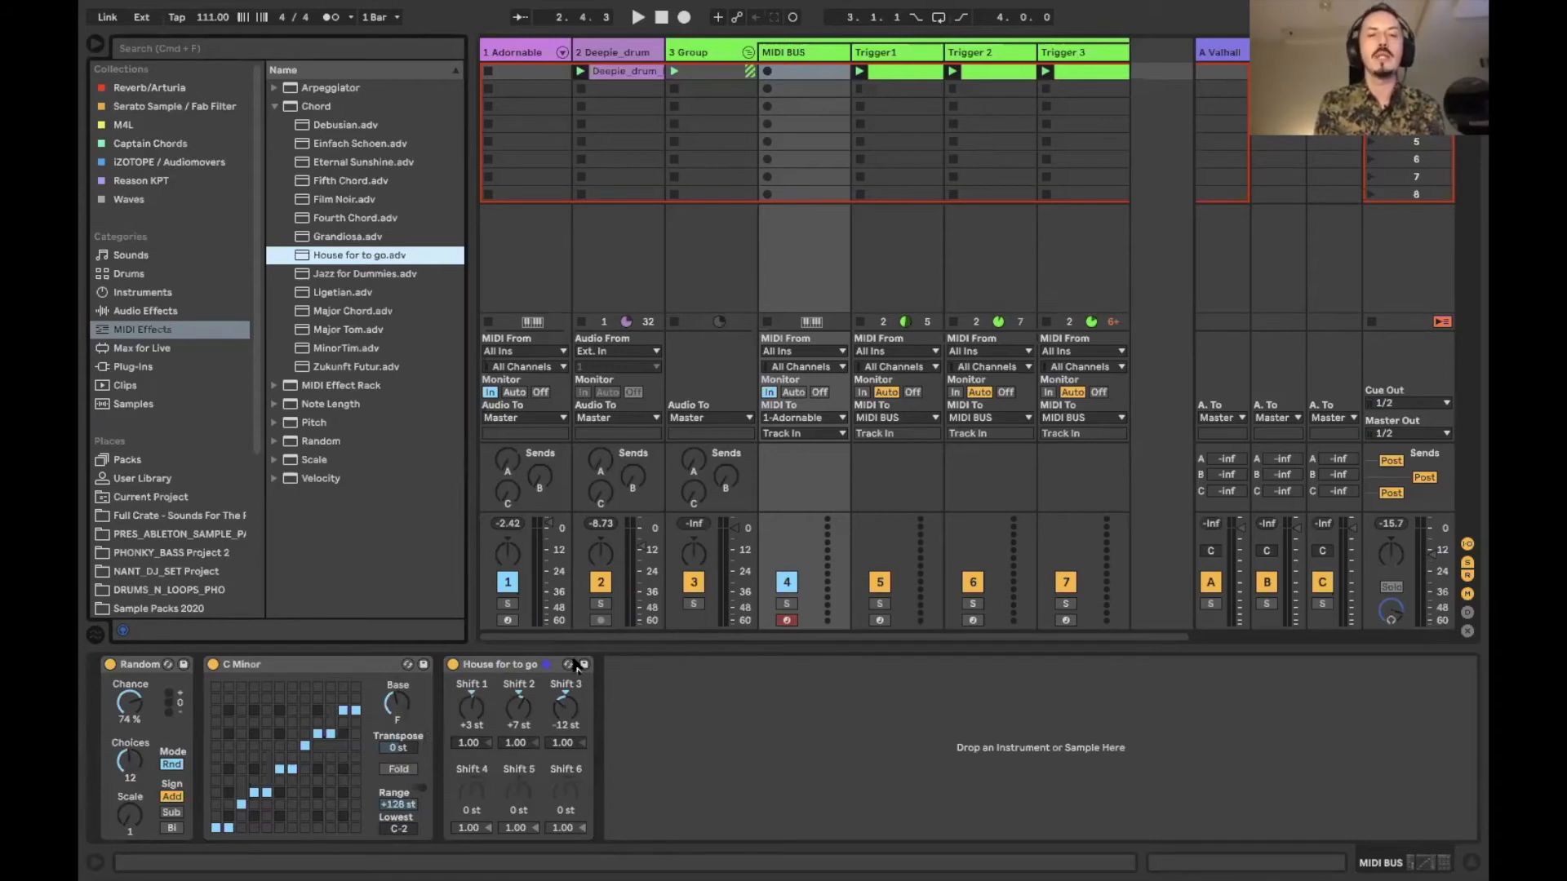
key(space)
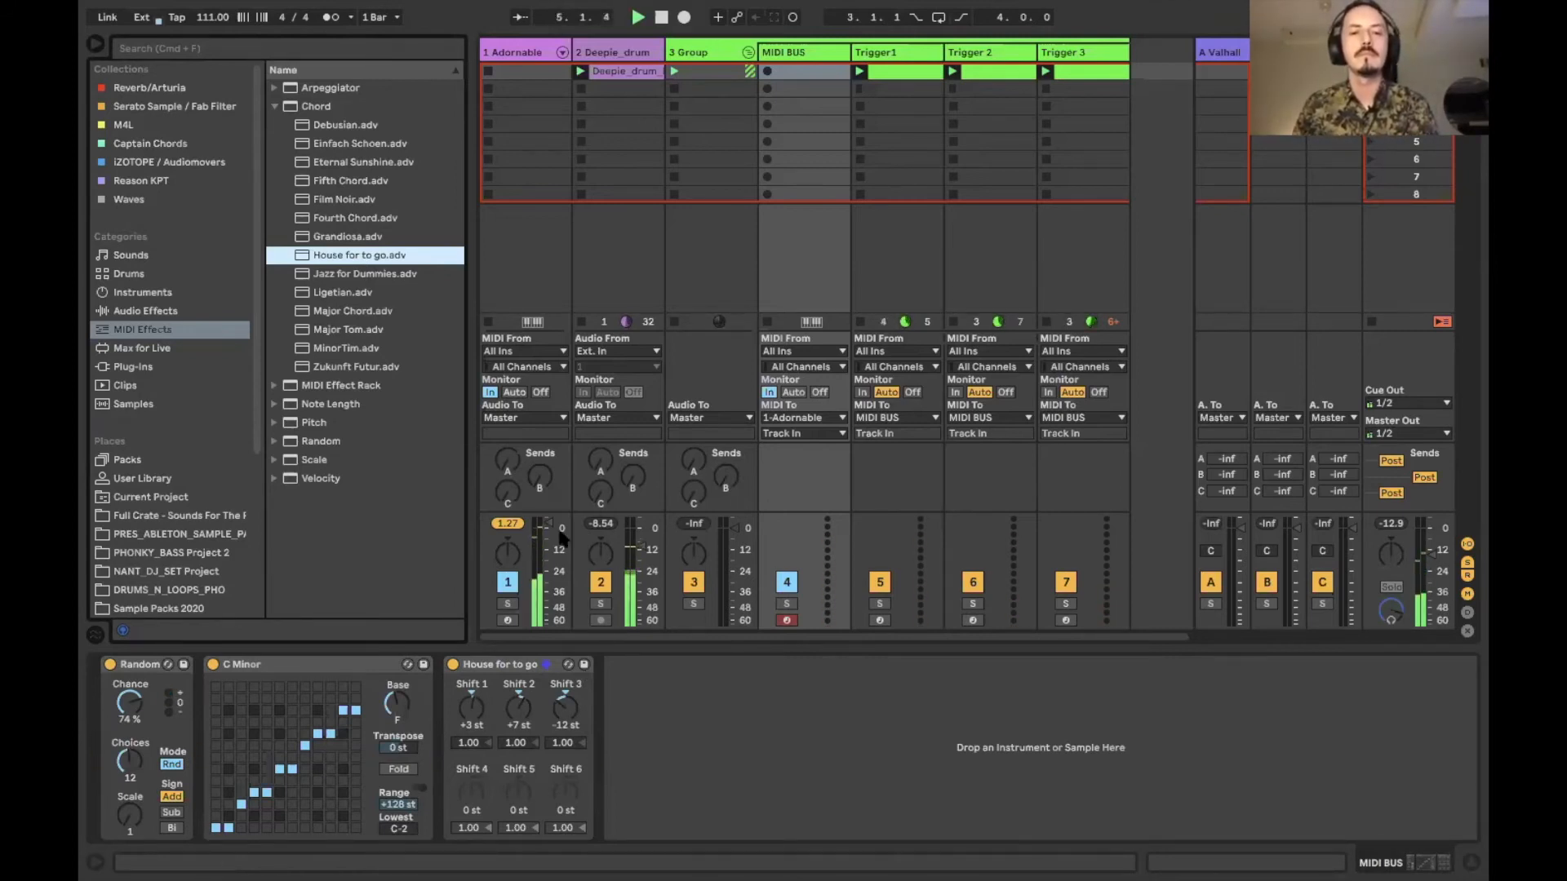
drag(548, 524, 547, 528)
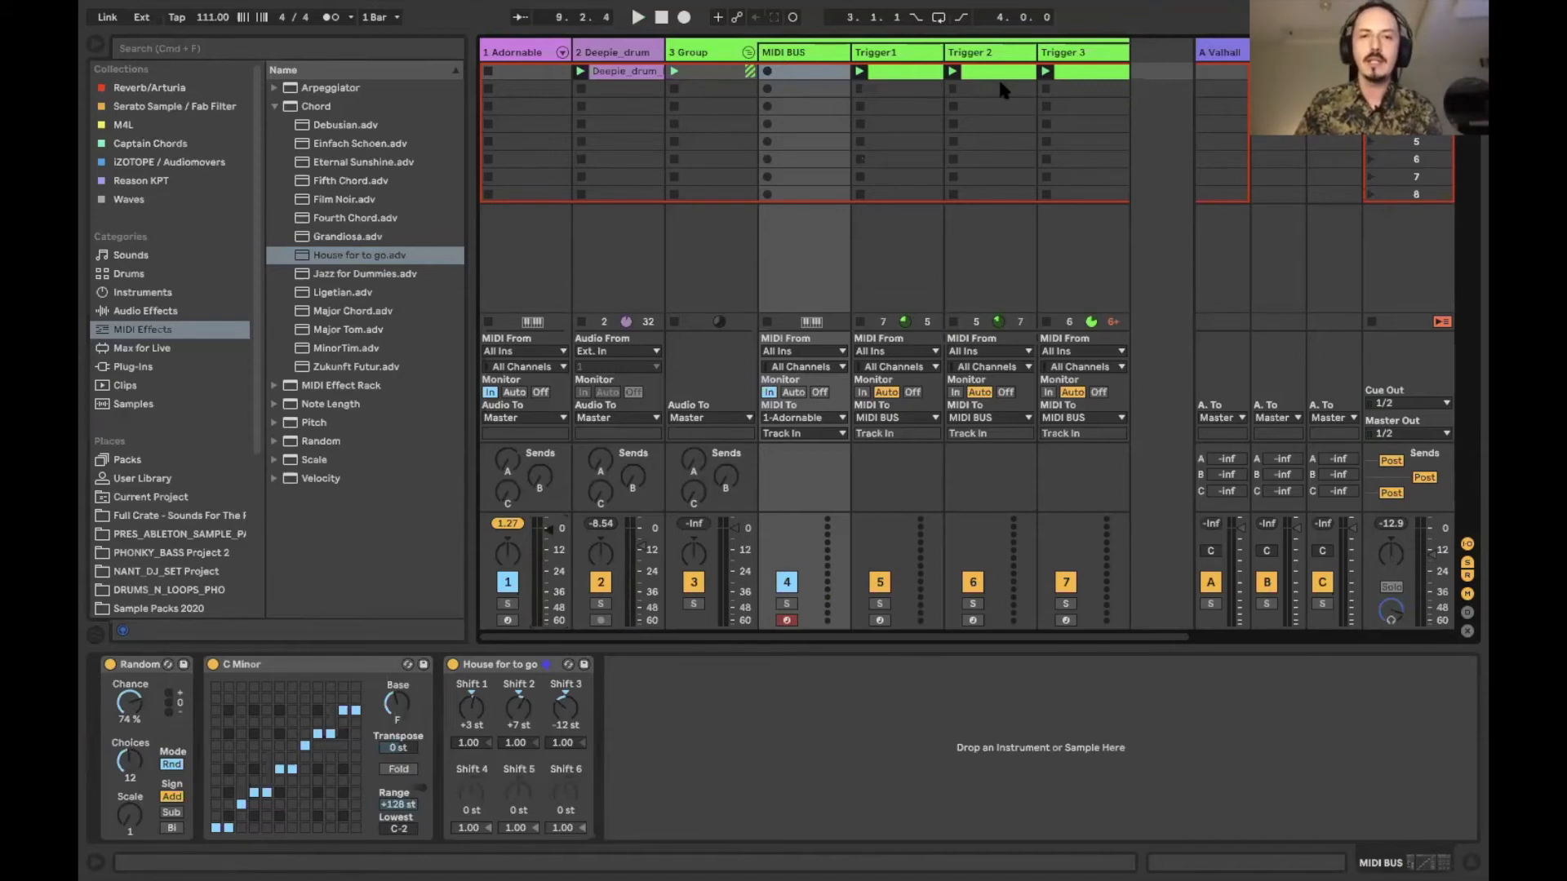
Arm the Adornable track, record the generated chords into its first clip slot and inspect the recorded note lengths.
click(781, 55)
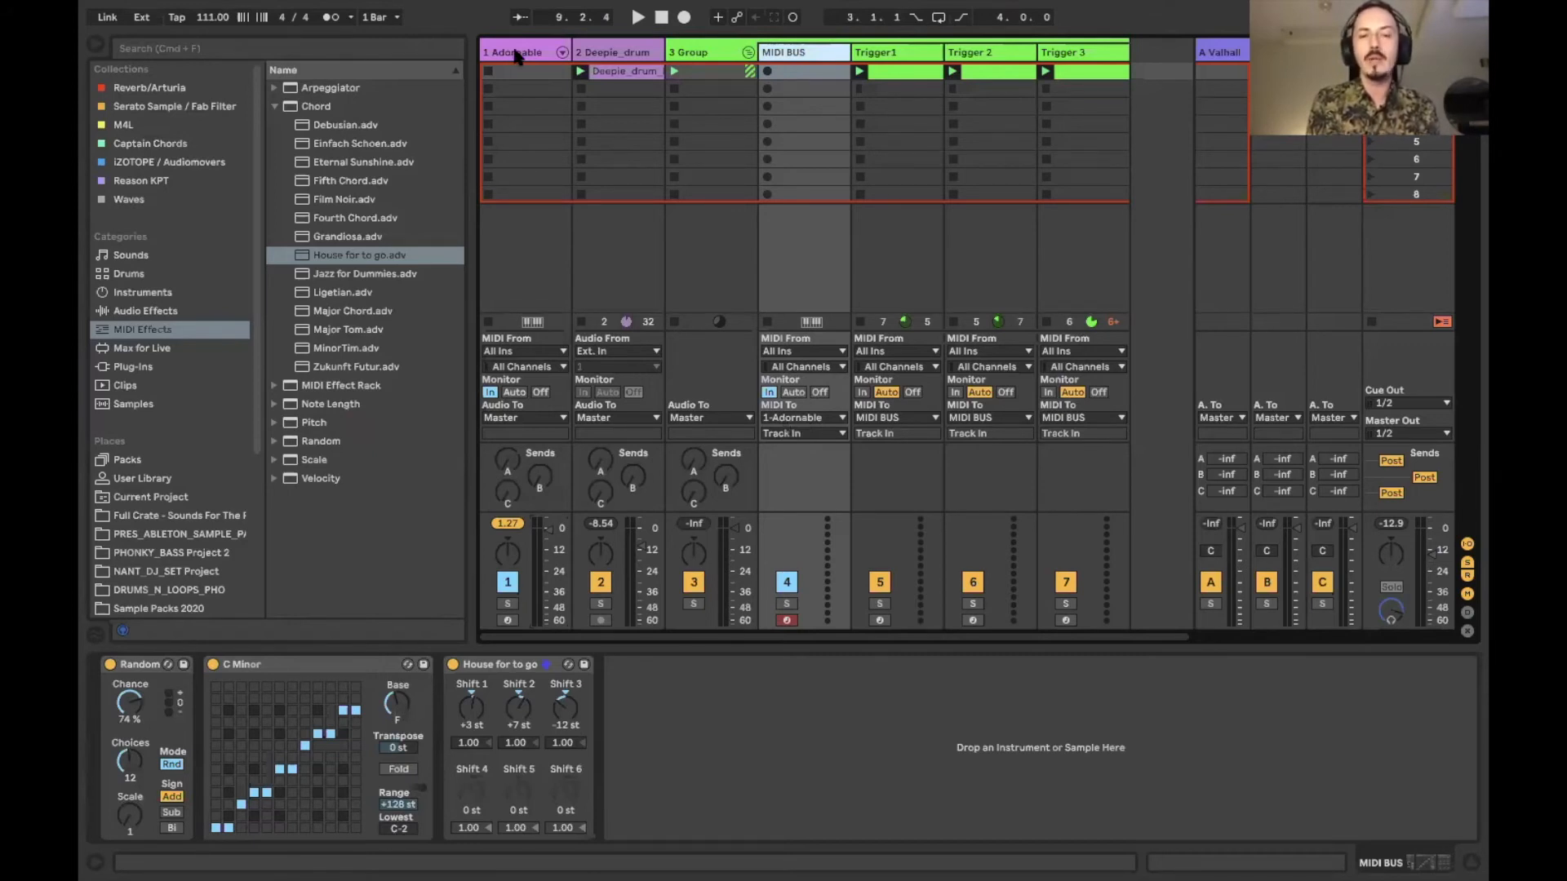
click(507, 621)
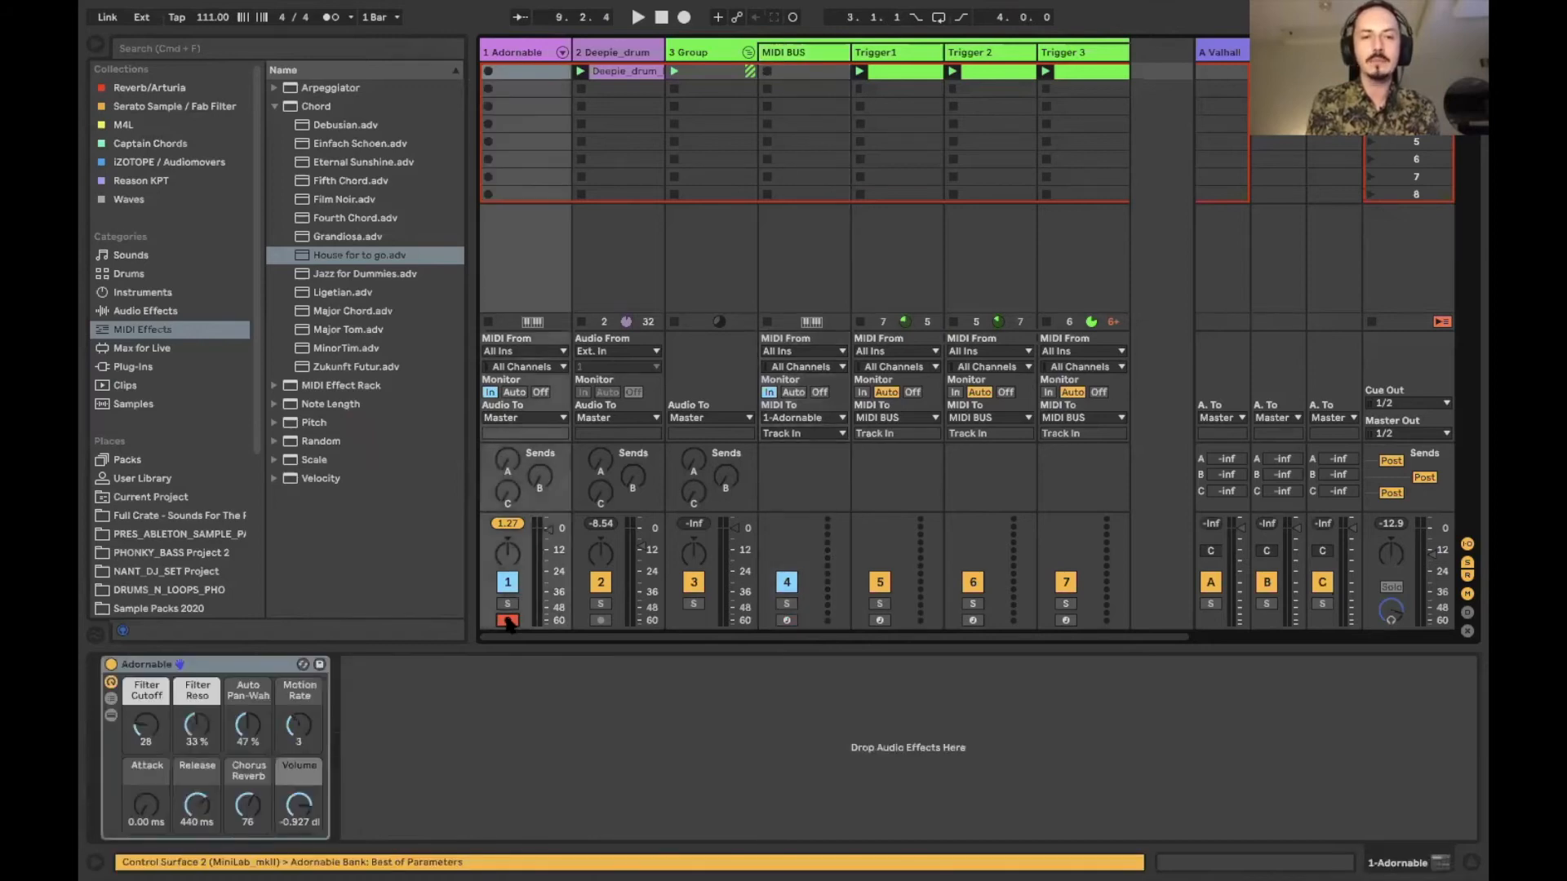
click(488, 72)
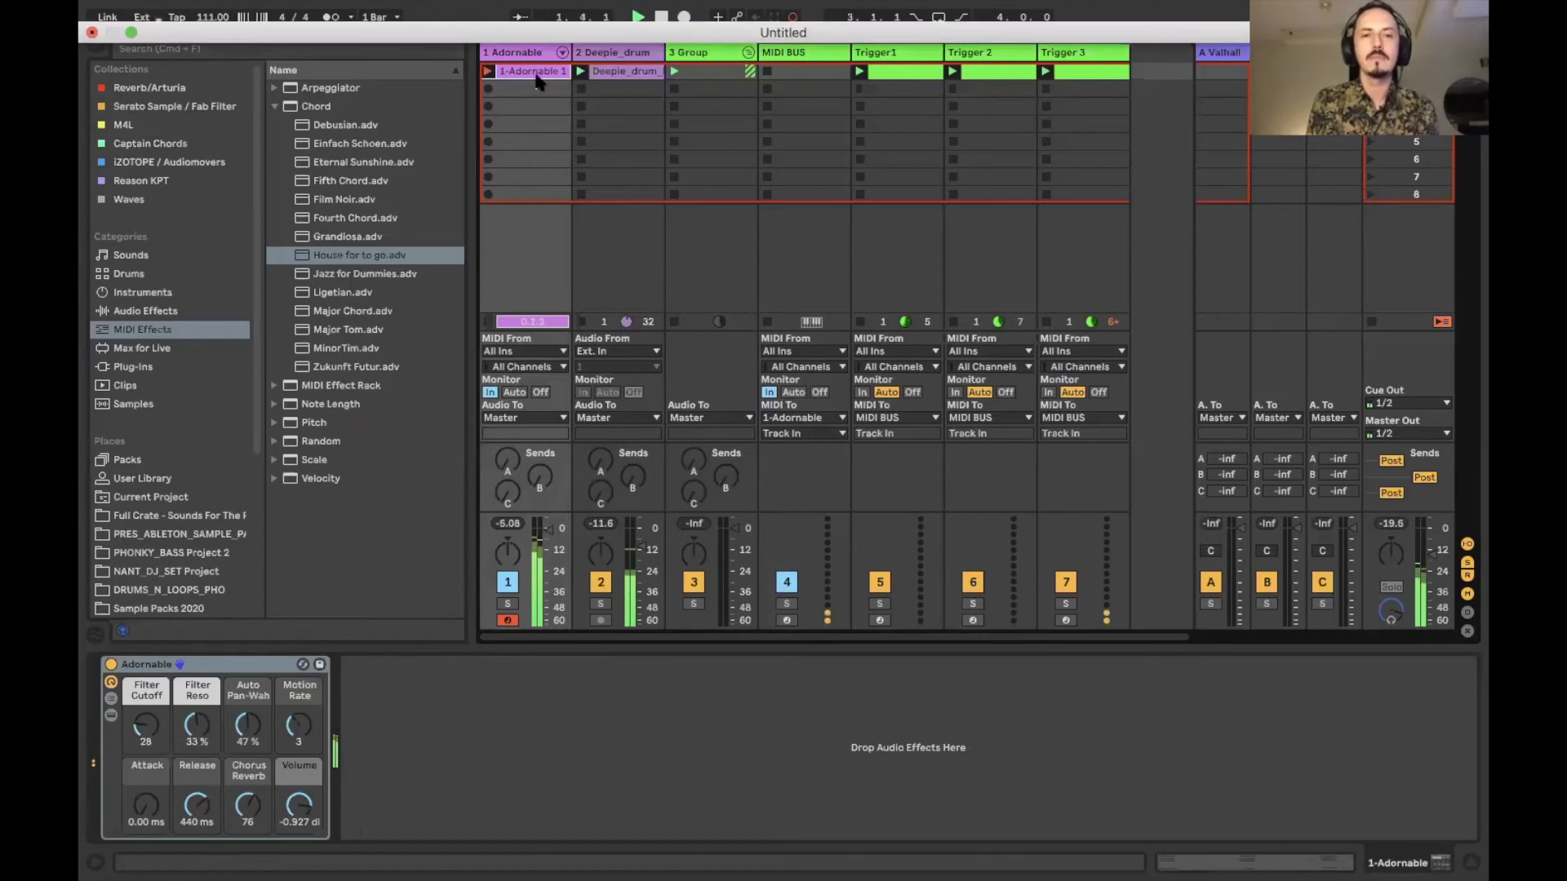
double_click(535, 72)
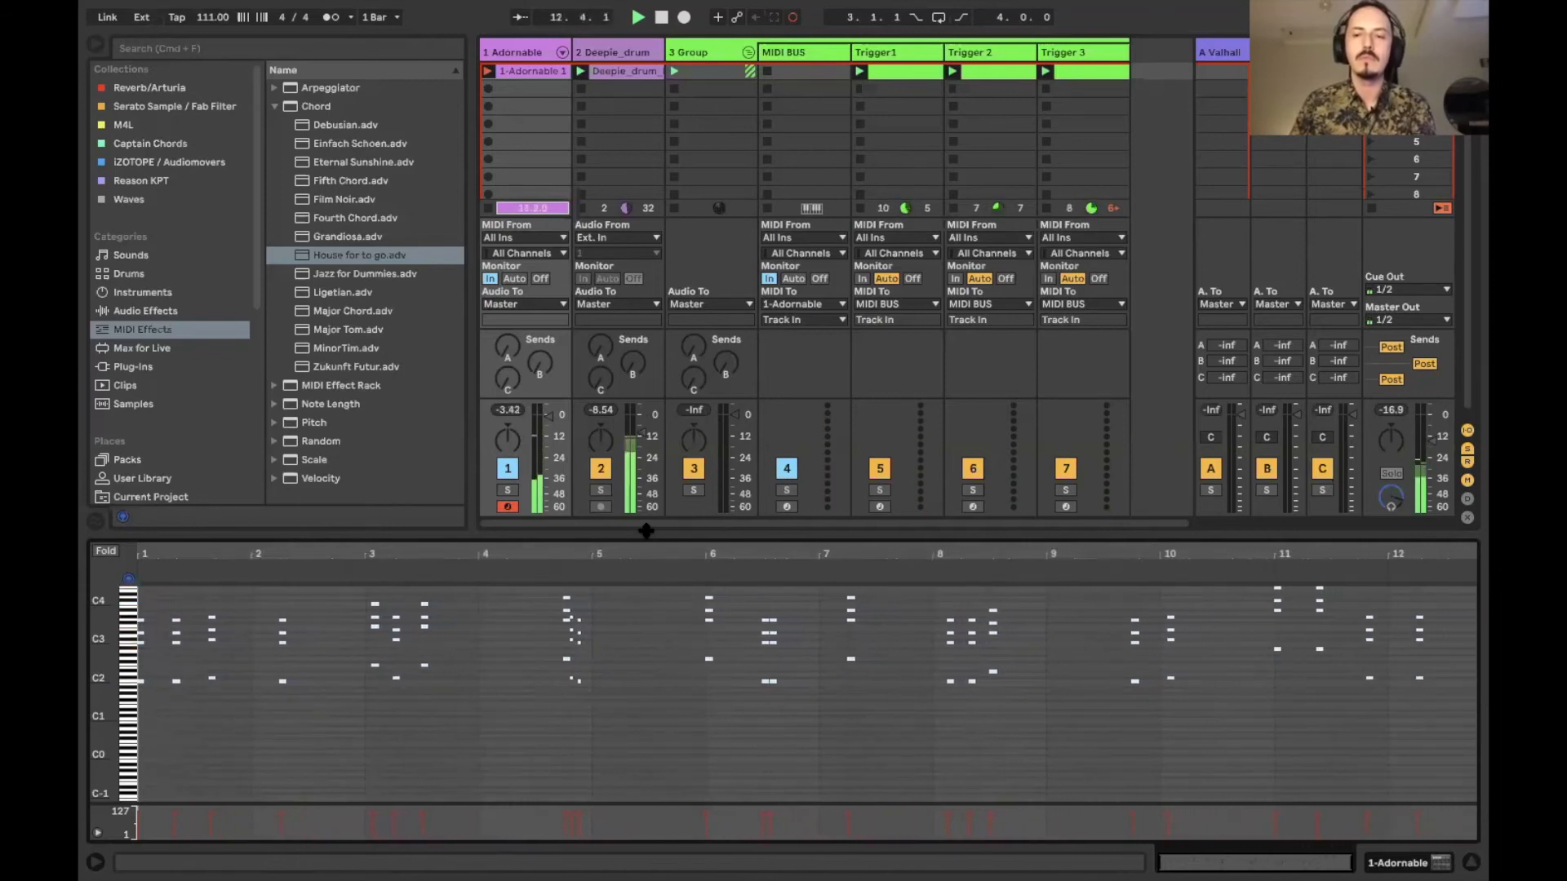
key(space)
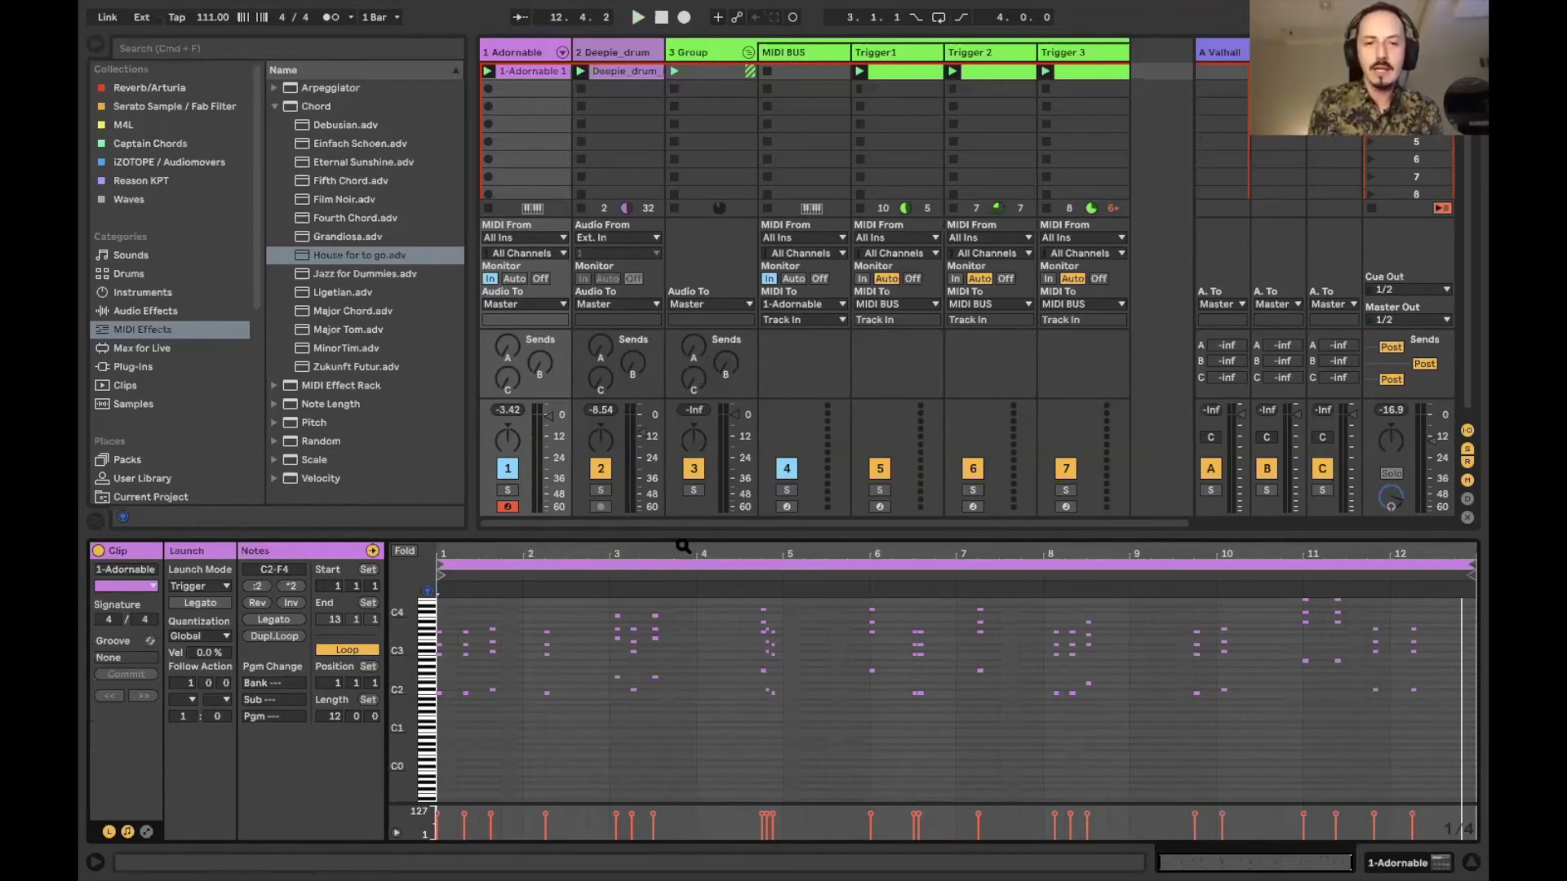
drag(738, 553, 759, 557)
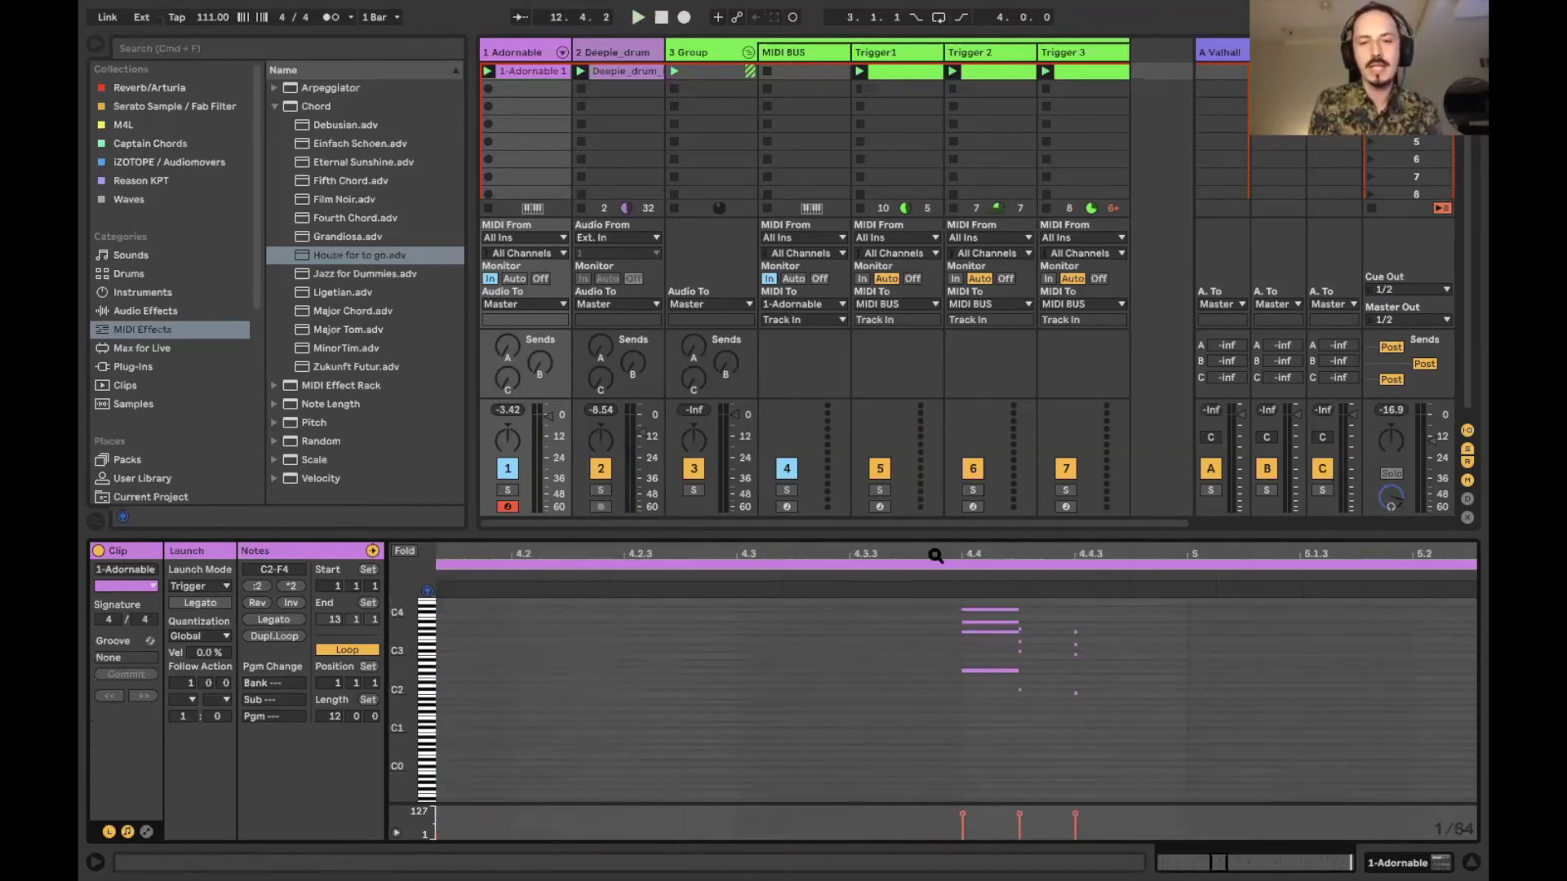
drag(935, 553, 759, 553)
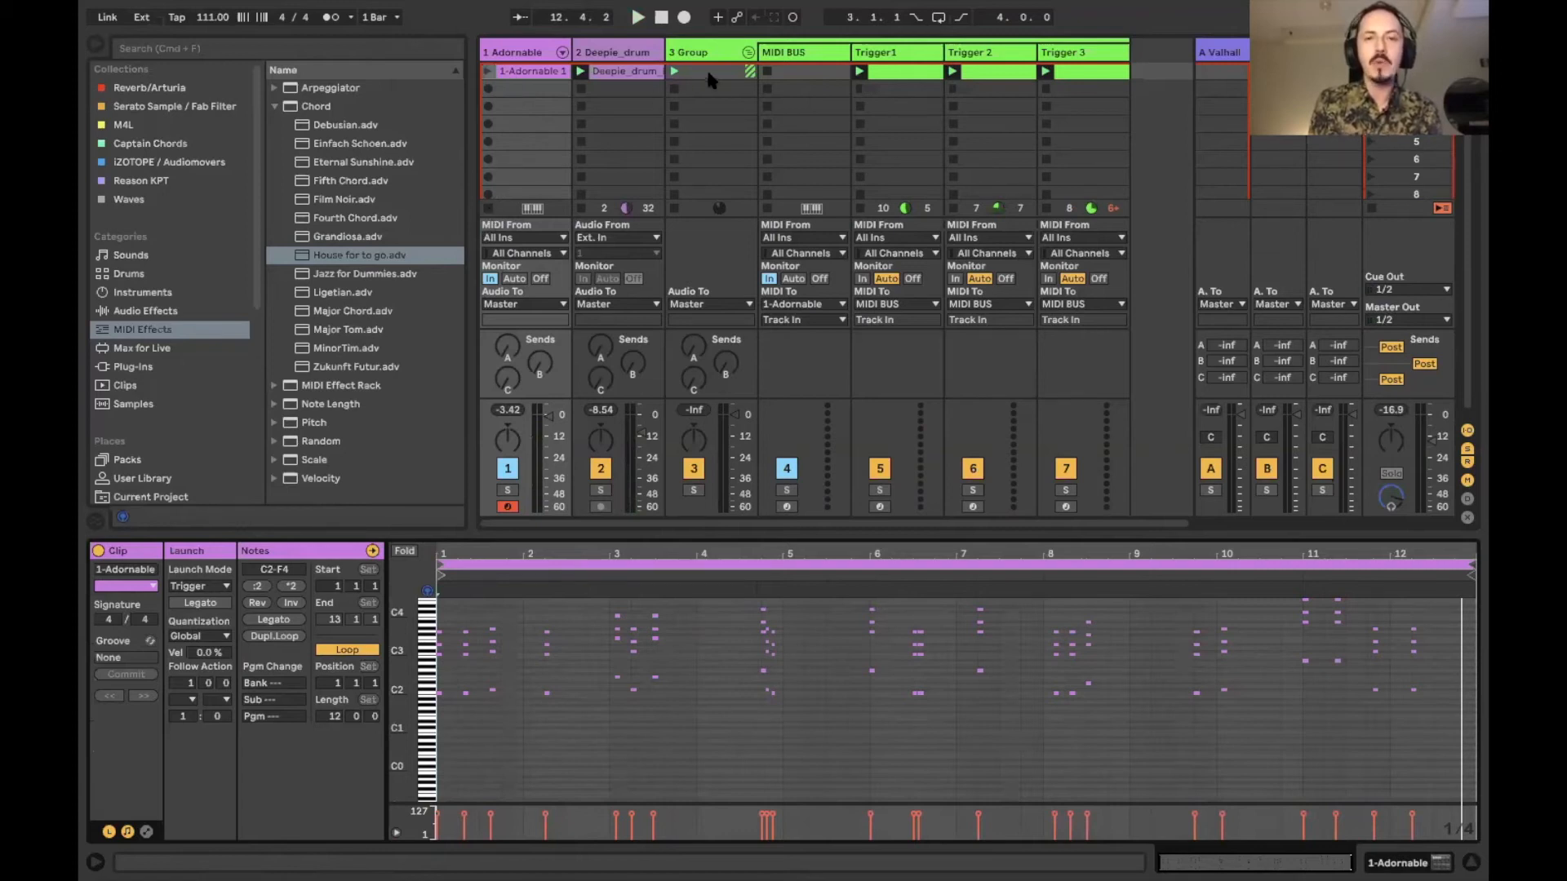
Add the Note Length MIDI effect after the House for to go device on the MIDI BUS track.
click(779, 54)
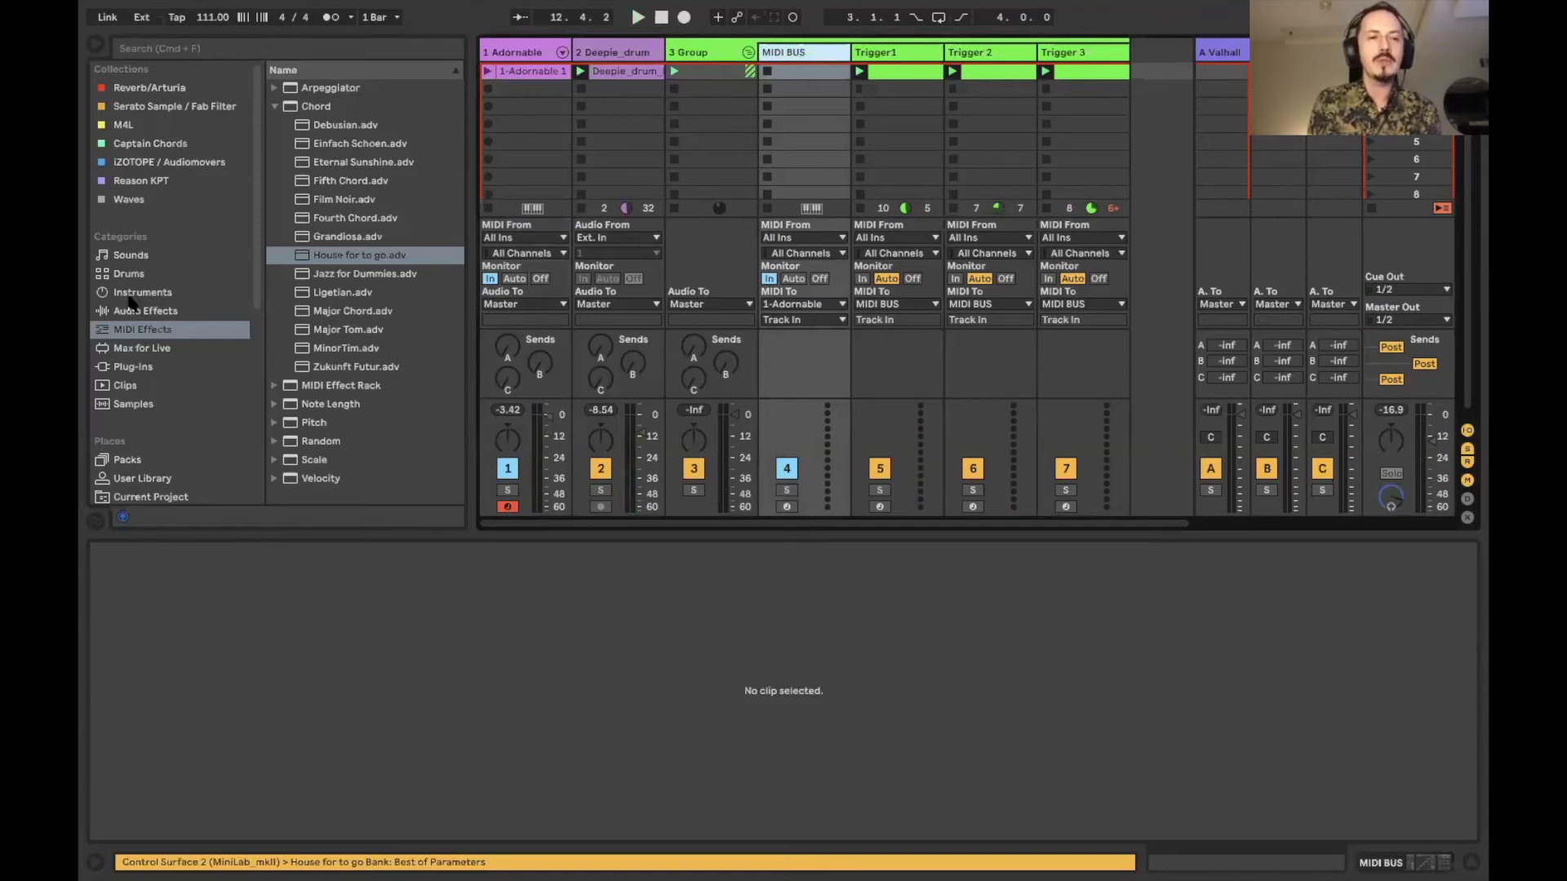
click(274, 106)
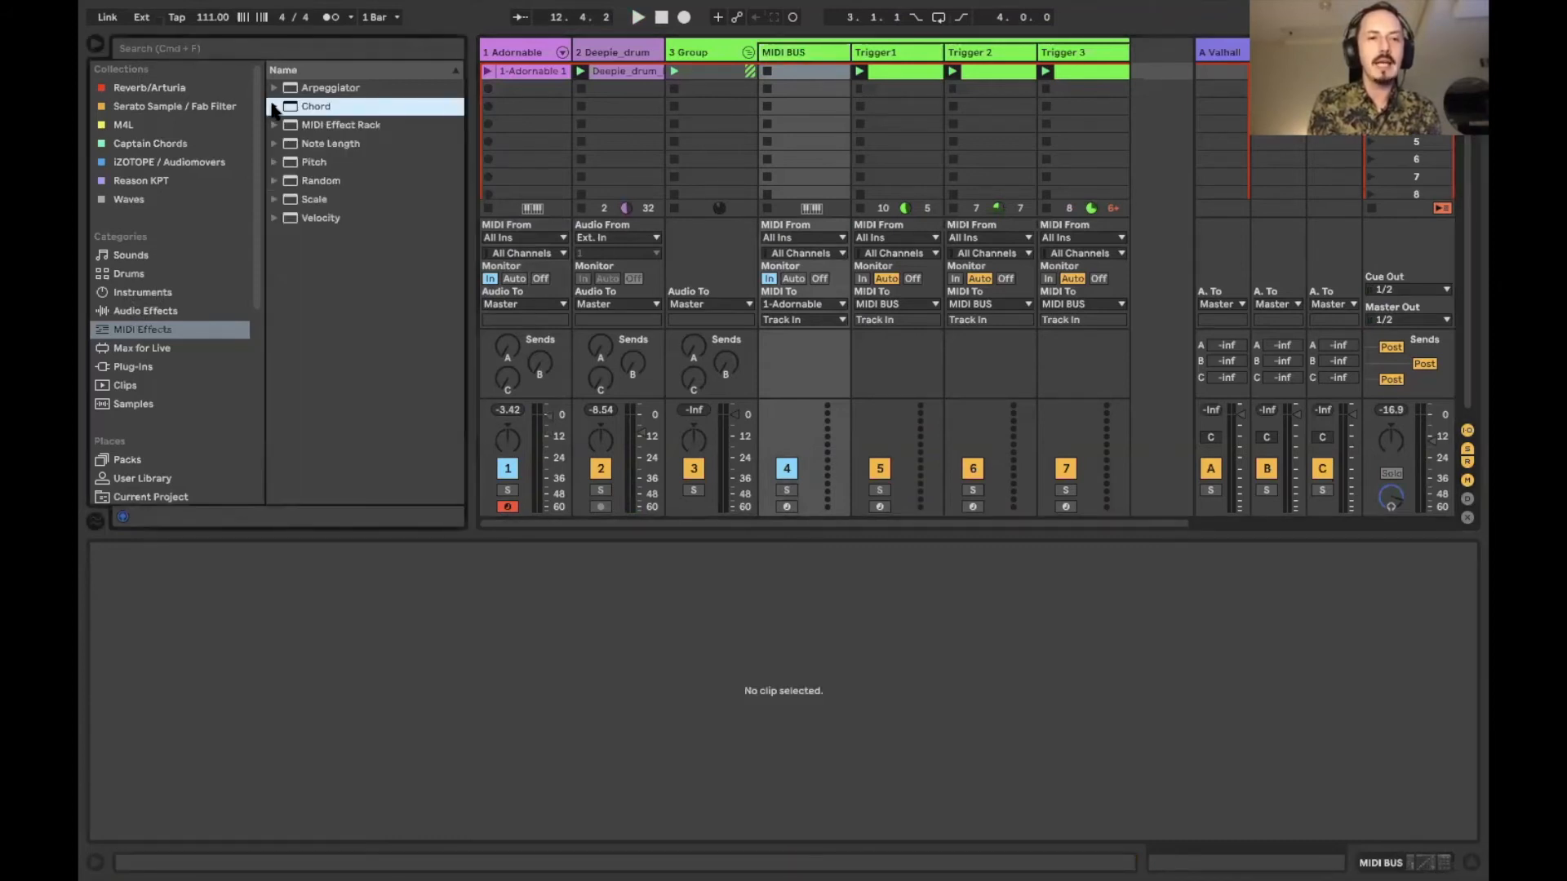
click(292, 147)
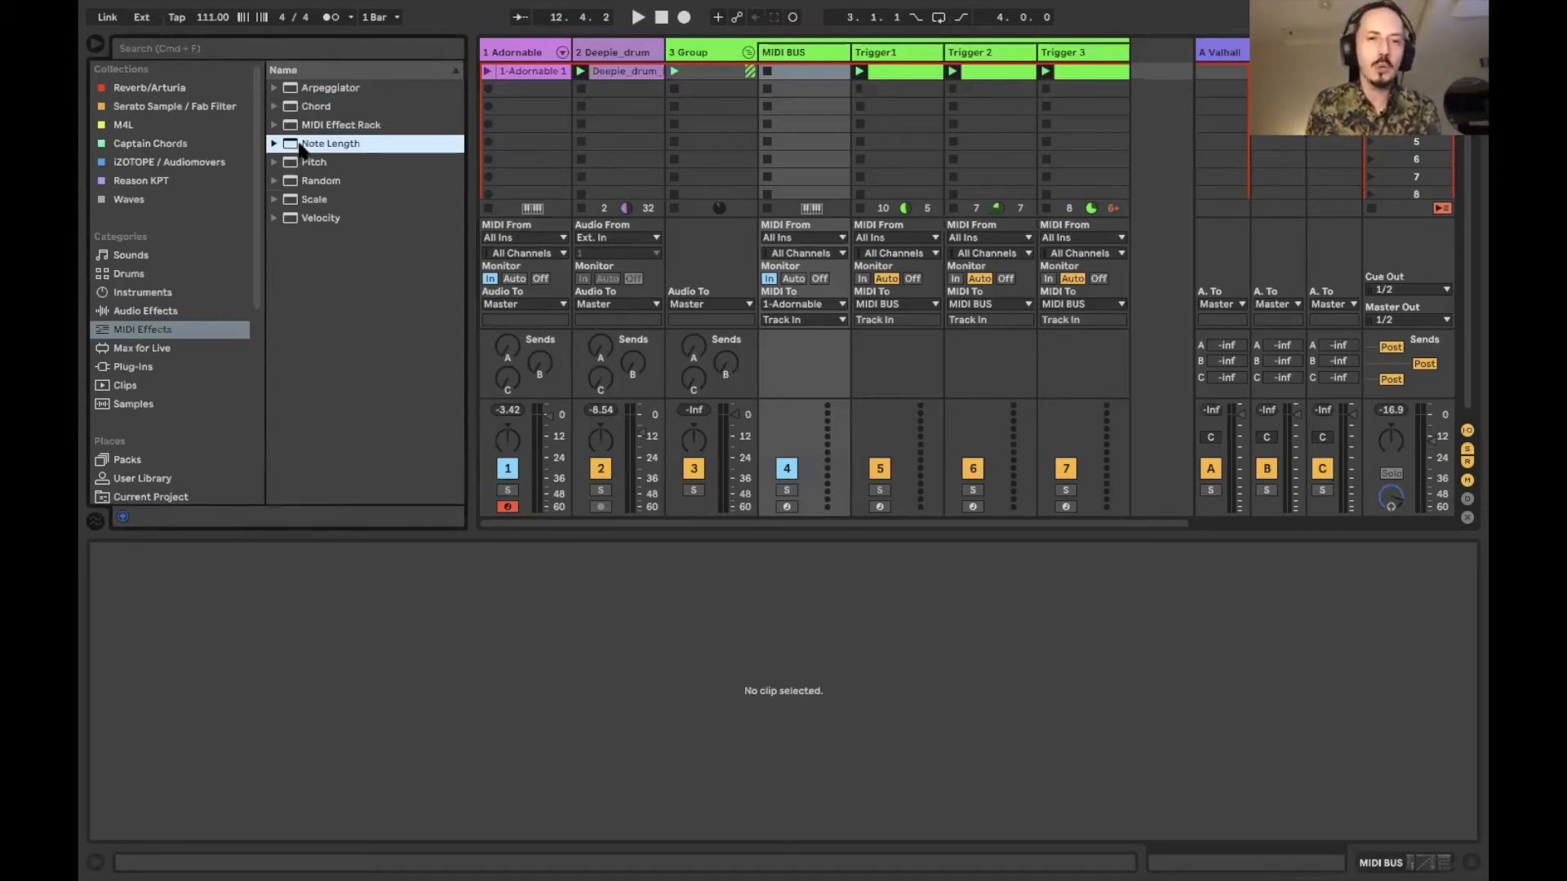
drag(310, 146, 804, 56)
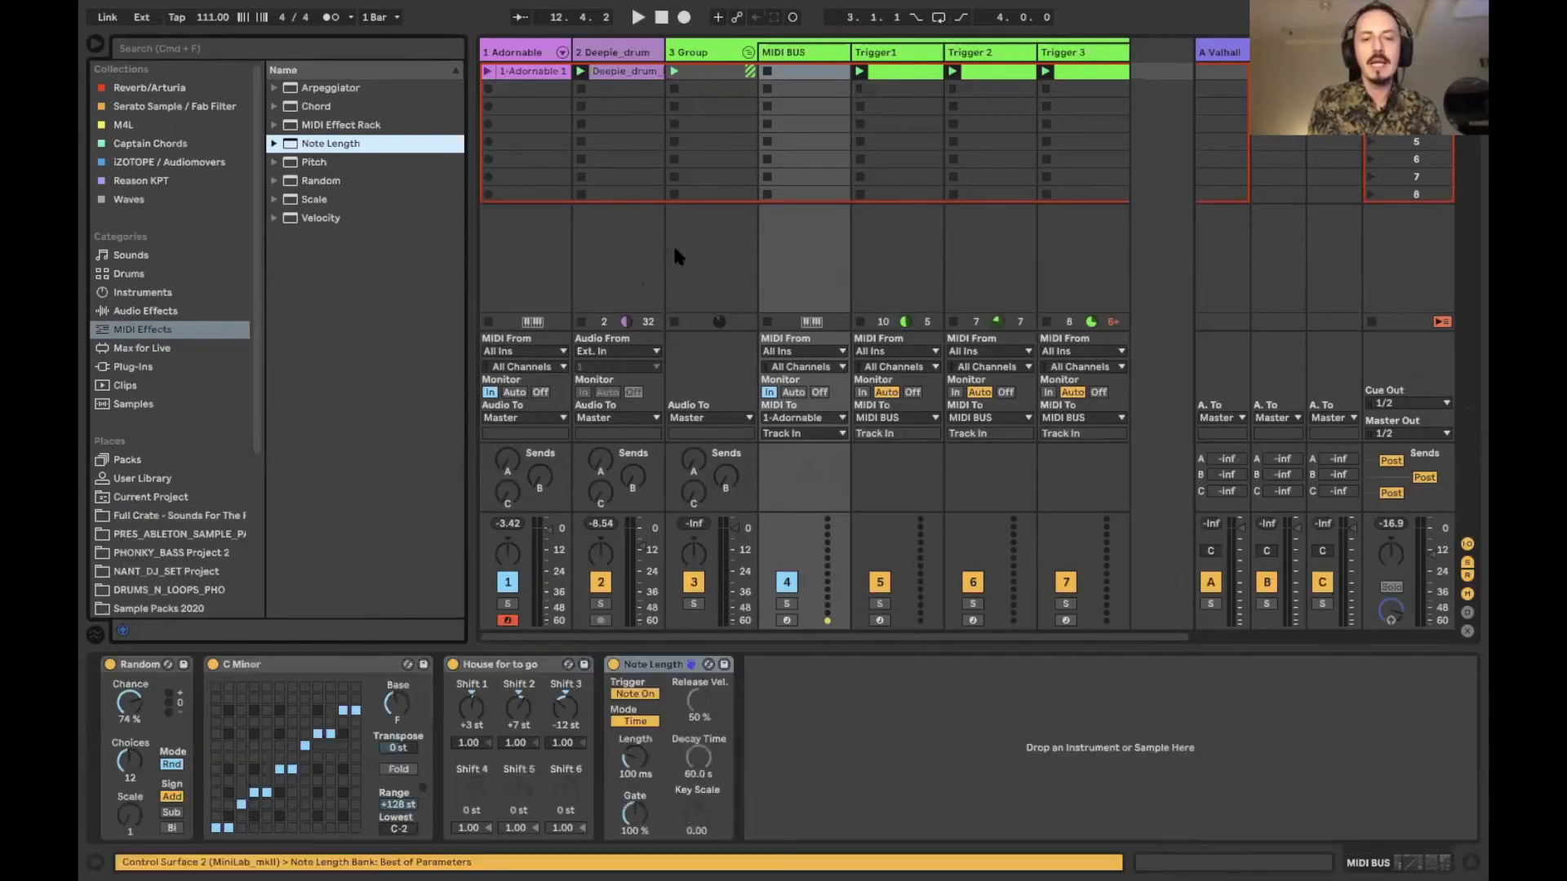
Set the Note Length device's Length to 362 ms while the session plays.
click(633, 760)
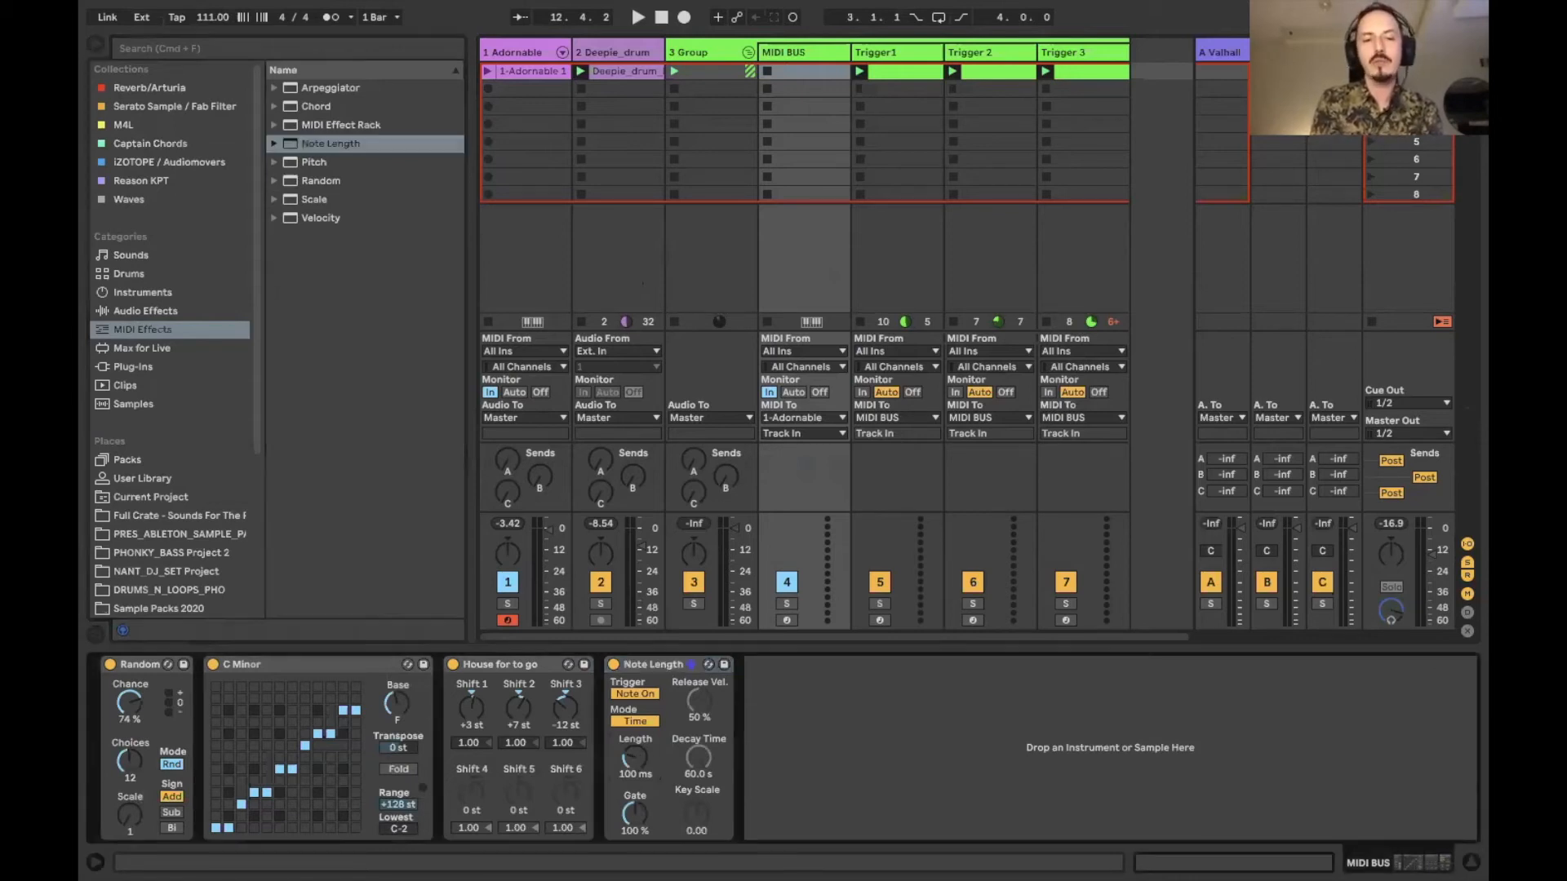
key(space)
drag(634, 758, 634, 761)
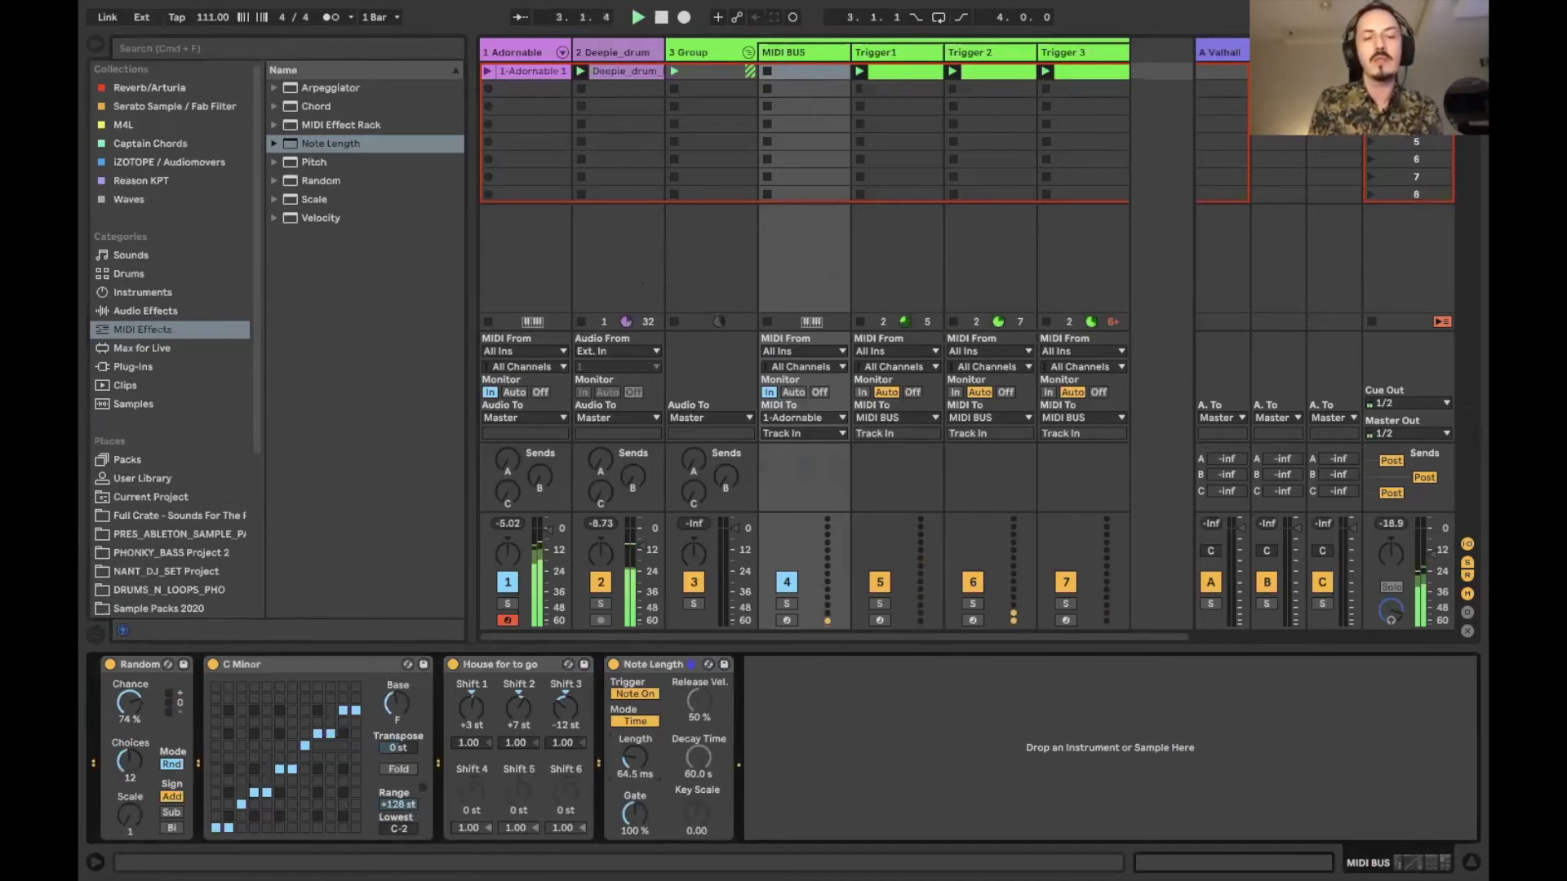
drag(634, 759, 635, 762)
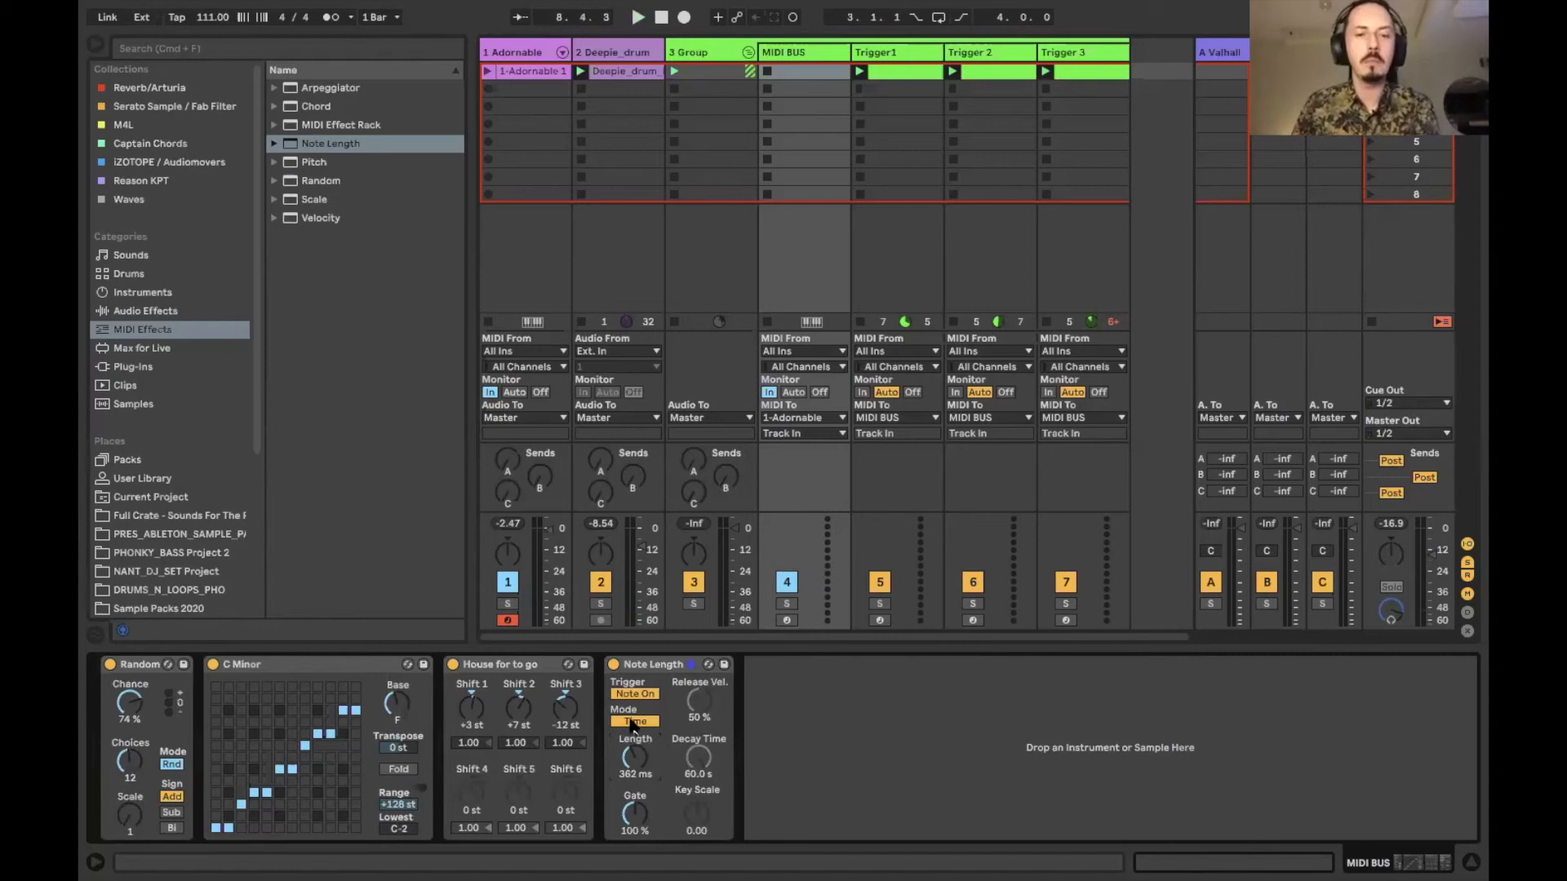
Record the generated notes into the second clip slot of the Adornable track.
click(498, 95)
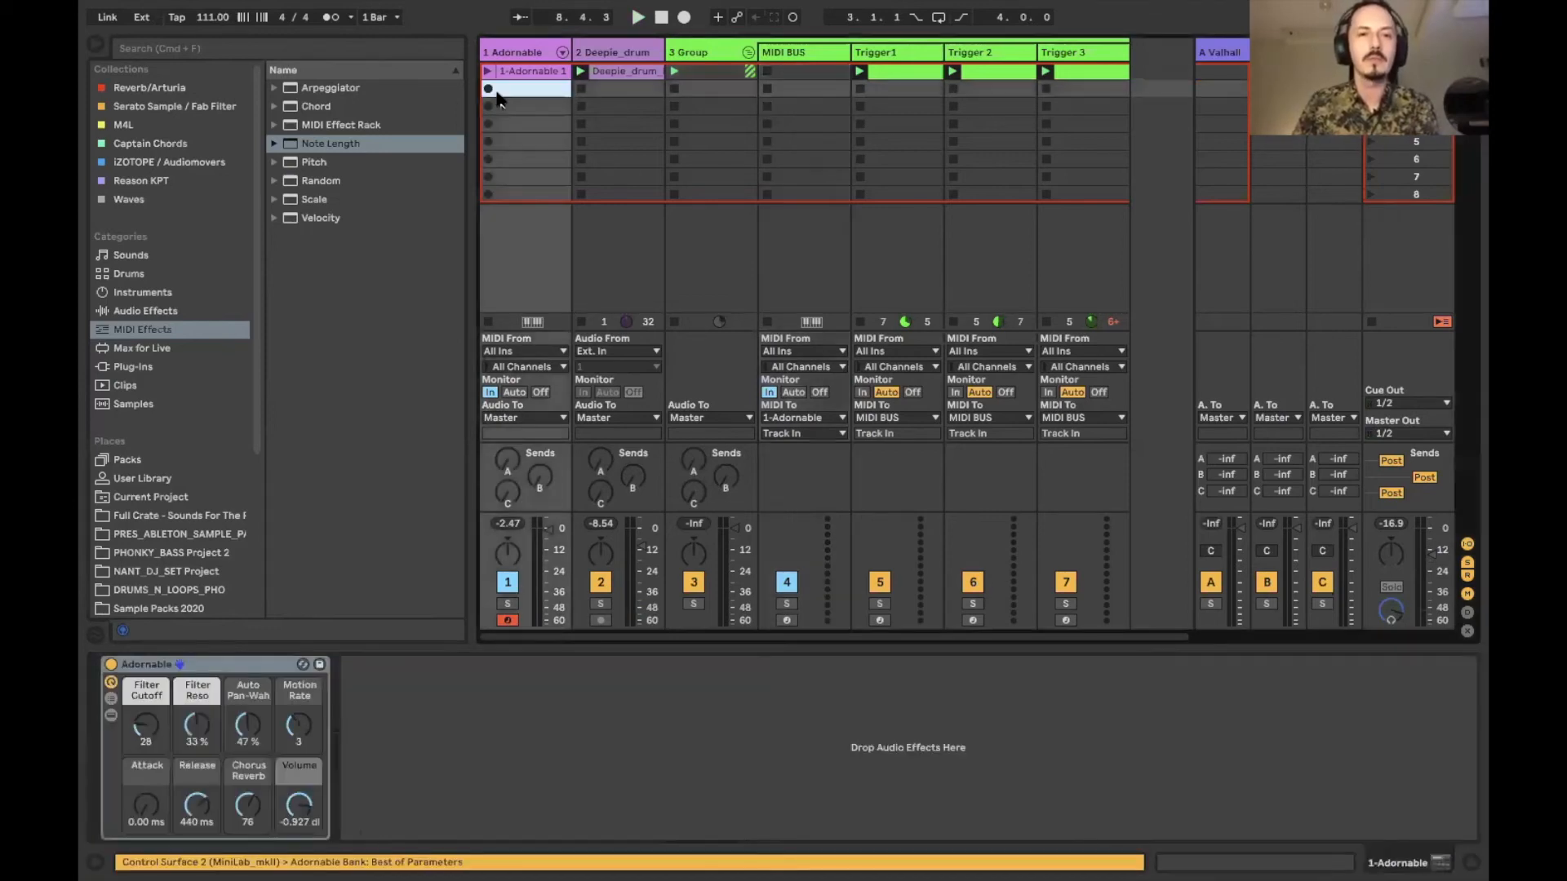
click(489, 89)
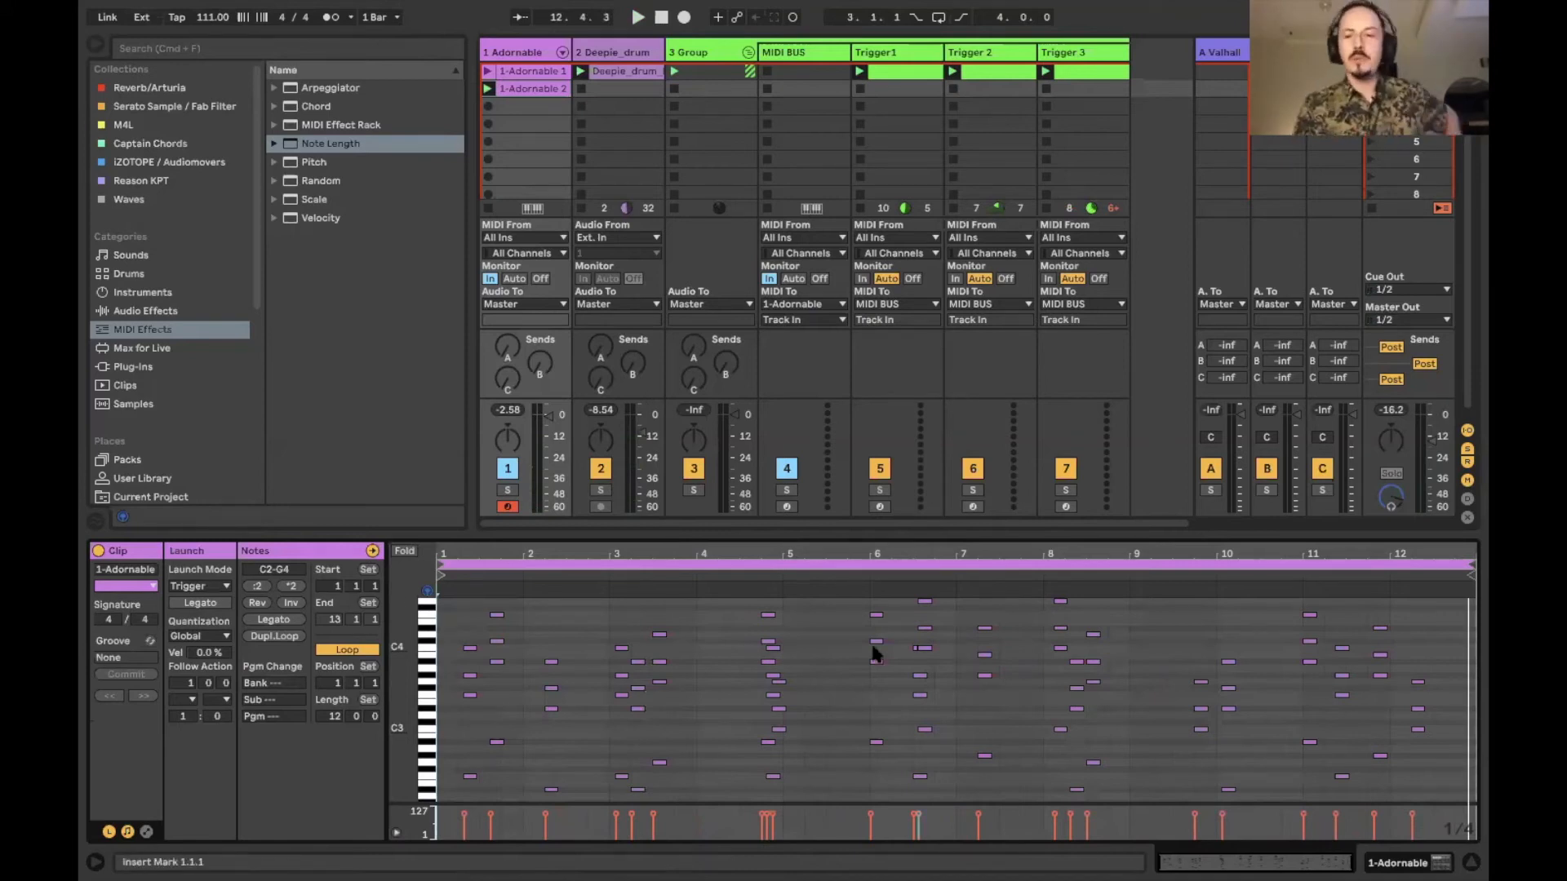
Compare the recorded notes in the first and second Adornable clips.
click(526, 74)
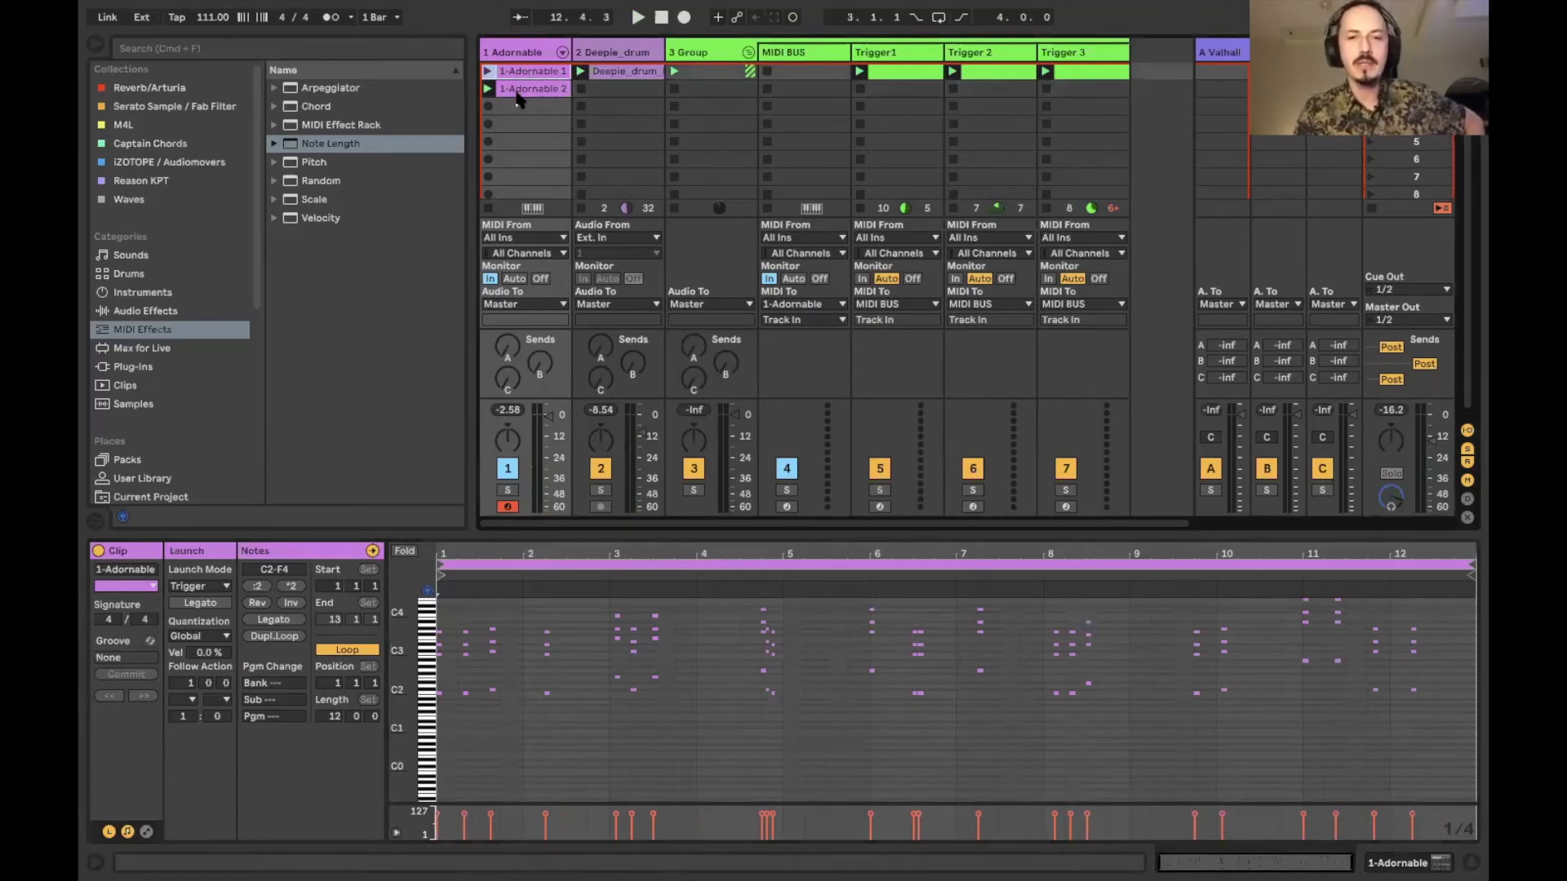
click(524, 90)
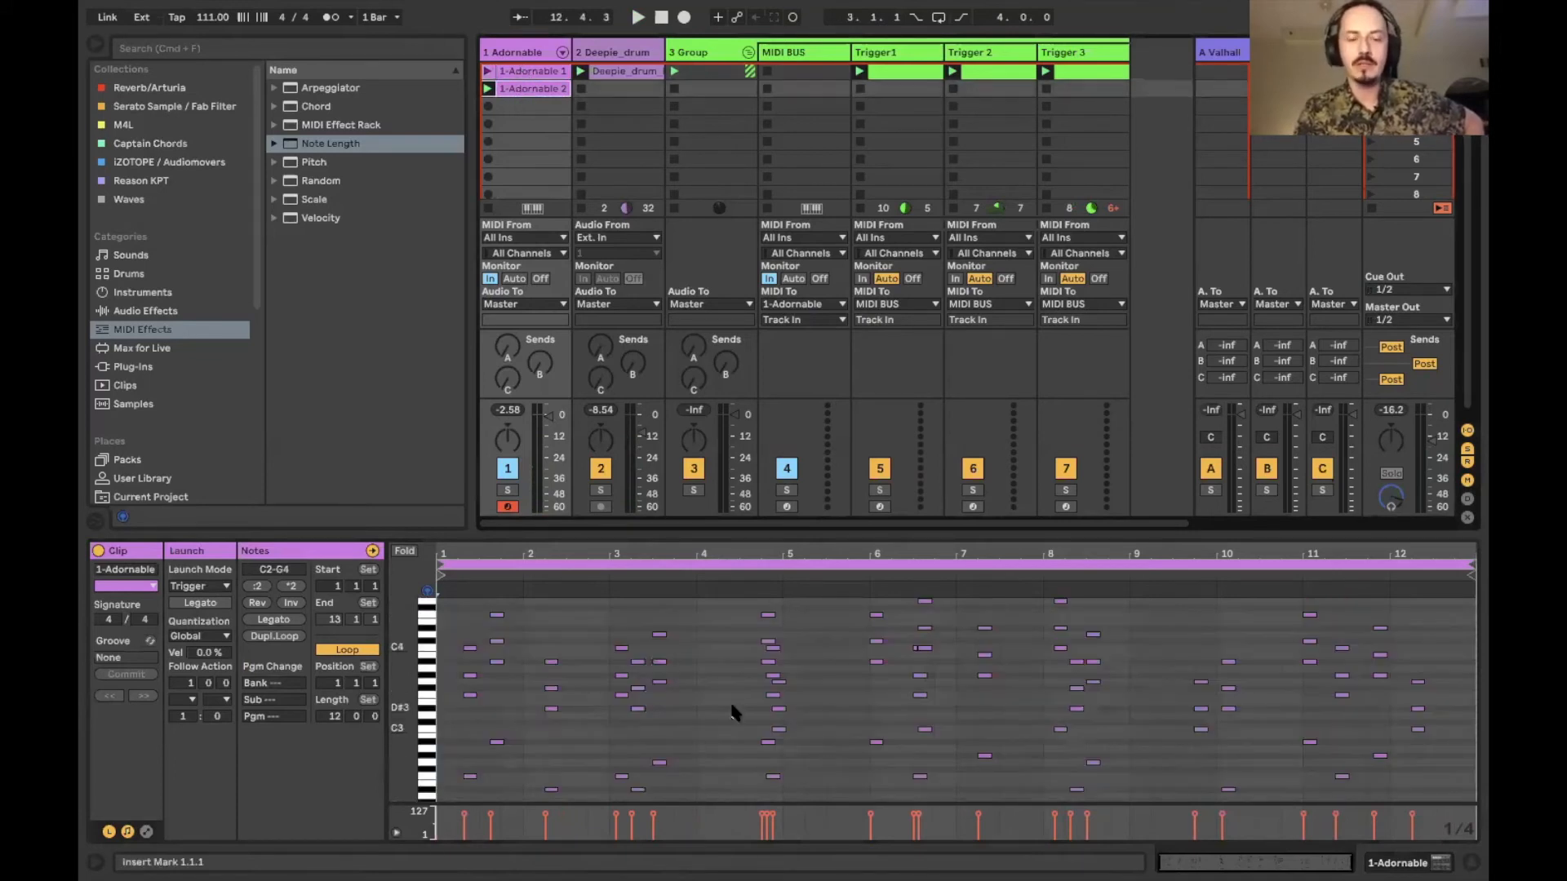
click(527, 72)
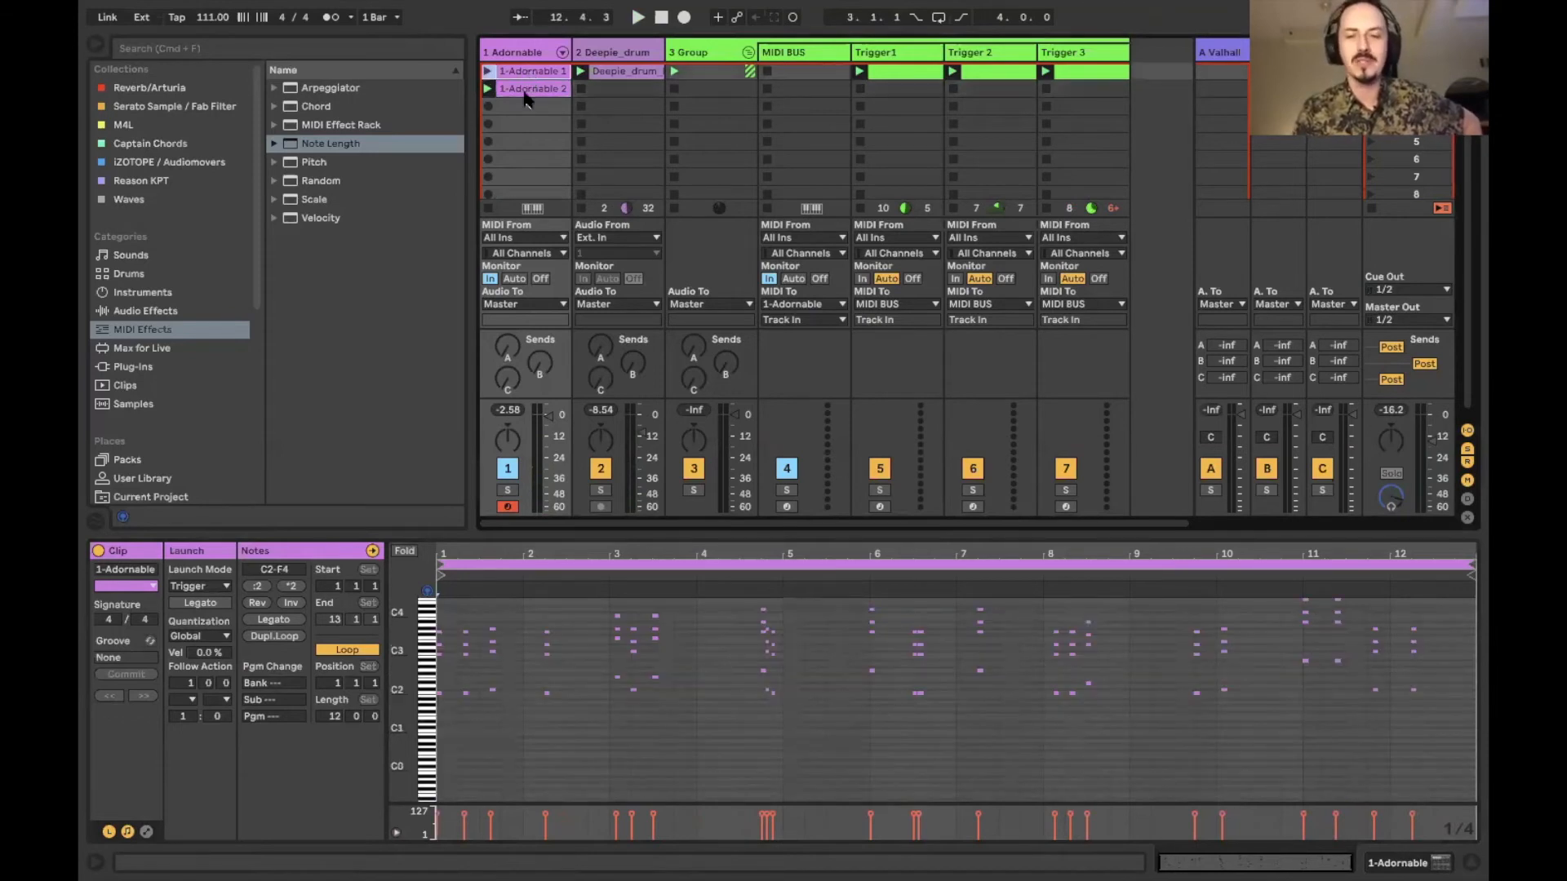
click(527, 91)
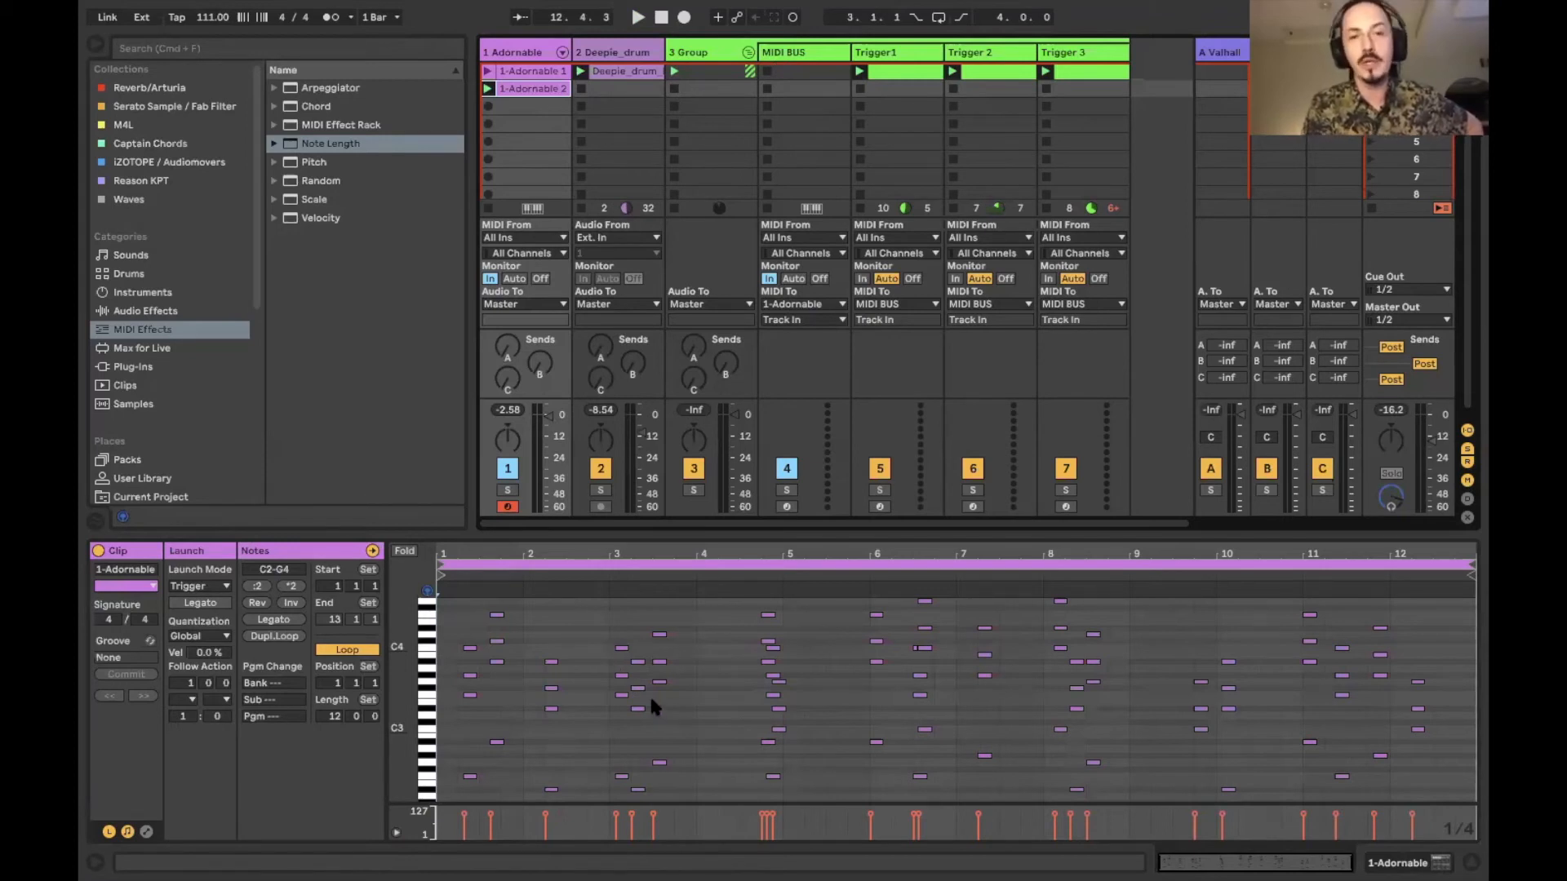
Play the session and set the Adornable track's monitoring to Auto.
click(286, 321)
key(space)
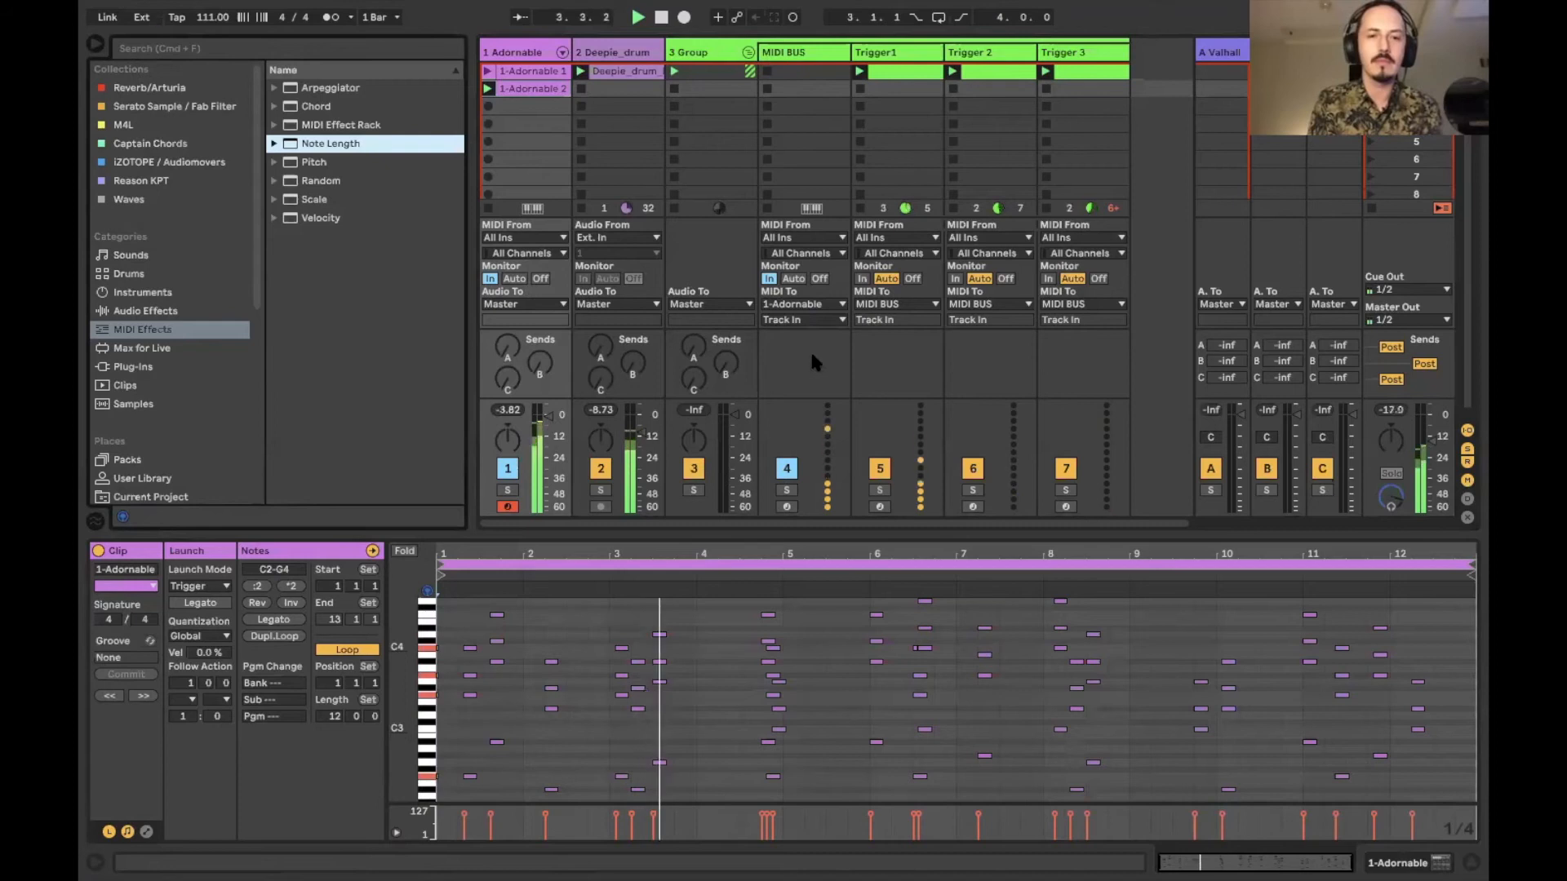
click(512, 279)
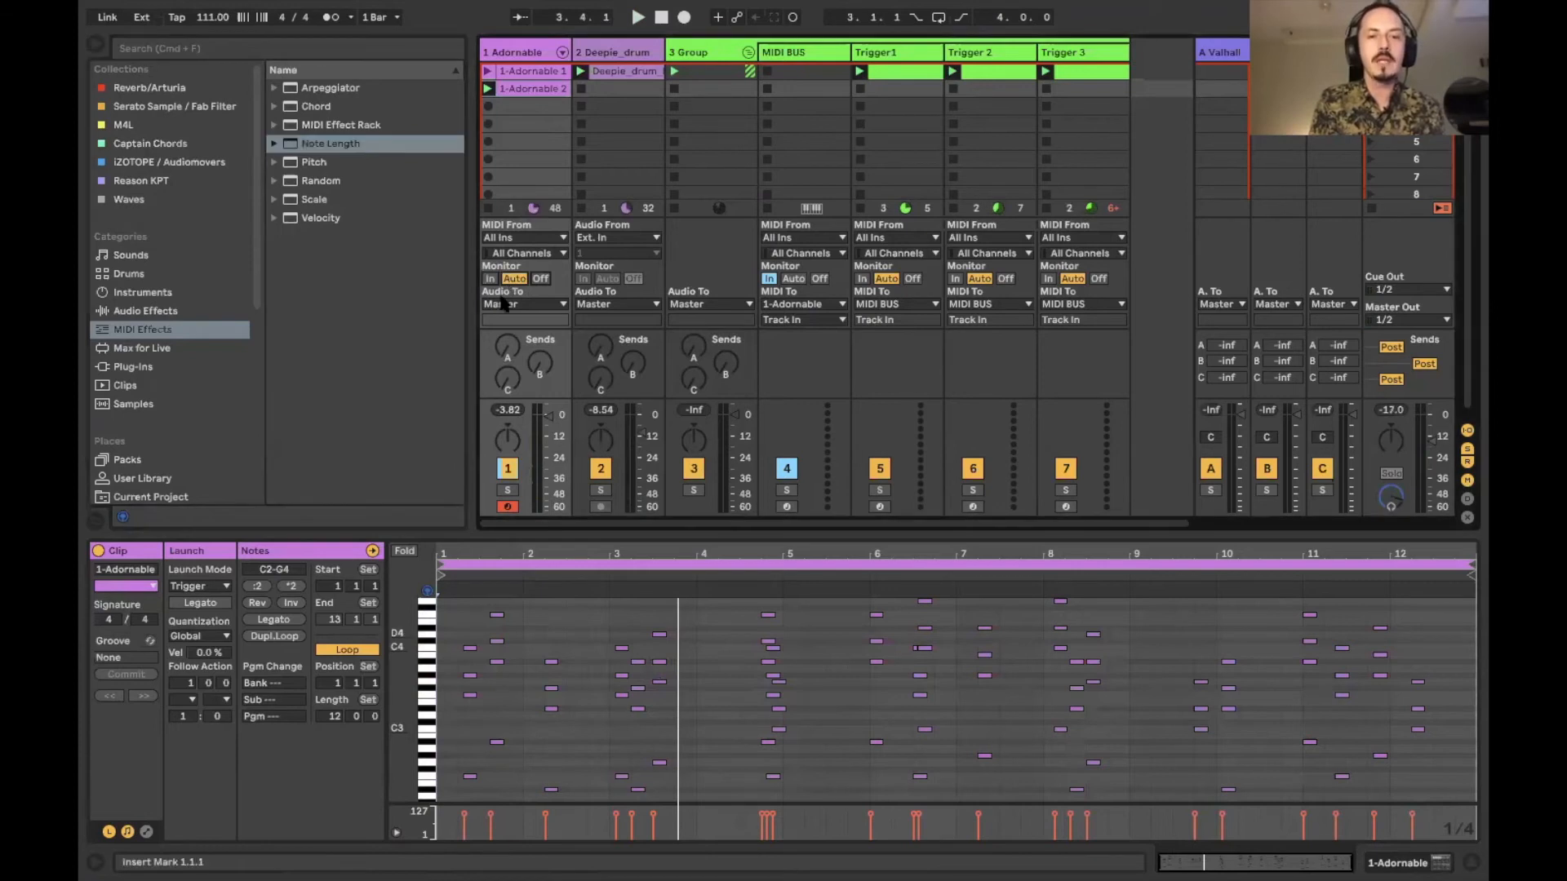
Shorten the second Adornable clip's loop to two bars, place it at 11.1.1 and play it.
mouse_move(1472, 566)
mouse_down()
mouse_move(570, 571)
mouse_move(663, 575)
mouse_move(577, 575)
mouse_move(622, 576)
mouse_move(605, 586)
mouse_move(914, 563)
mouse_up()
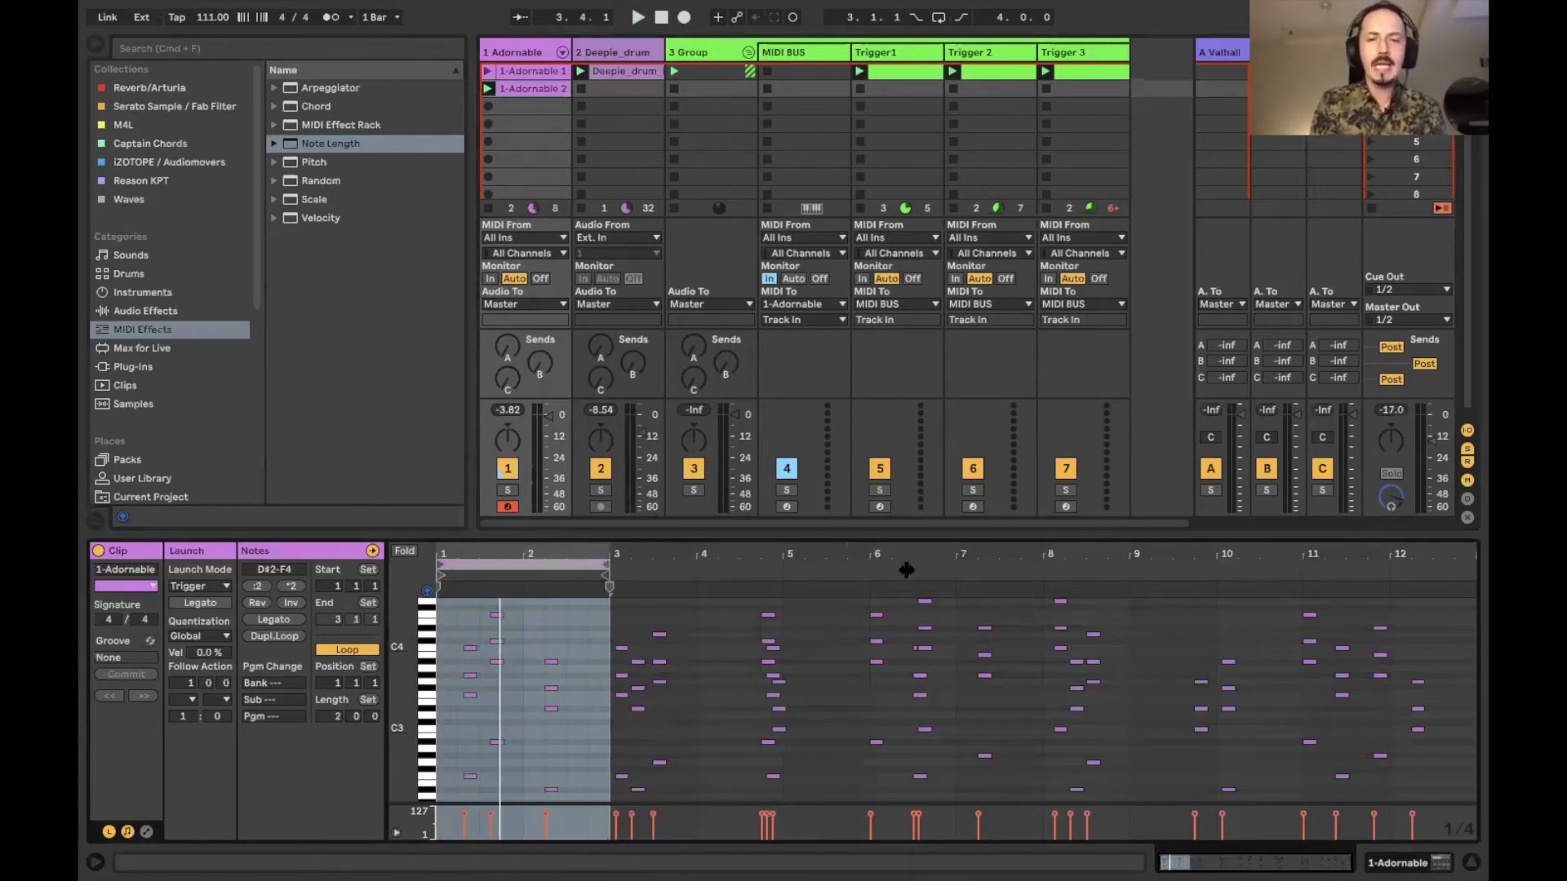
drag(1148, 569, 1407, 620)
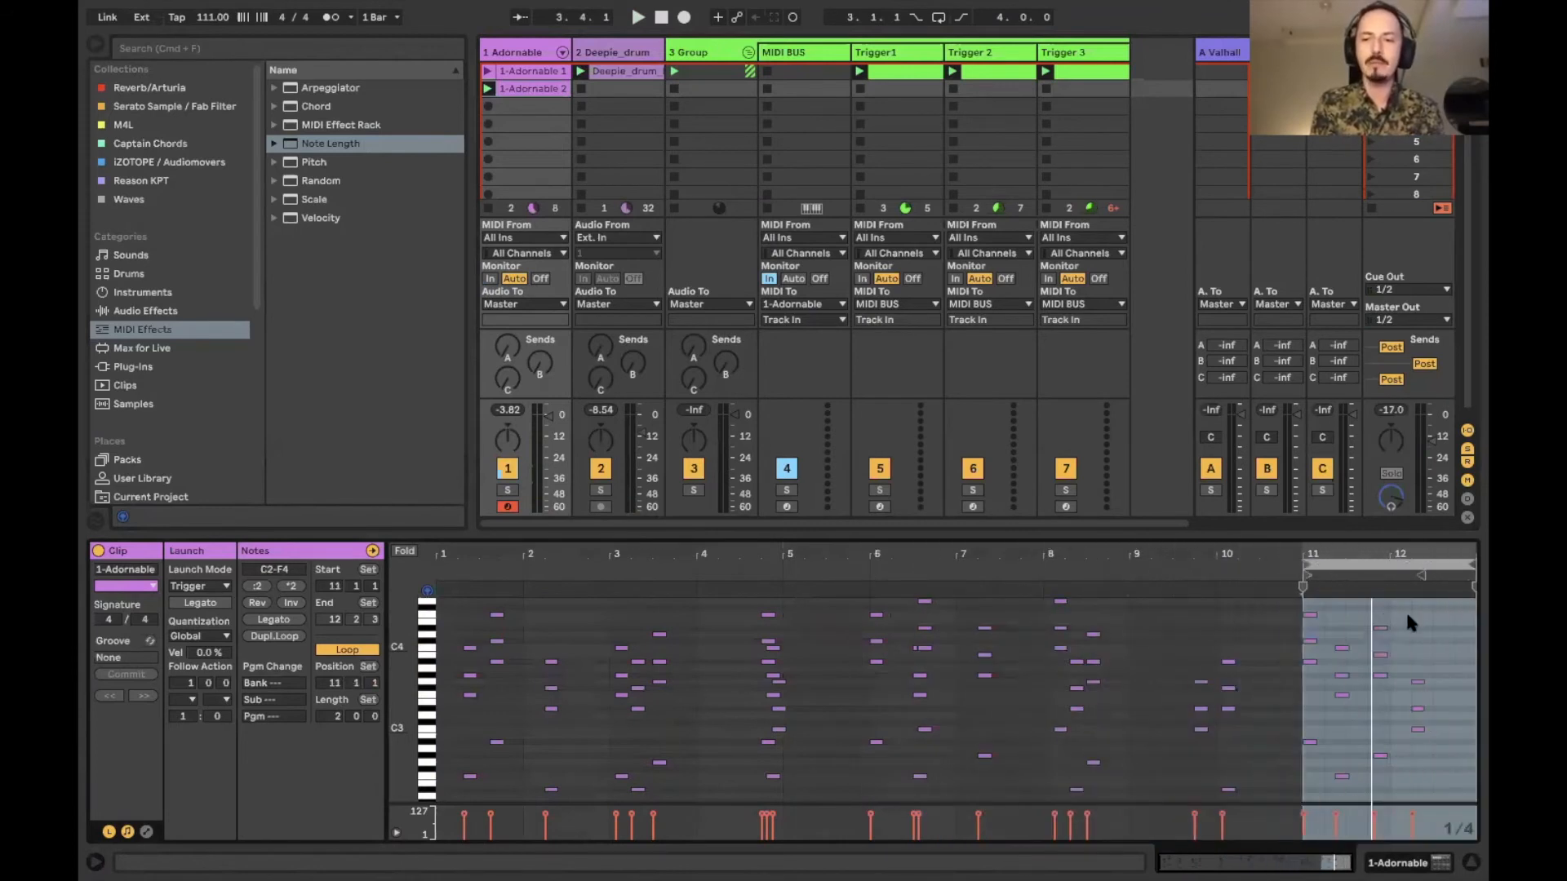
key(space)
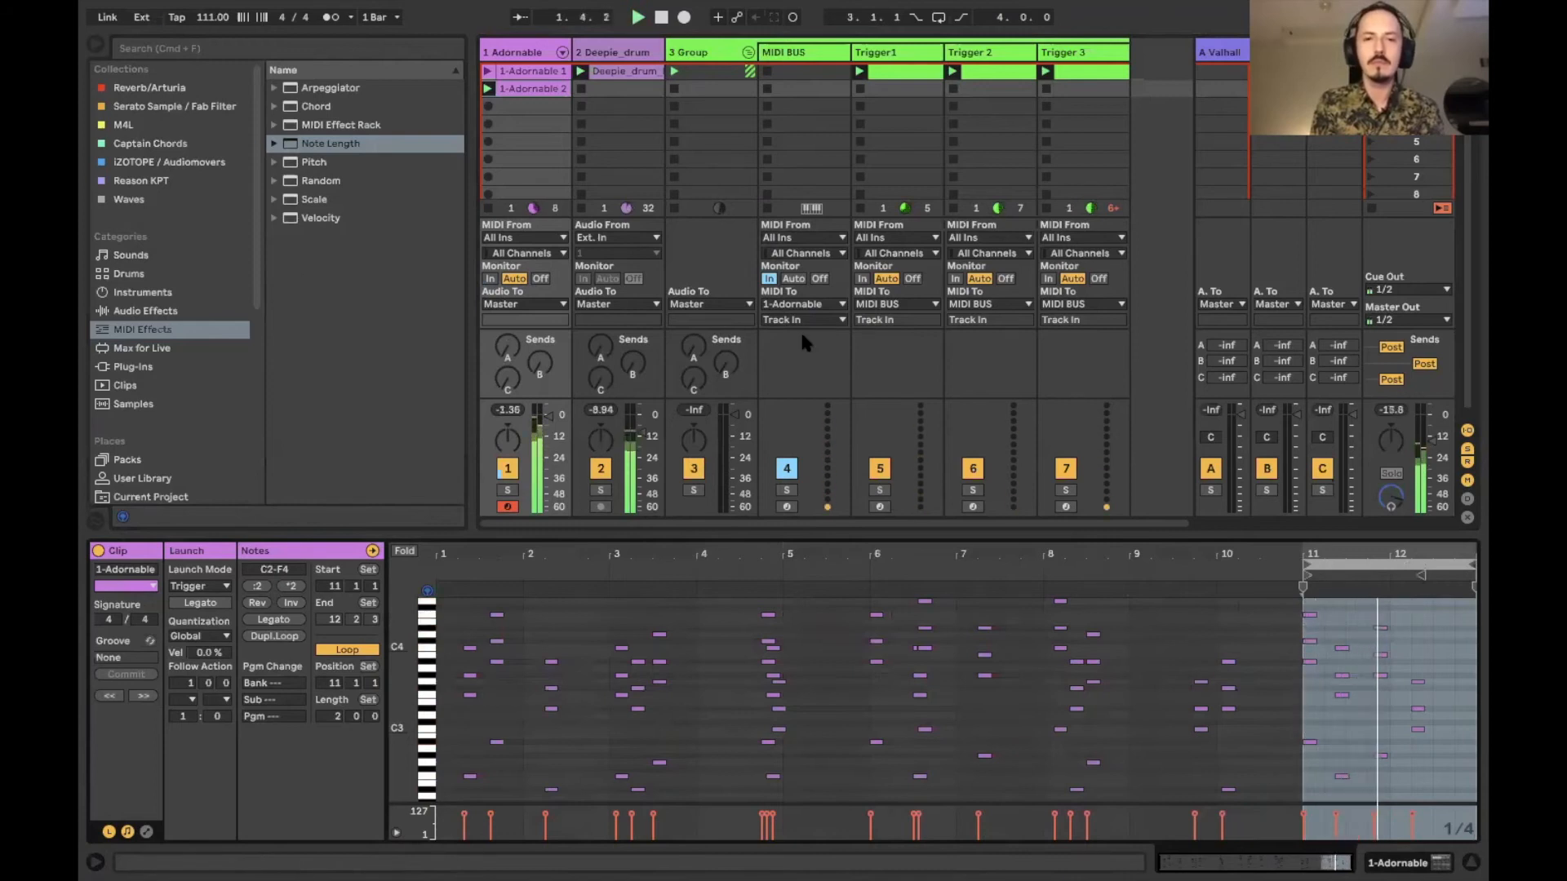
Switch the MIDI BUS track's monitoring to Off while the looped clip plays.
click(819, 279)
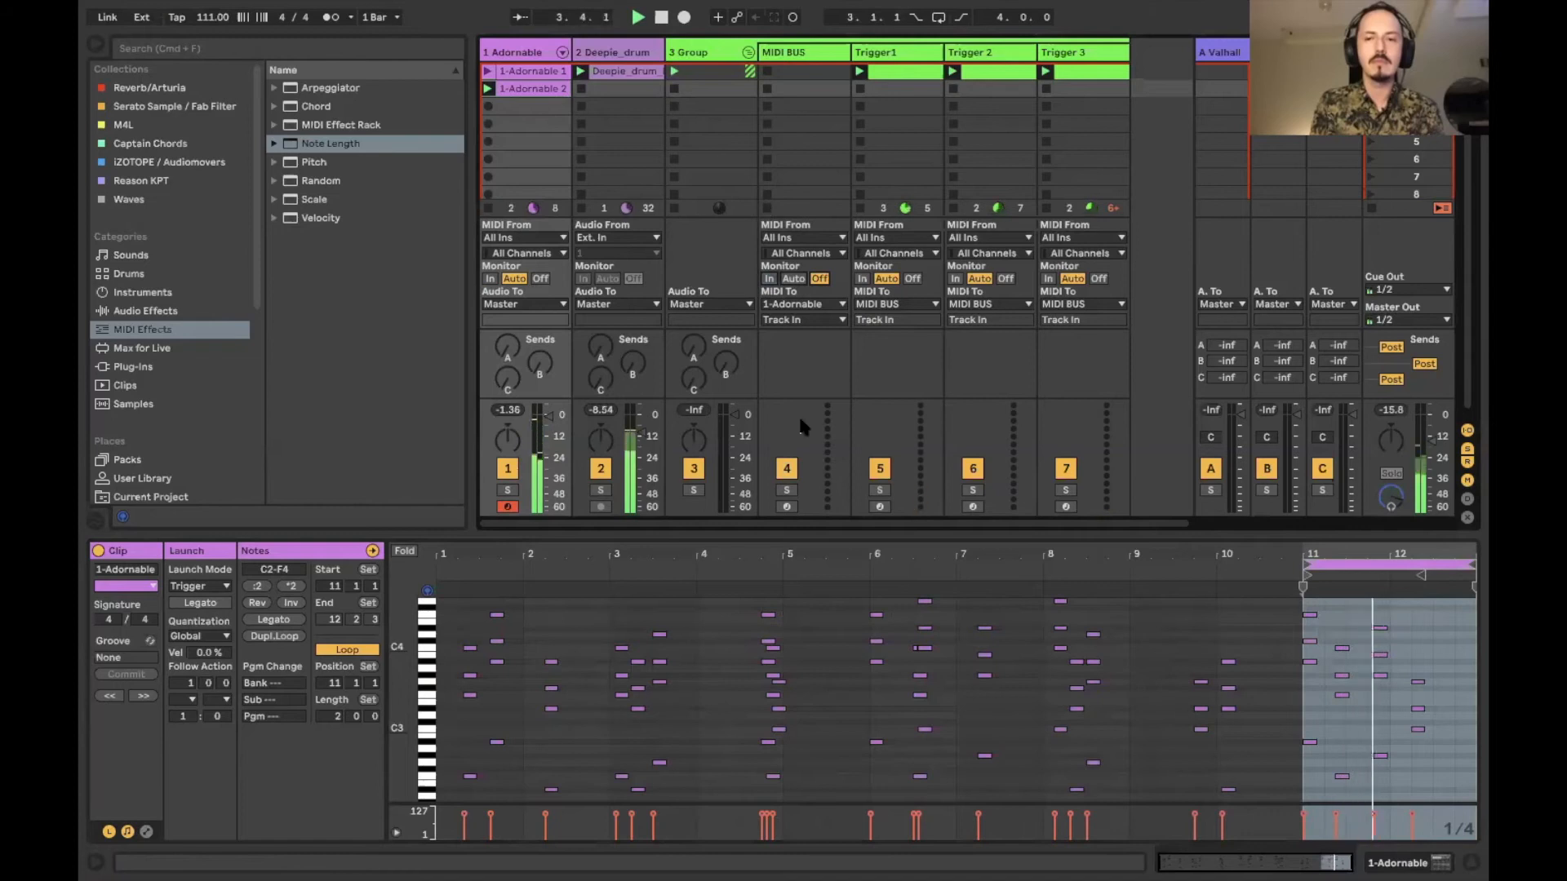
scroll(1215, 608, down, 2)
scroll(1215, 608, up, 2)
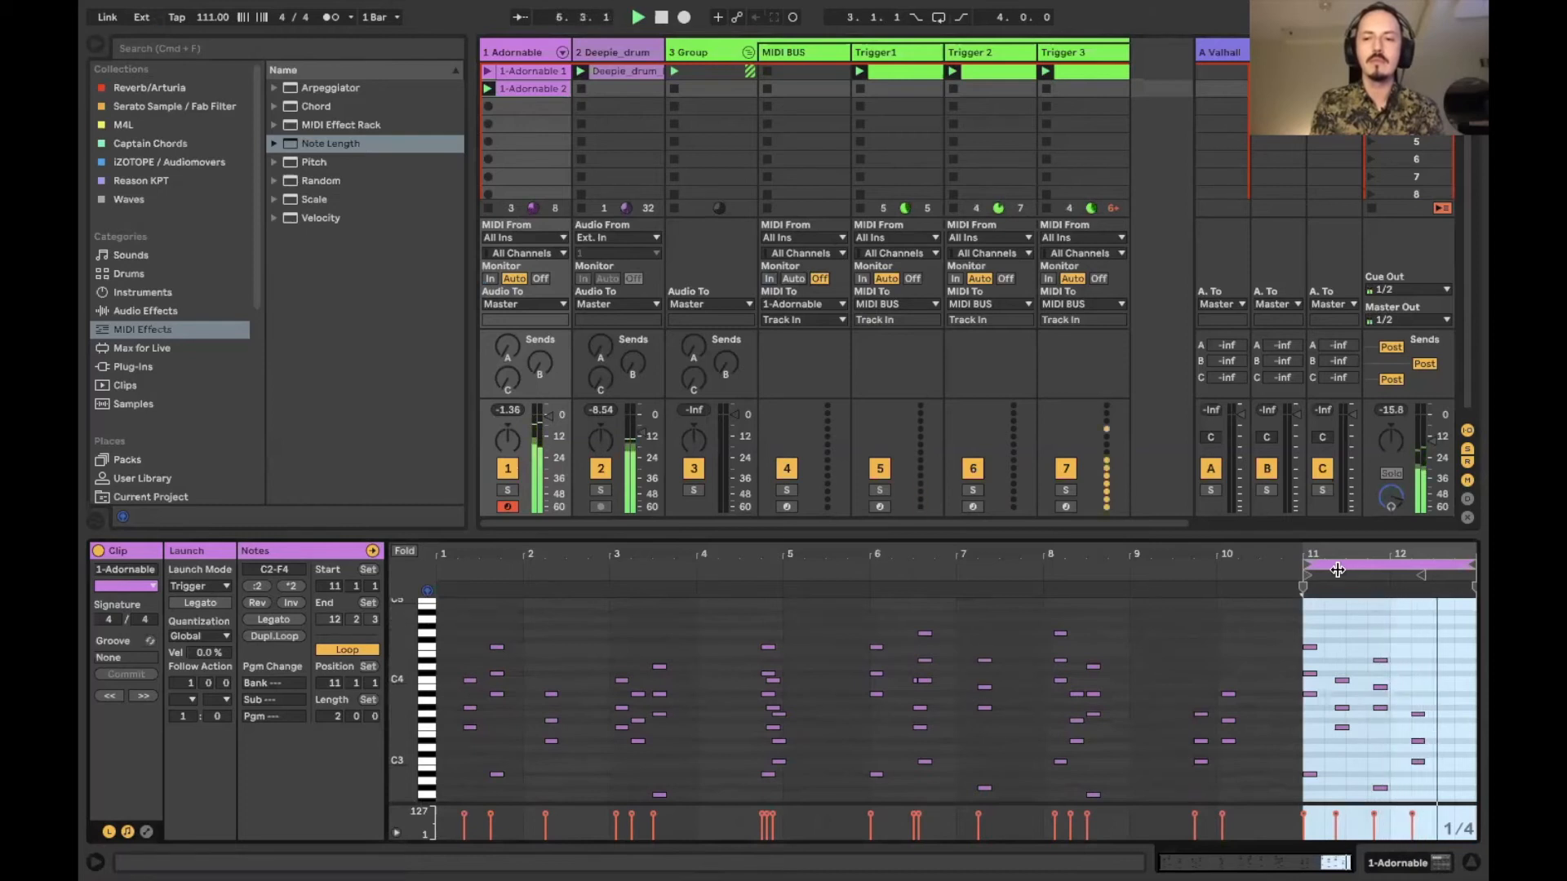
Audition the two-bar loop at 9.4.1, 7.2.1 and 11.1.1, aligning the clip's start marker with the last position.
drag(1343, 561, 1189, 591)
key(space)
key(space)
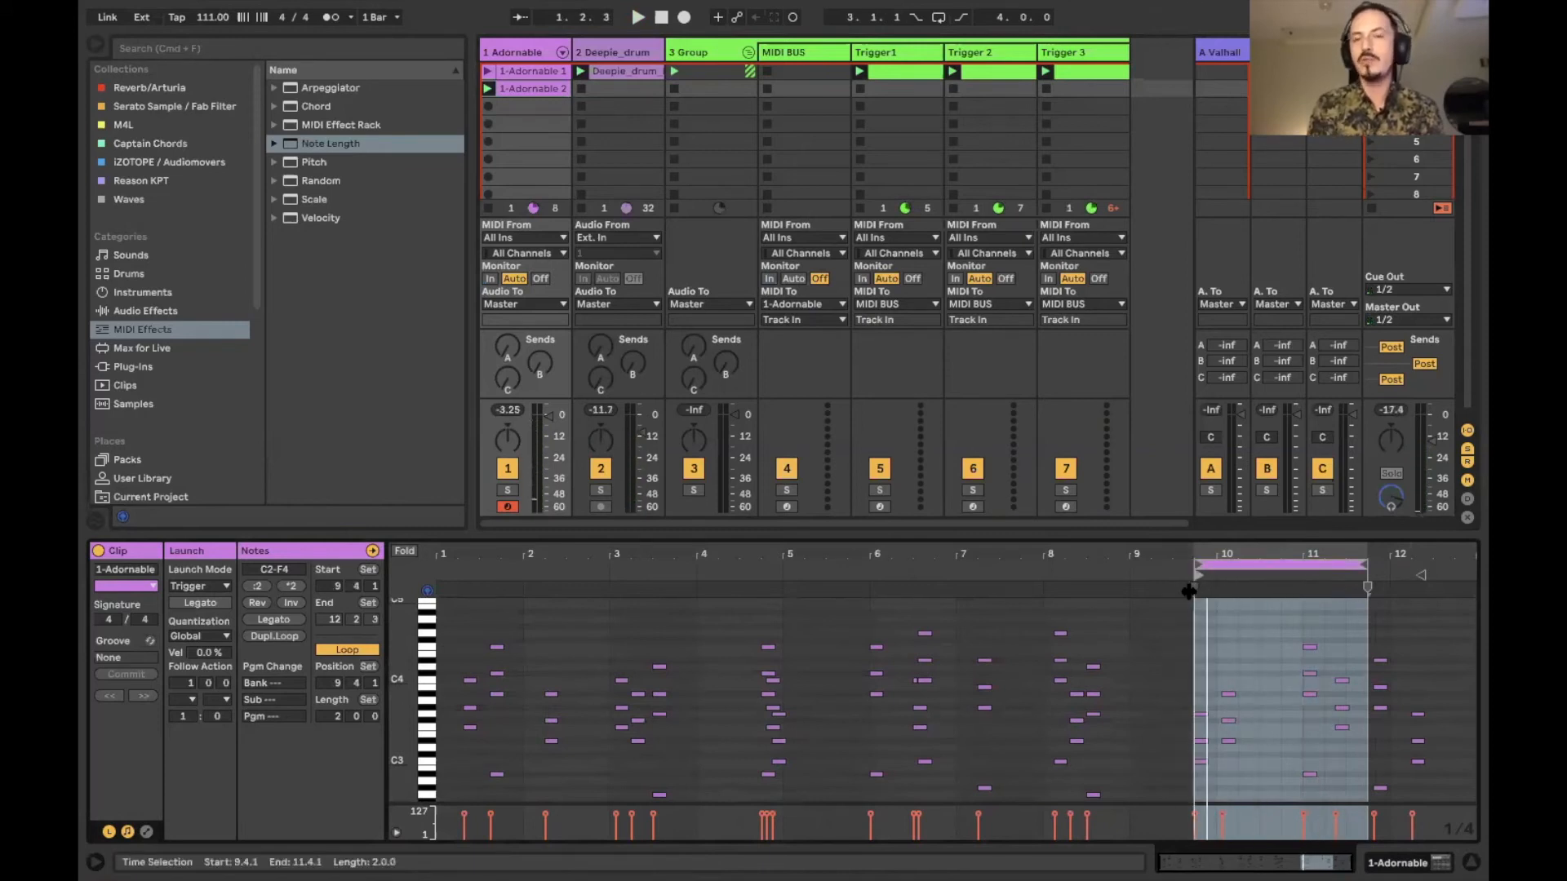
key(space)
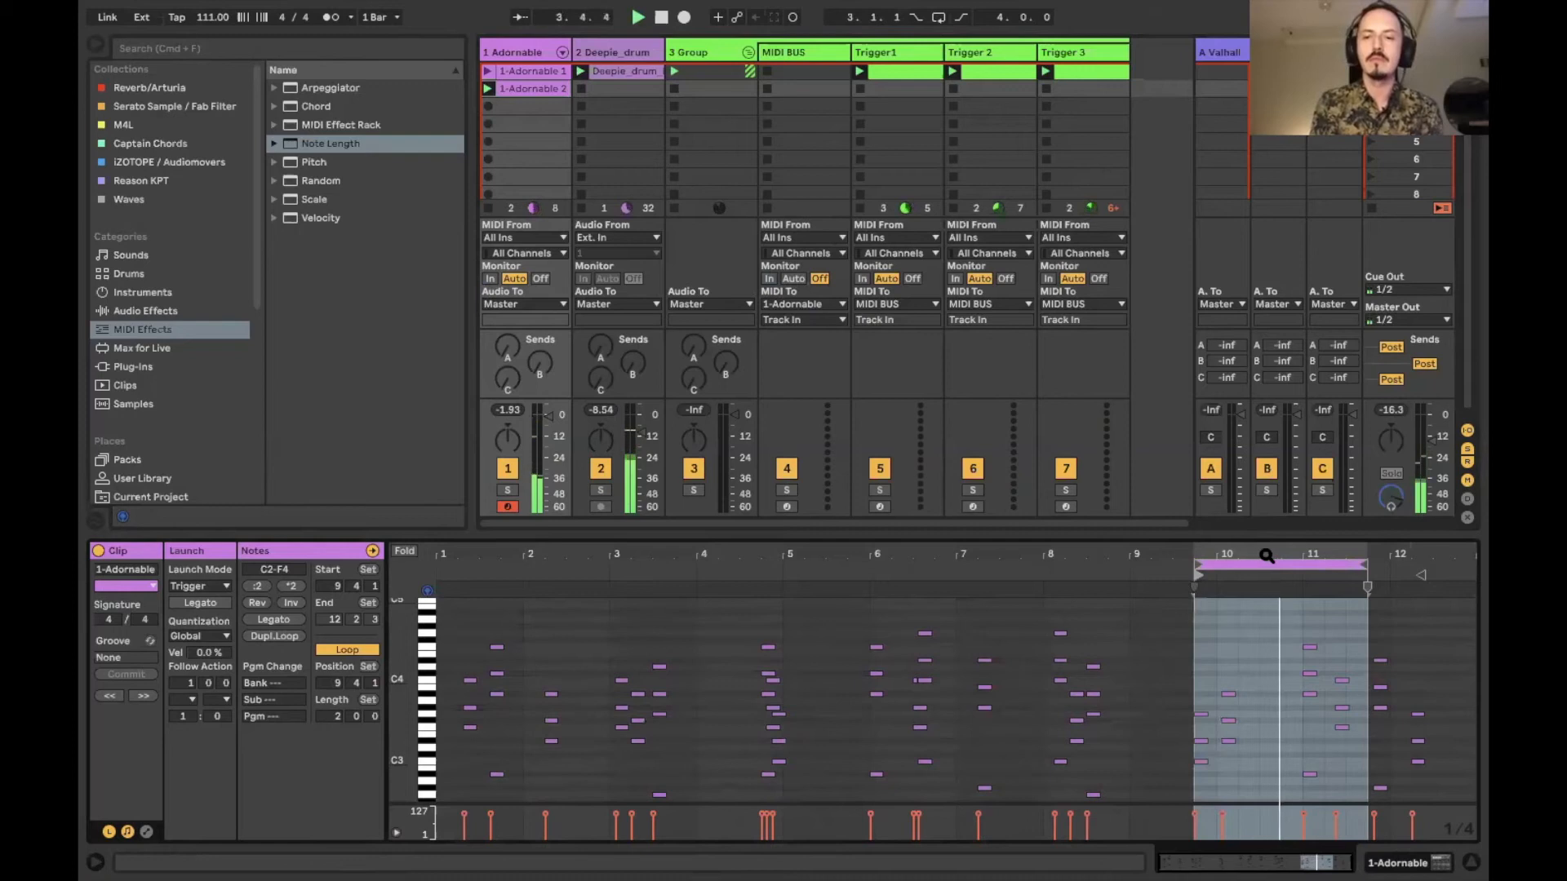
drag(1284, 563, 976, 581)
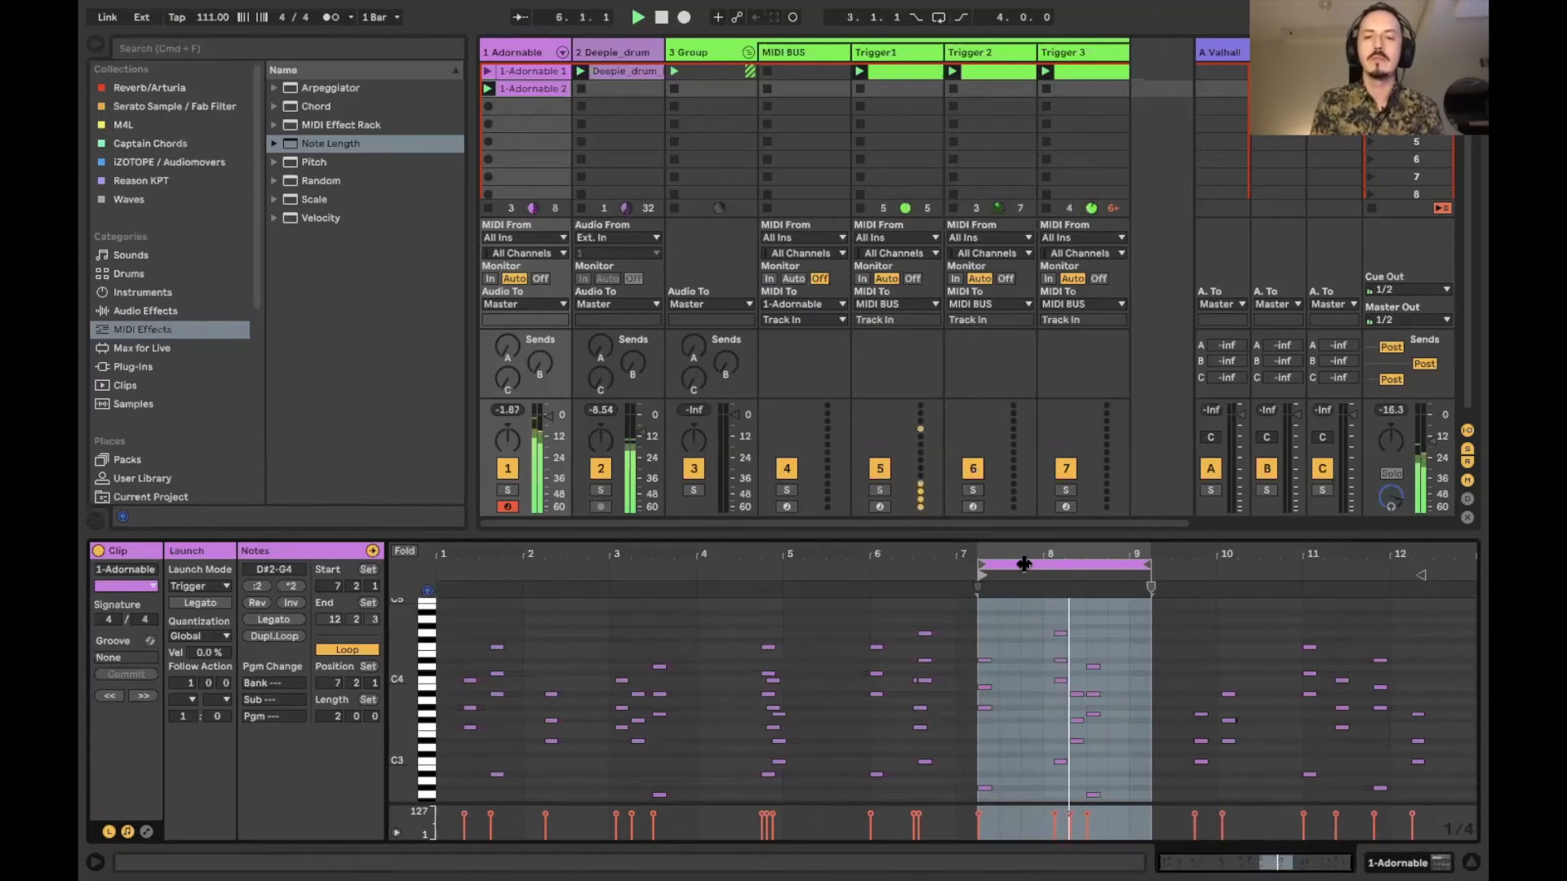
mouse_move(1027, 564)
mouse_down()
mouse_move(1253, 576)
mouse_move(1173, 575)
mouse_move(1195, 578)
mouse_up()
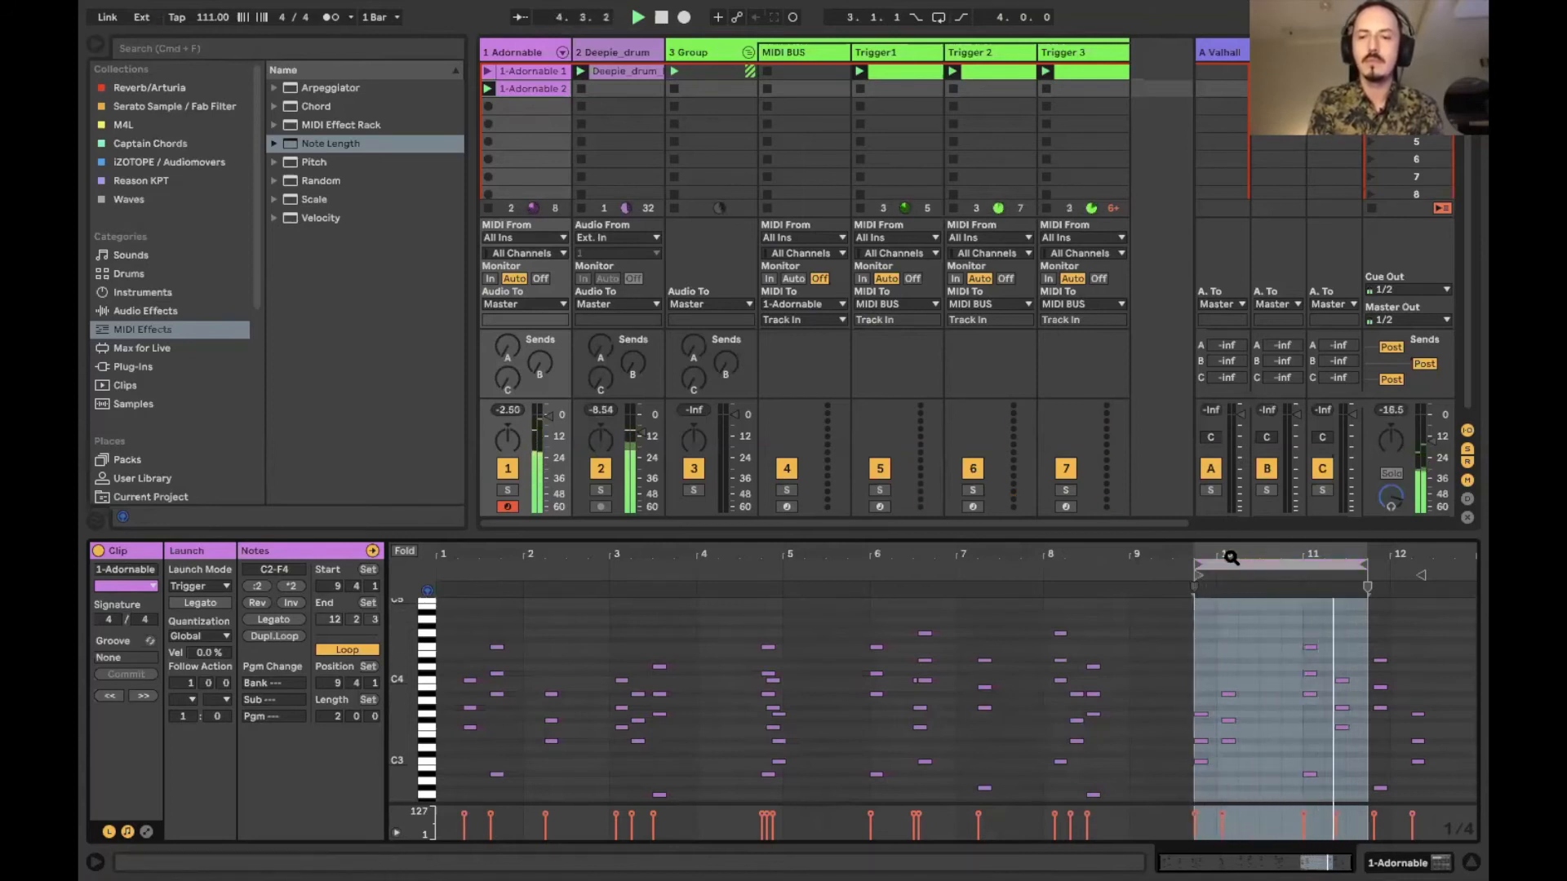
drag(1231, 557, 1337, 574)
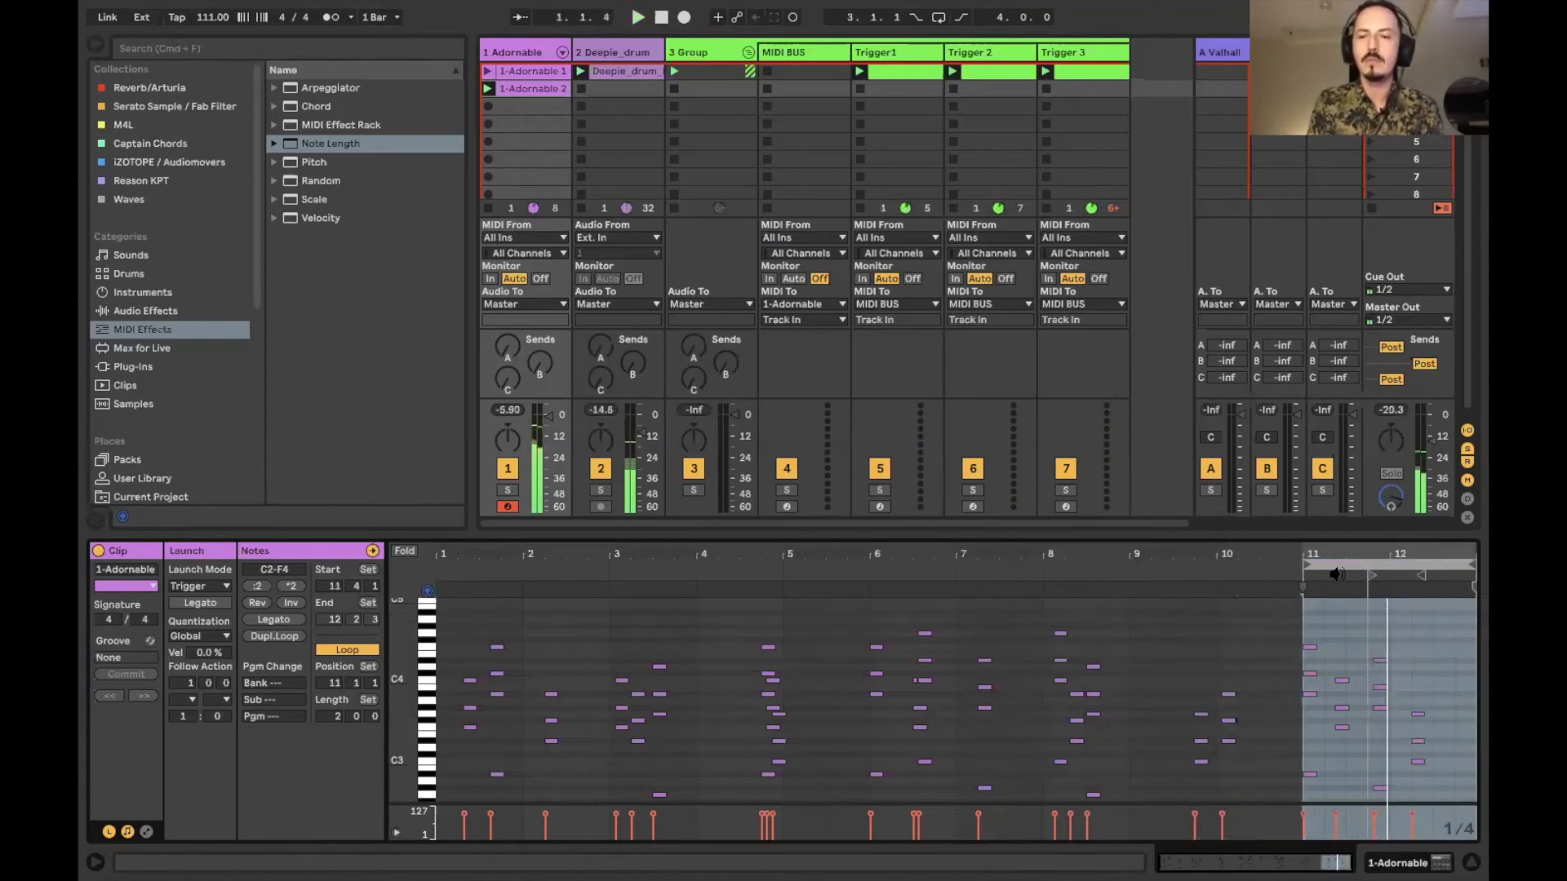
drag(1373, 575, 1305, 576)
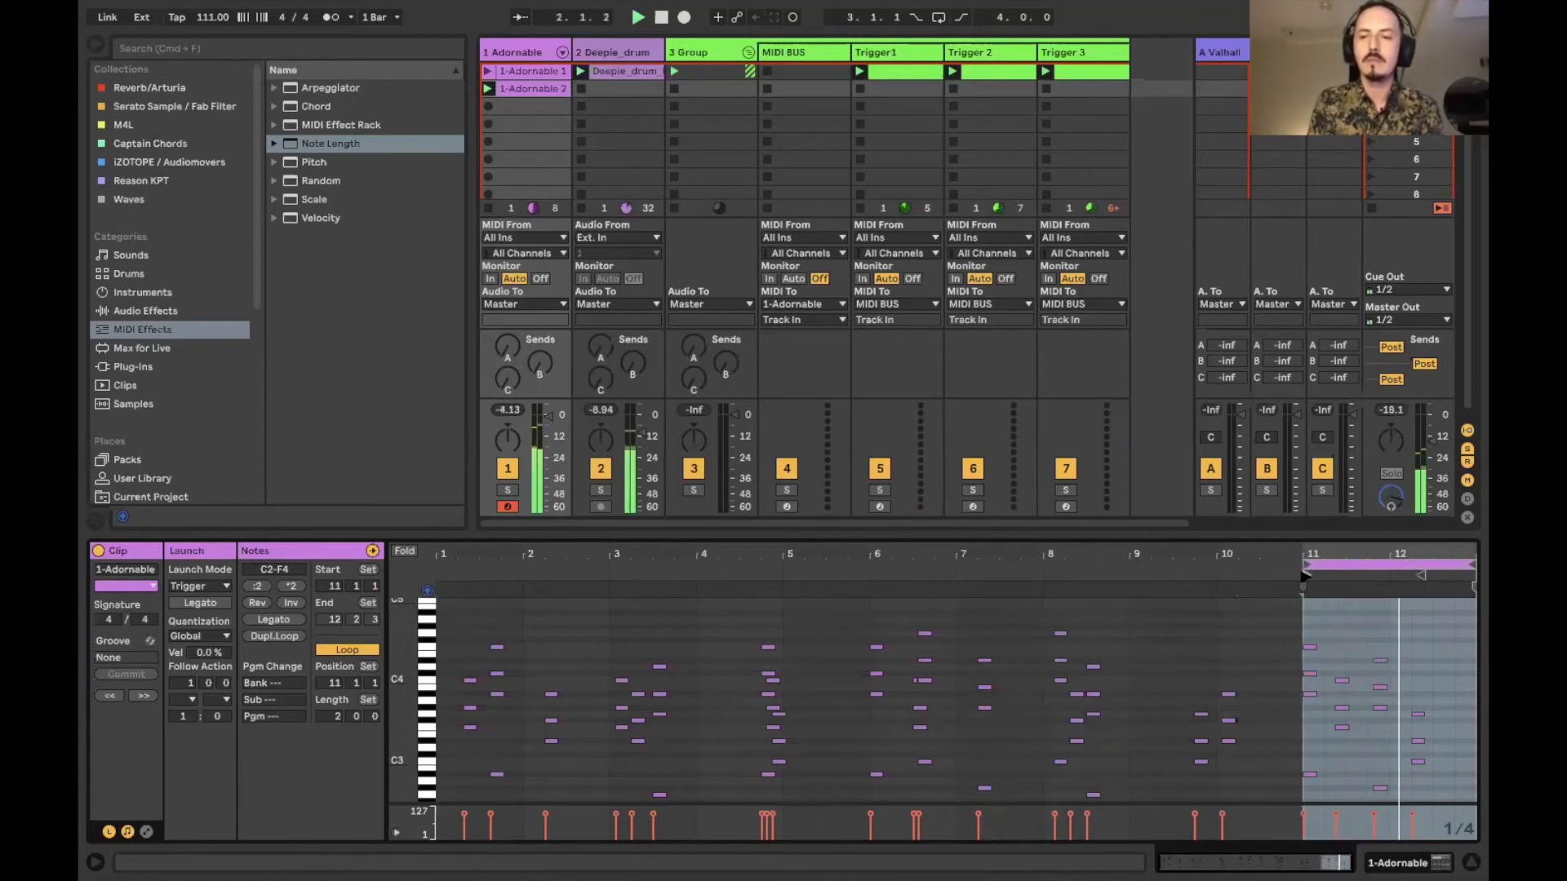
Place the two-bar loop at position 10.1.1 with the clip start at 10.1.1 and play it.
drag(1310, 563, 1226, 577)
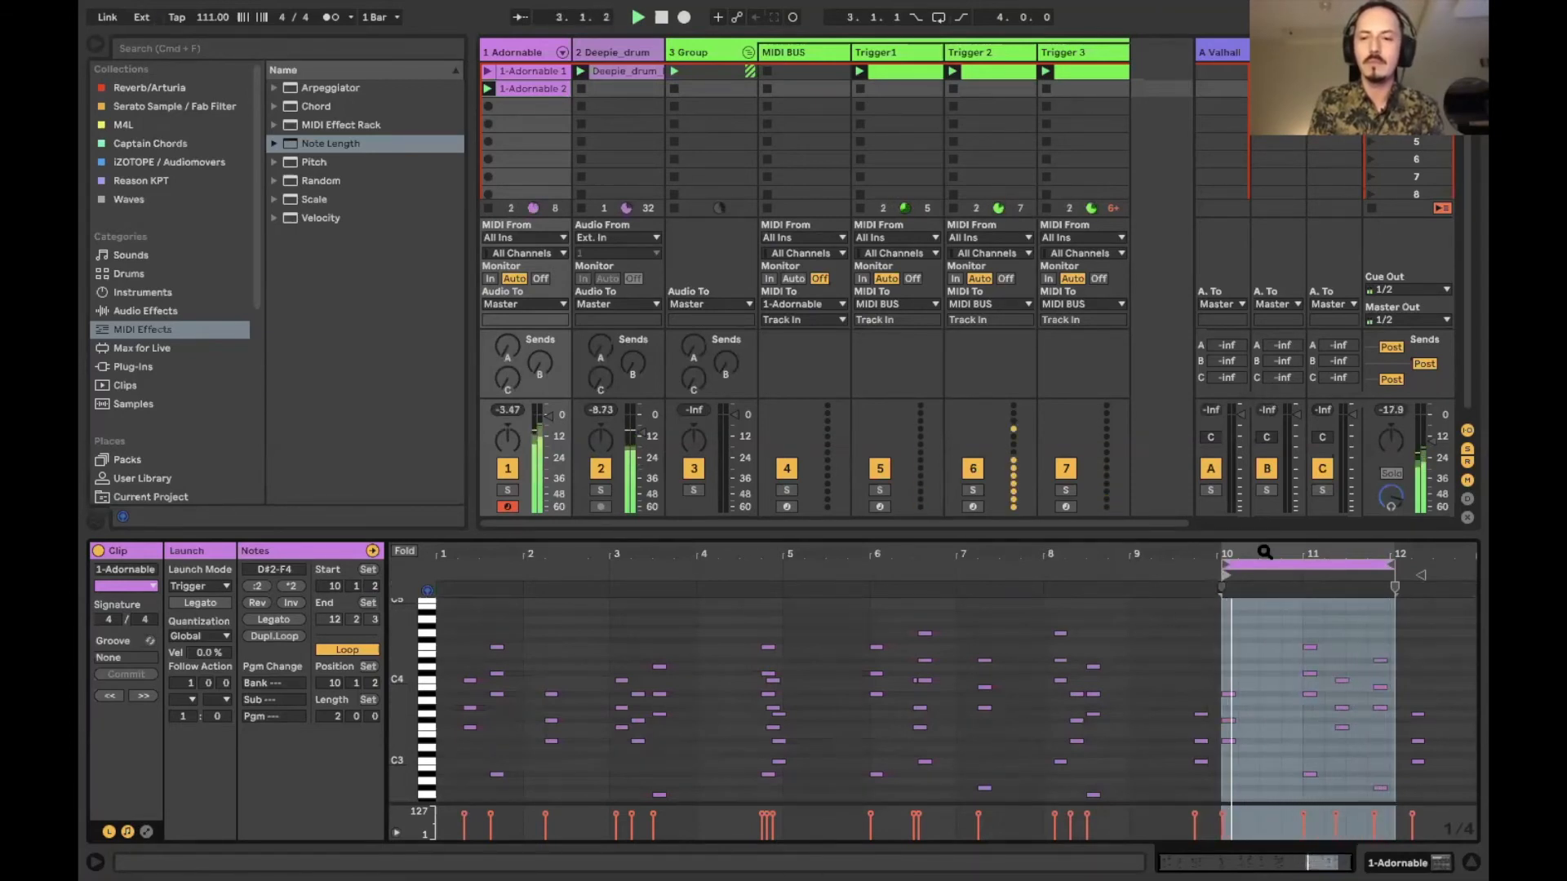
key(z)
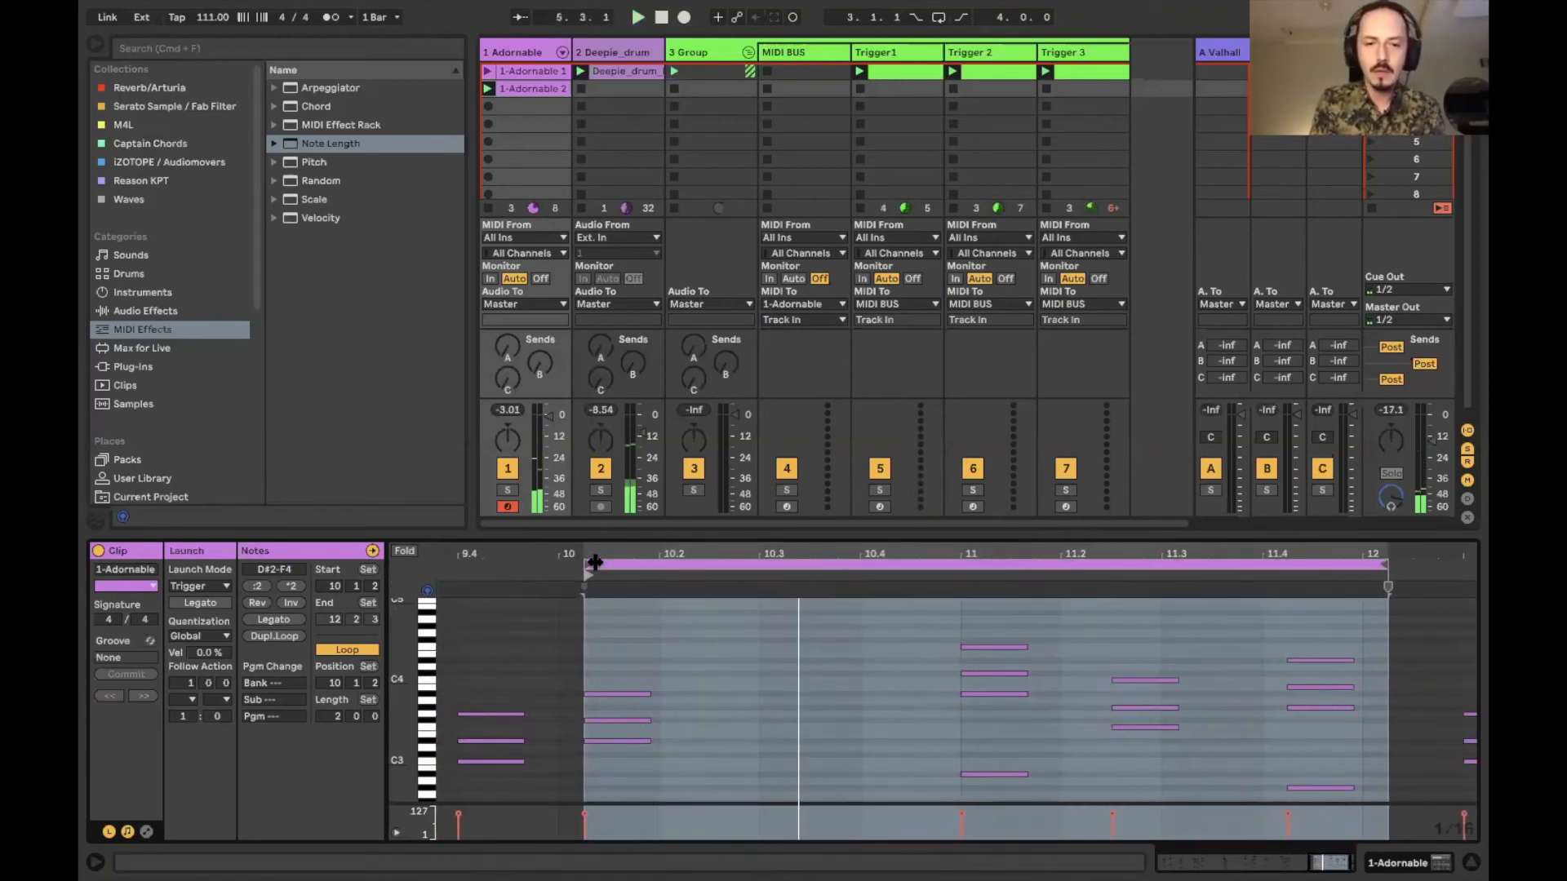
drag(600, 564, 569, 576)
key(space)
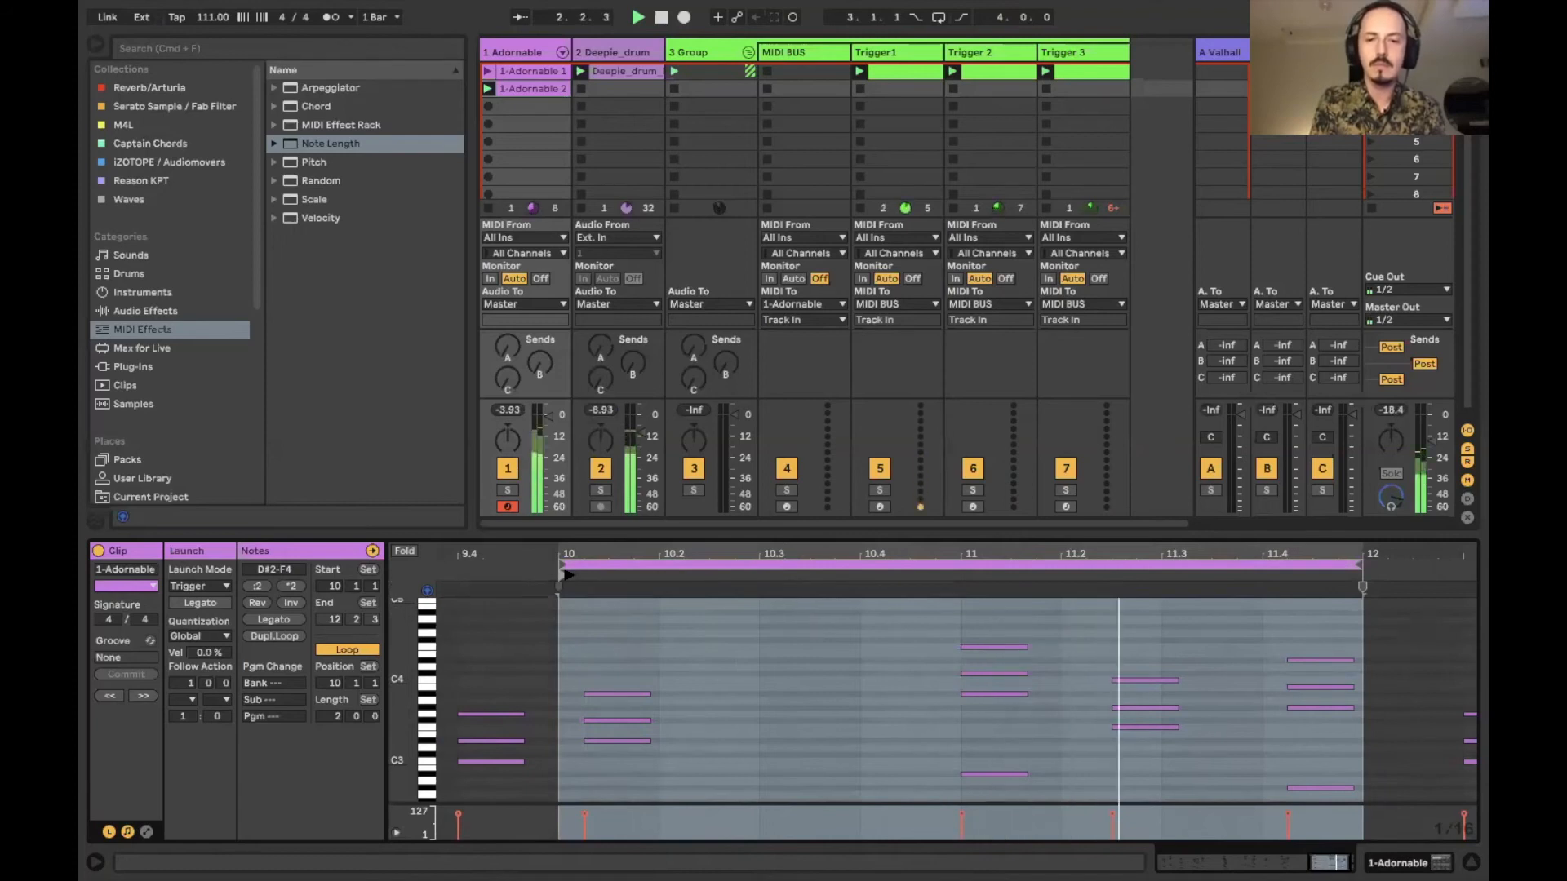
Move the loop's first chord to 10.1.1 and its last chord to 11.4.1, and audition the result.
key(space)
click(635, 753)
click(668, 754)
drag(667, 762, 590, 695)
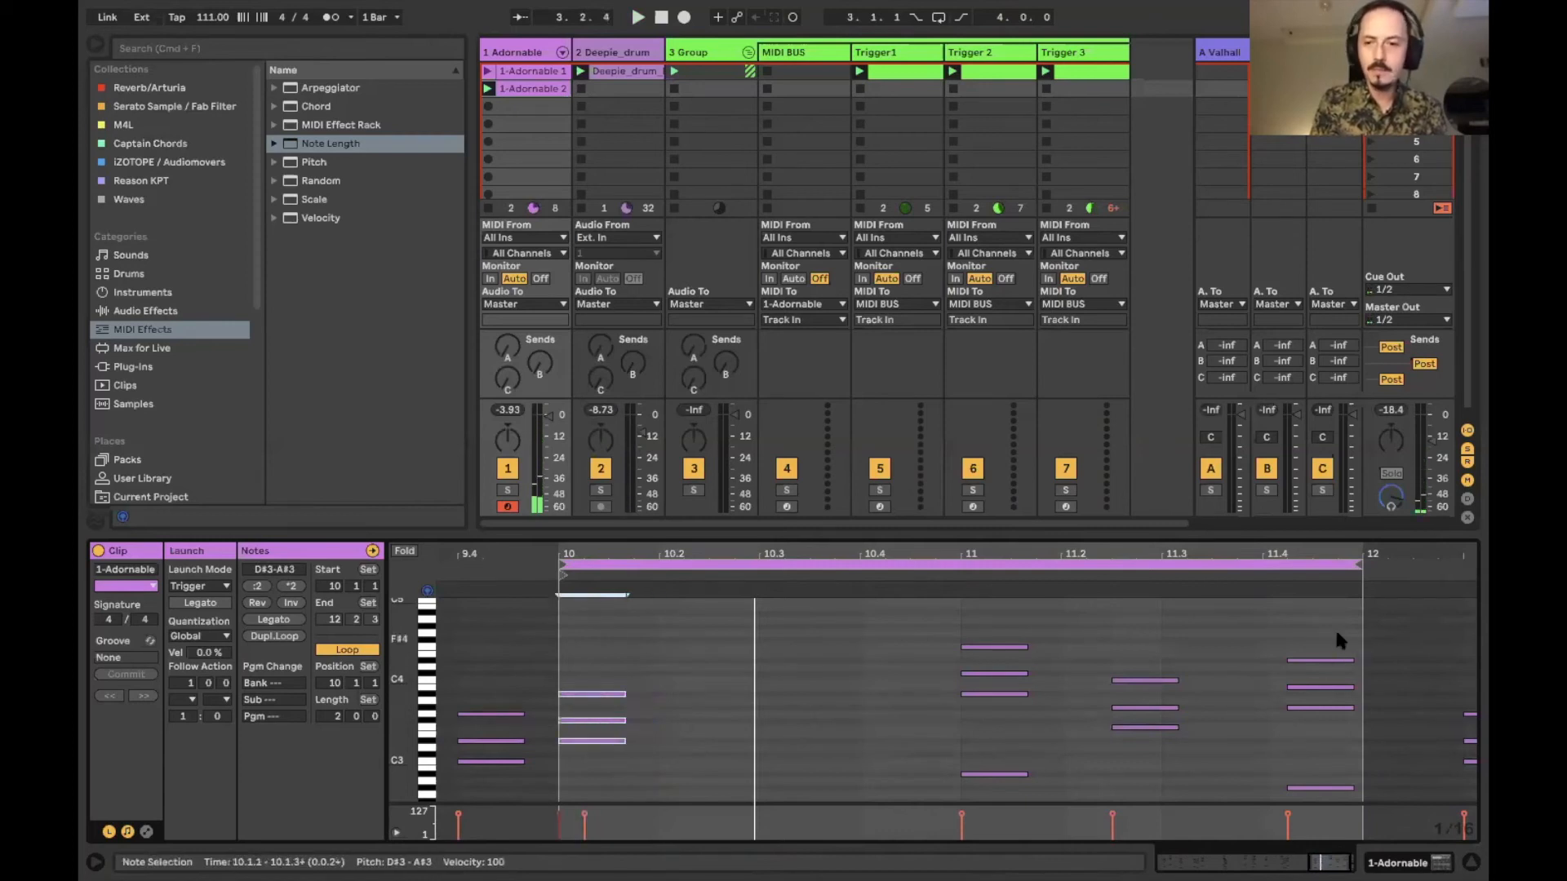
drag(1334, 627, 1278, 811)
key(Left)
key(space)
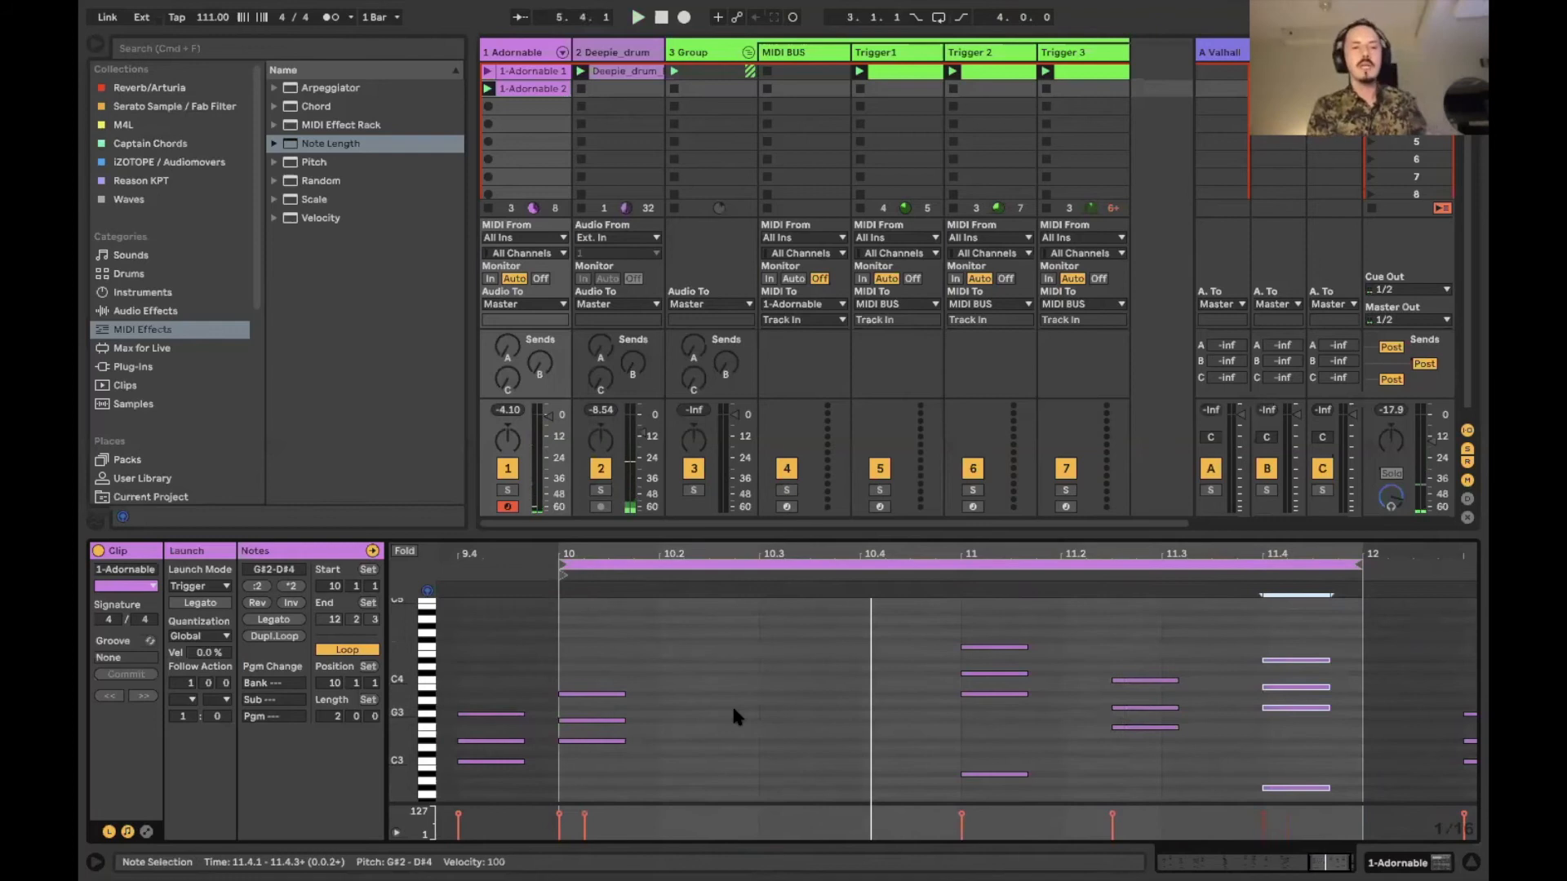
Fold the Group track and load 64 Pads Dub Techno Kit from the M4L collection onto a new MIDI track.
mouse_move(977, 10)
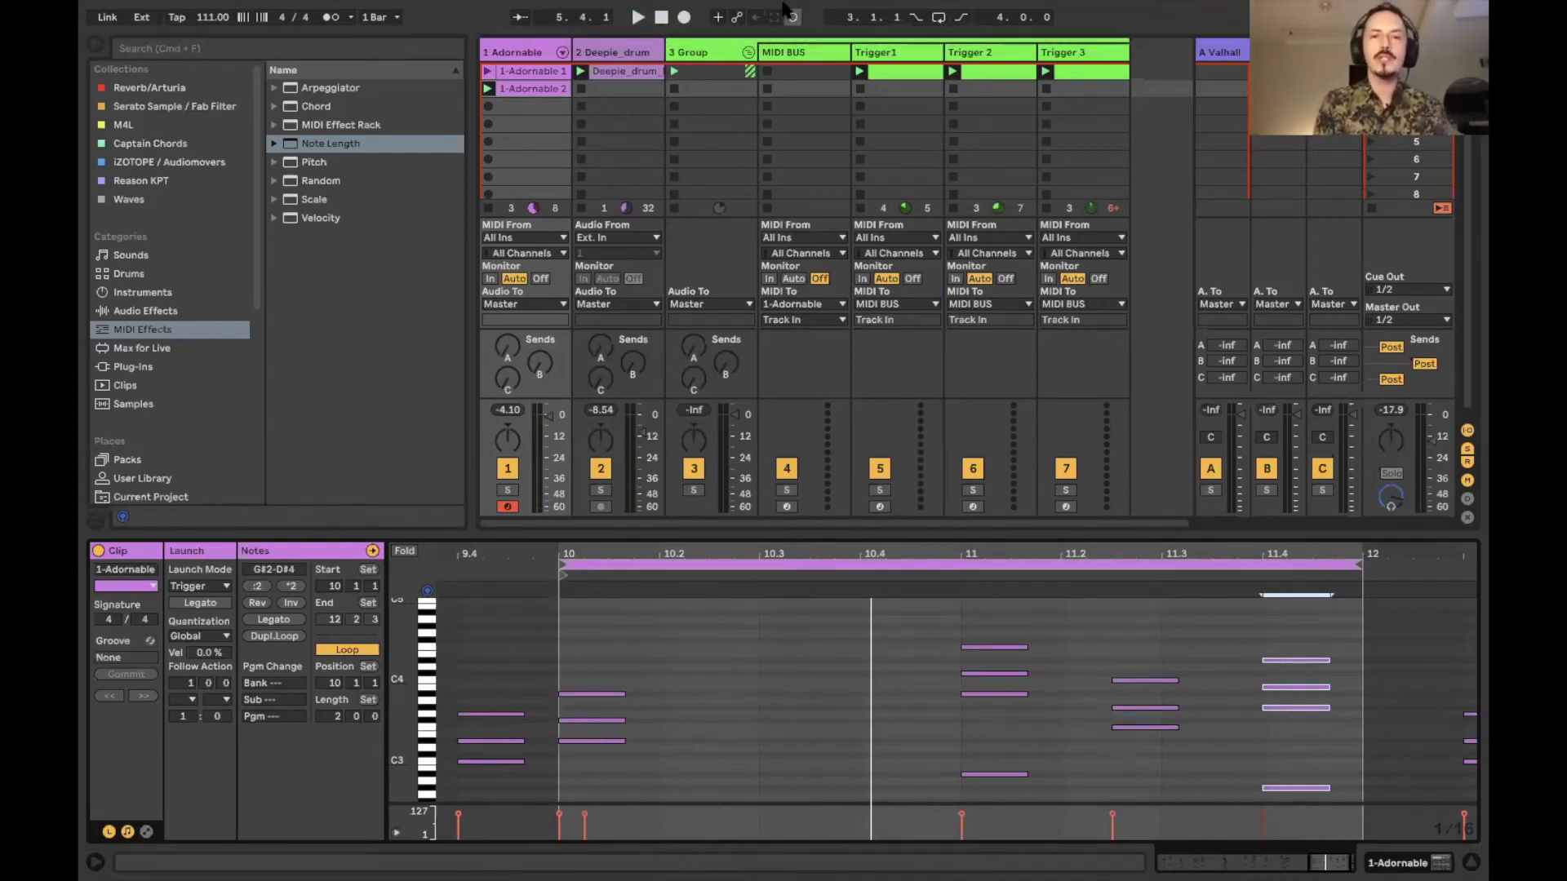
click(749, 52)
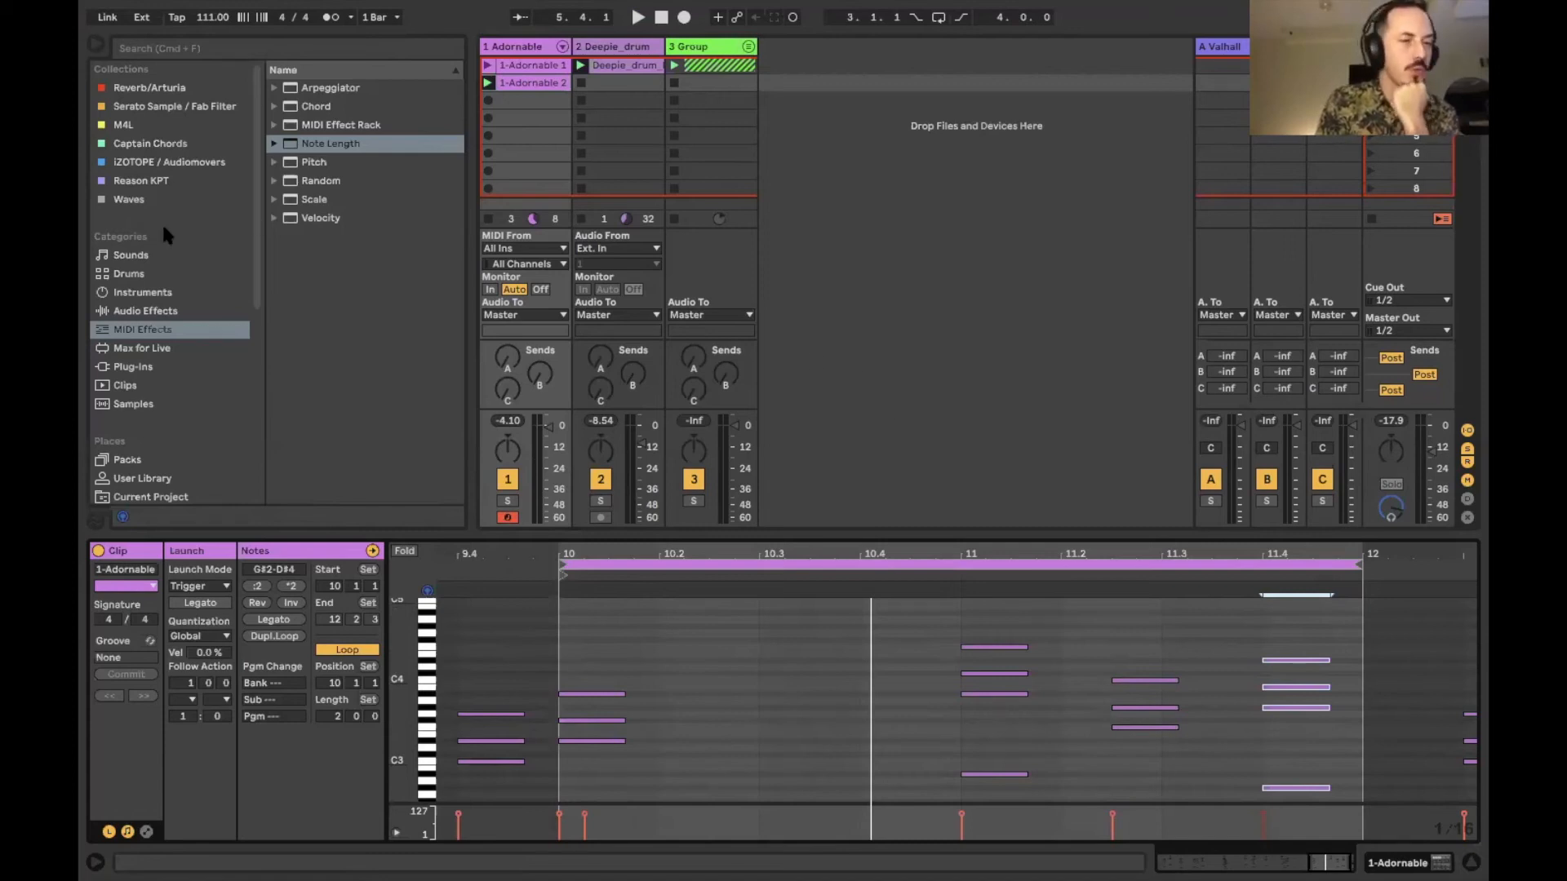
click(135, 124)
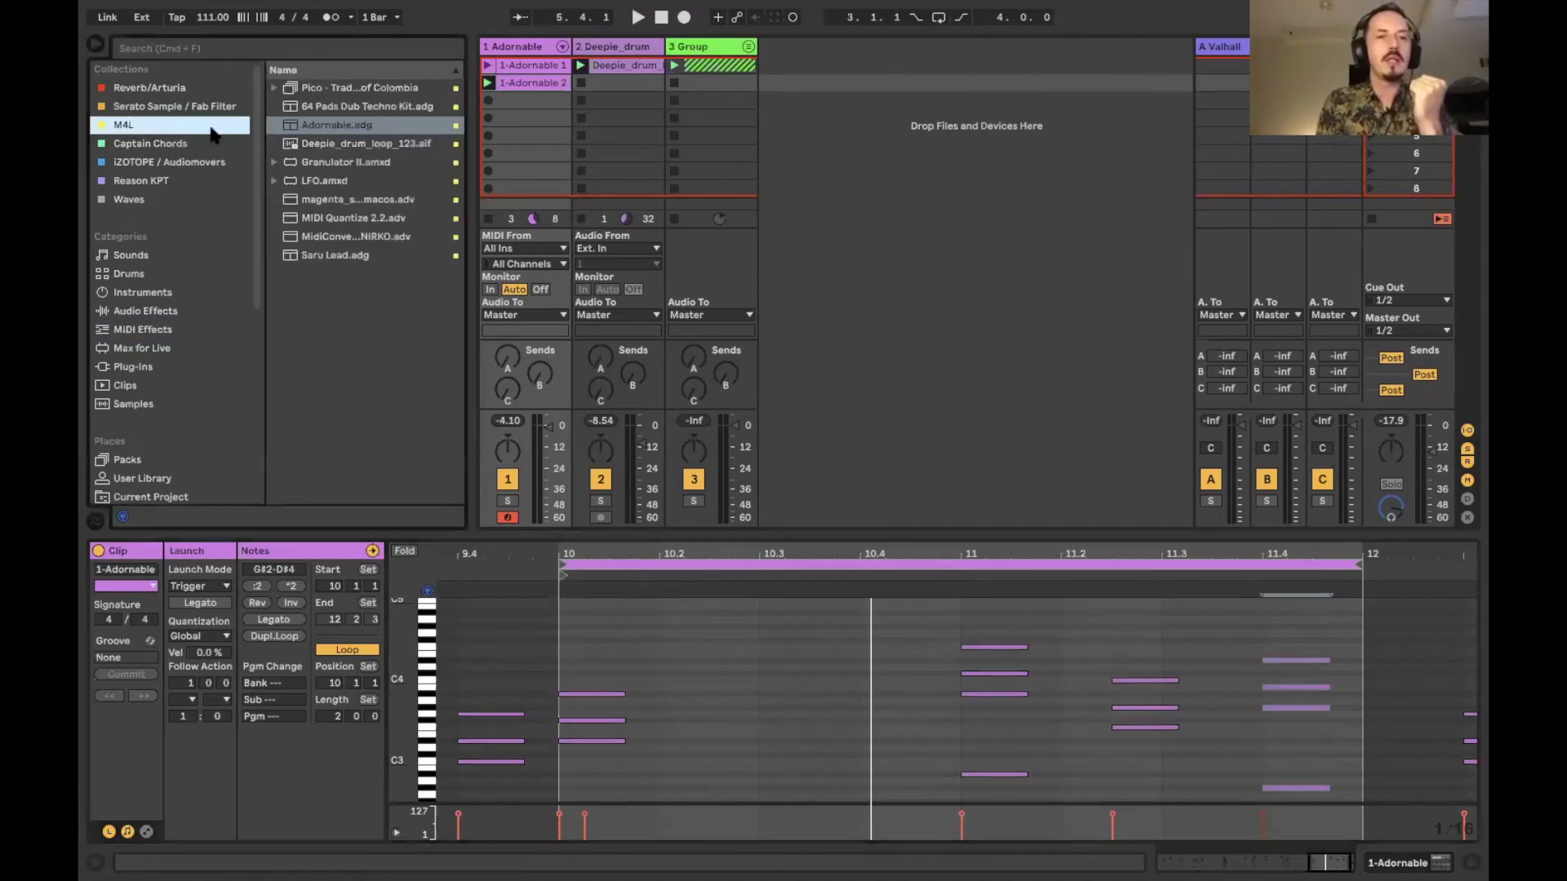
click(311, 108)
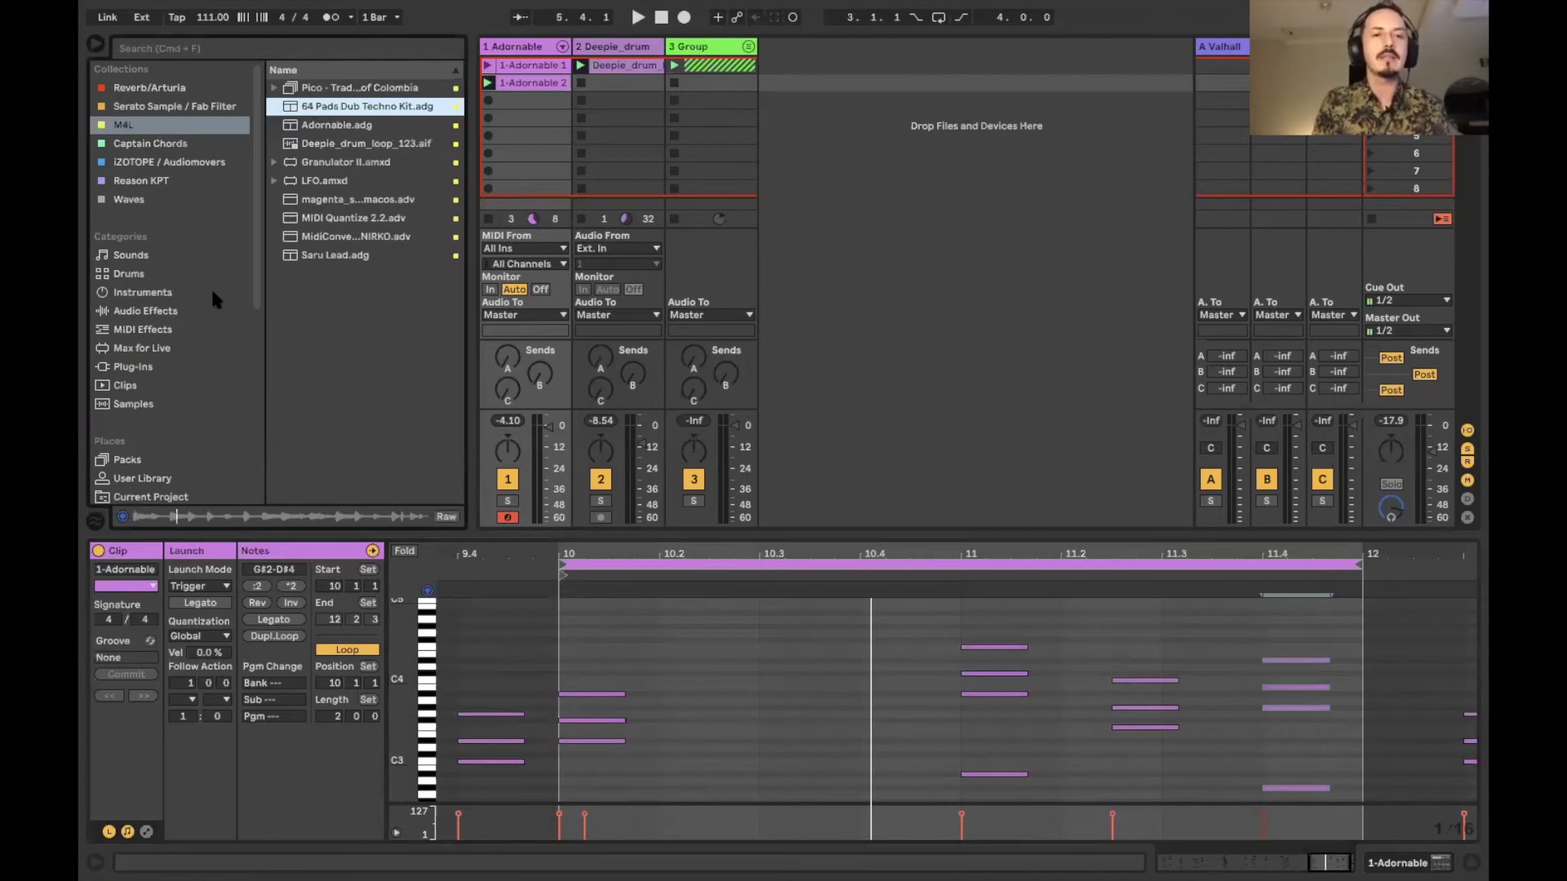
drag(351, 115, 869, 66)
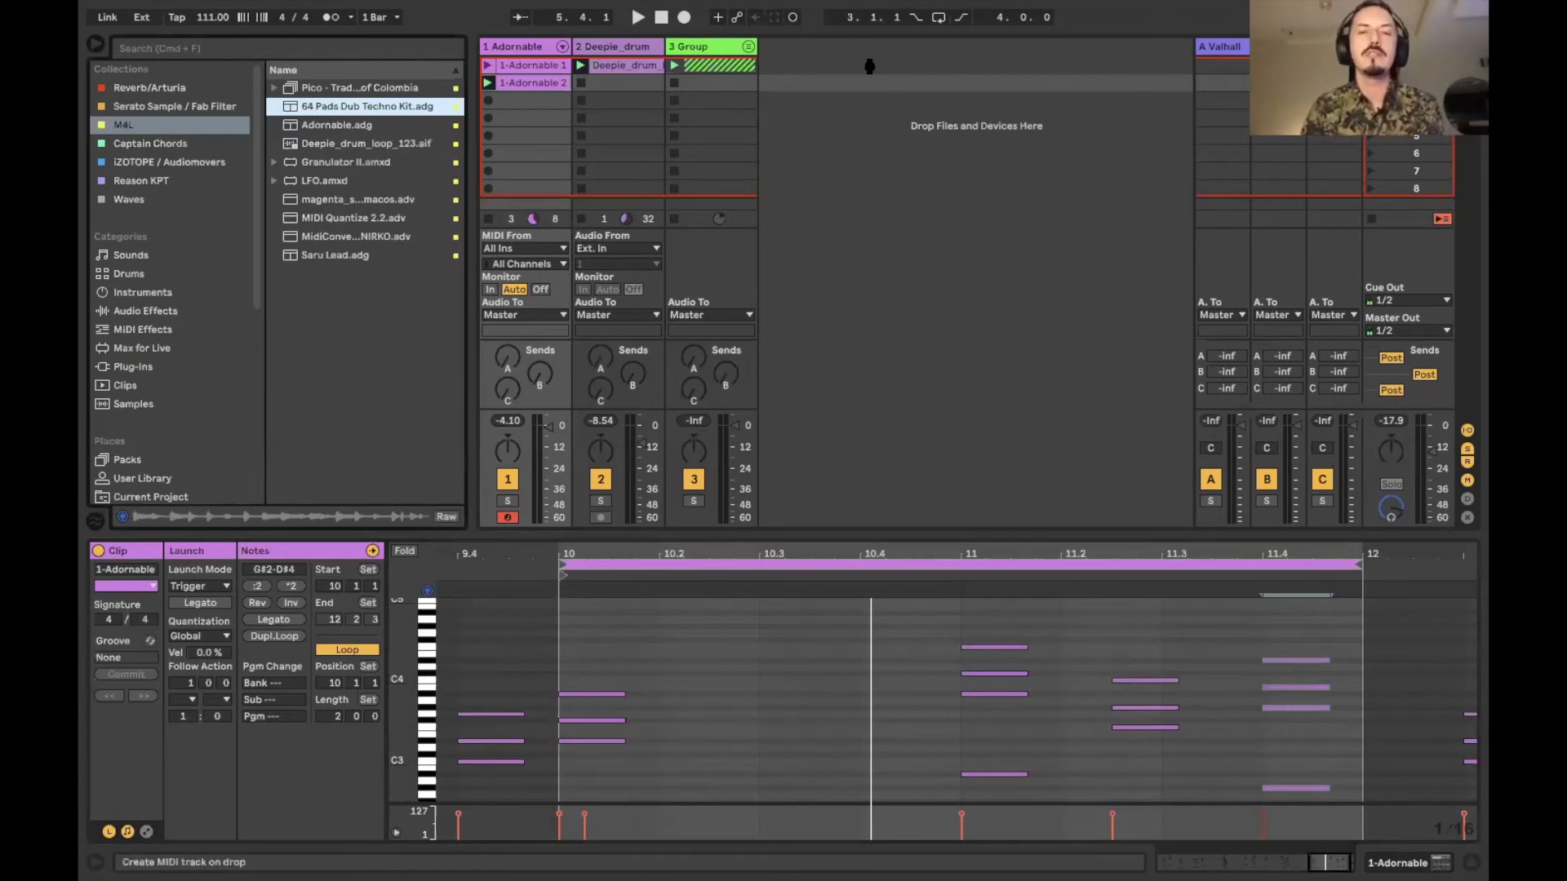
drag(869, 66, 869, 67)
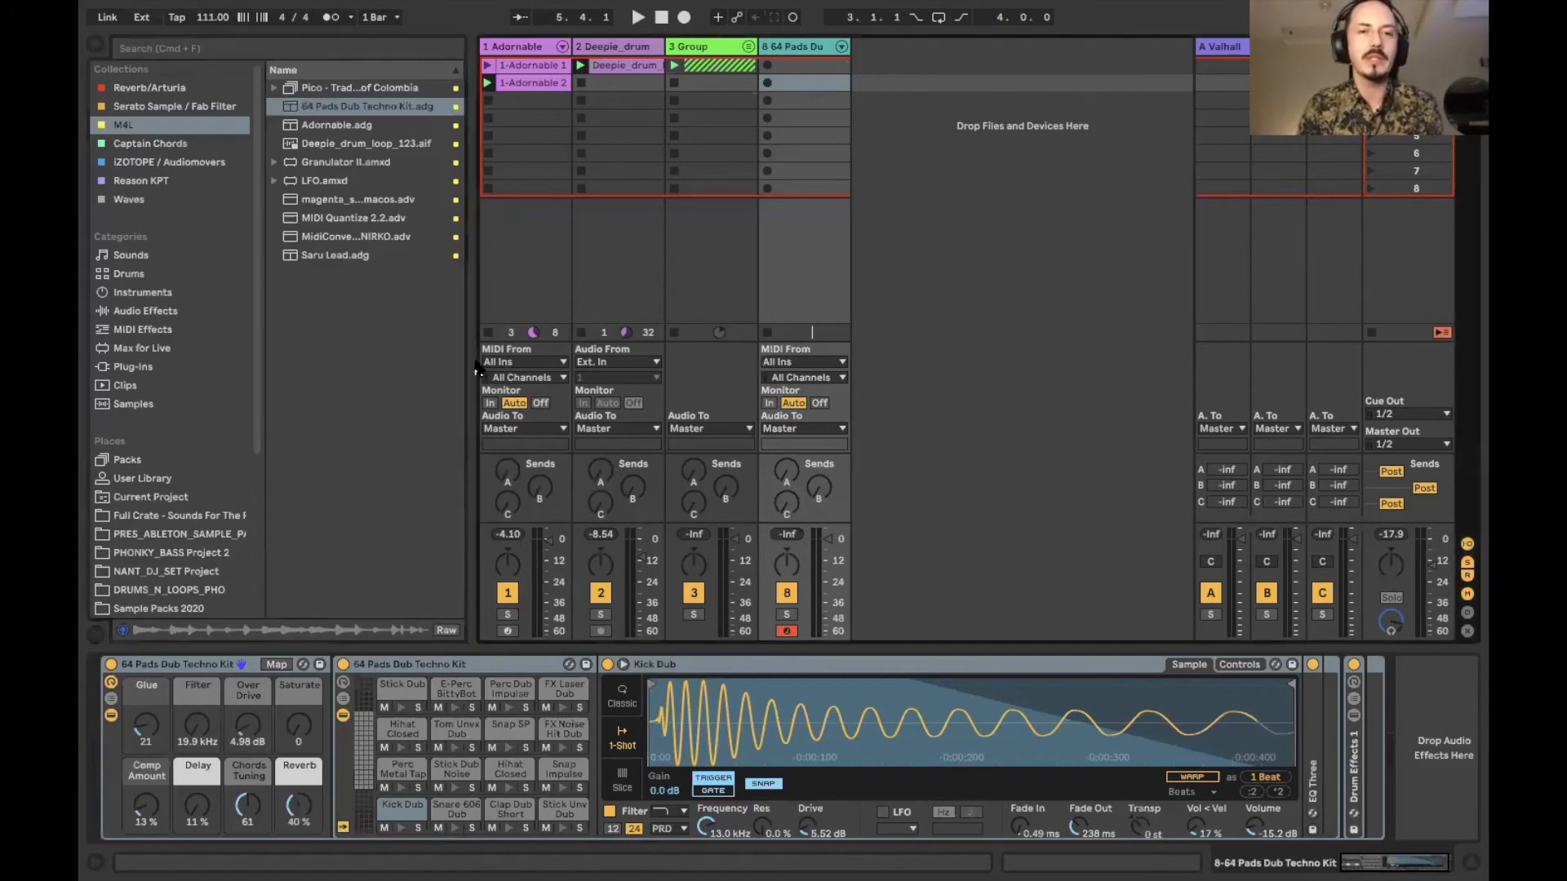
Listen to the looped Adornable clip and create an empty one-bar clip in the drum kit track's first slot.
key(space)
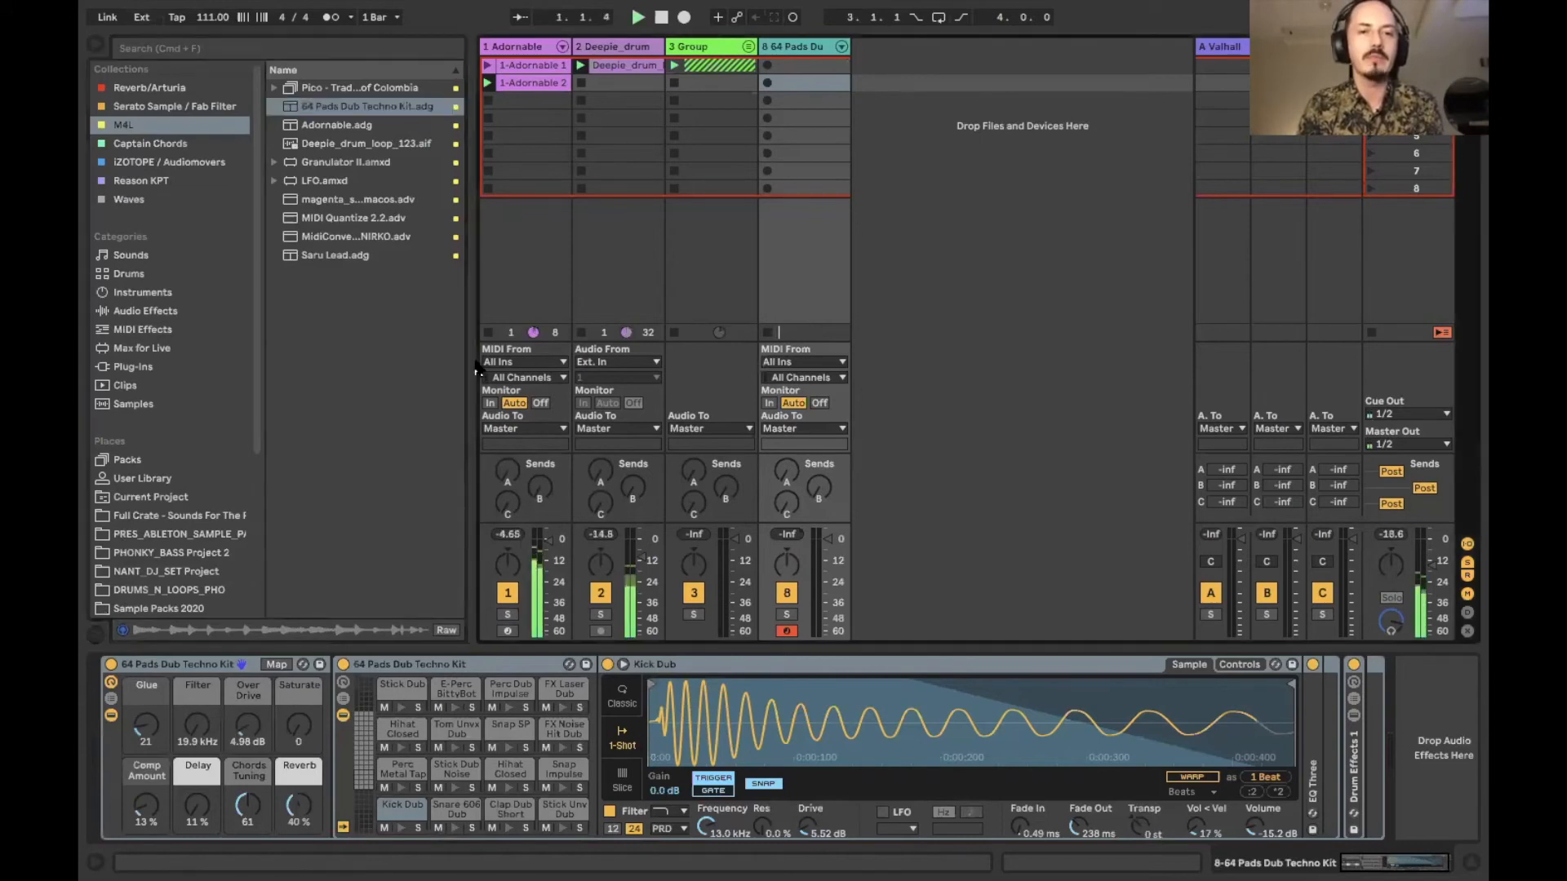
click(514, 84)
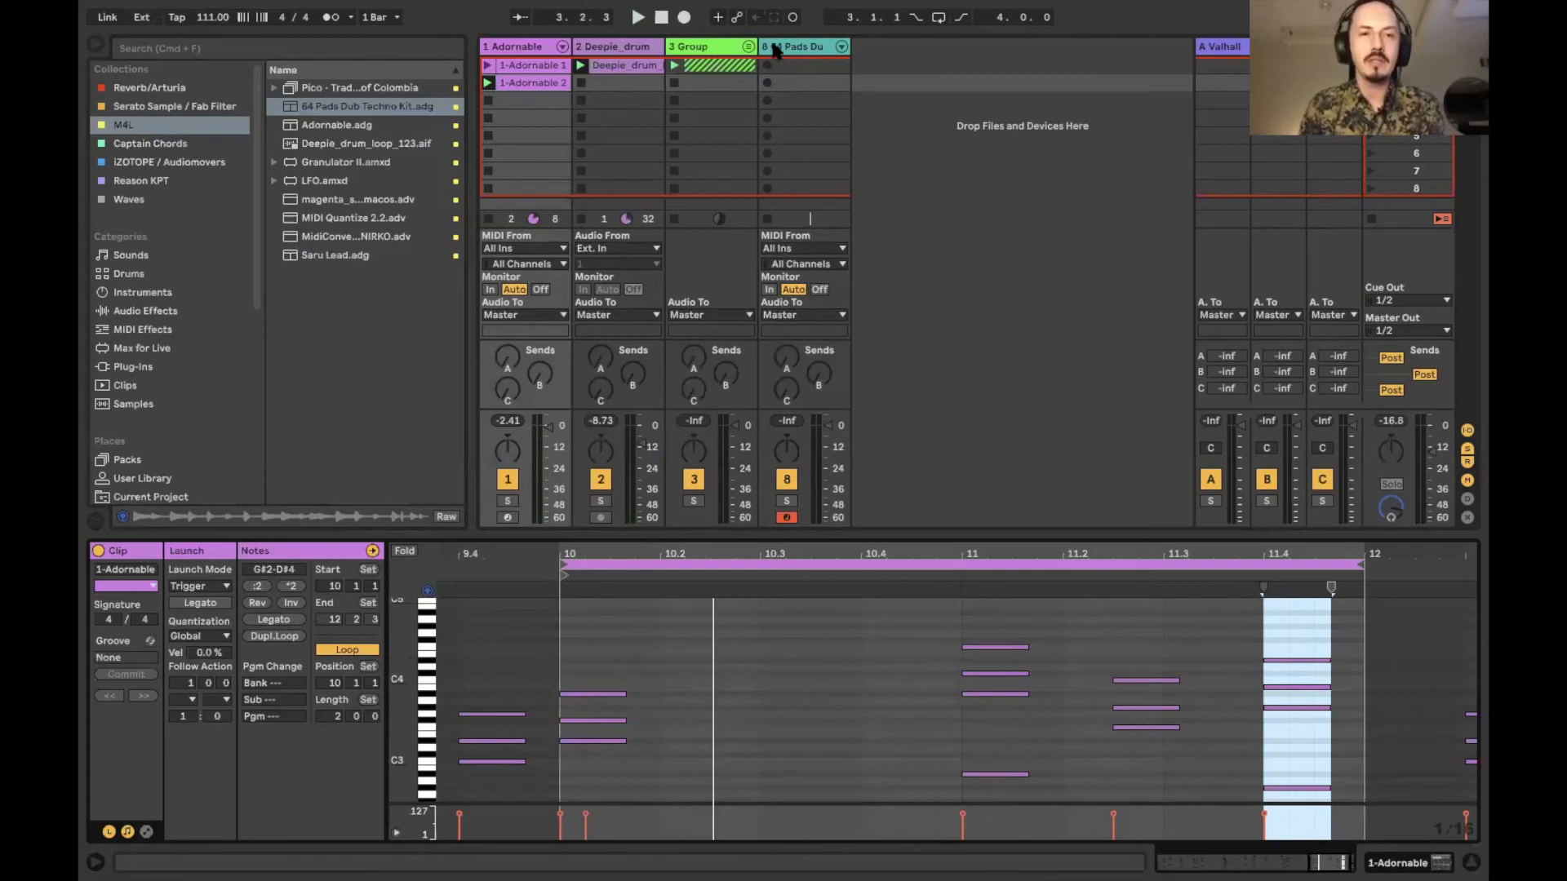
double_click(789, 68)
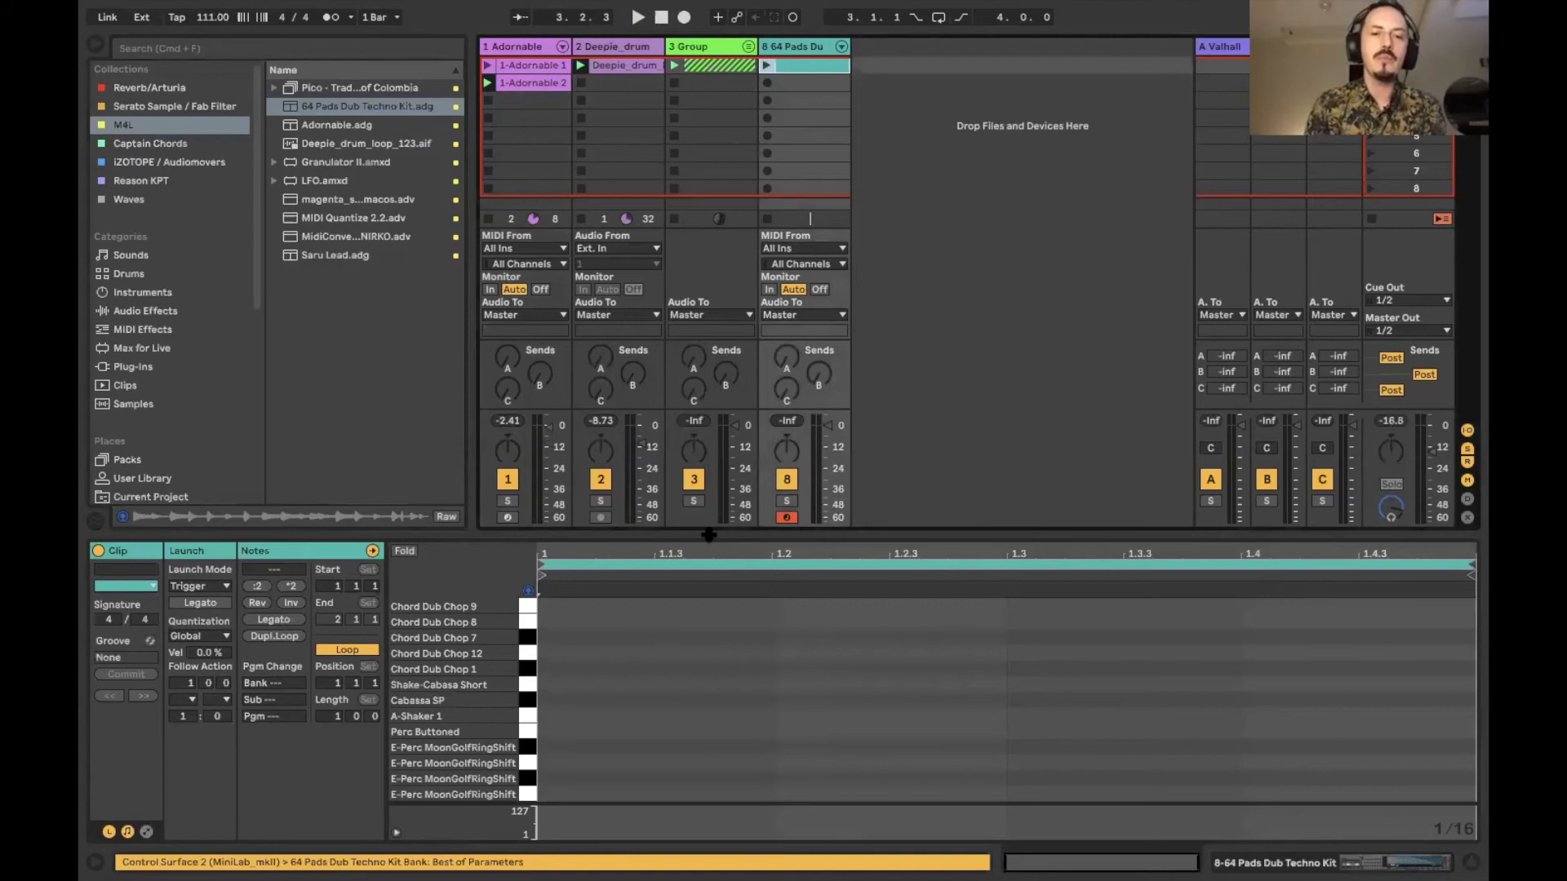
Draw Hihat Closed 808 Dub 2 notes at 1.1.3, 1.2.3, 1.3.3 and 1.4.3 in the drum clip.
scroll(622, 759, down, 3)
scroll(622, 759, down, 3)
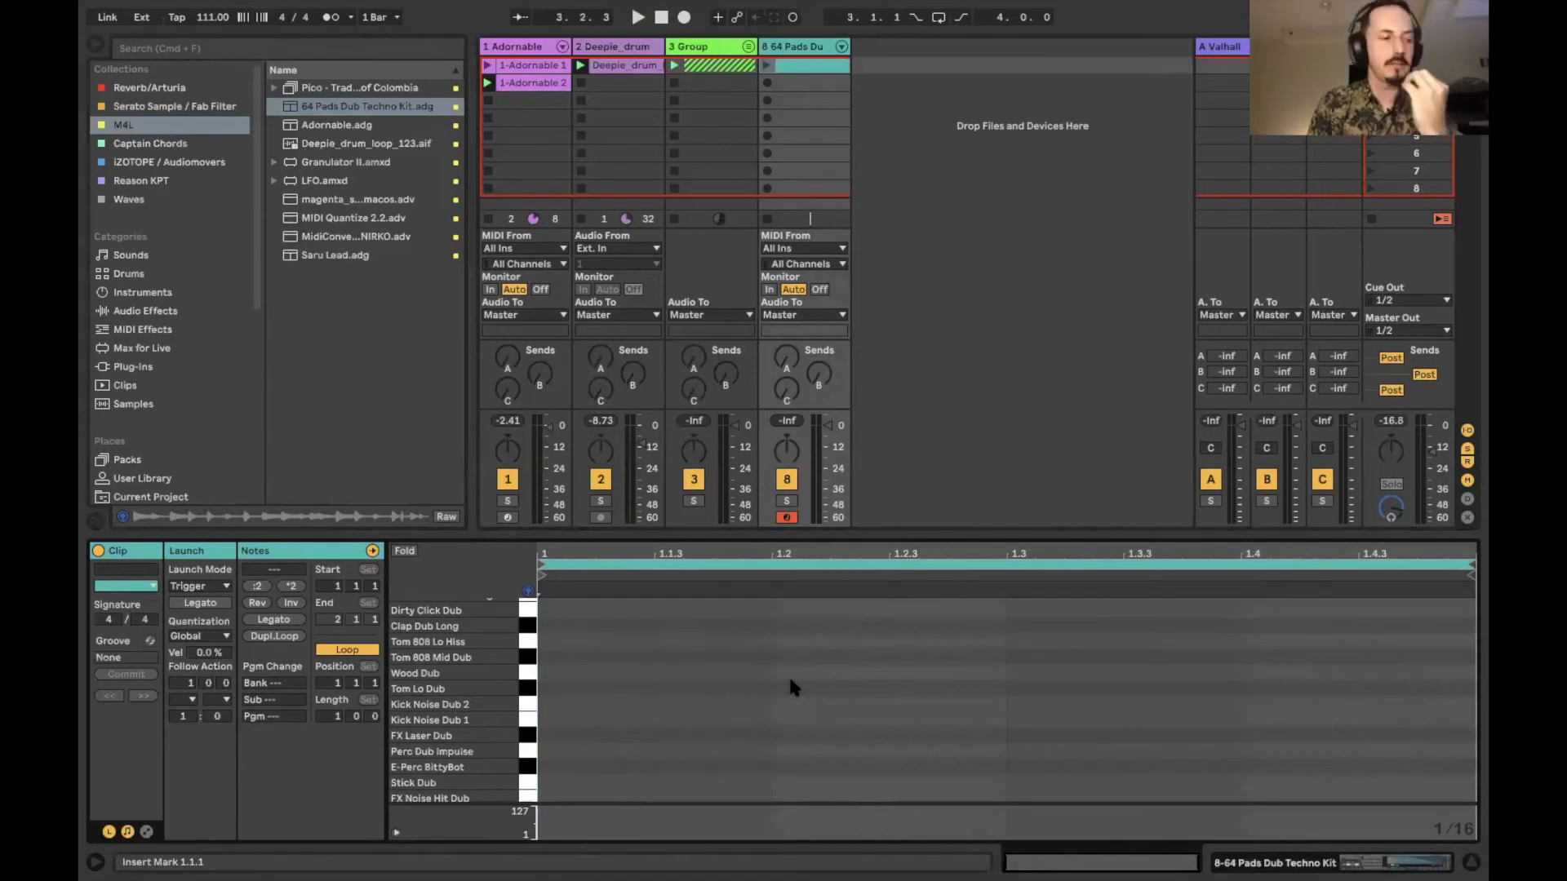
scroll(790, 681, down, 3)
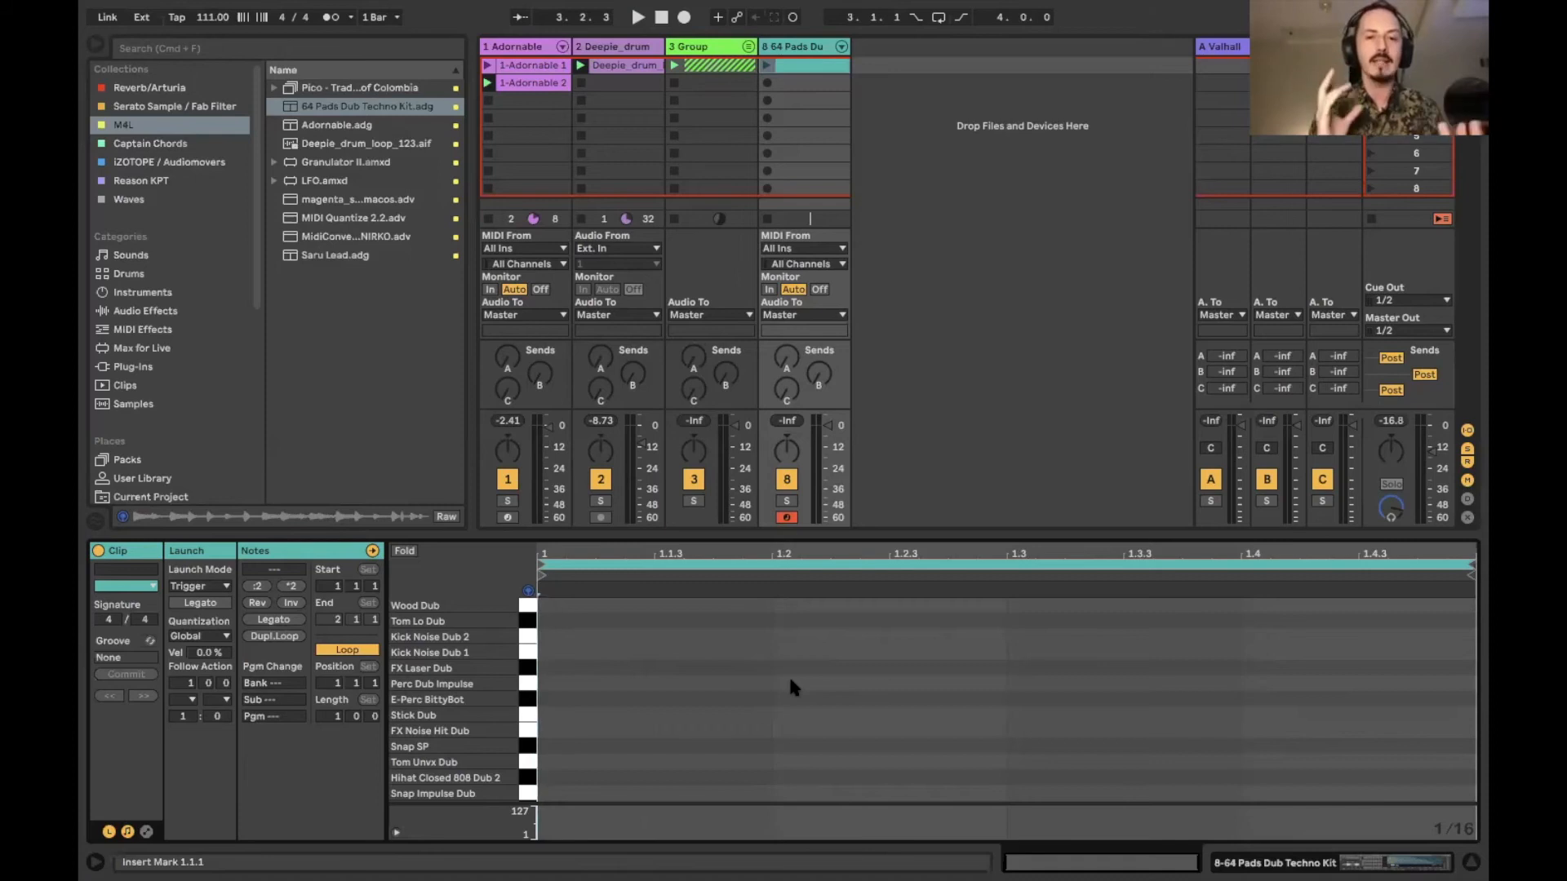
click(528, 779)
click(673, 777)
click(909, 776)
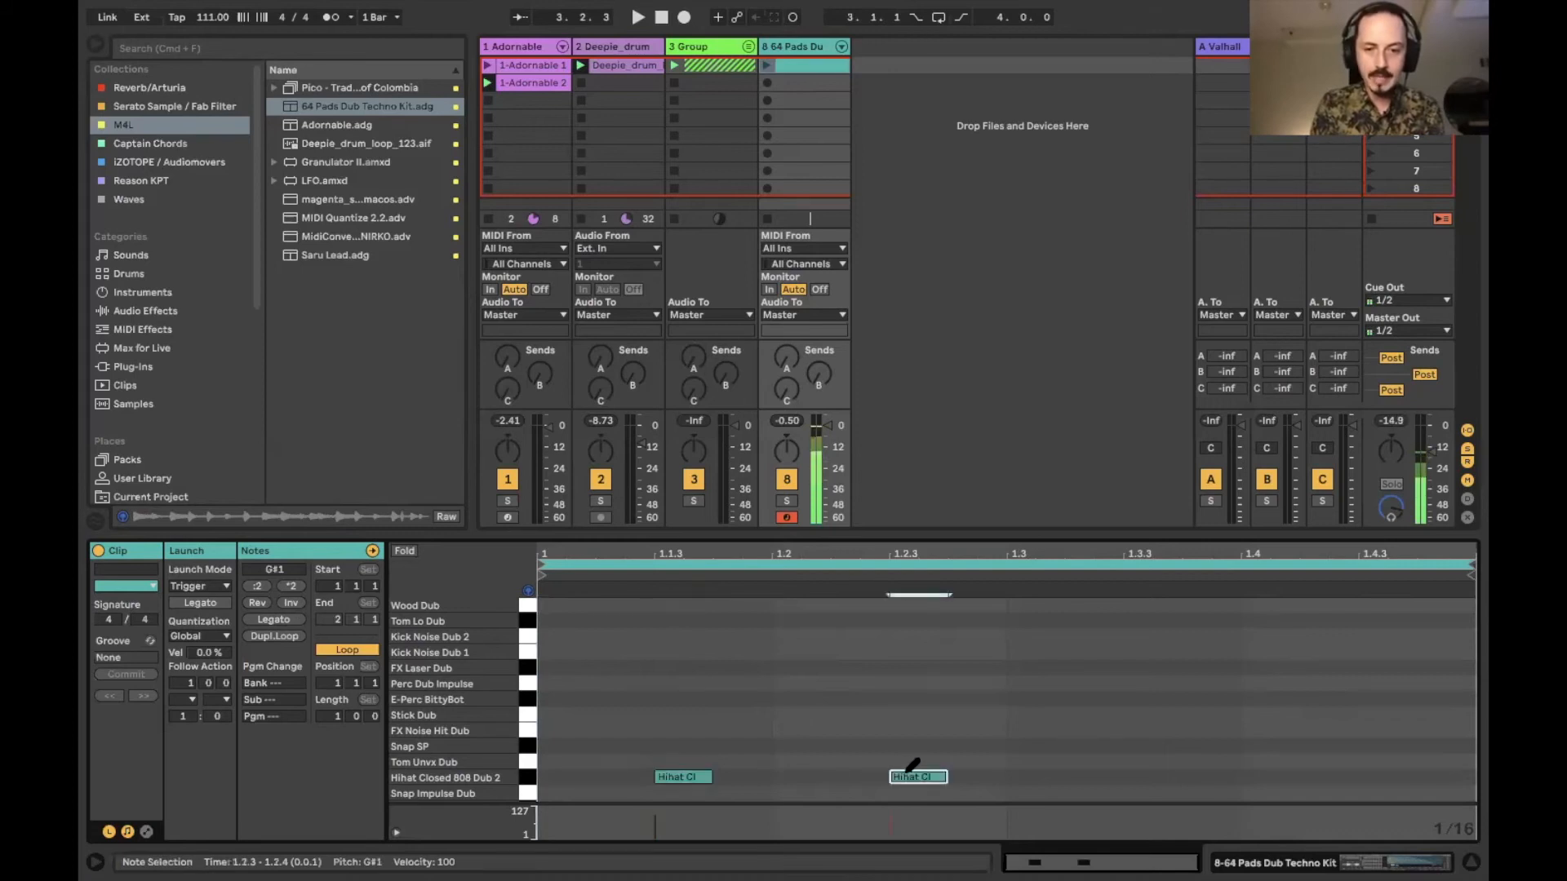
click(1149, 777)
click(1389, 777)
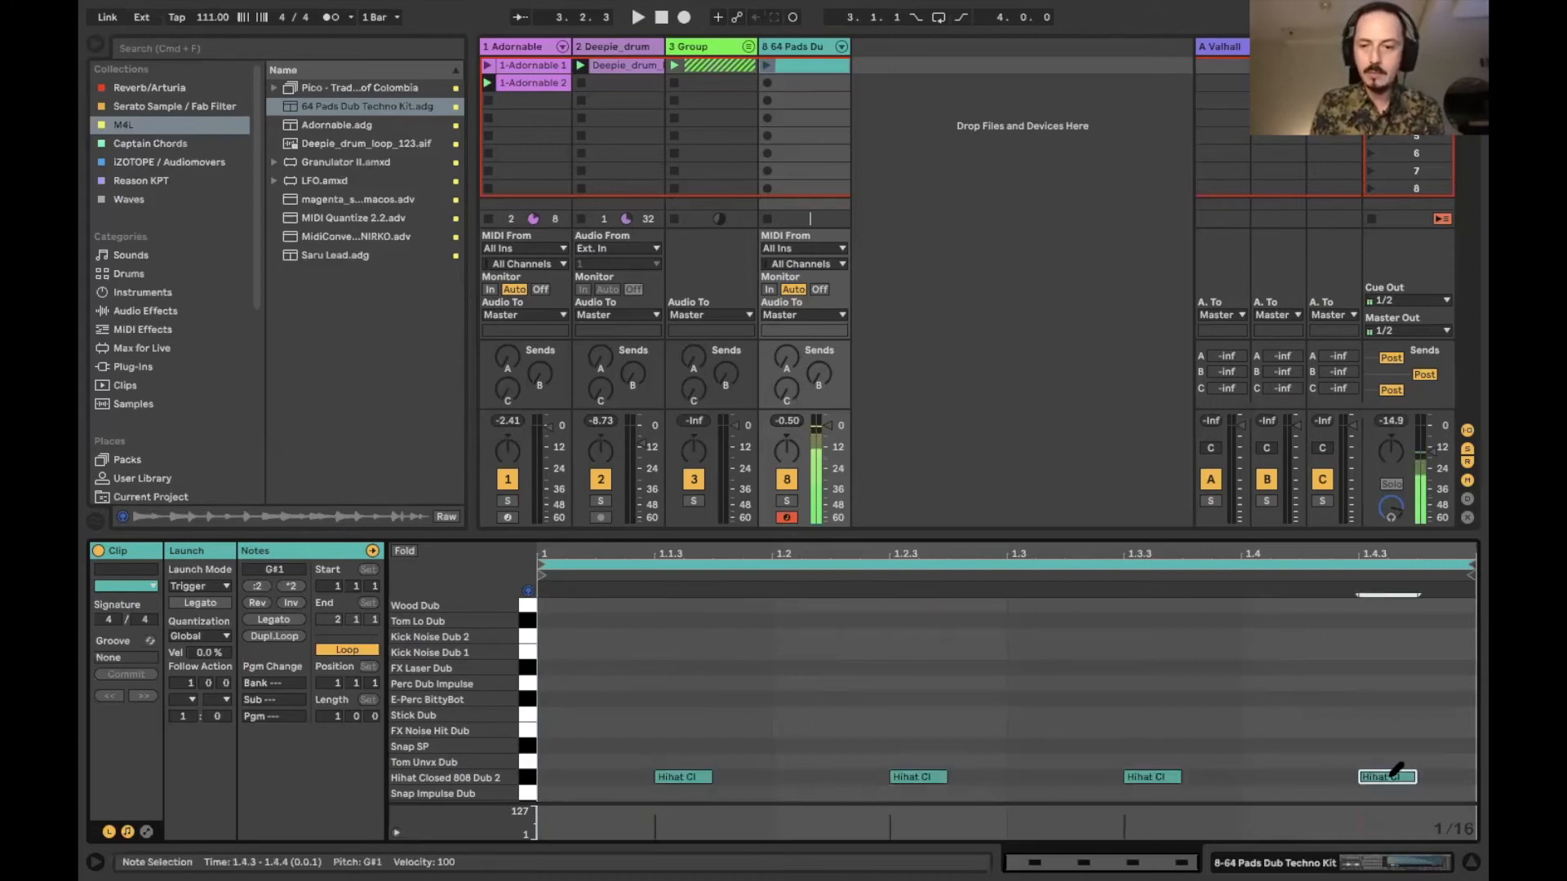
Launch the drum clip and draw E-Perc BittyBot at 1.1.1 and 1.1.4, FX Noise Hit Dub at 1.1.3, Stick Dub at 1.2.2, Perc Dub Impulse at 1.2.3.
click(768, 65)
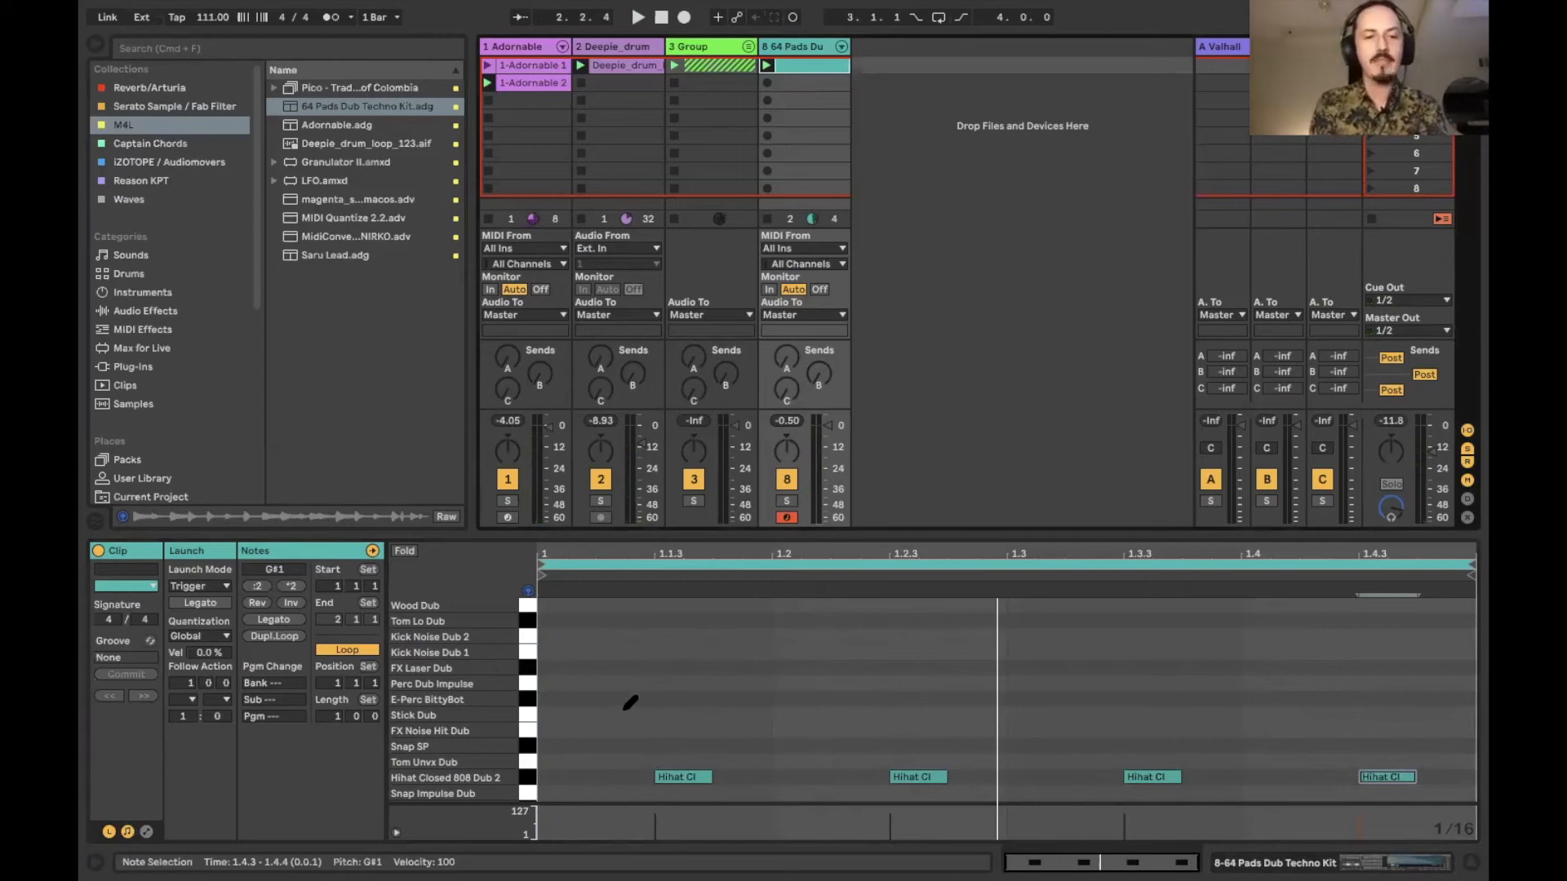
click(568, 698)
click(668, 730)
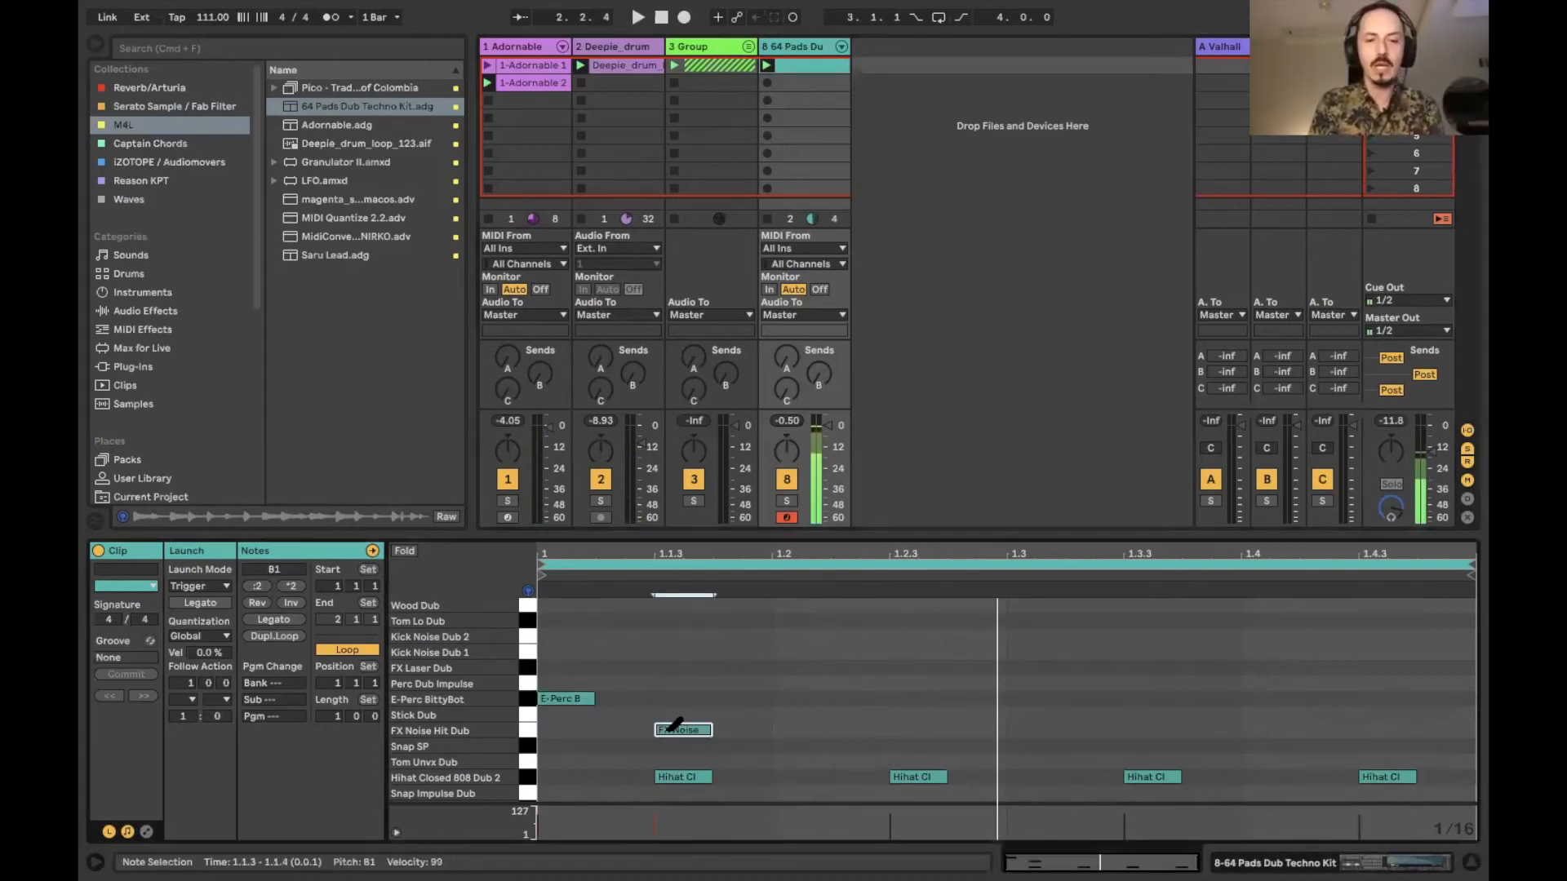
click(755, 699)
click(844, 714)
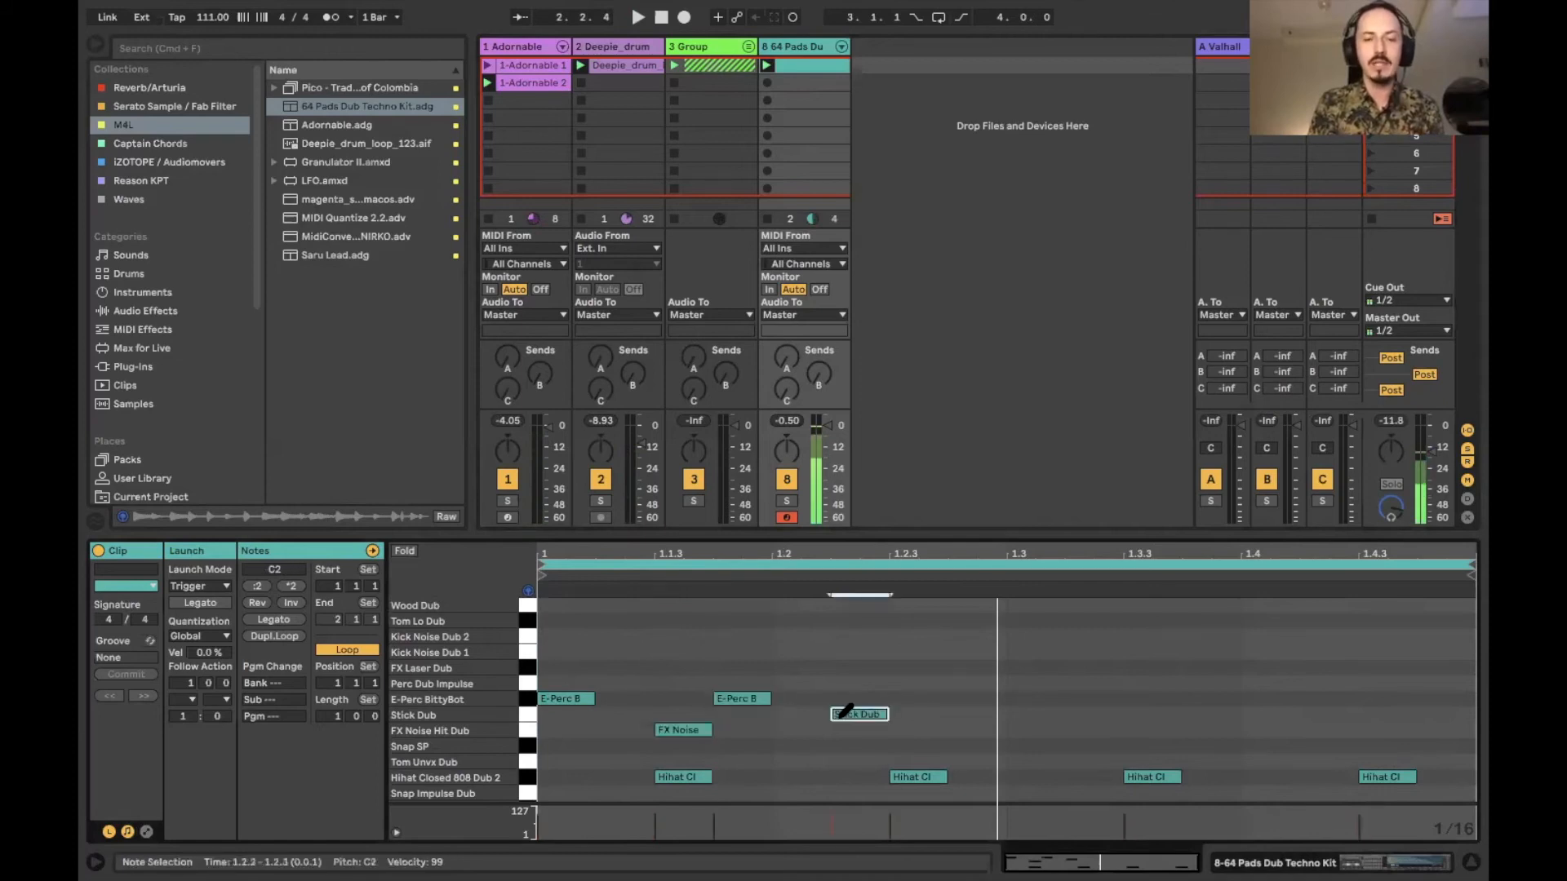
click(931, 683)
Draw E-Perc BittyBot notes at 1.3.1 and 1.3.3, FX Laser Dub at 1.3.1 and 1.4.3, and Perc Dub Impulse at 1.4.1 and 1.4.2.
click(1035, 699)
click(1035, 668)
click(1269, 683)
click(1151, 699)
click(1329, 683)
click(1388, 667)
Add Snap SP at 1.1.2, 1.2.2, 1.3.2 and 1.3.4, Stick Dub at 1.3.4, Perc Dub Impulse at 1.2.1, FX Laser Dub at 1.1.1 and 1.1.3.
click(1223, 712)
click(1211, 745)
click(1094, 746)
click(860, 745)
click(799, 683)
click(566, 668)
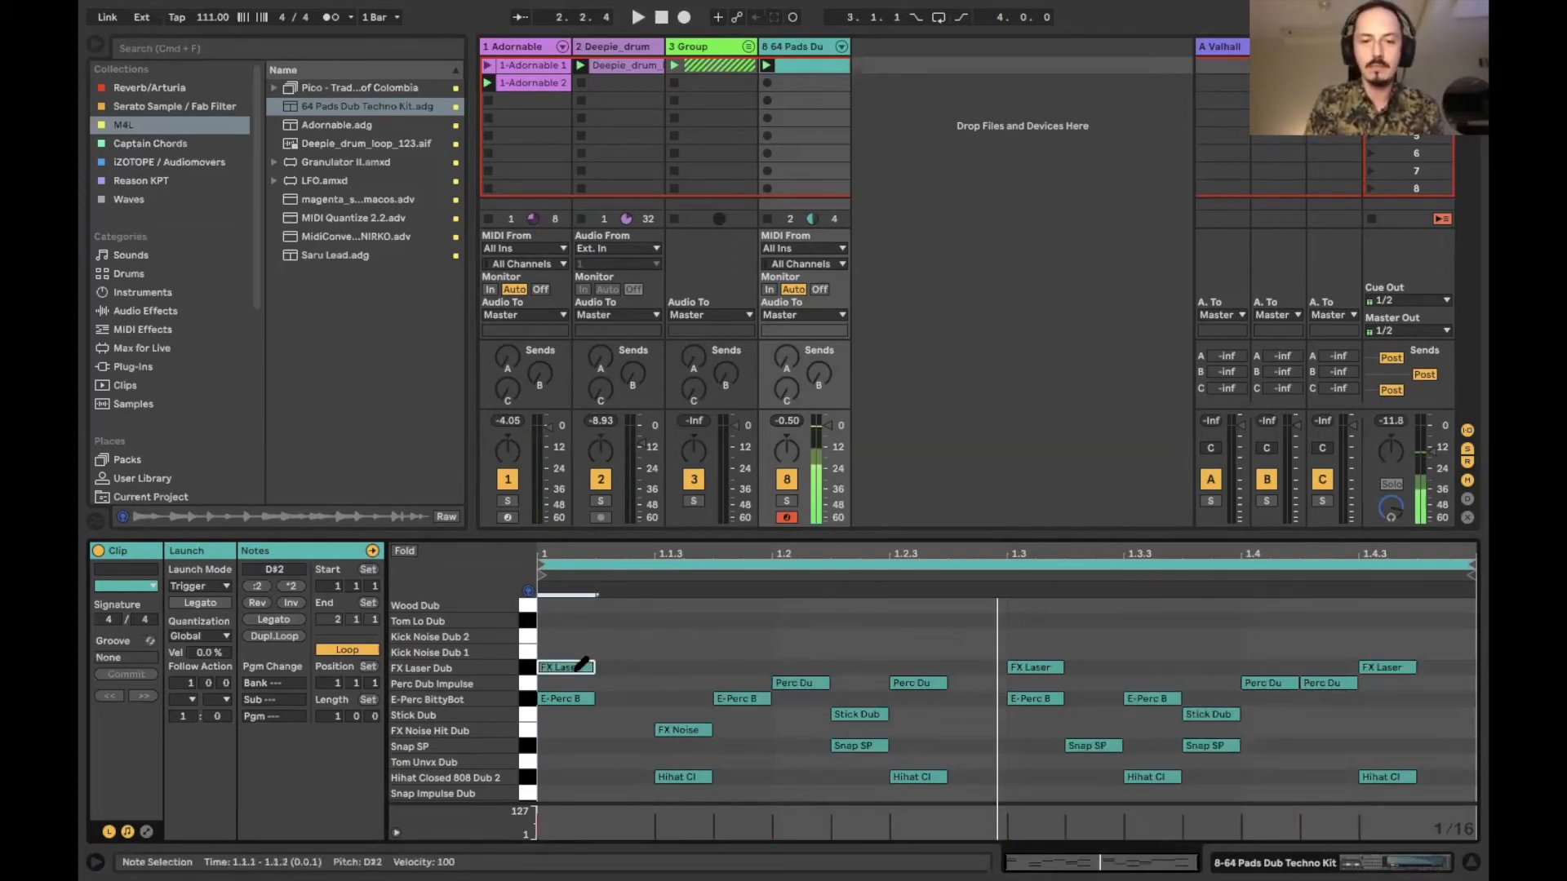
click(682, 668)
click(624, 745)
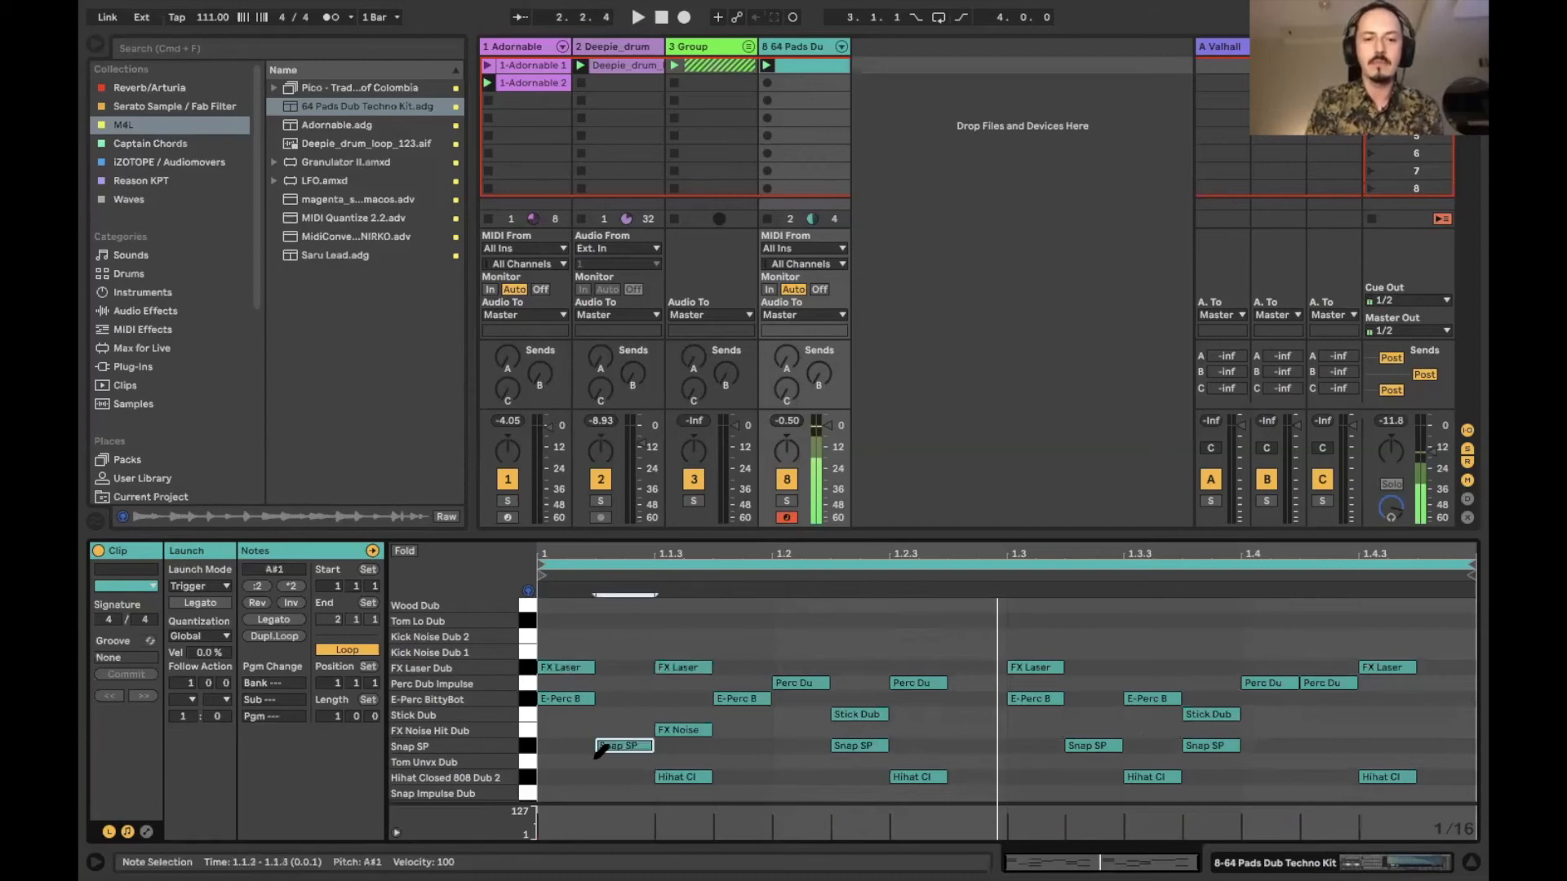
Play the pattern and delete the FX Laser Dub notes at 1.3.1 and 1.1.1.
key(space)
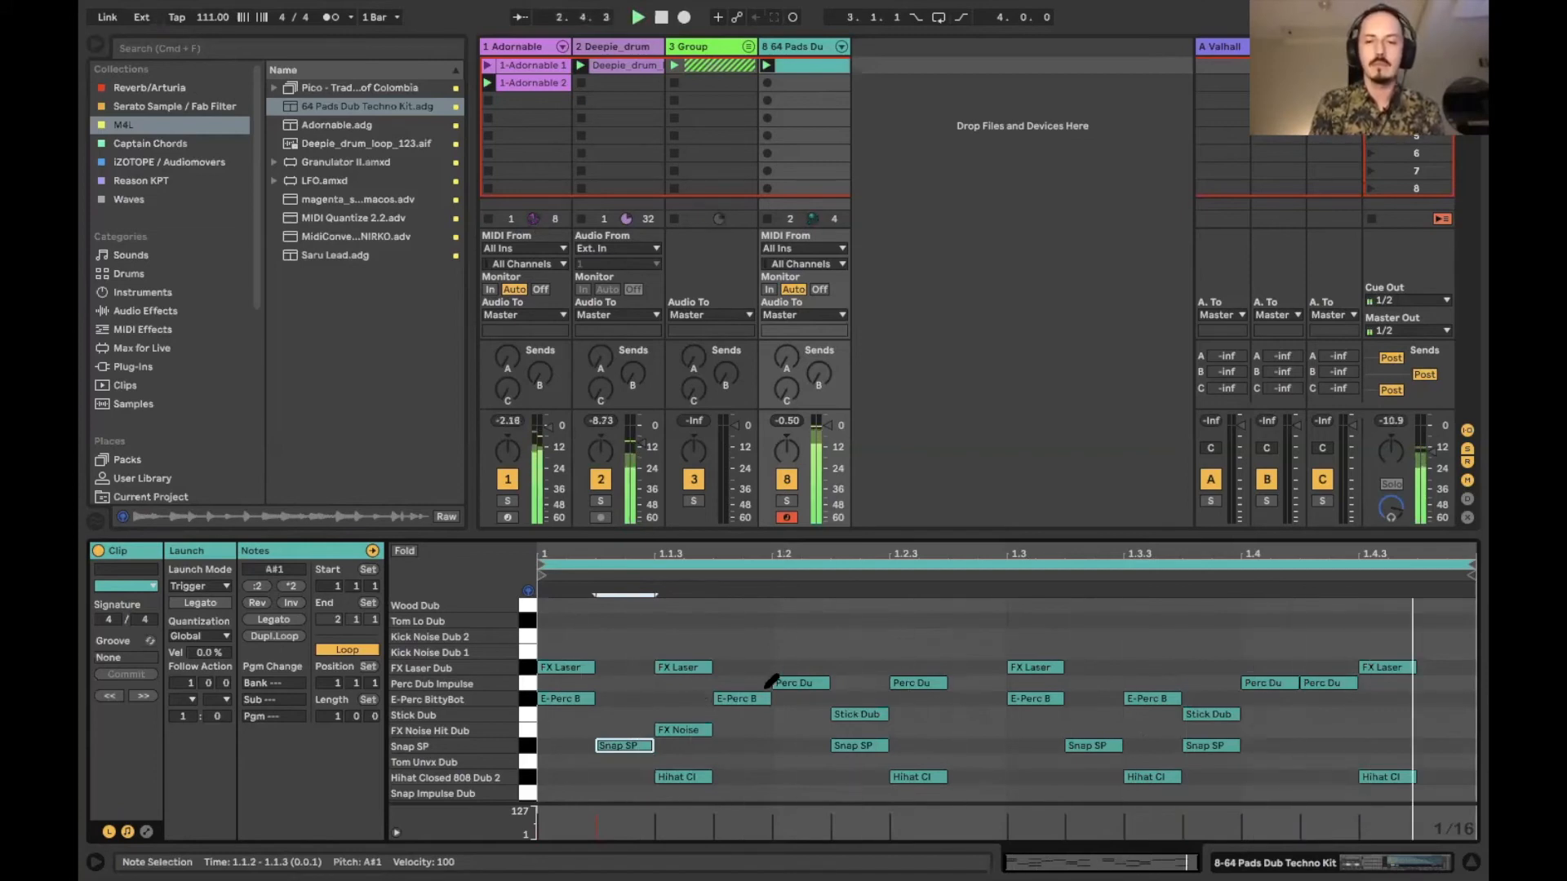
click(1044, 667)
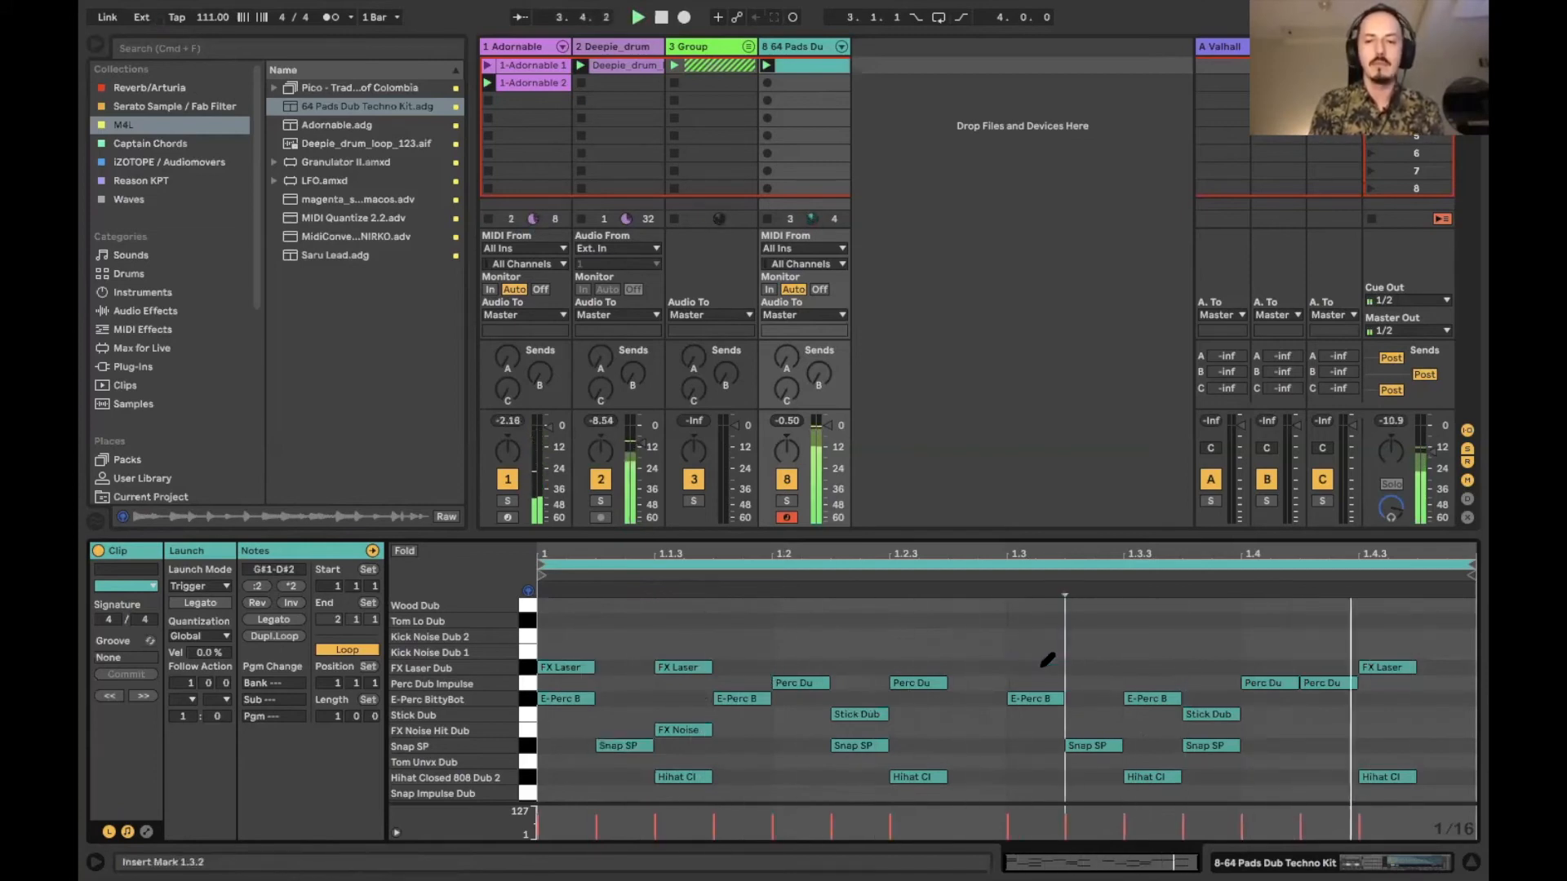
click(576, 668)
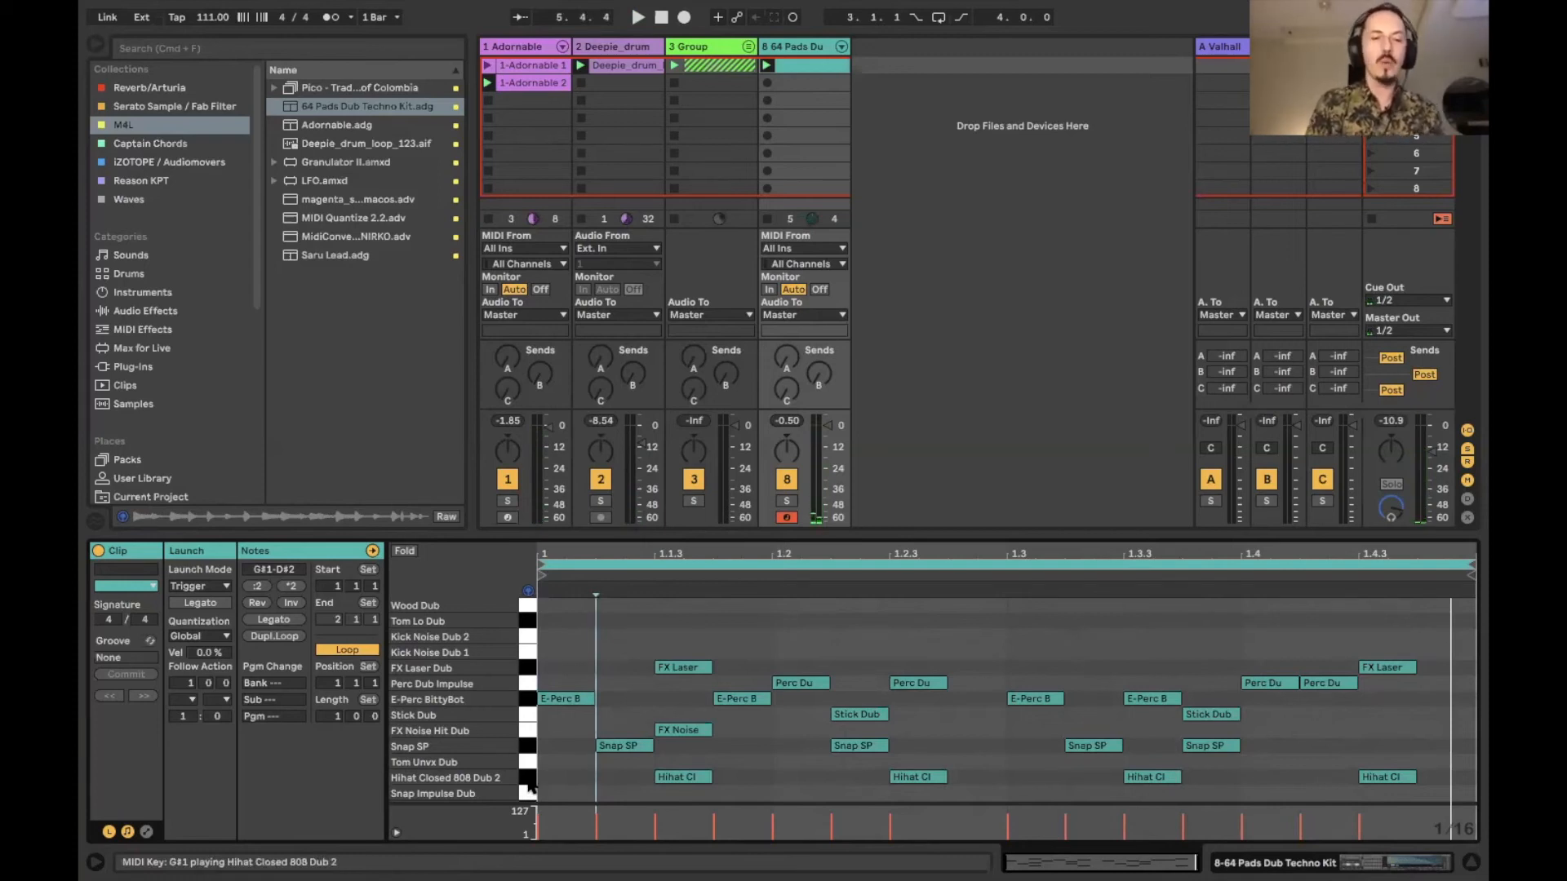
Select all Hihat Closed 808 Dub 2 notes, audition the pattern and lower the drum kit track's volume.
click(530, 785)
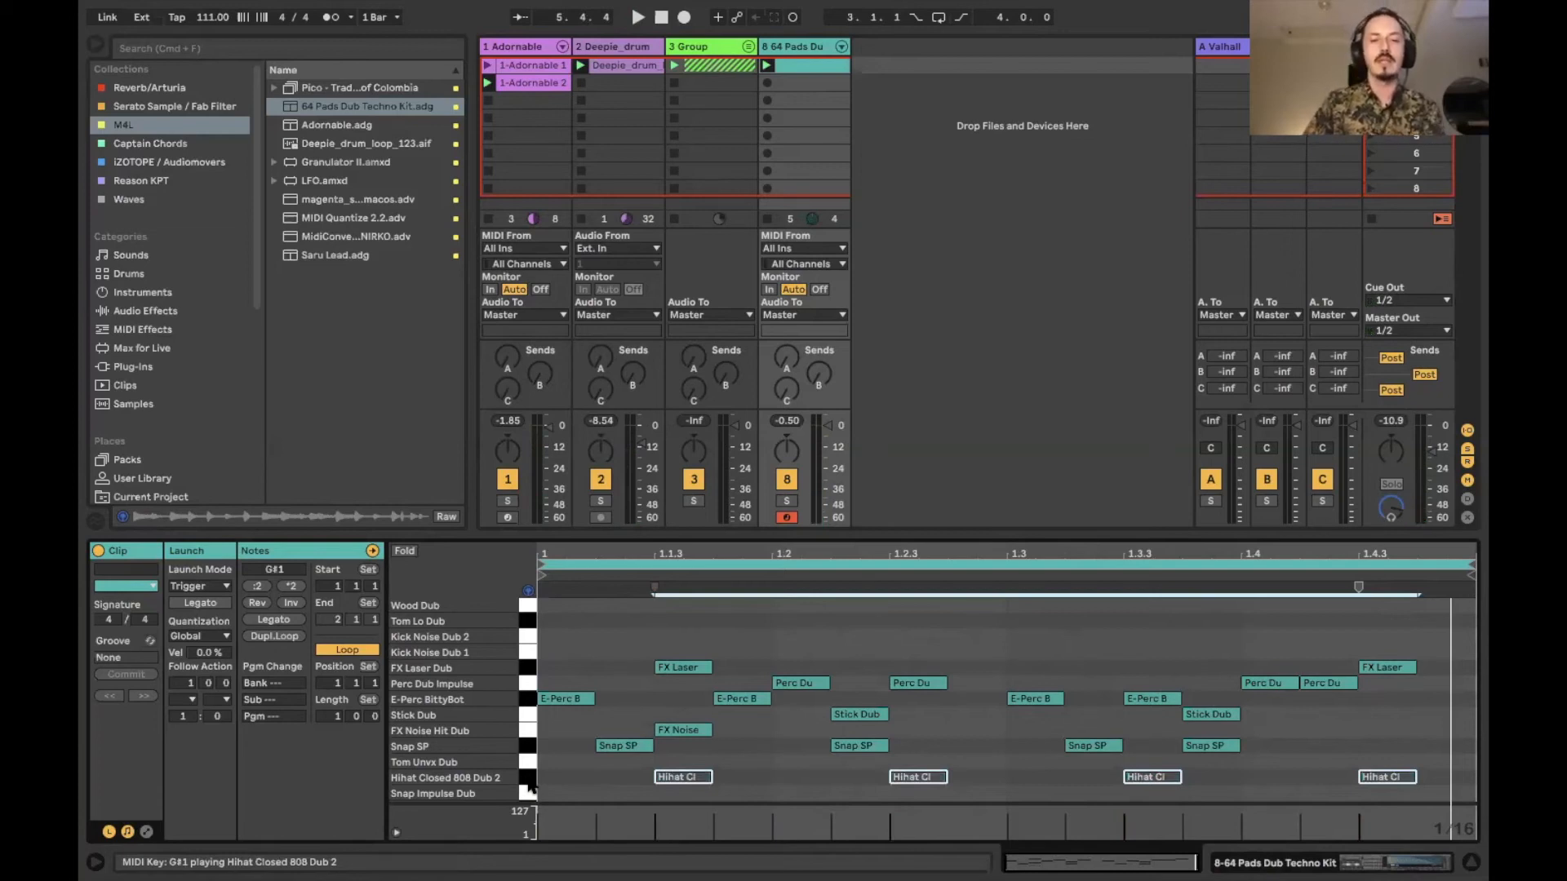
key(space)
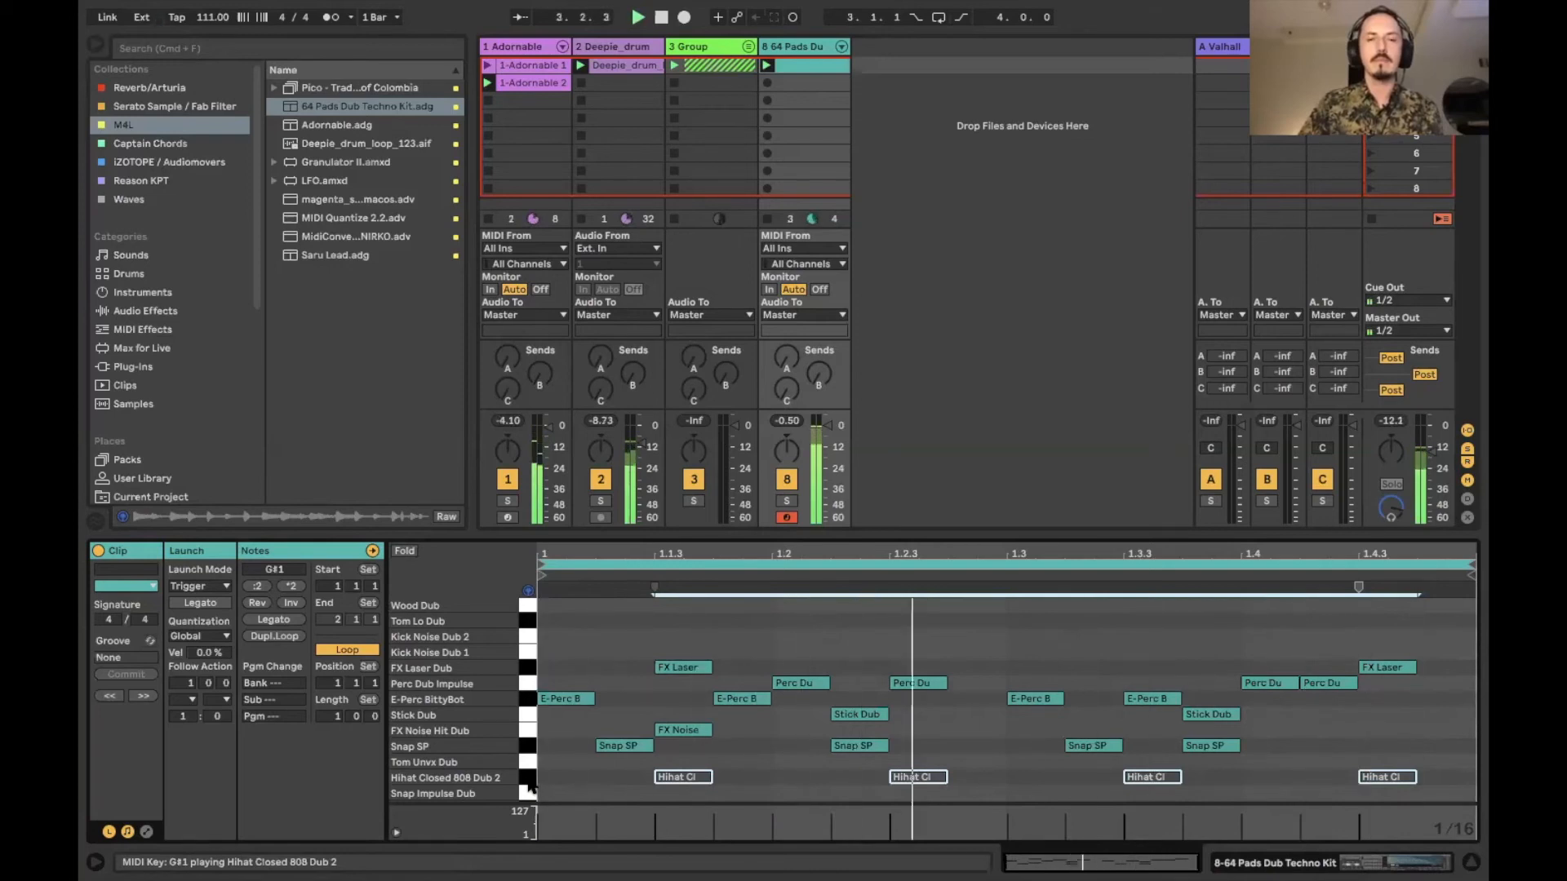
key(space)
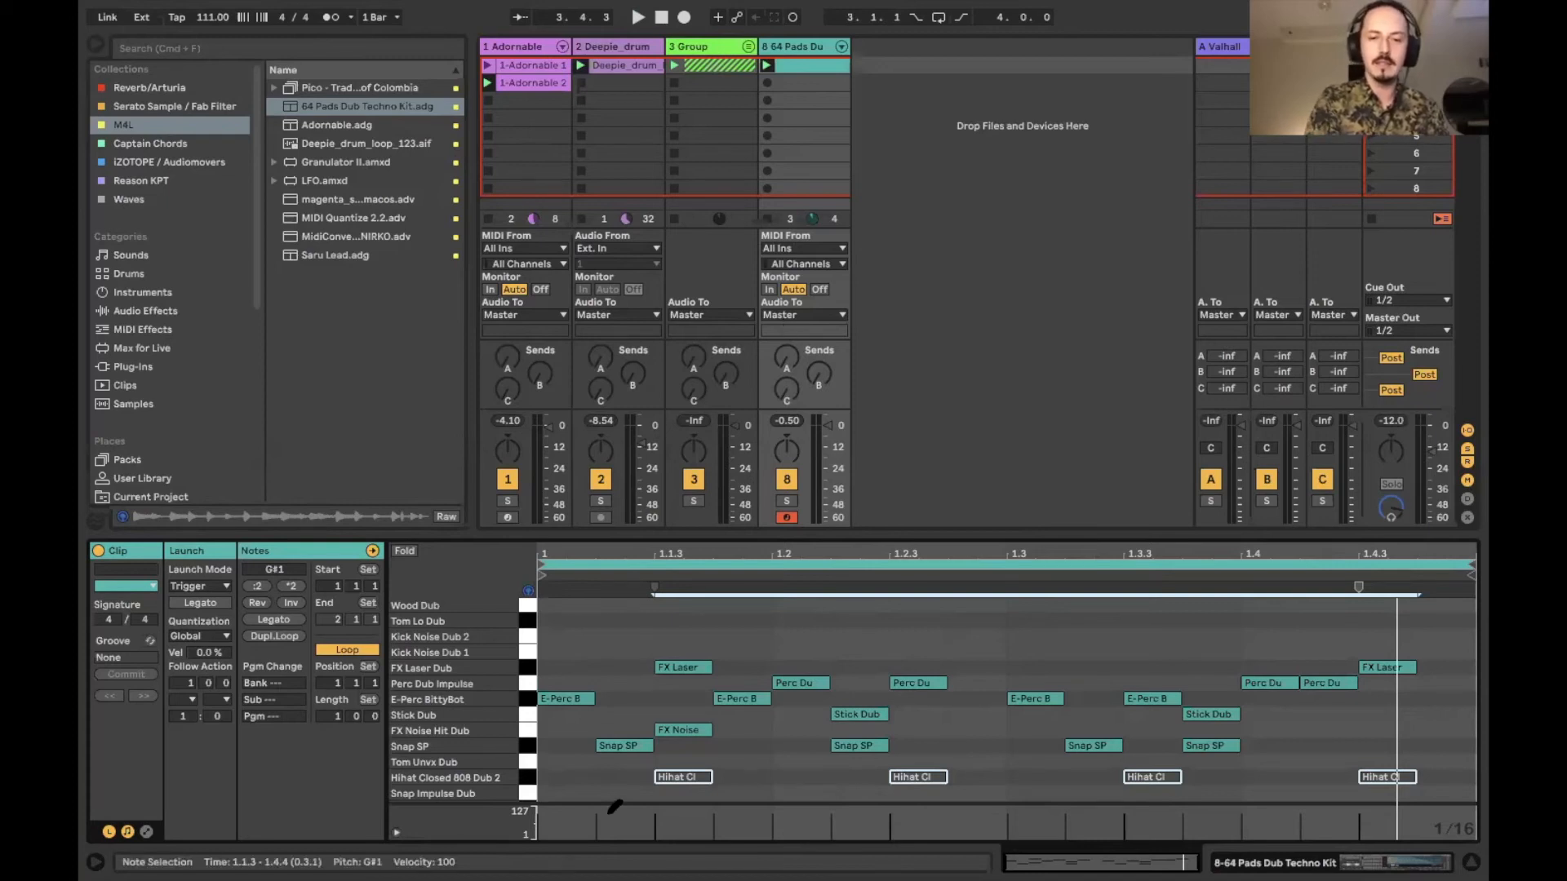
click(528, 779)
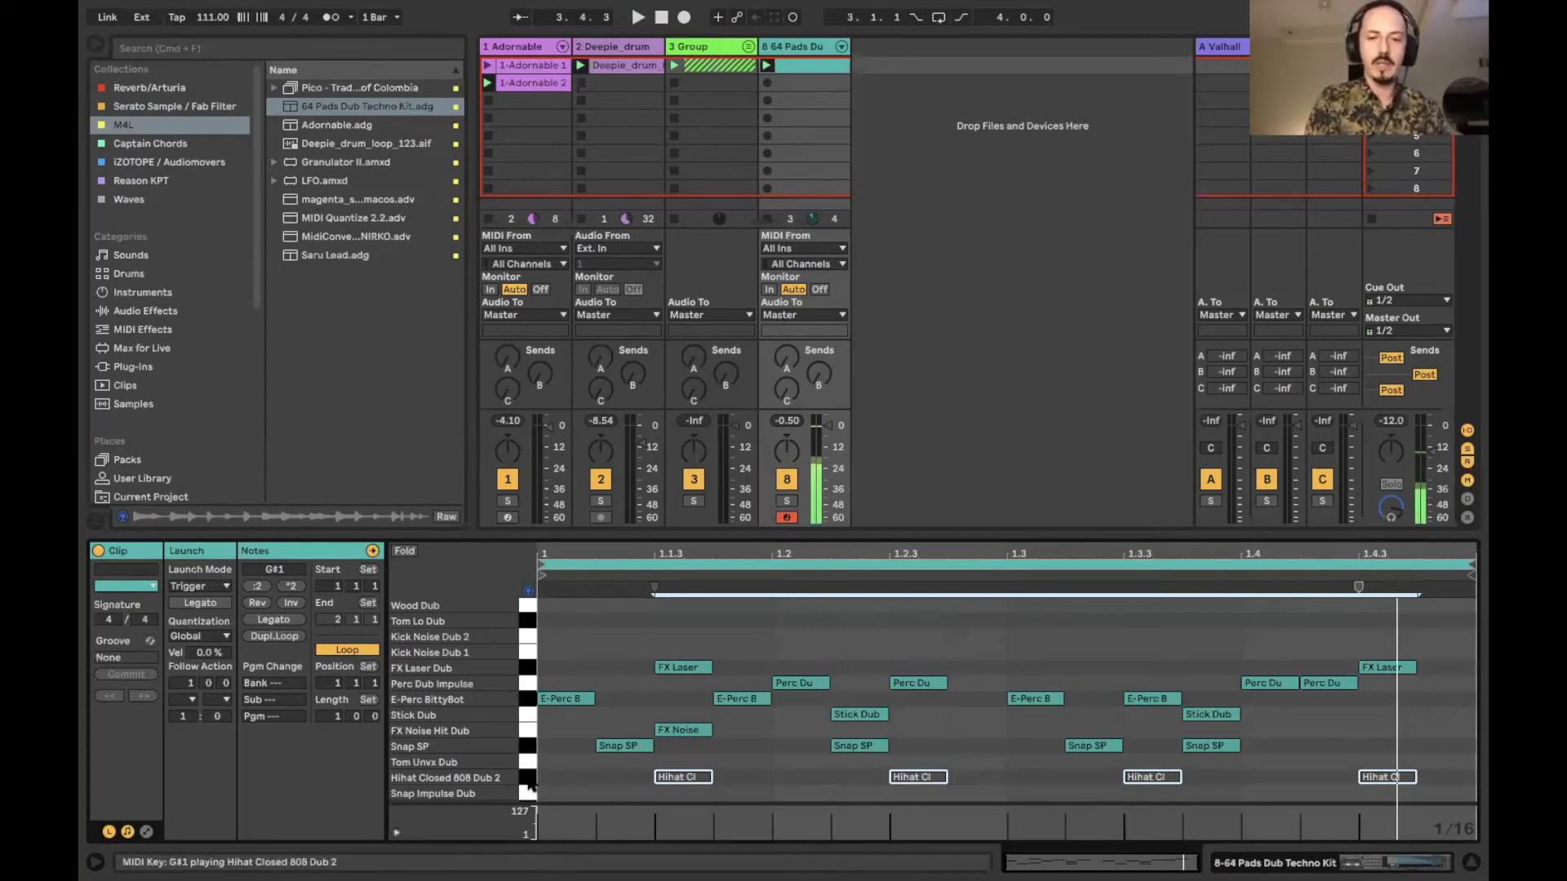
key(space)
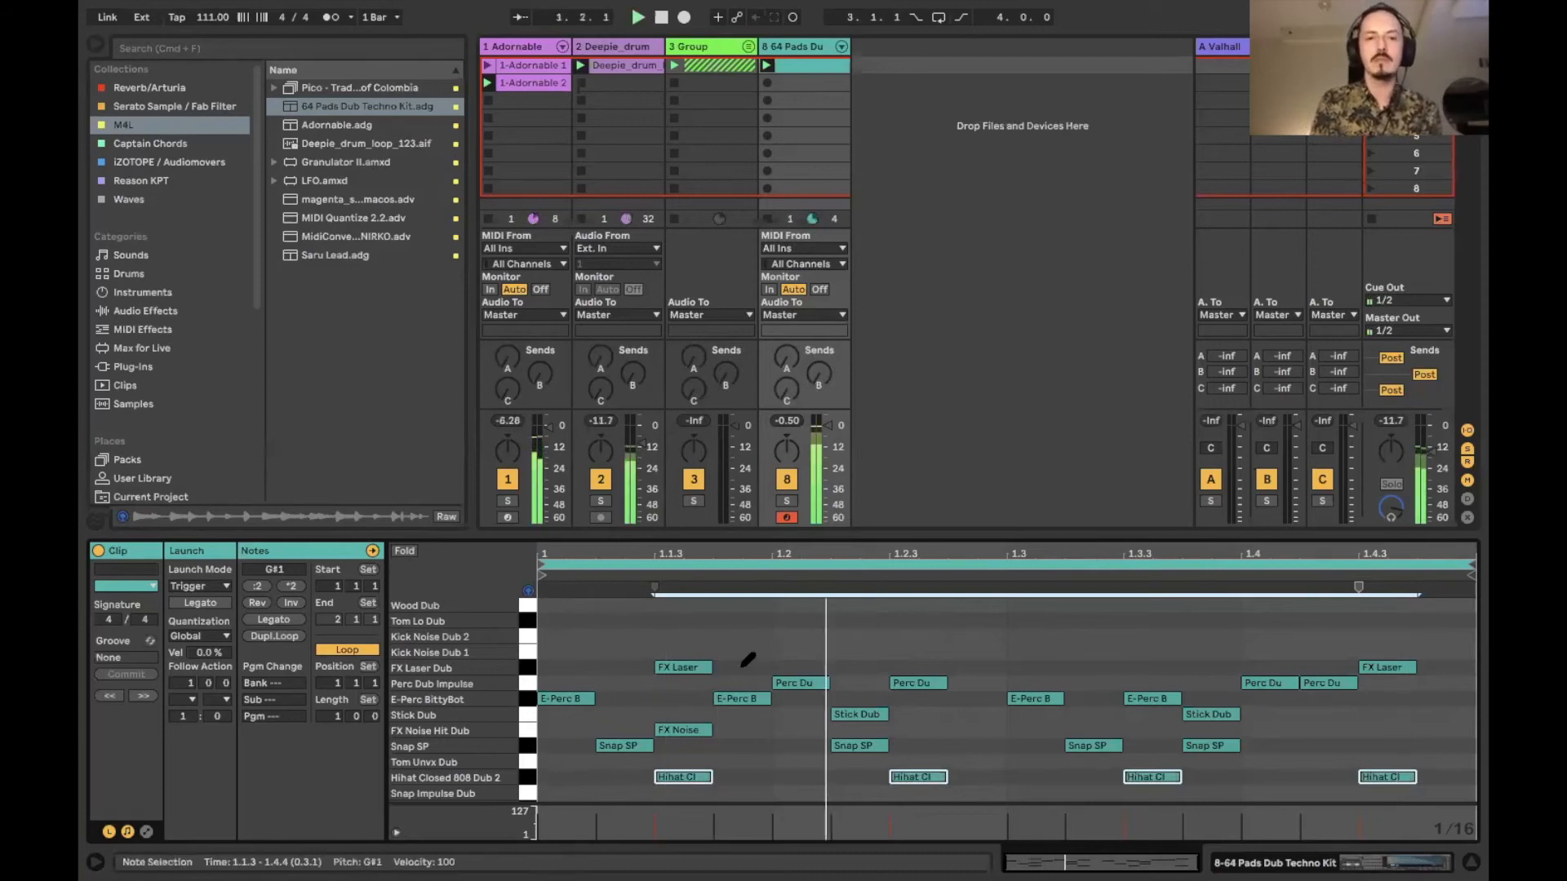
drag(827, 426, 832, 451)
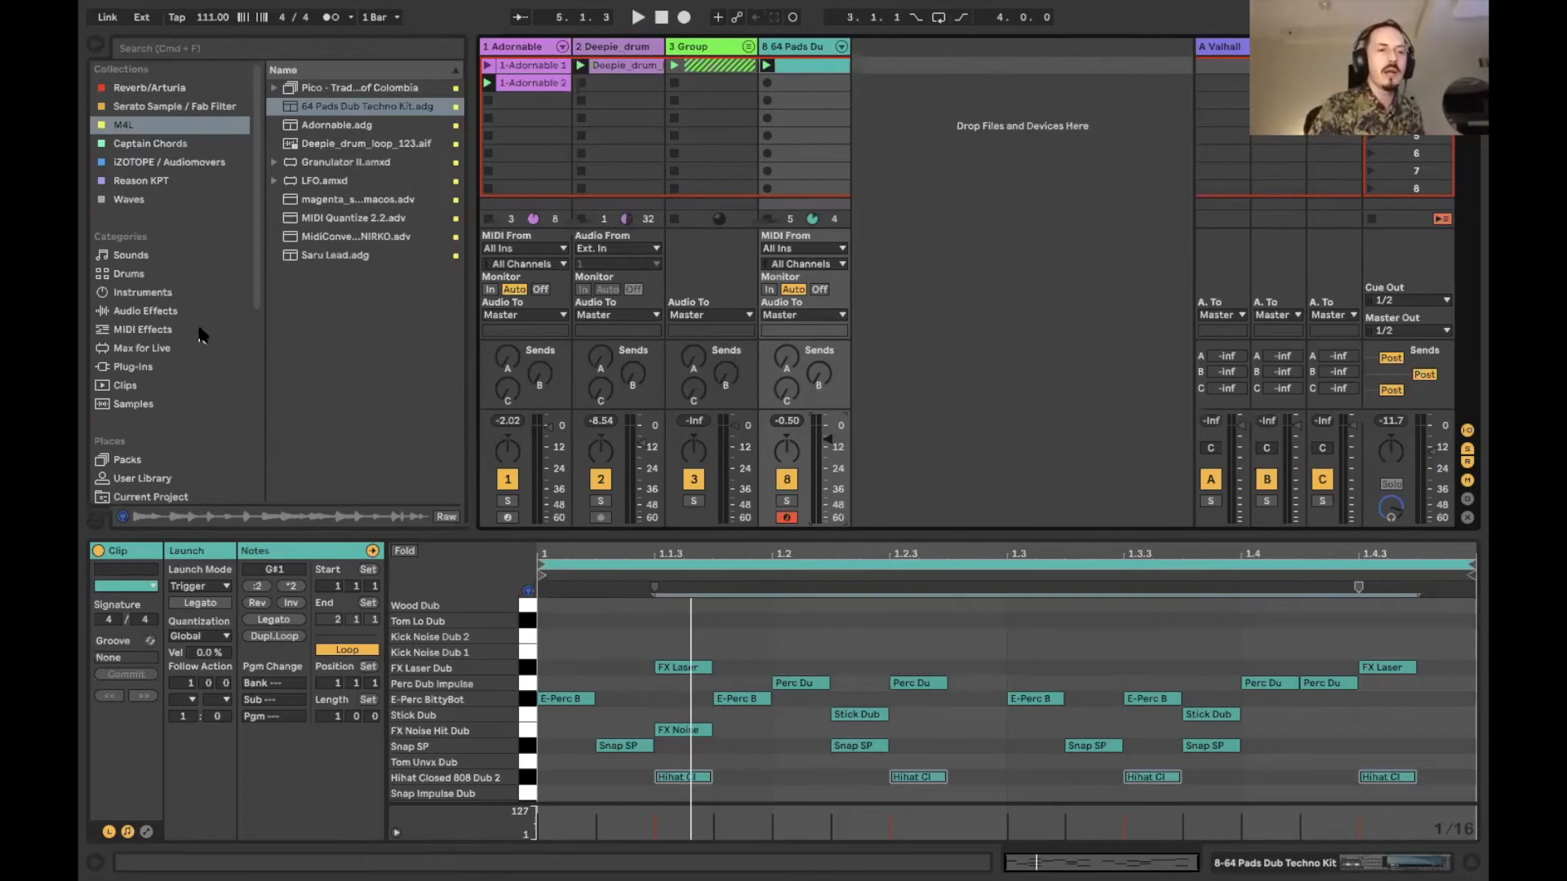
Load the Random MIDI effect onto the drum kit track and set its Chance to 48 %.
click(148, 333)
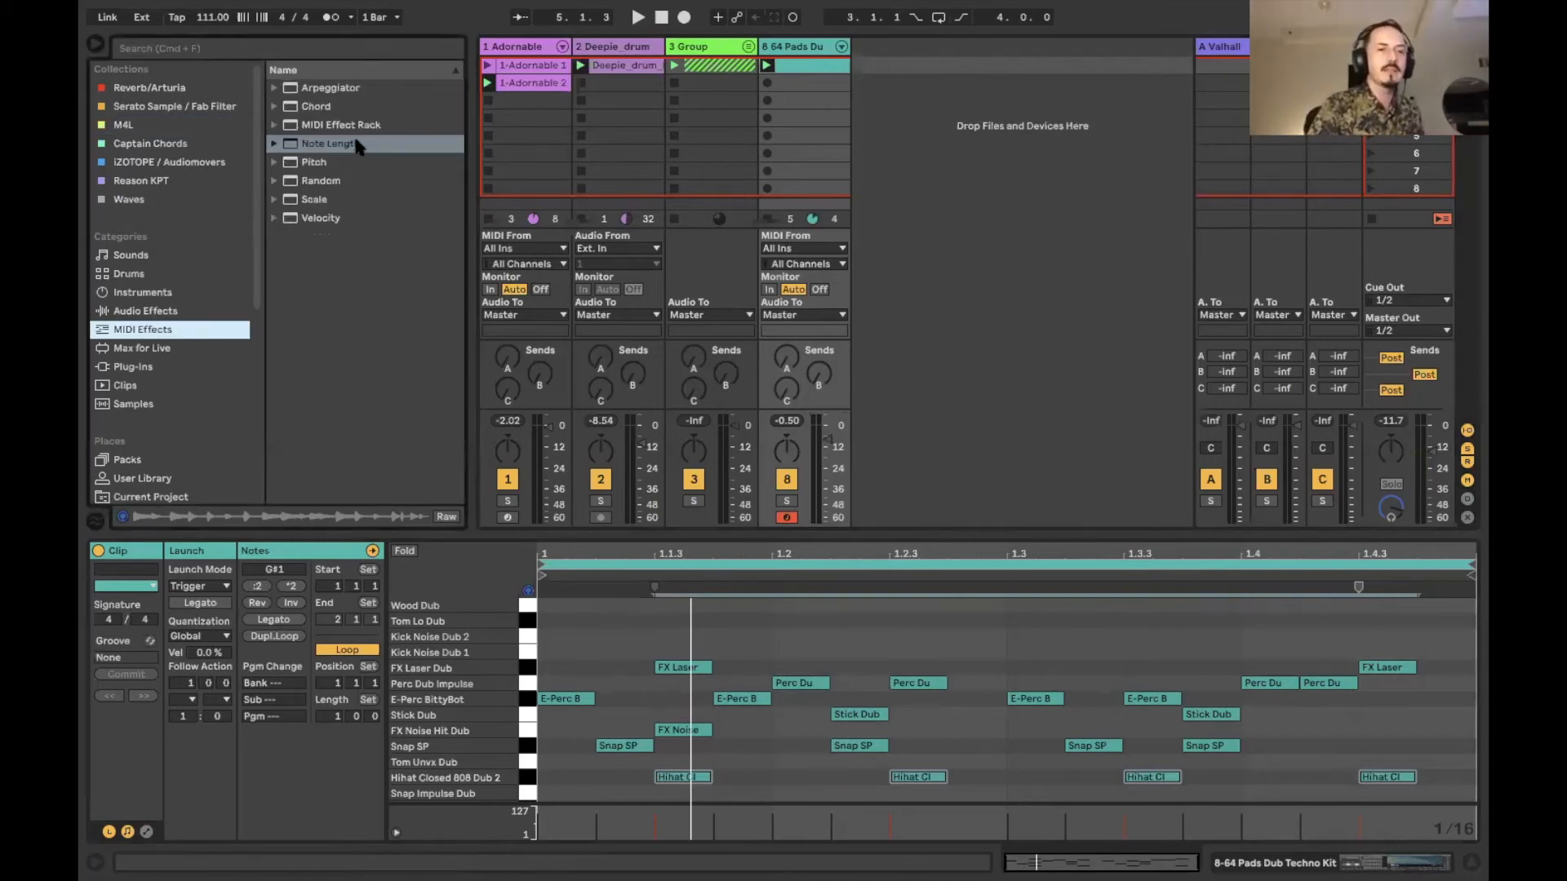
click(320, 183)
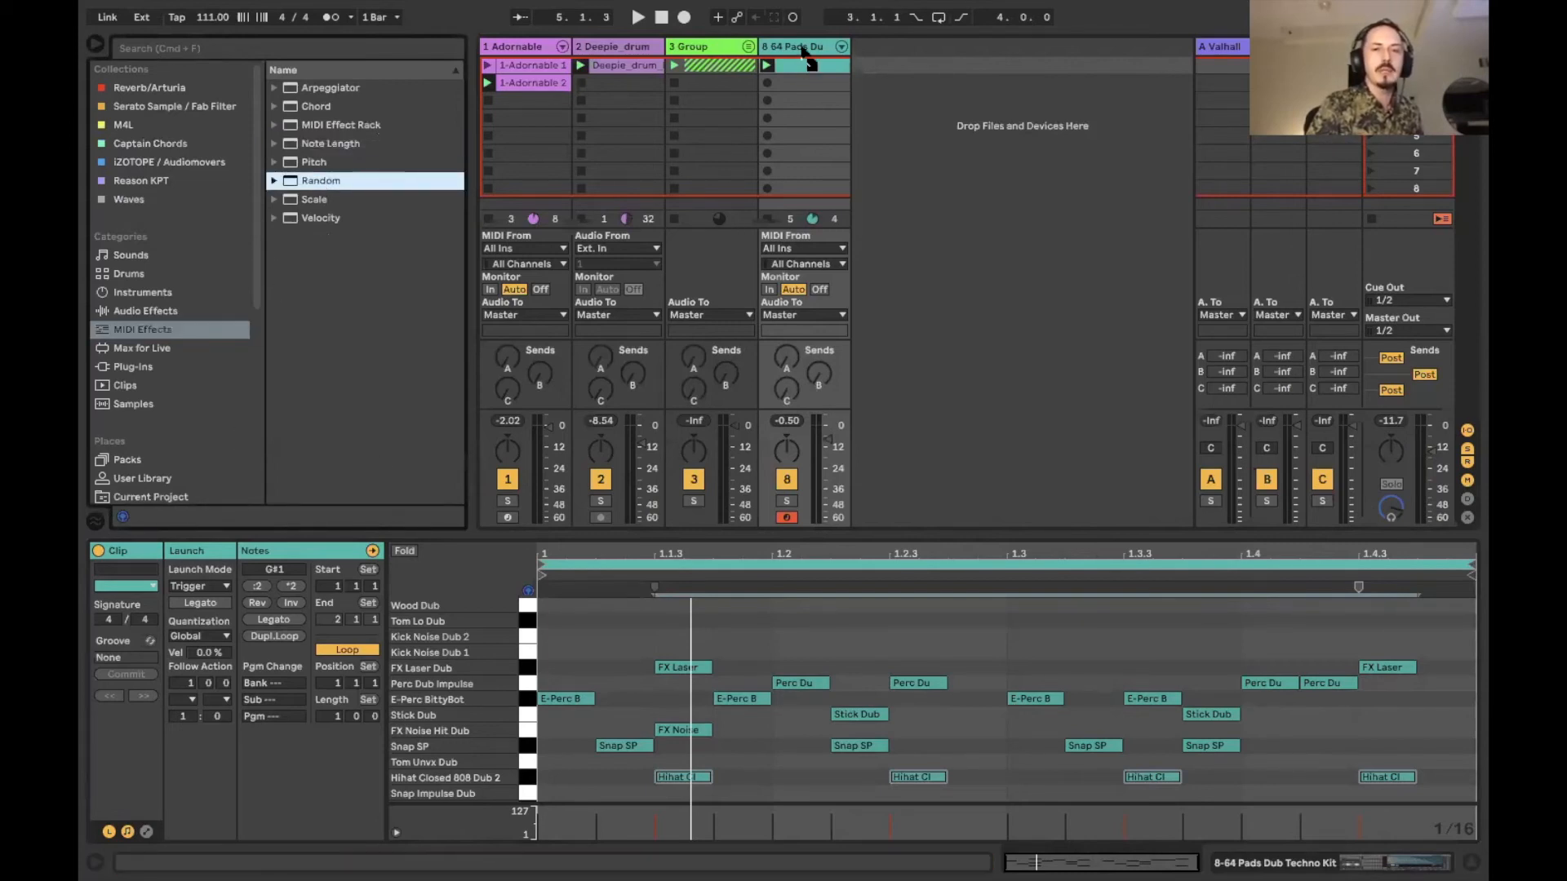
key(Return)
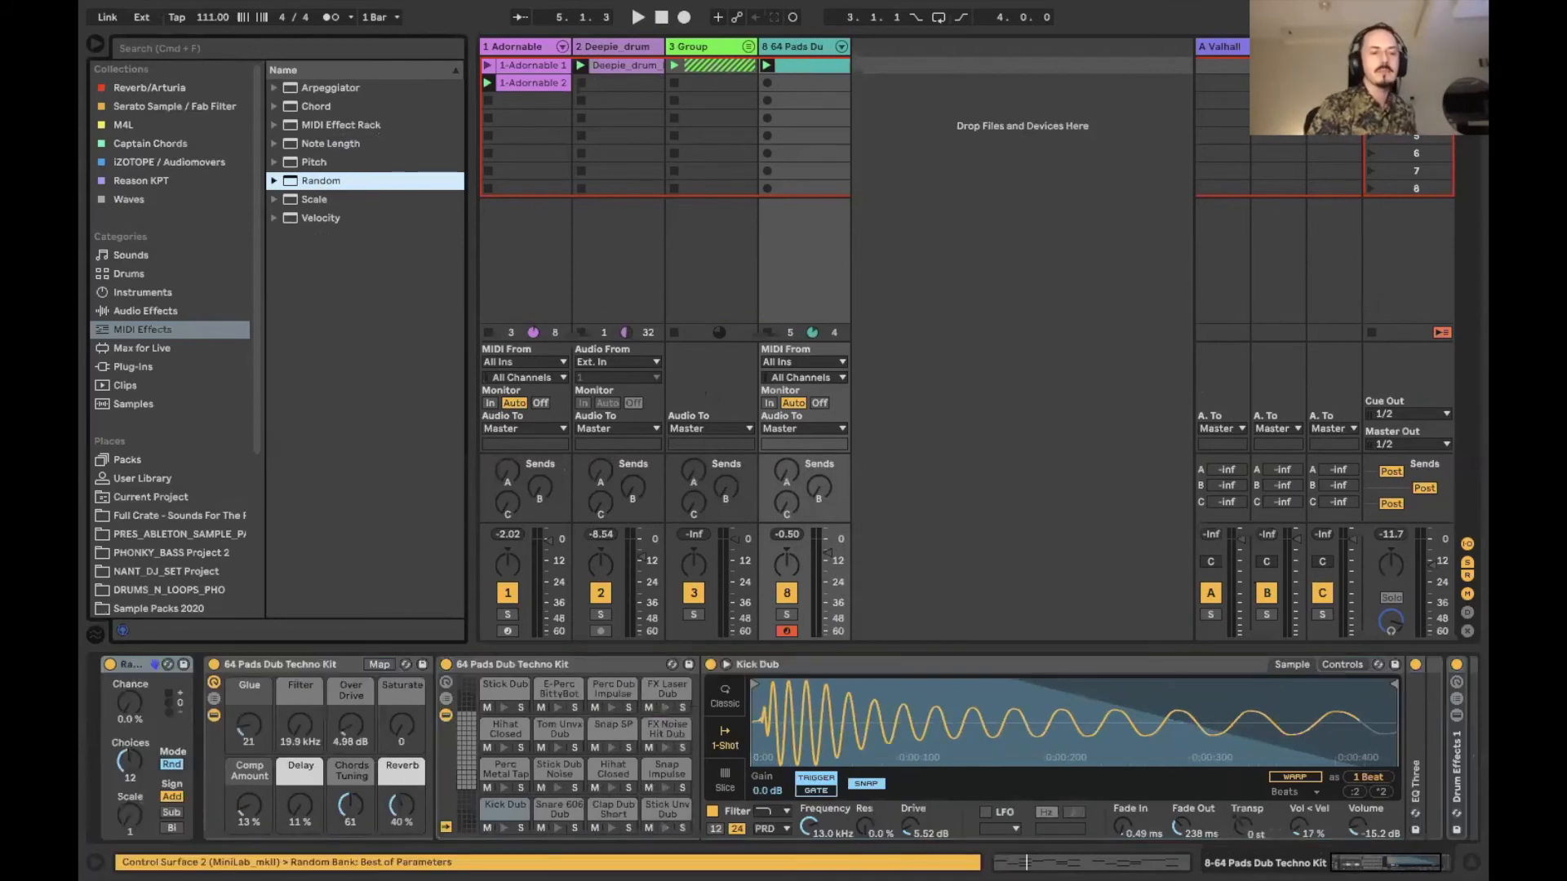
click(122, 712)
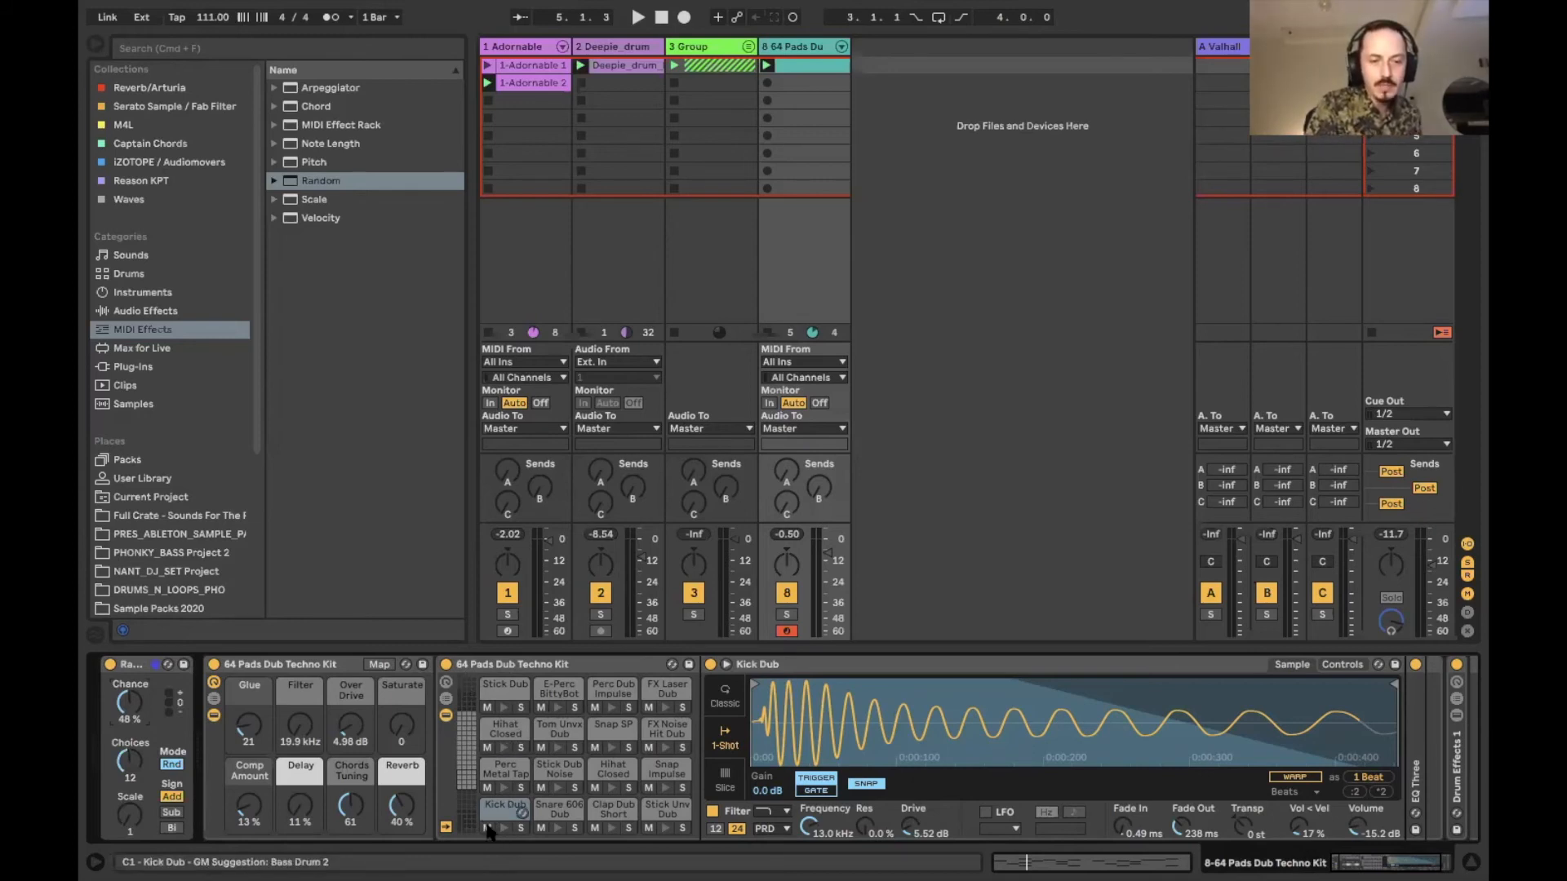
Mute the Kick Noise Dub 1 and 2 pads, and set Random's Chance to 100 % and Choices to 19 during playback.
click(469, 757)
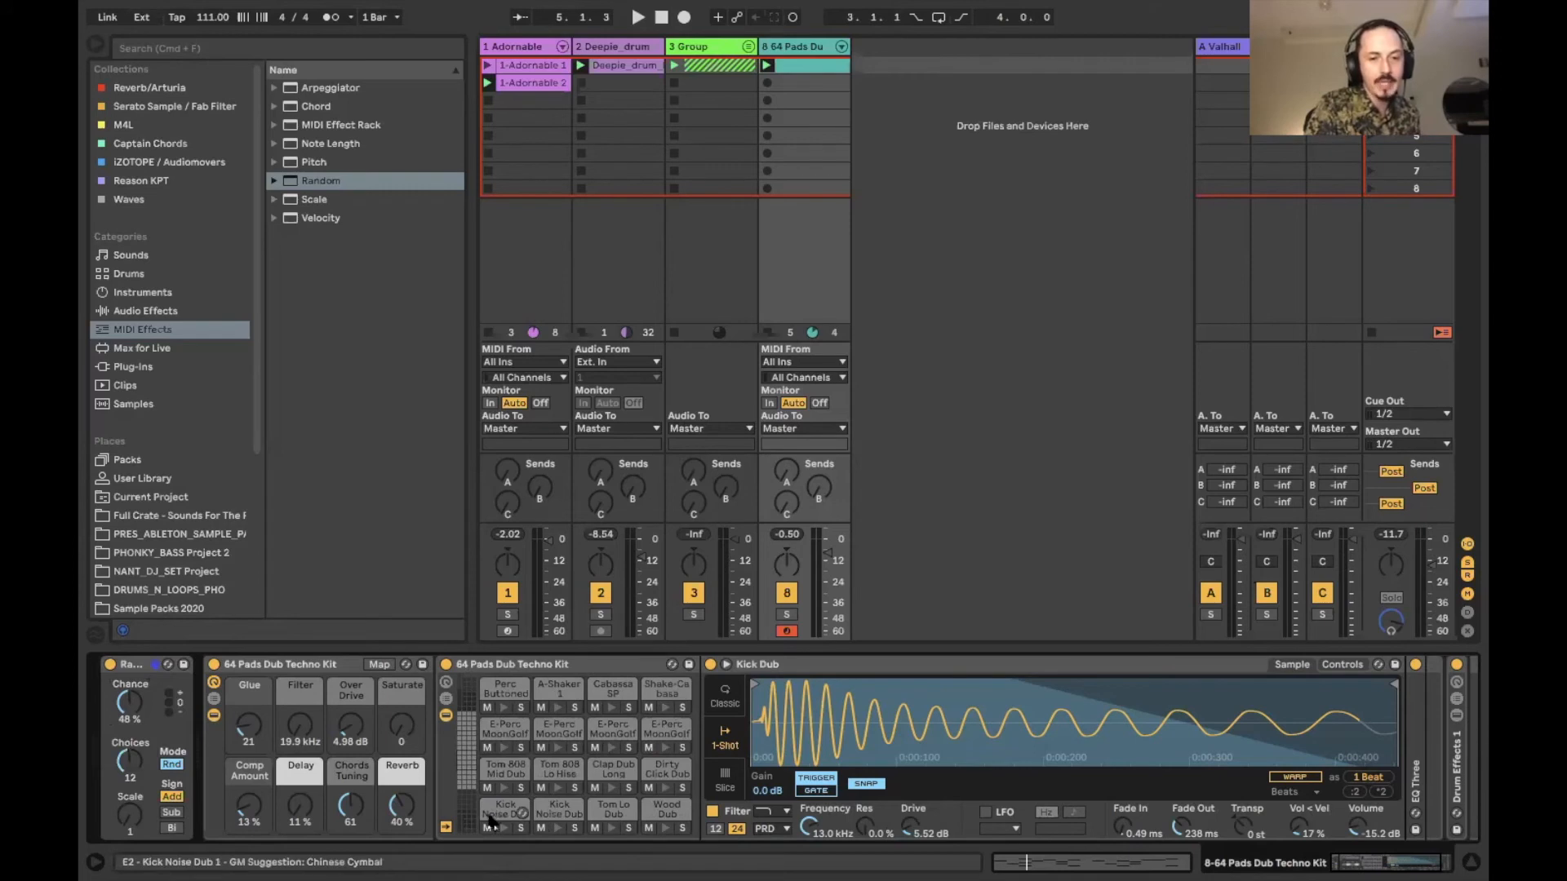
click(487, 828)
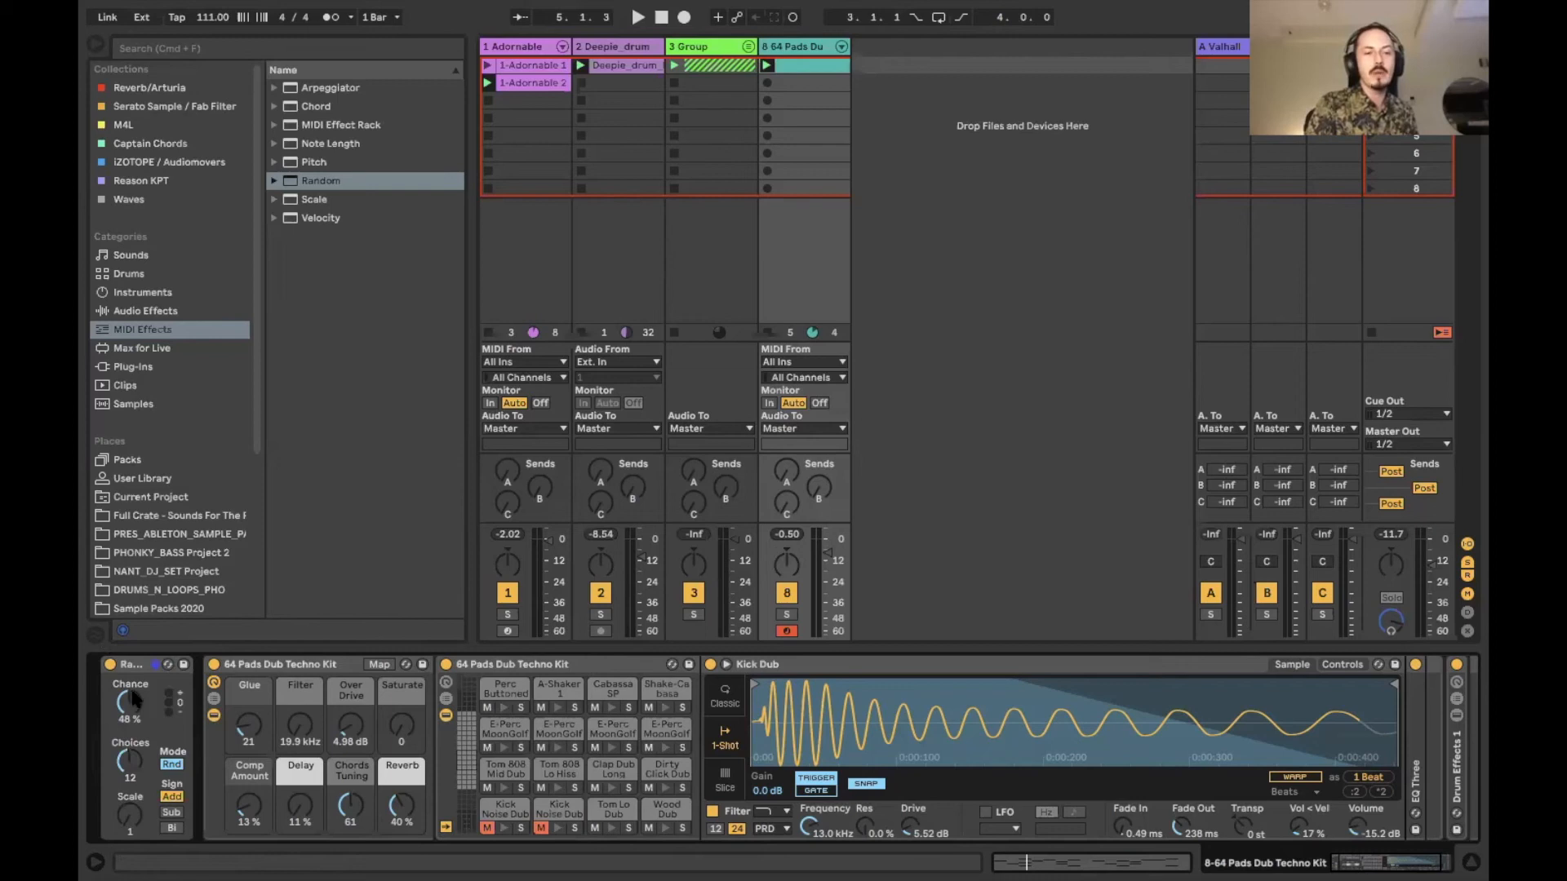
key(space)
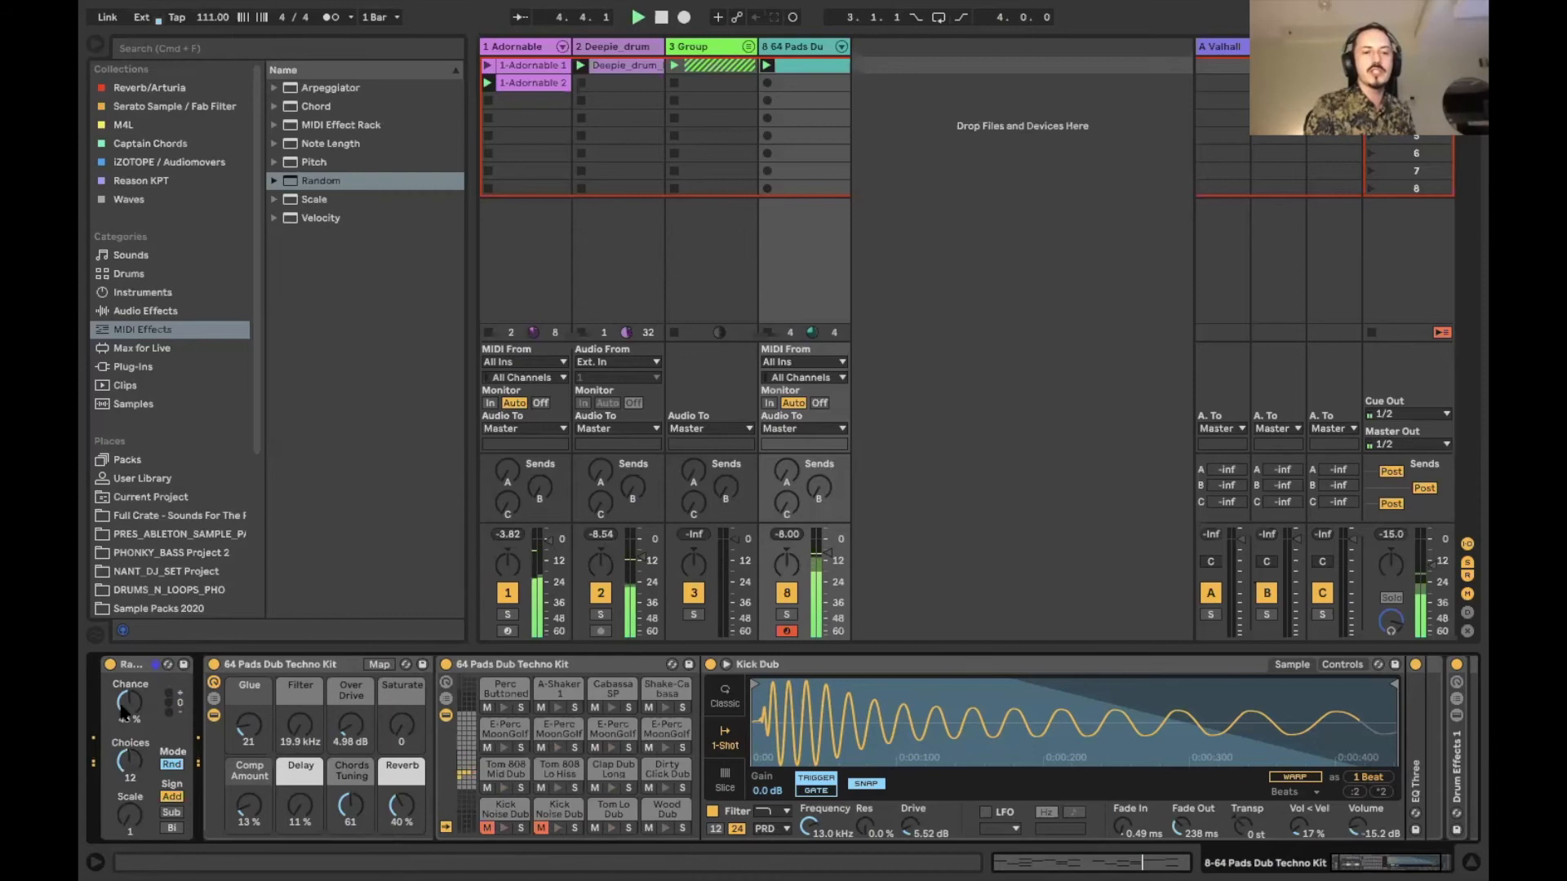
drag(128, 712, 128, 694)
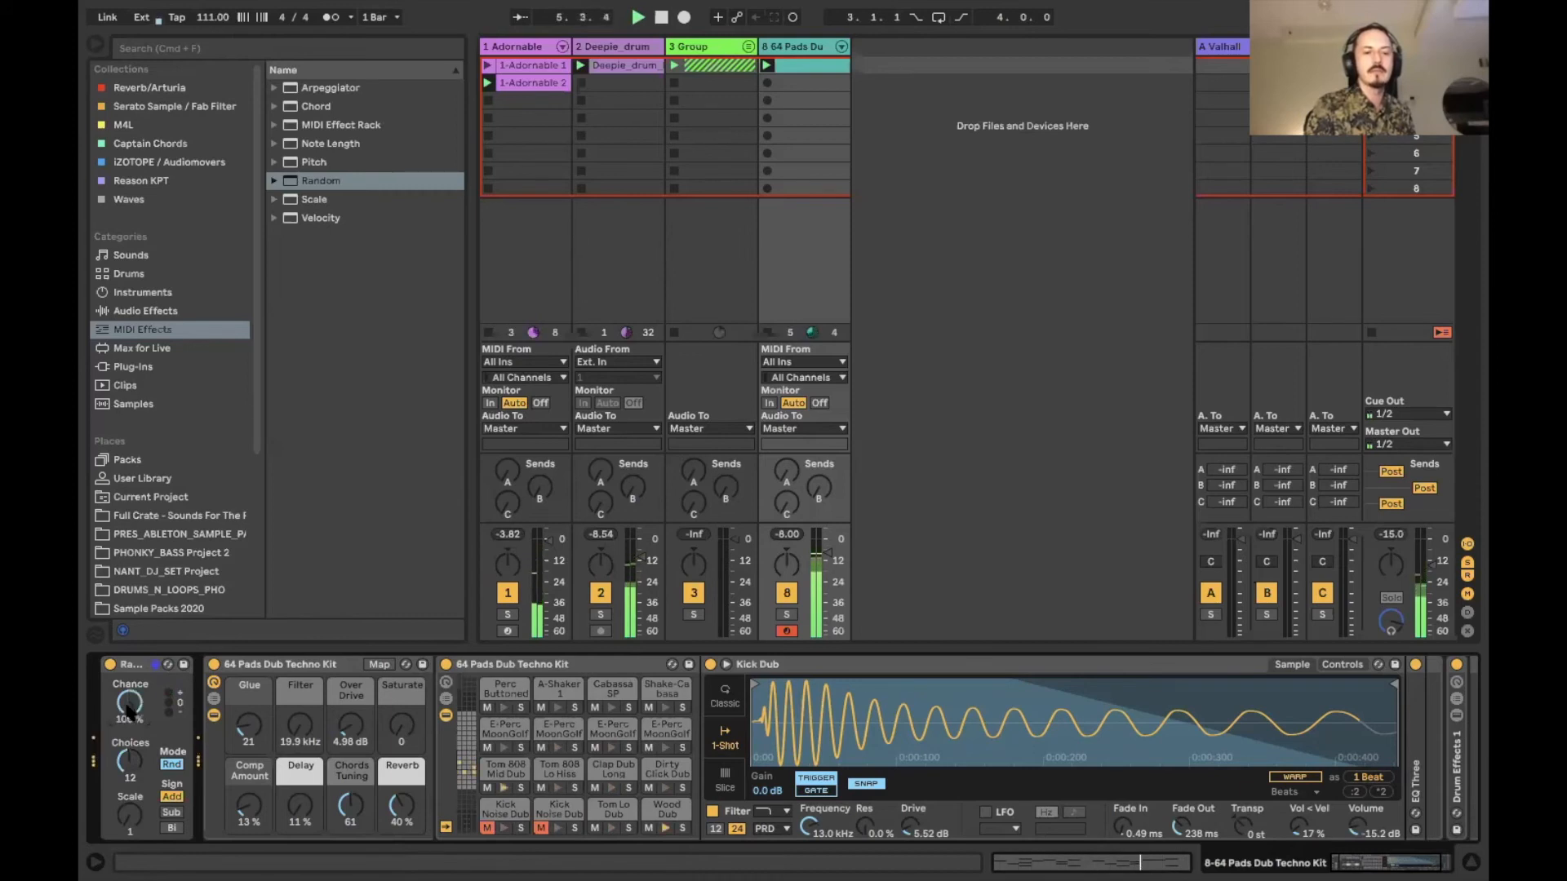
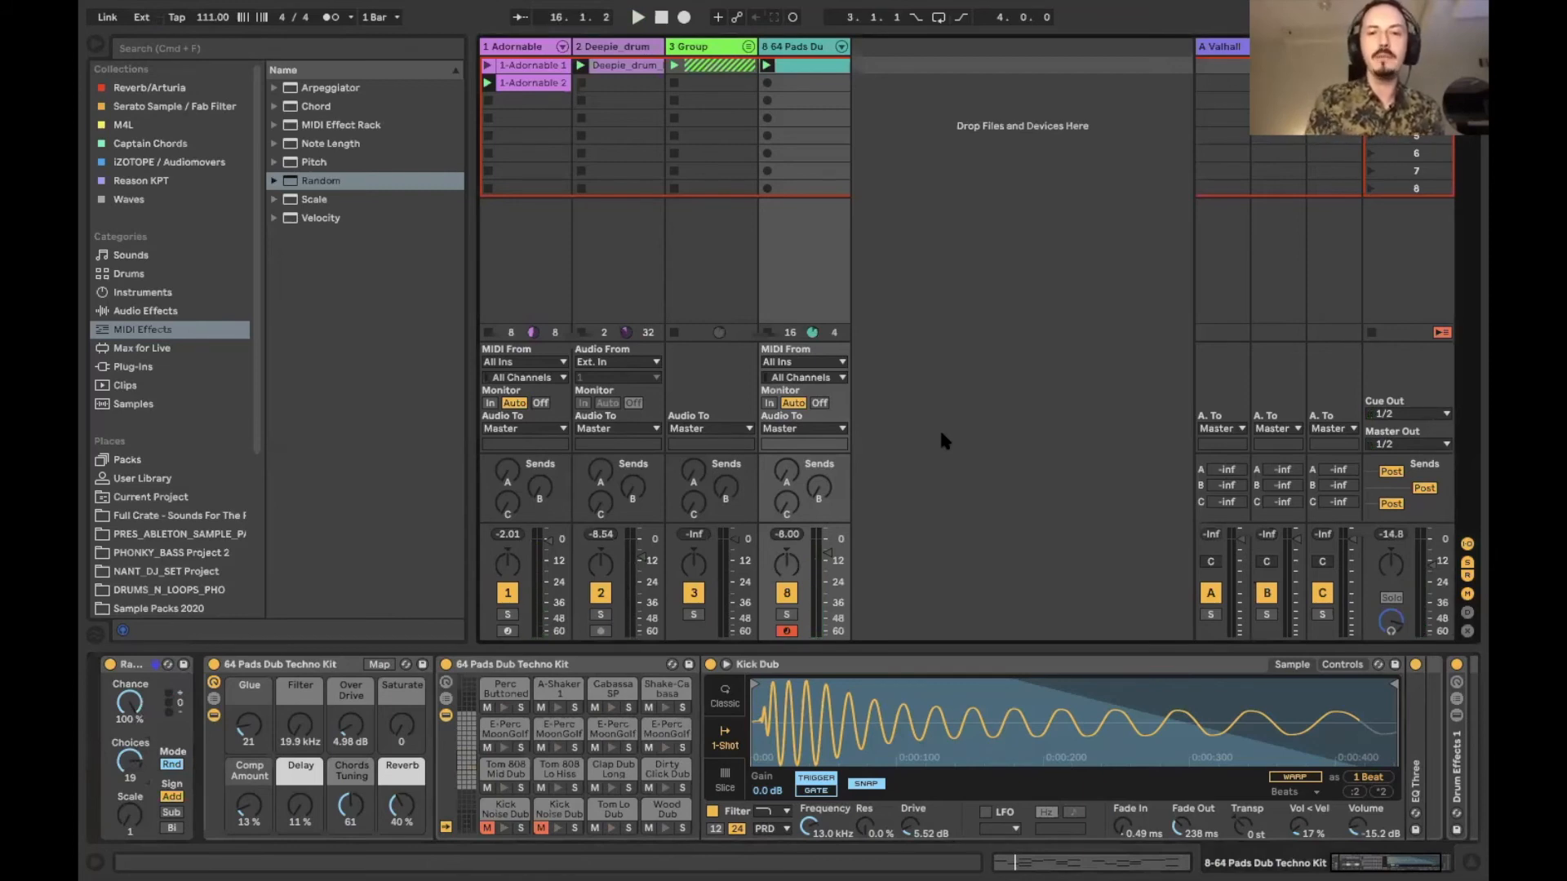
Create a new MIDI track that receives MIDI from 8-64 Pads Dub Techno Kit and arm it for recording.
key(super+shift+t)
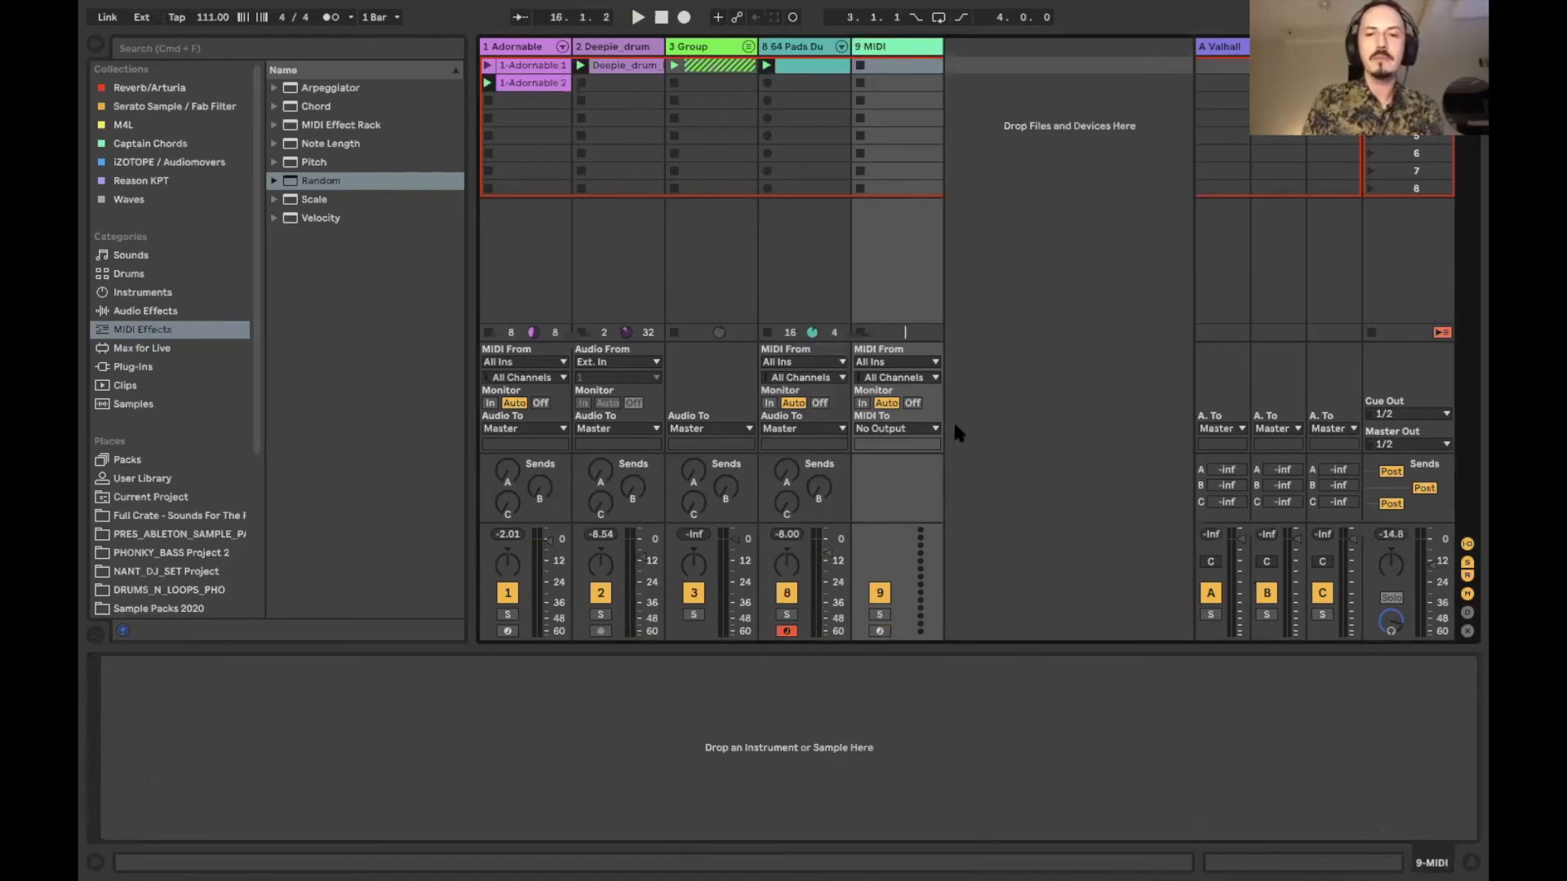
click(892, 362)
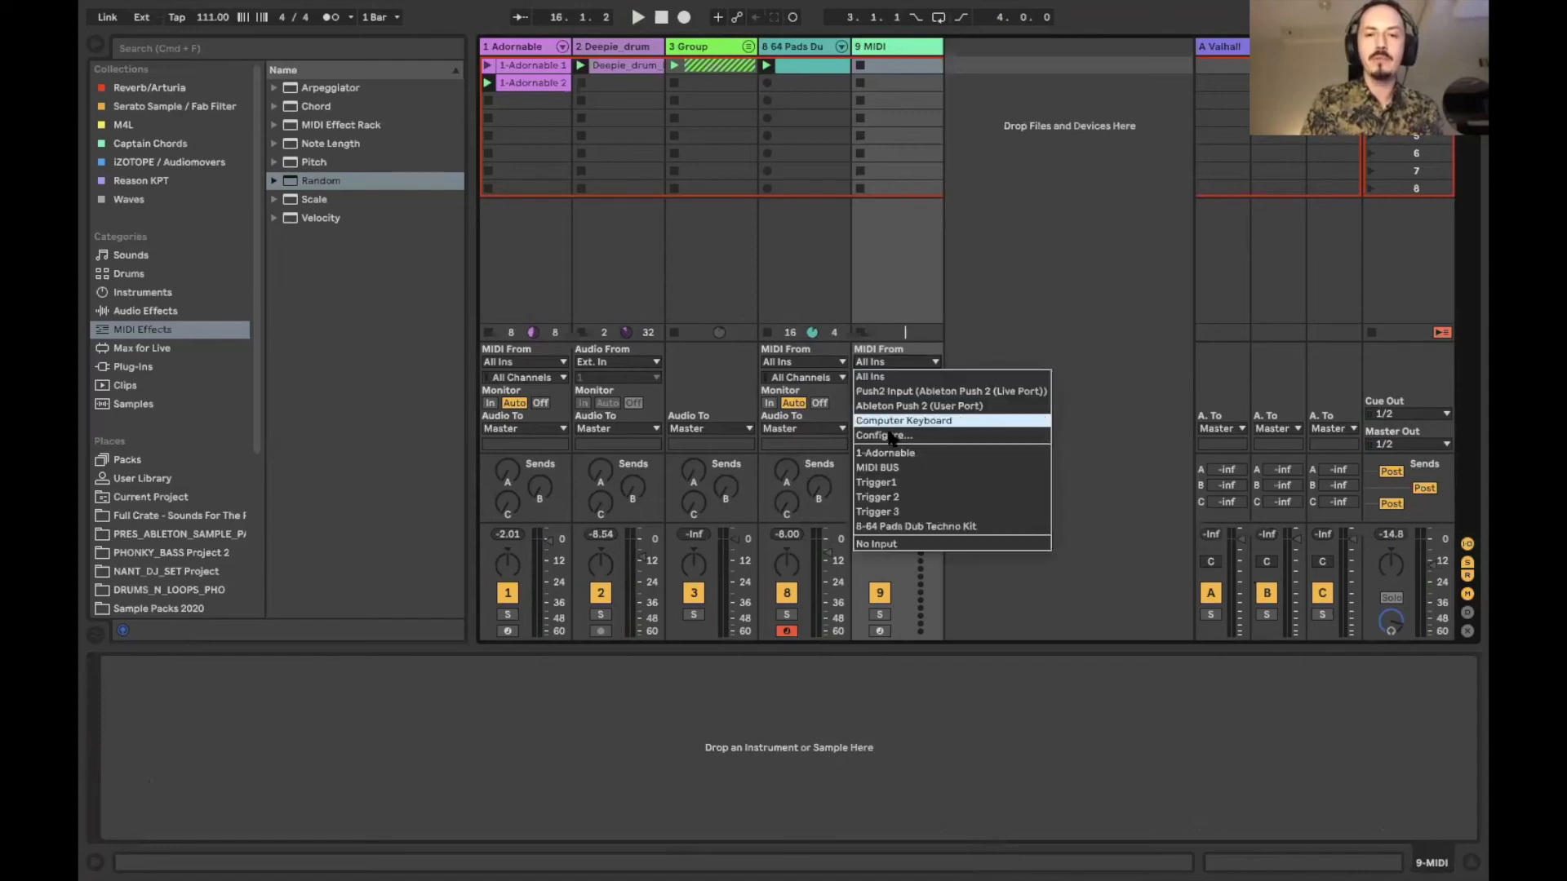
click(879, 527)
click(878, 632)
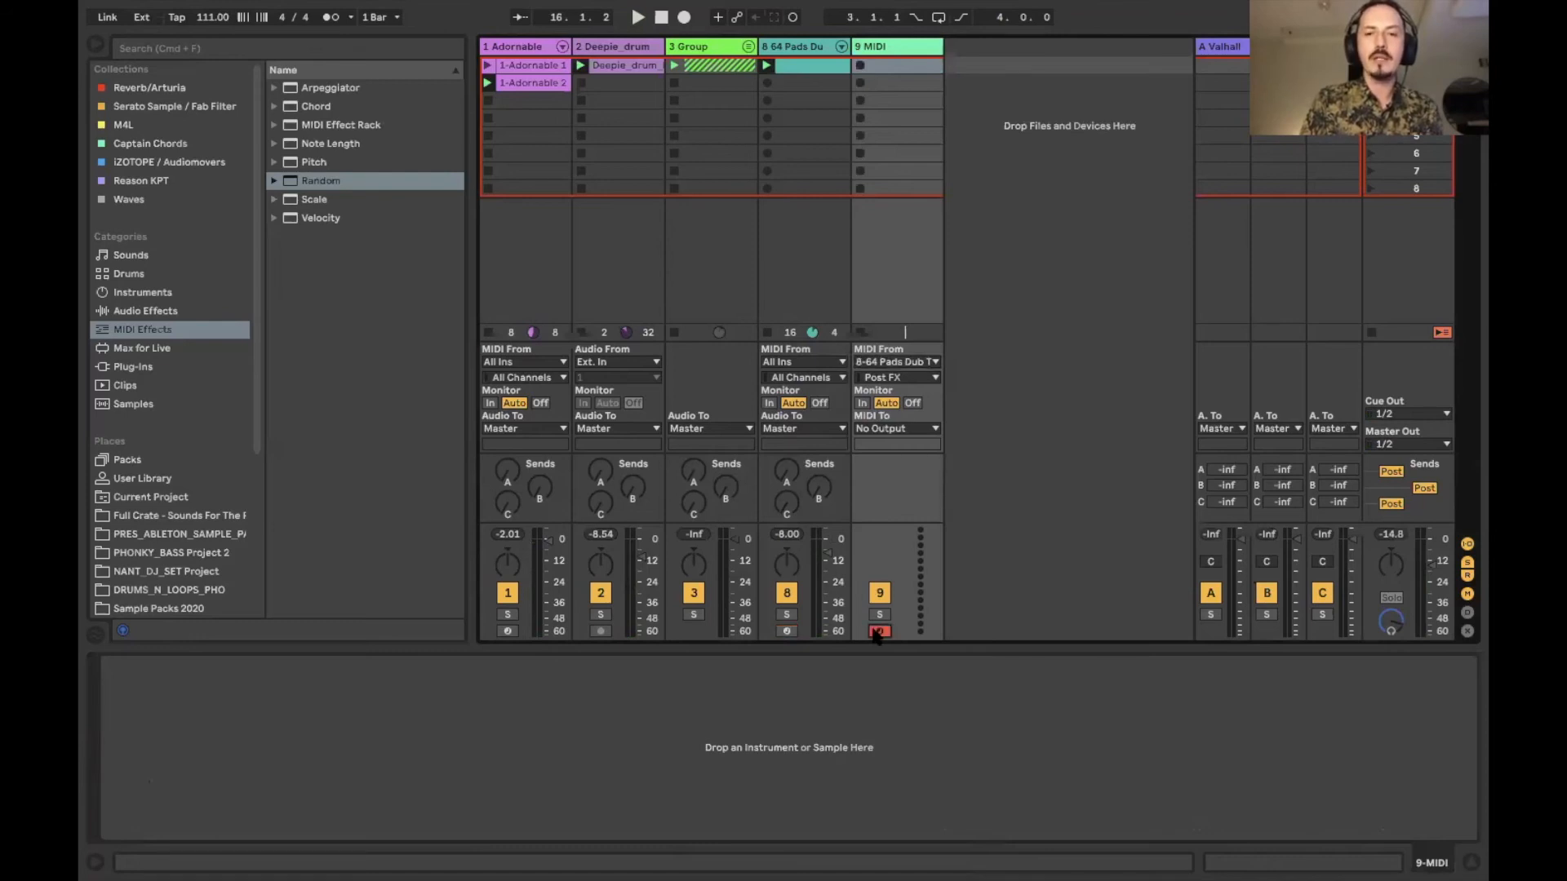
Record seven bars of the randomized drum output into the new track's first slot, enlarging the note editor meanwhile.
click(860, 67)
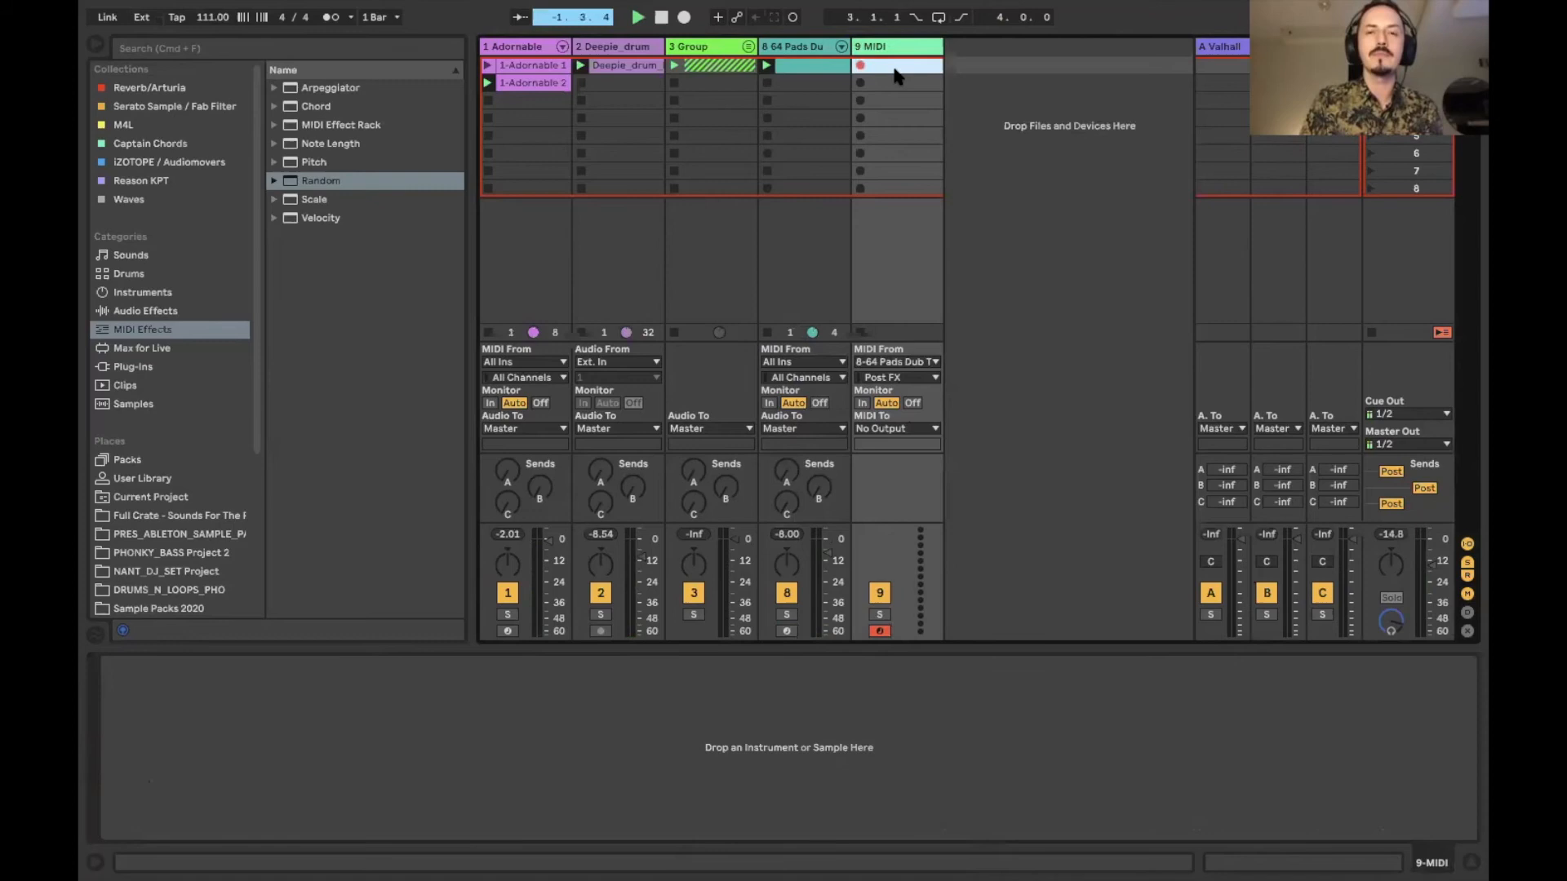
double_click(896, 67)
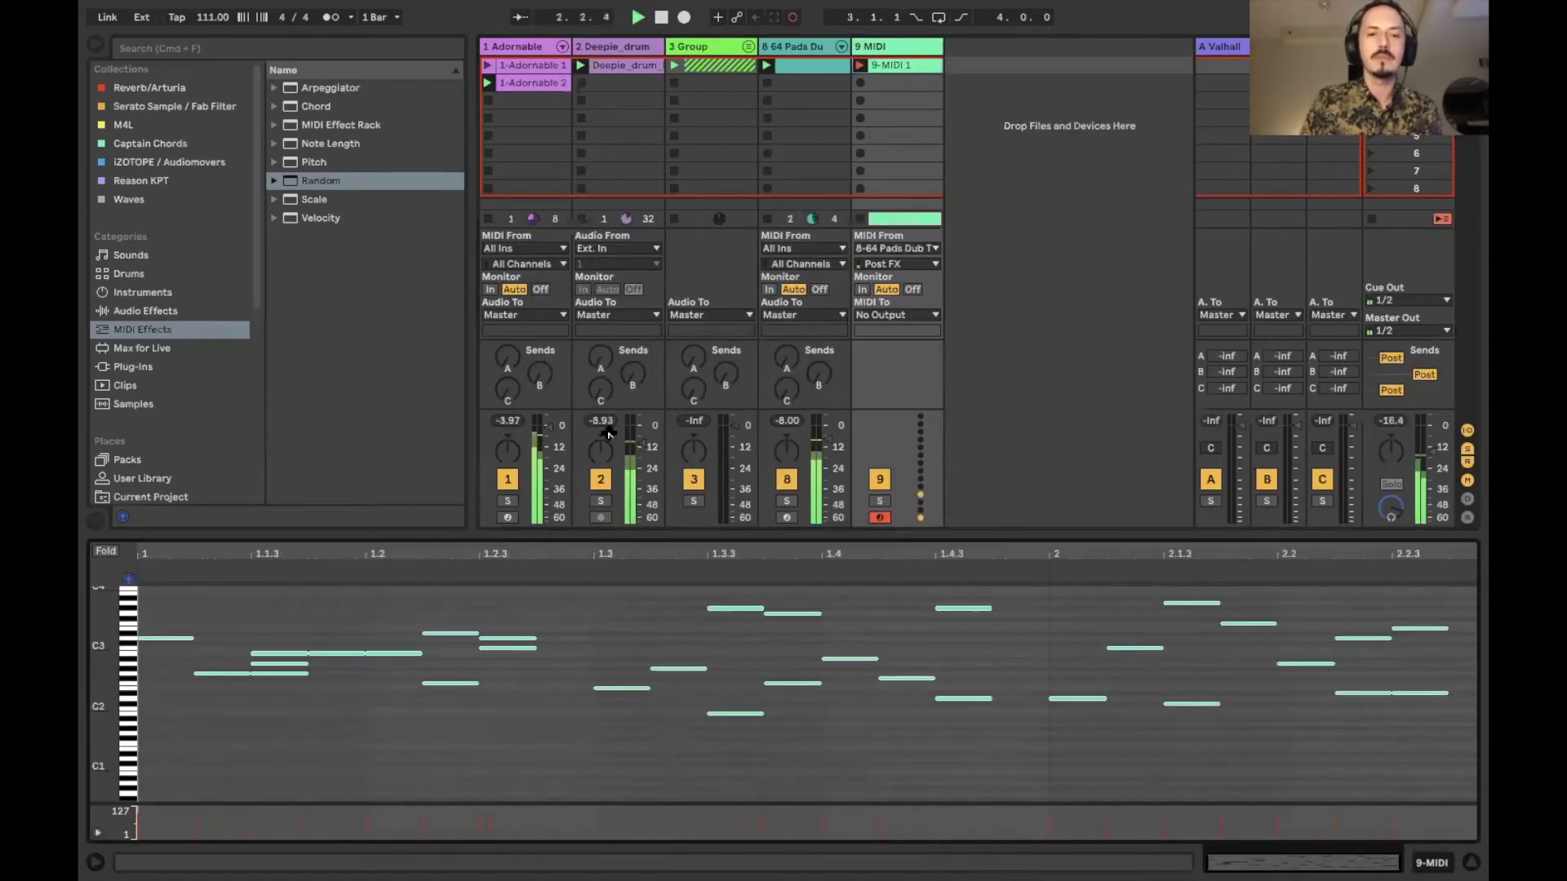
drag(640, 540, 590, 359)
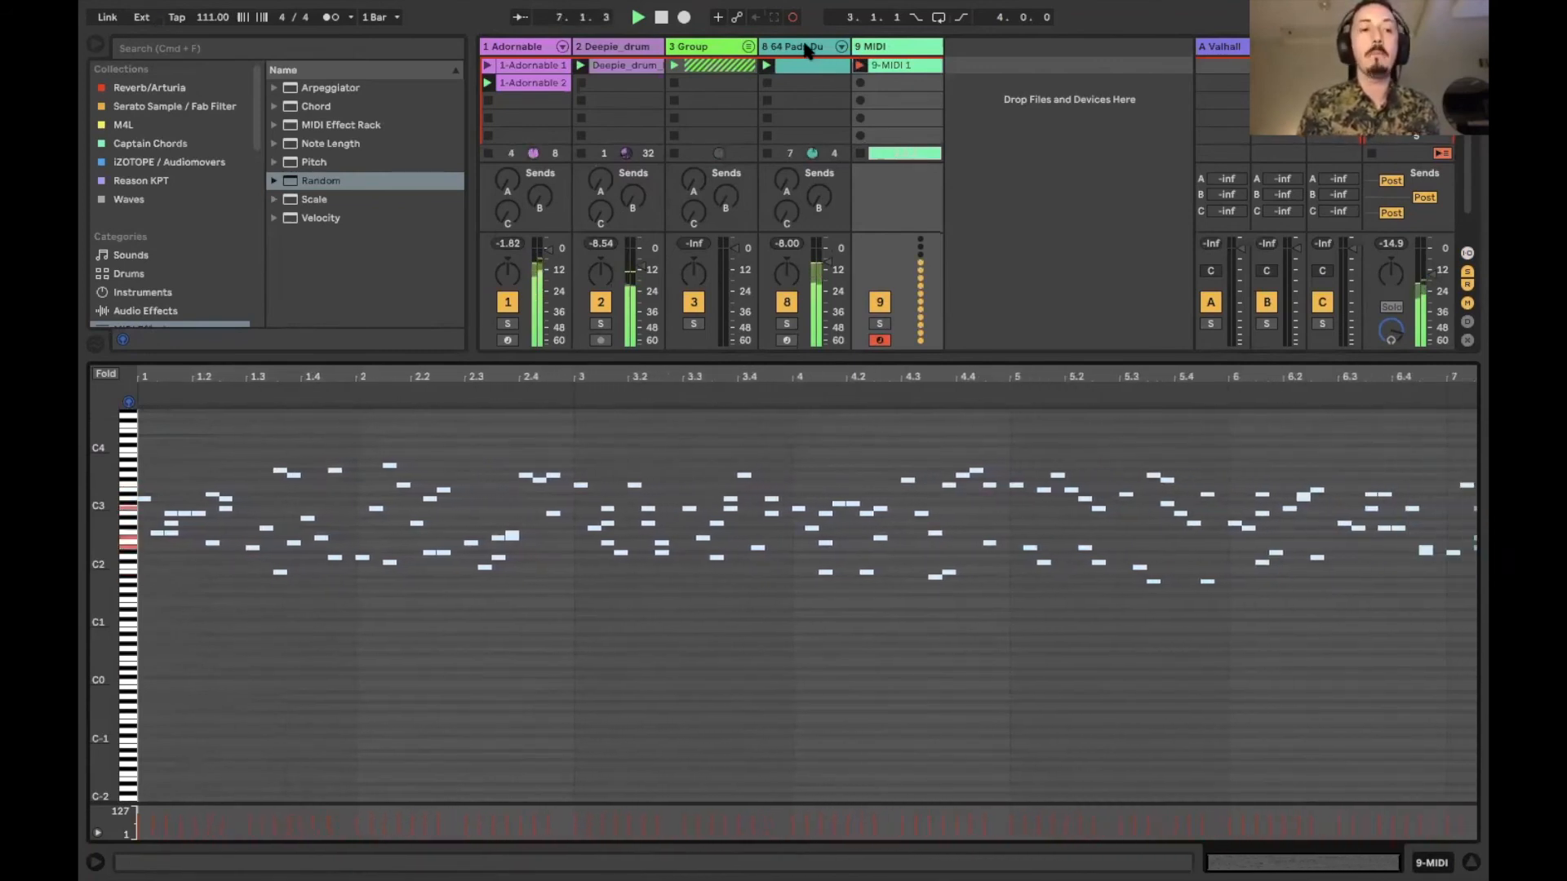
key(space)
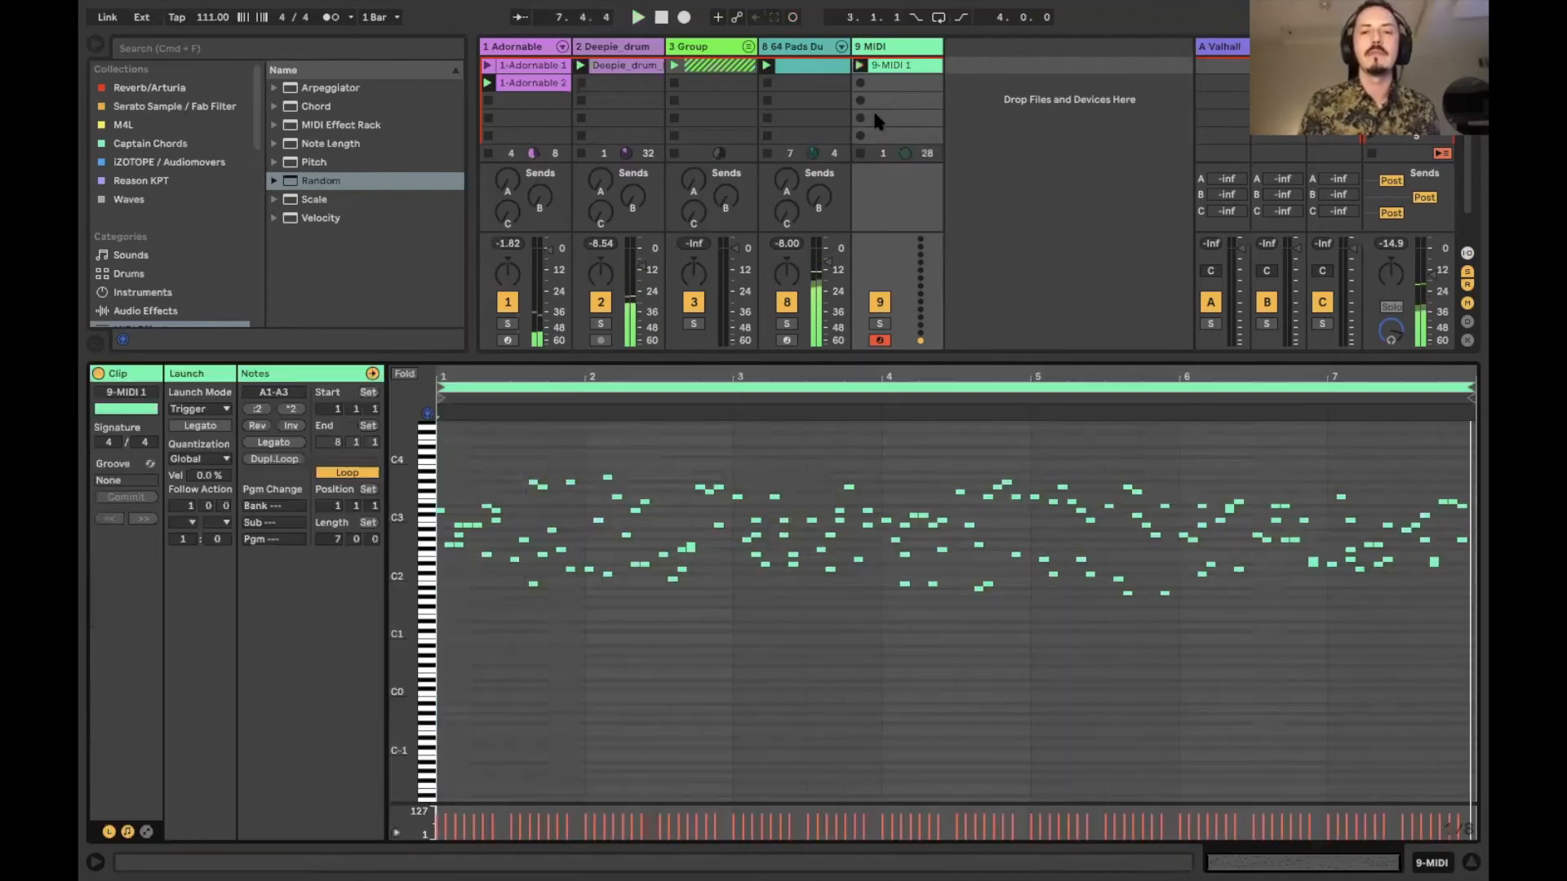
Move the recorded 9-MIDI 1 clip to the drum kit track's second slot and turn off the Random effect.
drag(889, 66, 820, 80)
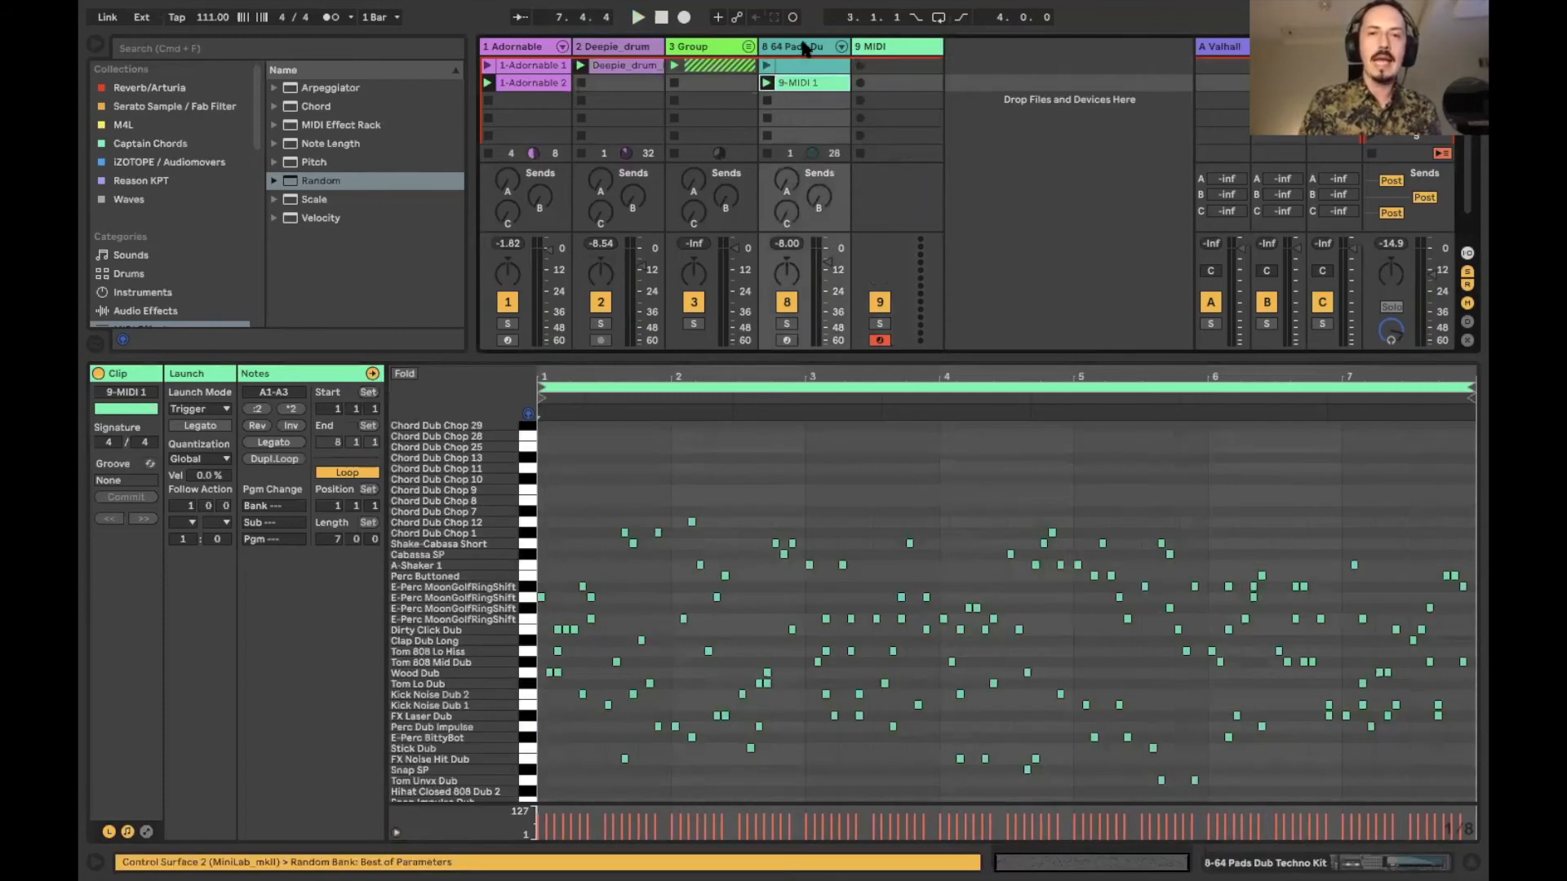
double_click(805, 46)
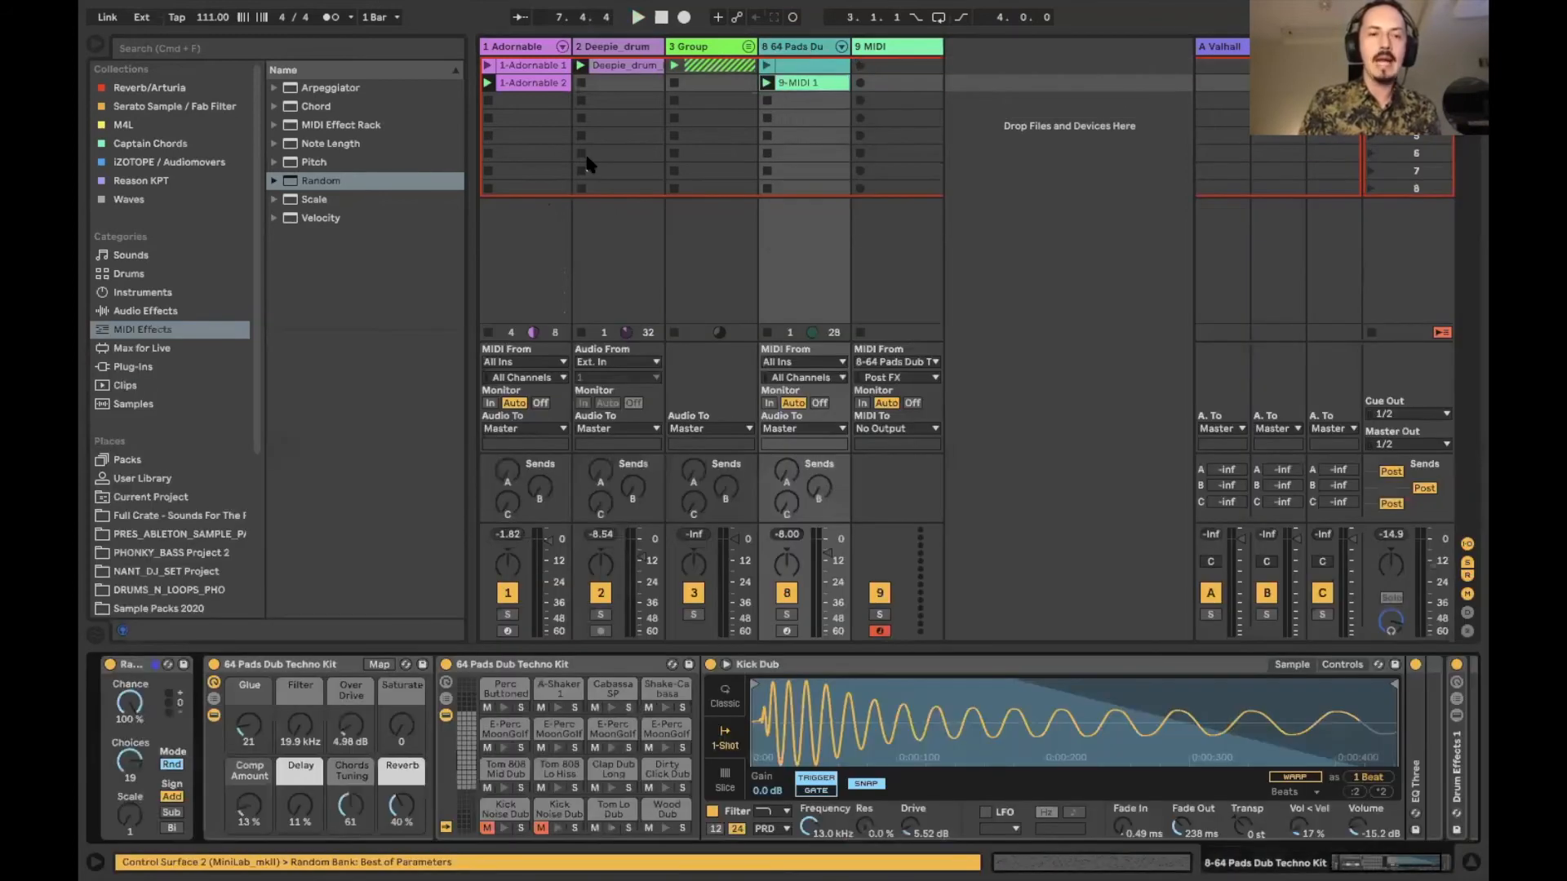
click(110, 665)
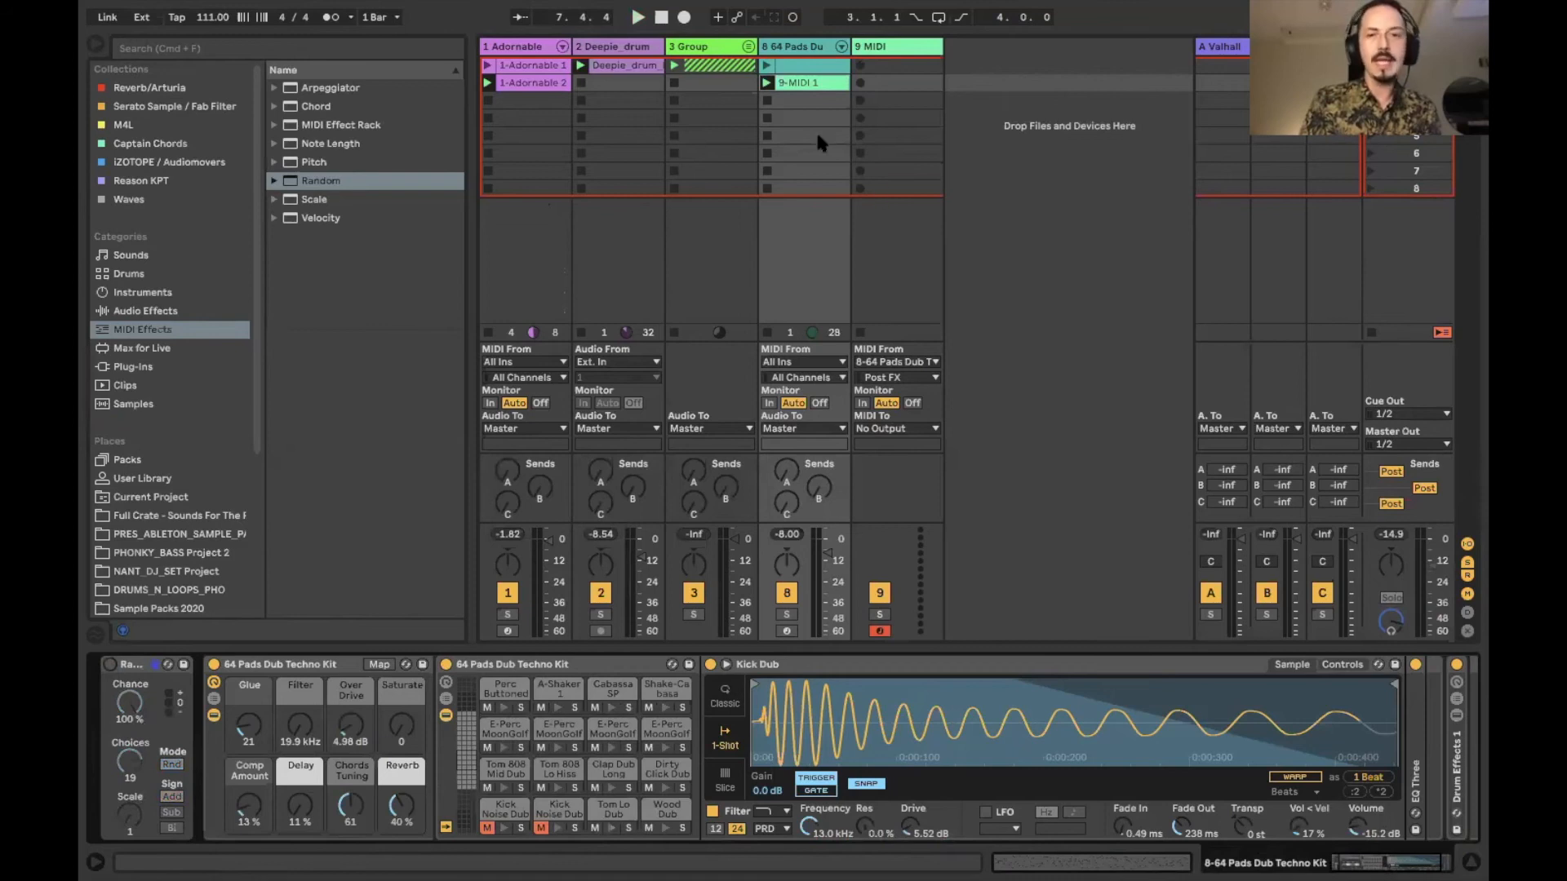
Launch the 9-MIDI 1 clip on the drum kit track and open its notes for editing.
click(768, 83)
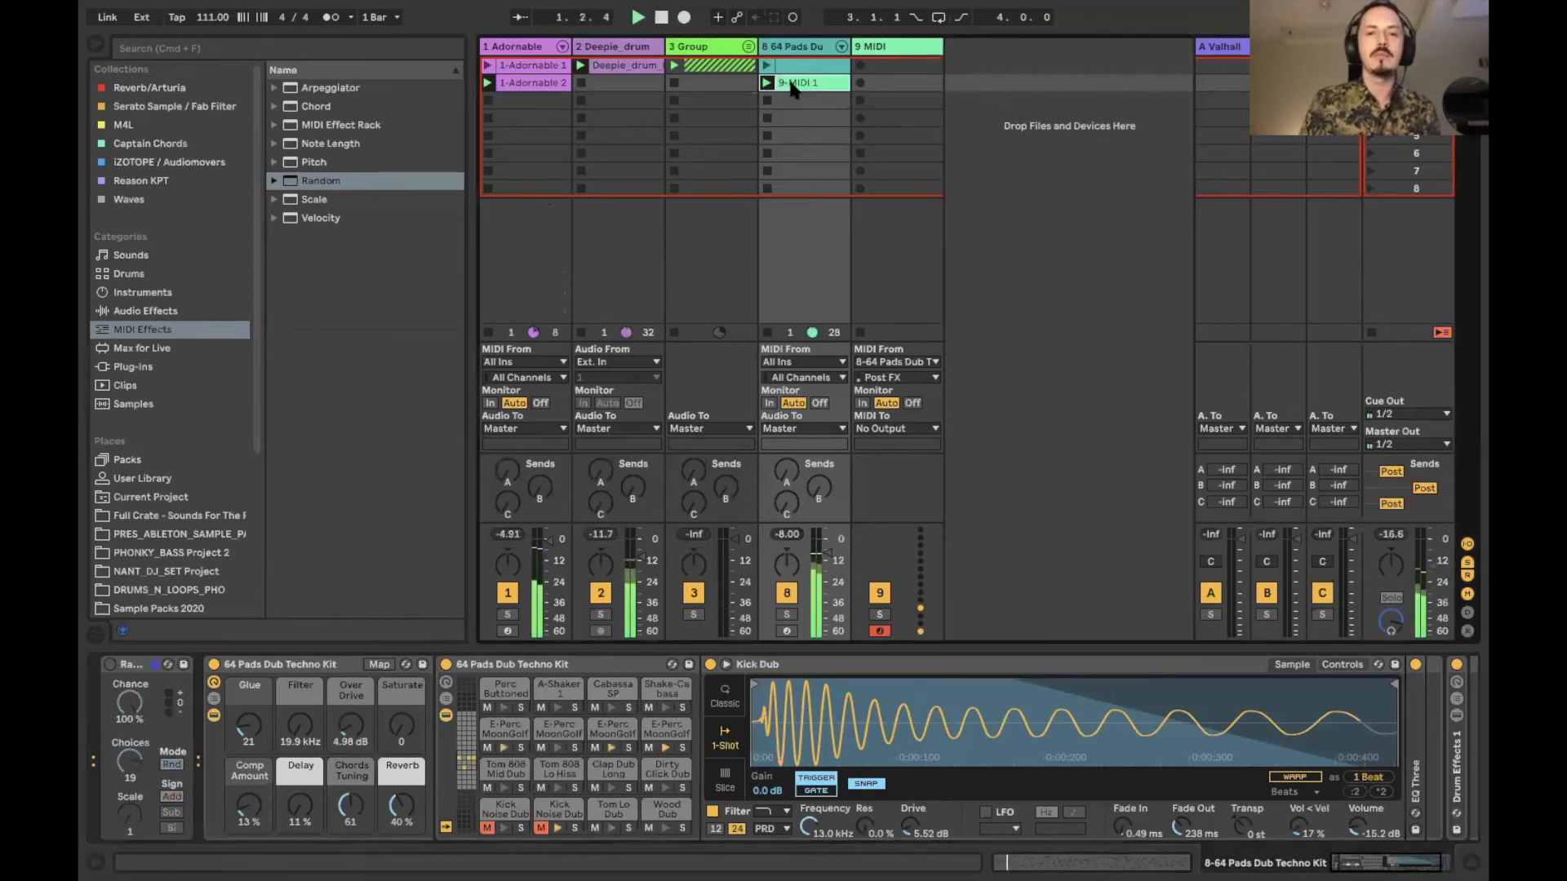
double_click(790, 85)
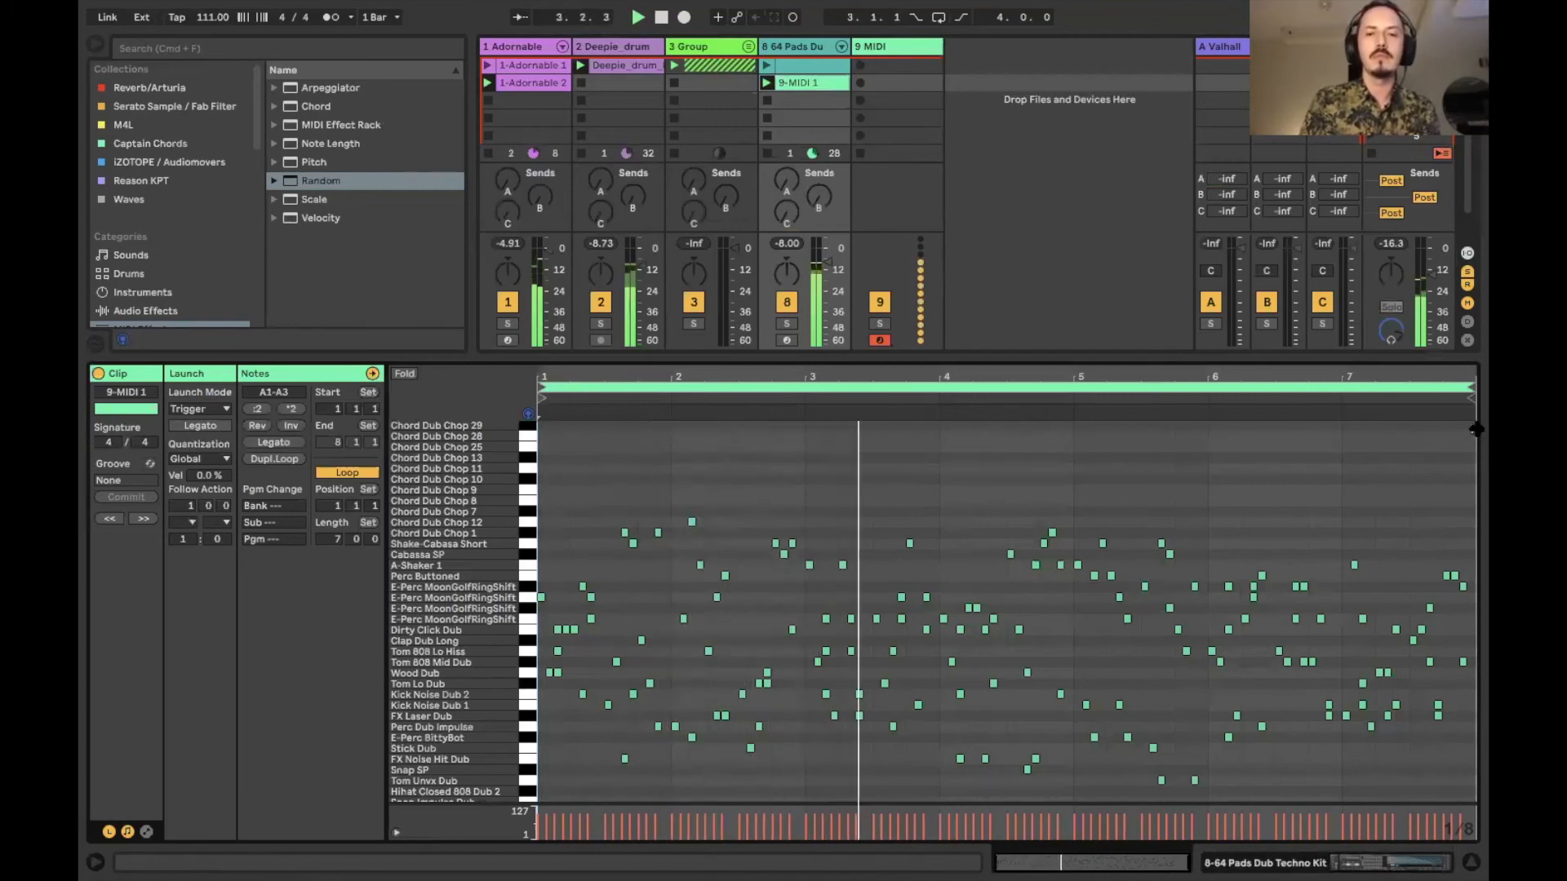
Stop playback and open the notes of the Adornable track's second clip, leaving the mixer and routing sections in view.
double_click(814, 357)
mouse_move(992, 7)
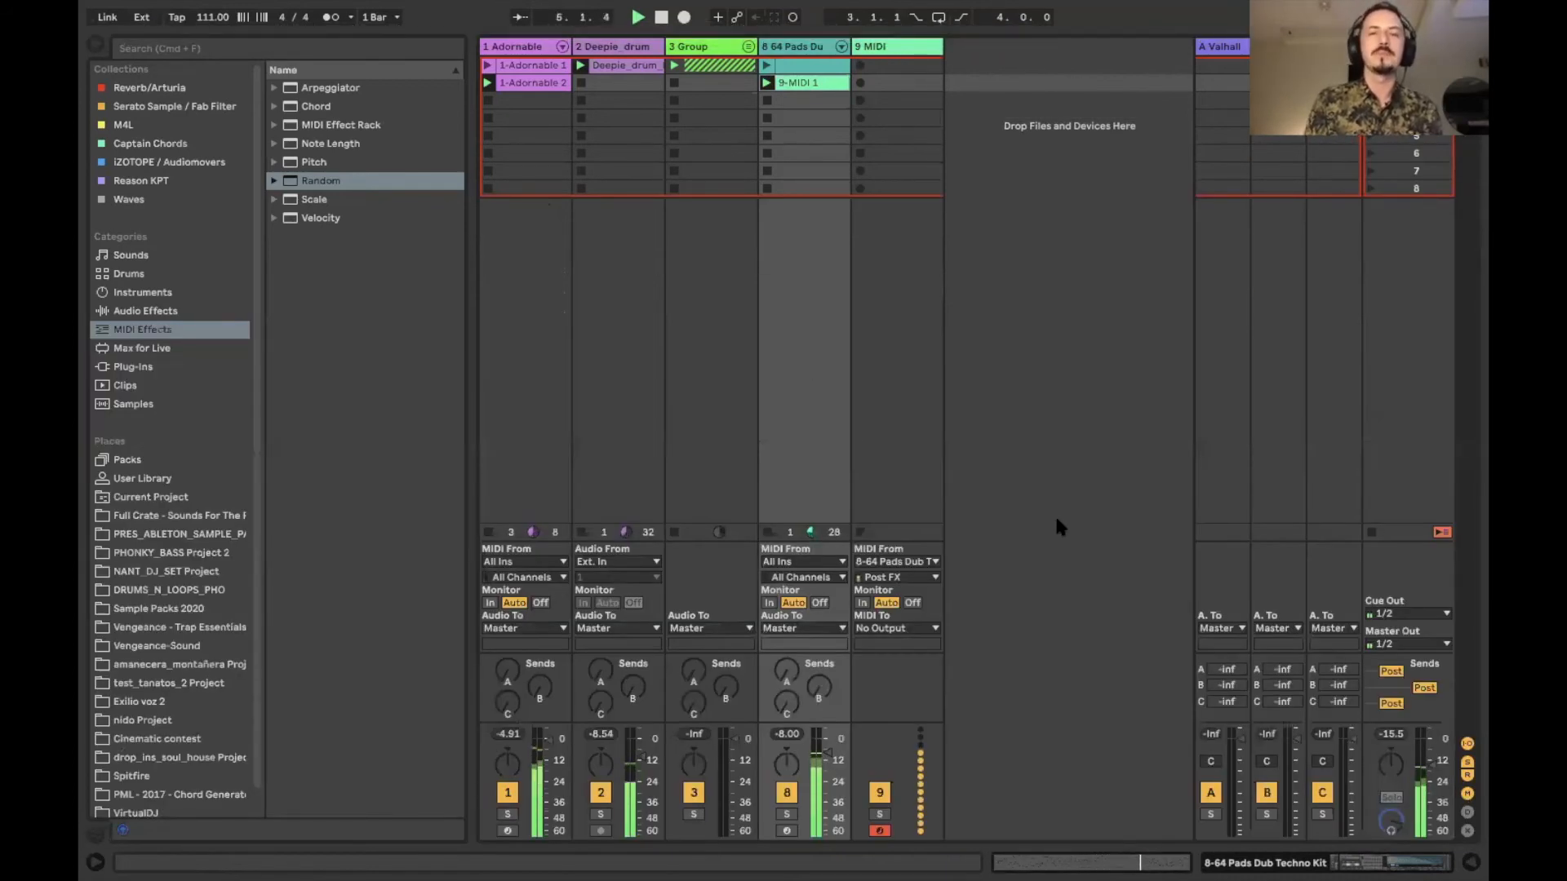
key(space)
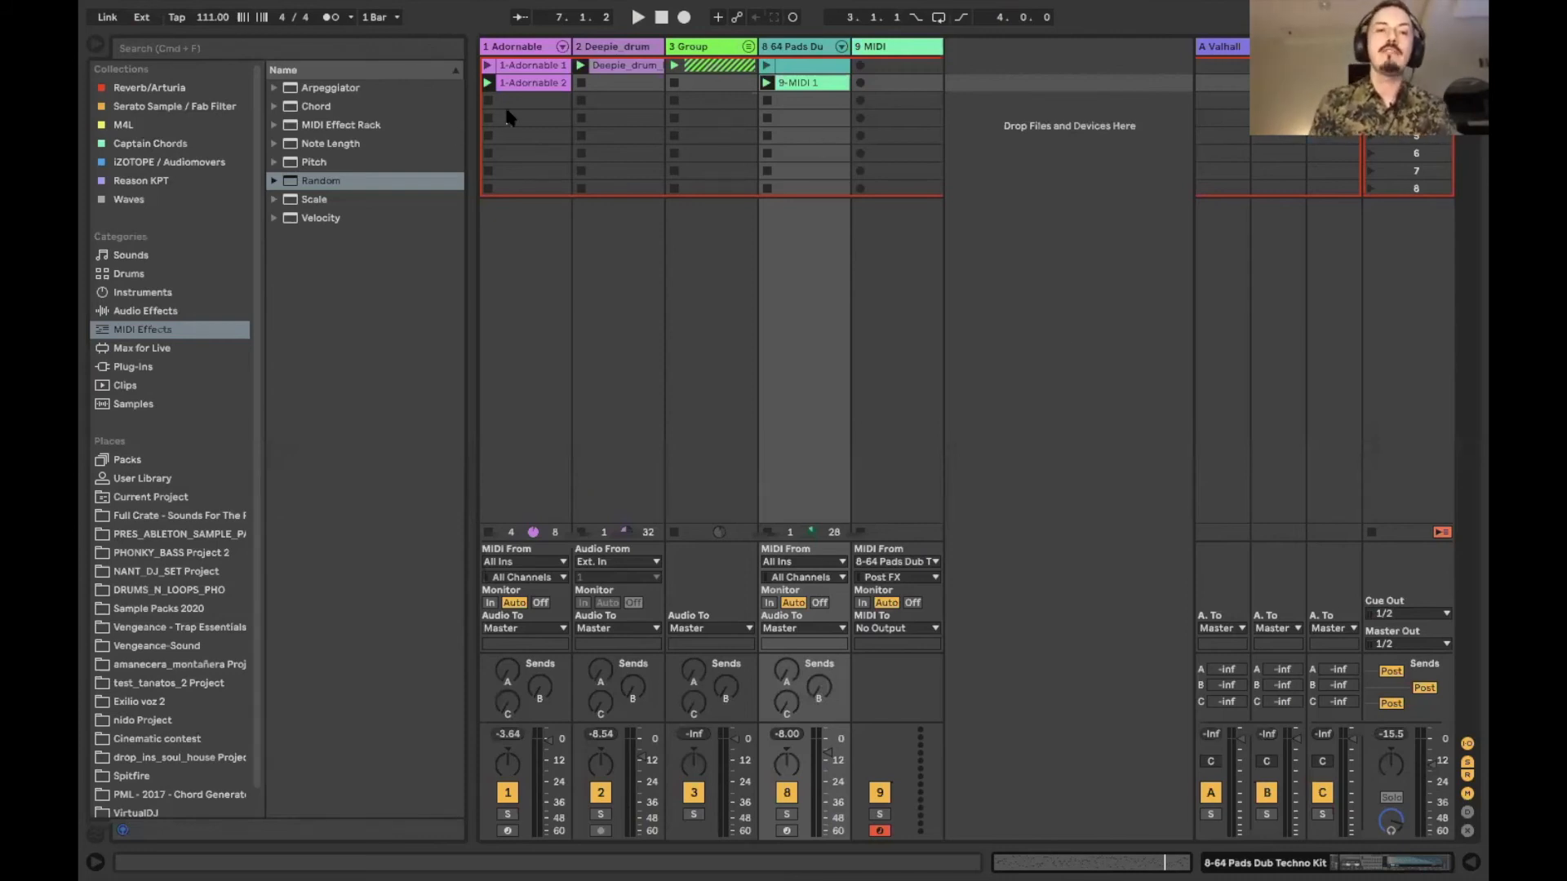
double_click(532, 82)
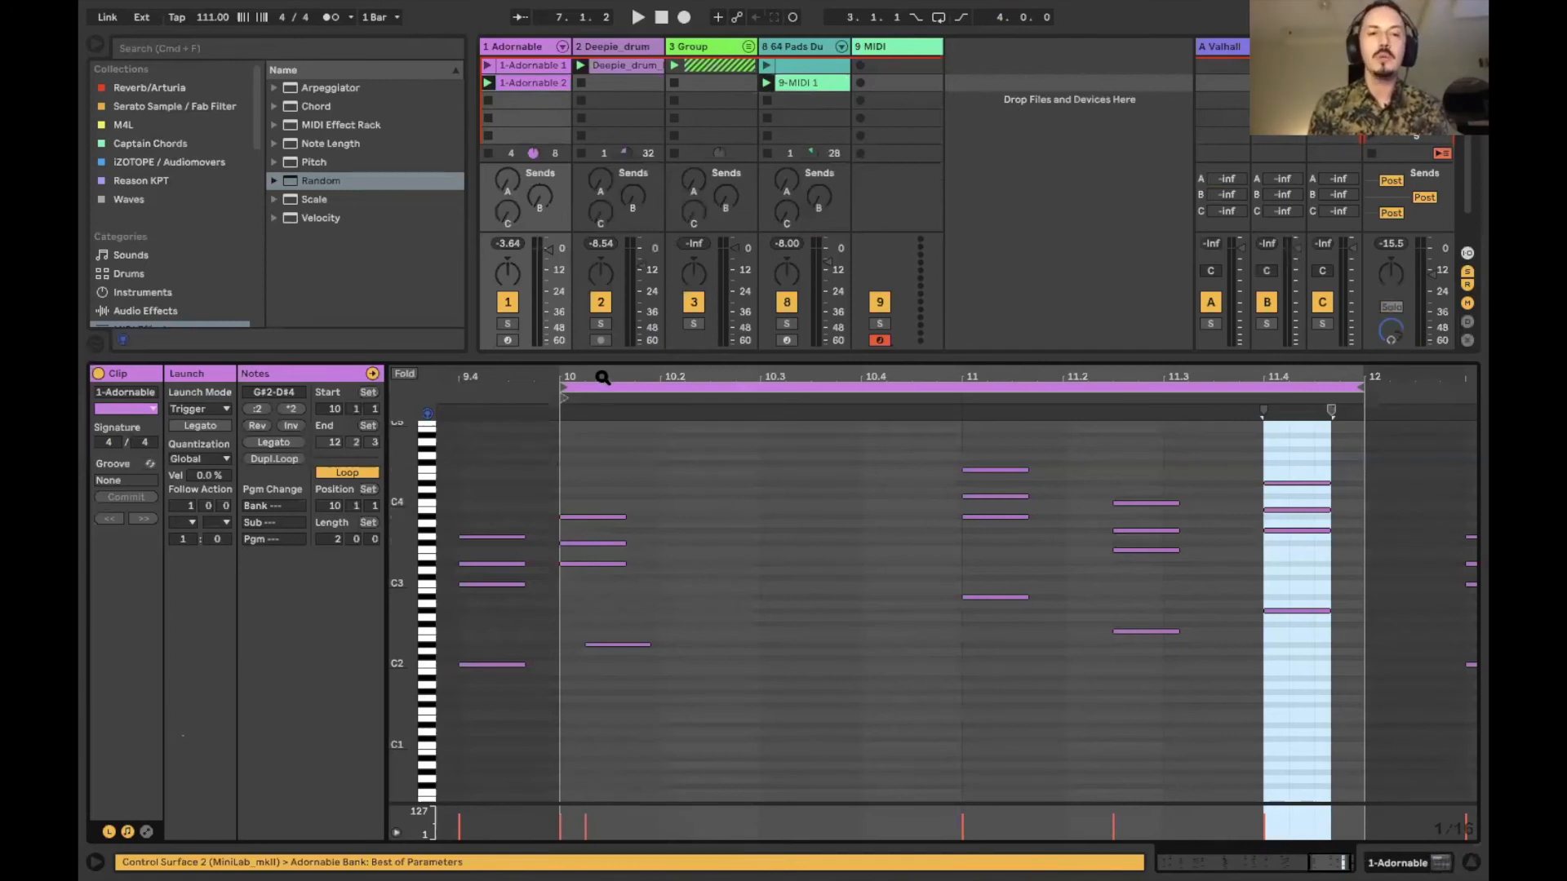
drag(601, 356, 594, 591)
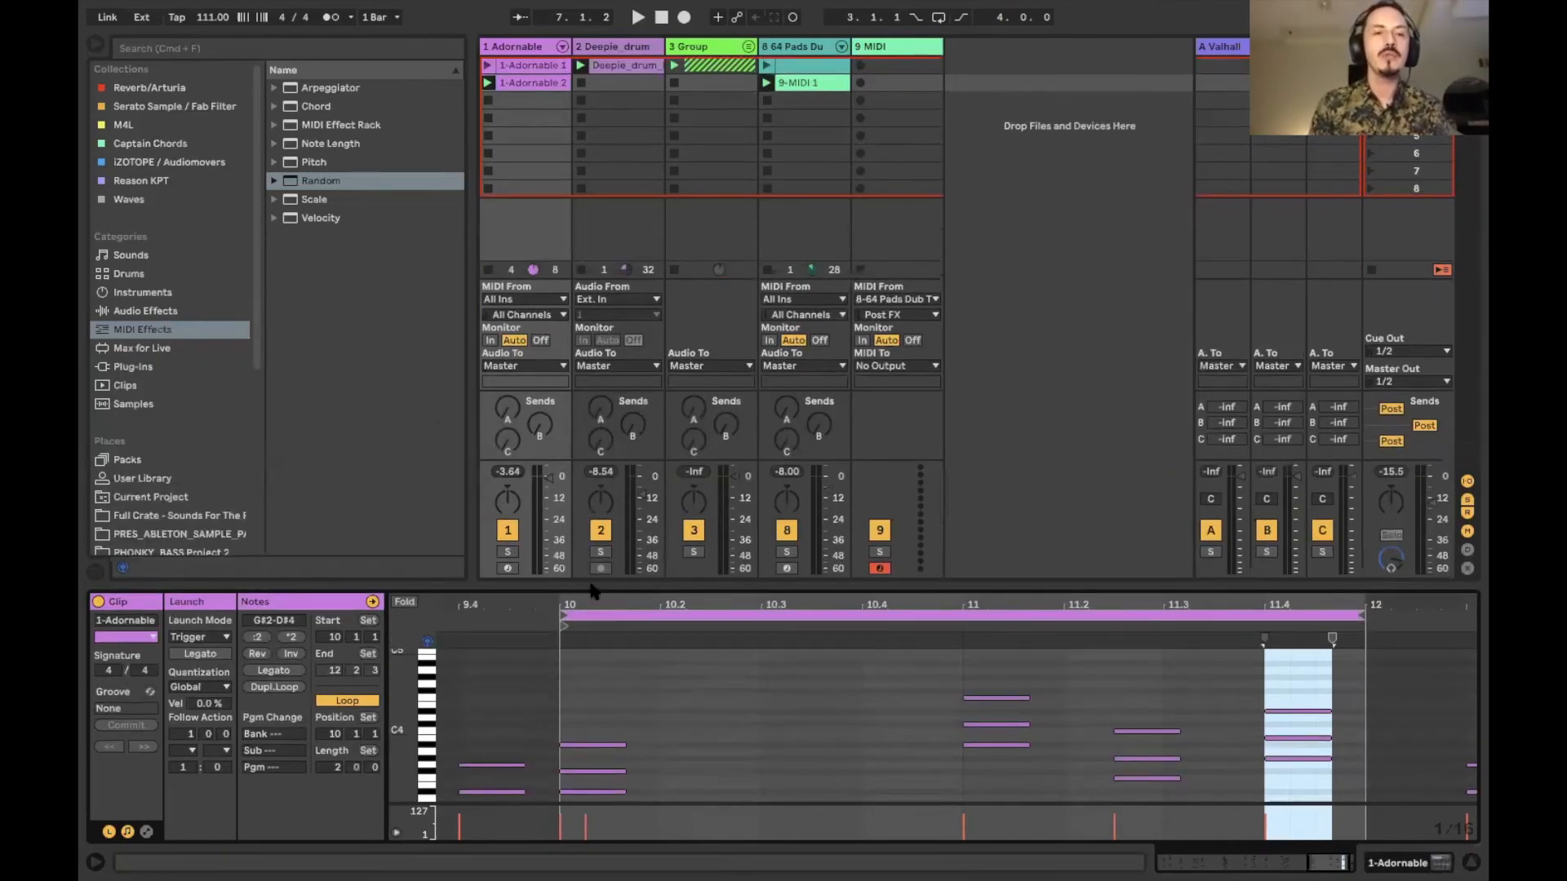
Load Saru Lead.adg from the M4L collection onto a new track after 9 MIDI.
click(121, 127)
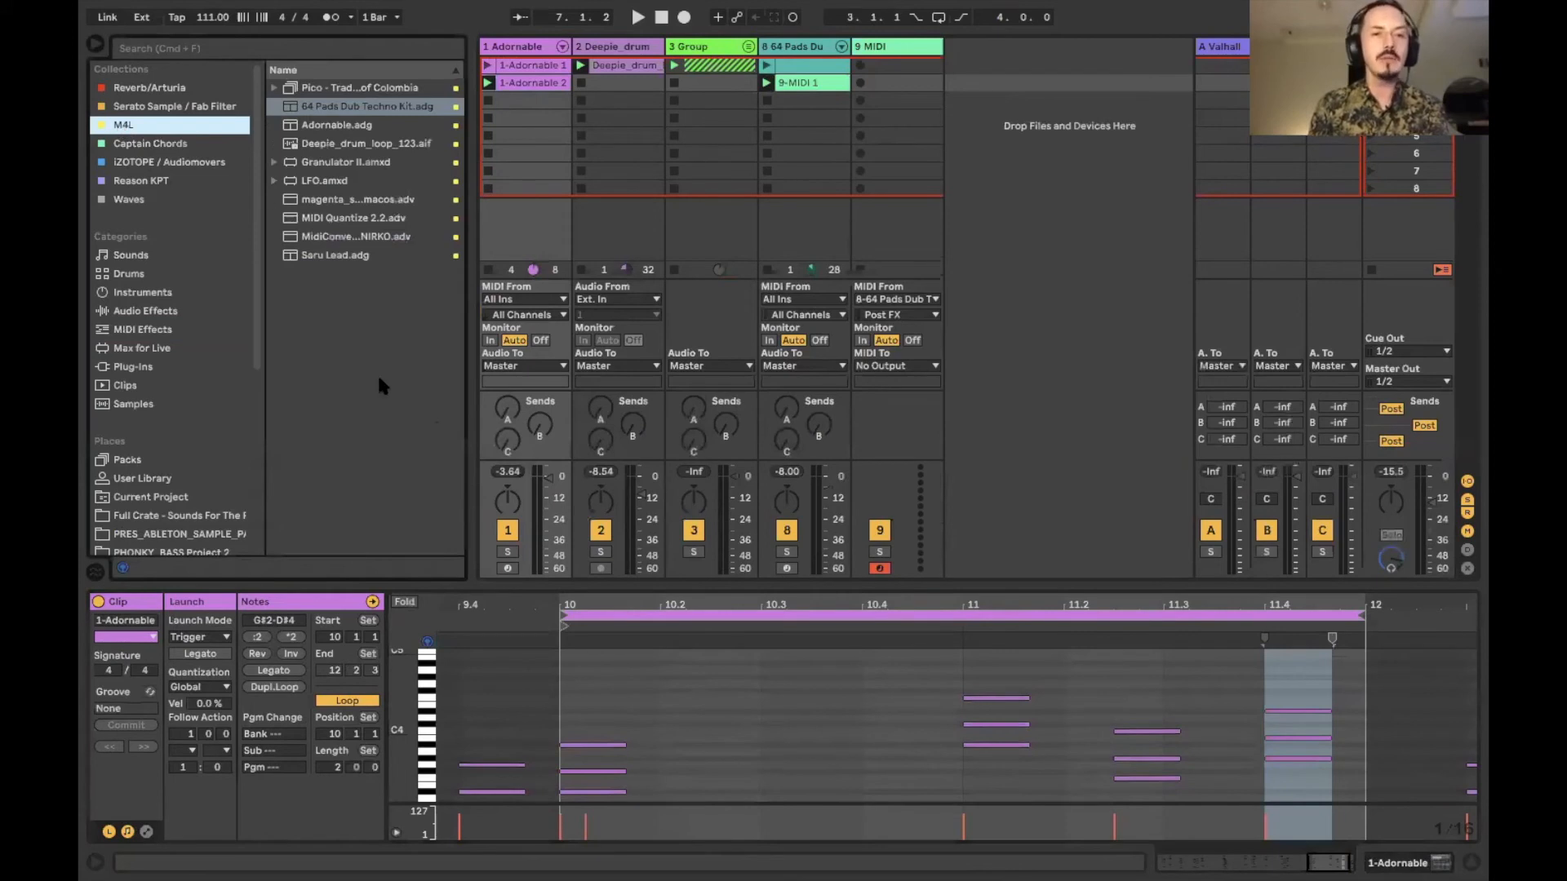
click(322, 255)
drag(320, 258, 977, 60)
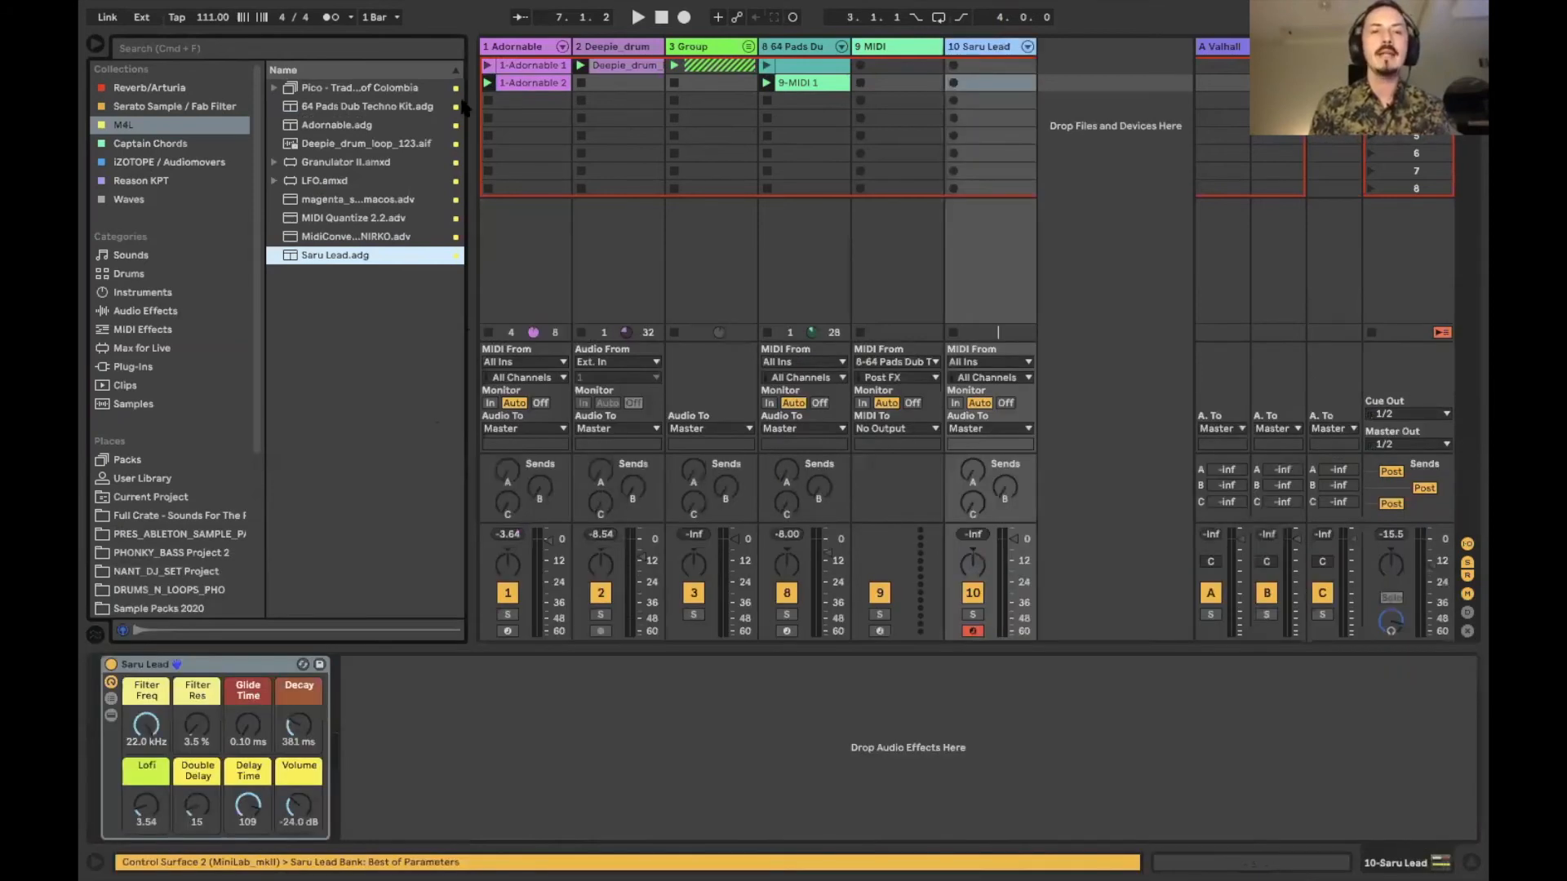
Copy the 1-Adornable 2 clip to the Saru Lead track's second slot after briefly previewing playback.
double_click(552, 84)
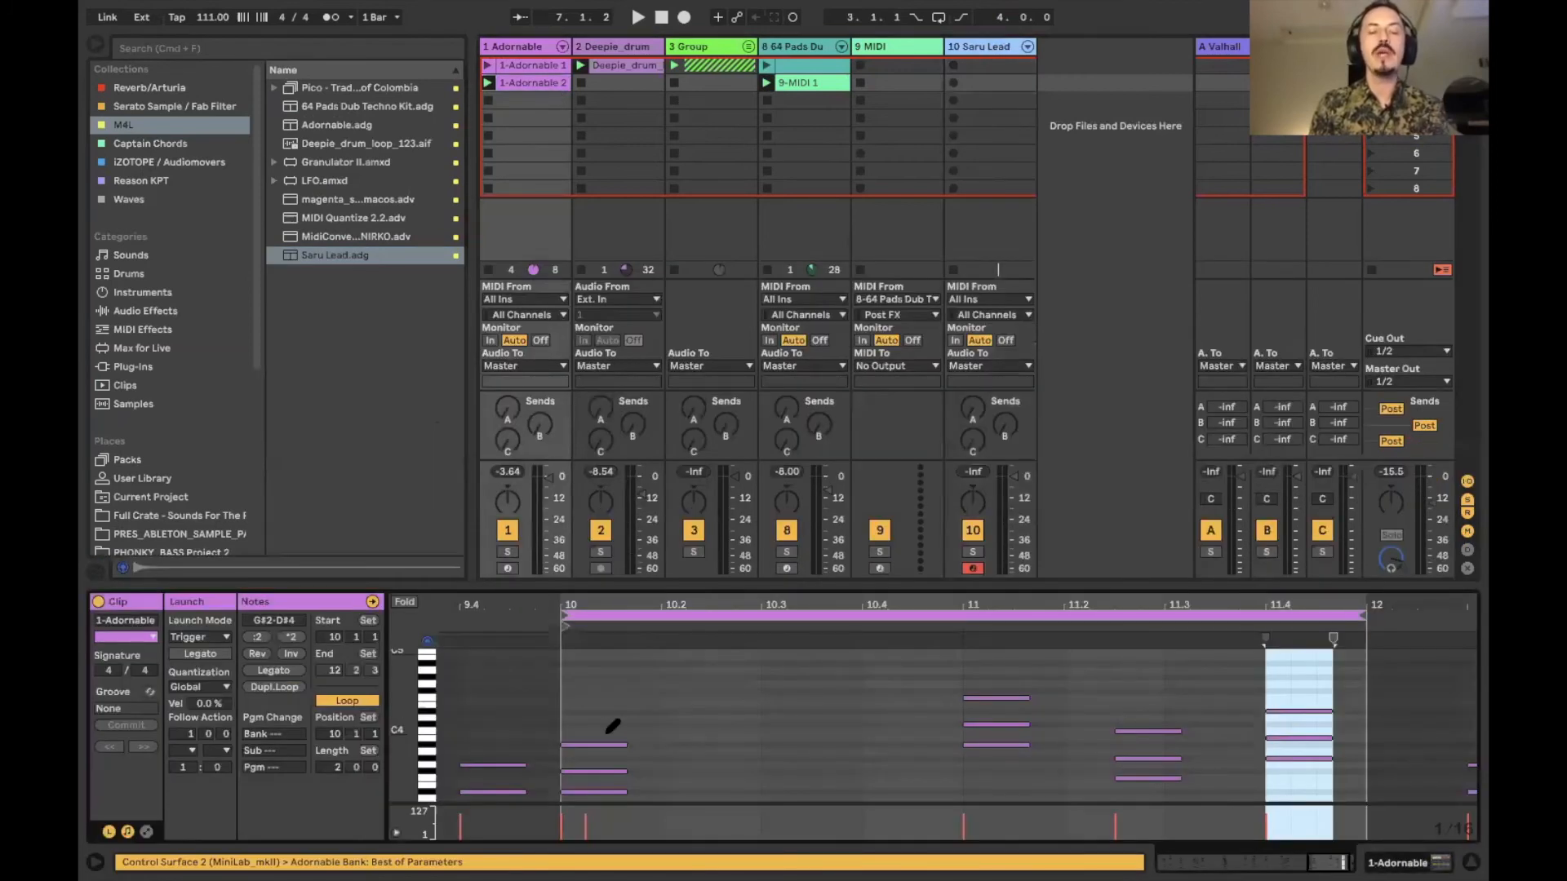
key(space)
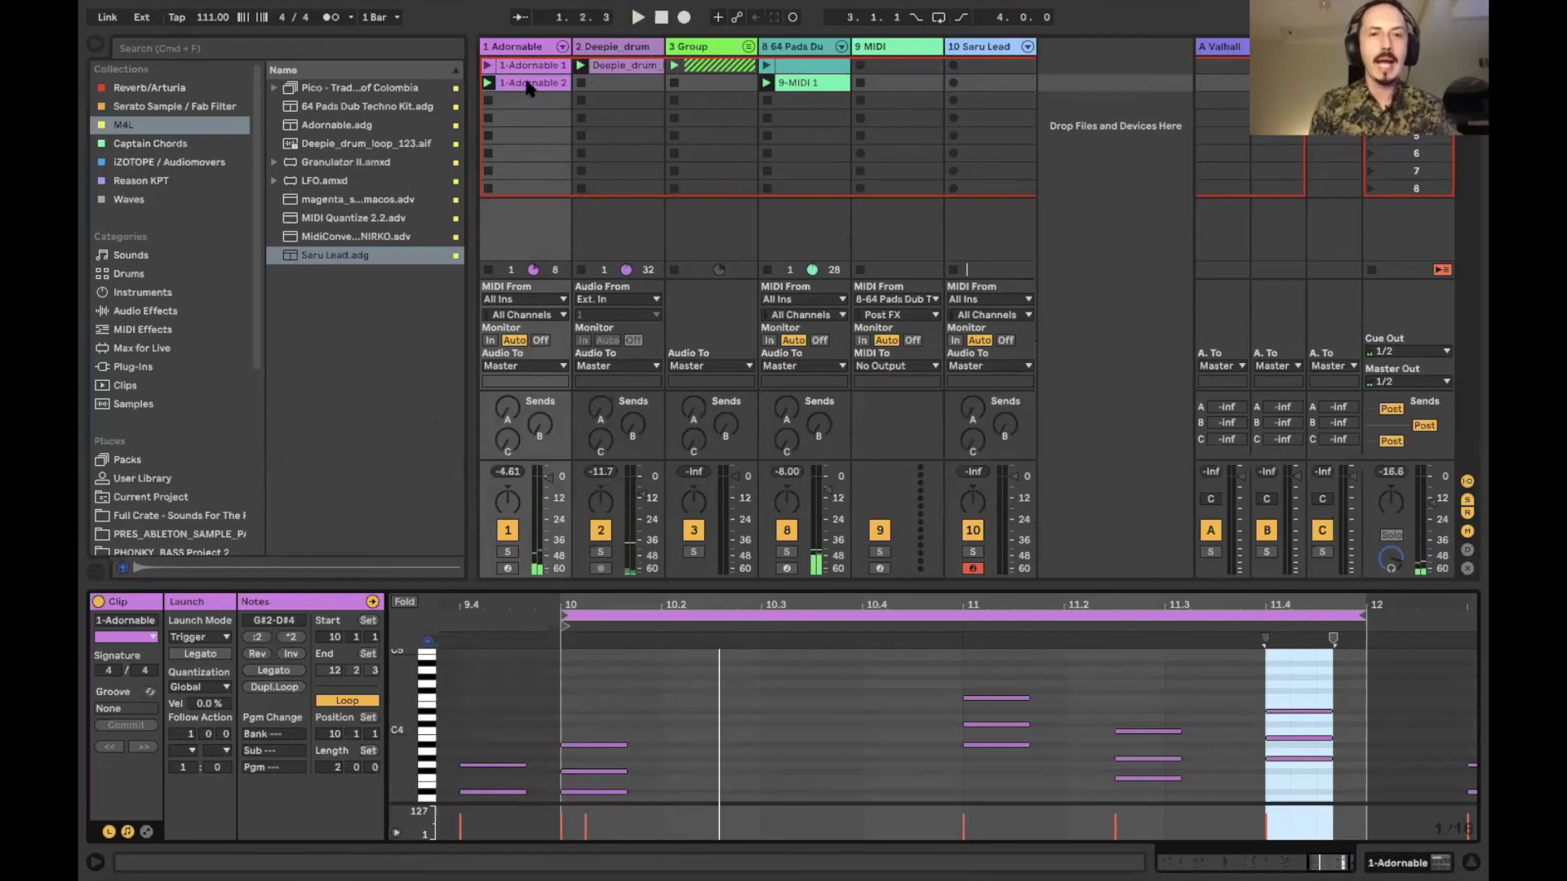
drag(530, 86, 981, 87)
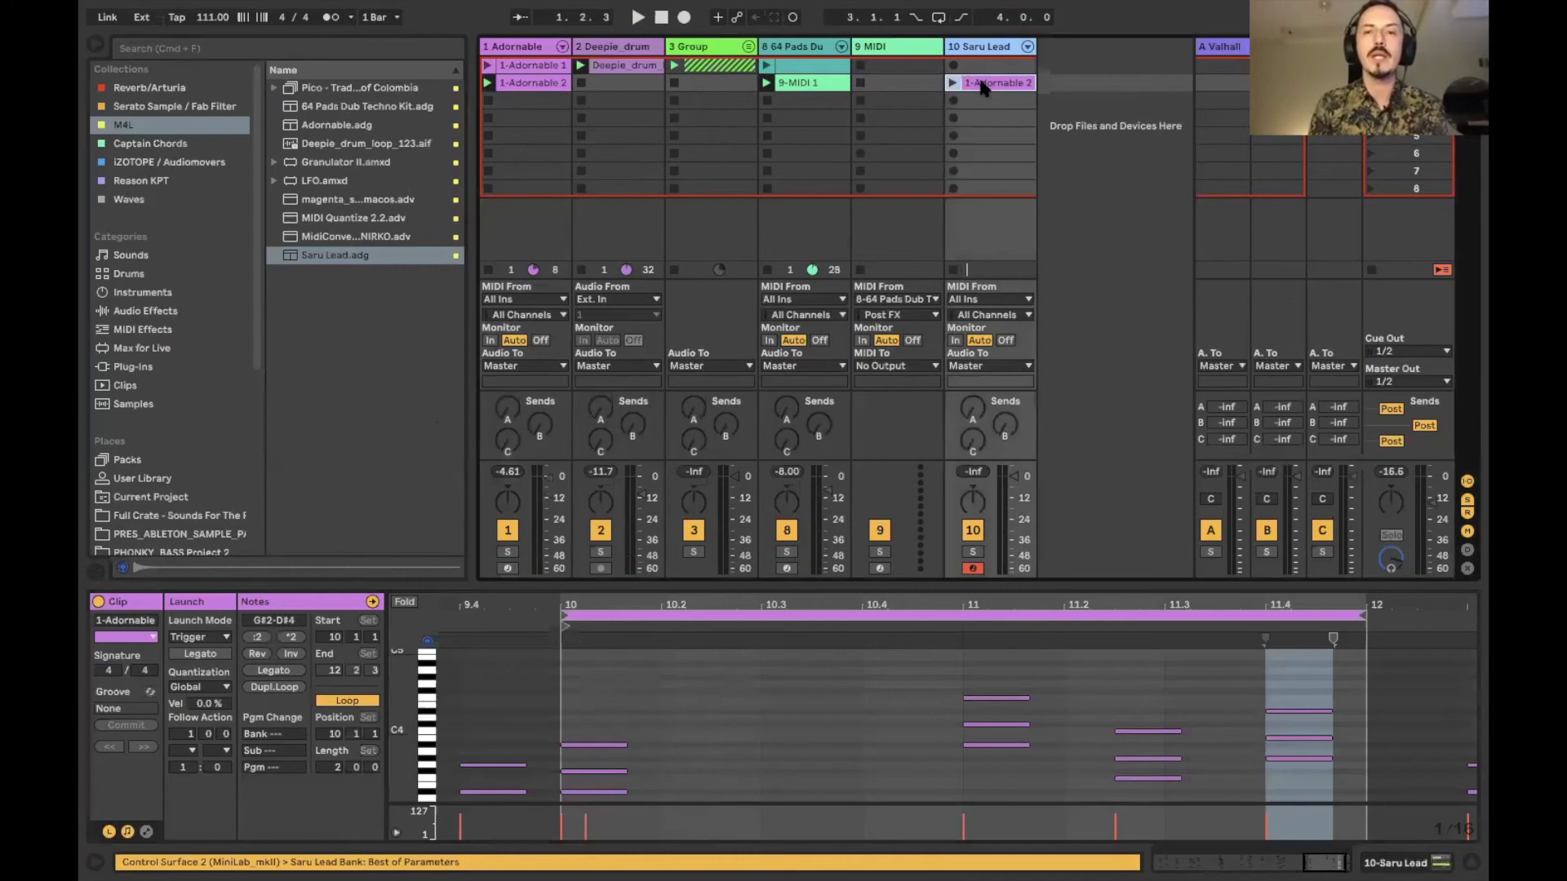
Recolor the copied clip light blue, and assign the Saru Lead track's color to its clips.
right_click(979, 84)
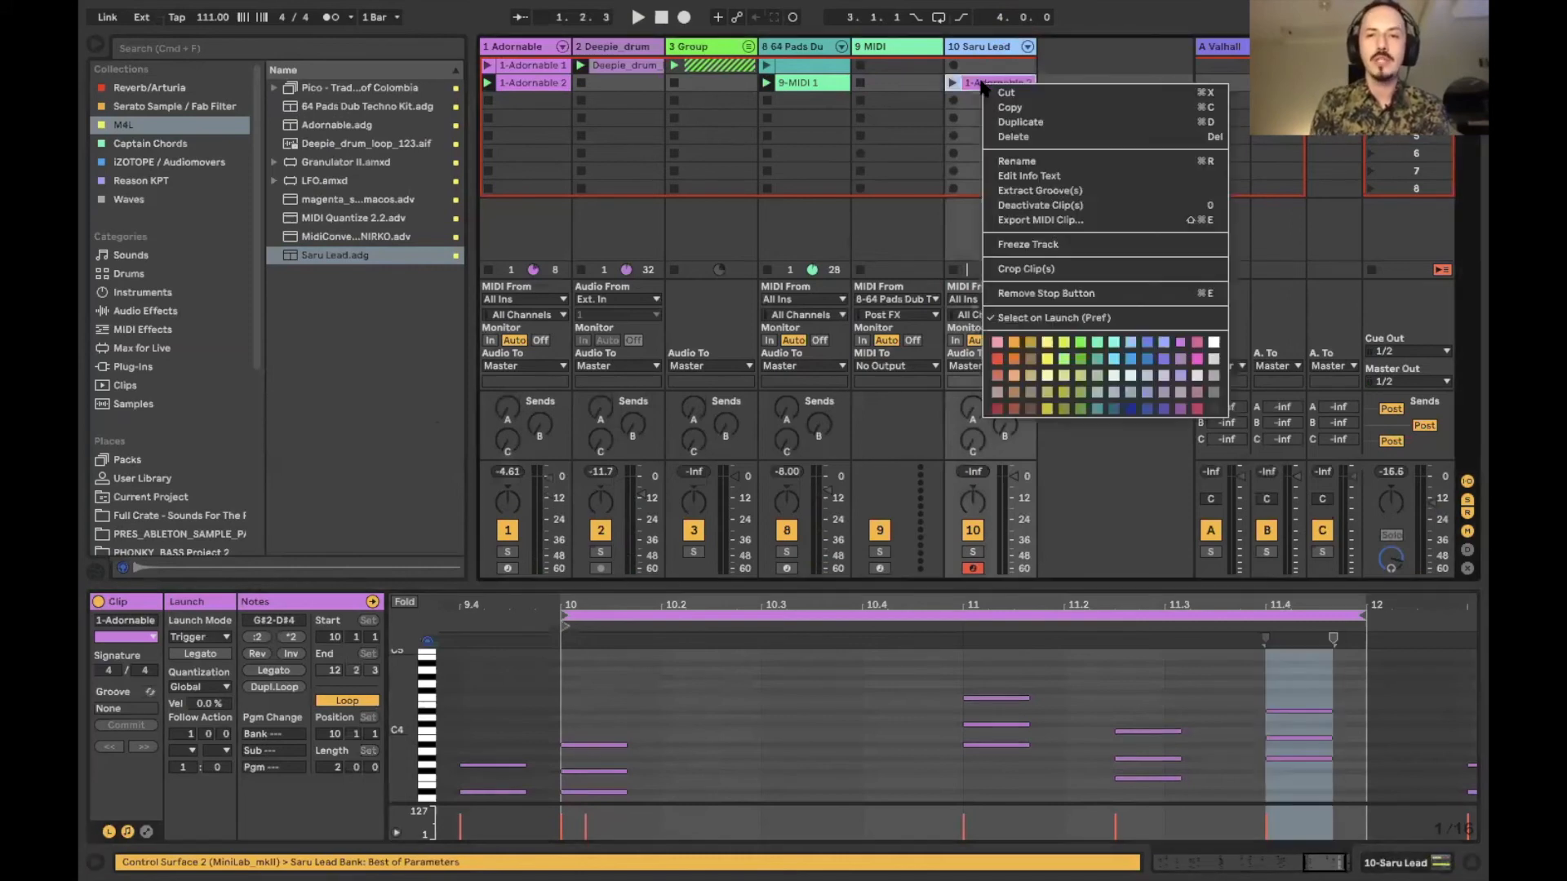
click(1113, 357)
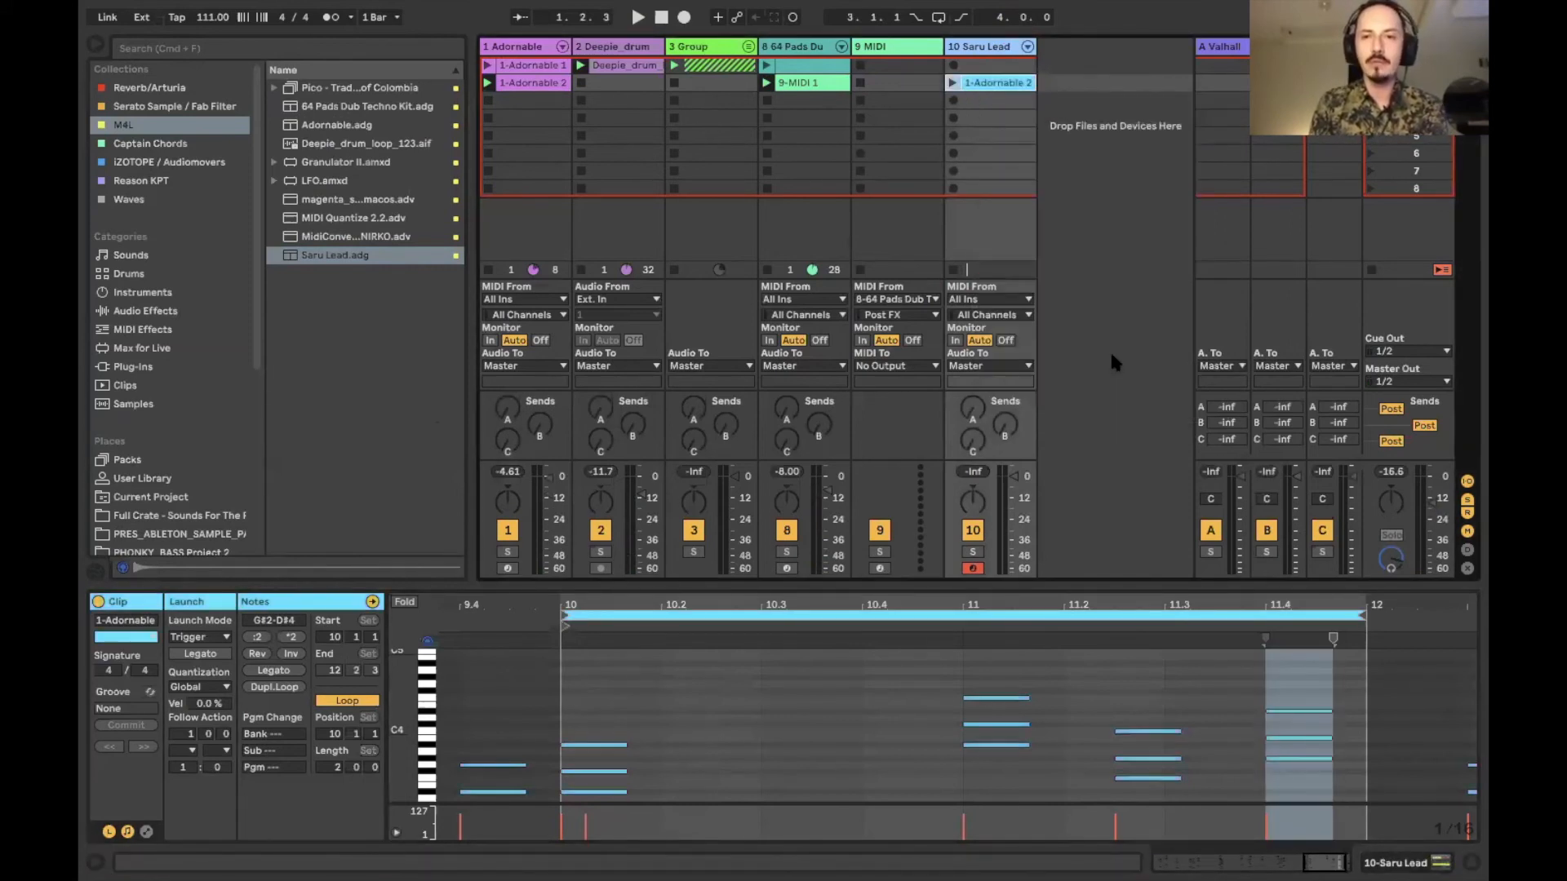
right_click(985, 45)
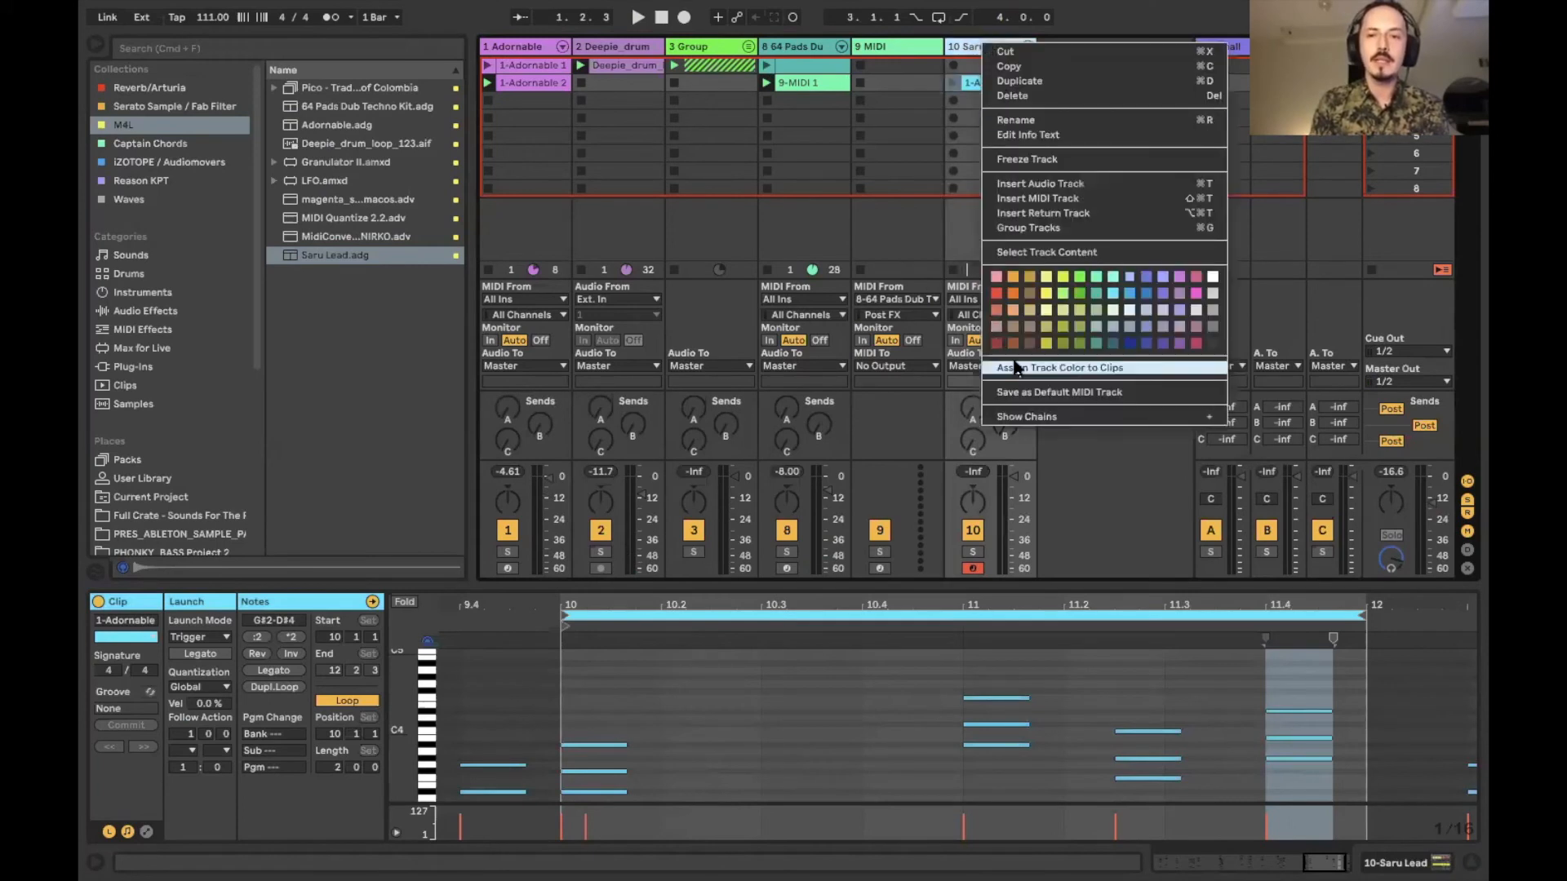
click(1012, 369)
Open the Saru Lead track's clip in an enlarged note editor and fold the view to its used pitches.
click(1010, 96)
click(1002, 84)
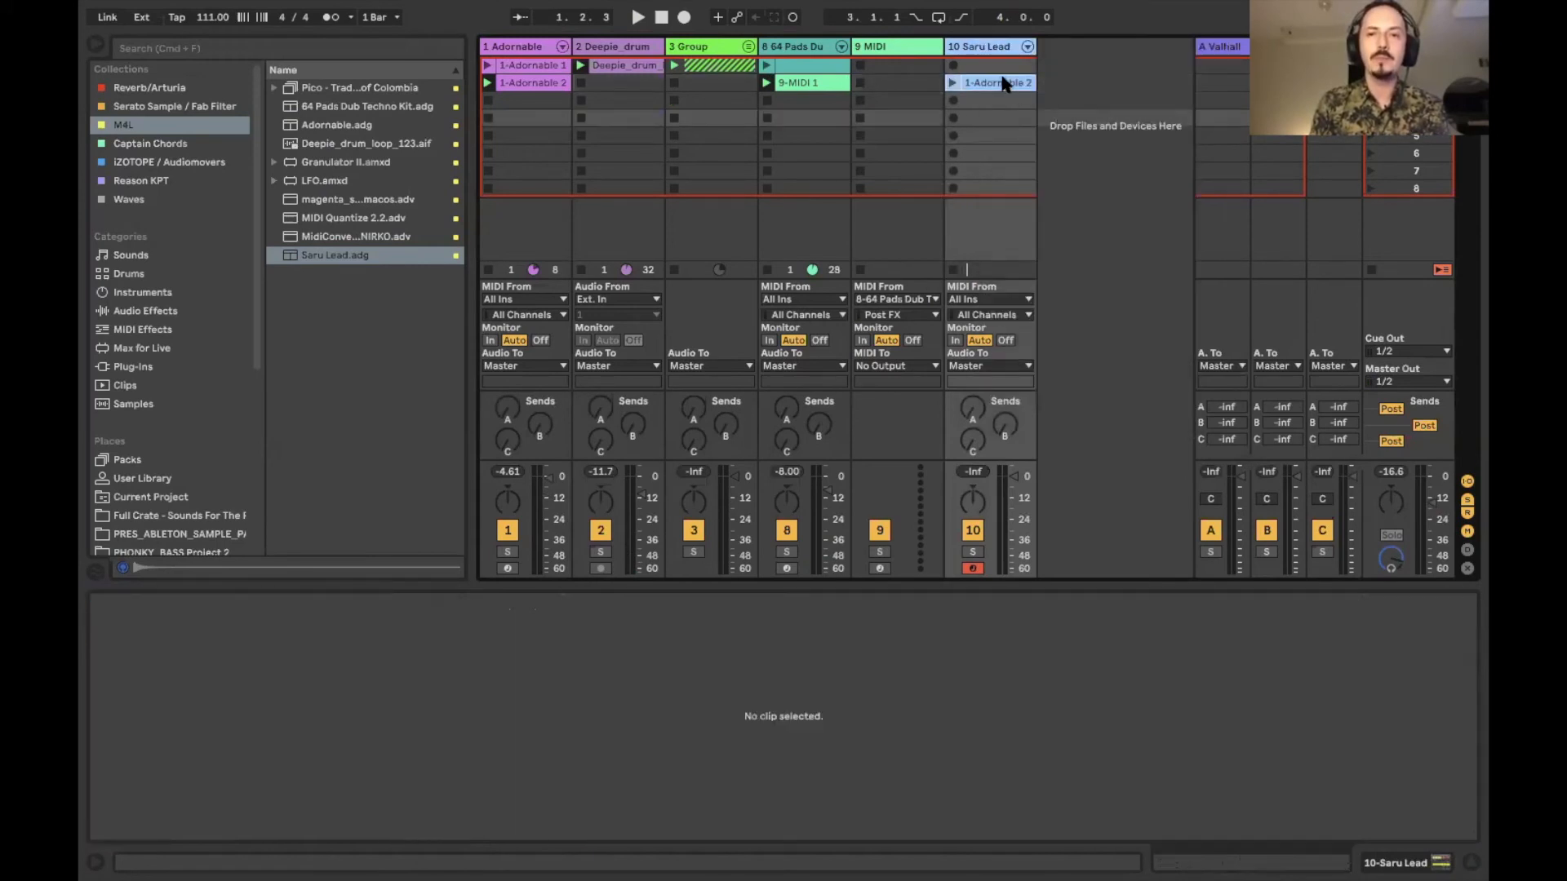
drag(679, 585, 679, 252)
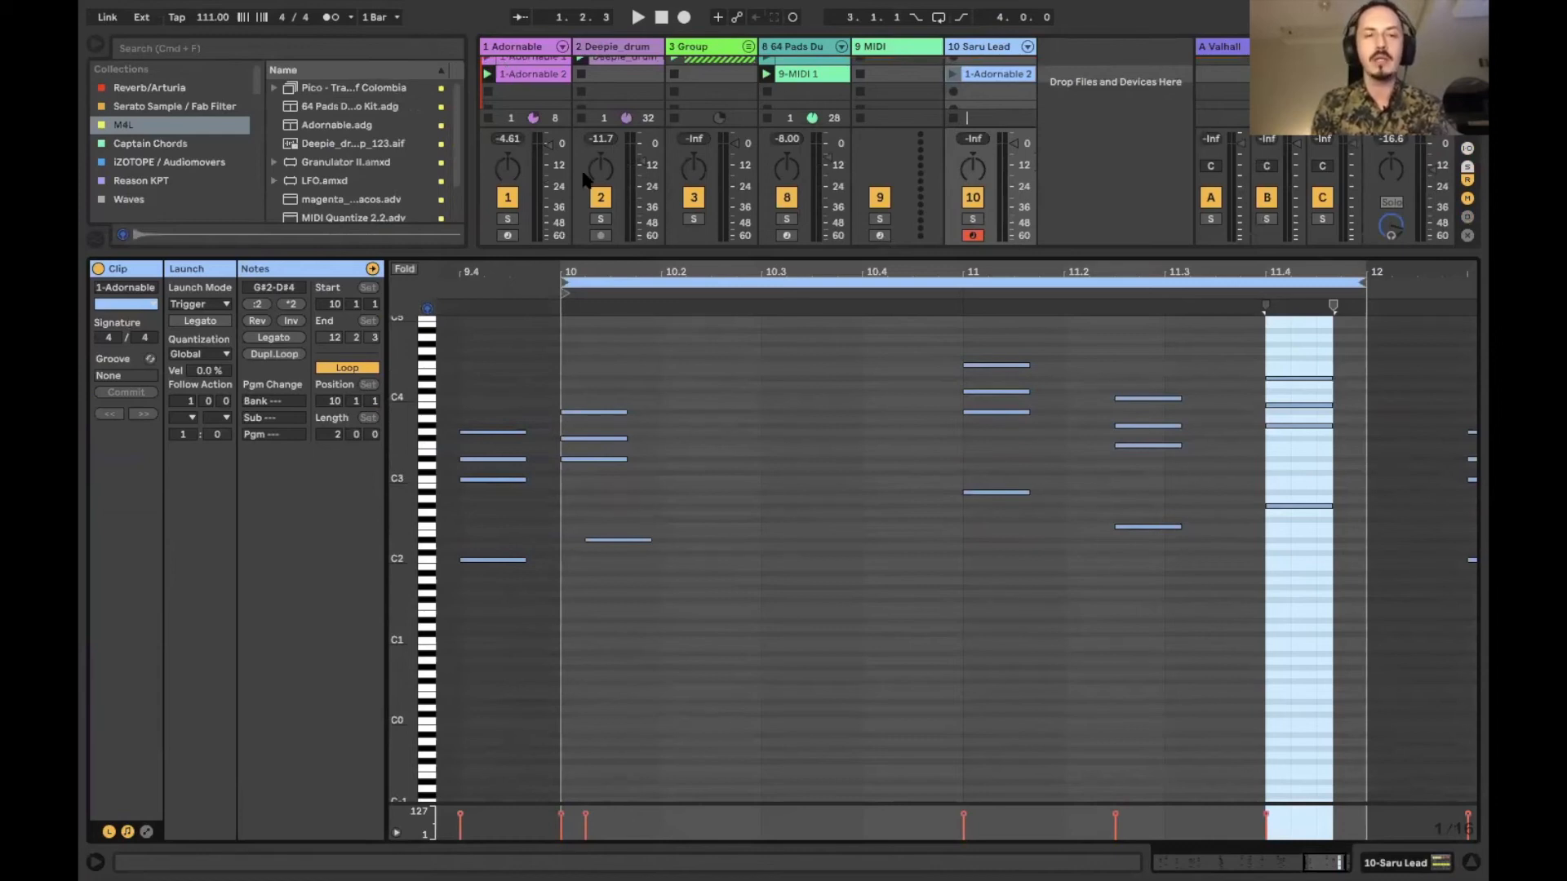
click(404, 270)
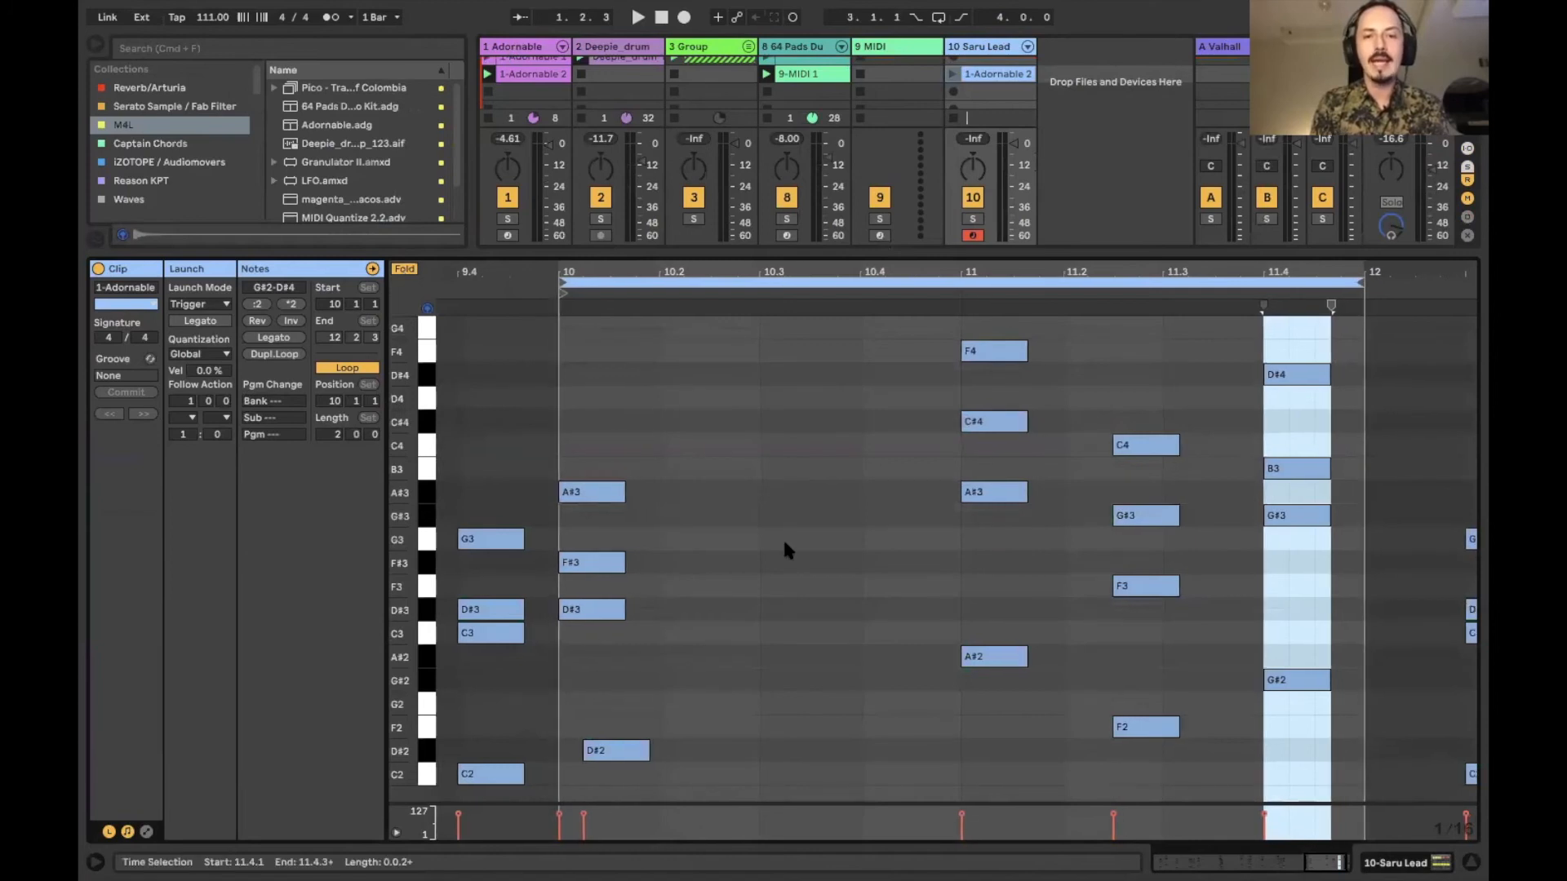
scroll(785, 550, right, 2)
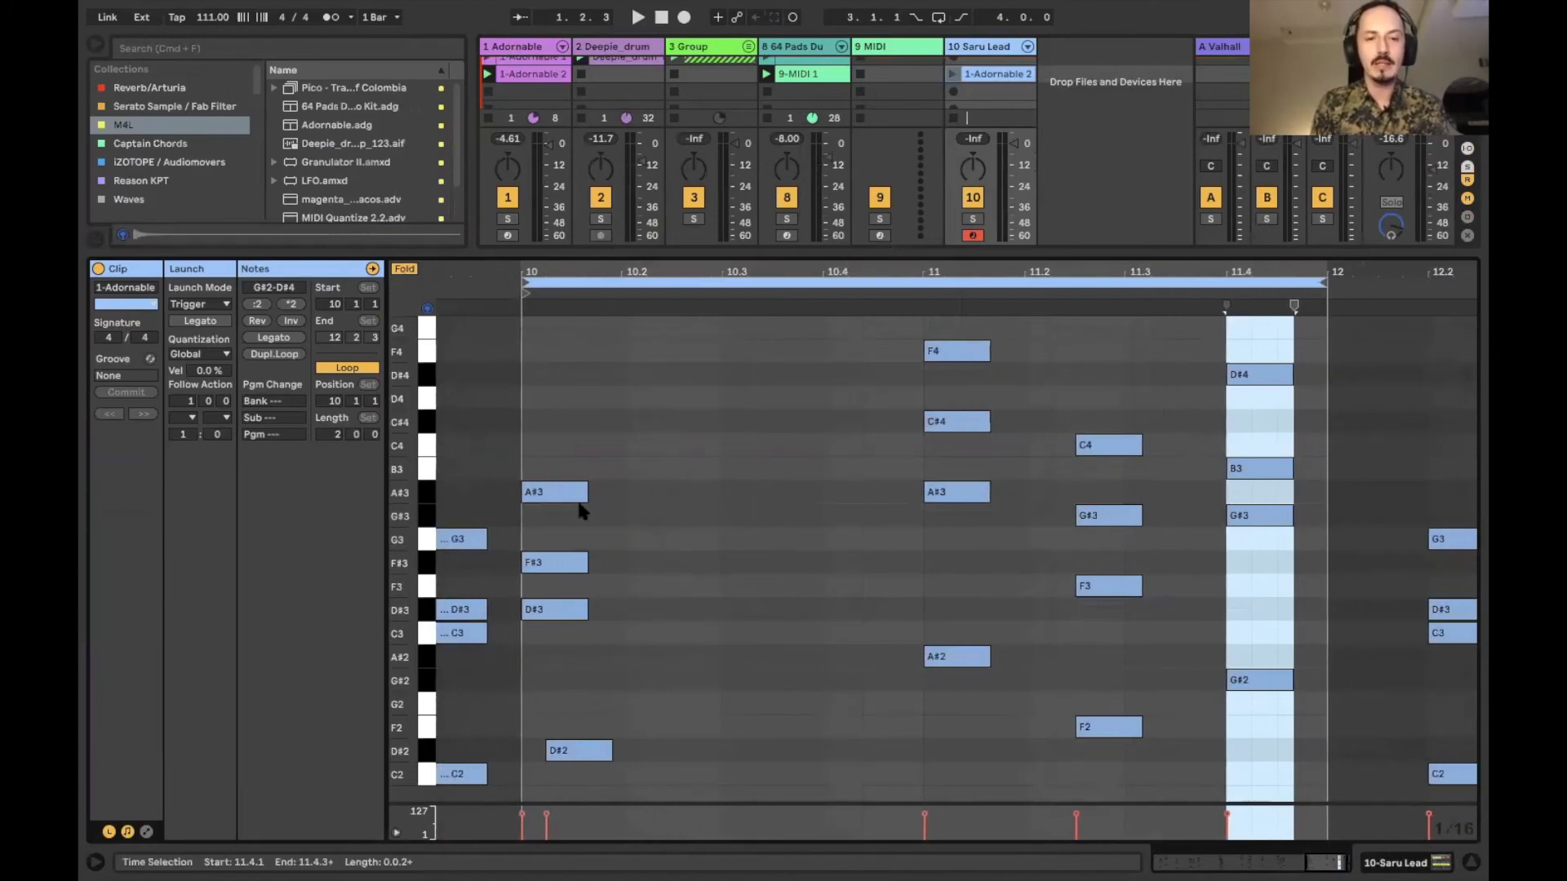
Stagger the chord notes: move the first A#3 to 10.2, F#3 to 10.3, A#2 to 10.4 and the second A#3 to 10.4.2.
drag(563, 492, 675, 490)
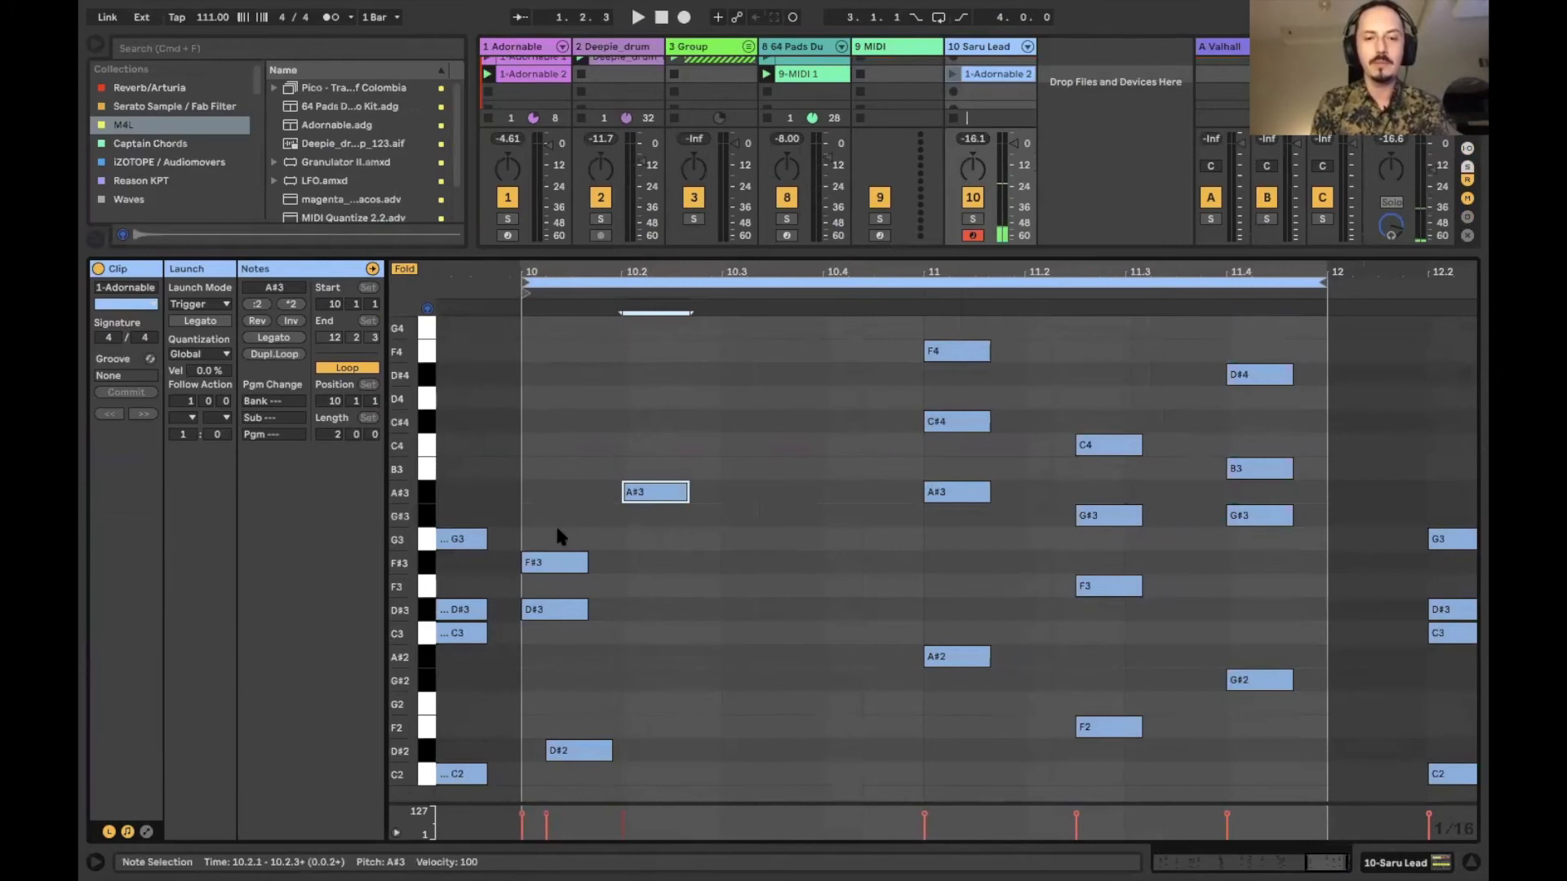
drag(560, 563, 760, 563)
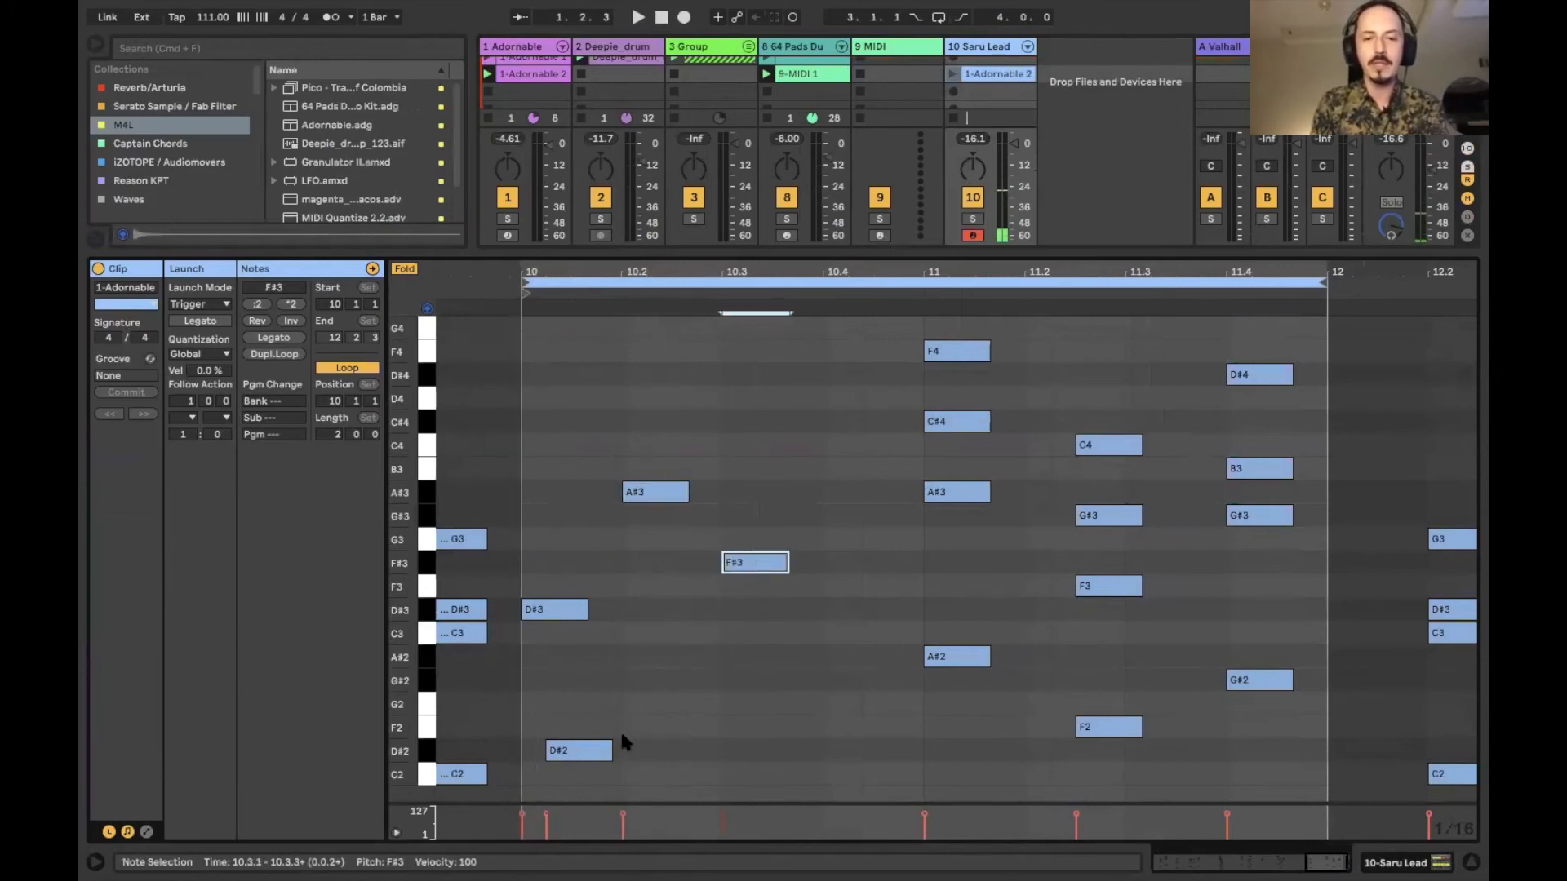
drag(938, 654, 838, 656)
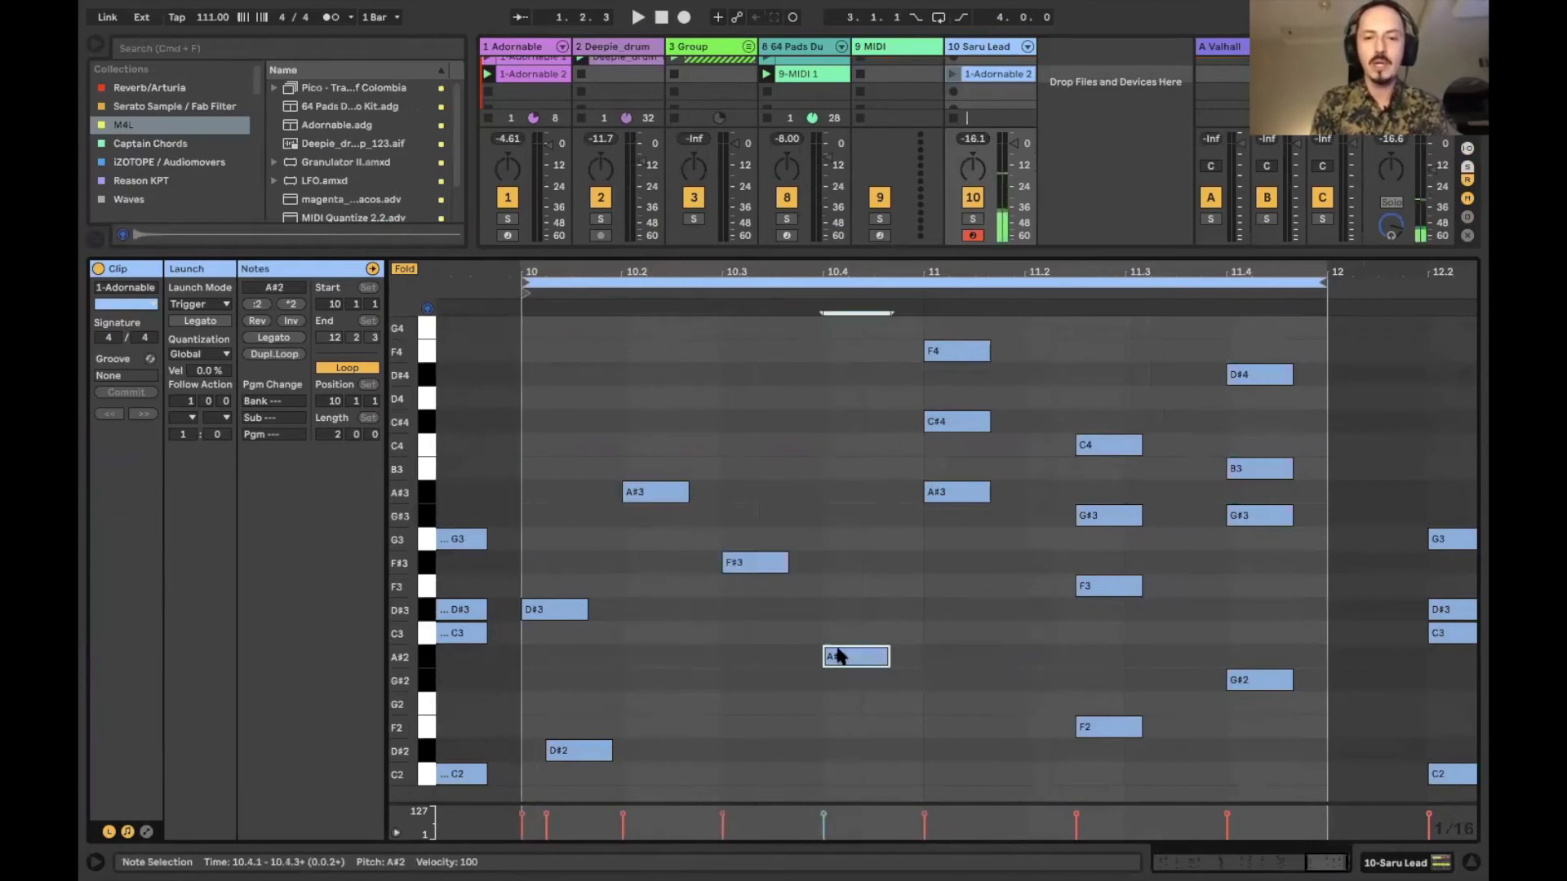
drag(942, 494, 868, 493)
Spread the second bar's notes by moving F4 to 11.1.4, C4 slightly earlier, and the first G#3 to 11.3.2.
drag(973, 353, 1053, 362)
drag(1098, 444, 1088, 445)
drag(1114, 522, 1191, 522)
Delete the B3 and G#3 notes from the chord at 11.4.
click(1254, 478)
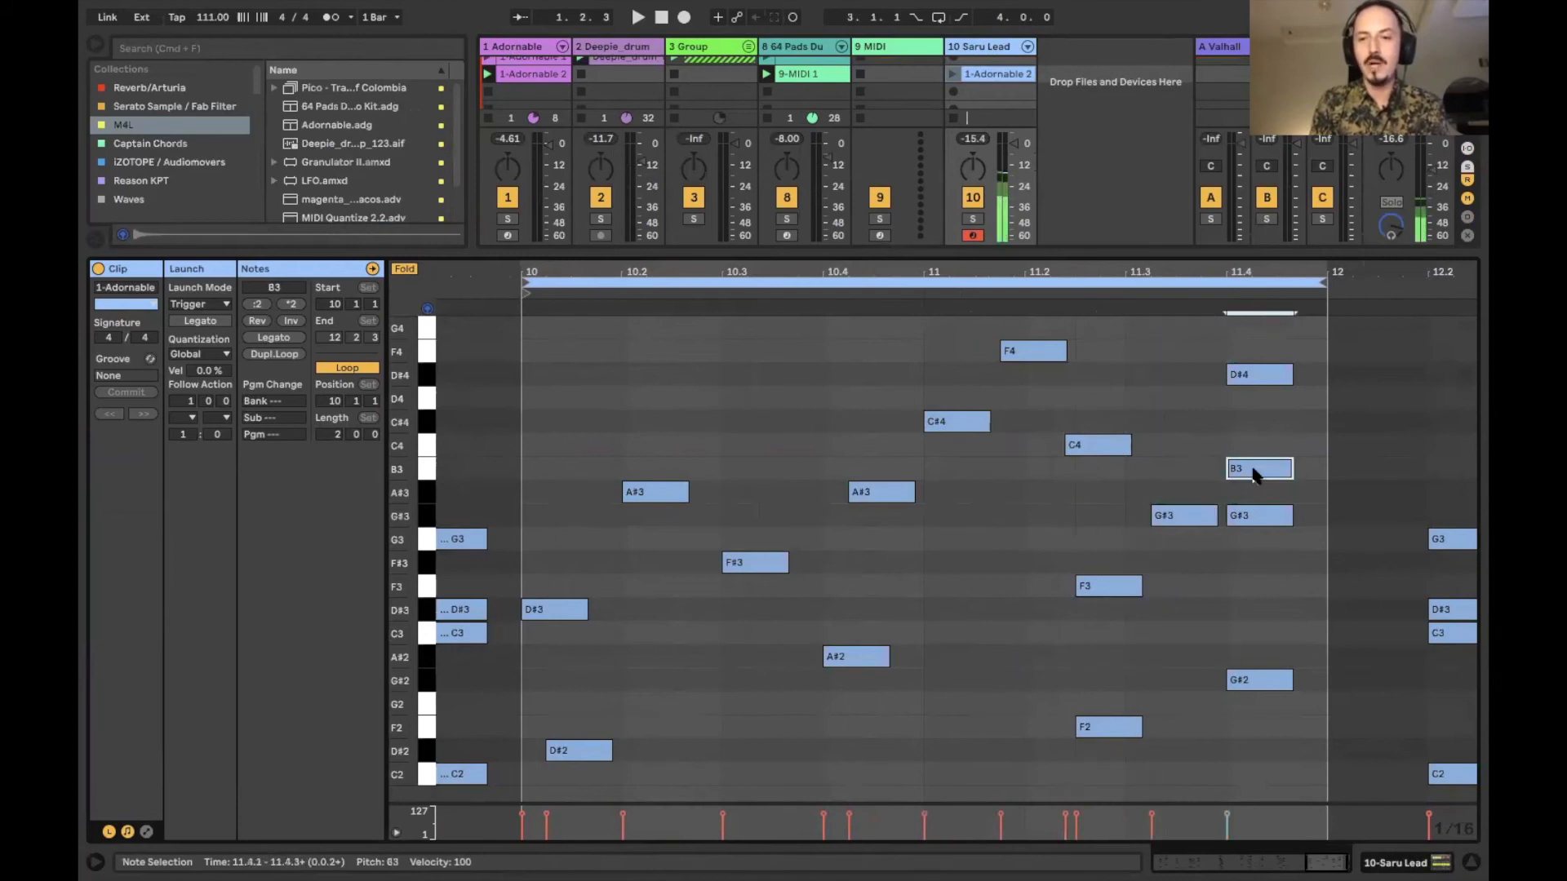
key(Delete)
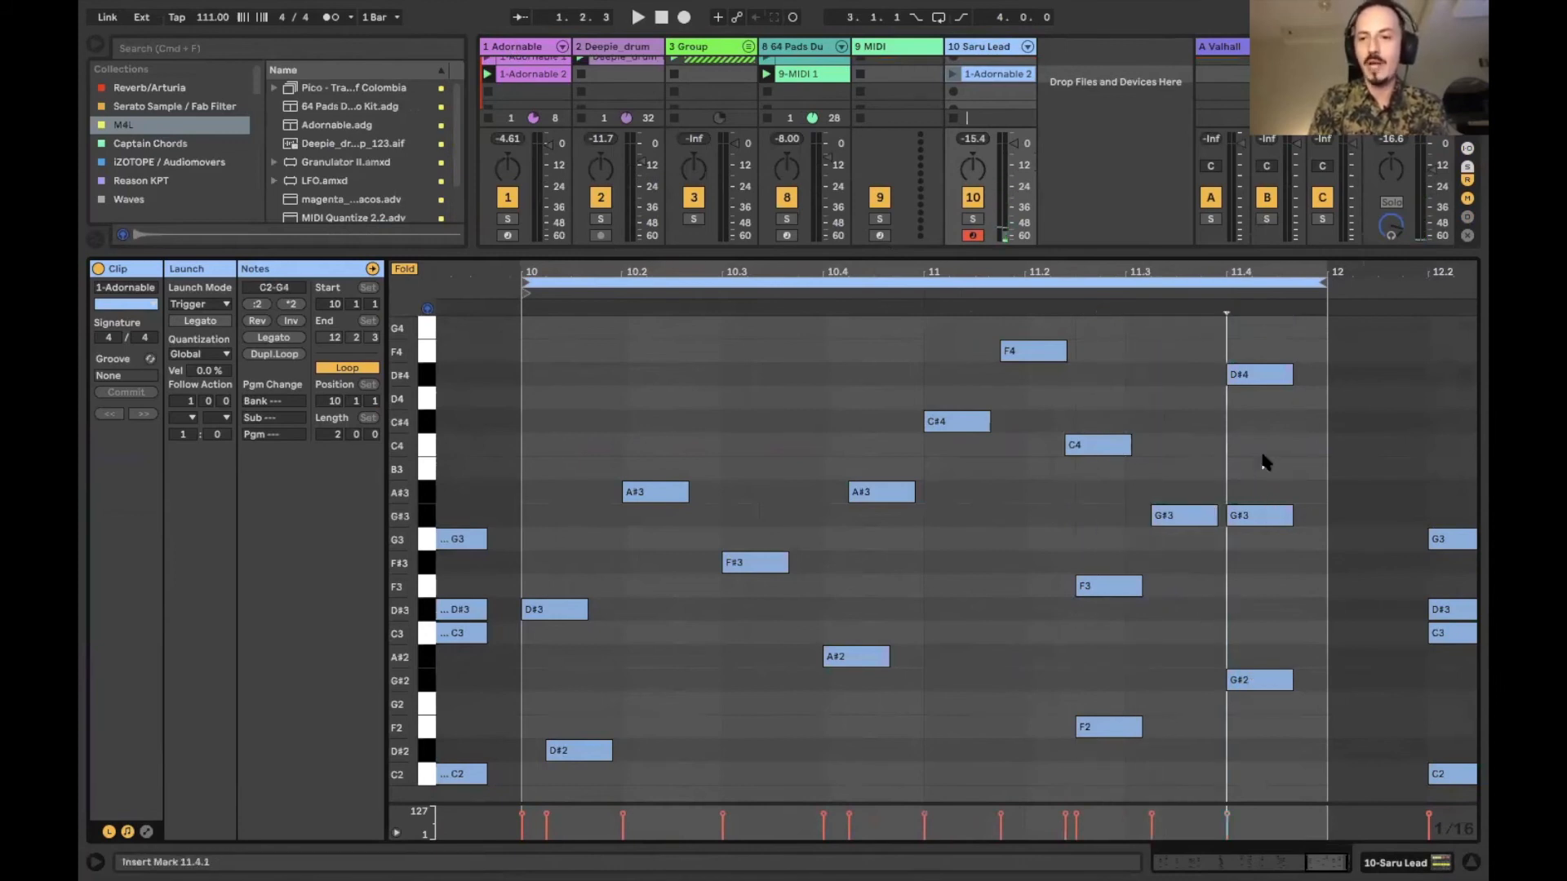
click(1247, 515)
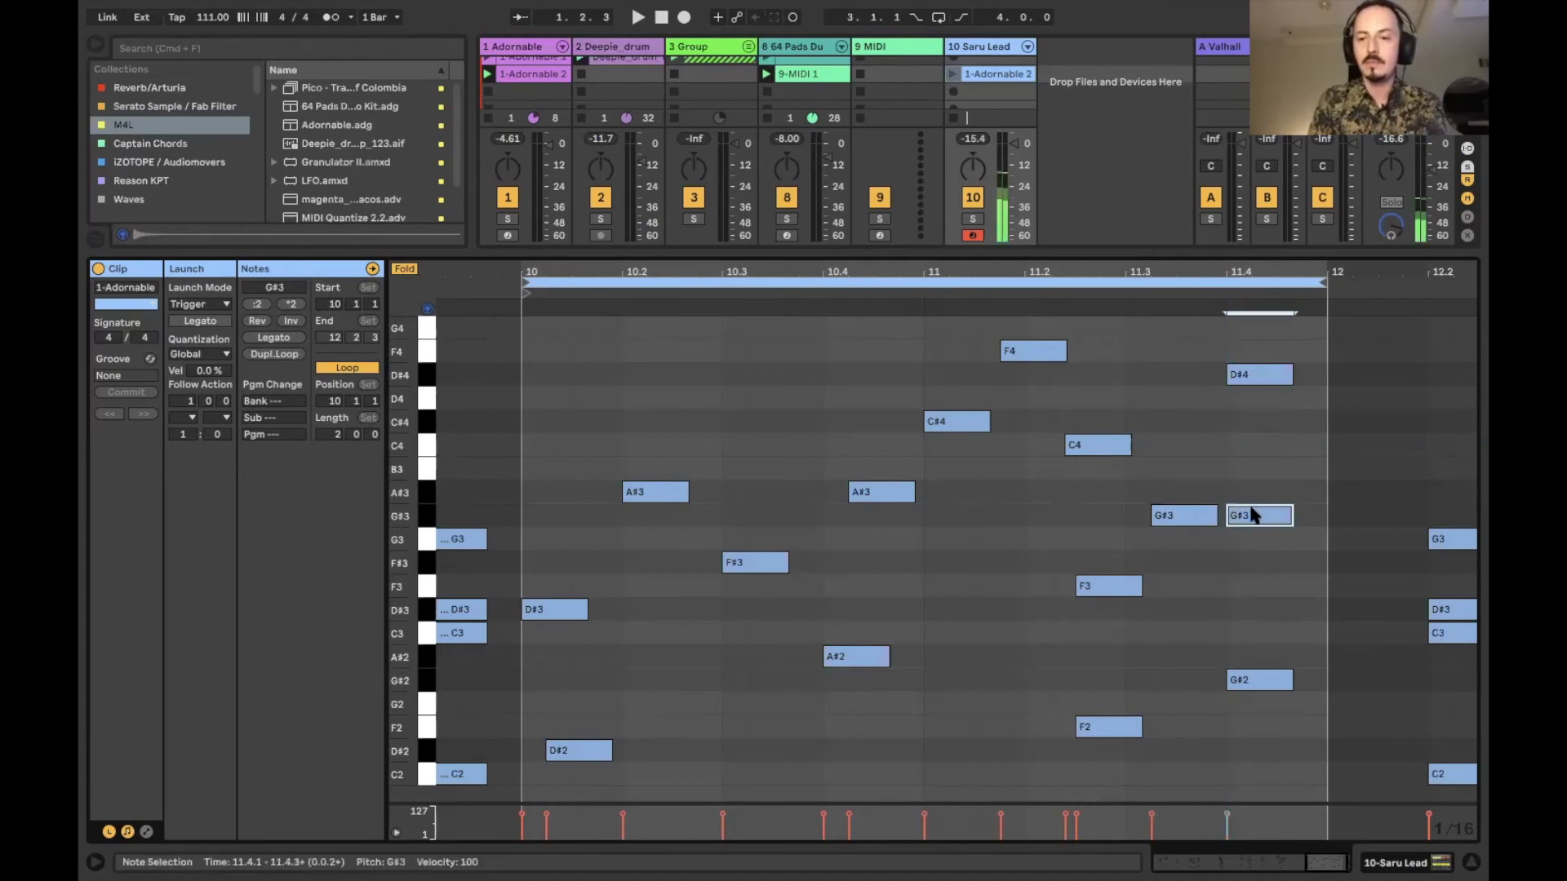
key(Delete)
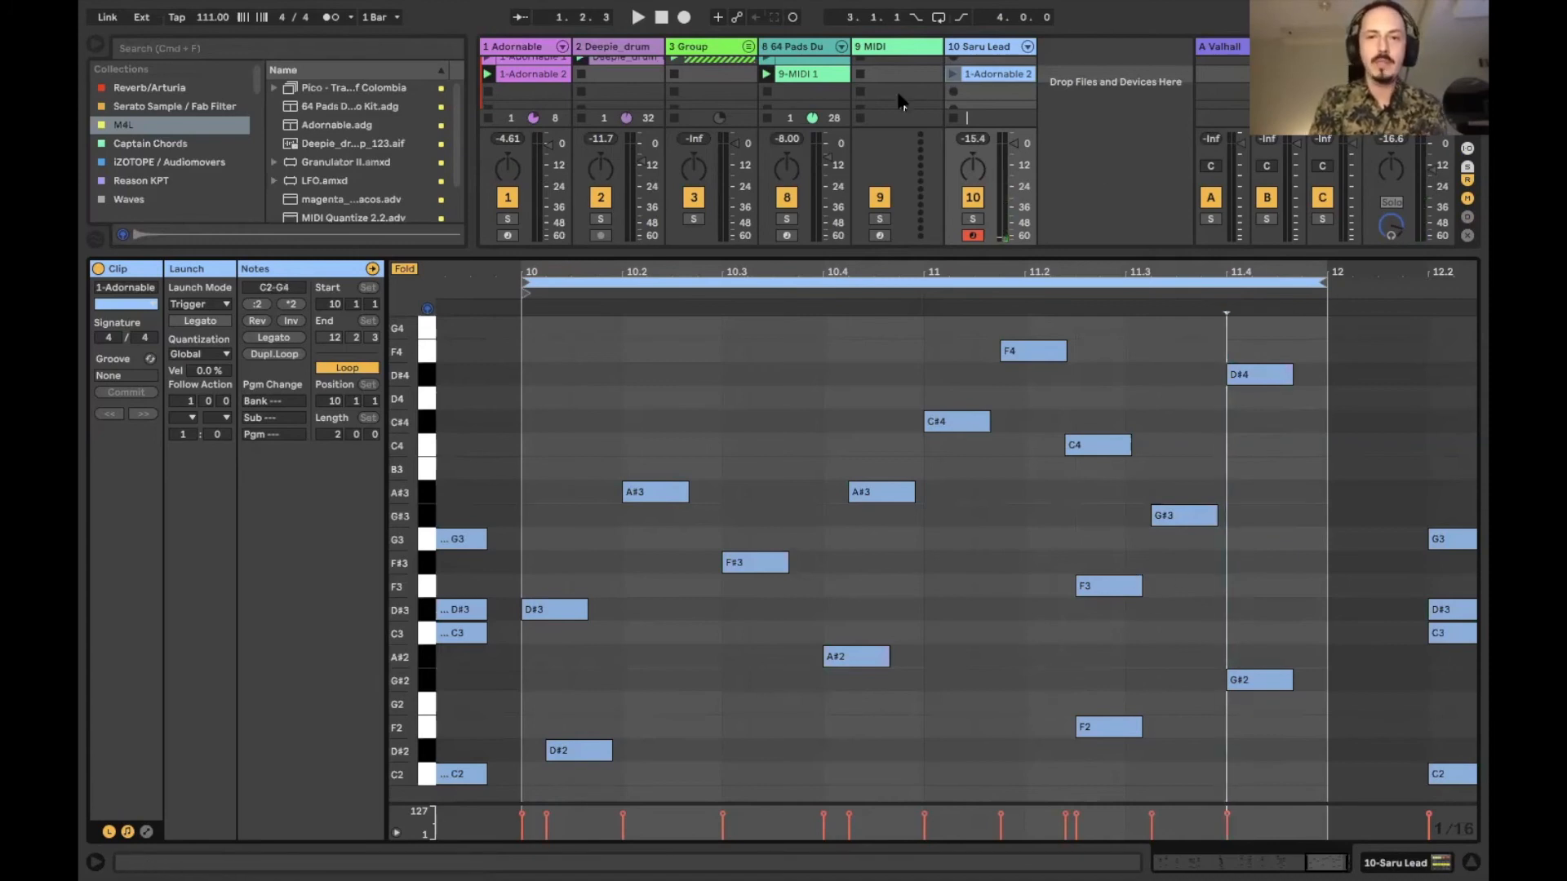
Launch the Saru Lead clip and move G#3 to 11.3.3, F3 to 11.2.4 and G#2 to 11.4.2.
click(953, 74)
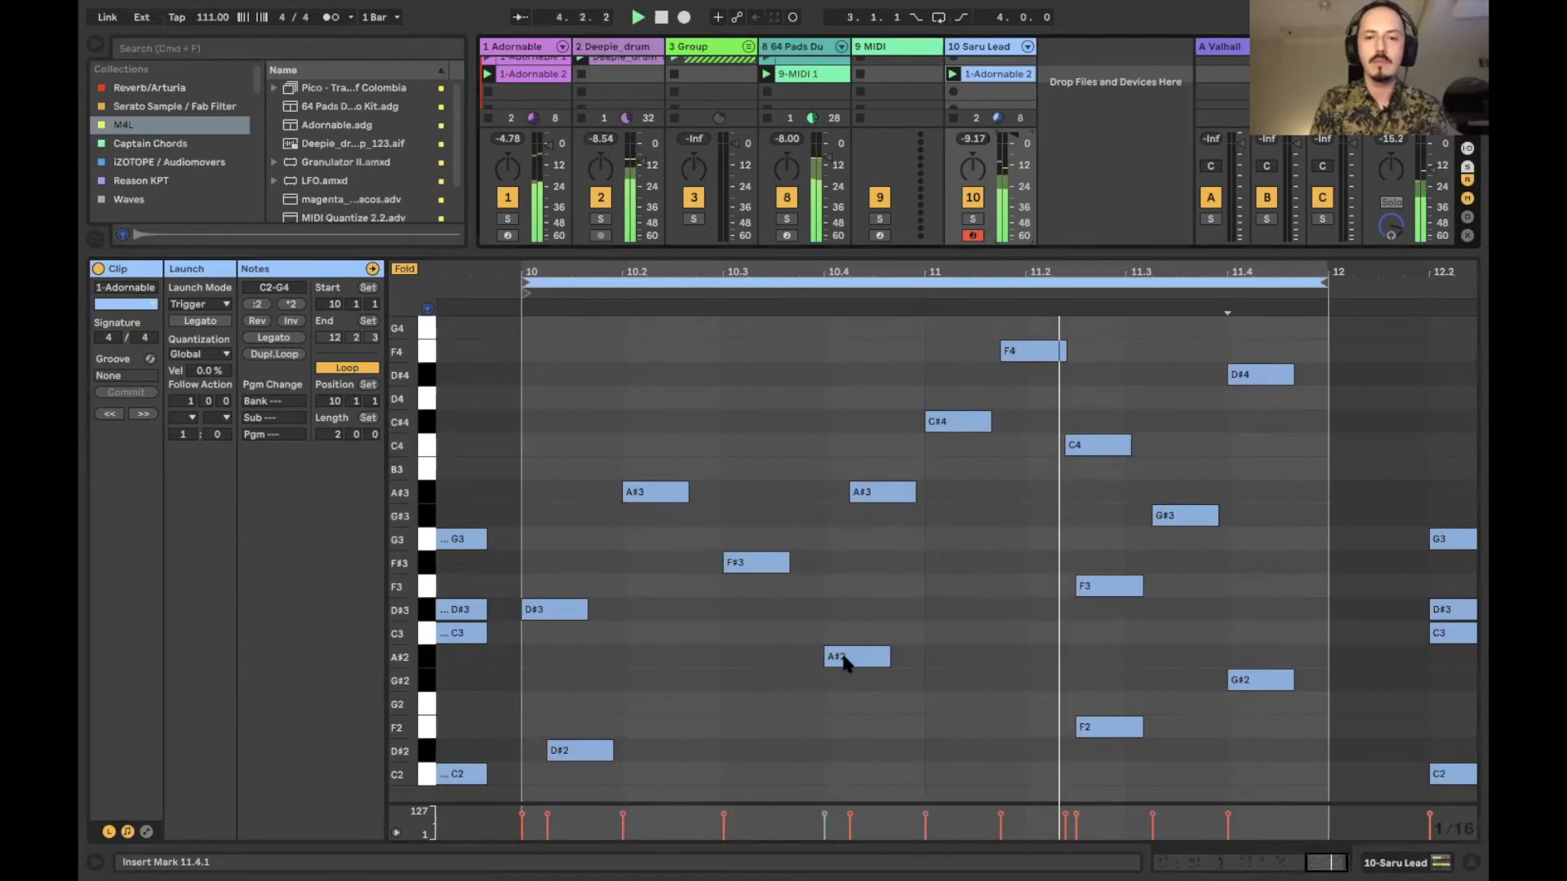
drag(1183, 516, 1210, 519)
drag(1102, 588, 1135, 585)
drag(1246, 685, 1270, 686)
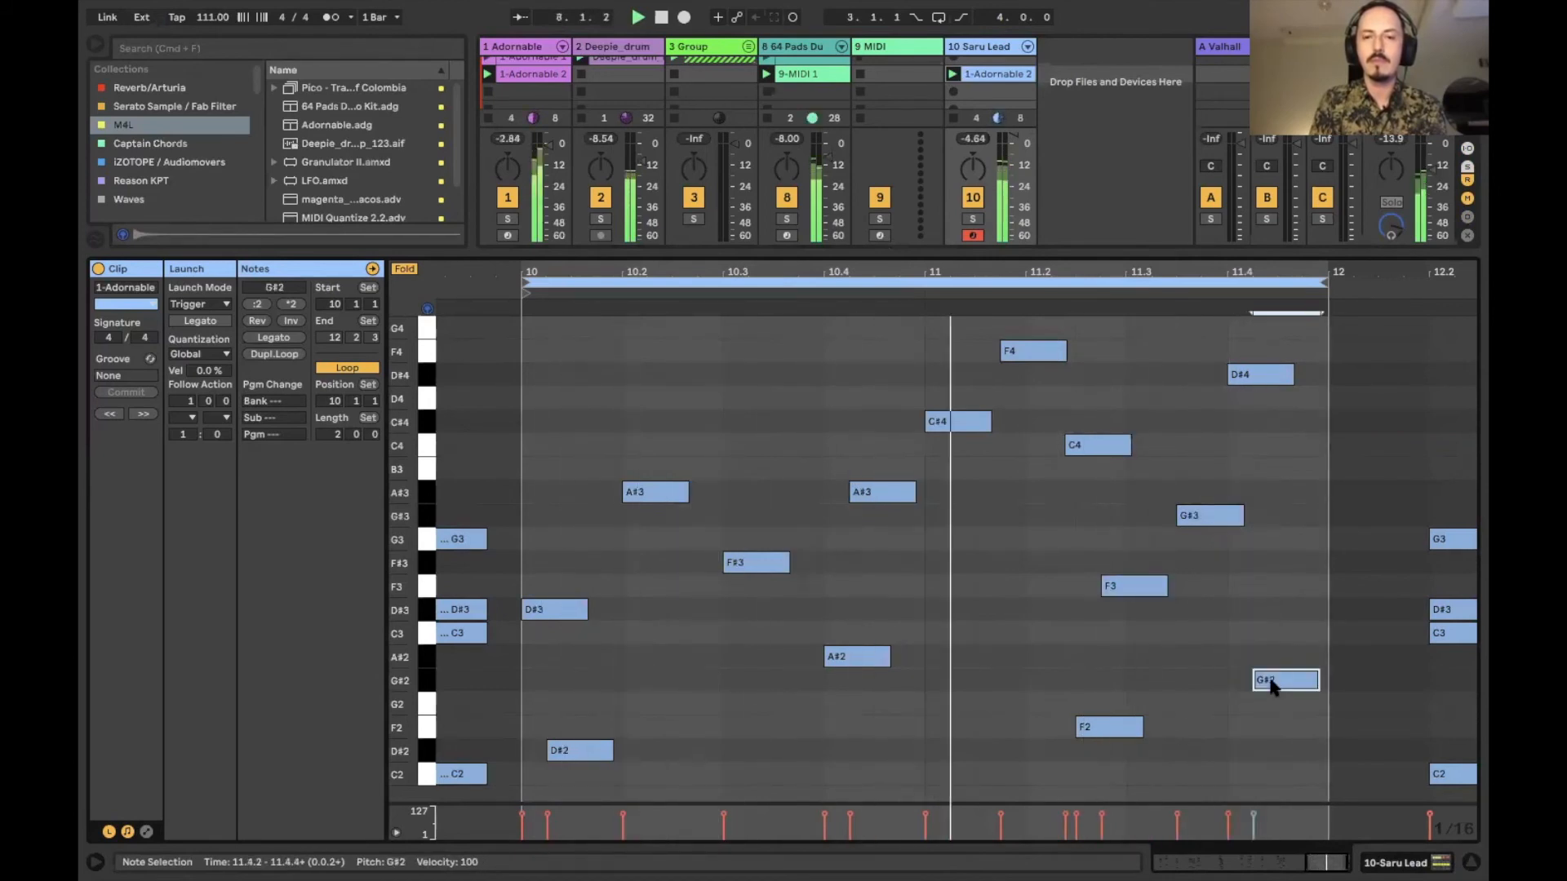
Replace the F3 in the second bar with a sixteenth-note F3 drawn at 11.3.1.
click(1137, 587)
key(Delete)
key(b)
click(1137, 586)
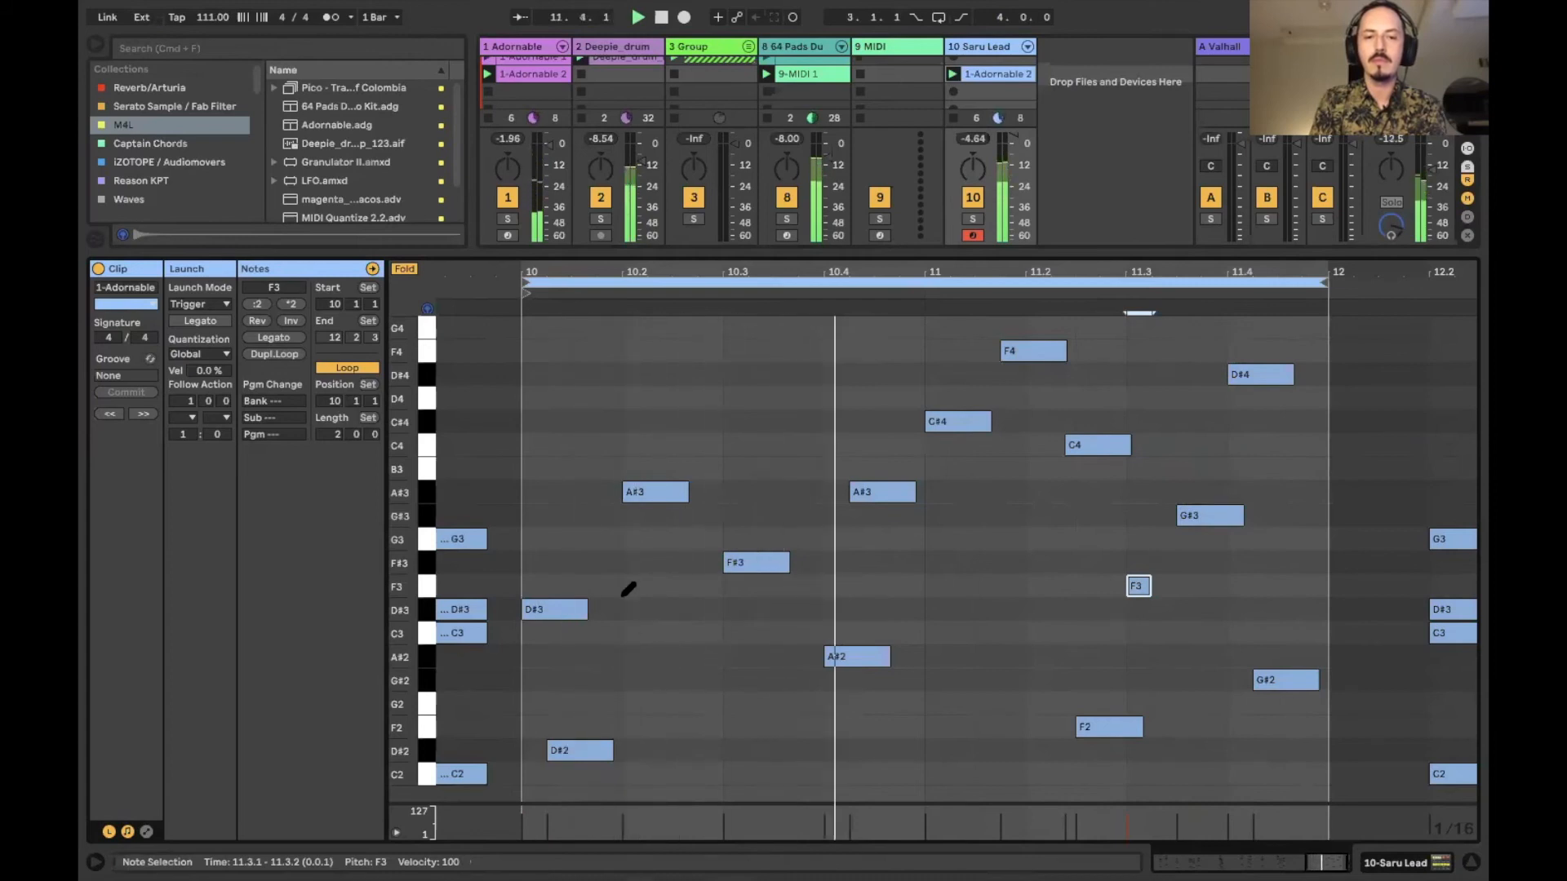
Draw sixteenth notes on F#3 at 10.1.4 and on C#4 at 10.4.1 and 10.2.4, restarting playback between them.
click(608, 562)
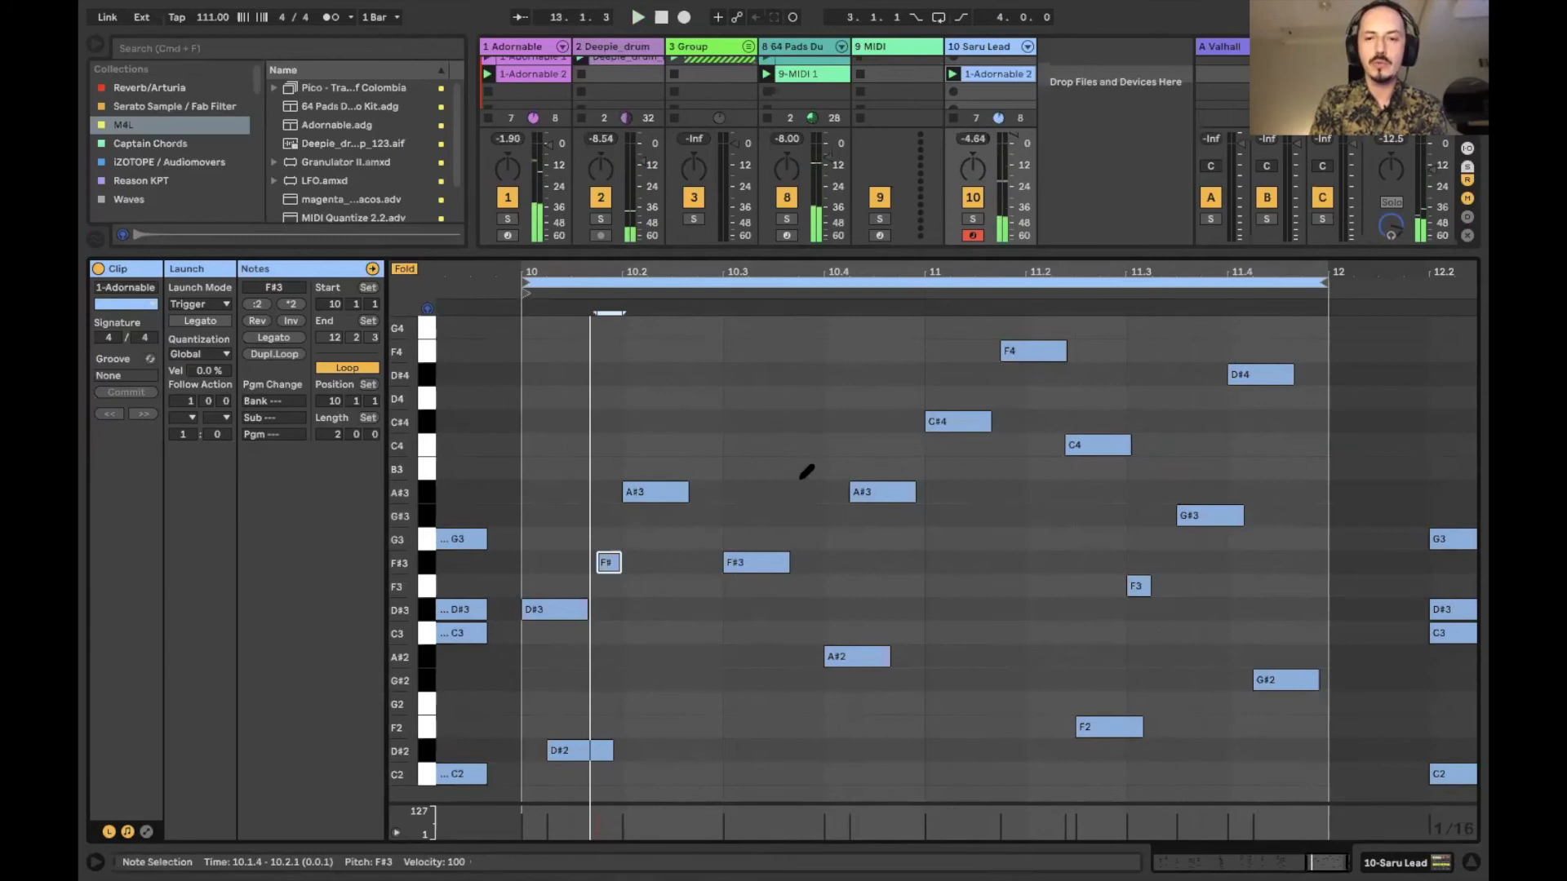
click(834, 421)
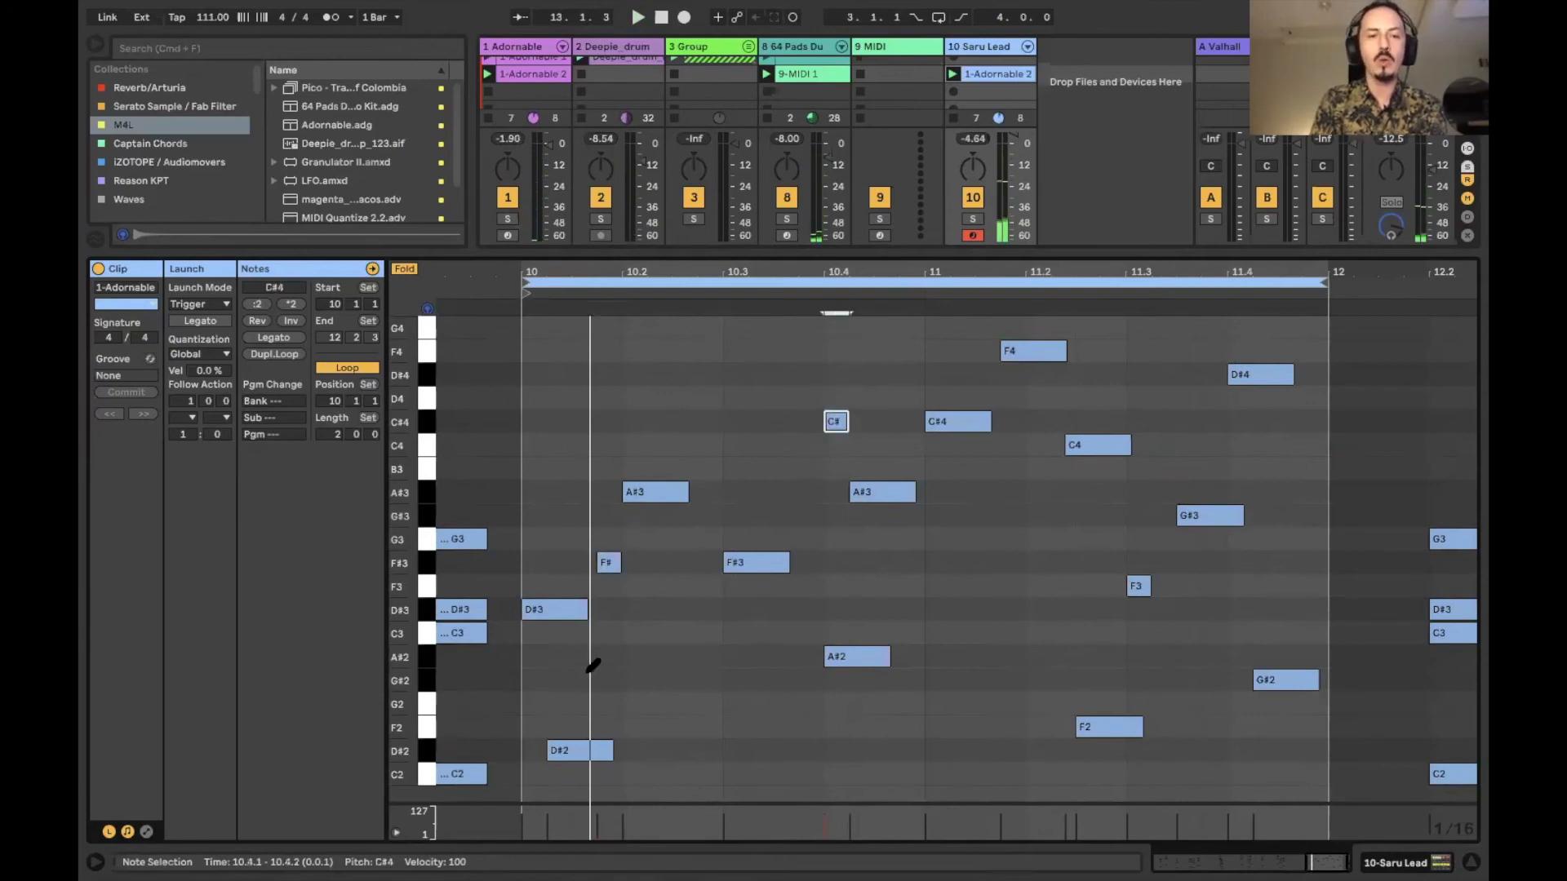
key(space)
key(space)
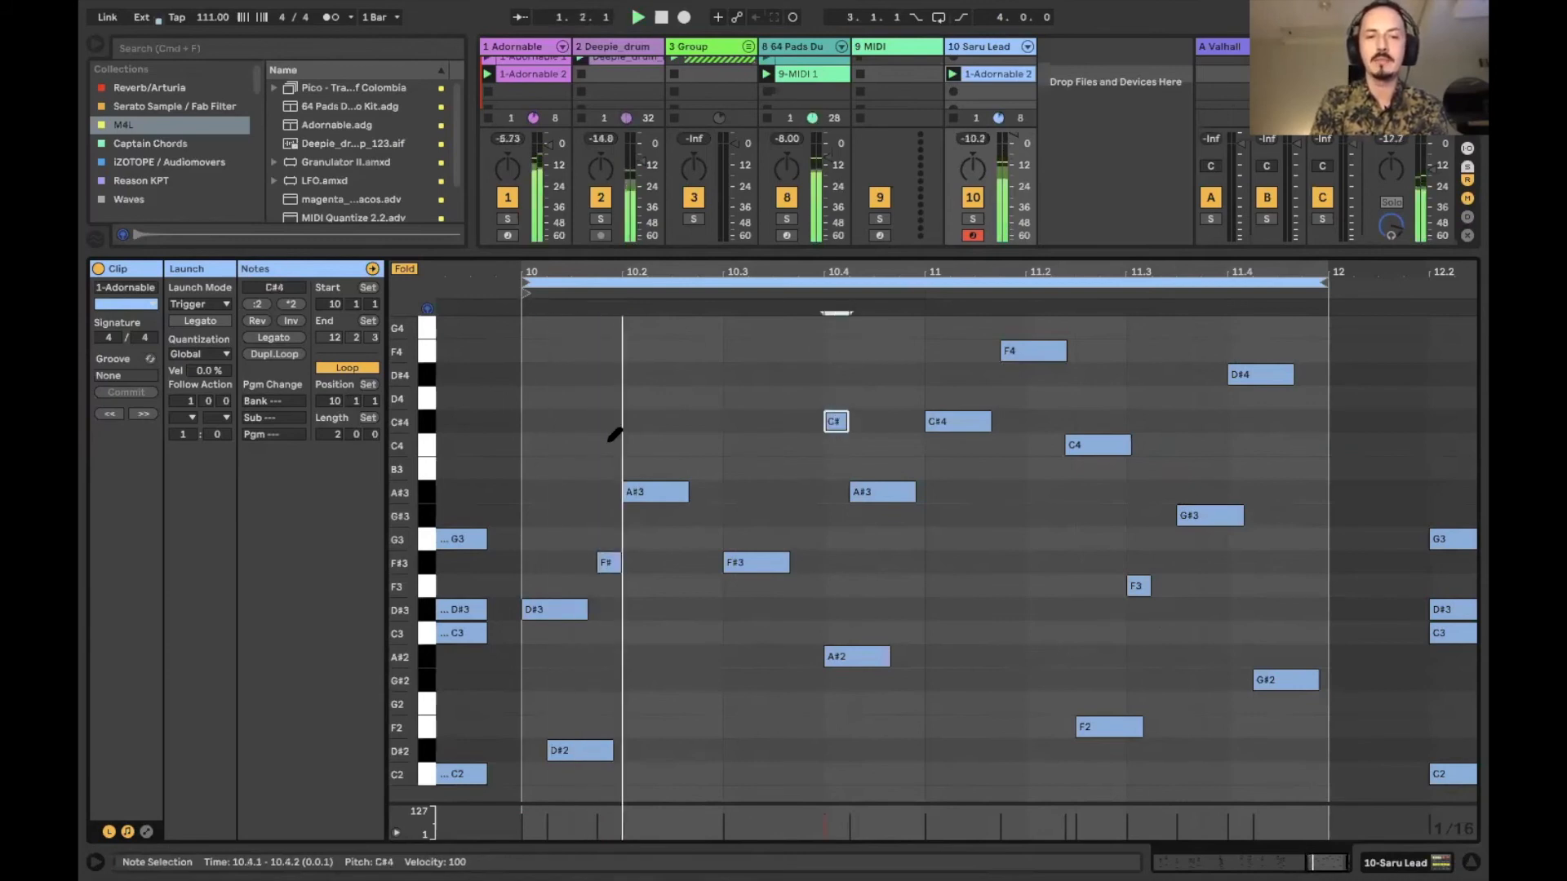
click(708, 420)
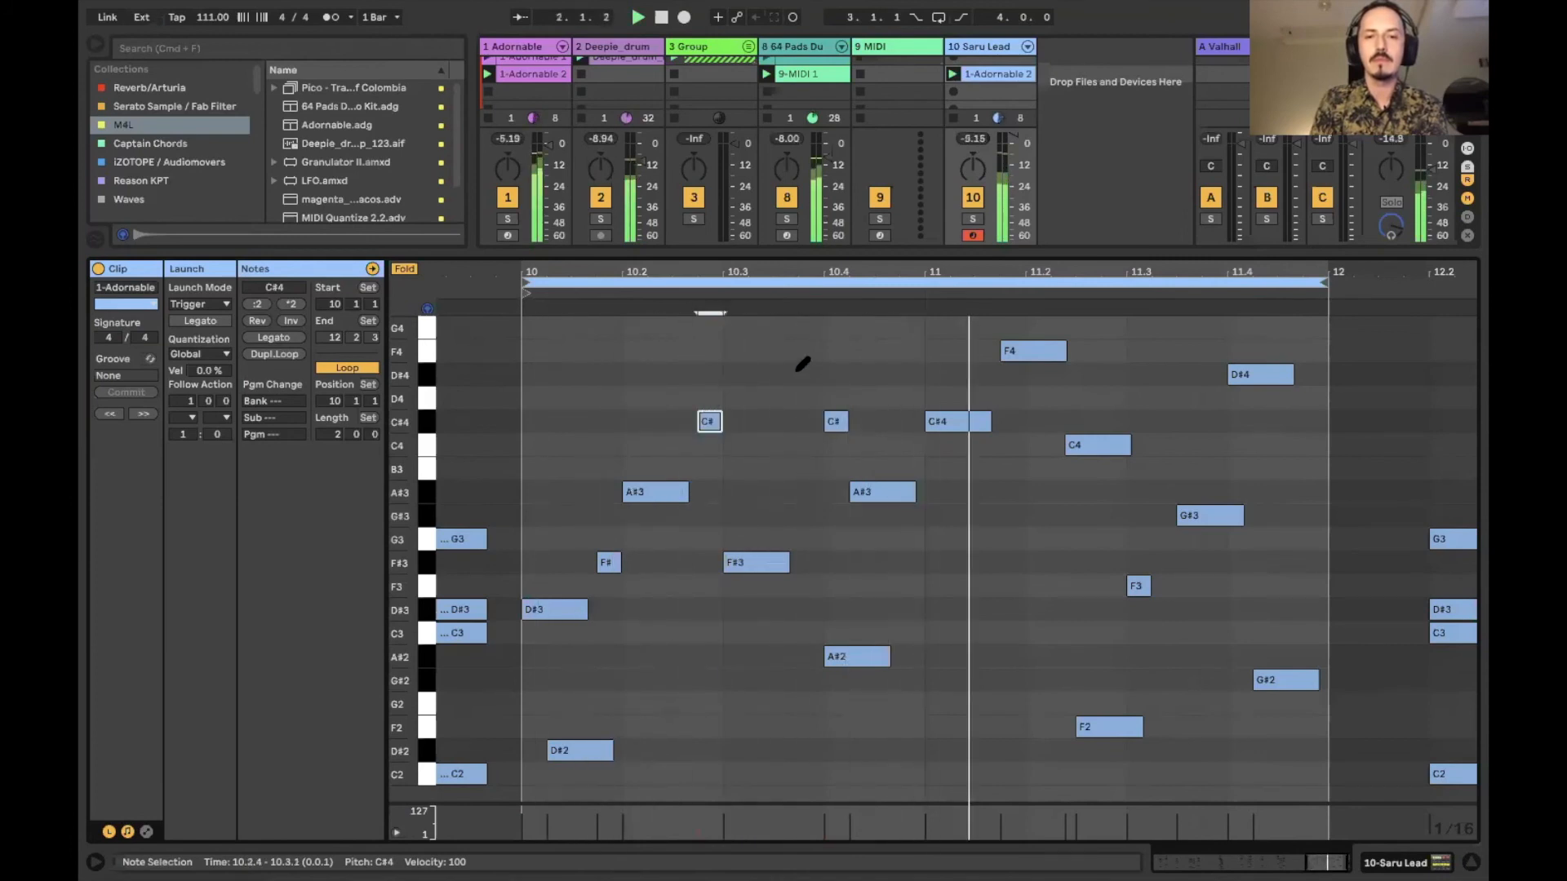
Replace the long F4 with a sixteenth note at 11.1.4 and add a G4 at 11.2.1, removing the trial D4.
click(1048, 356)
click(1038, 397)
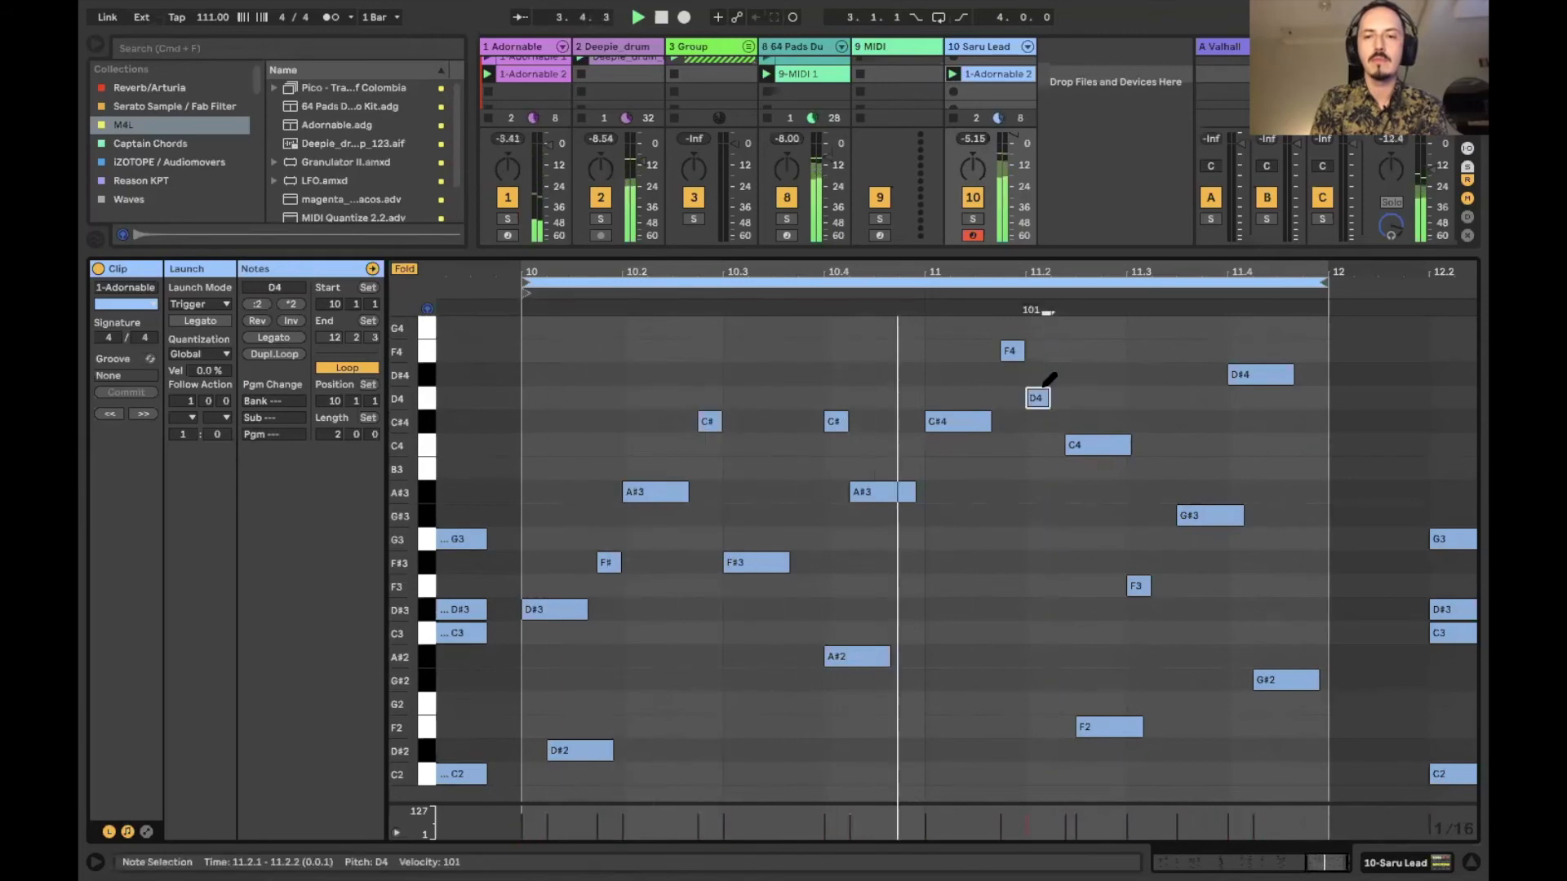
click(1037, 327)
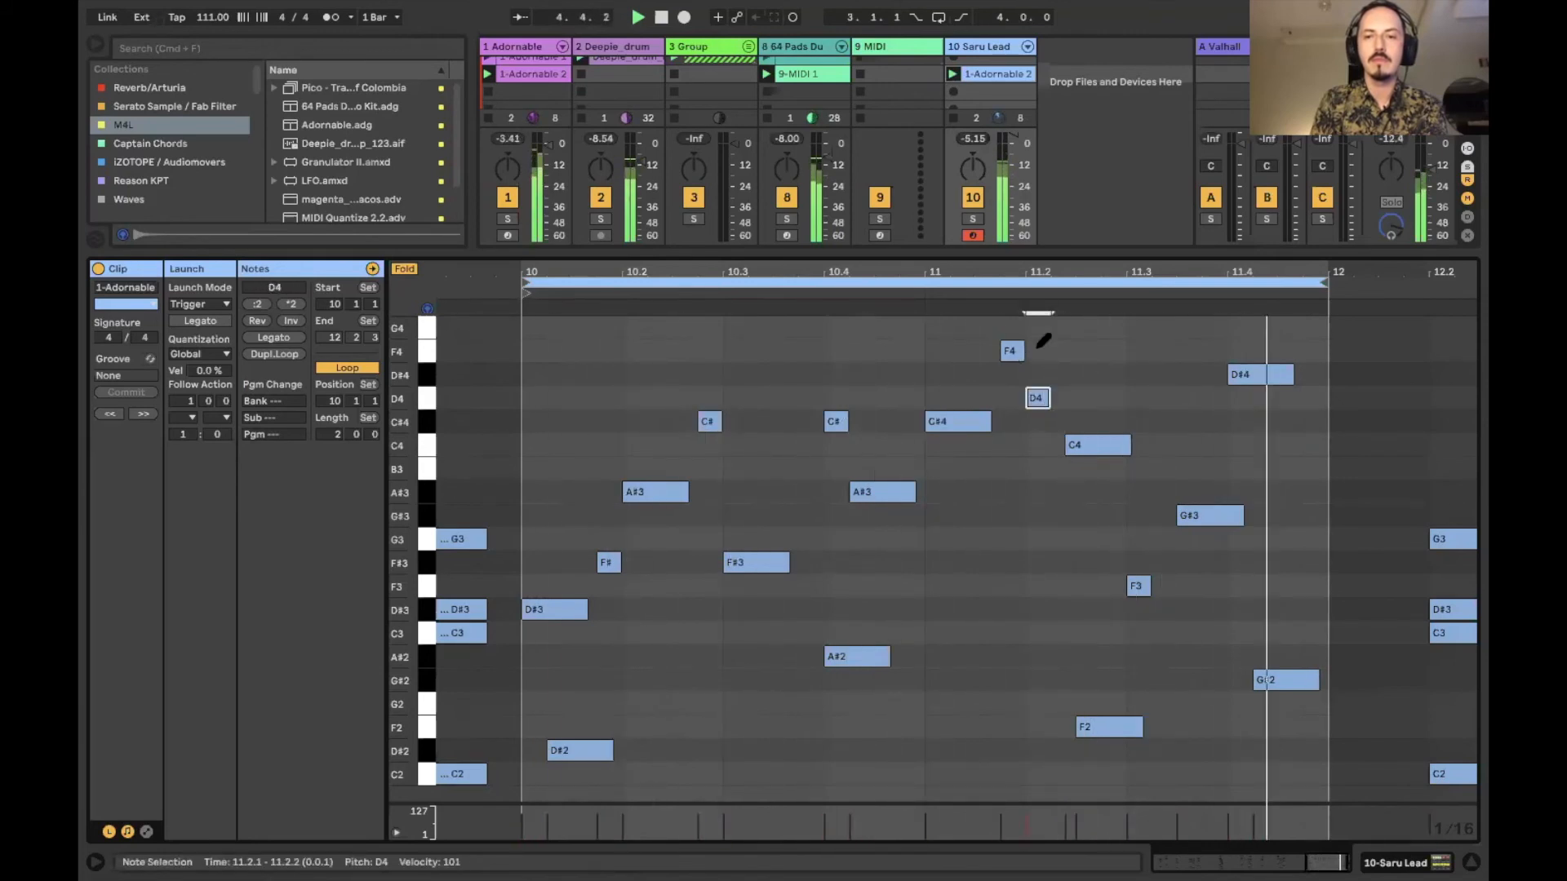
click(1038, 398)
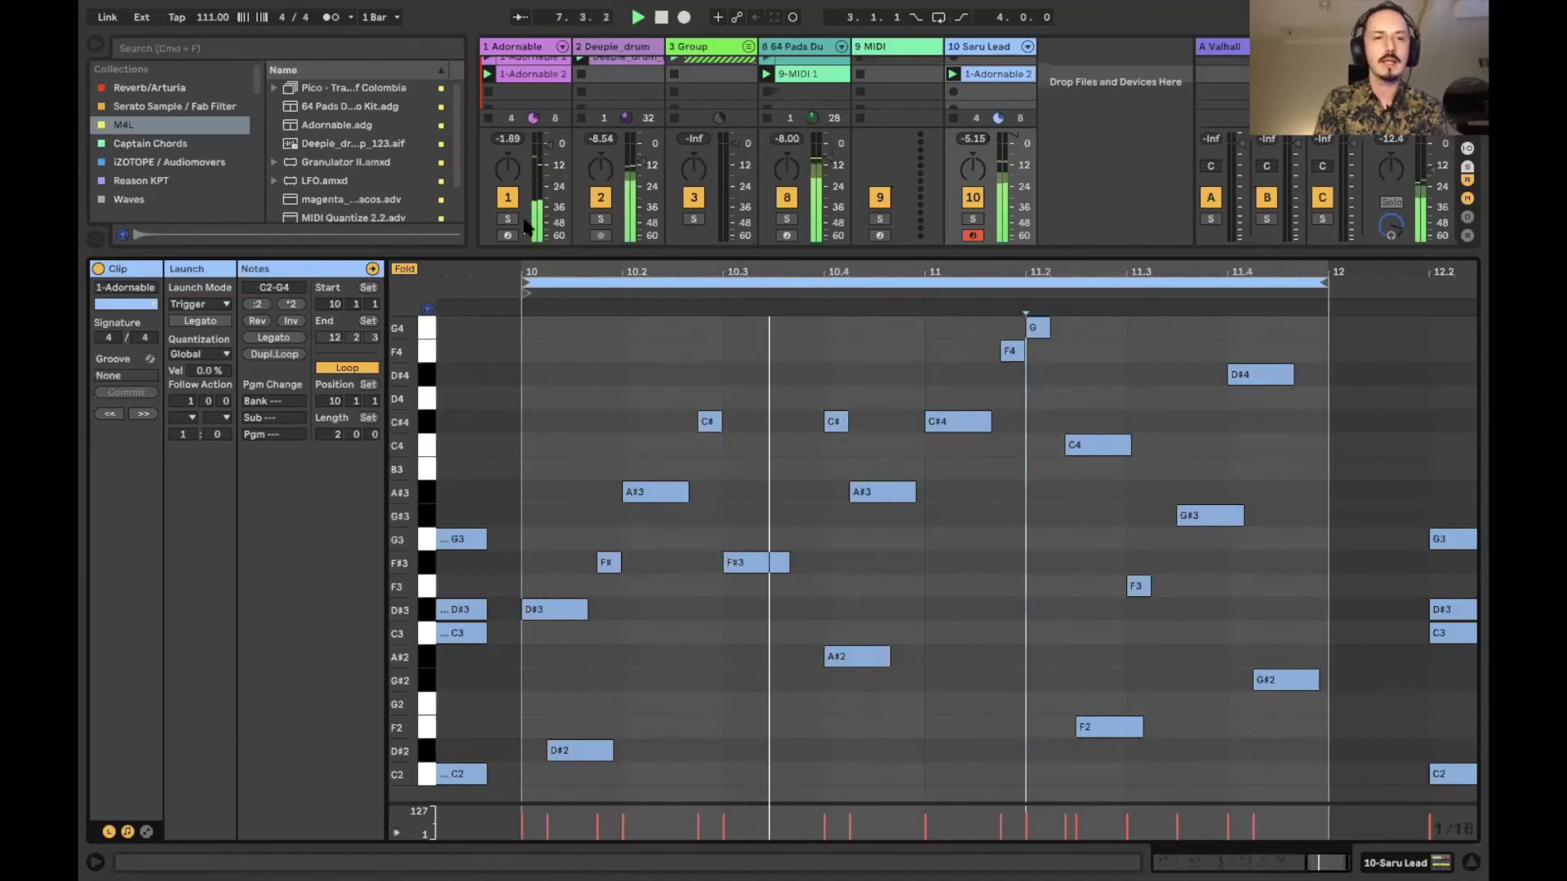
Mute the Adornable track and replace the long C4 with a sixteenth note at 11.2.2.
click(508, 198)
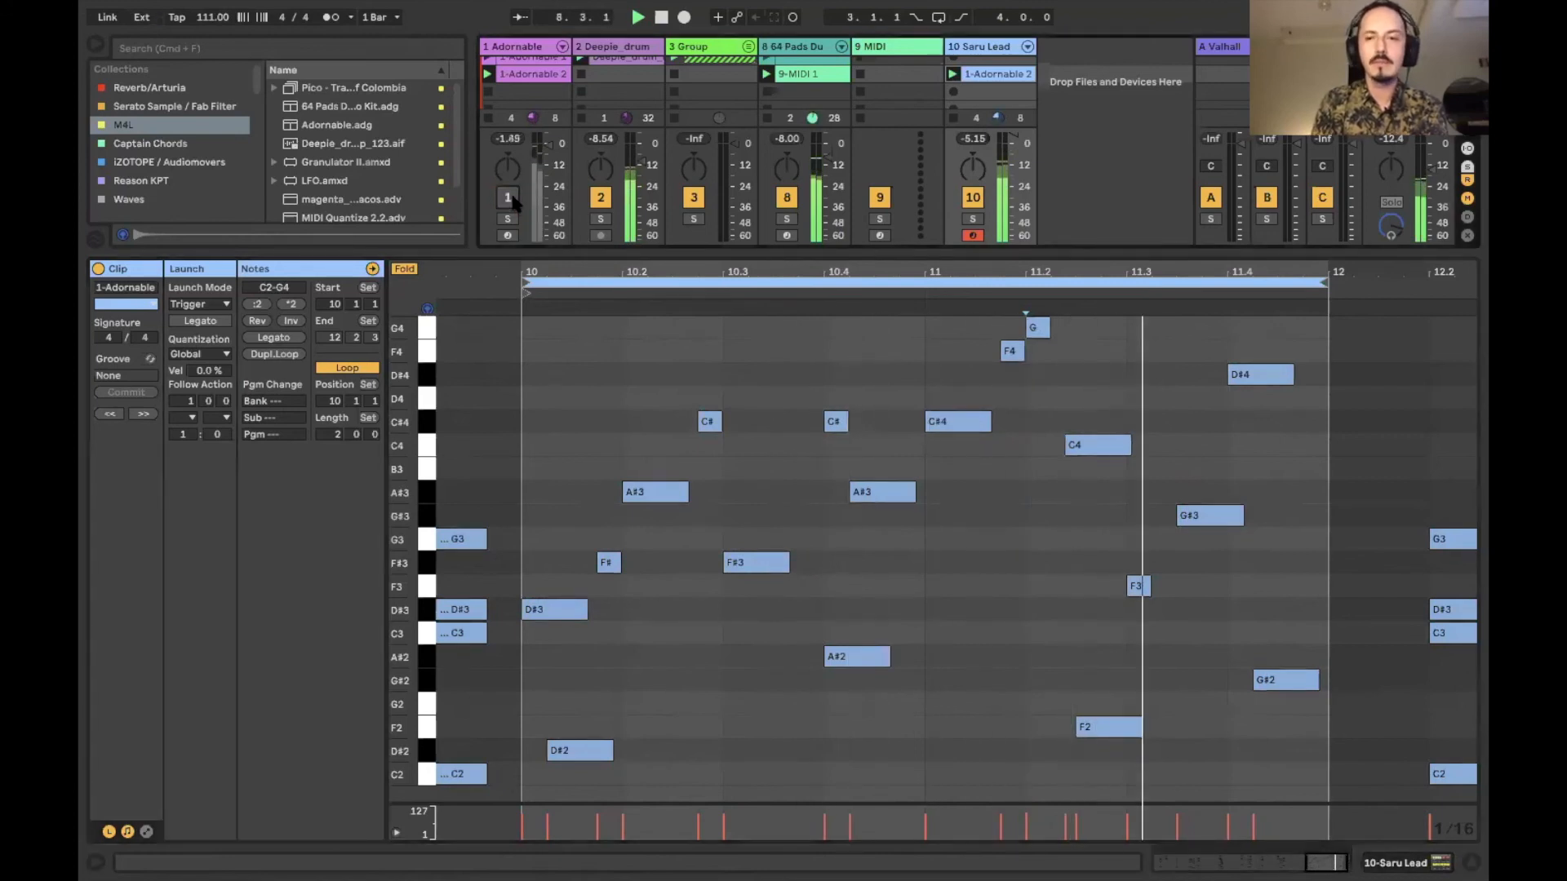
click(1069, 445)
click(1070, 445)
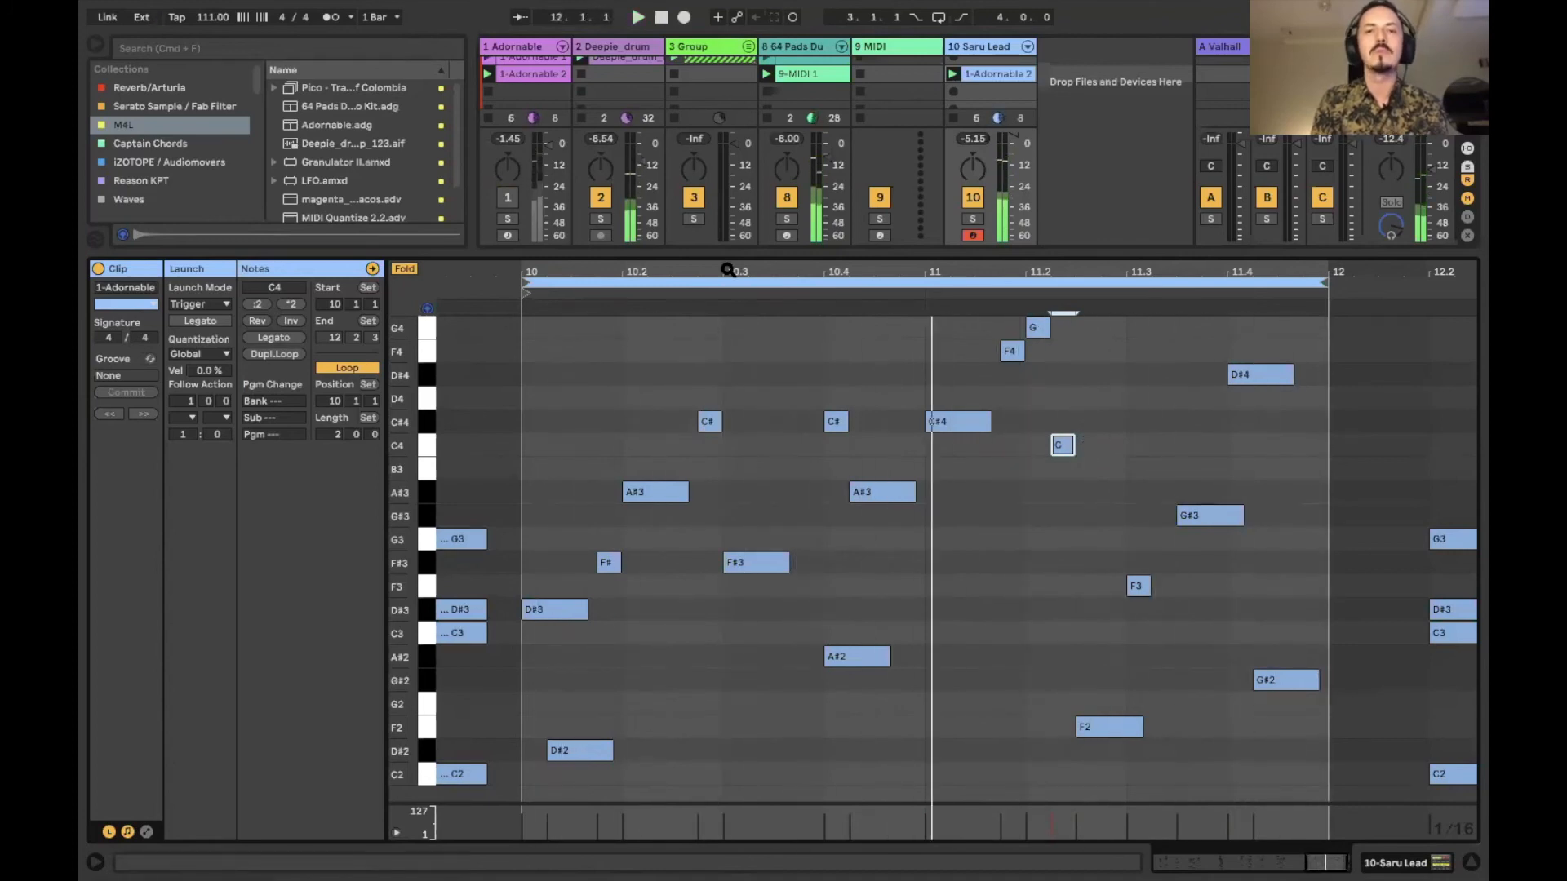
Shrink the clip view and locate the Dr Chaos device in Sonic Faction's Probability pack.
drag(721, 250, 721, 590)
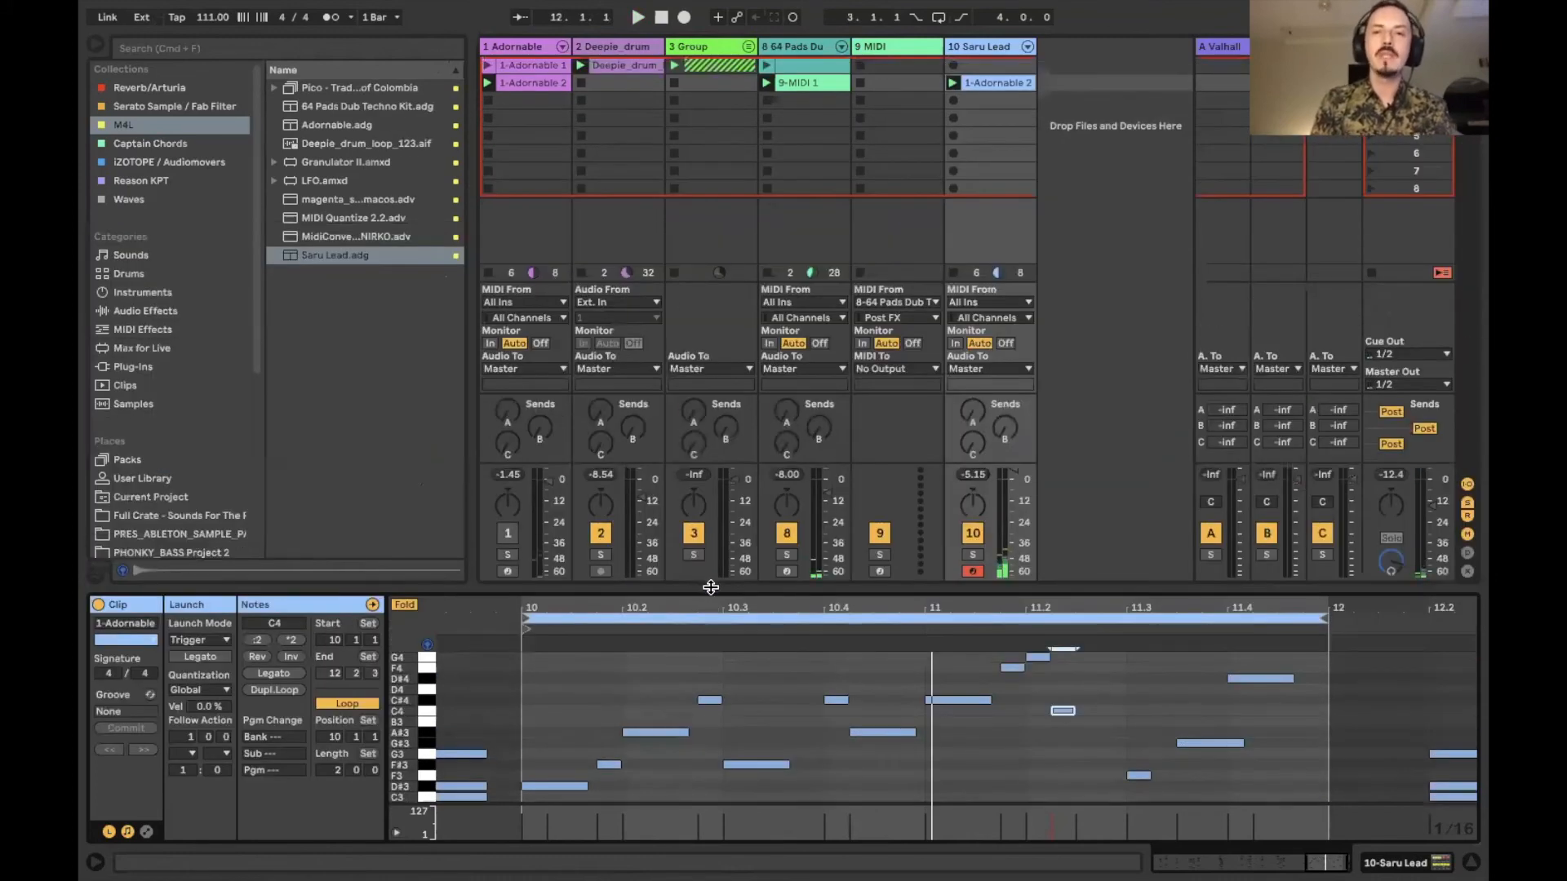
click(990, 51)
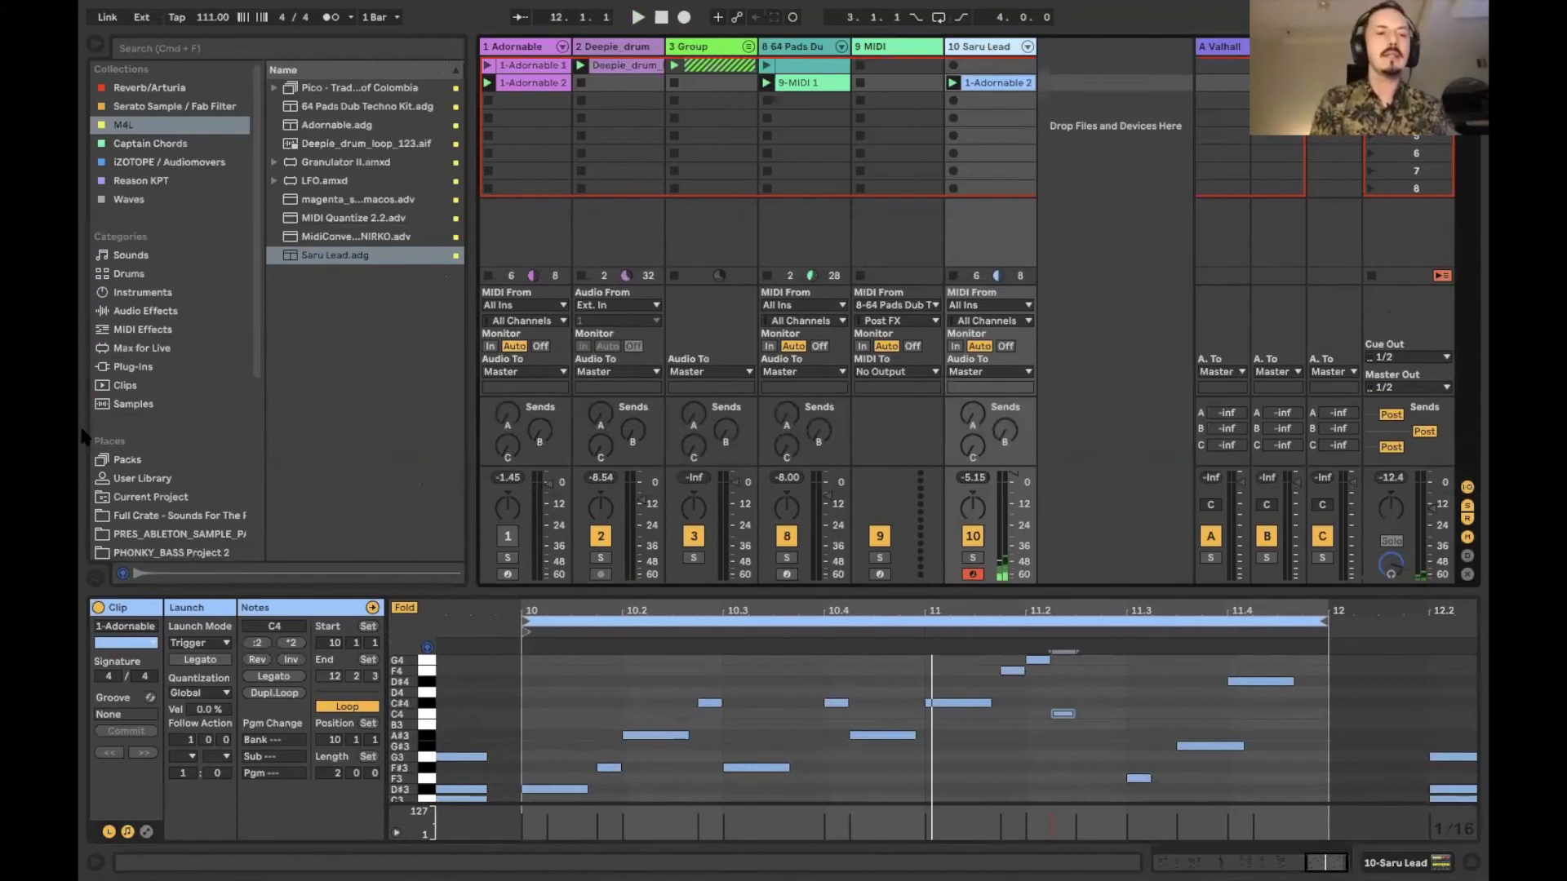
click(128, 460)
scroll(331, 377, down, 10)
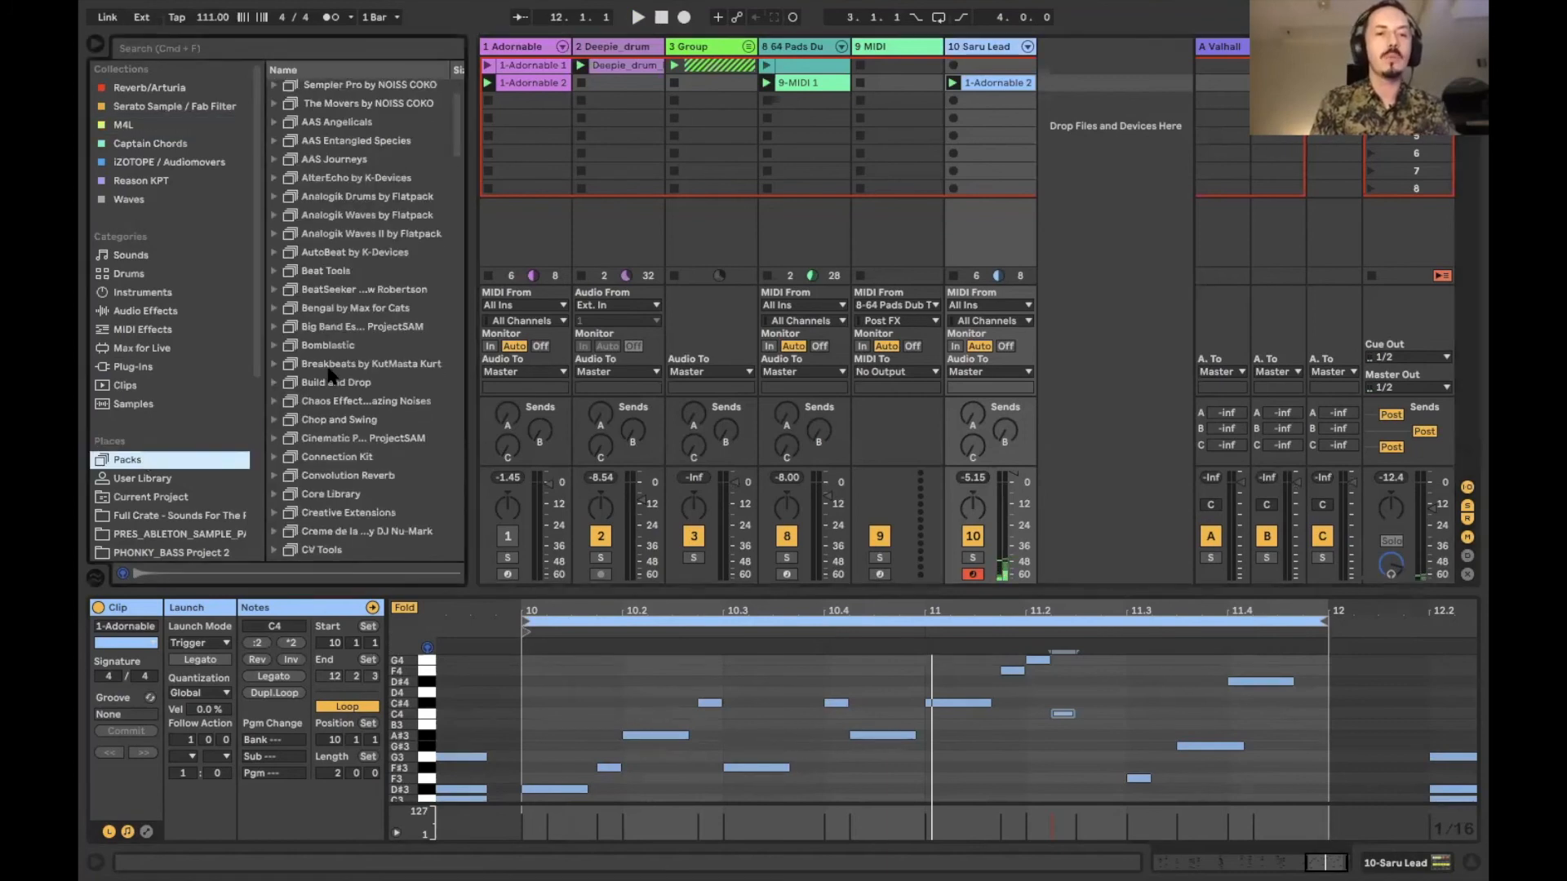
scroll(331, 376, down, 20)
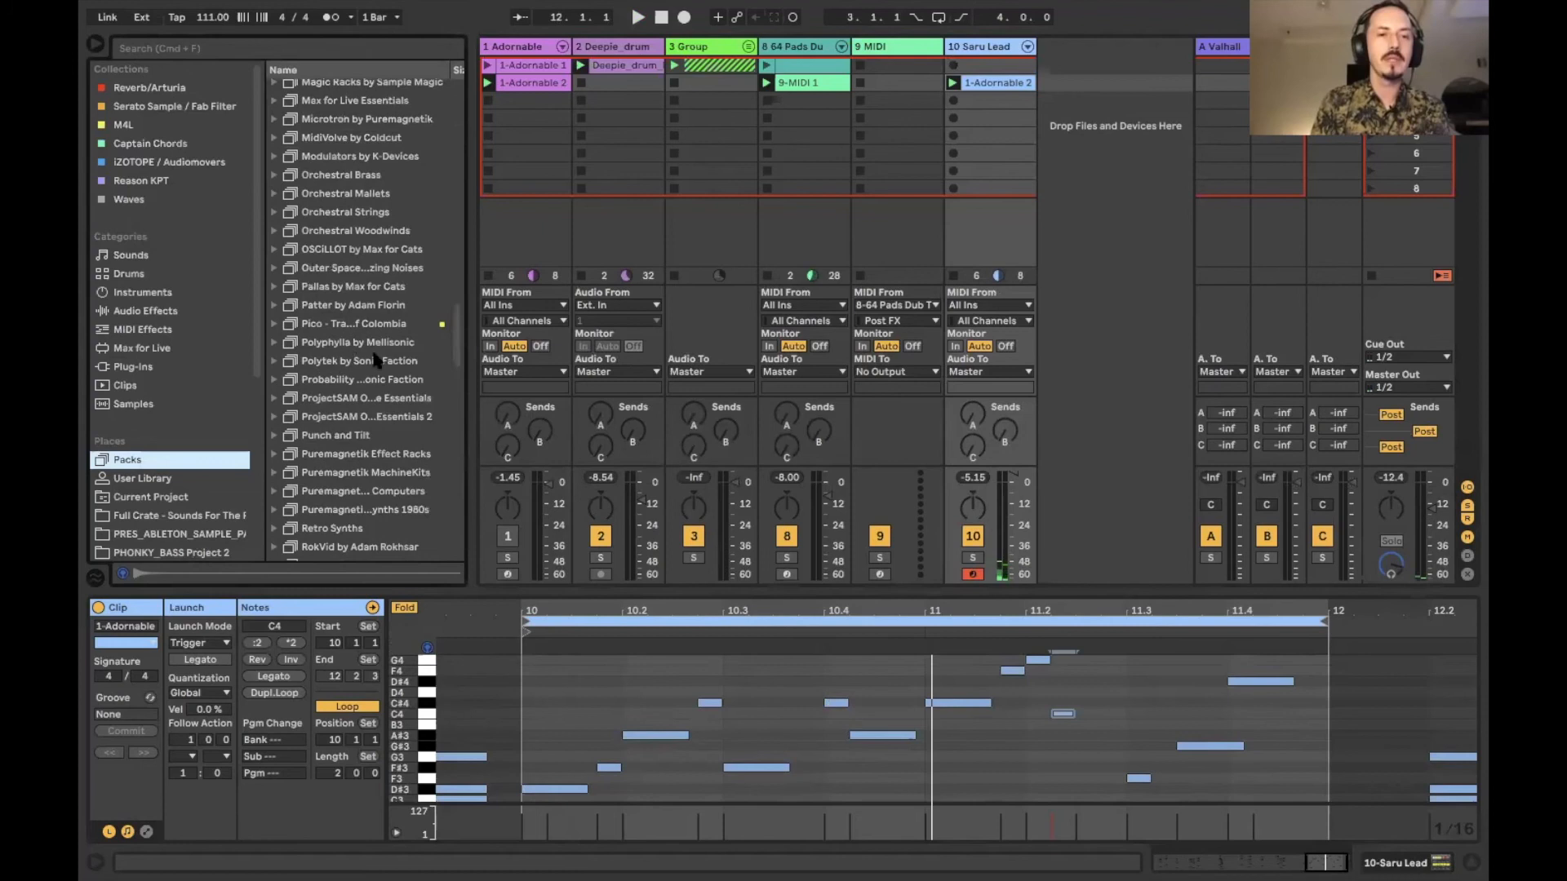
click(314, 382)
click(302, 383)
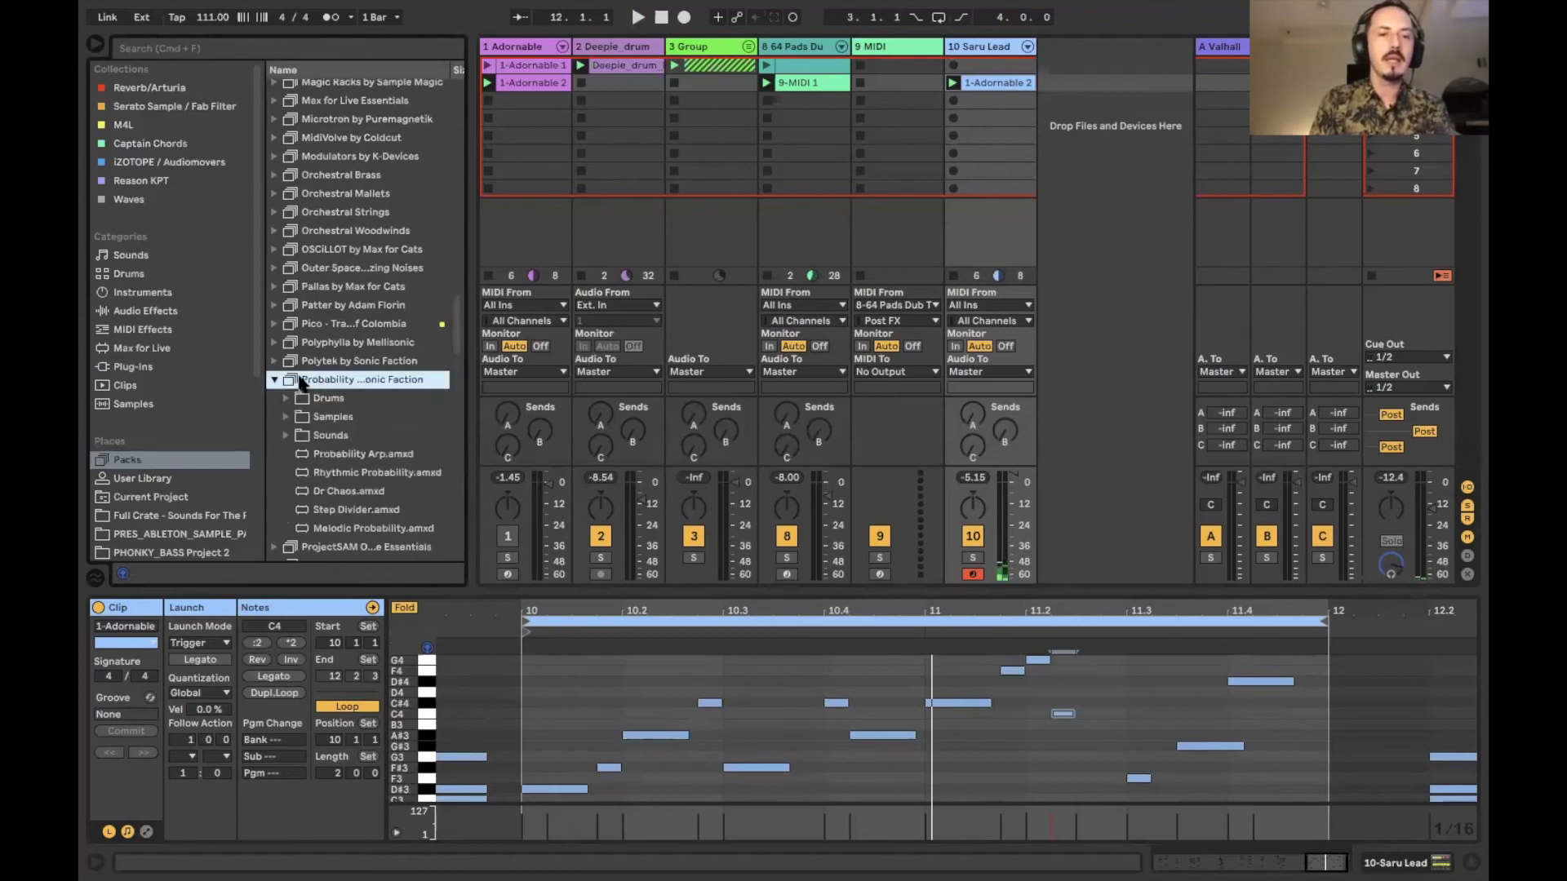
scroll(382, 453, down, 2)
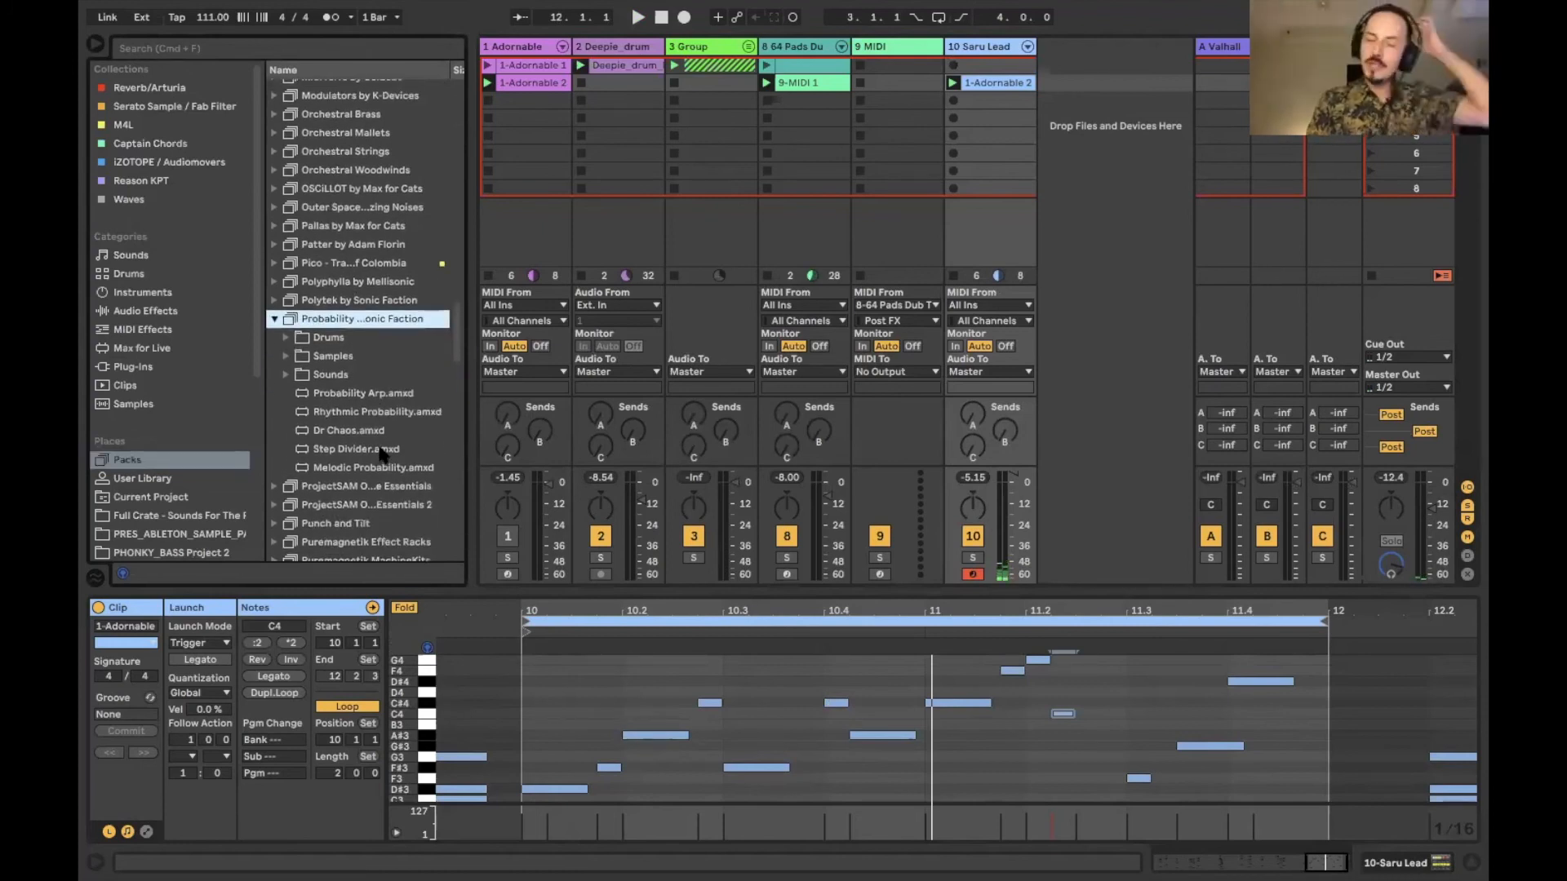
click(334, 432)
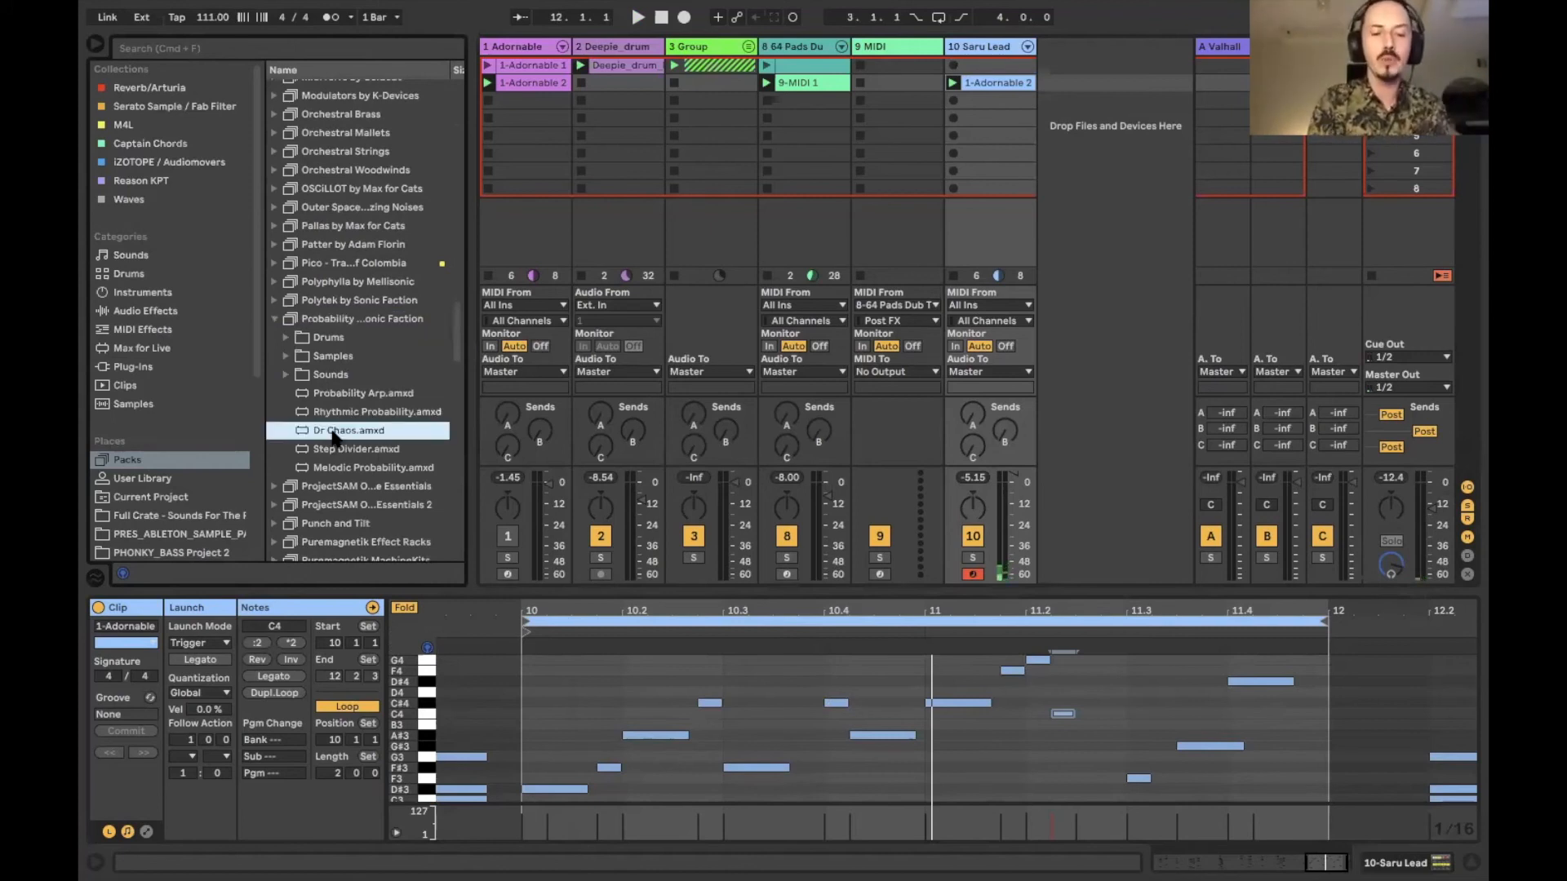
Insert a new MIDI track and load Dr Chaos onto it.
key(super+shift+t)
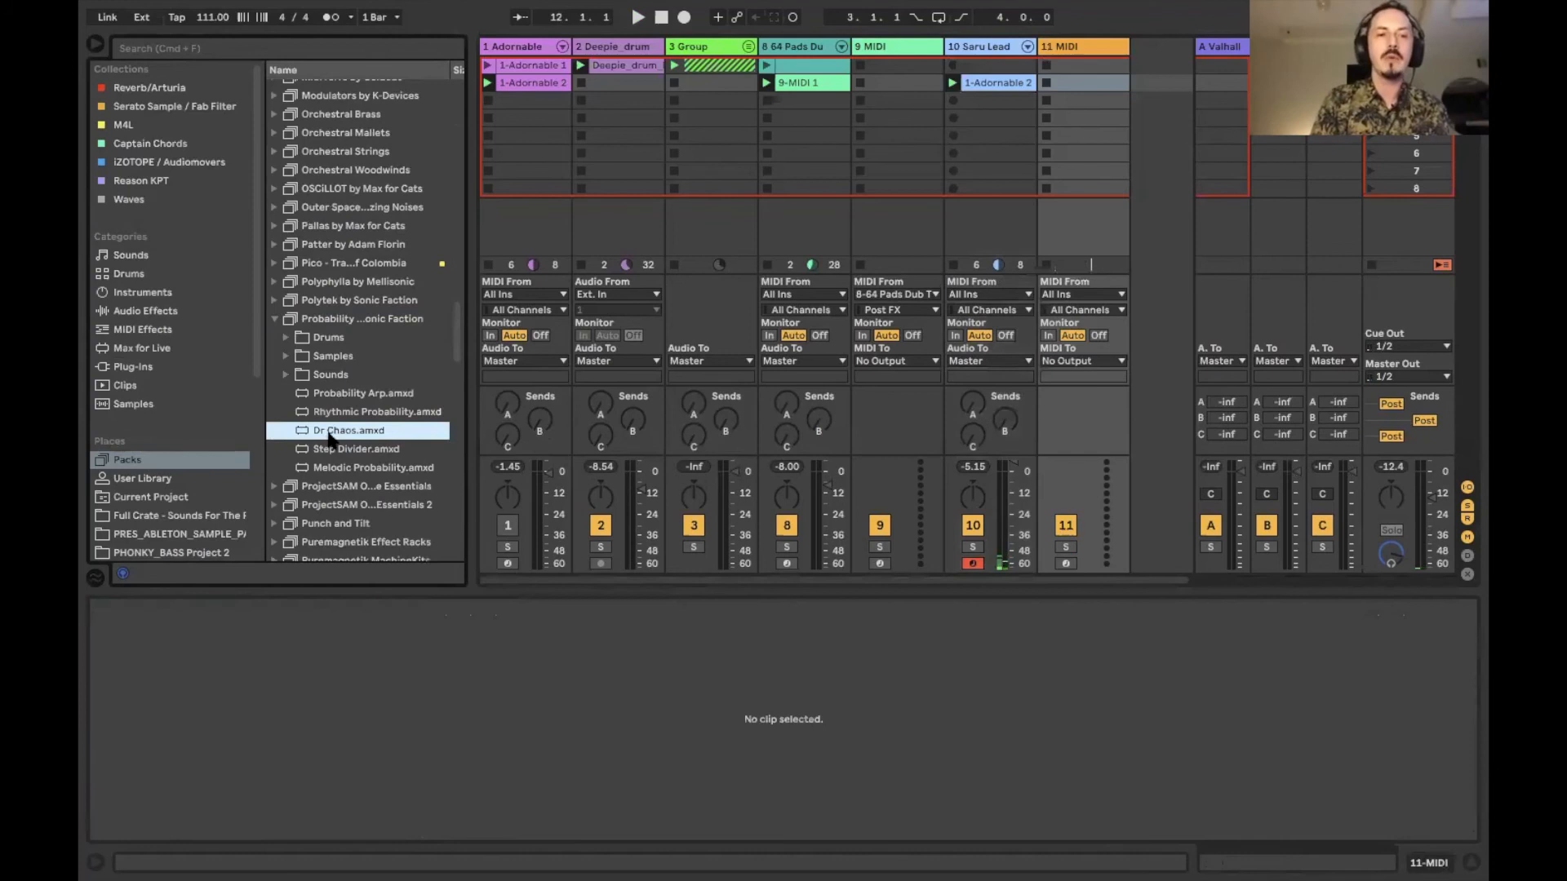
click(1059, 45)
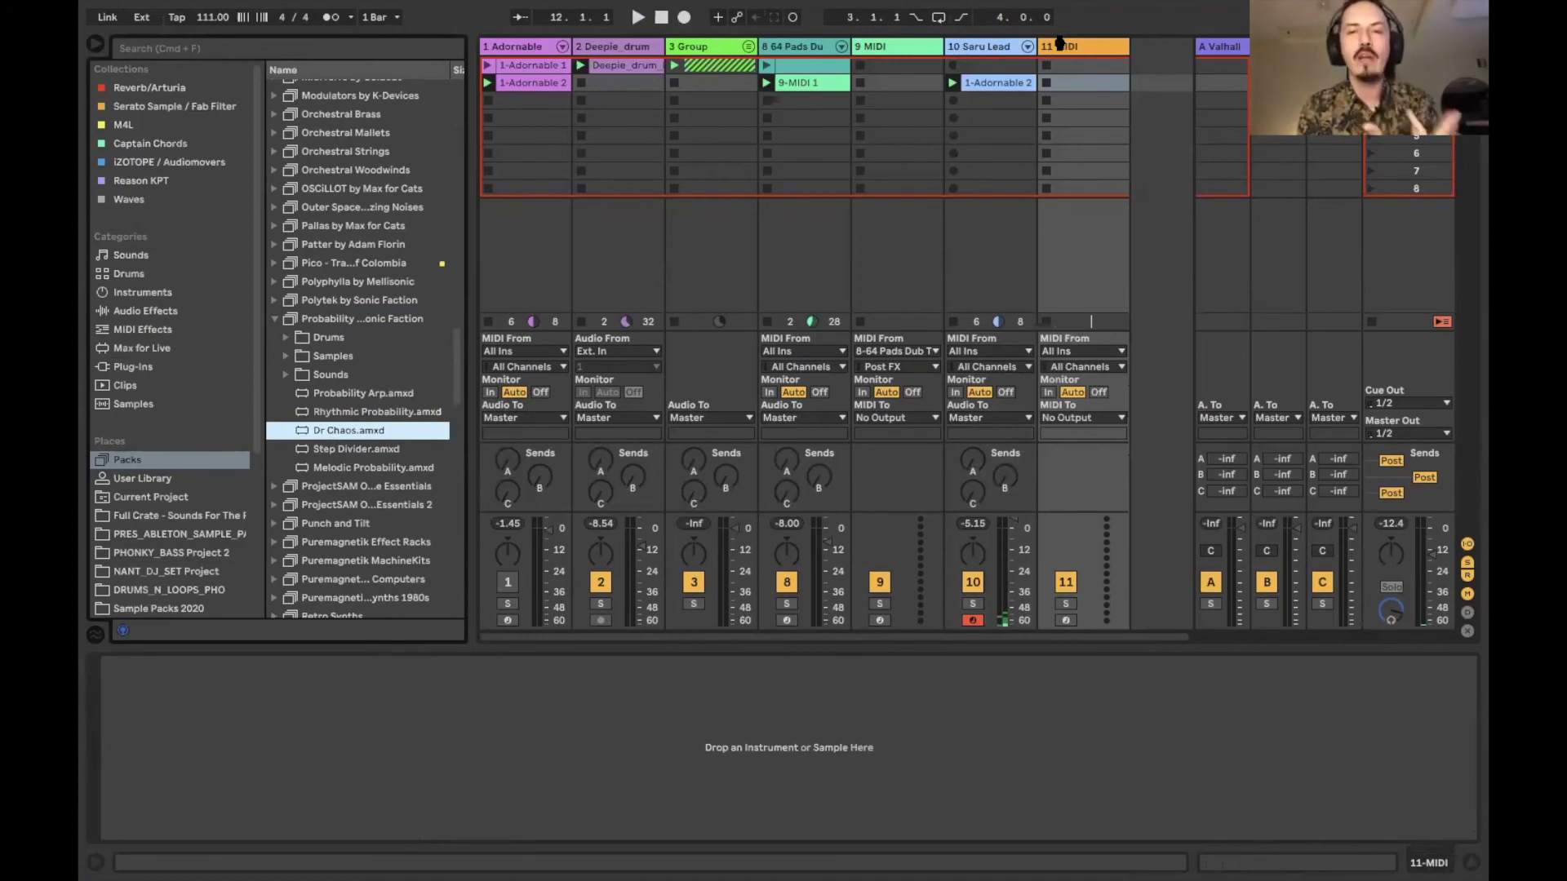
key(Return)
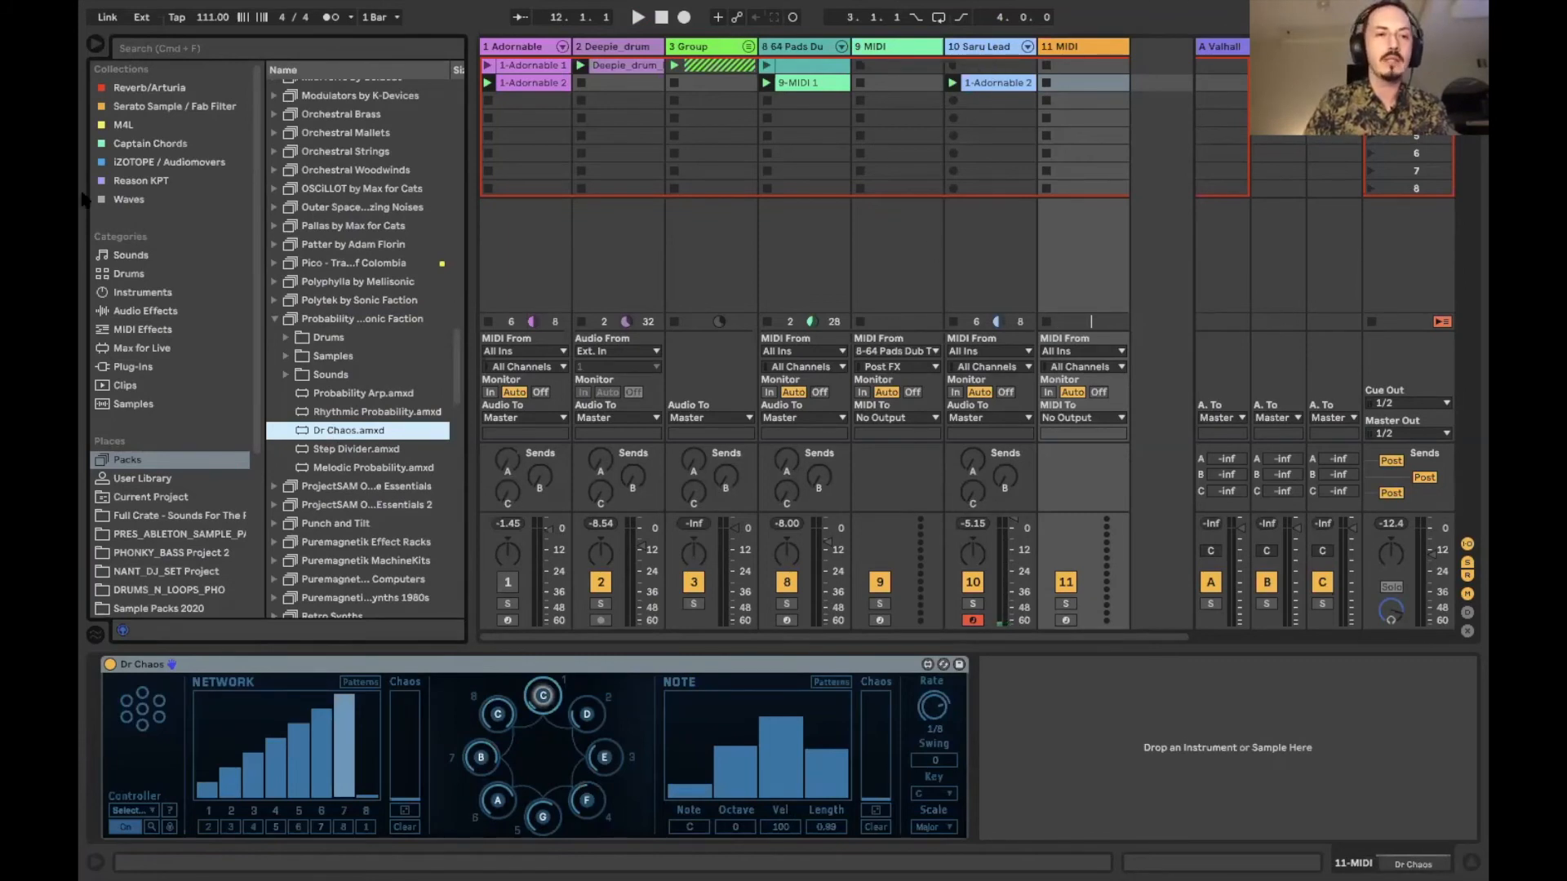
Add the Saru Lead preset from the M4L collection after Dr Chaos and mute track 10.
click(121, 126)
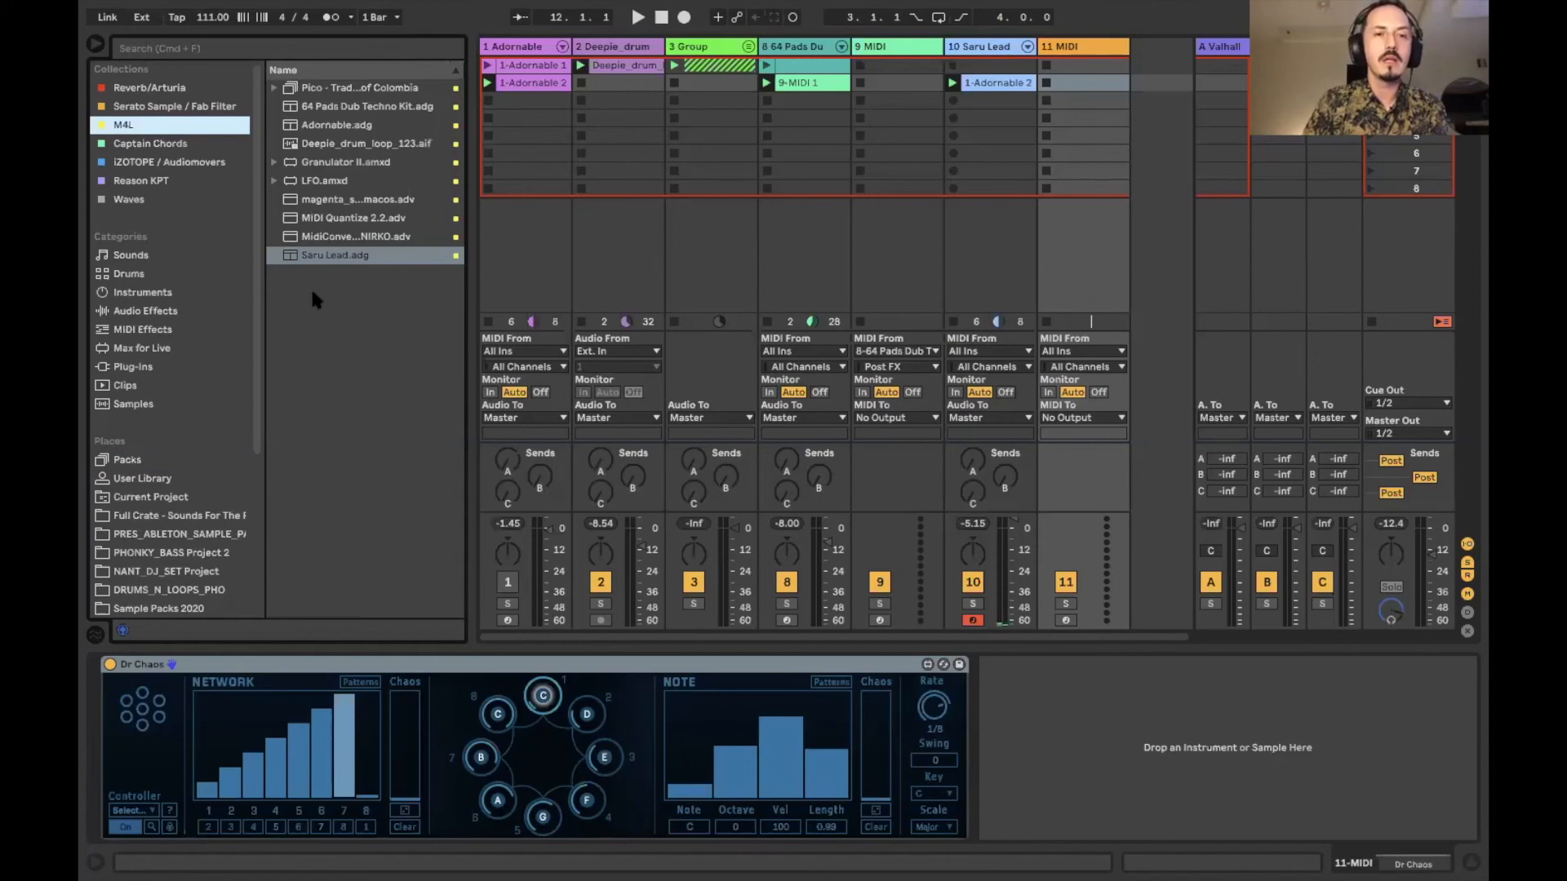
drag(331, 261, 1024, 728)
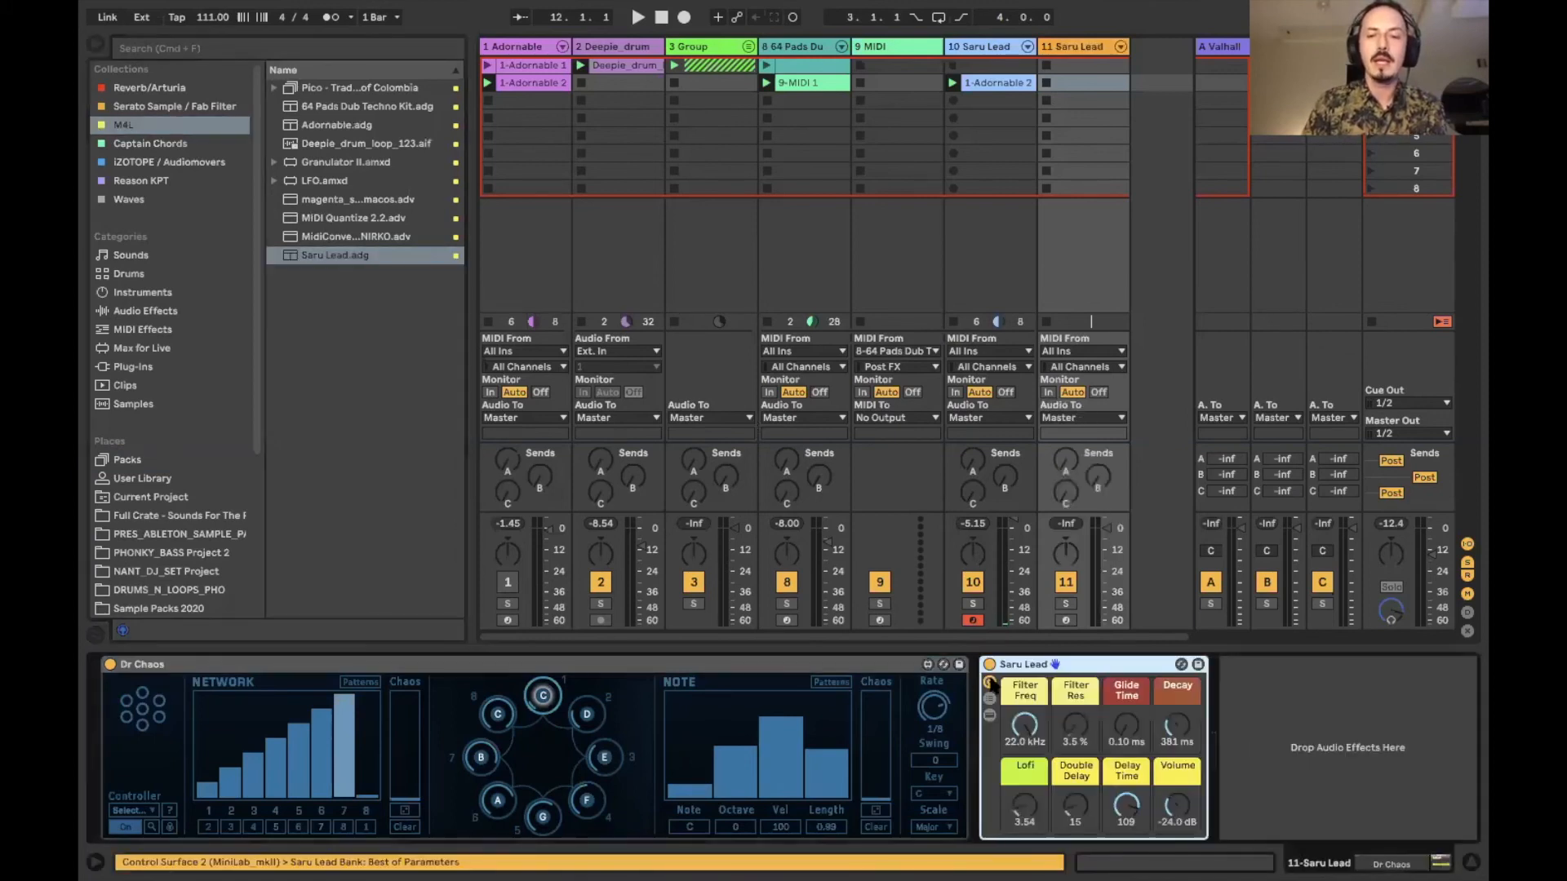
click(968, 582)
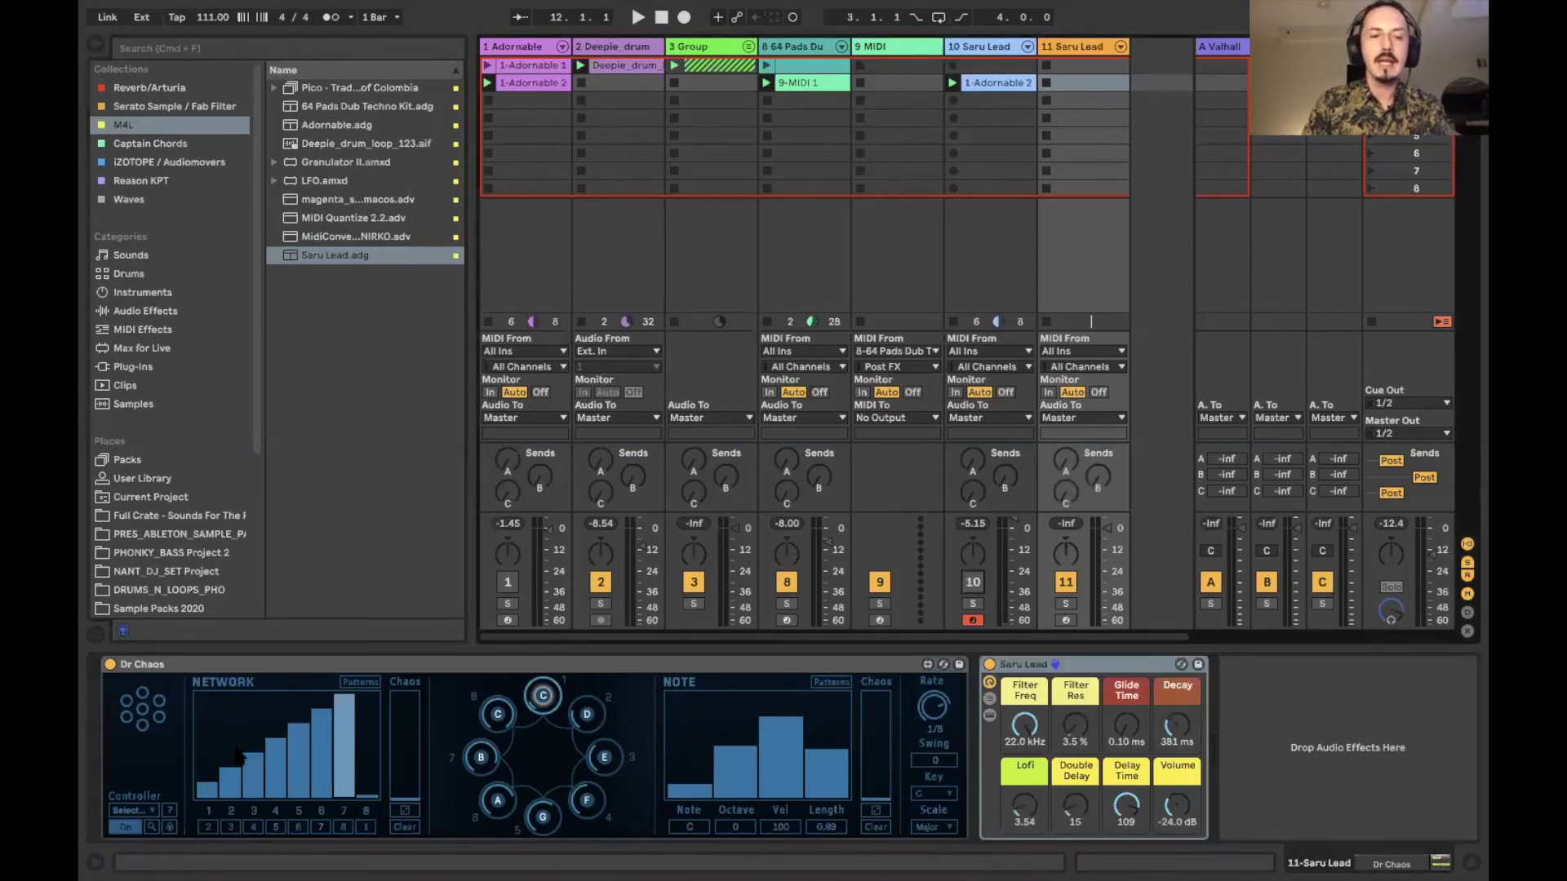
Set the Dr Chaos key to F and its scale to Minor.
click(934, 794)
click(938, 794)
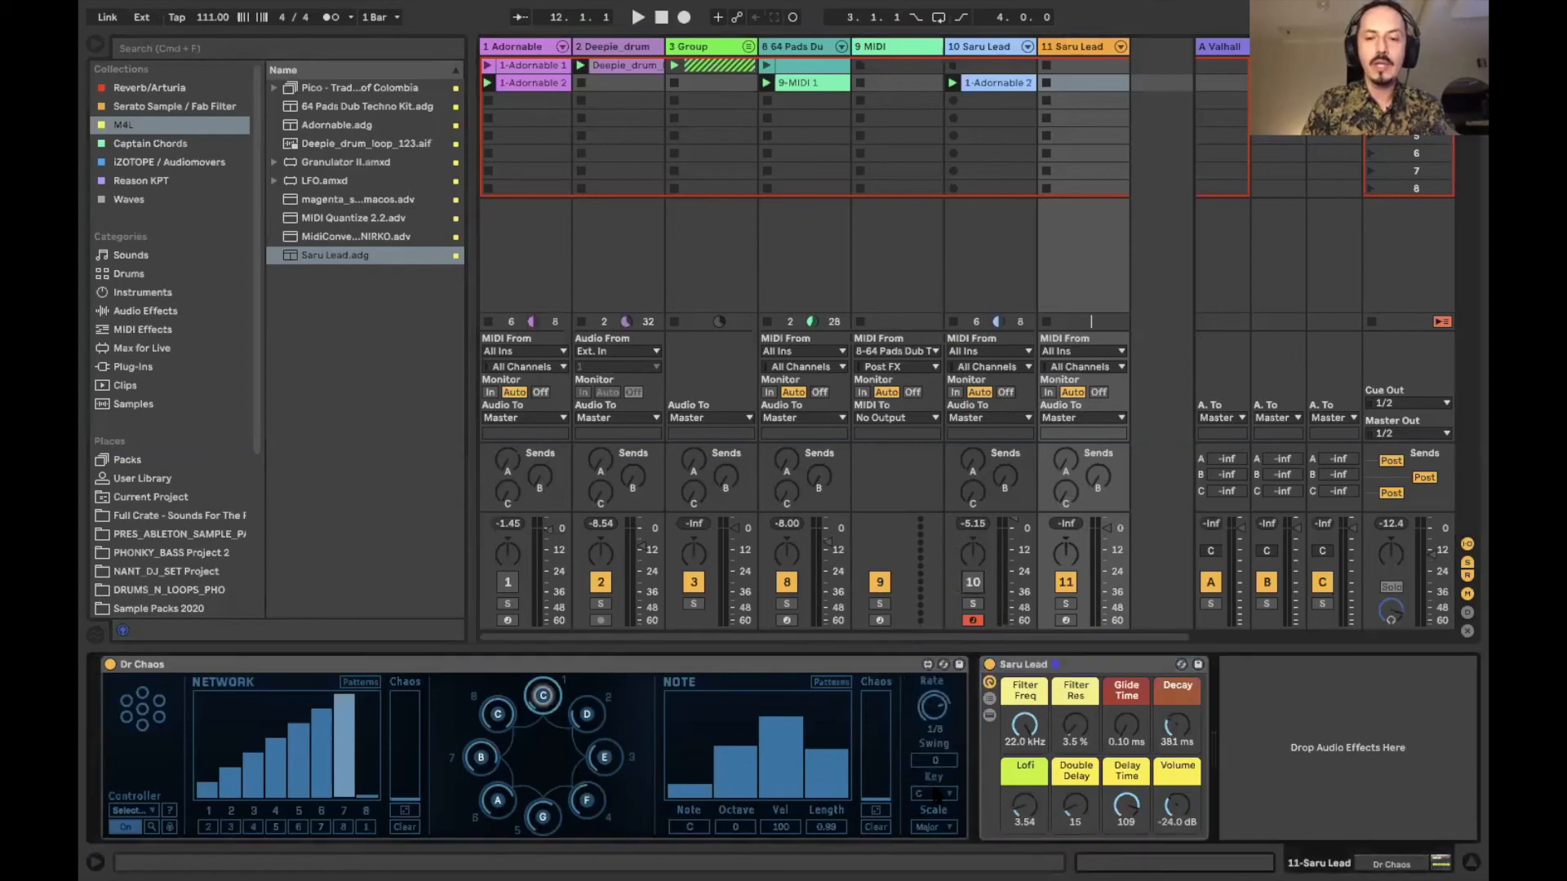
click(936, 793)
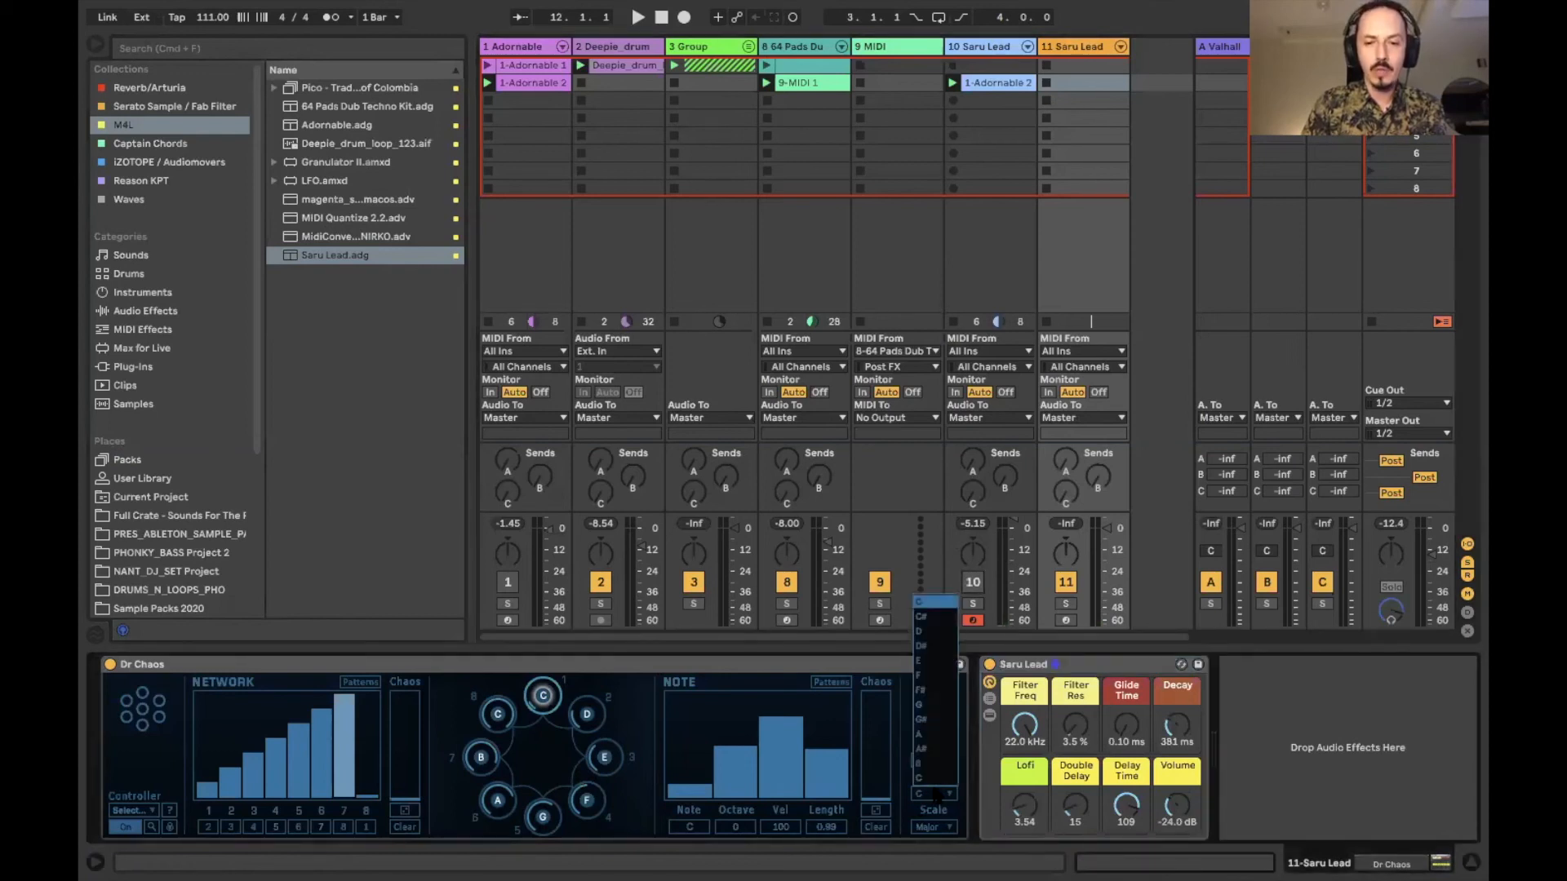
click(931, 679)
click(930, 830)
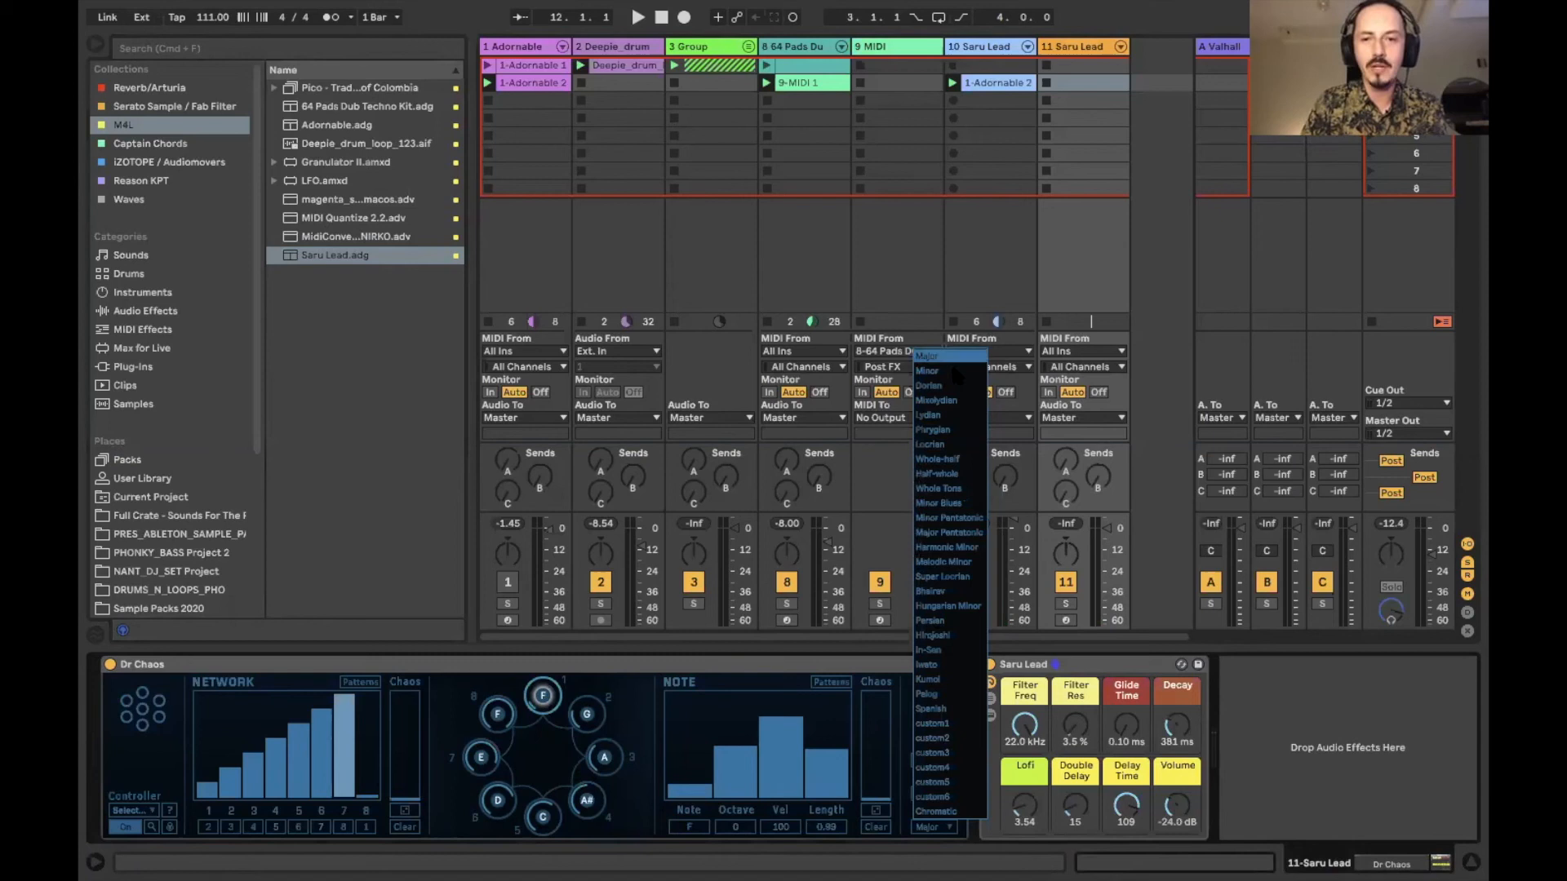
click(931, 371)
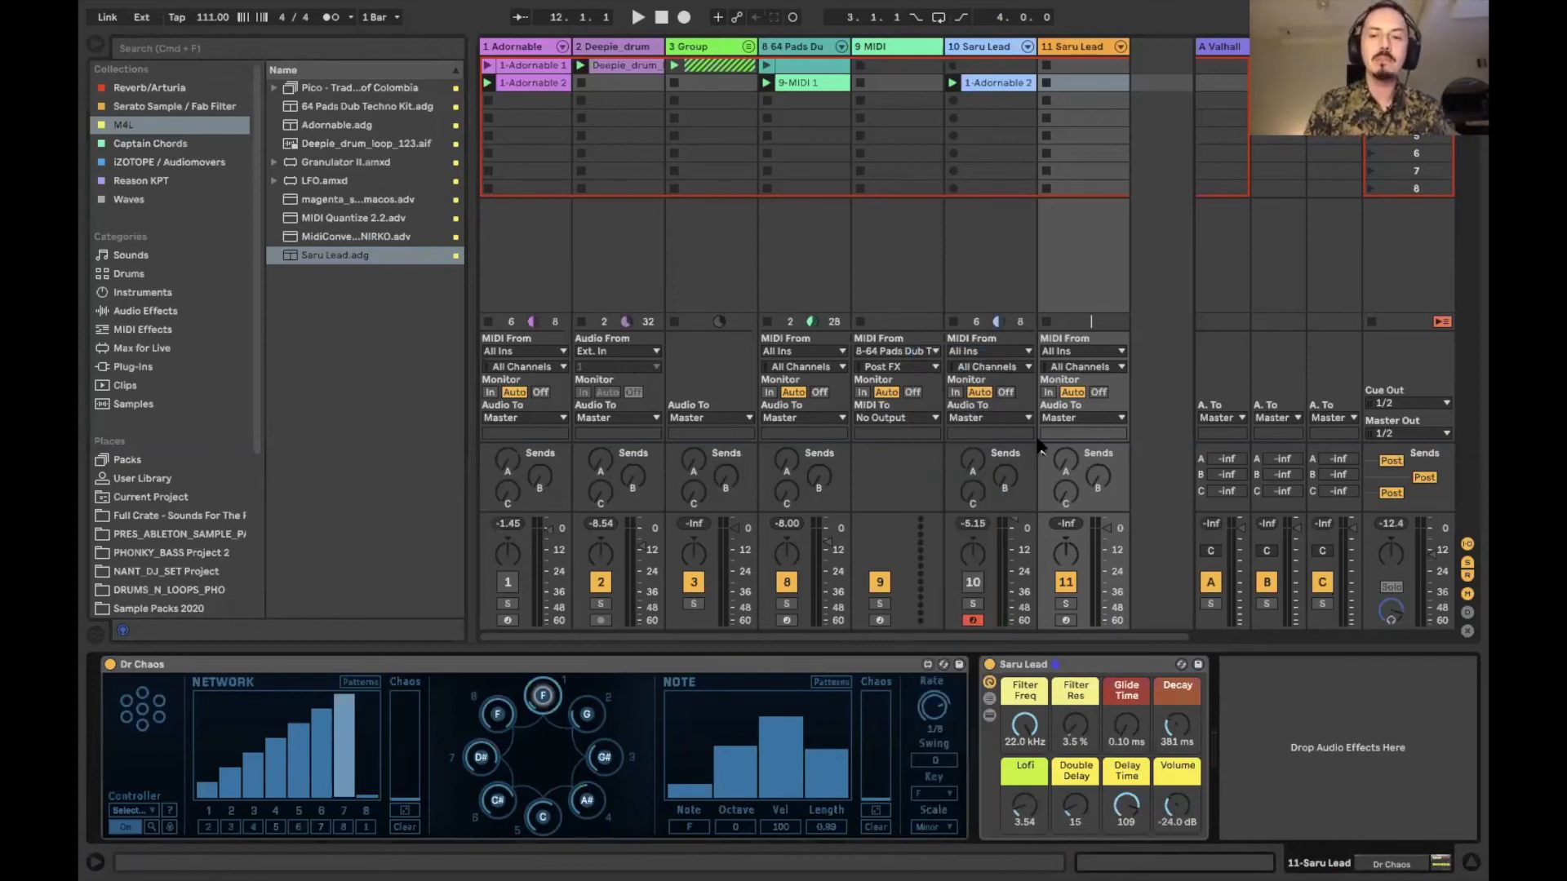
Audition Dr Chaos with the set and randomize its Network pattern, restarting playback between variations.
key(space)
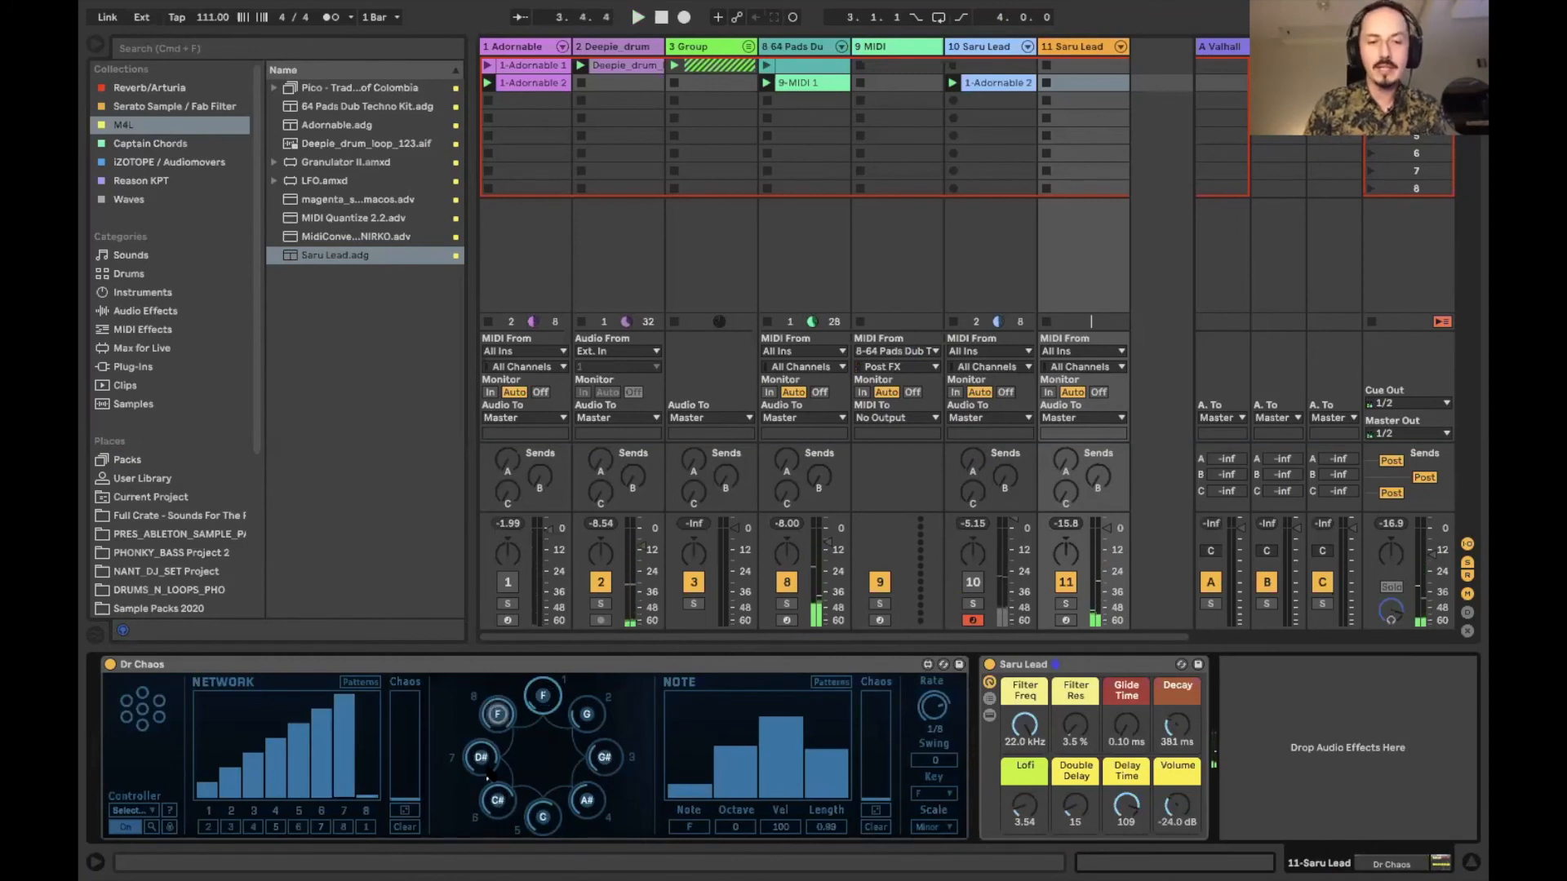
click(405, 812)
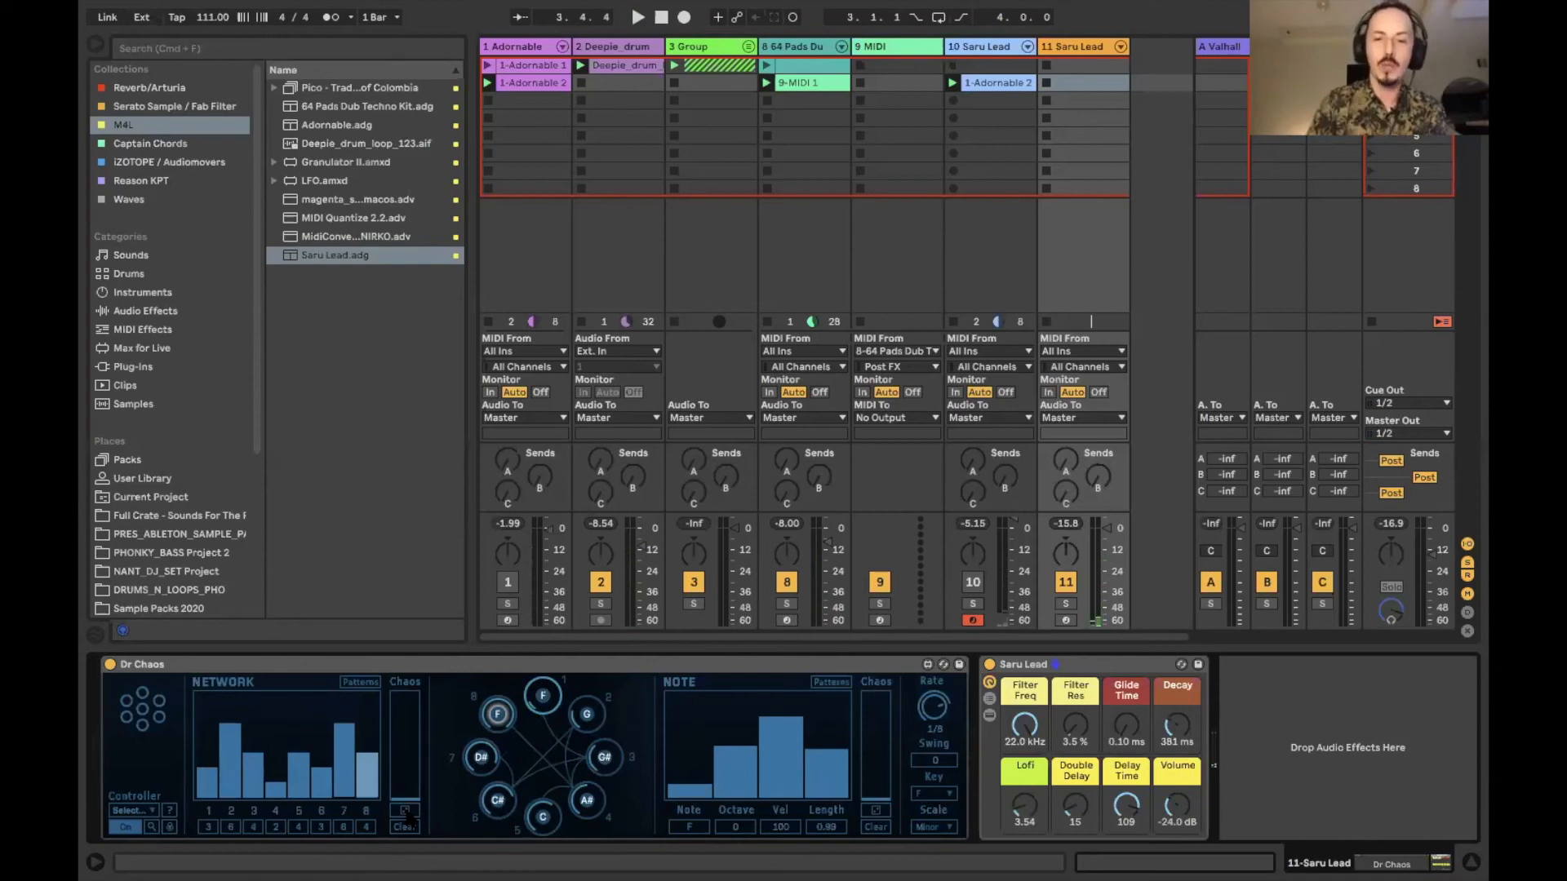
key(space)
click(407, 812)
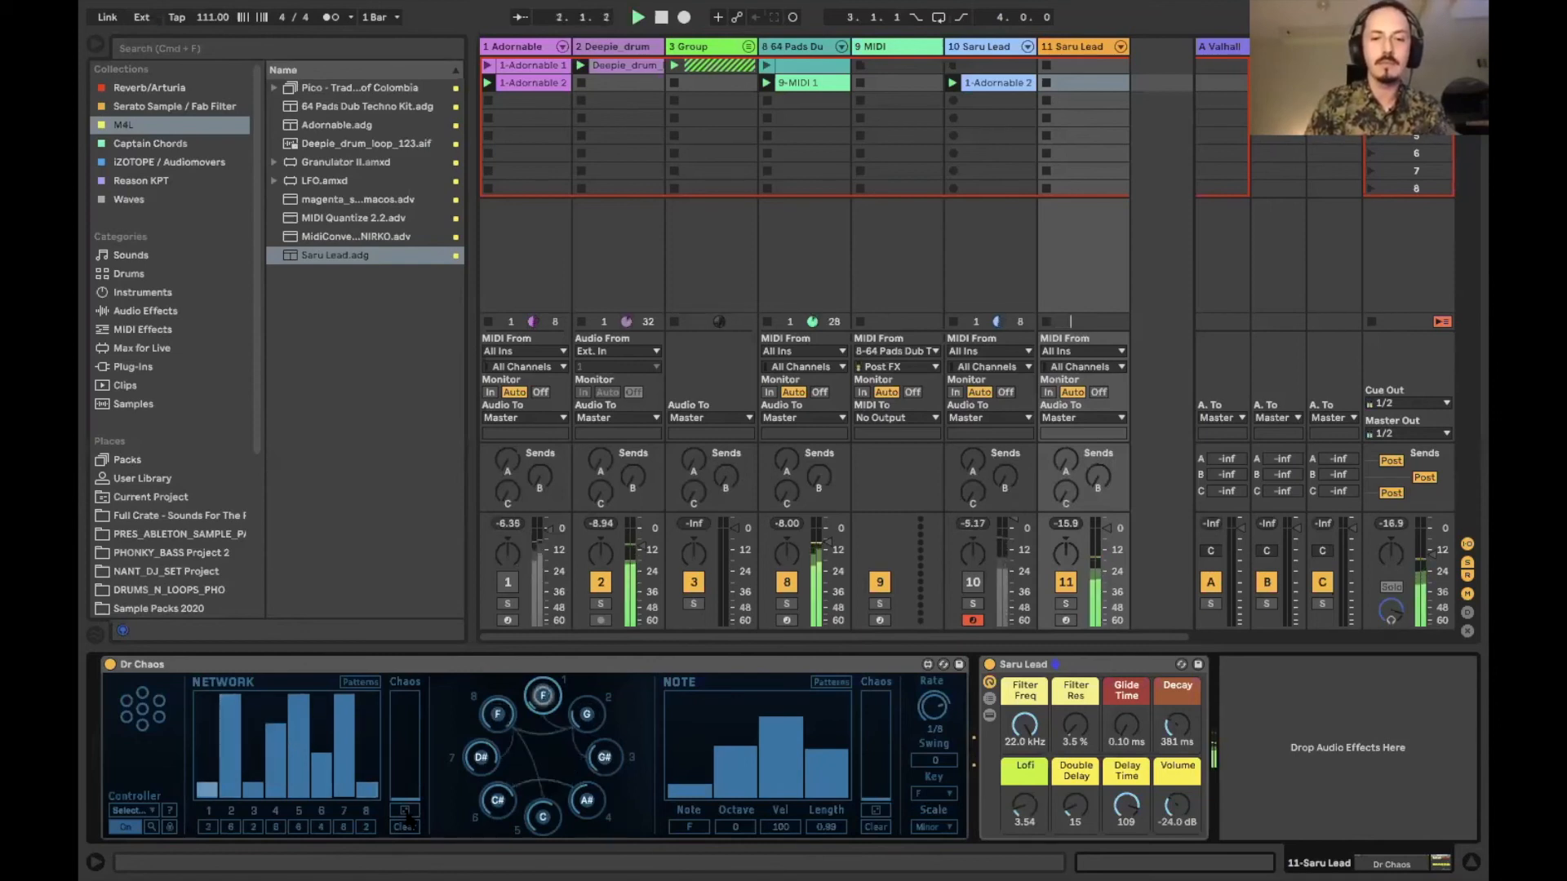
Raise the Network Chaos amount to roughly two thirds and set the Dr Chaos rate to 1/16 during playback.
drag(406, 792, 406, 718)
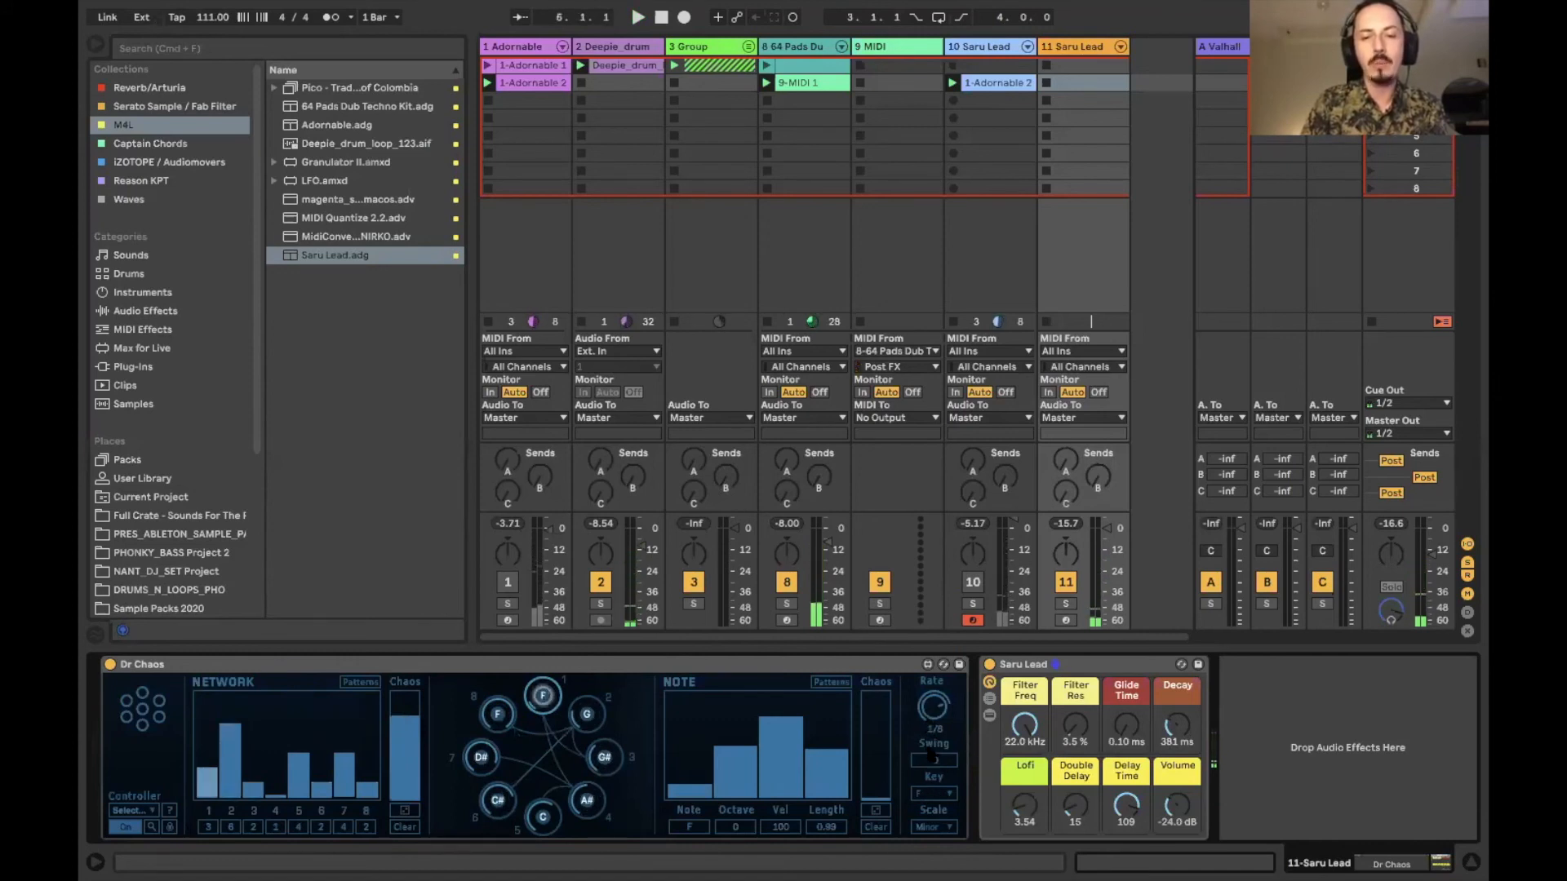
key(space)
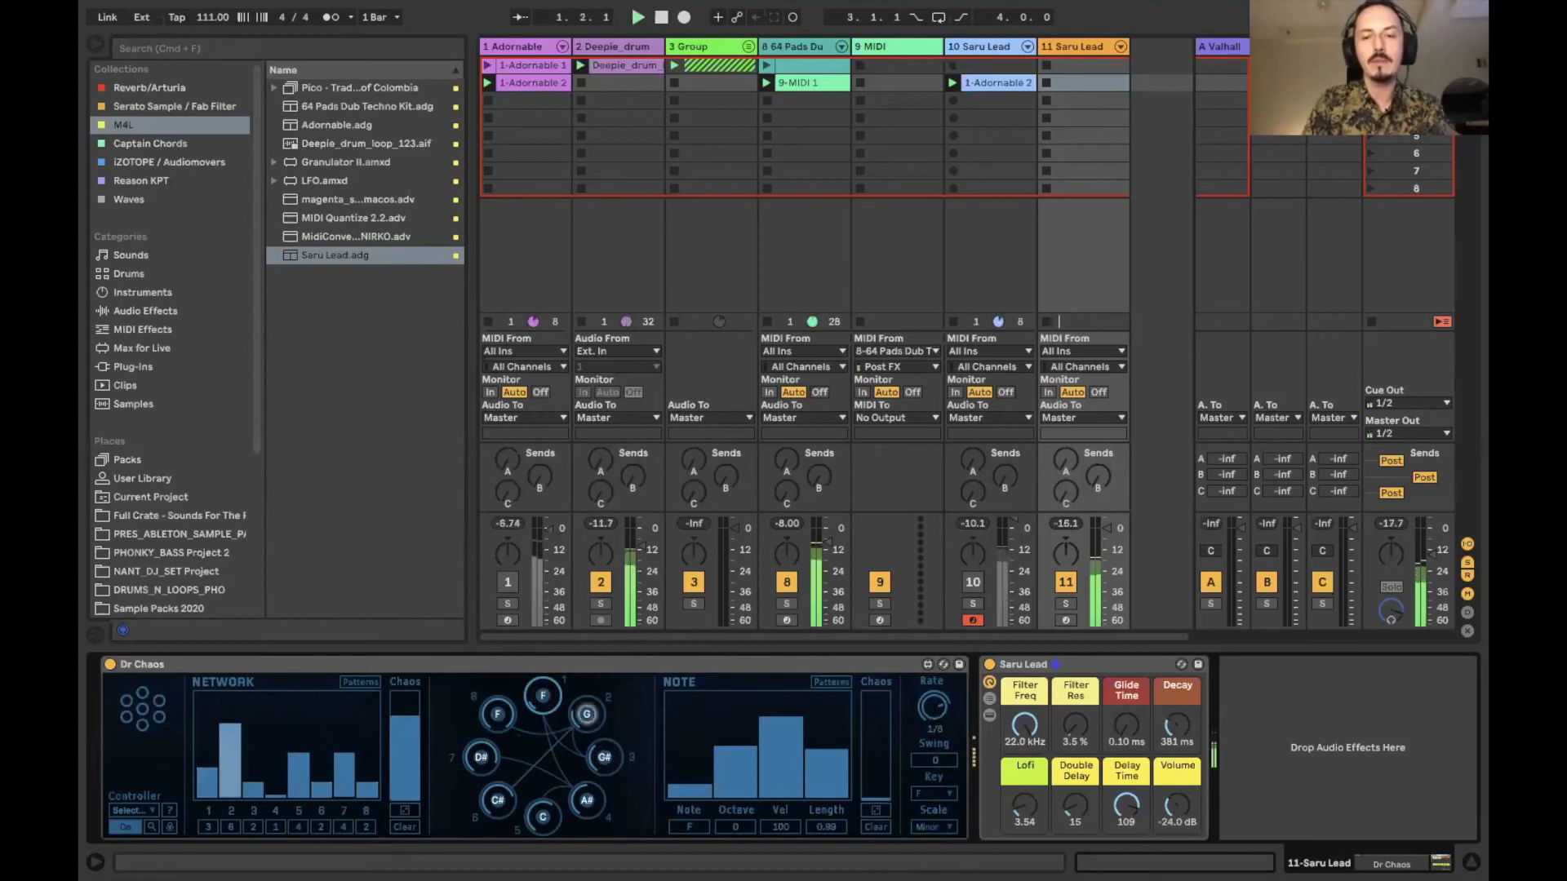
mouse_move(934, 715)
mouse_down()
mouse_move(933, 732)
mouse_move(934, 709)
mouse_up()
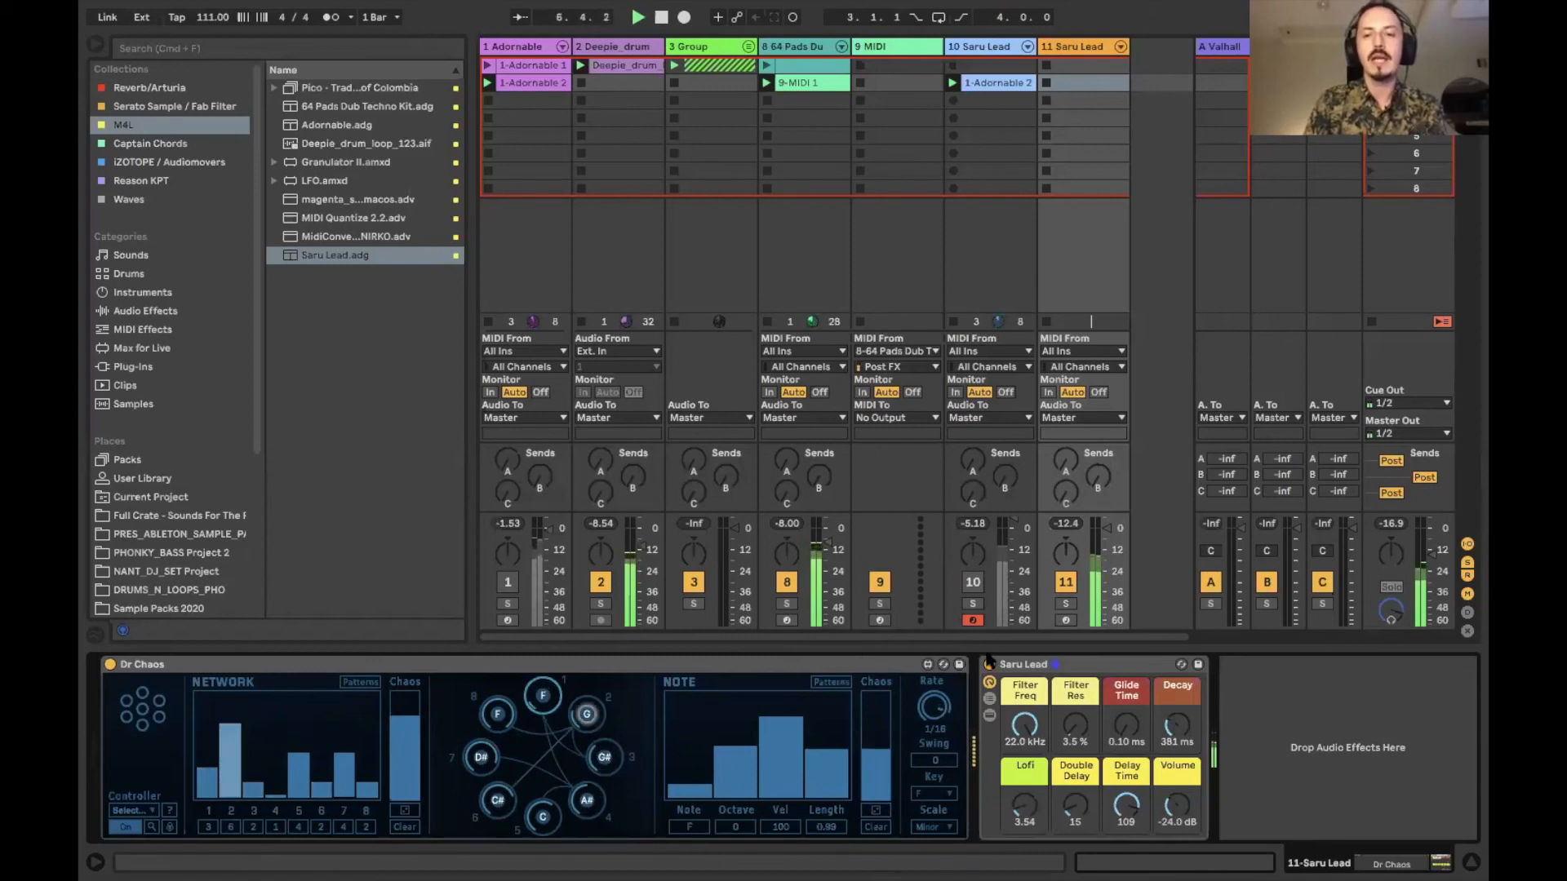
Unmute the Adornable track and track 10, and play the set with the two Saru Lead tracks panned to opposite sides.
click(507, 584)
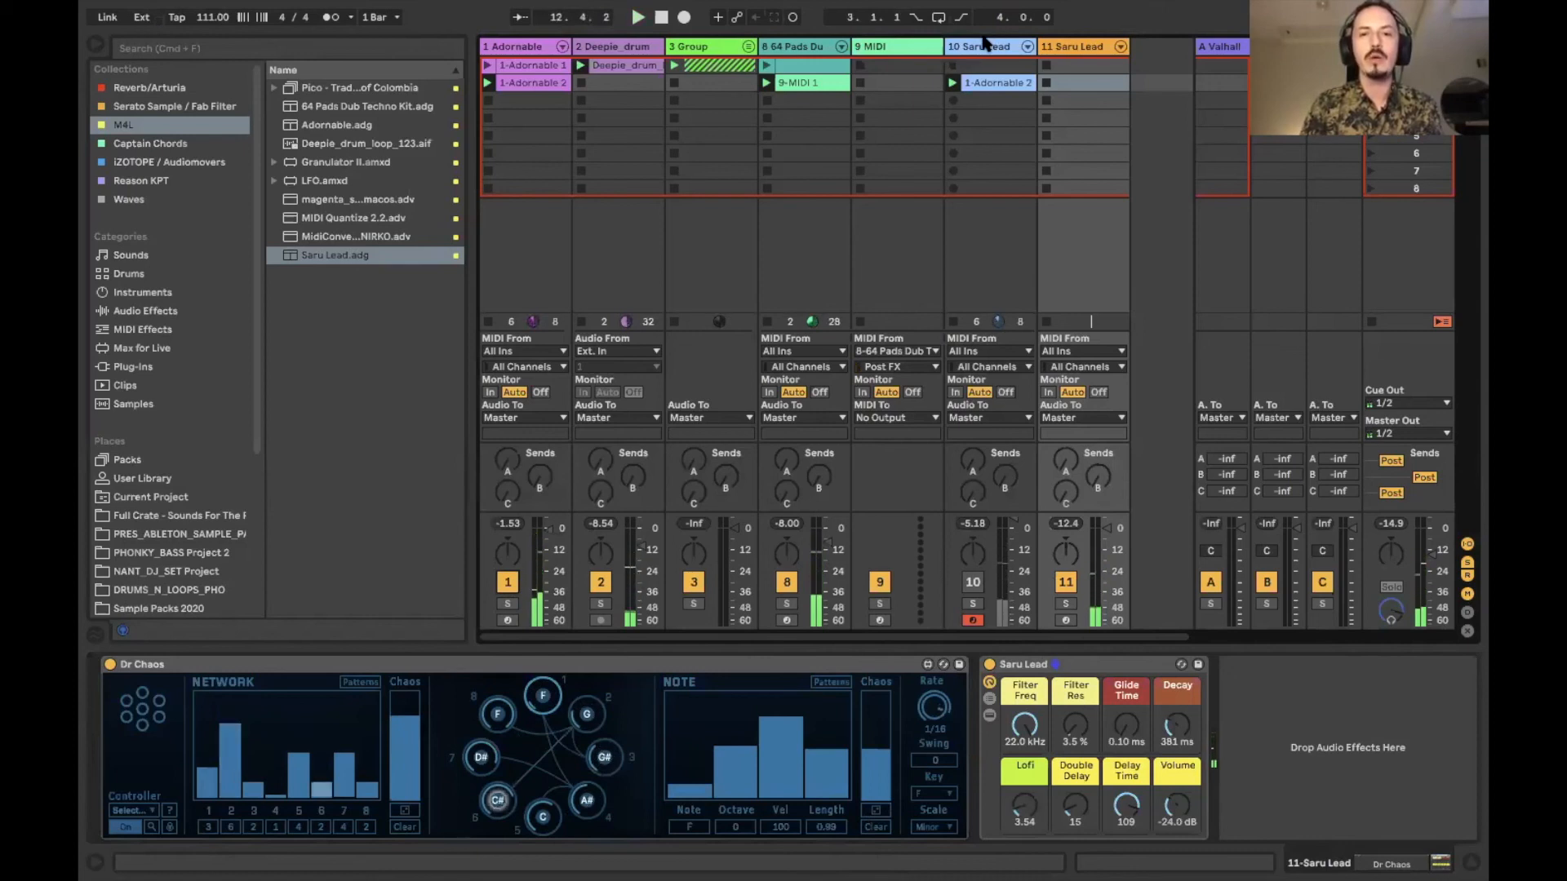
double_click(983, 84)
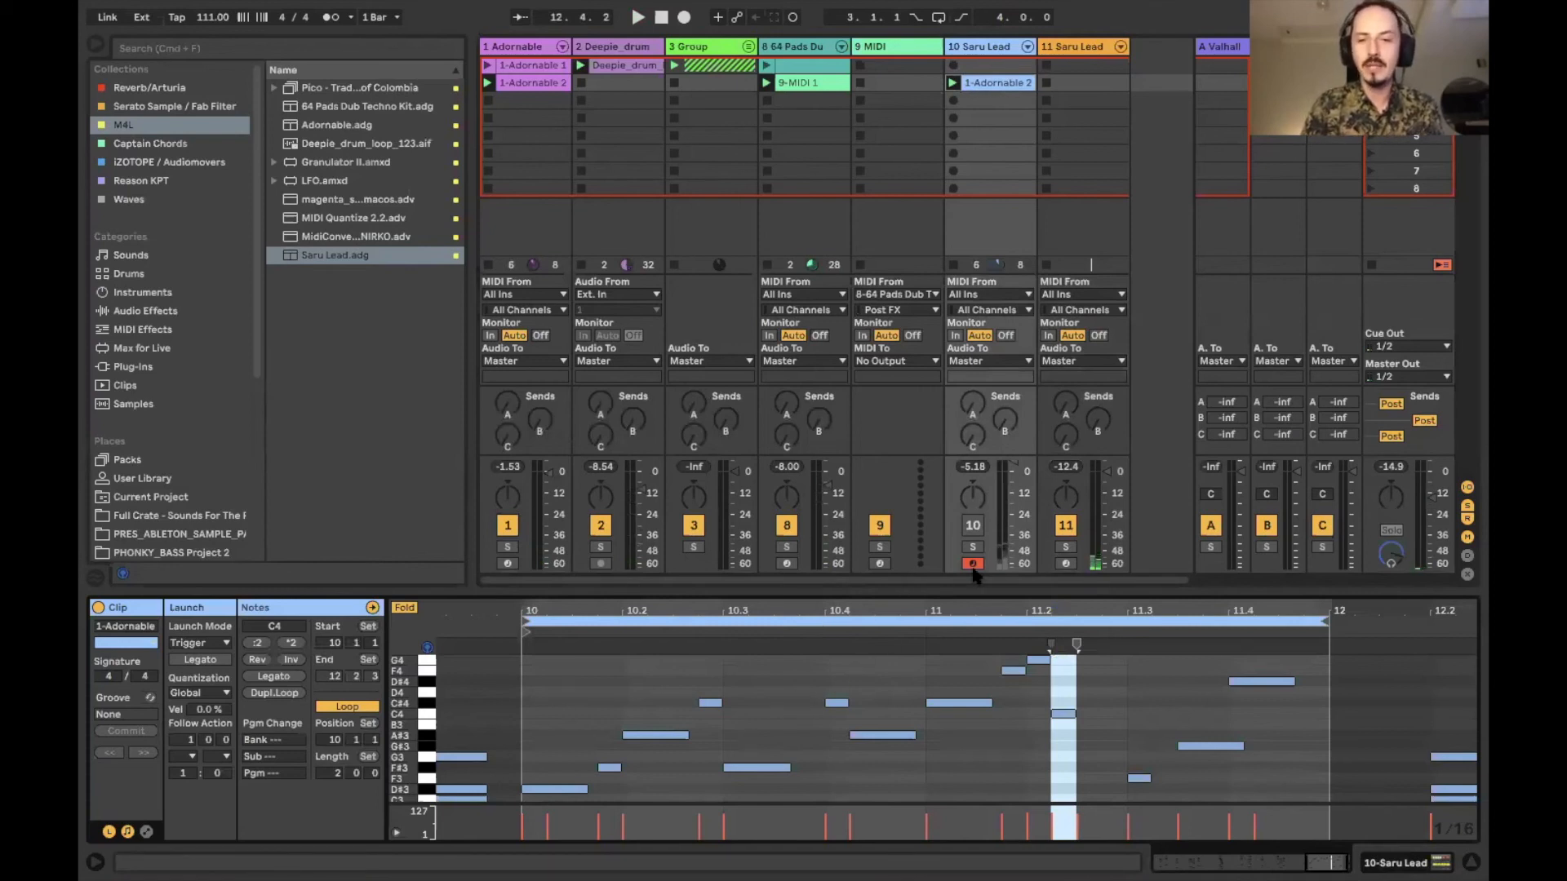
click(976, 529)
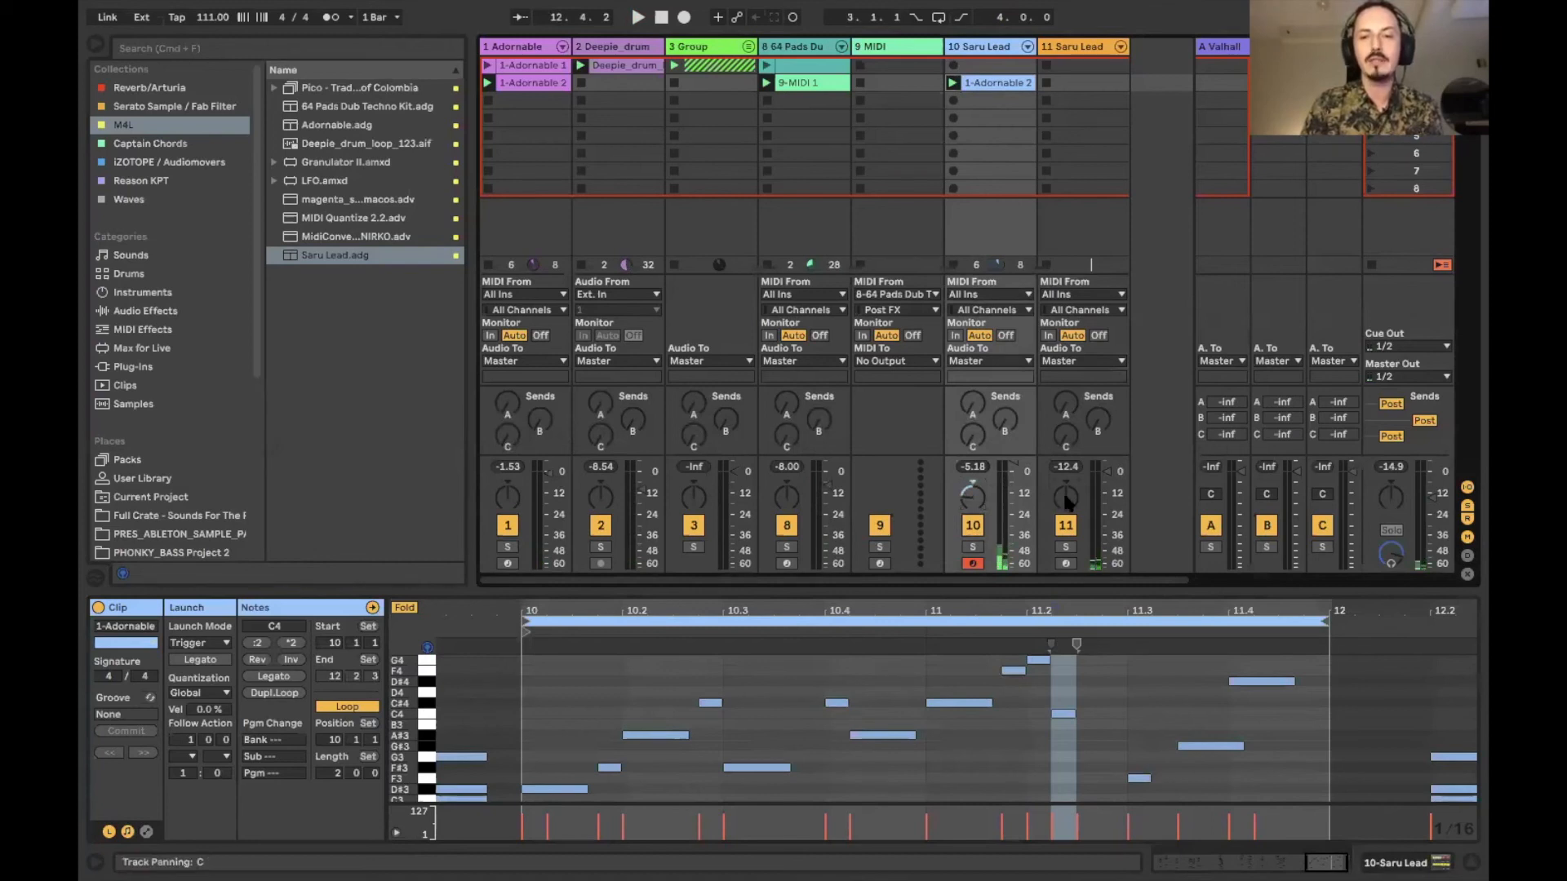
key(space)
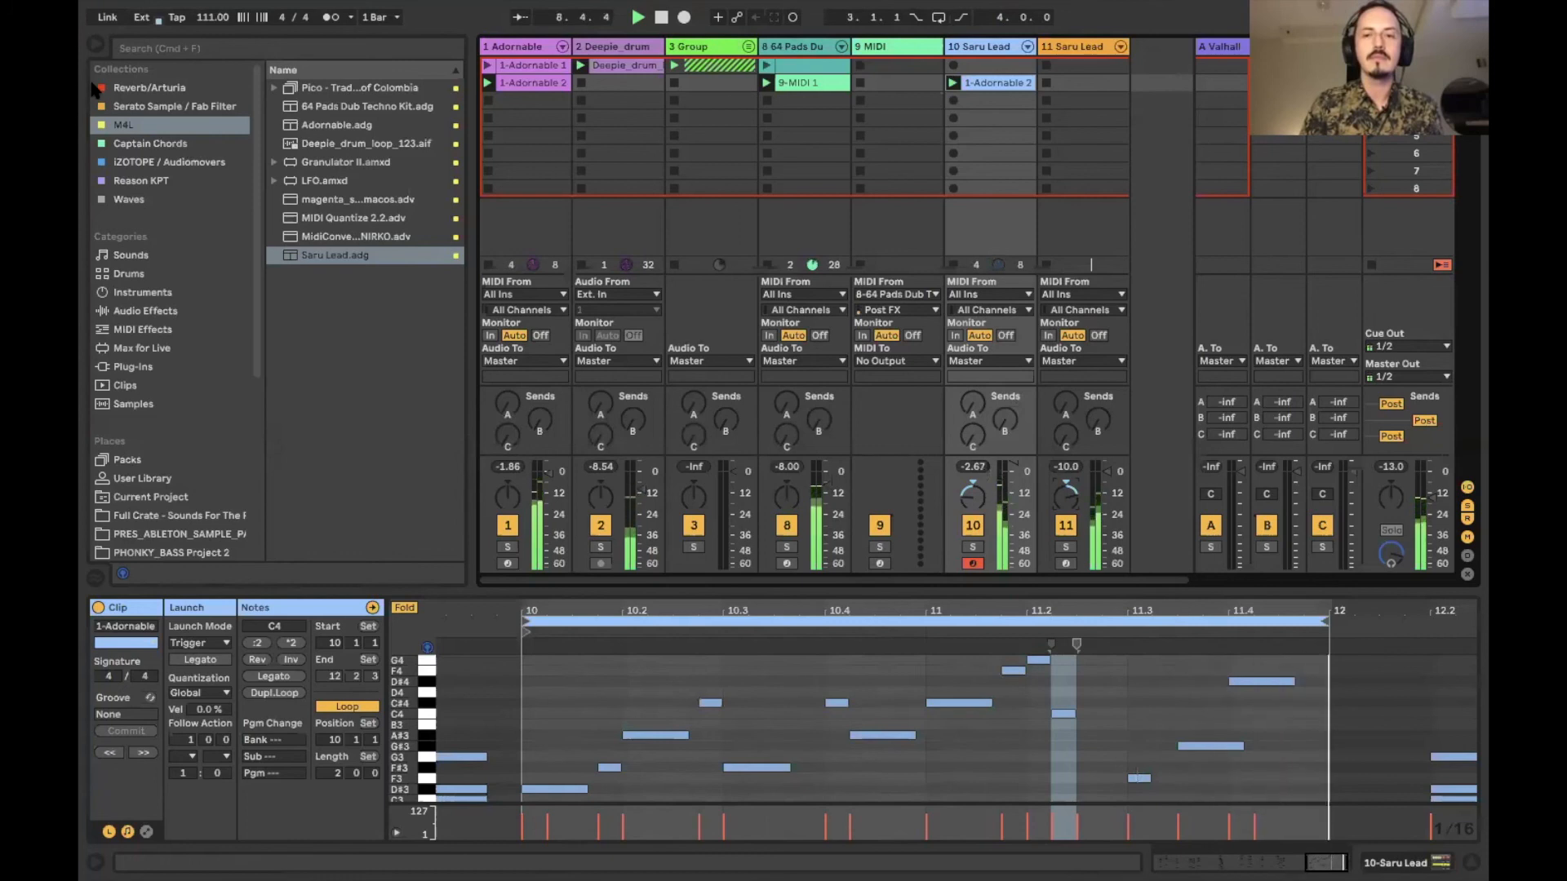
Play the set and review the MIDI input sources of the 64 Pads Dub track, keeping All Ins.
click(327, 237)
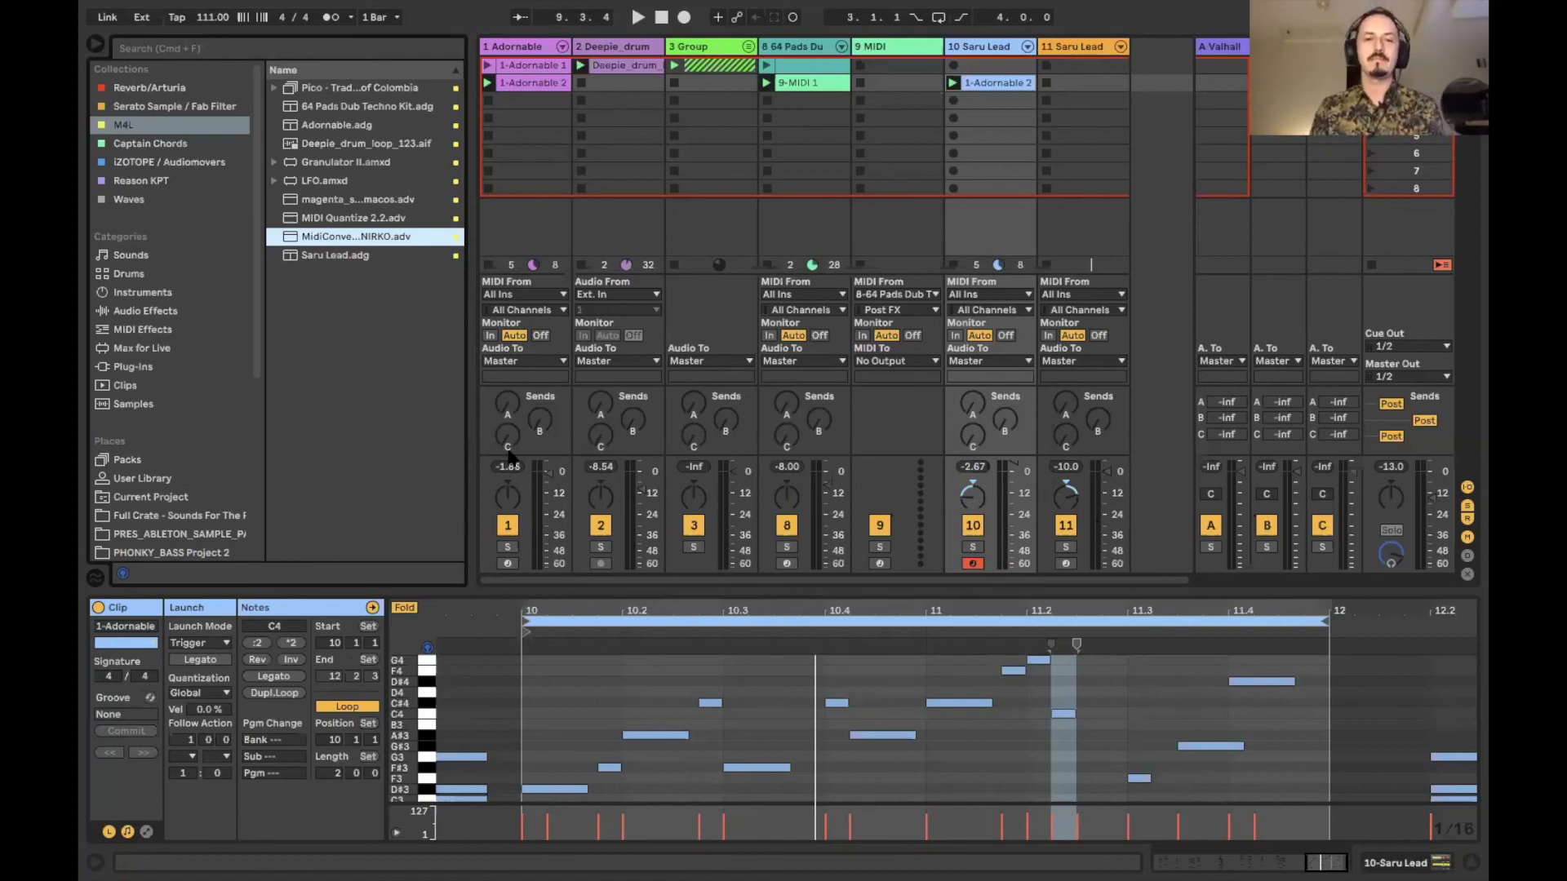
key(space)
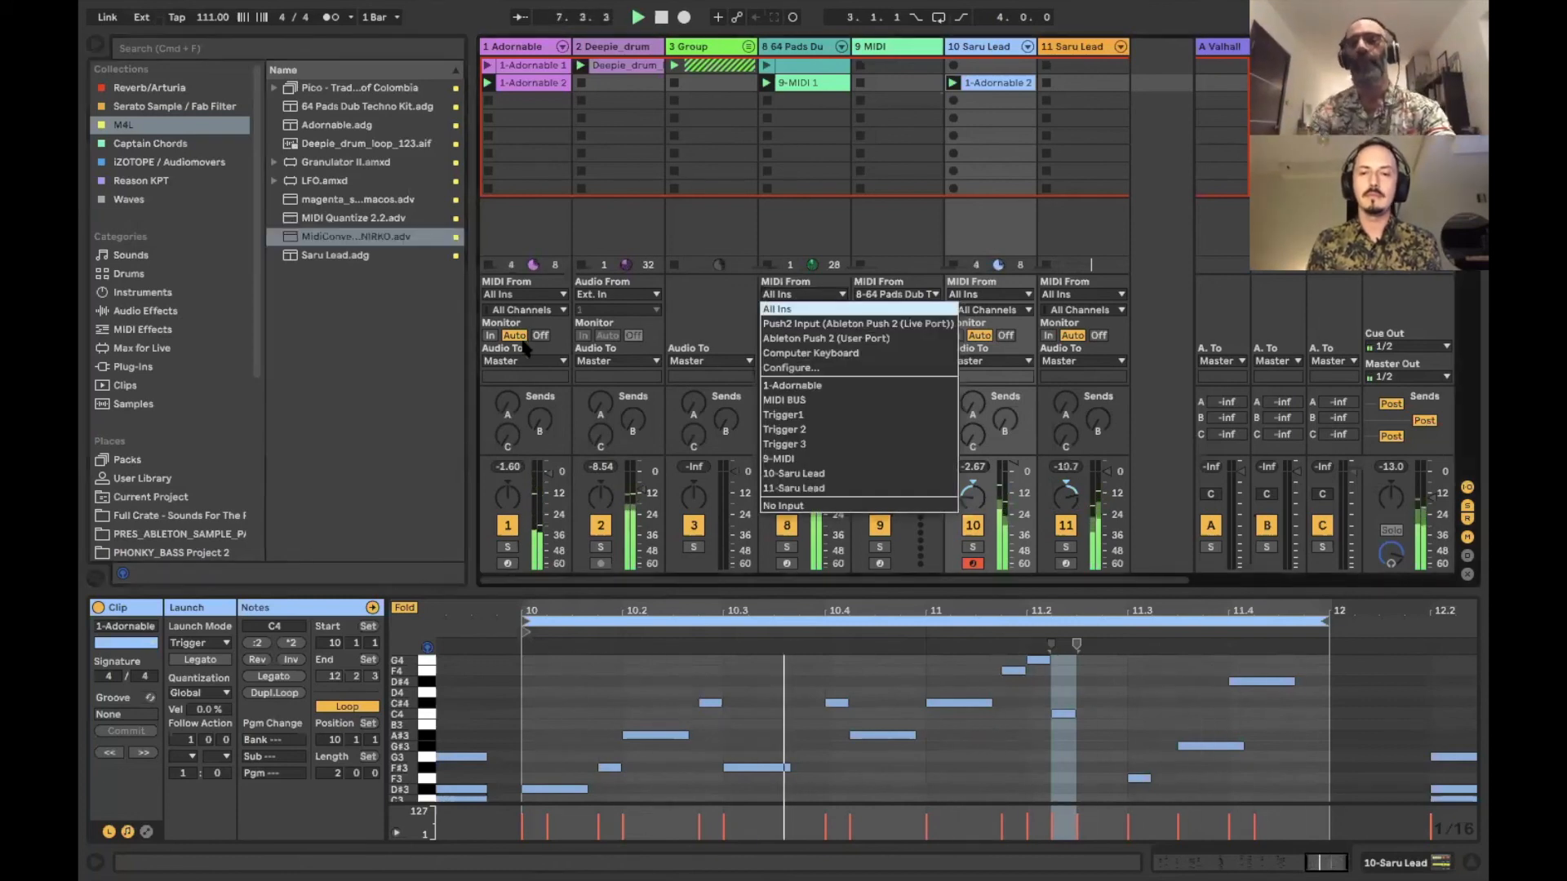
click(774, 309)
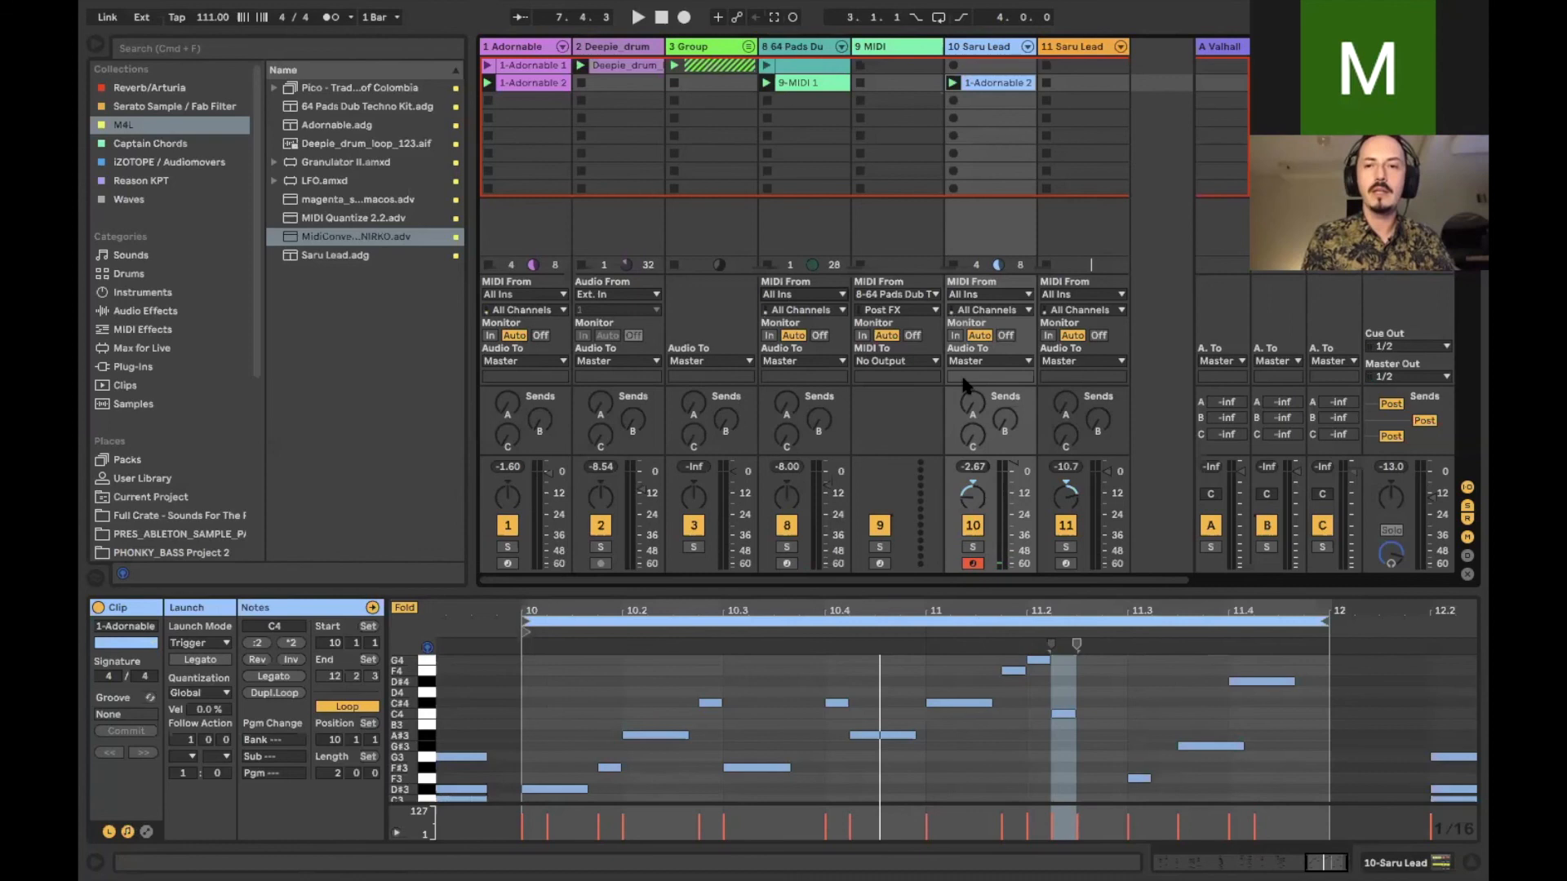
Search the installed packs for "vocals".
scroll(900, 405, right, 1)
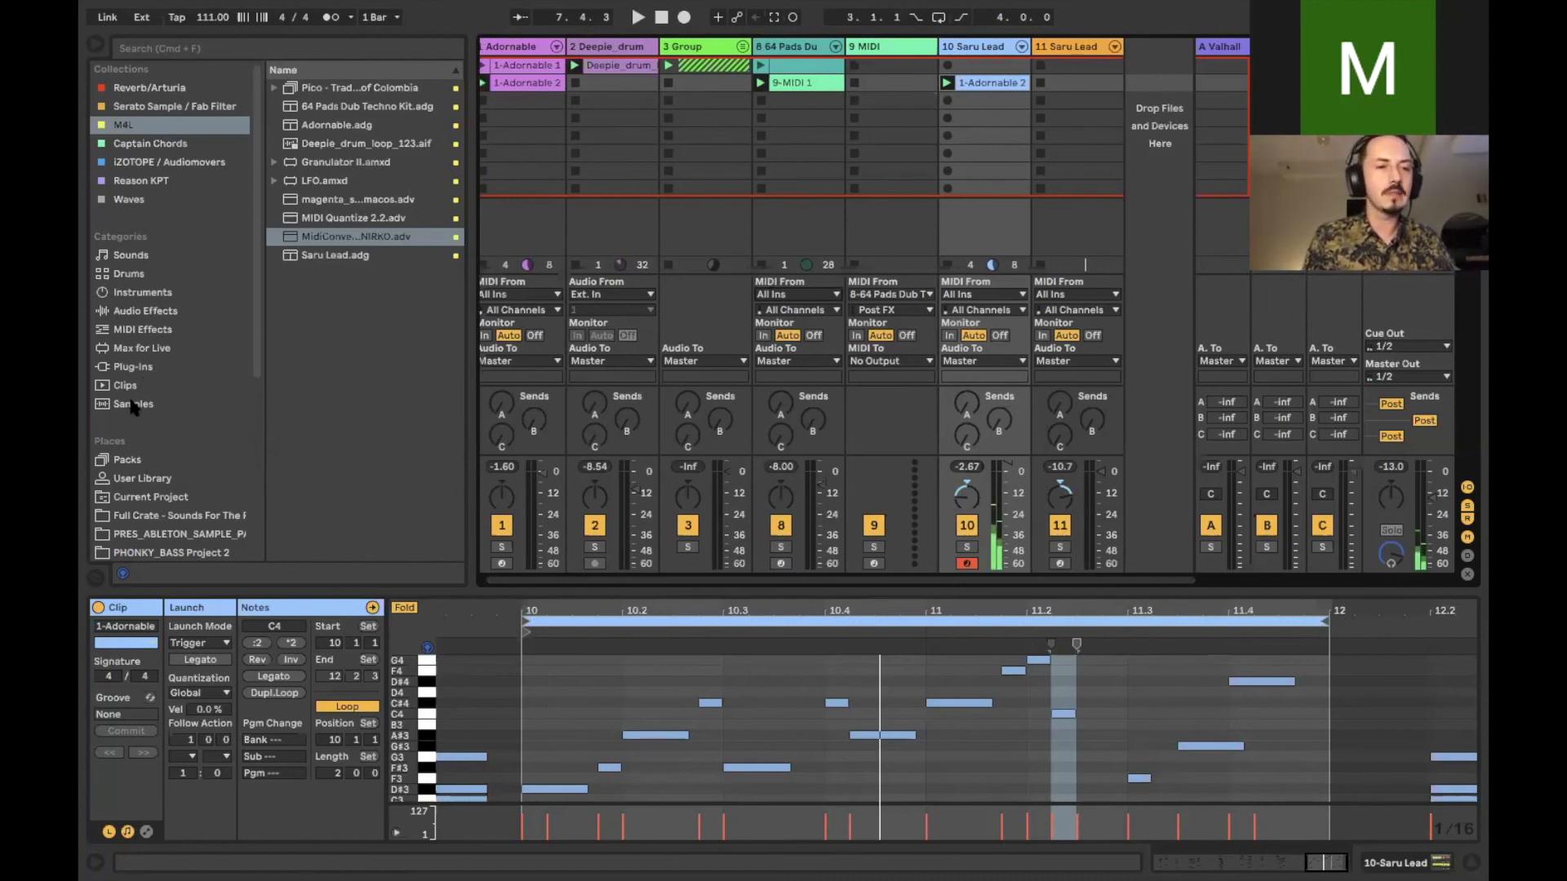
click(126, 461)
click(249, 50)
text(c)
text(ocals)
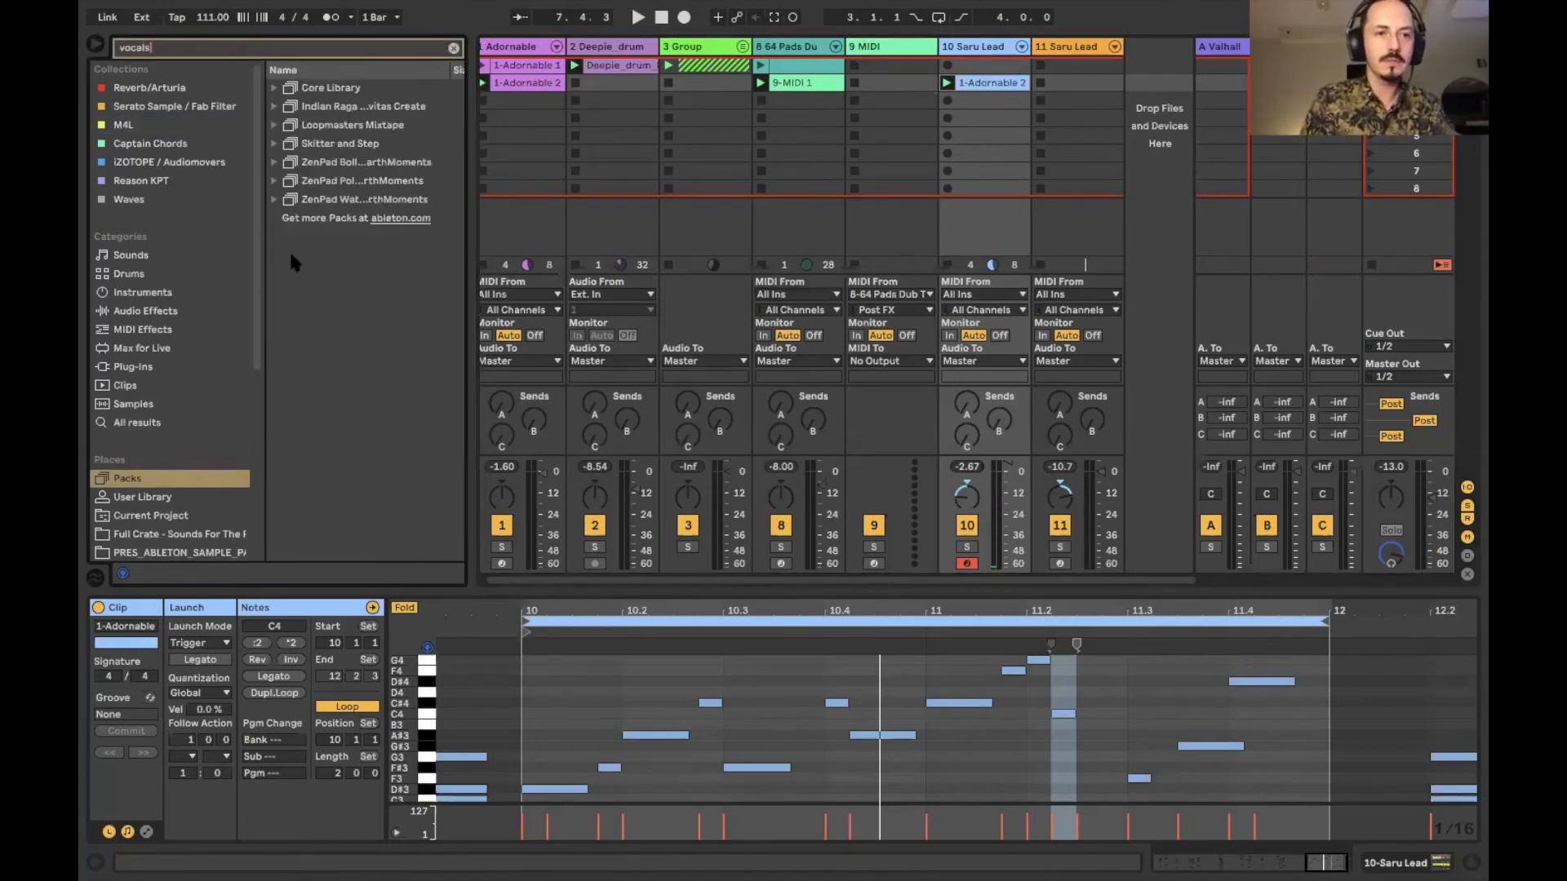
Audition female vocal samples in the ZenPad Bollywood pack and place EM_Vocals 17_(Female) in the second slot of the Deepie_drum track.
click(274, 161)
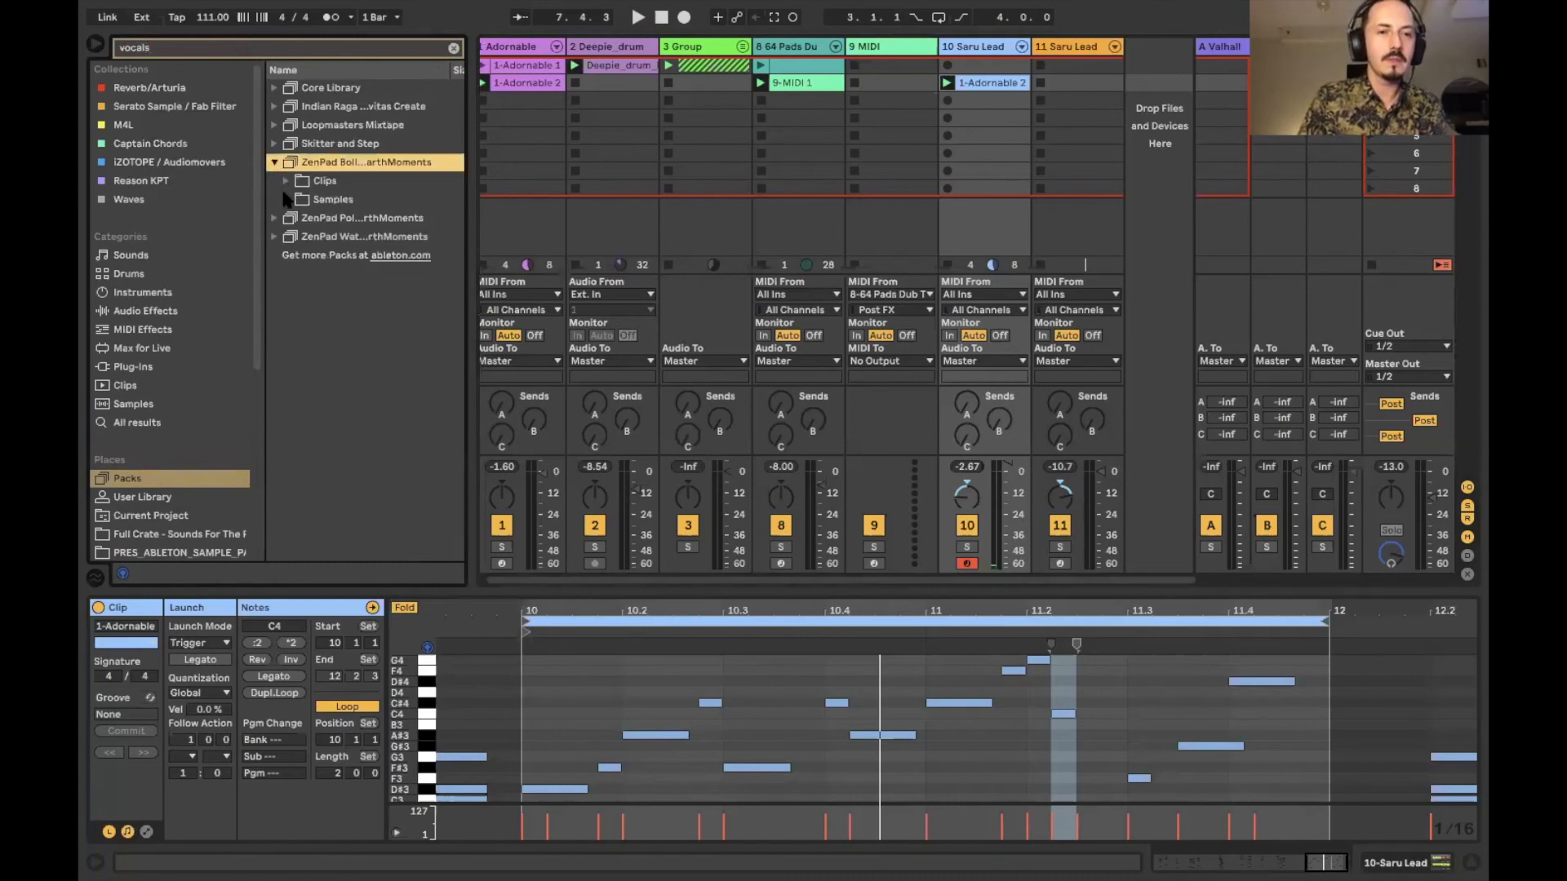
click(286, 199)
click(297, 218)
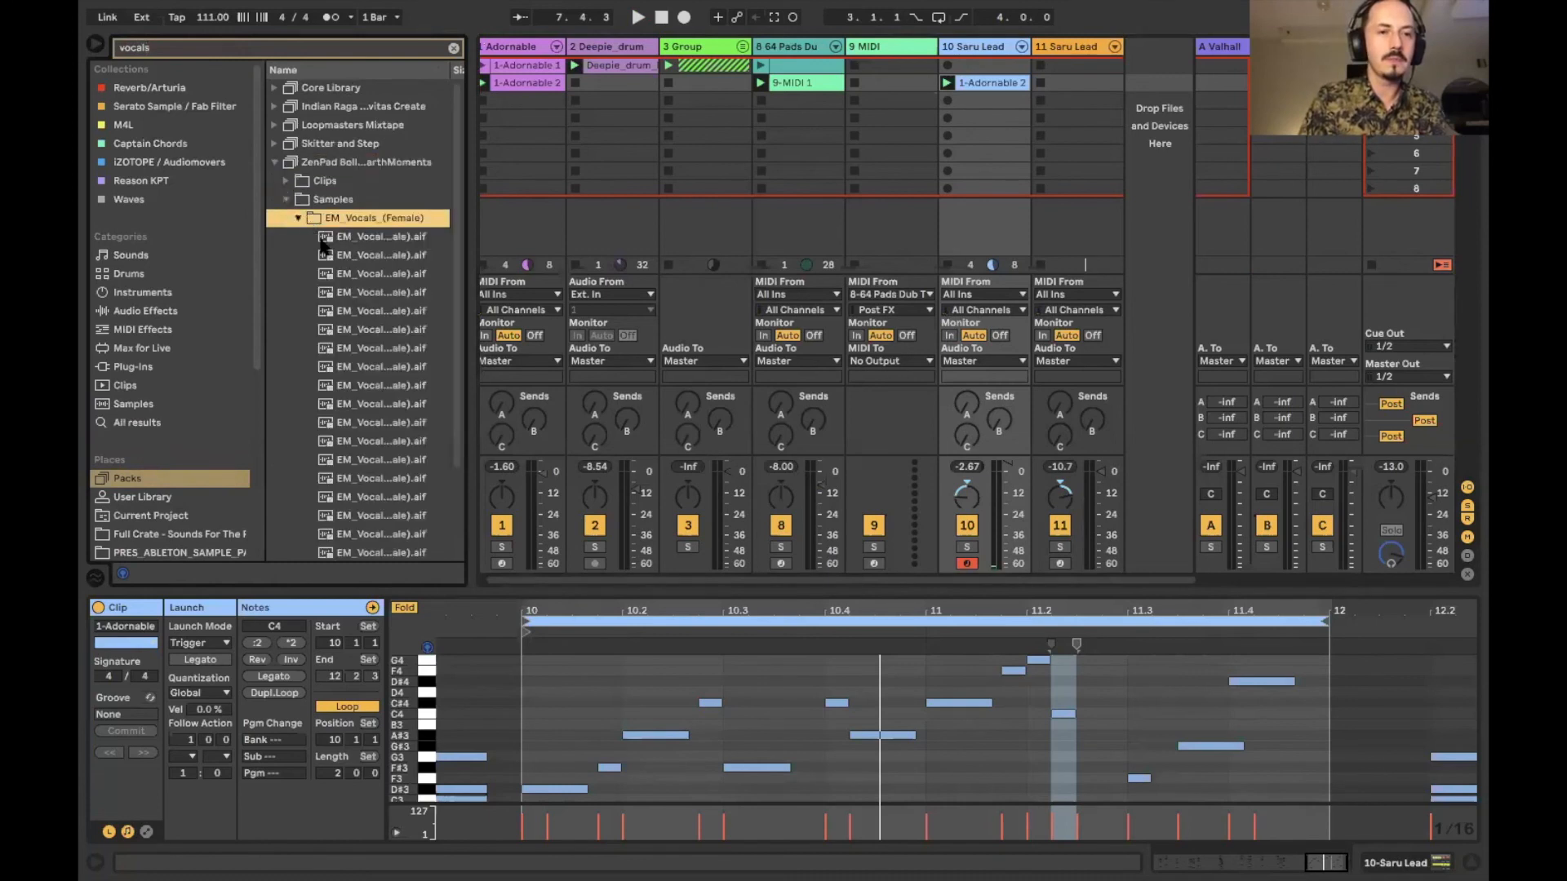
click(324, 242)
click(338, 259)
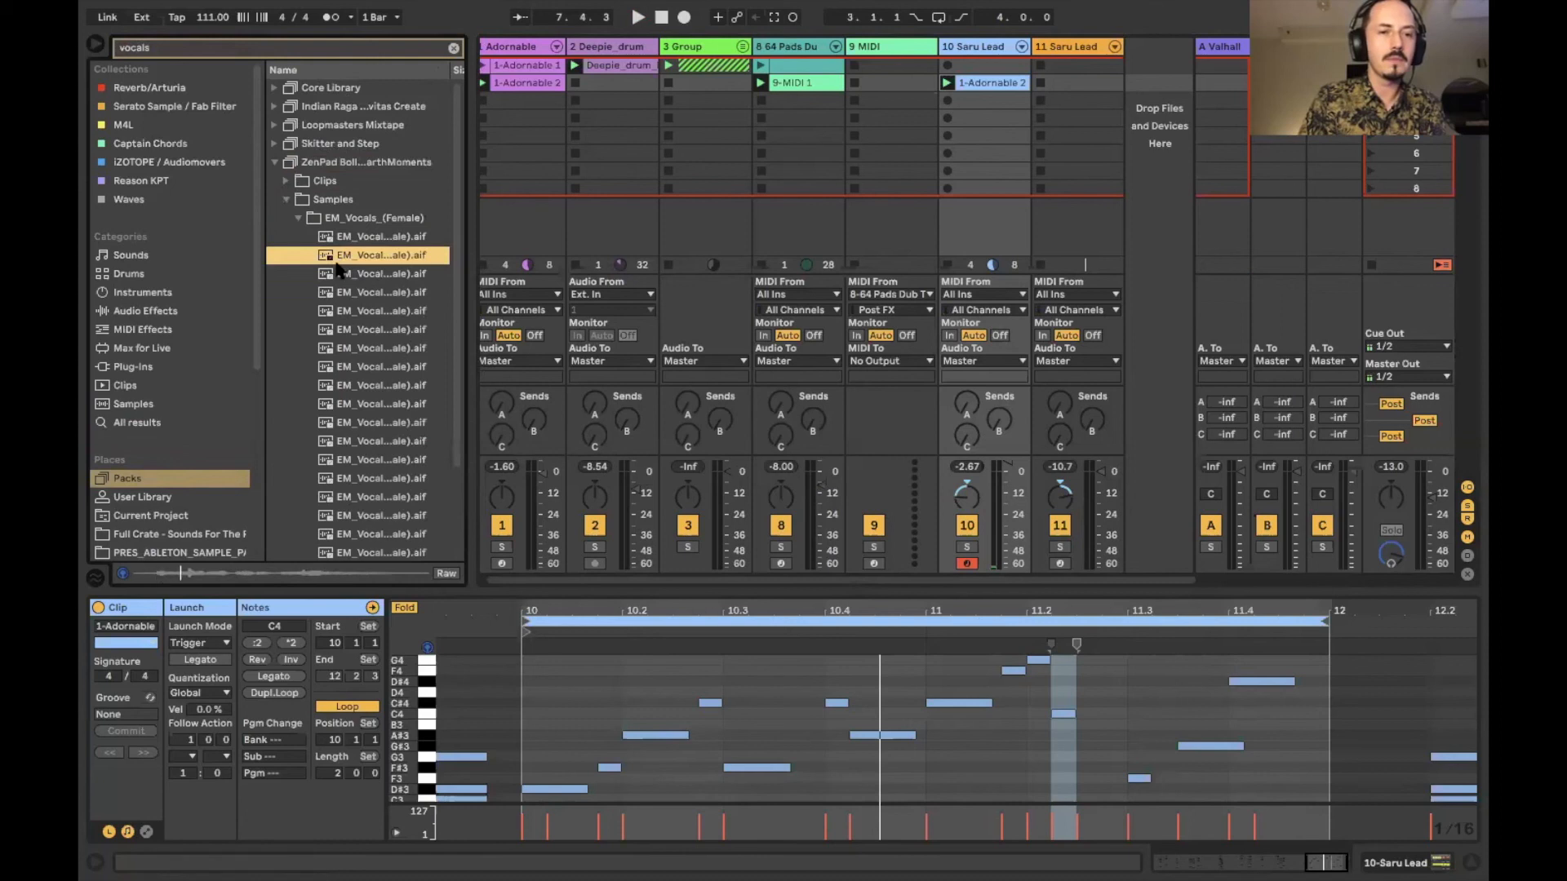
click(344, 312)
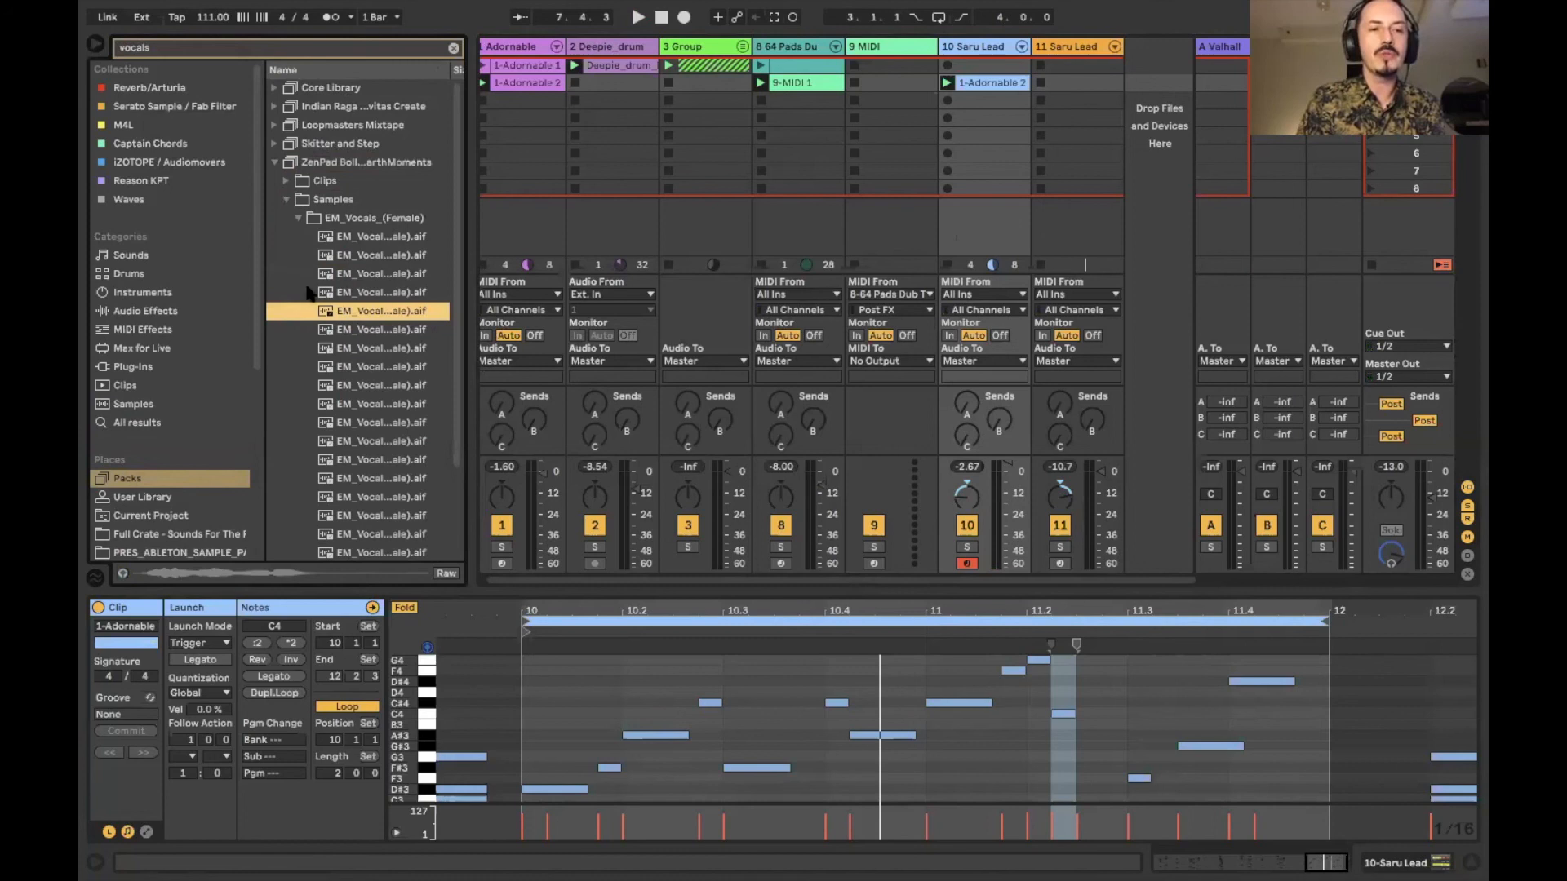
drag(348, 313, 594, 83)
Clear the browser search, add Simpler on a new MIDI track, and load the Vocal 17 clip into it.
click(143, 292)
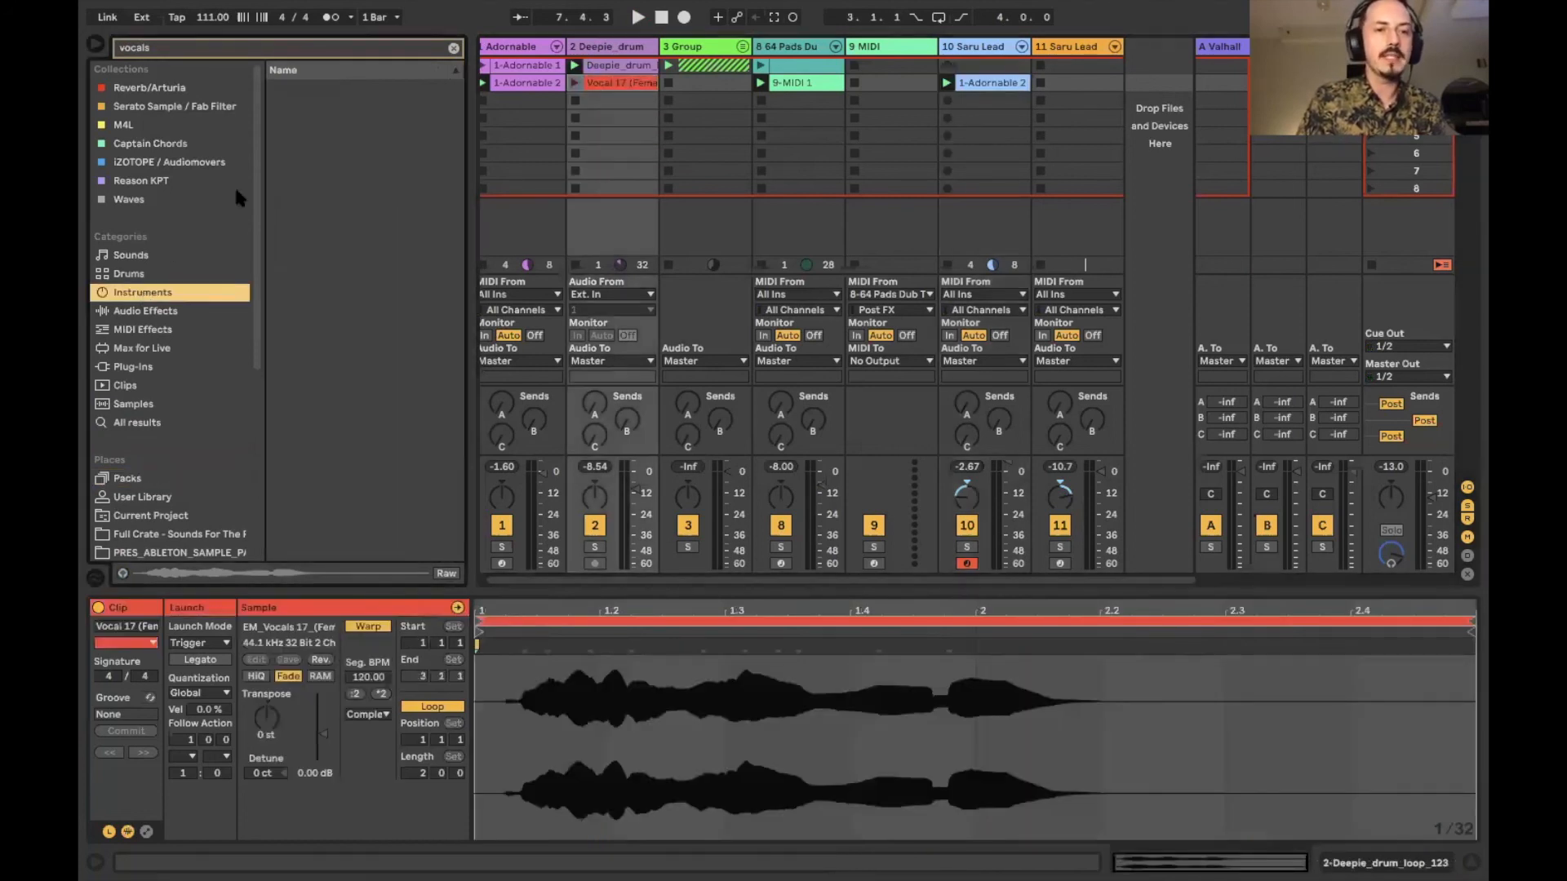
click(453, 48)
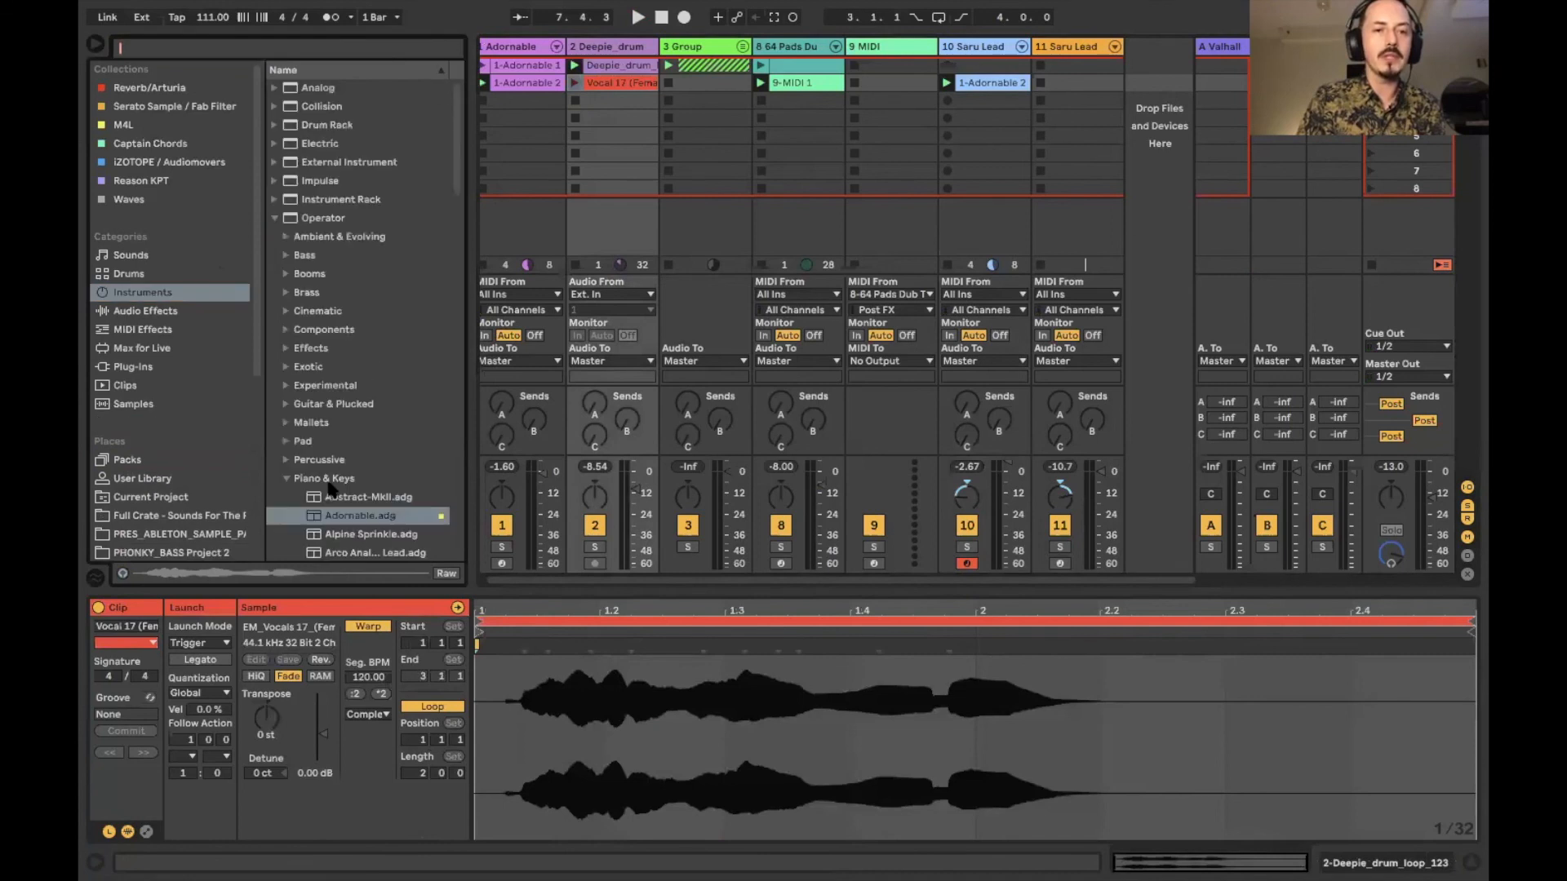
scroll(390, 356, down, 3)
scroll(384, 343, up, 5)
click(323, 218)
drag(315, 256, 1167, 196)
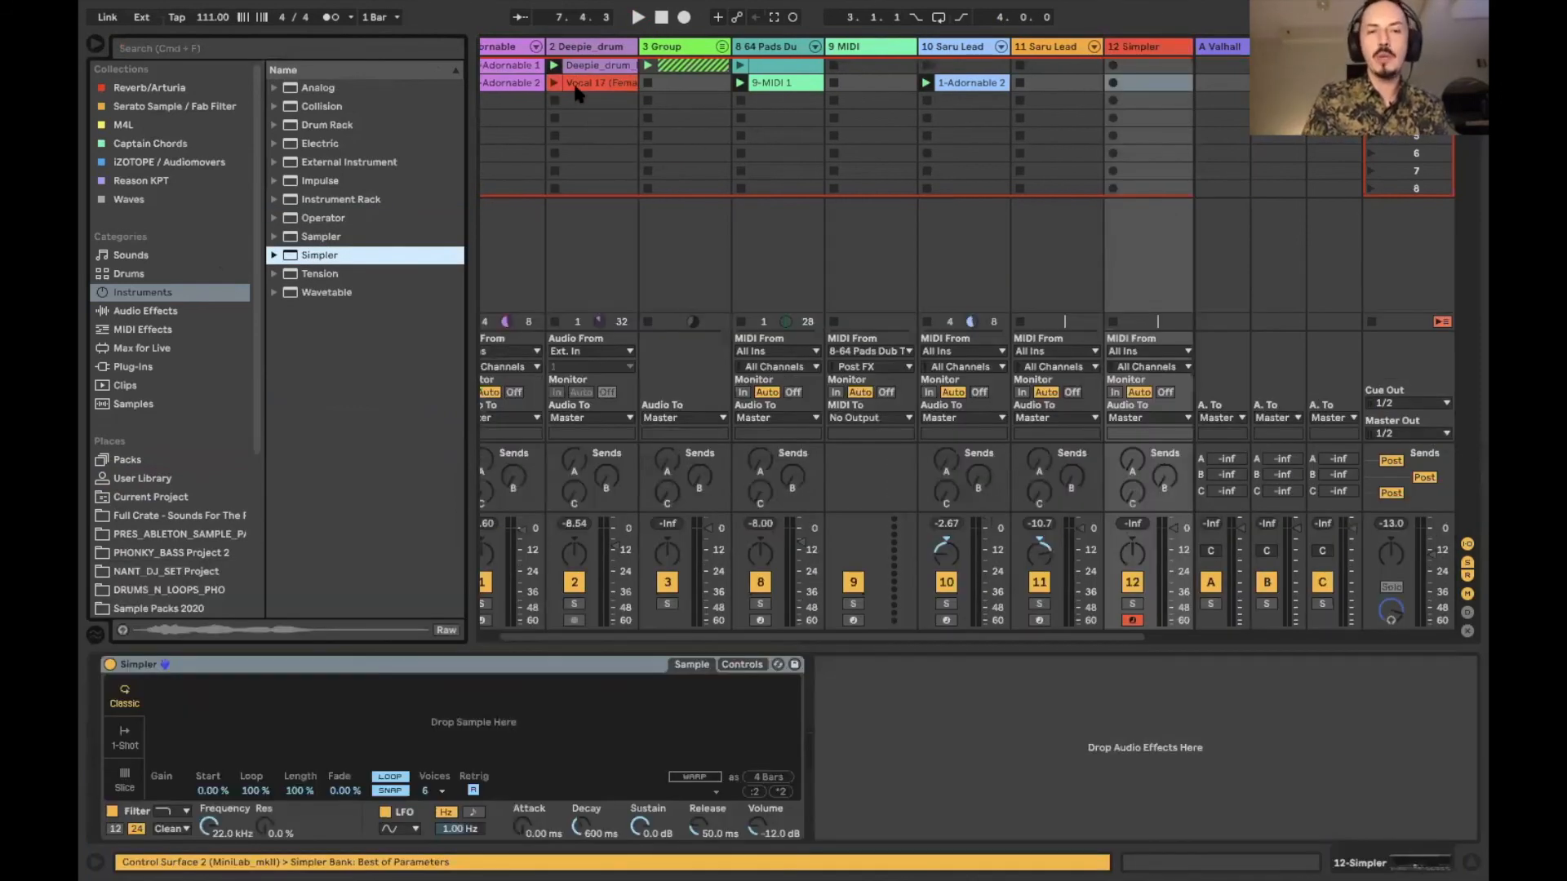
drag(578, 90, 426, 738)
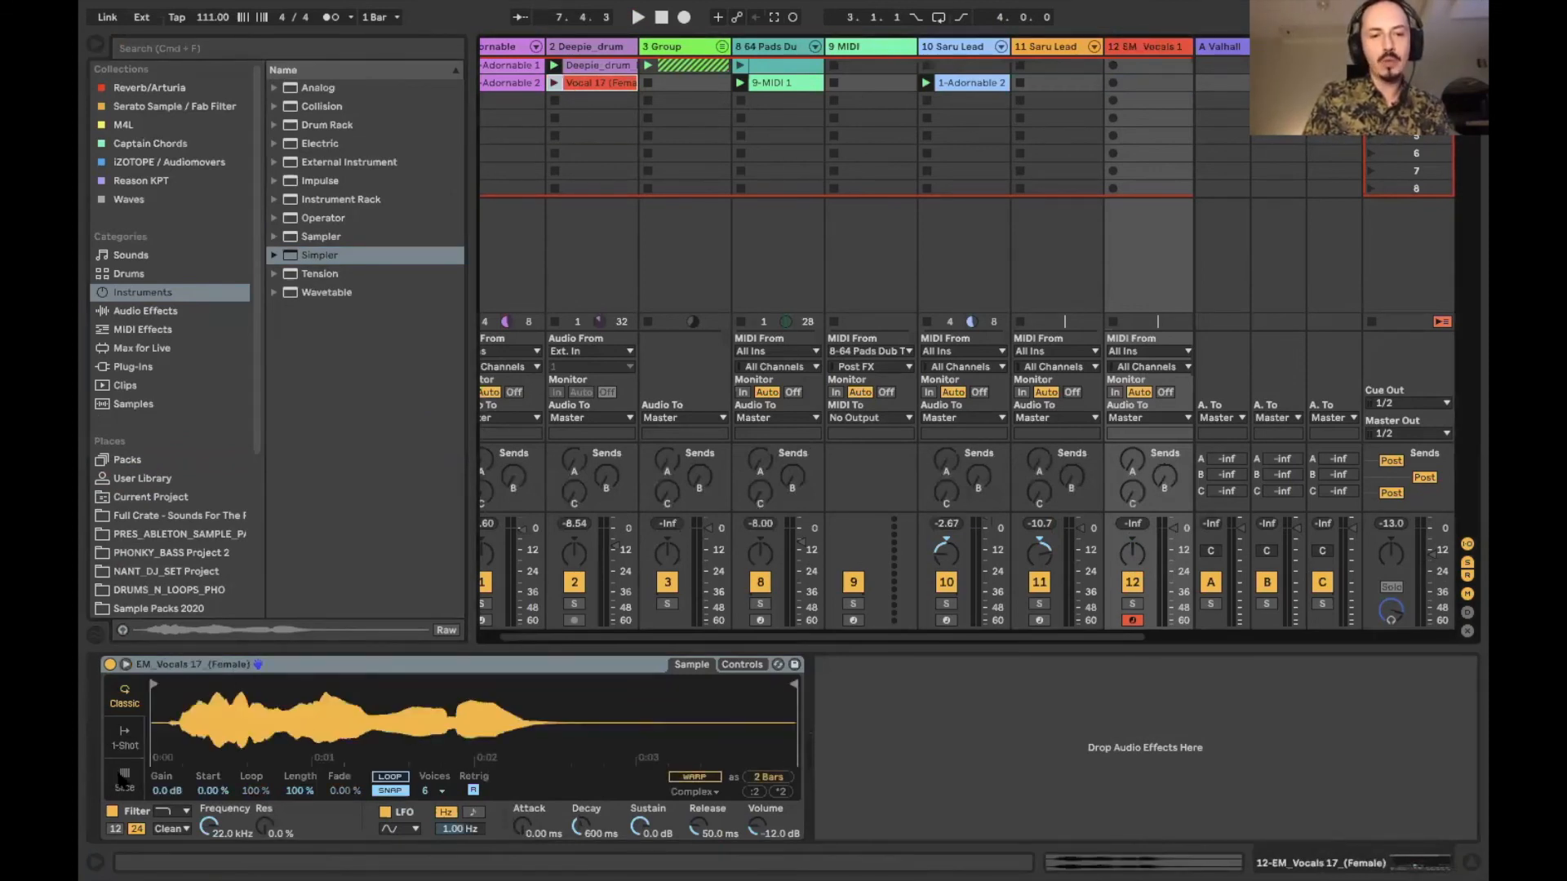
Switch Simpler to Slice mode, set Fade Out to 91.1 ms, and transpose the vocal slices by +1 st.
click(123, 780)
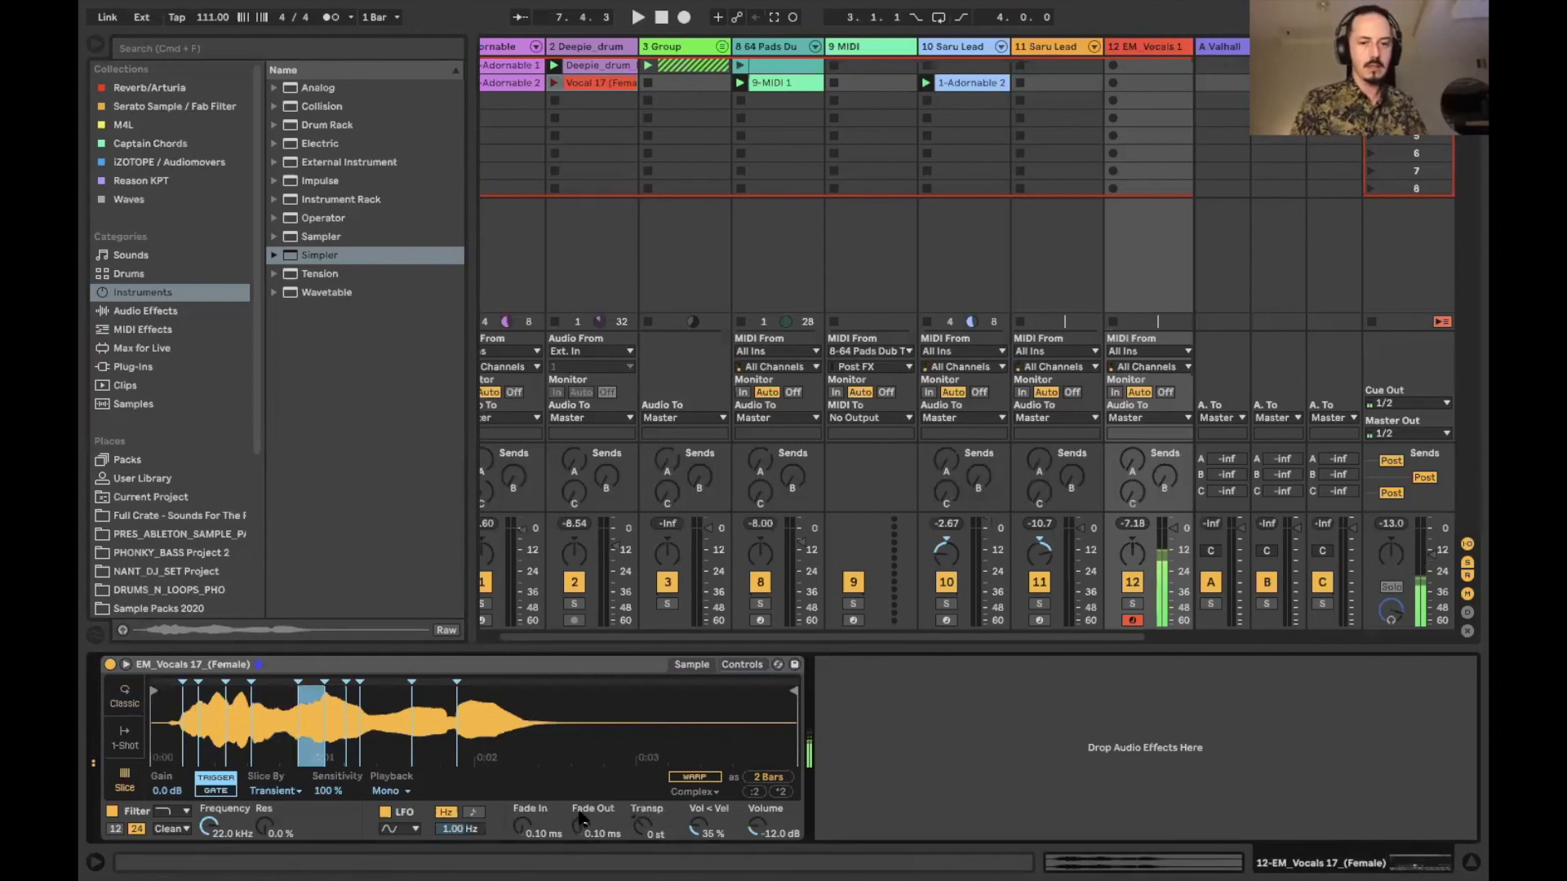
drag(581, 827, 581, 787)
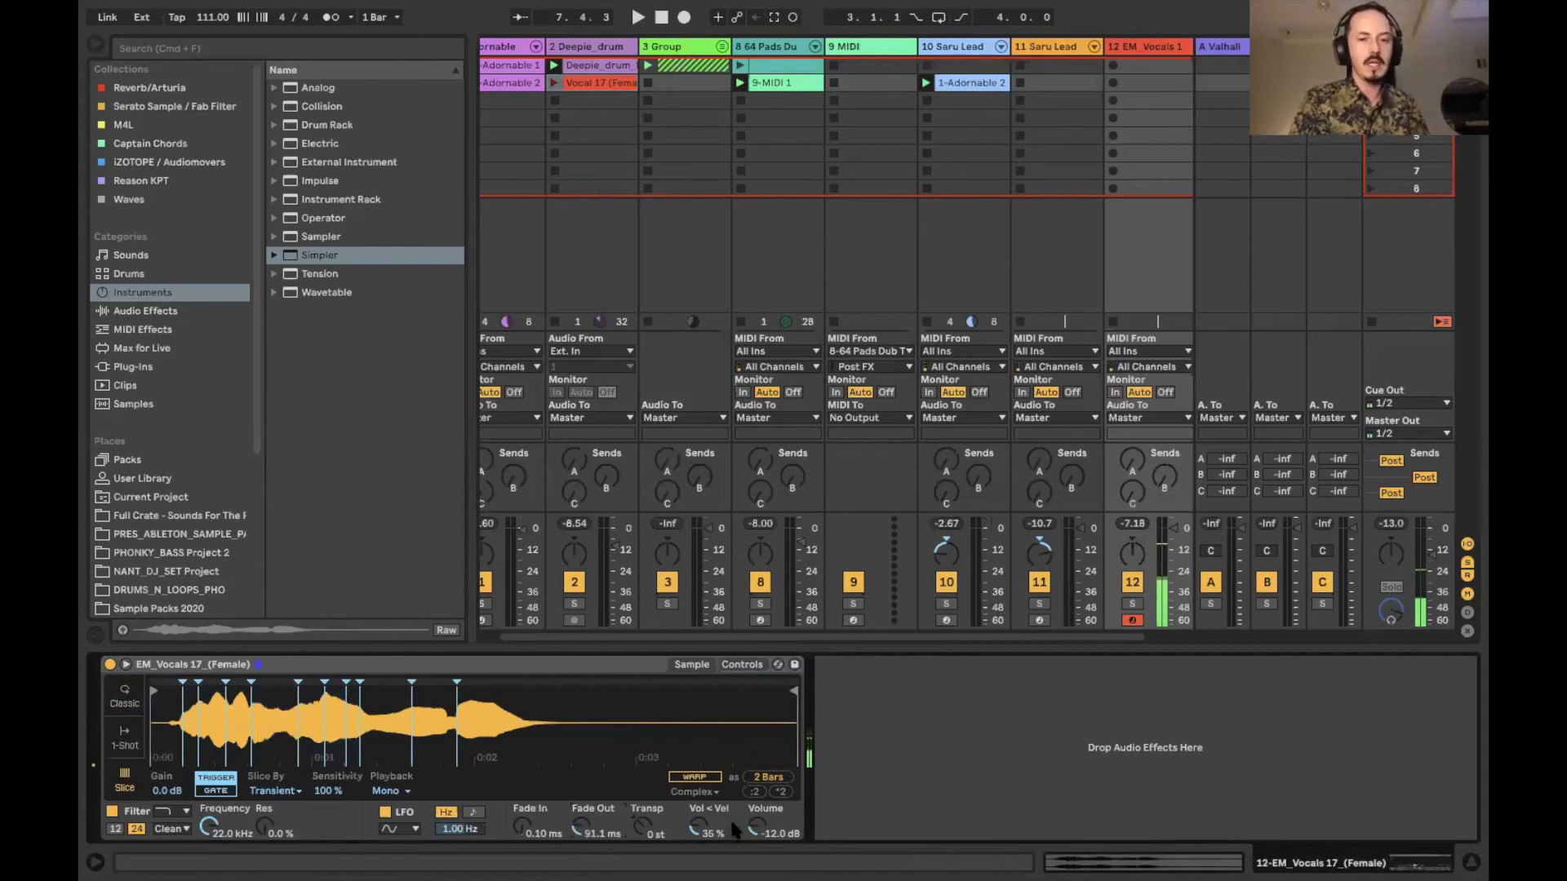
drag(643, 826, 642, 847)
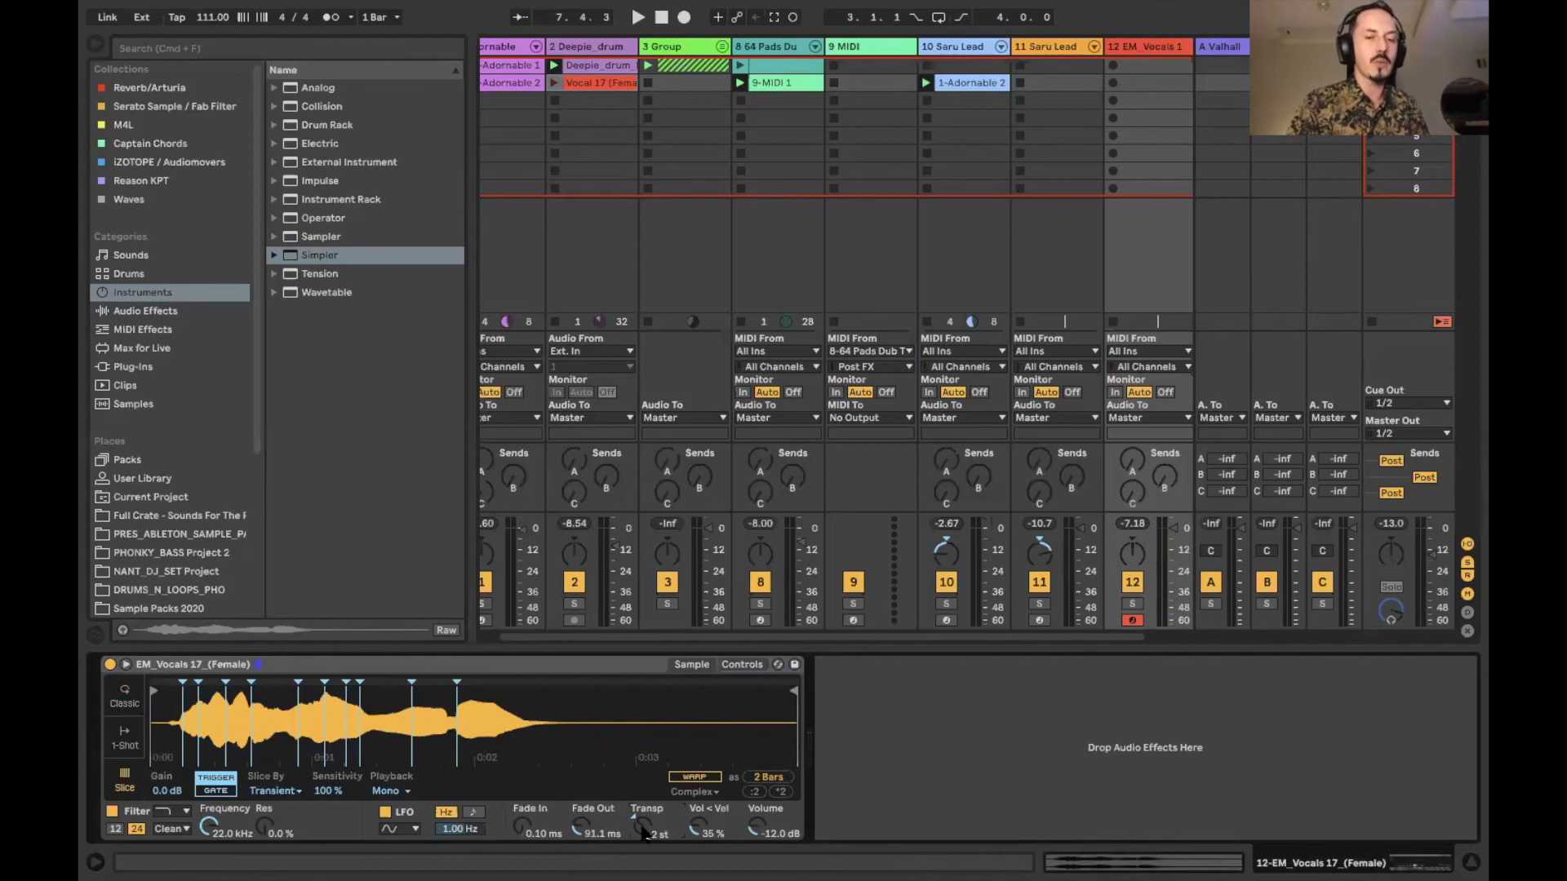
key(Delete)
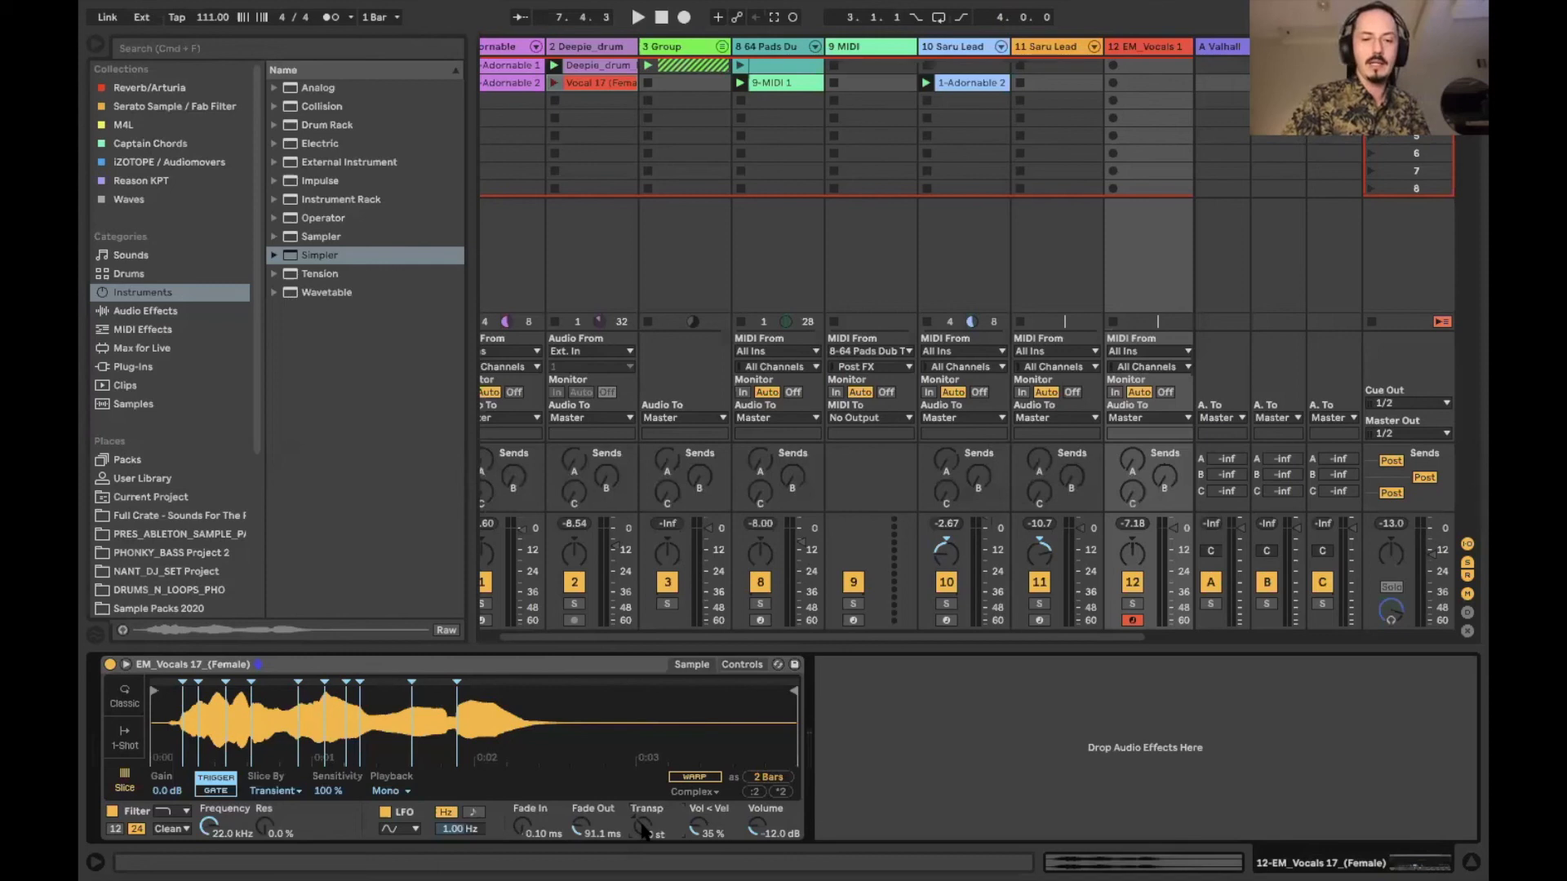
drag(643, 830, 644, 824)
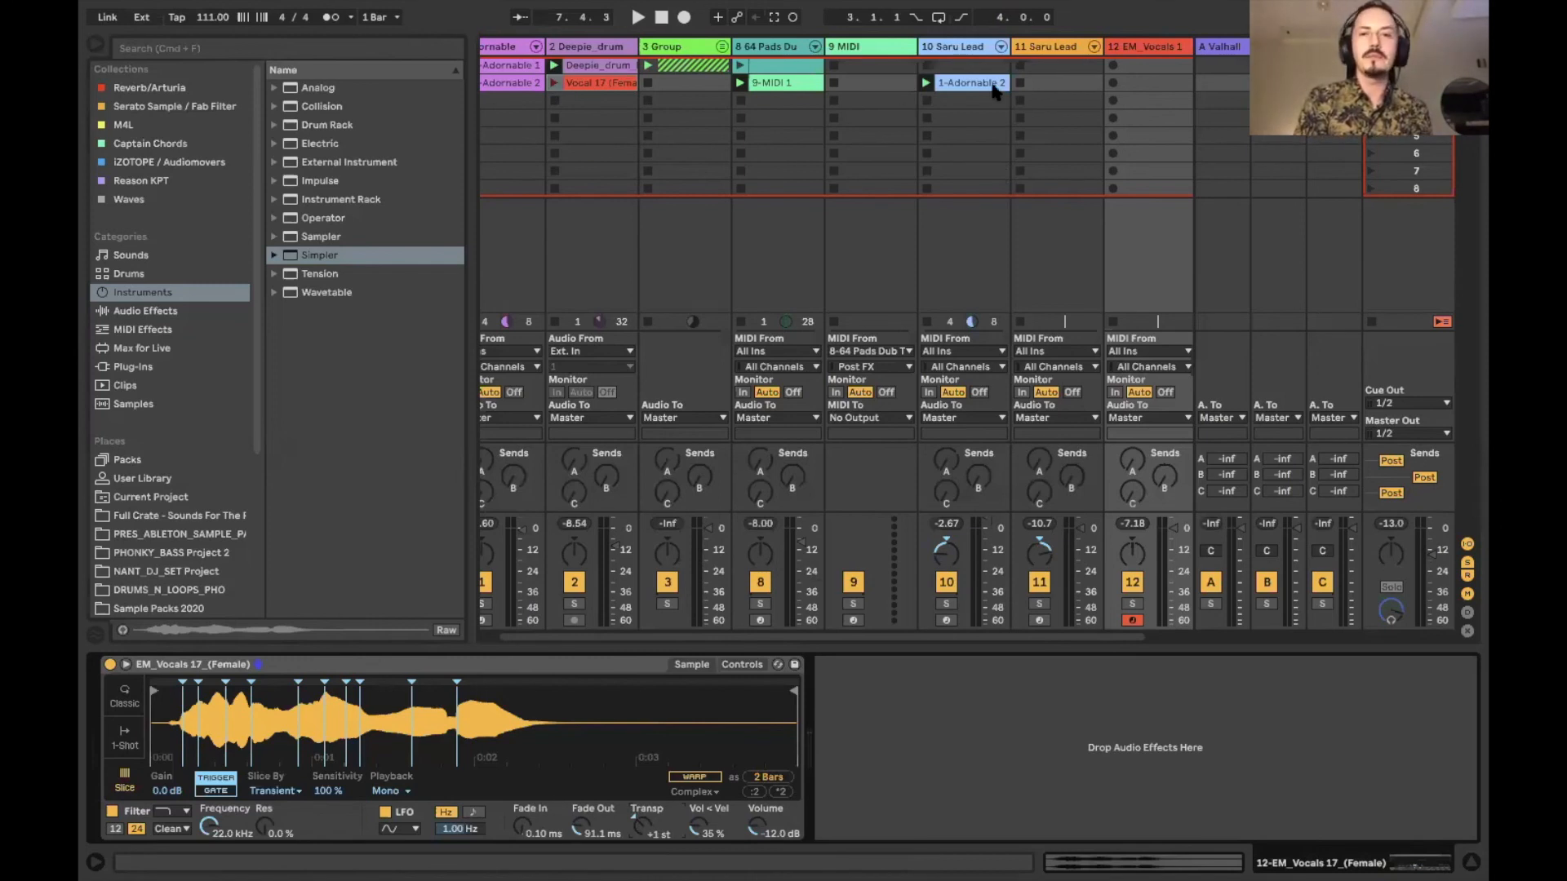
Create a MIDI clip in the EM_Vocals track's first slot and draw a 1/16 C#1 note at its start.
drag(578, 84, 1219, 58)
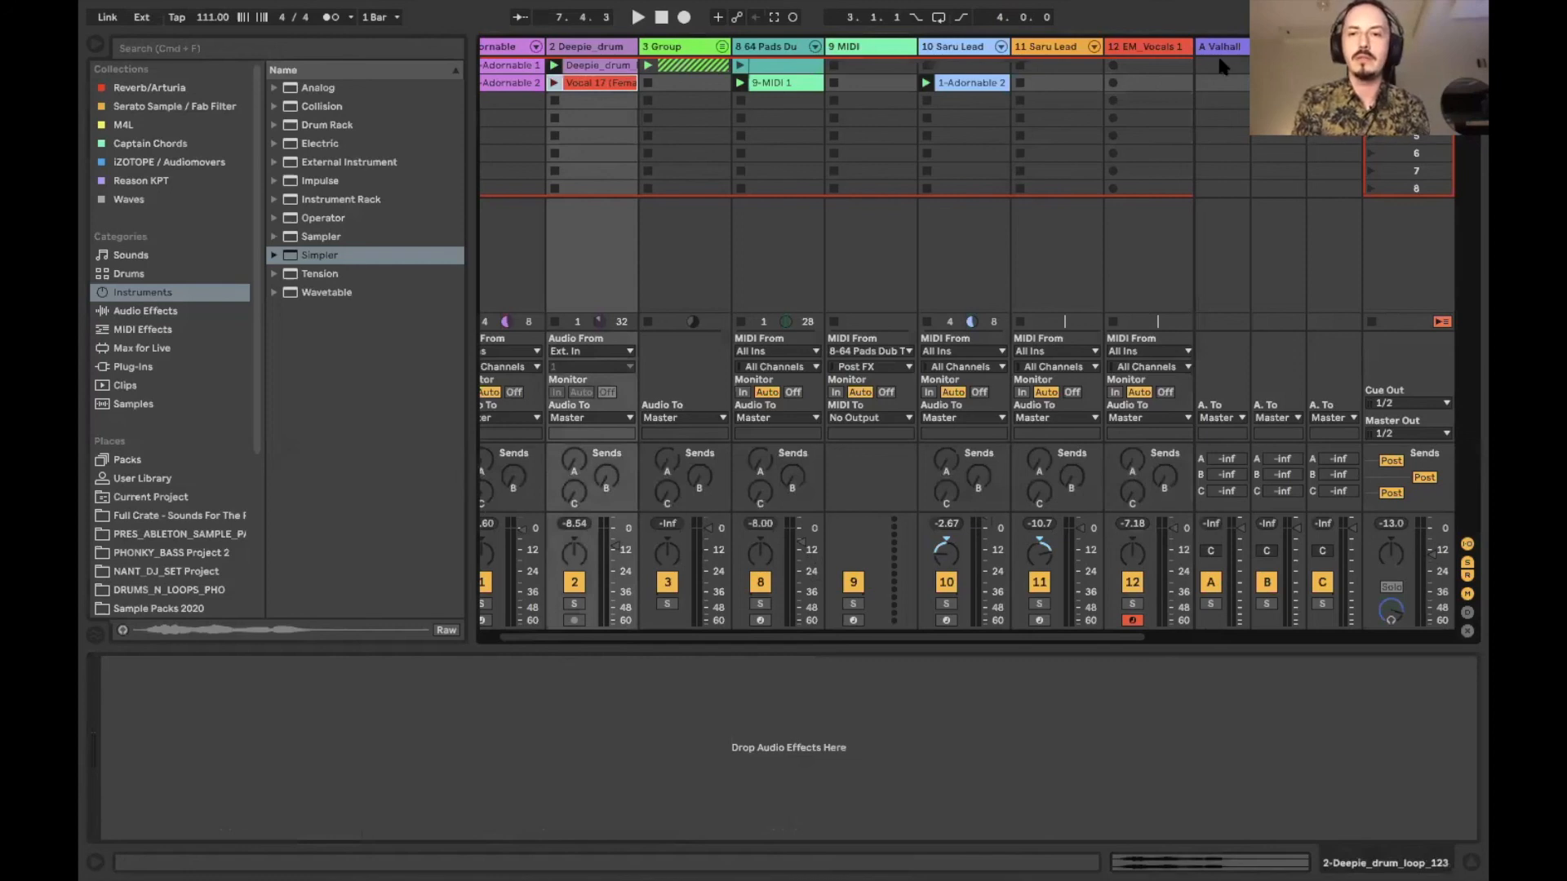
scroll(1071, 78, right, 2)
double_click(1069, 66)
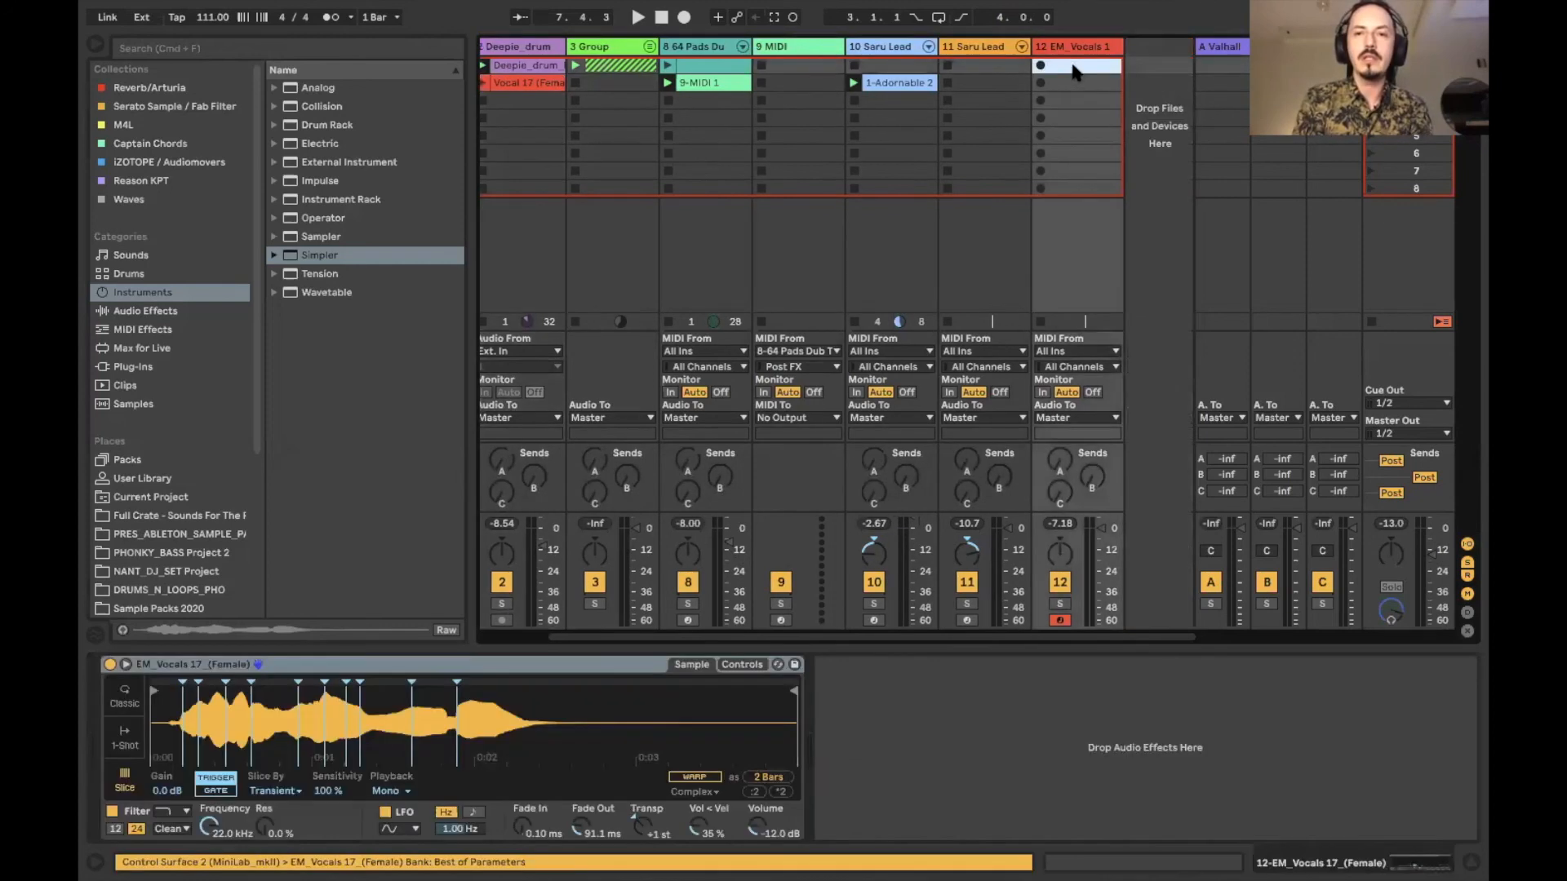
scroll(538, 747, down, 4)
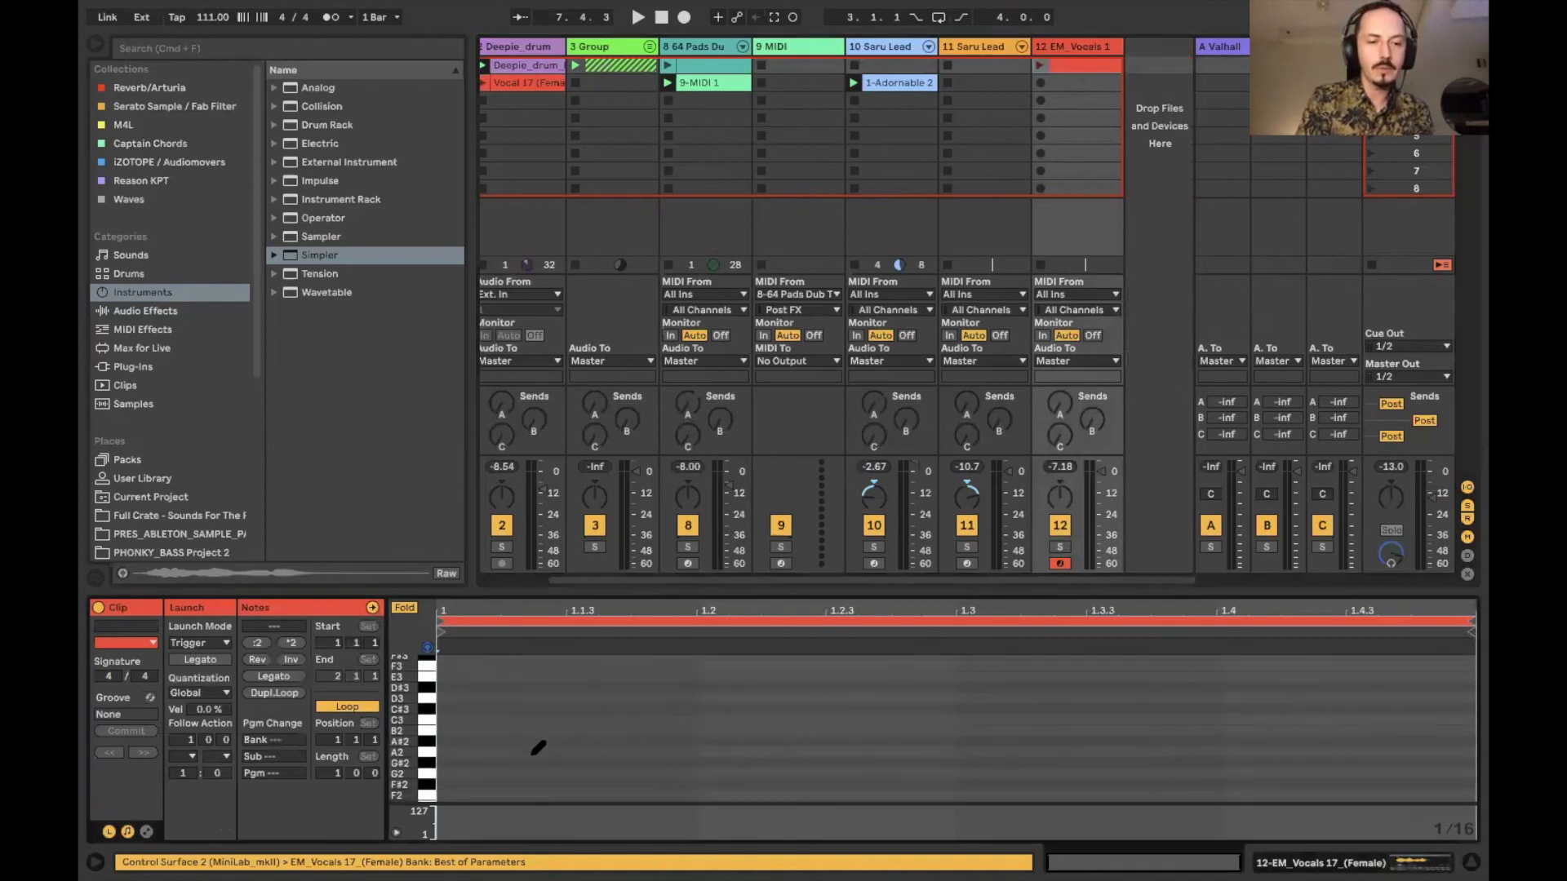
scroll(536, 746, up, 1)
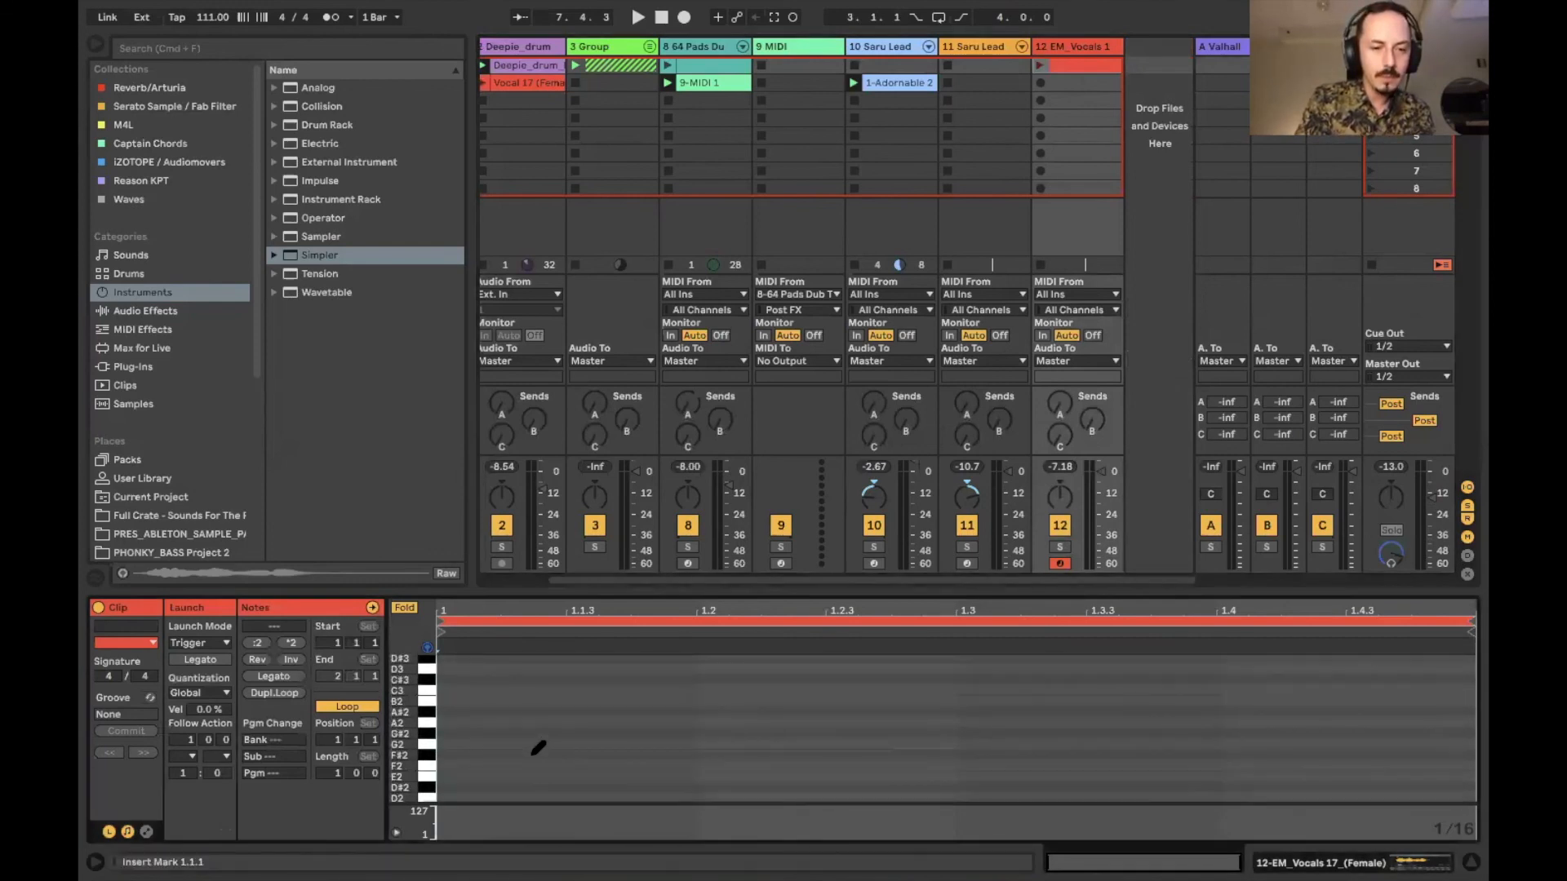
scroll(425, 777, down, 2)
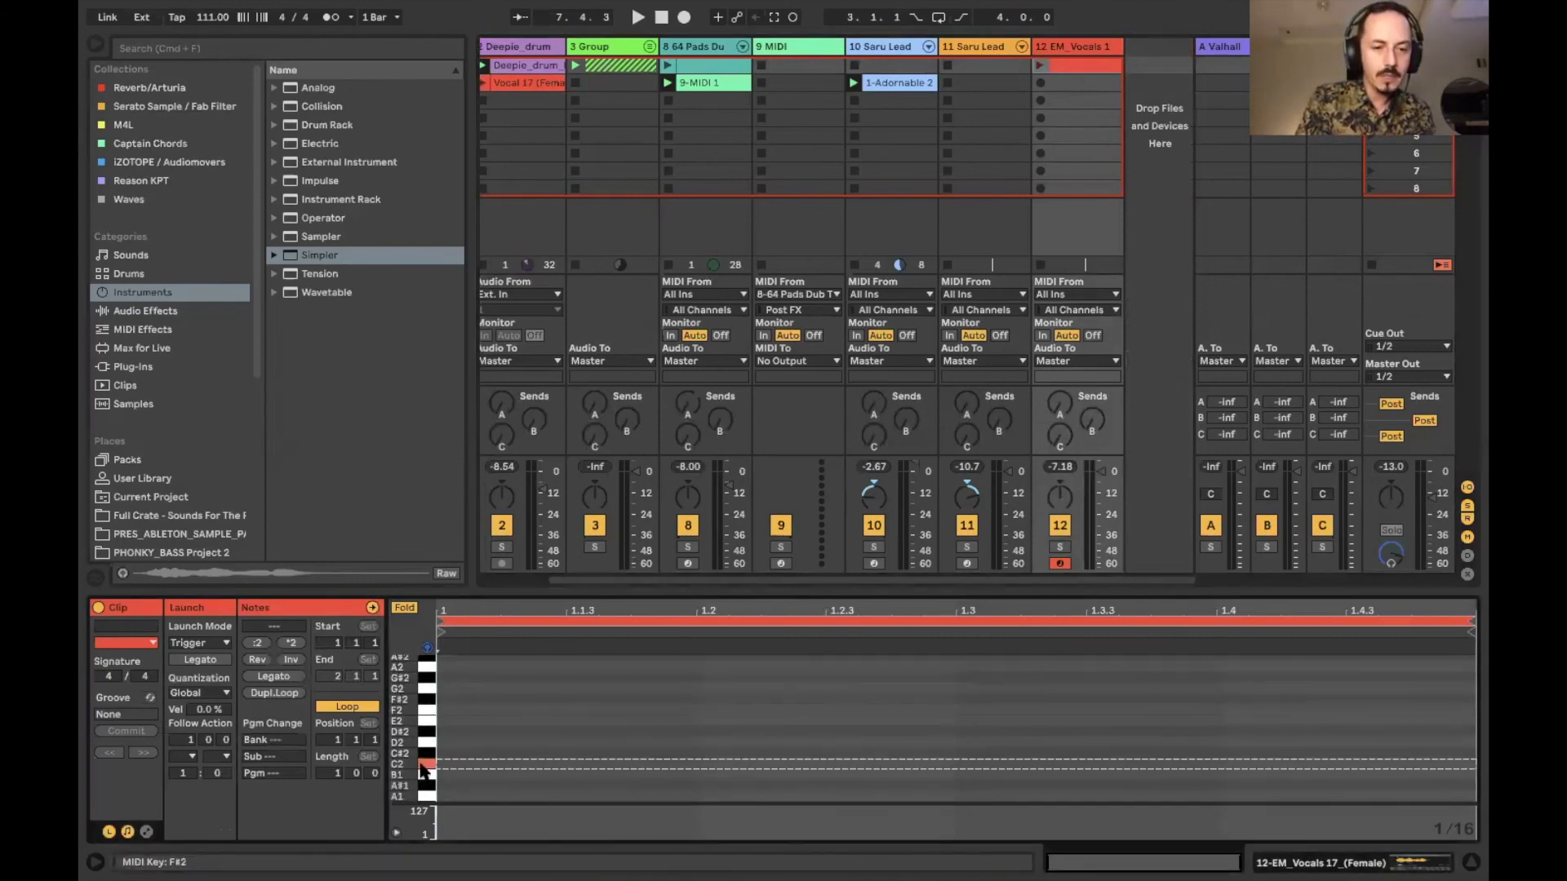
scroll(426, 779, down, 3)
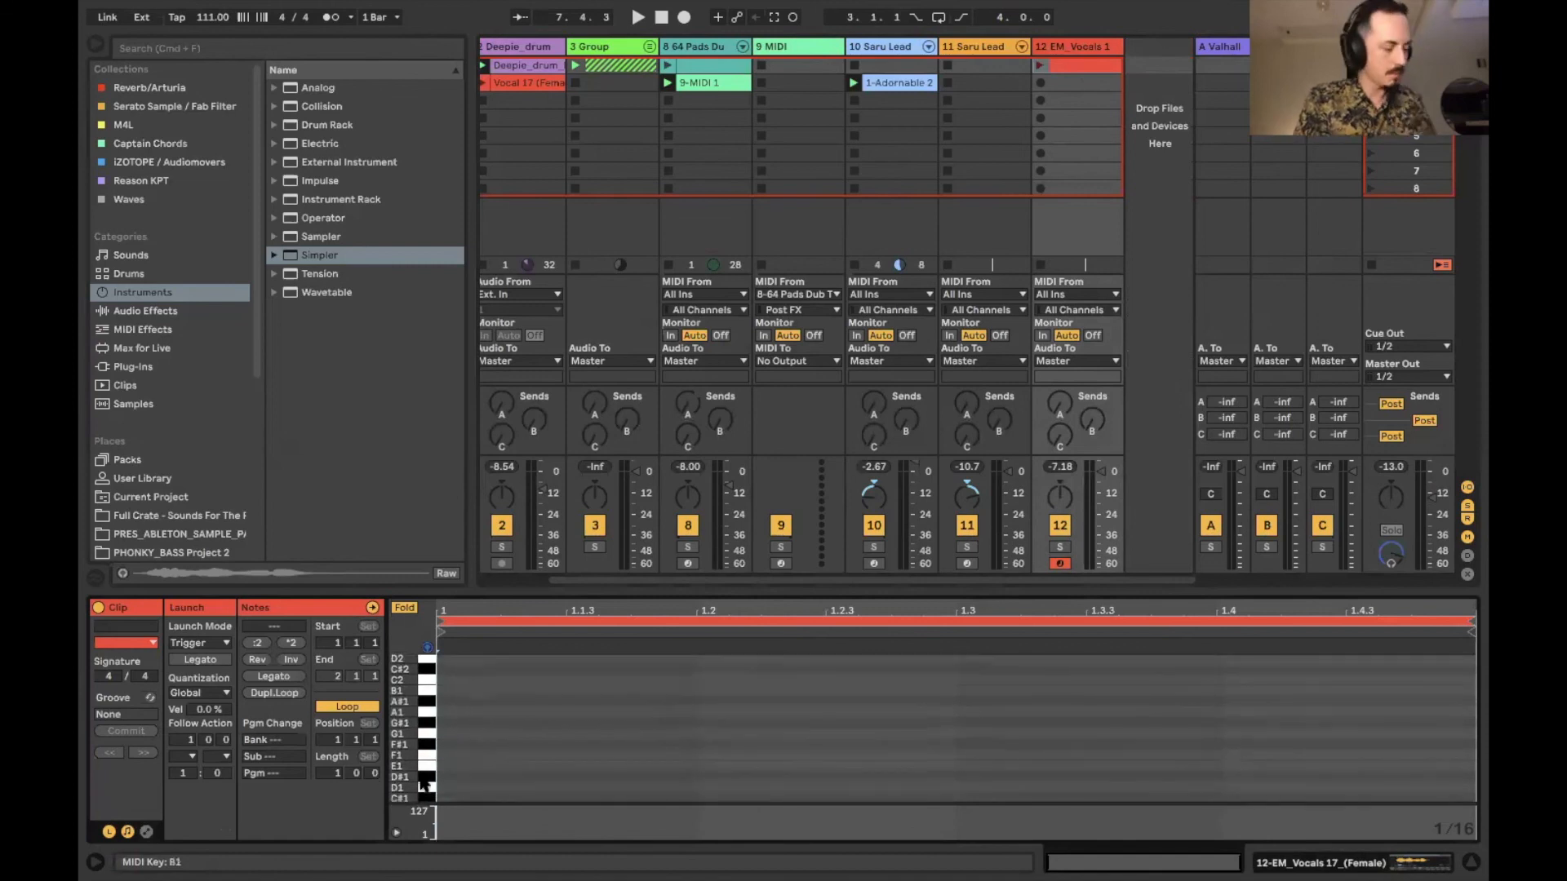
scroll(429, 765, down, 3)
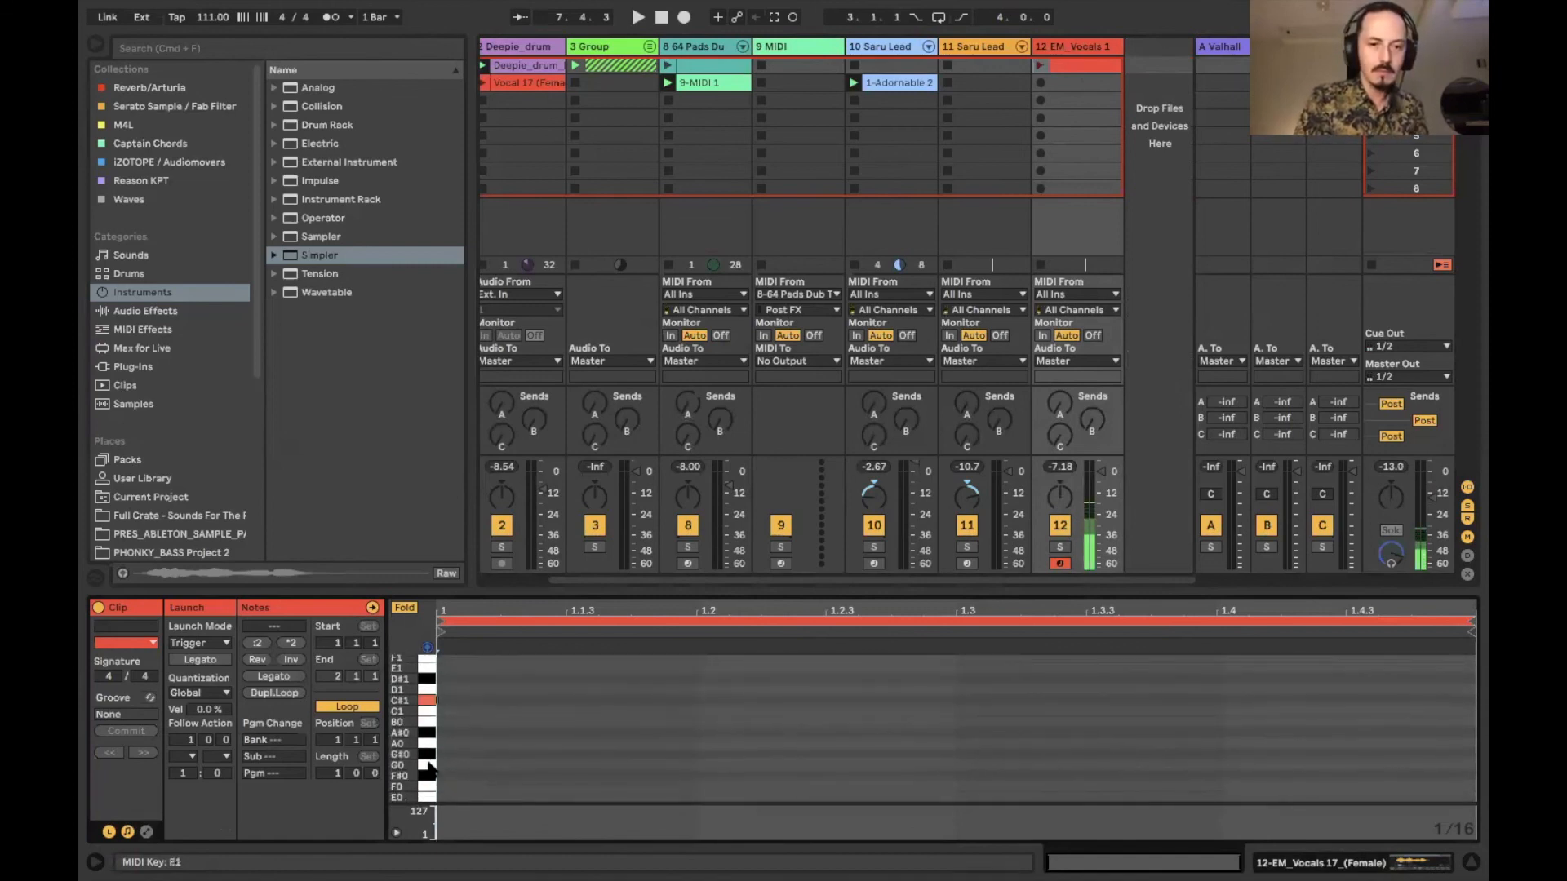
click(456, 698)
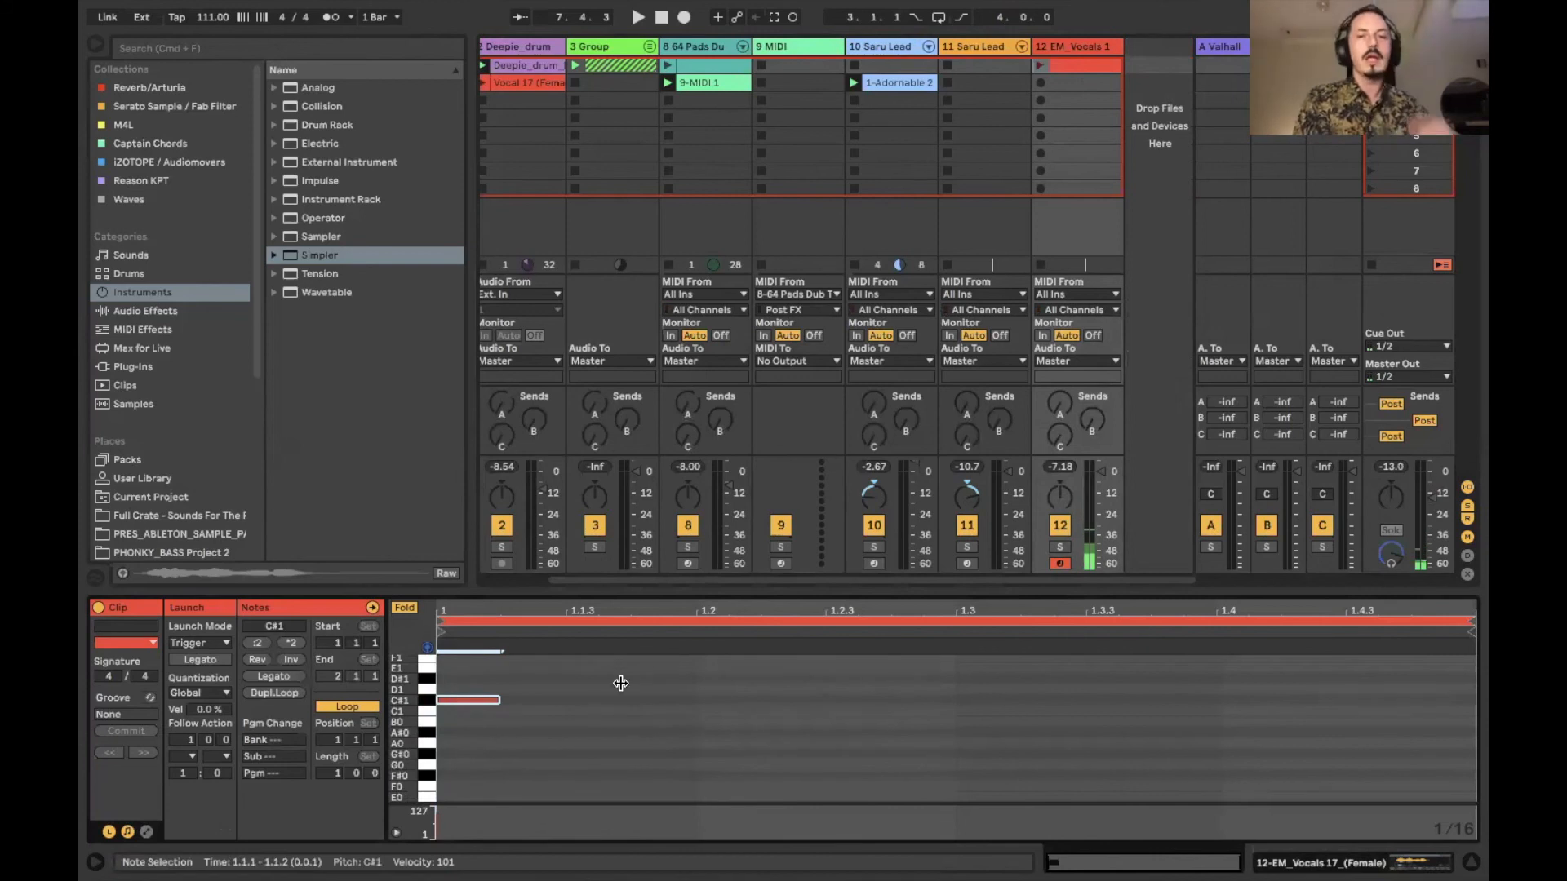
Add the Random MIDI effect before Simpler on the EM_Vocals track, and play its clip soloed.
click(127, 330)
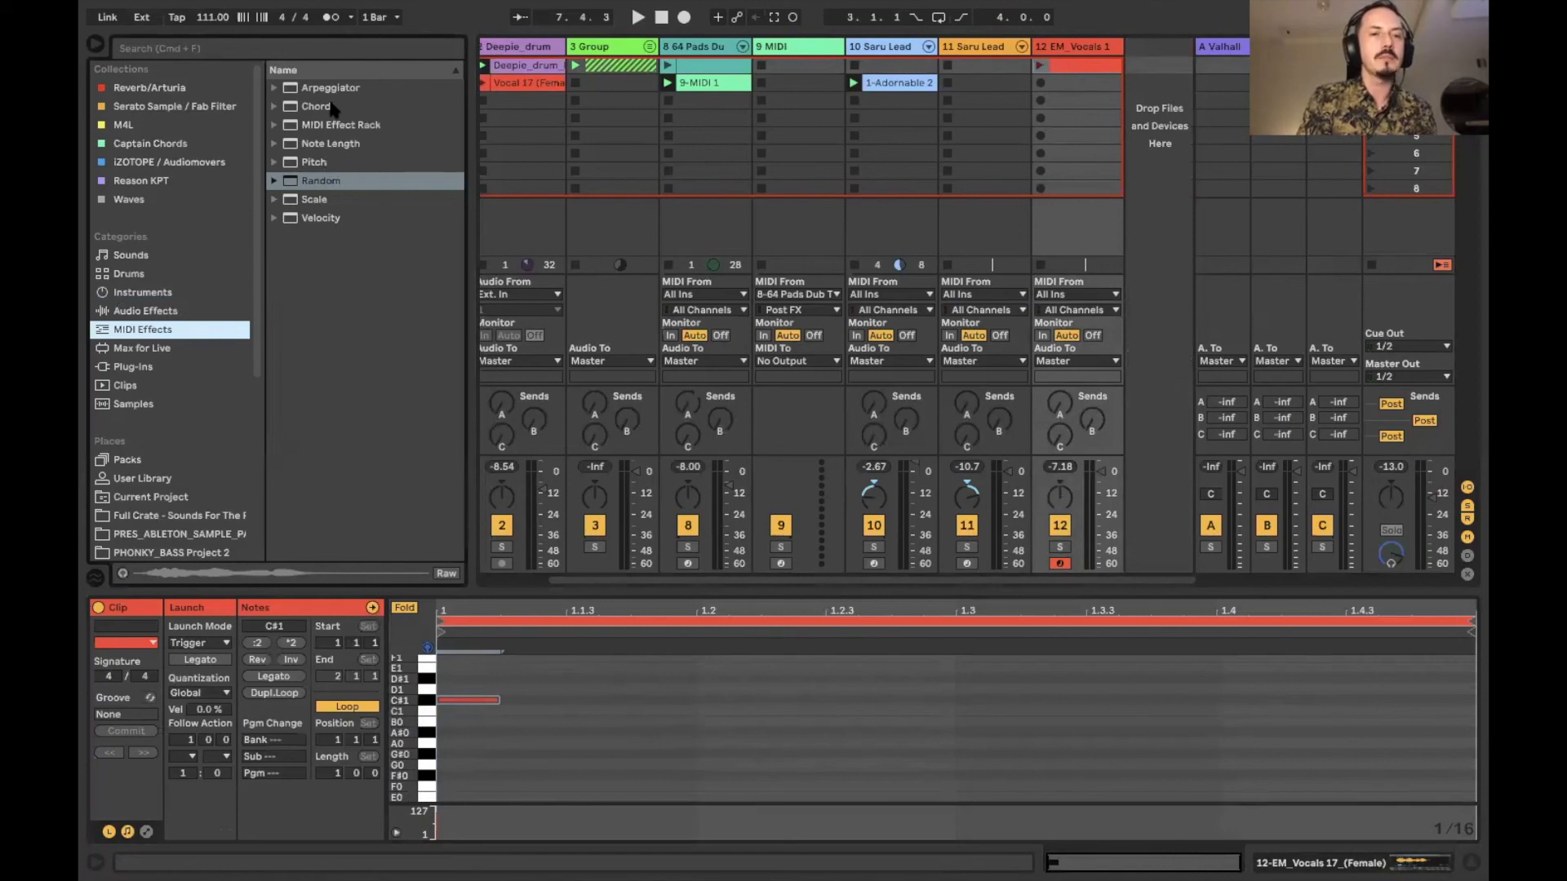
drag(324, 189, 1055, 50)
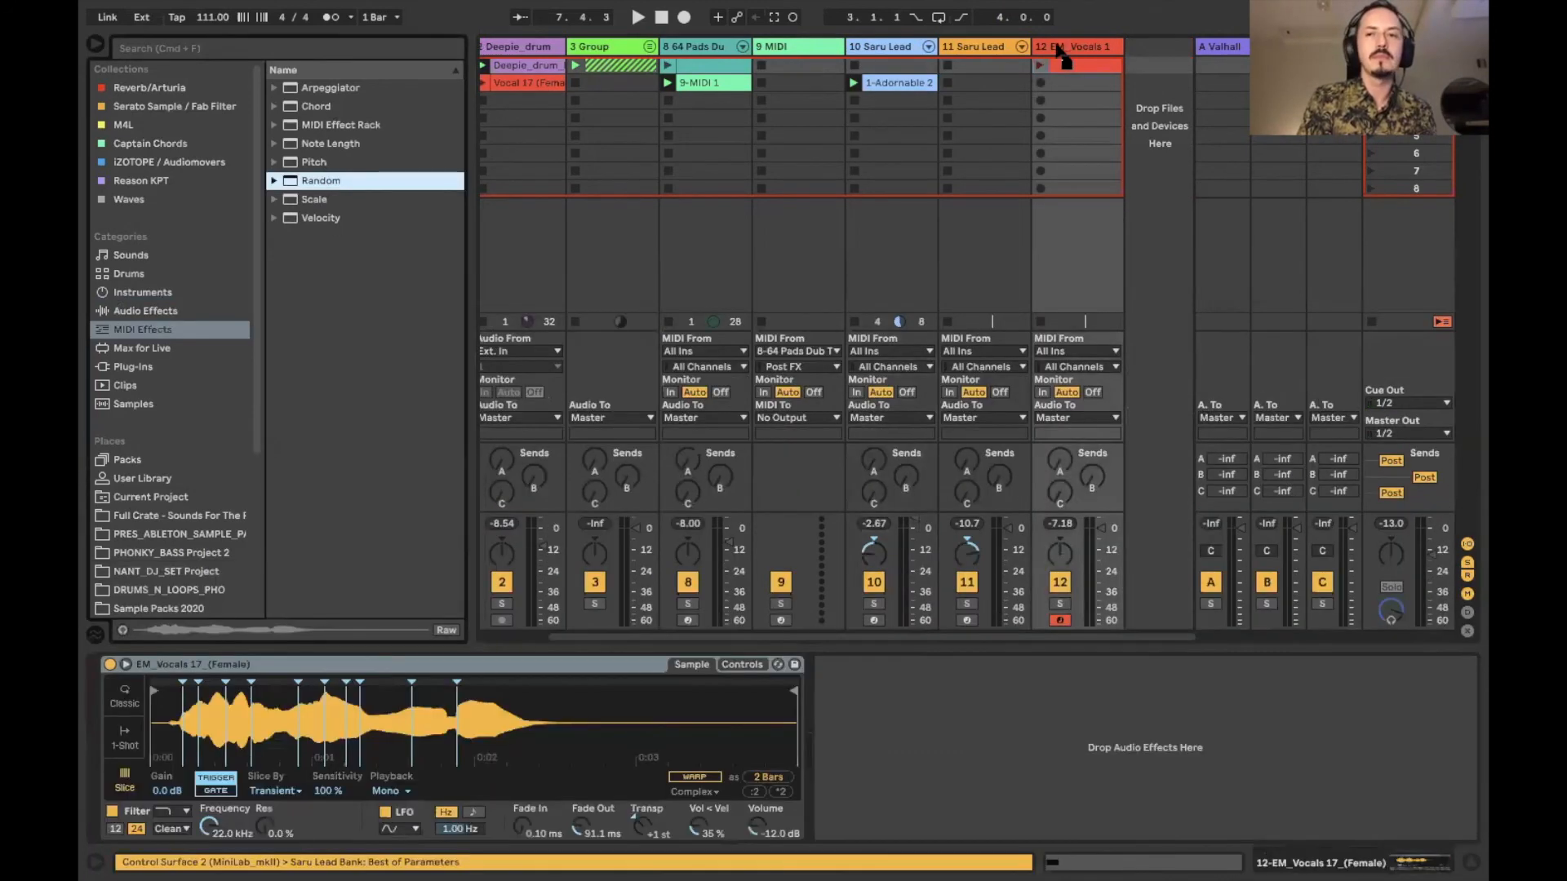
click(1040, 66)
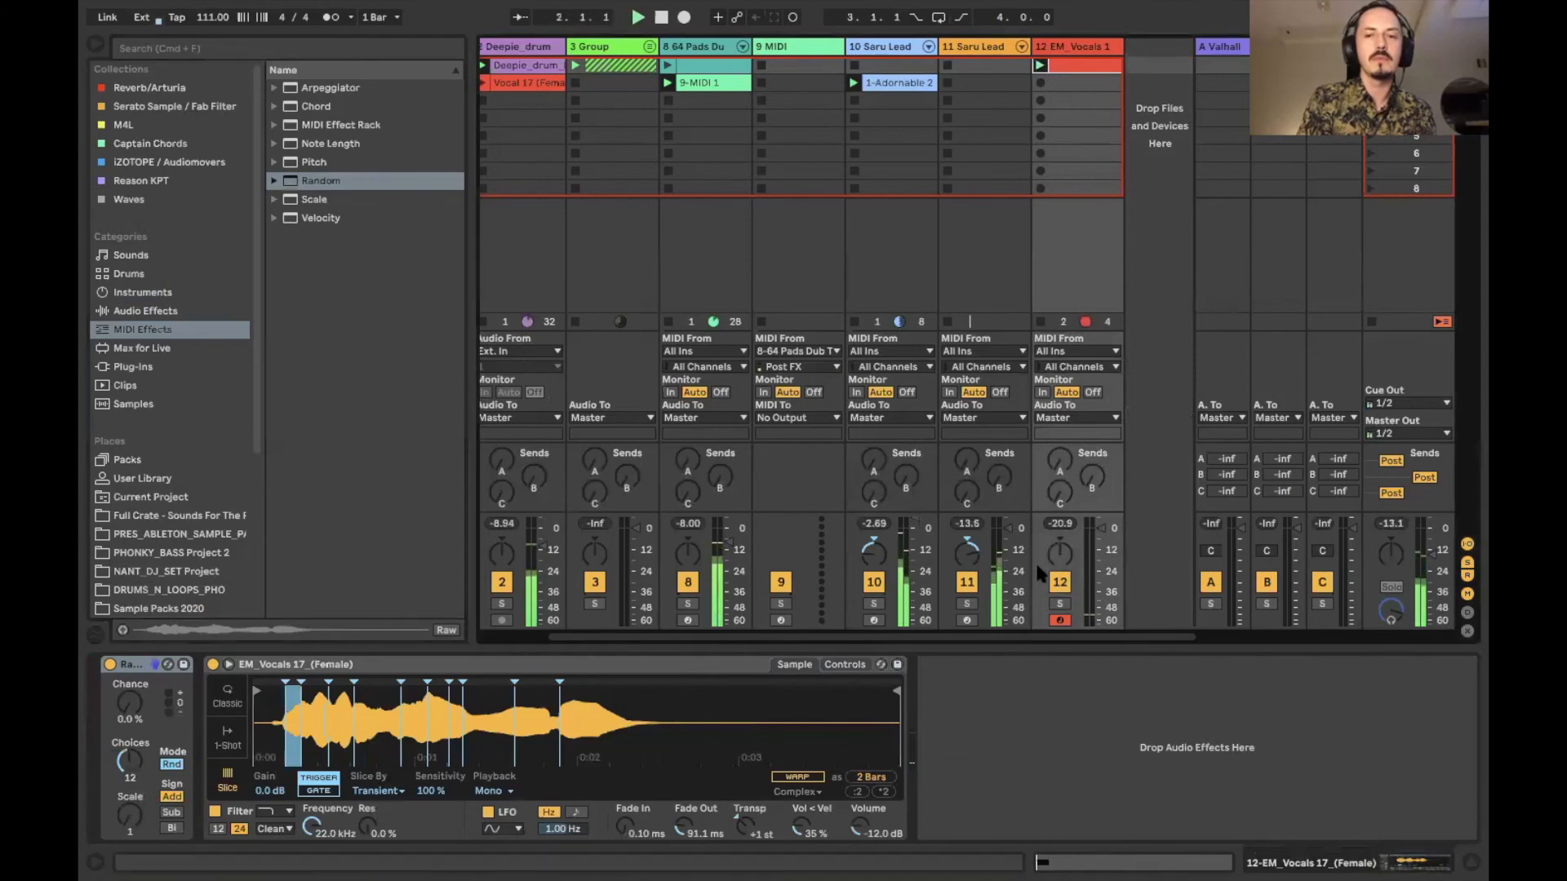
click(1059, 603)
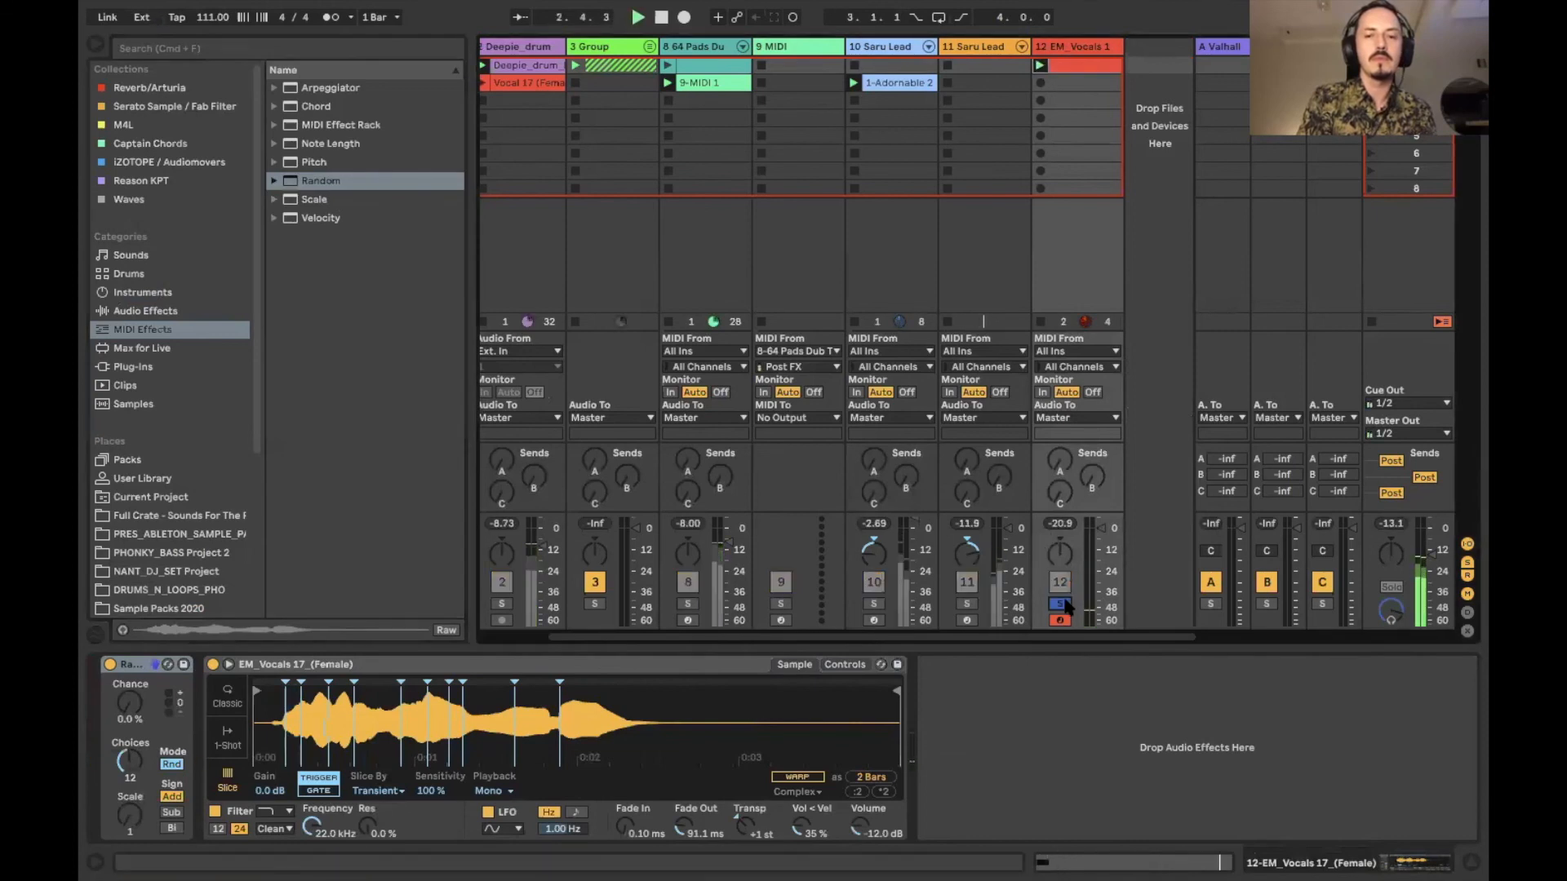
Fold the vocal clip's note editor and draw 1/16 C#1 notes at 1.2, 1.2.3, 1.3.3, 1.4 and 1.4.2.
click(1081, 59)
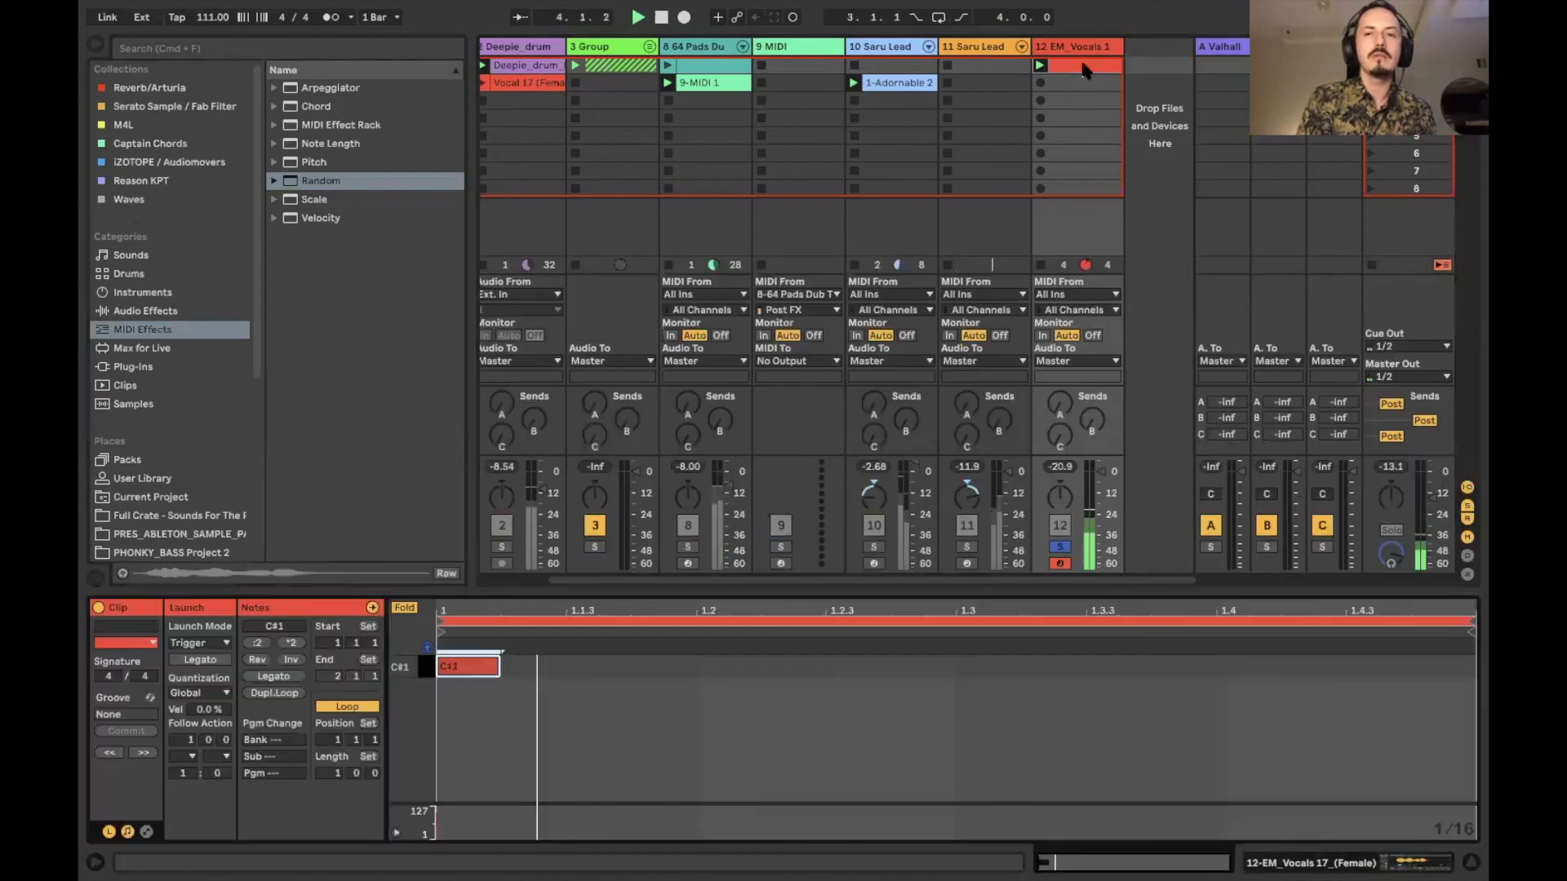
click(404, 608)
key(b)
click(710, 666)
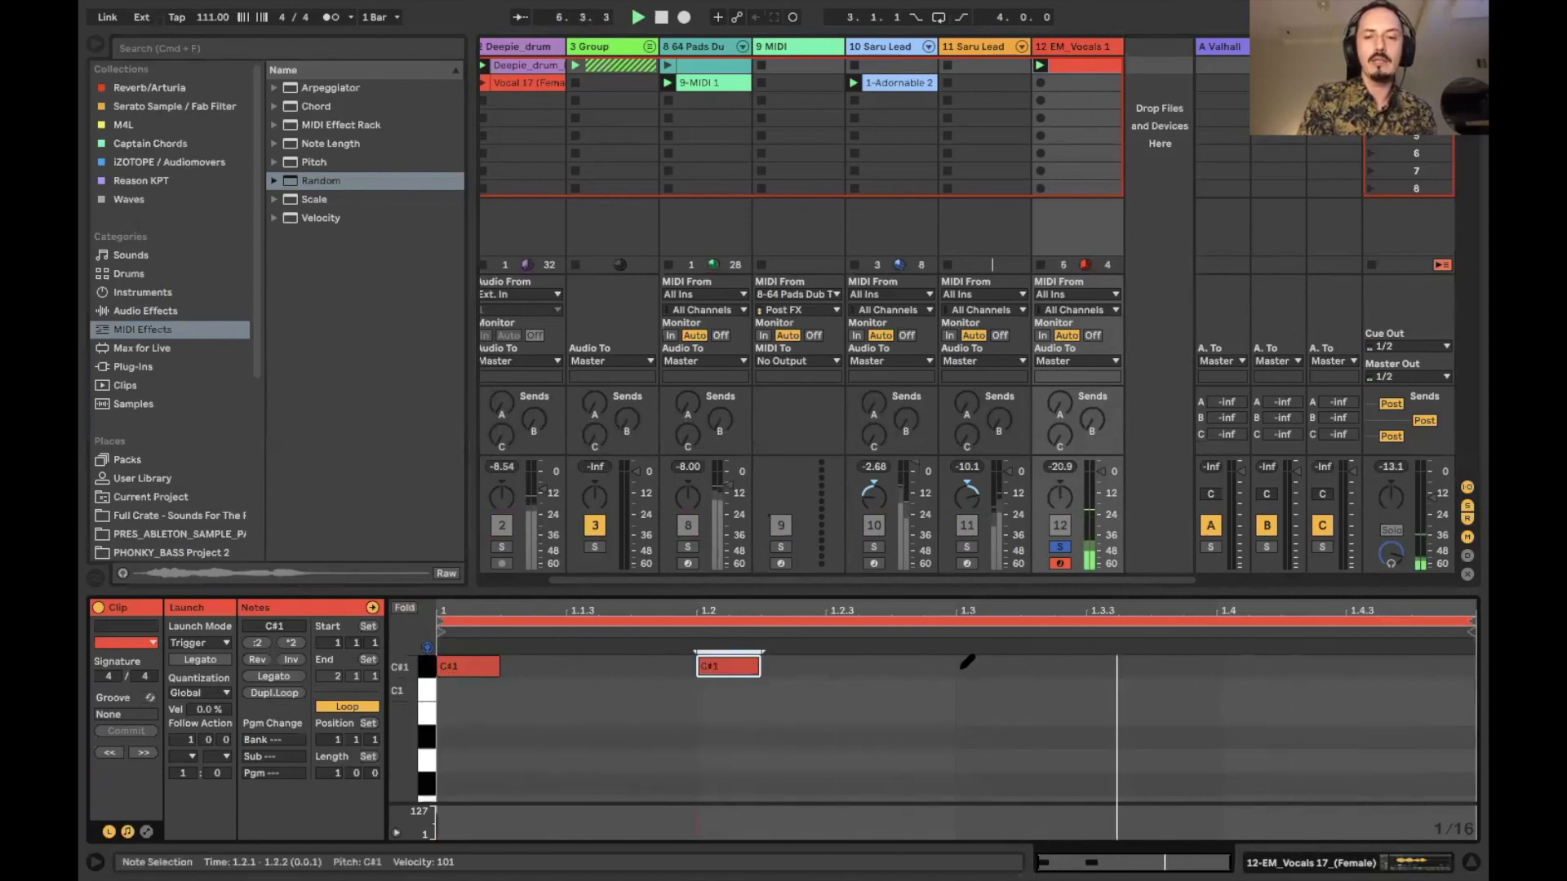
click(840, 666)
click(1089, 665)
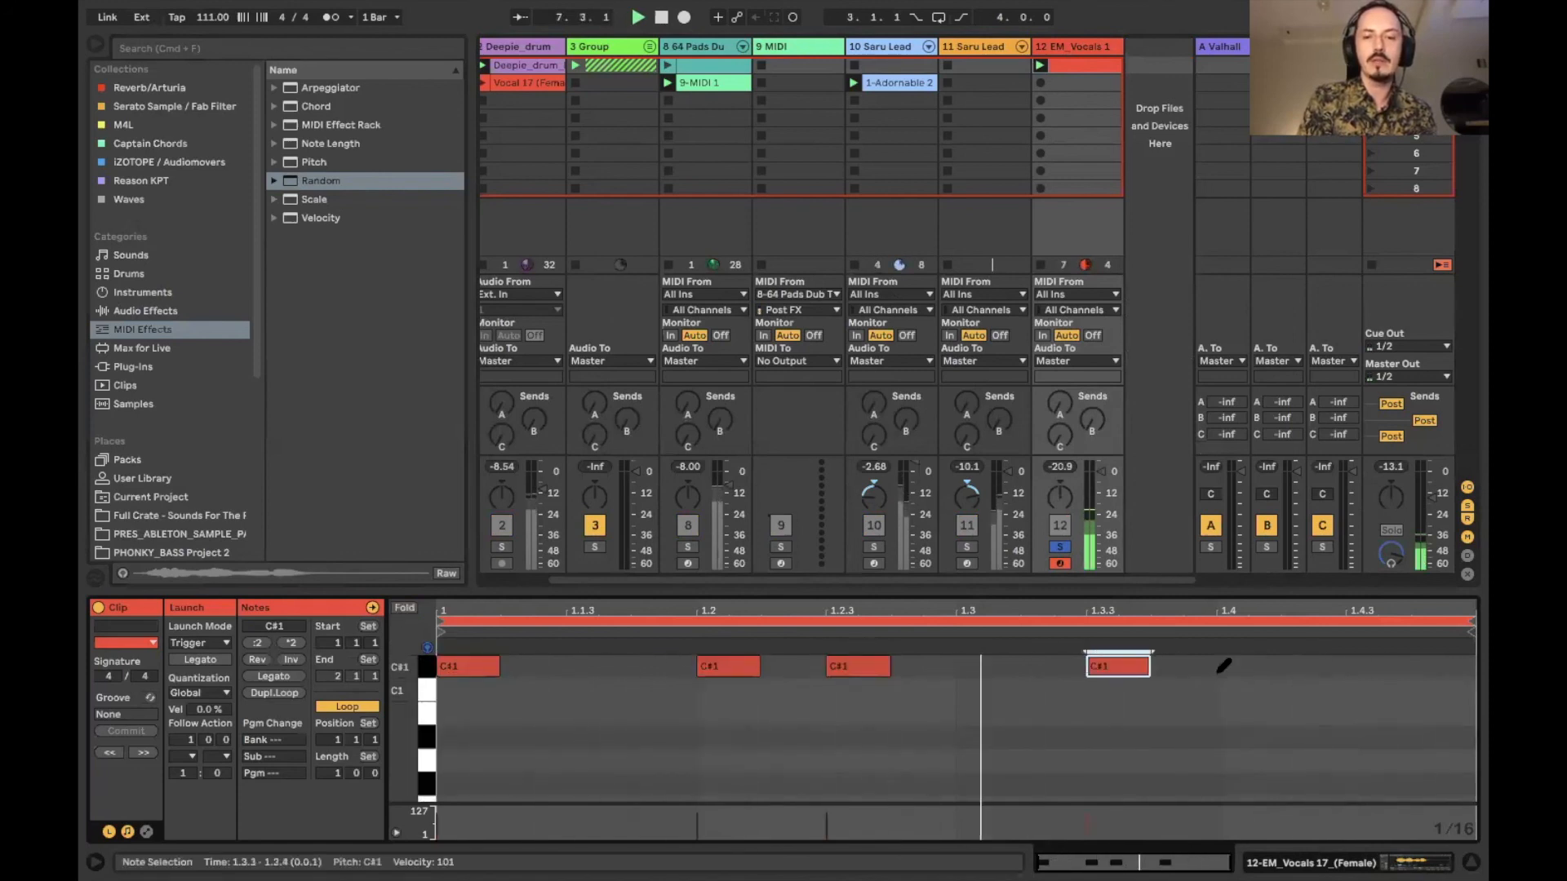
click(1265, 665)
click(1309, 665)
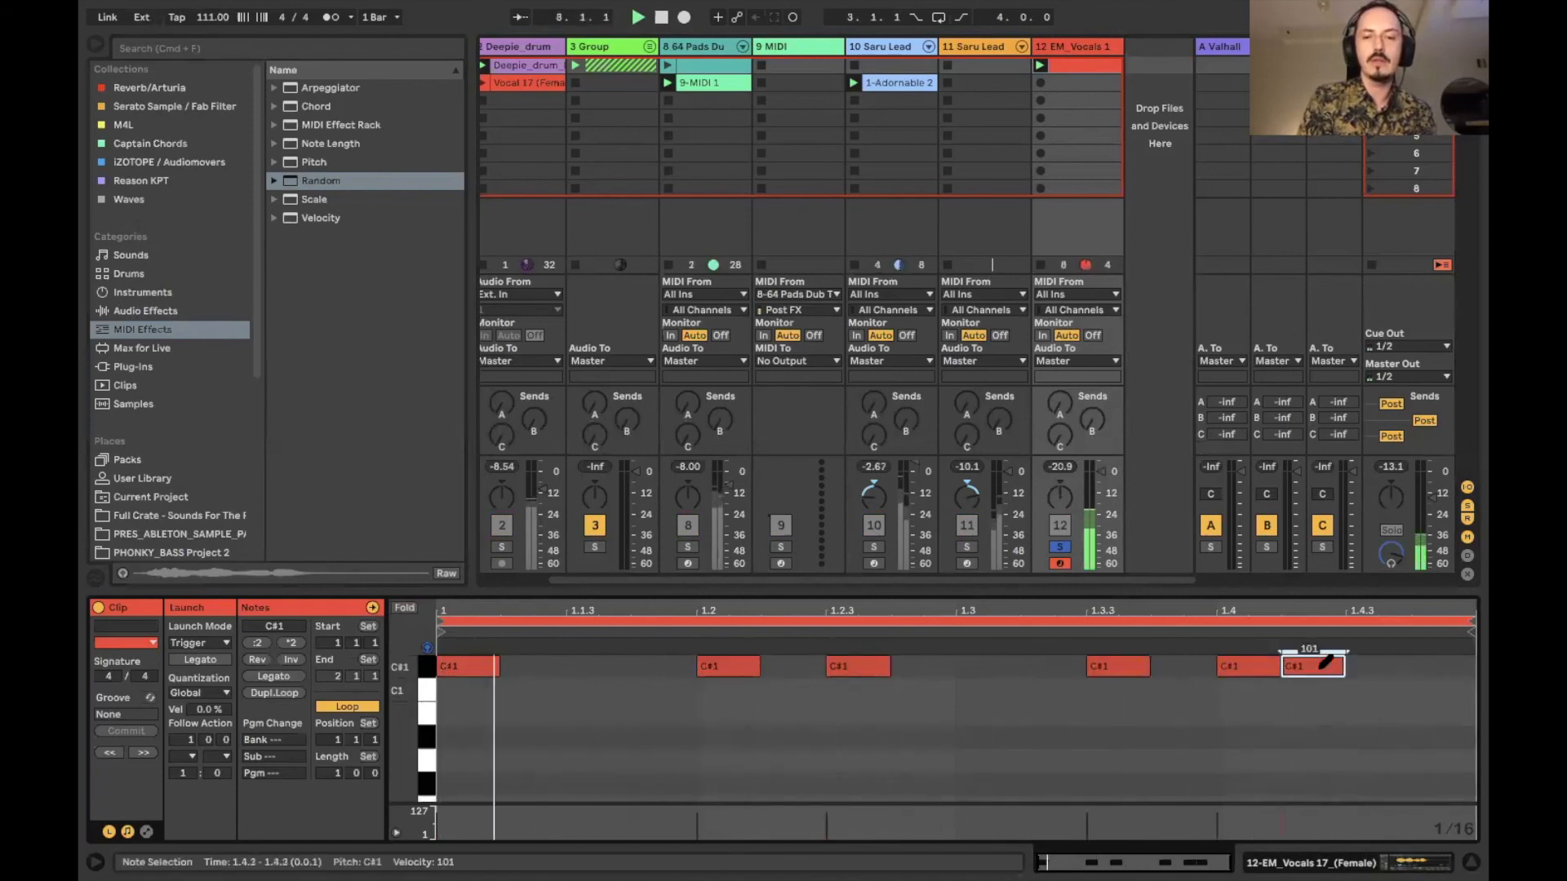
Set Random's Chance to 77% on the EM_Vocals track and end the track's solo.
double_click(1060, 49)
drag(137, 729, 131, 715)
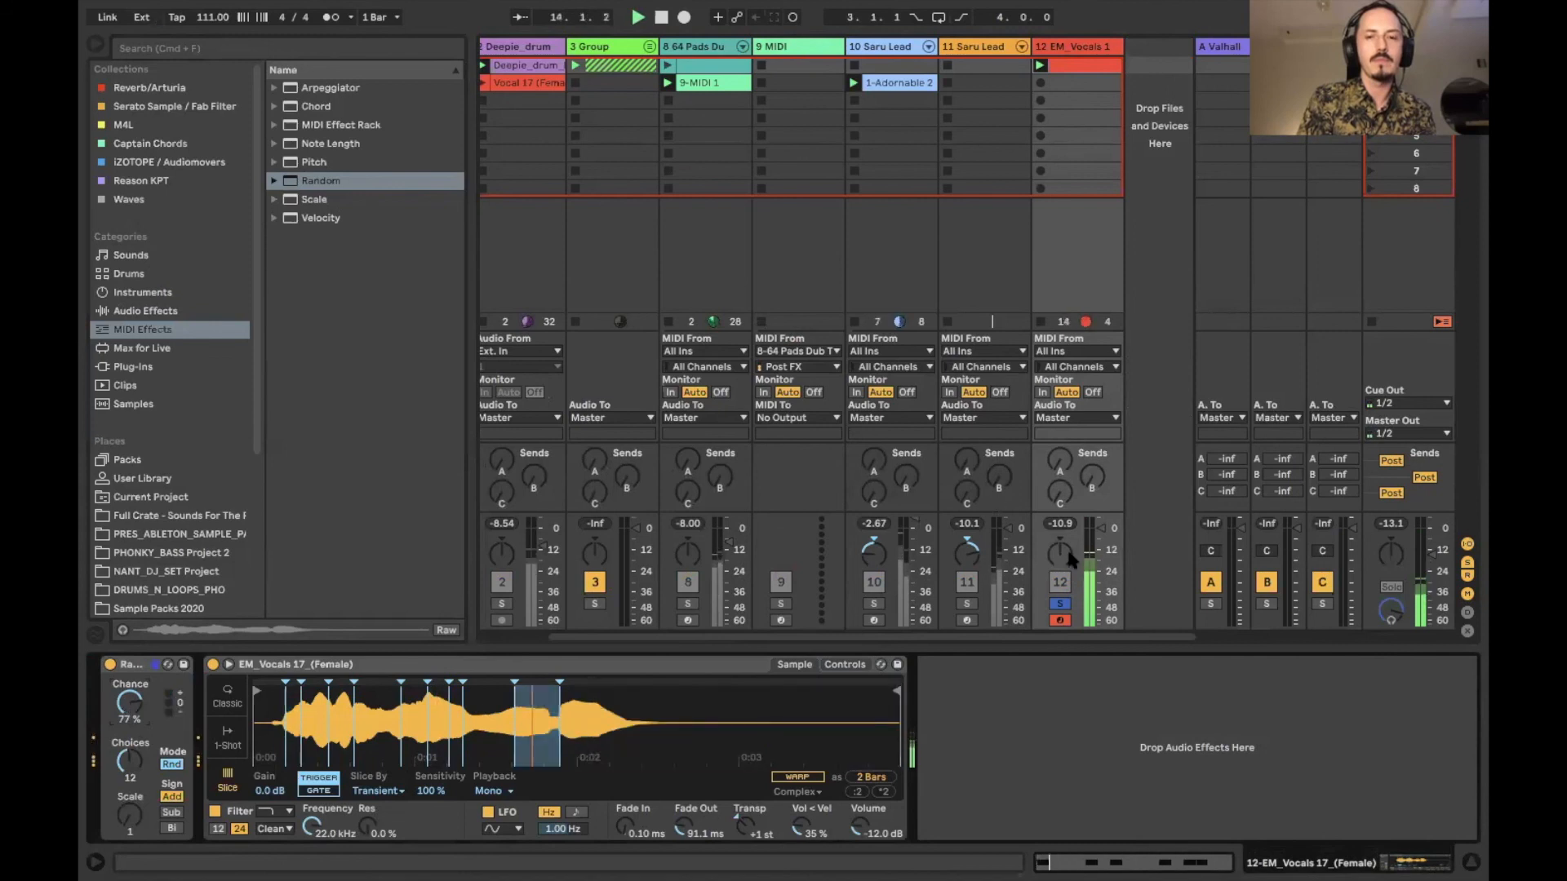
click(1060, 604)
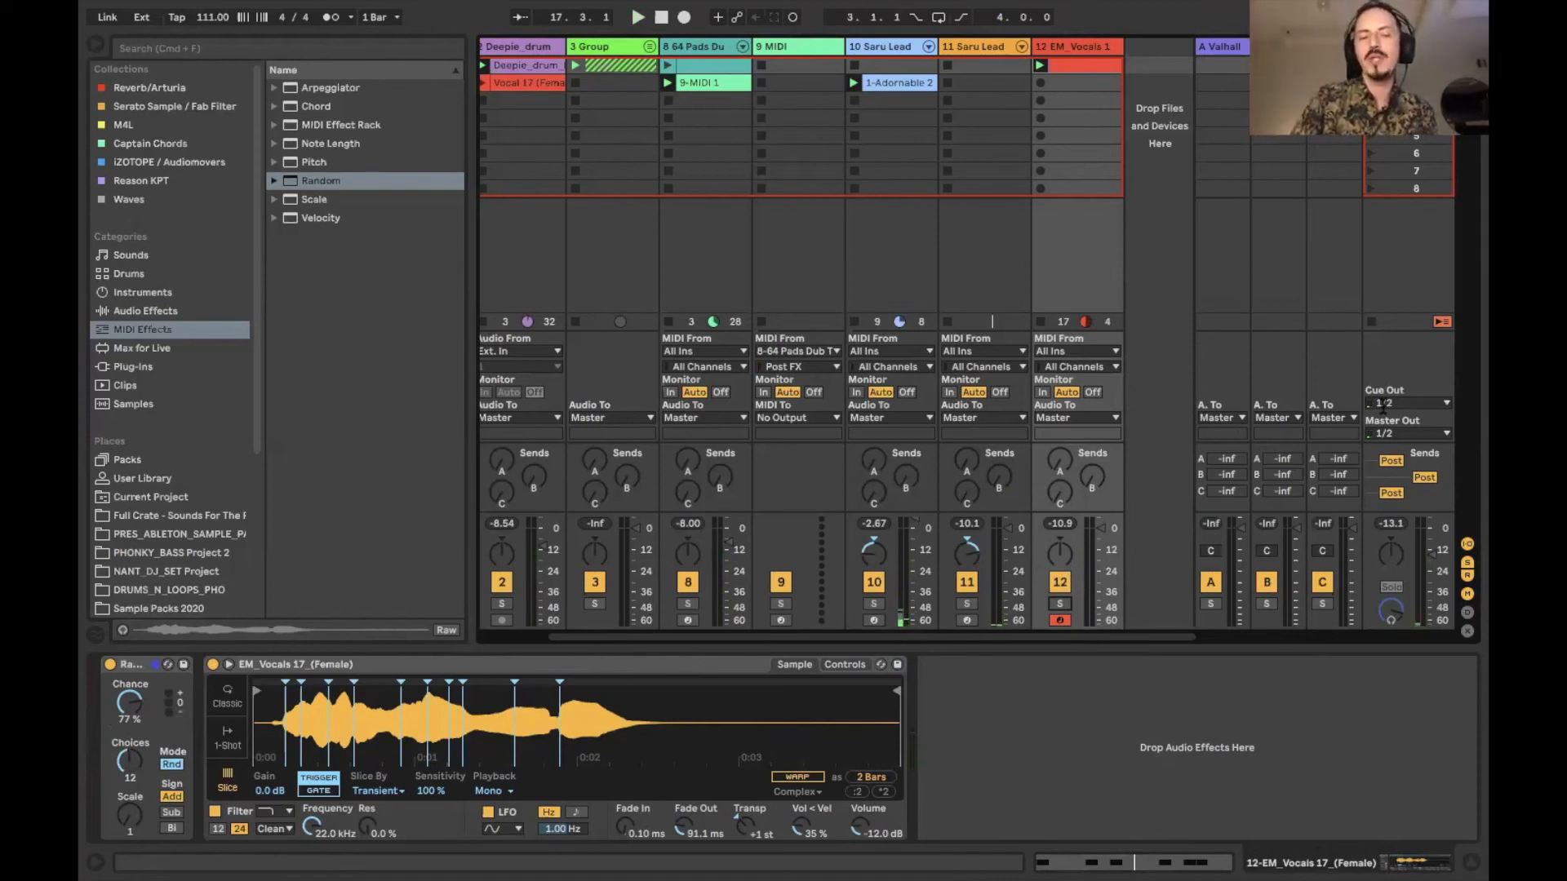
Point out Sampler and Simpler among the instruments and review Simpler's Slice By and Sensitivity options, keeping Transient.
click(159, 293)
click(327, 239)
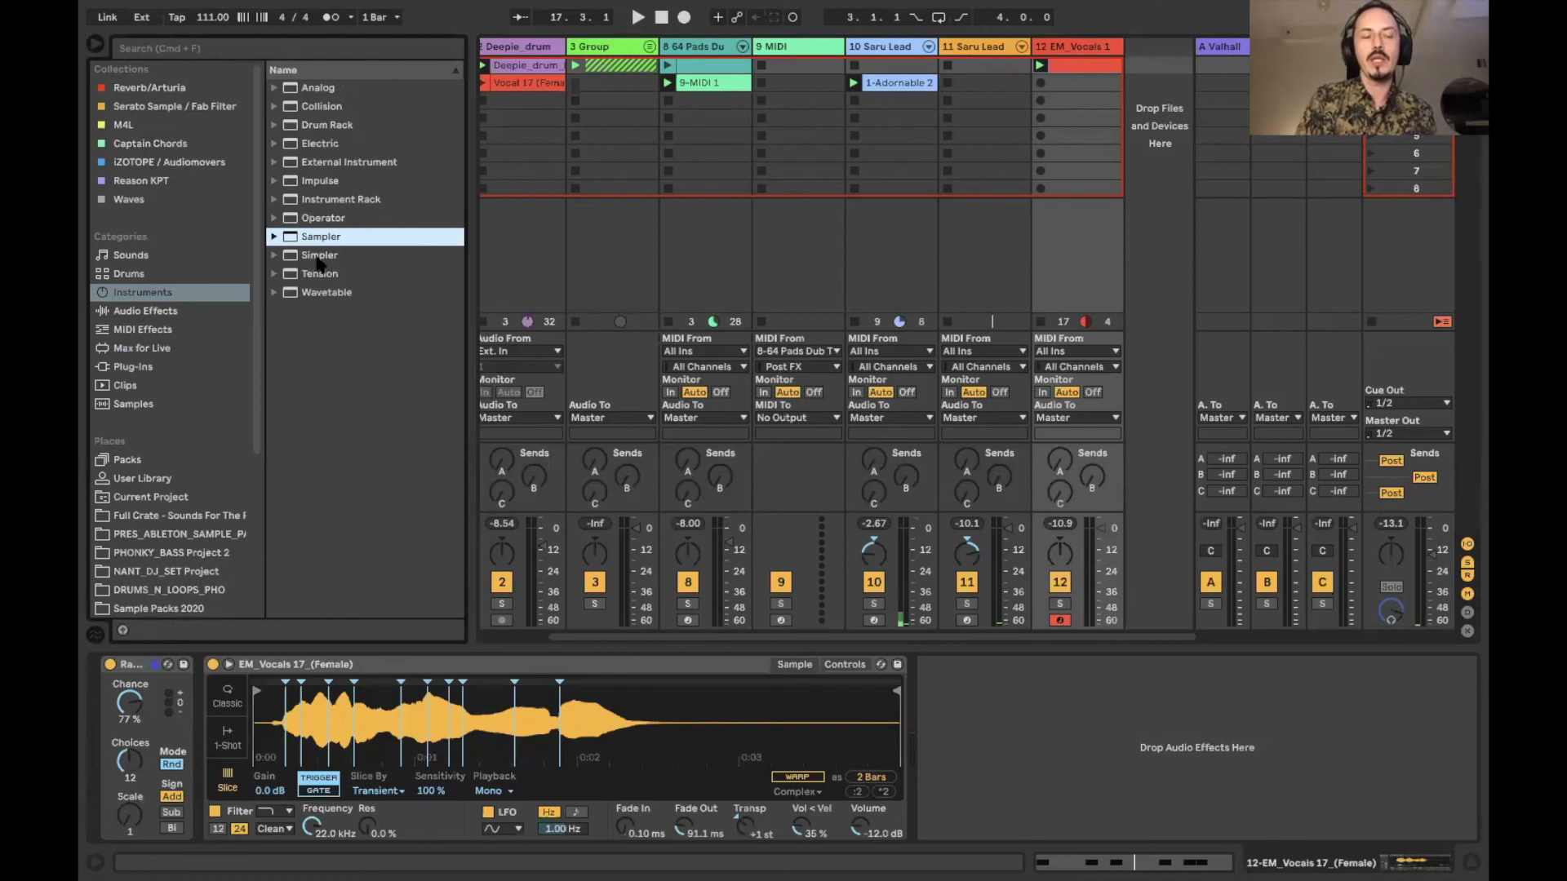
click(320, 260)
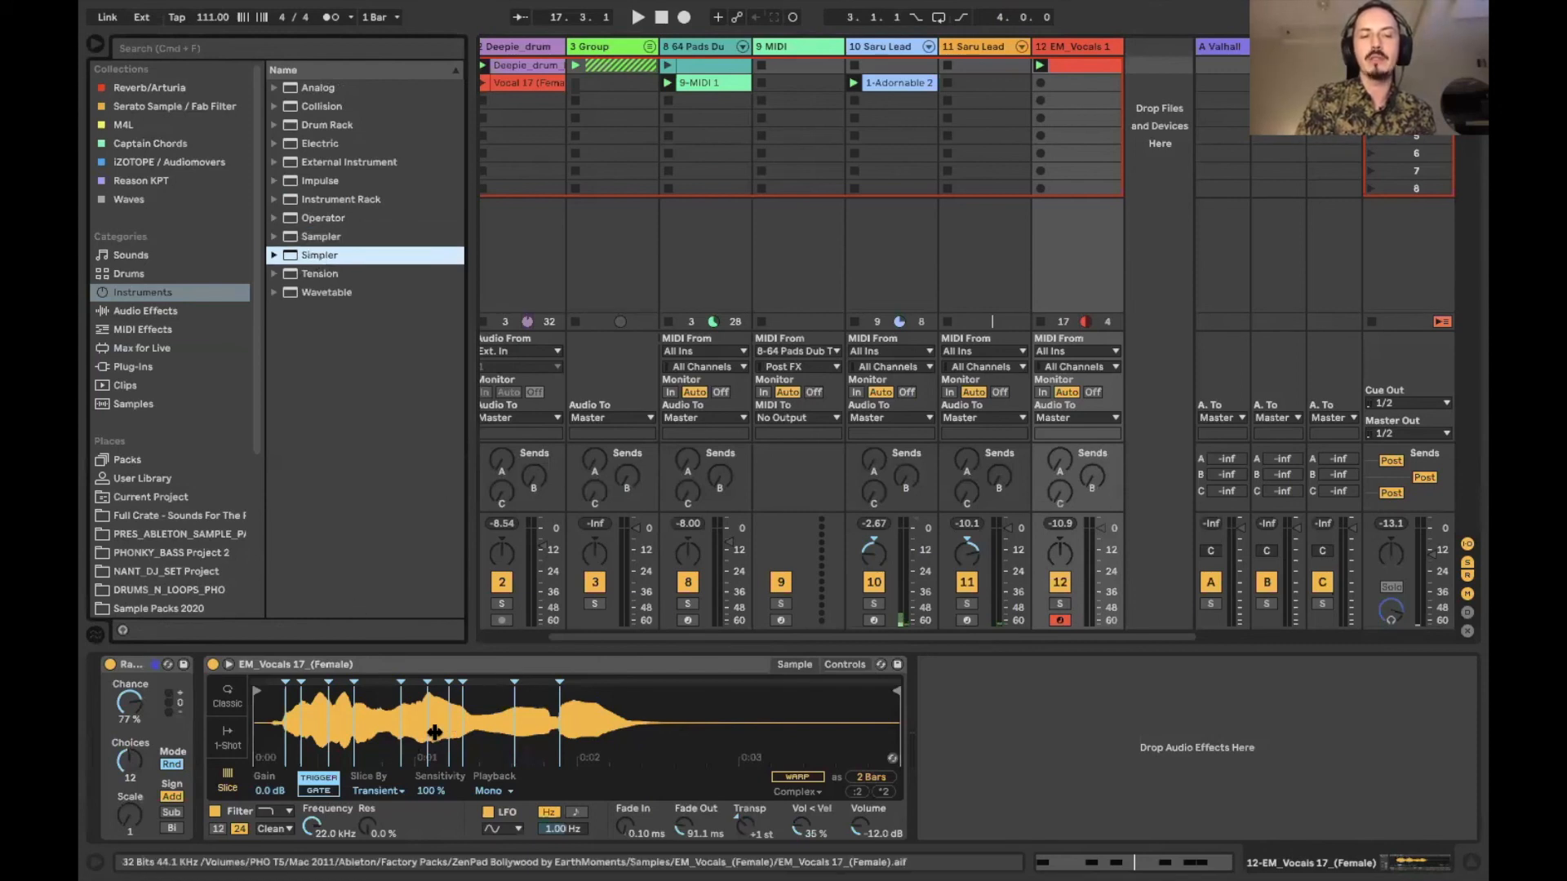
click(392, 794)
click(386, 806)
click(433, 793)
mouse_move(434, 792)
mouse_down()
mouse_move(433, 849)
mouse_move(433, 792)
mouse_up()
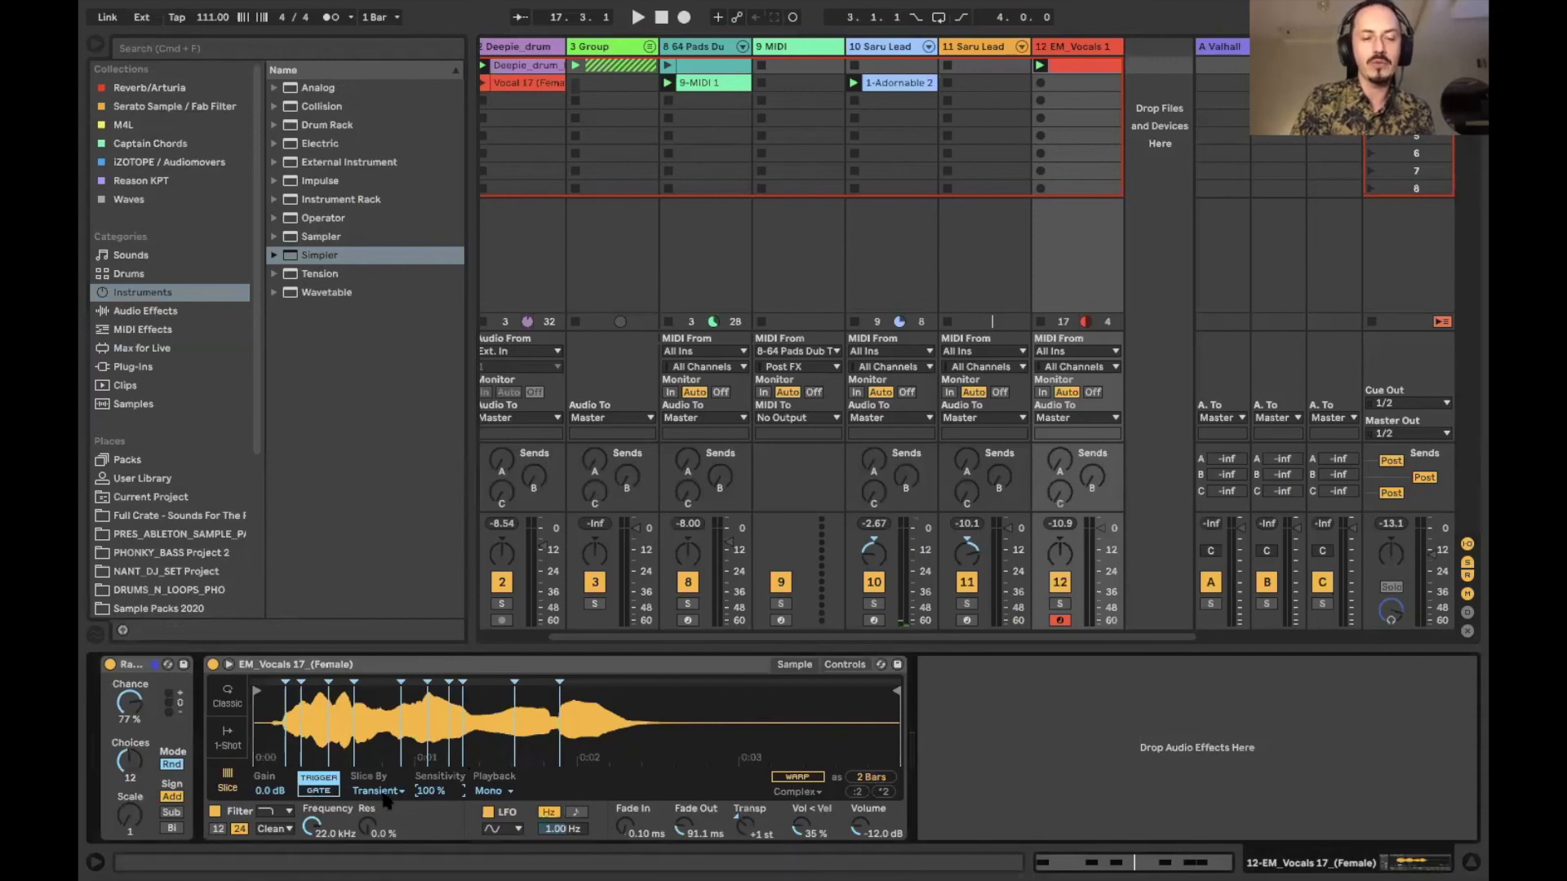
Try a slice Sensitivity of 42% in Simpler during playback and return it to 100%.
drag(437, 794, 436, 840)
key(space)
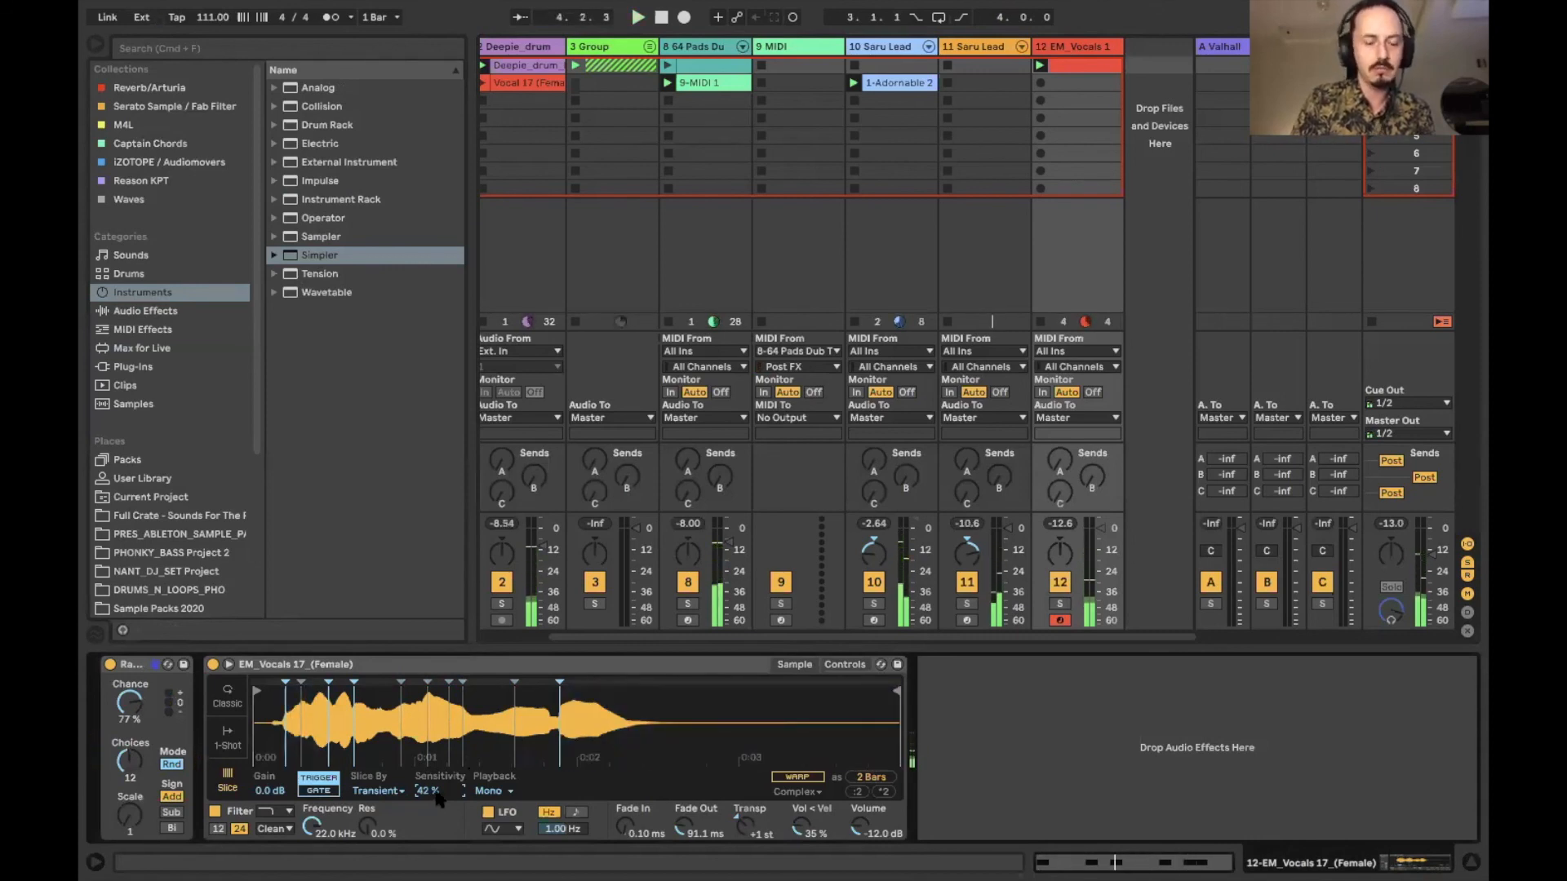
drag(439, 797, 439, 710)
Play the set and raise the EM_Vocals track's send A to the Valhalla reverb return.
key(space)
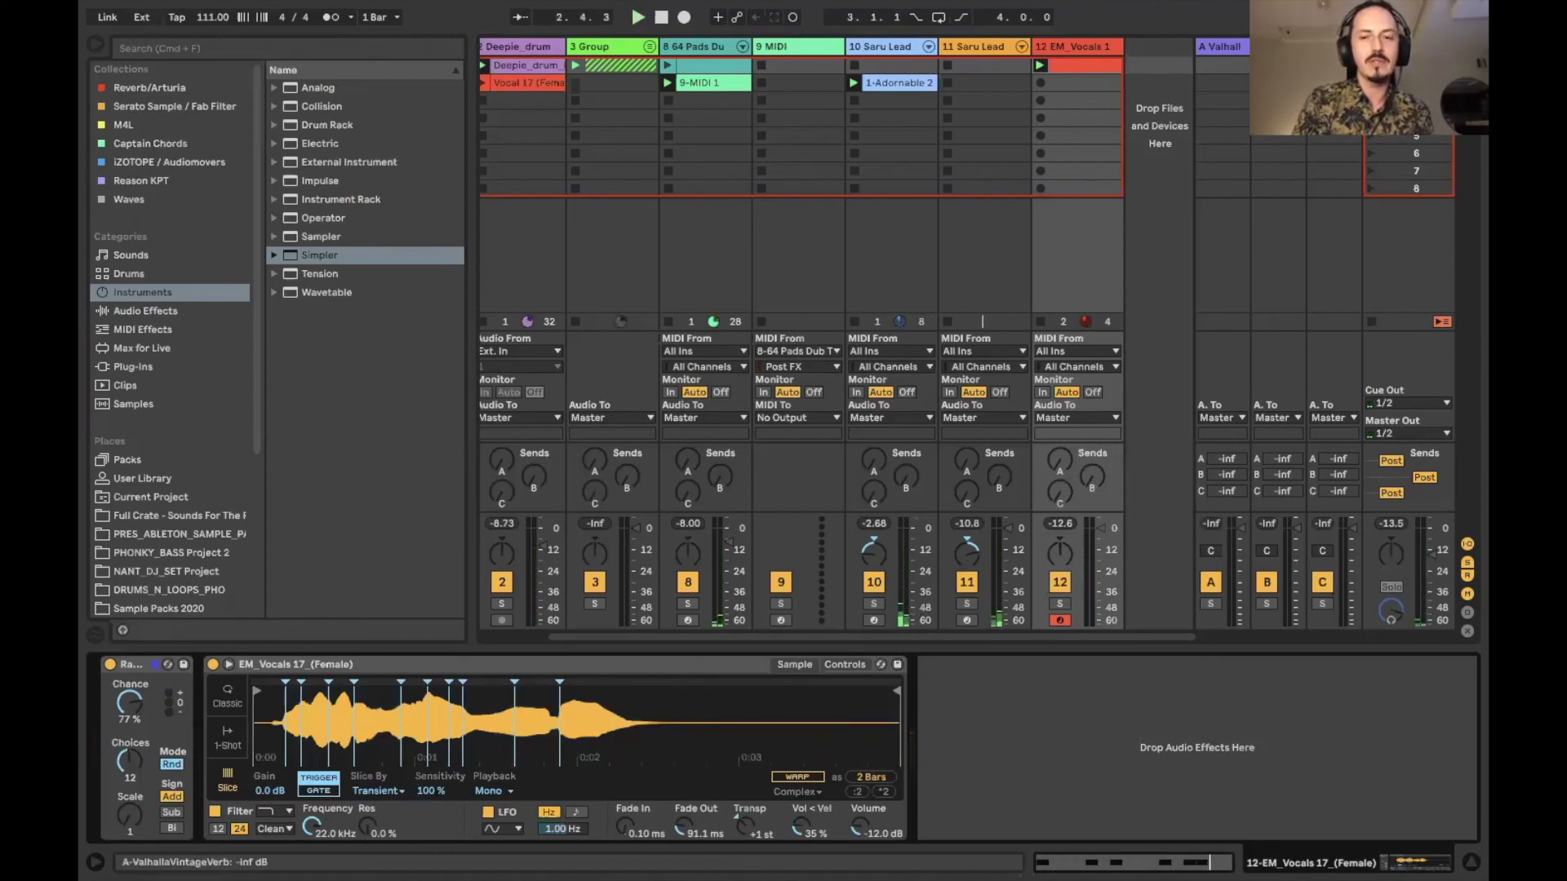
drag(1059, 460, 1059, 429)
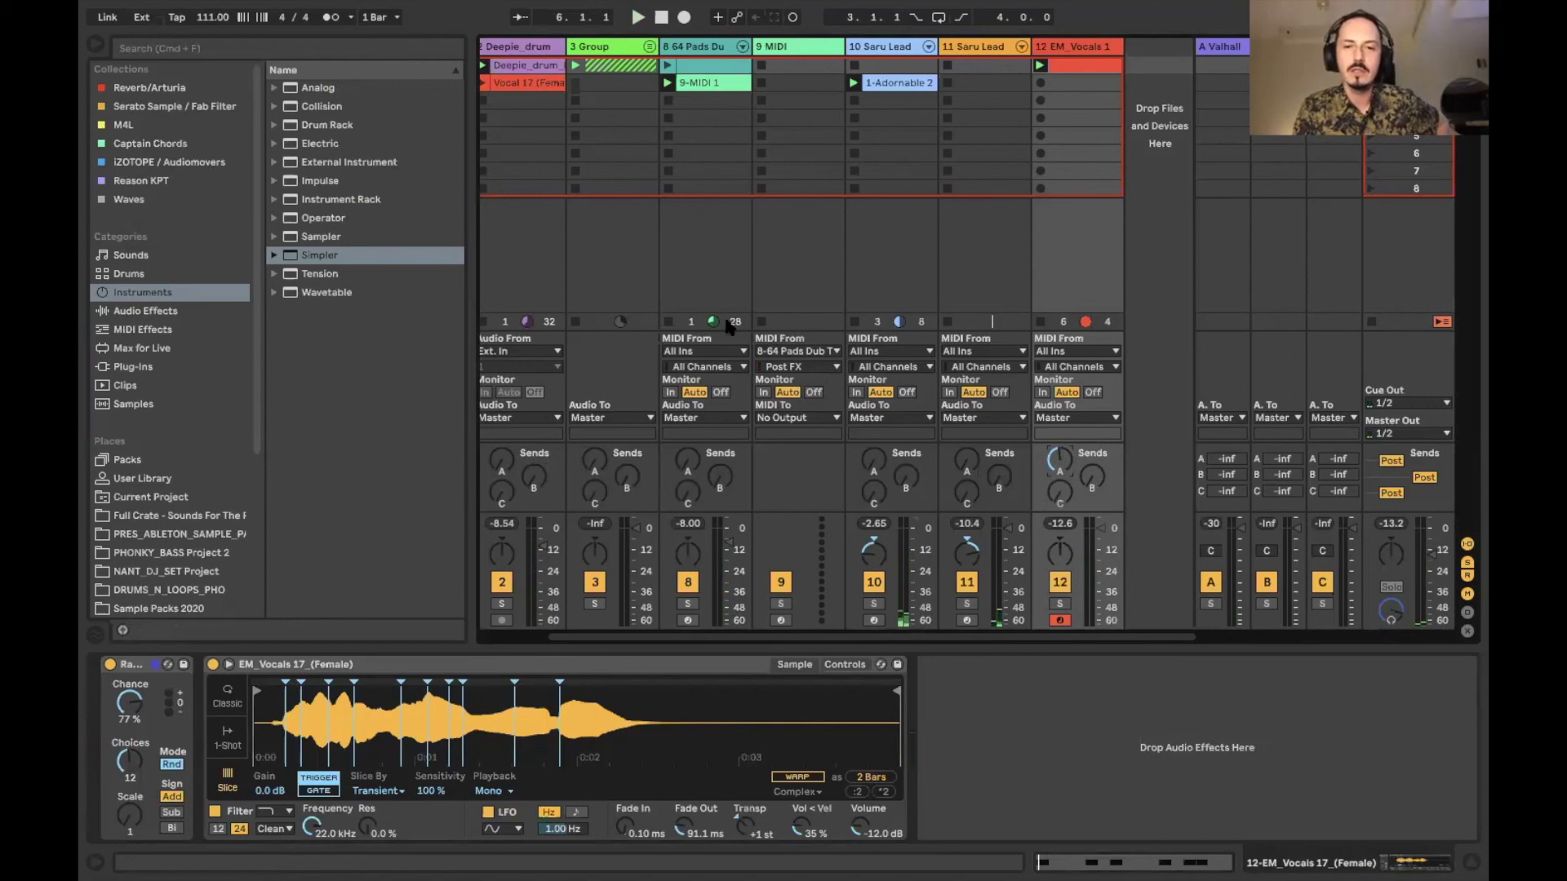
mouse_move(1147, 9)
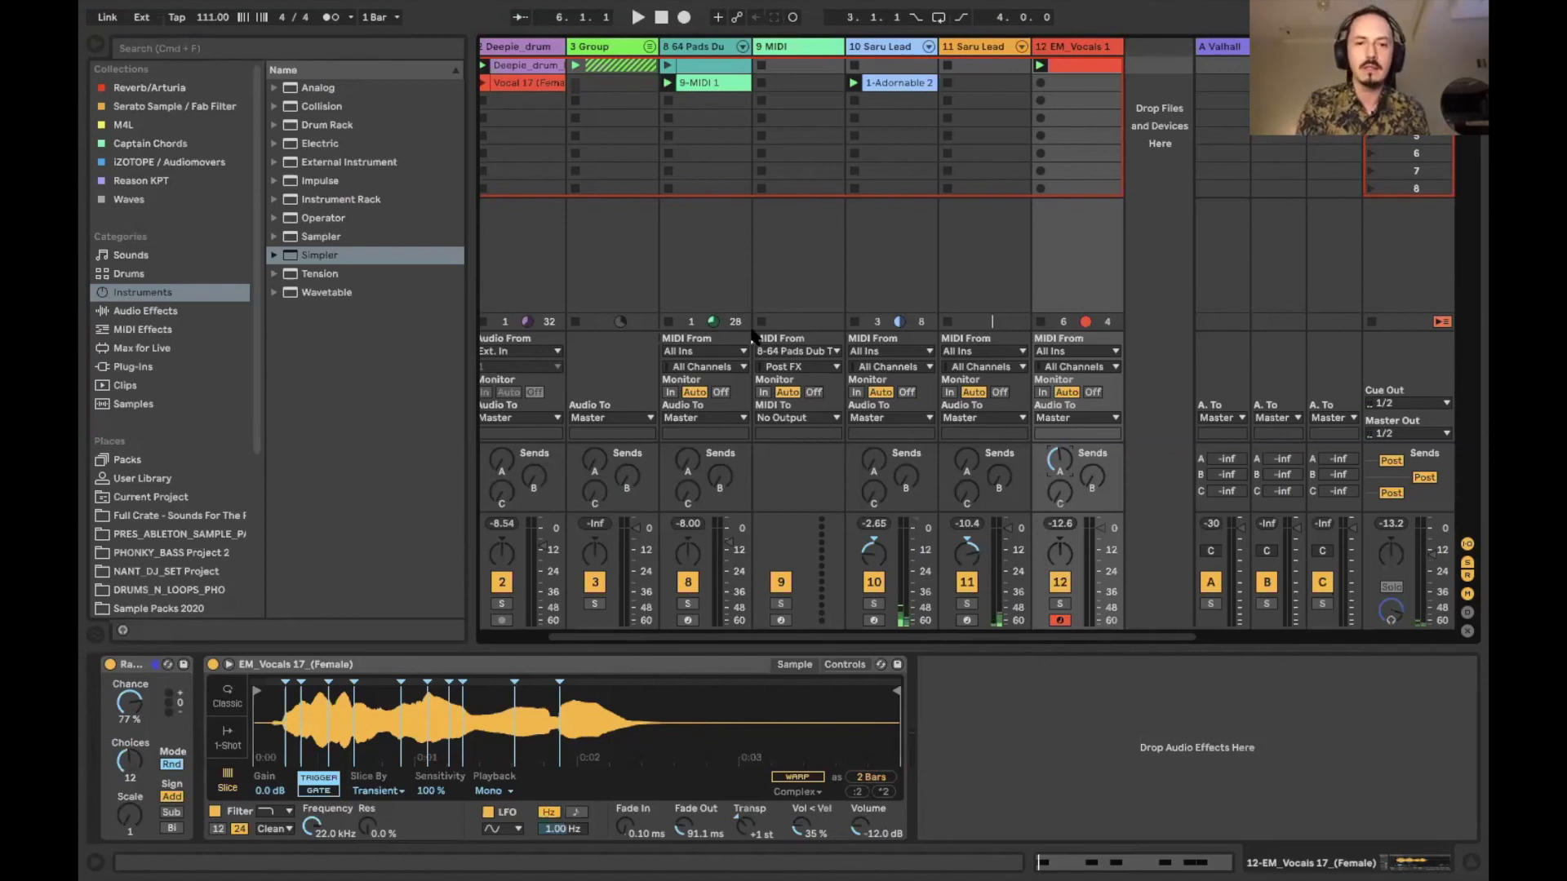